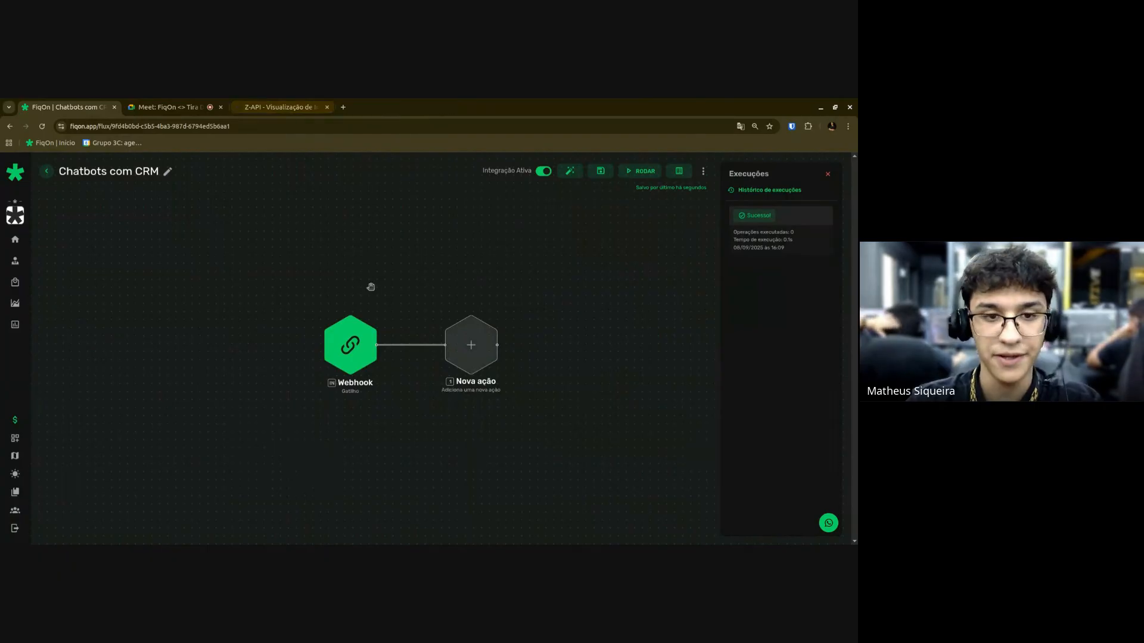
Review and save the Webhook trigger's settings, then reposition the flow view.
left_click(345, 333)
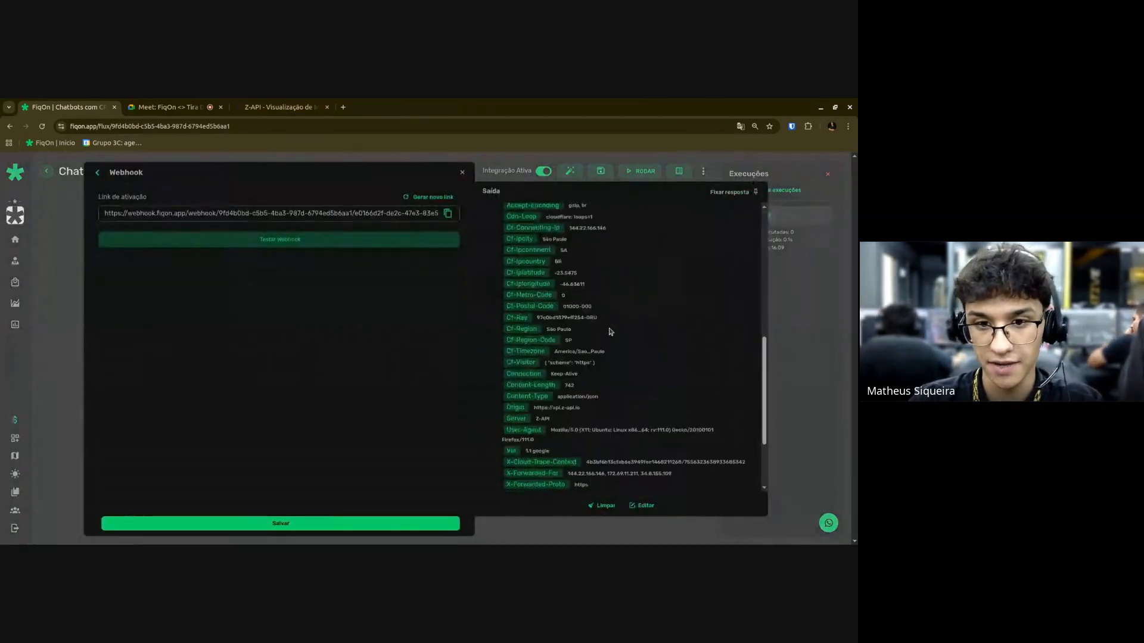
left_click(371, 521)
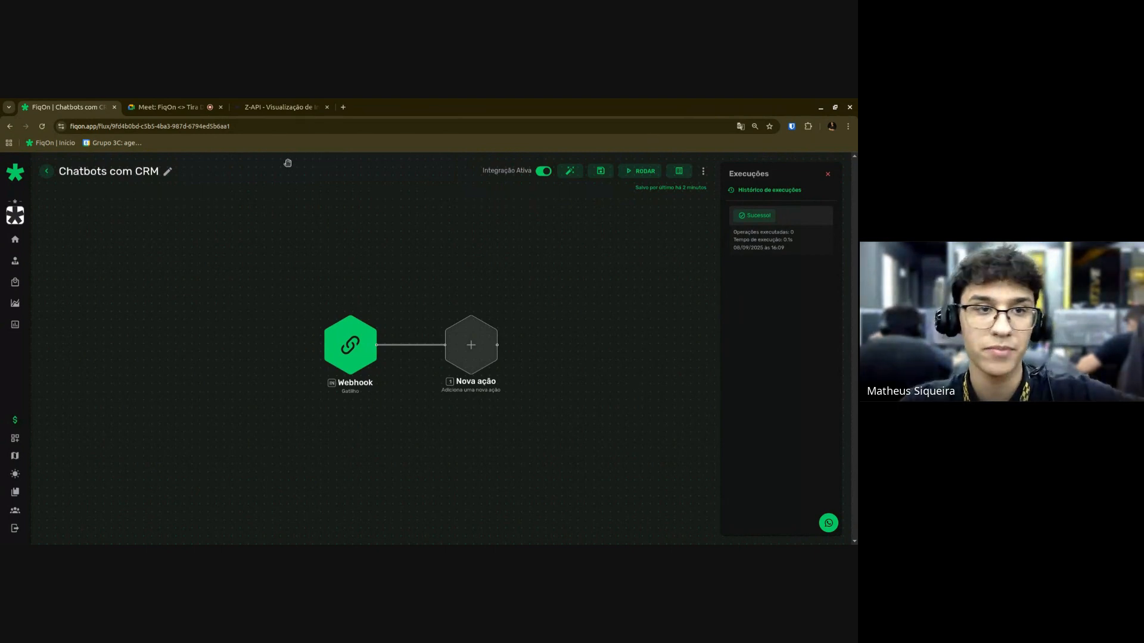
left_click_drag(169, 109, 173, 178)
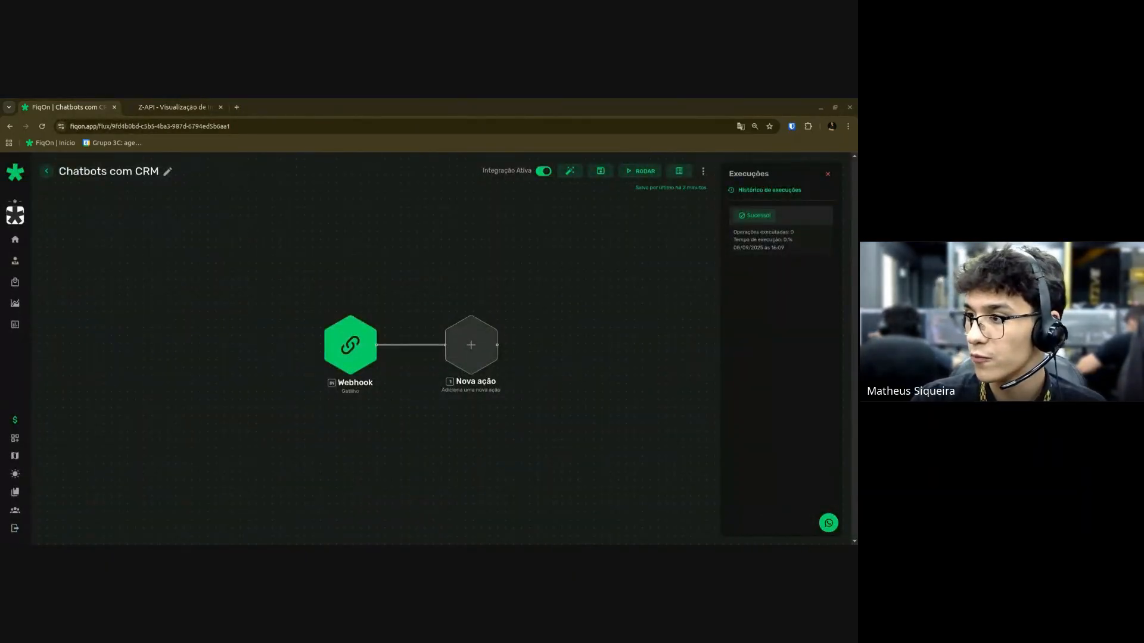
left_click_drag(490, 523, 544, 447)
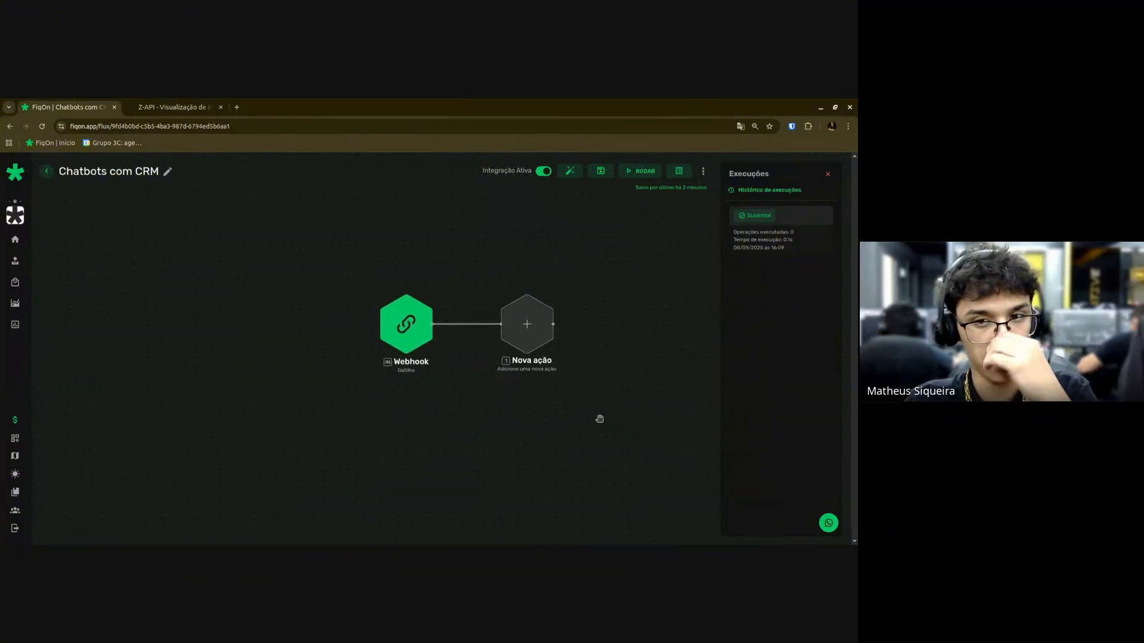
left_click_drag(607, 406, 594, 414)
left_click_drag(569, 369, 564, 370)
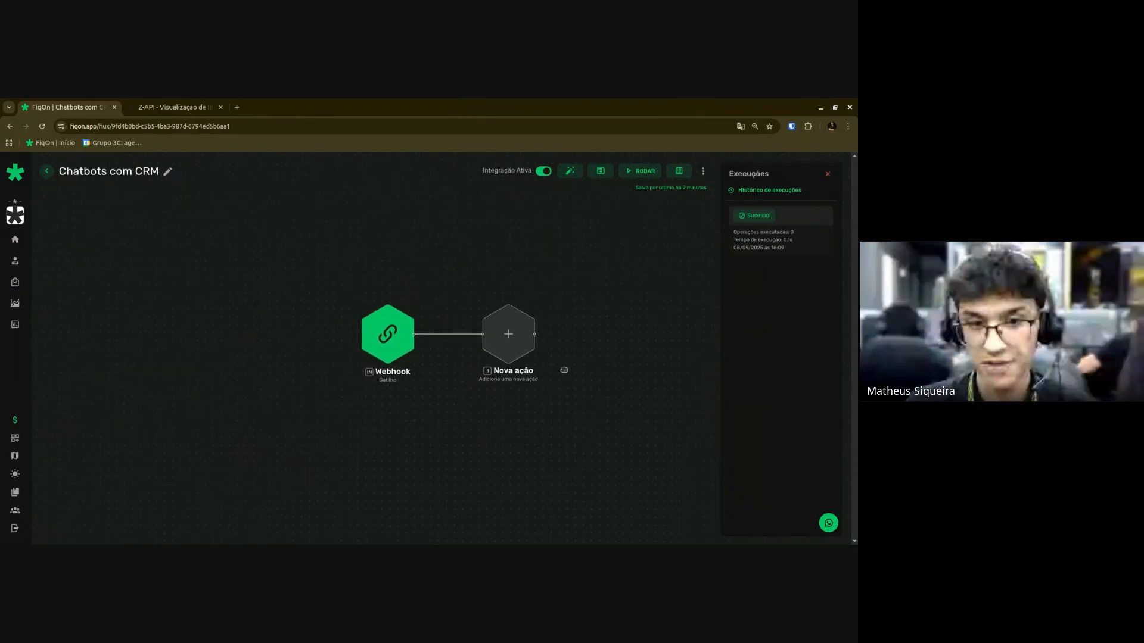
Add a Roteador with two filter branches and insert a Filtro between Webhook and router.
left_click(508, 334)
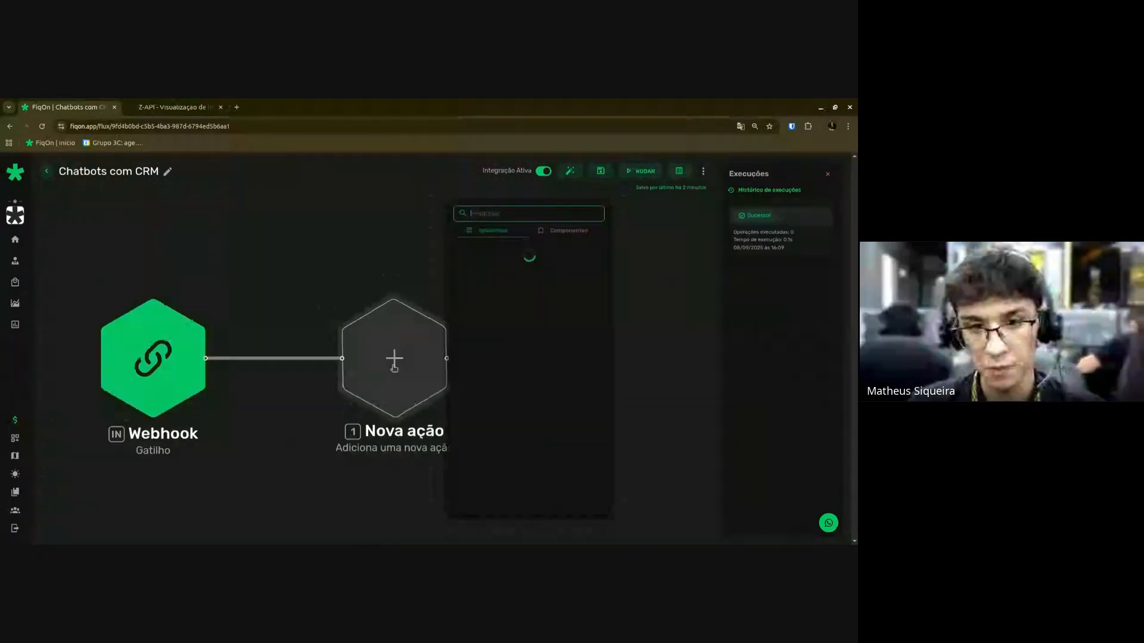
left_click(575, 230)
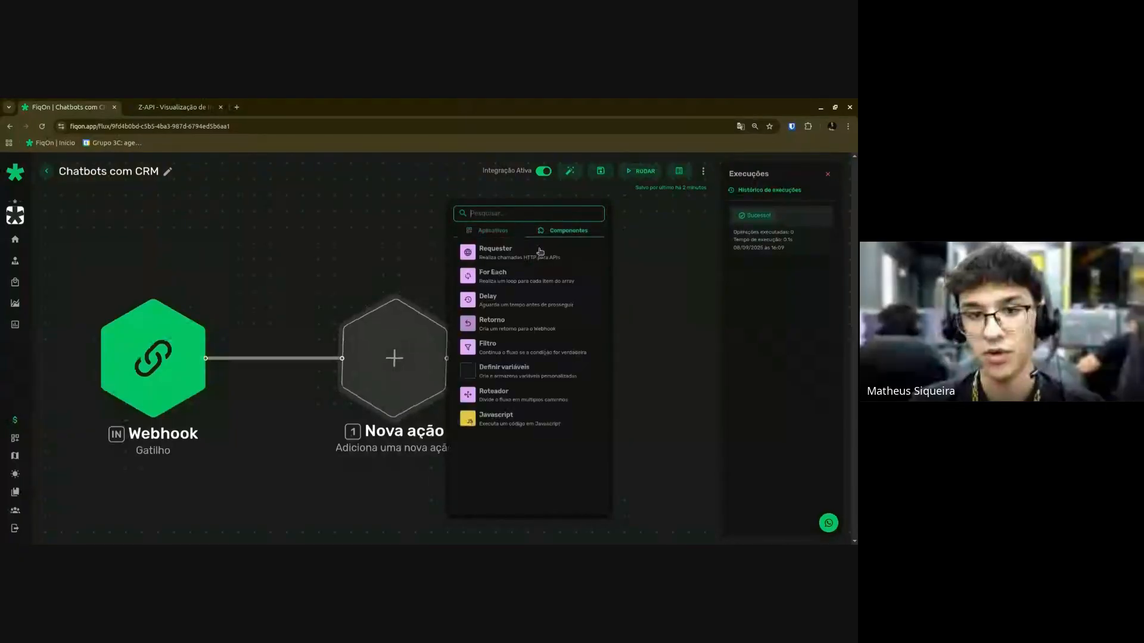
left_click(494, 395)
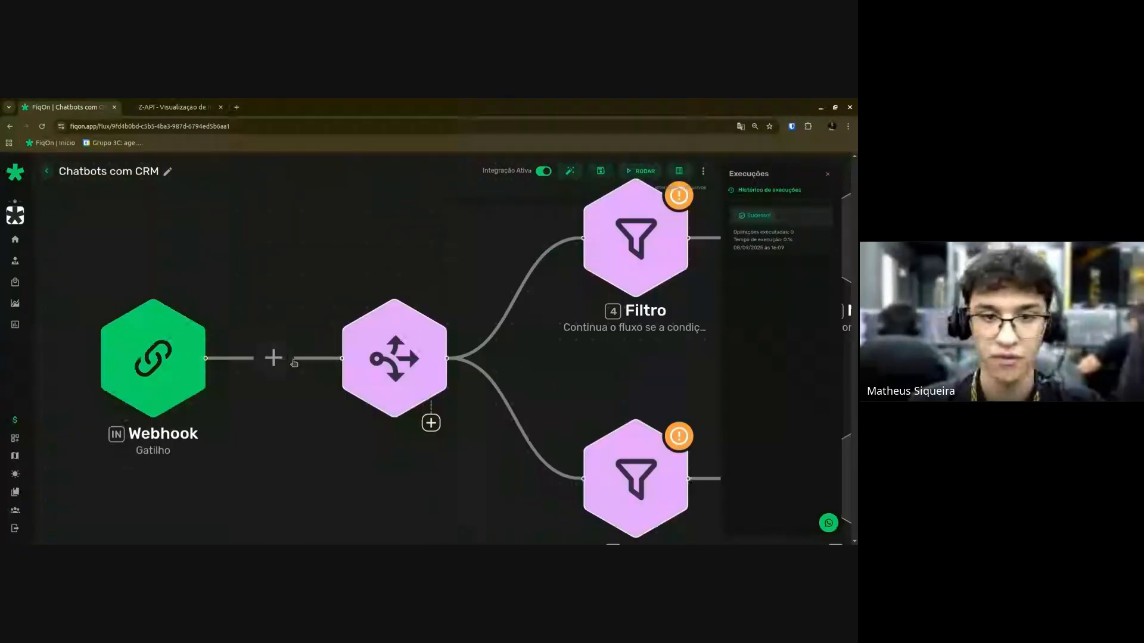
left_click(282, 358)
left_click(366, 344)
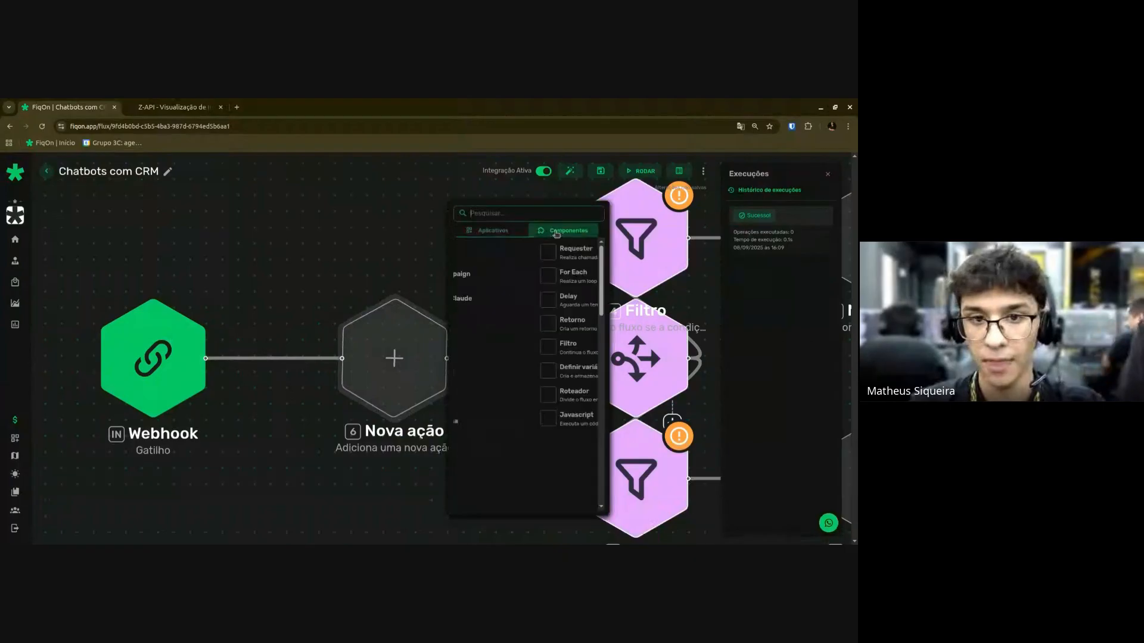
left_click(569, 231)
left_click(507, 348)
Auto-arrange the flow's nodes and open the new Filtro's condition settings.
left_click(569, 173)
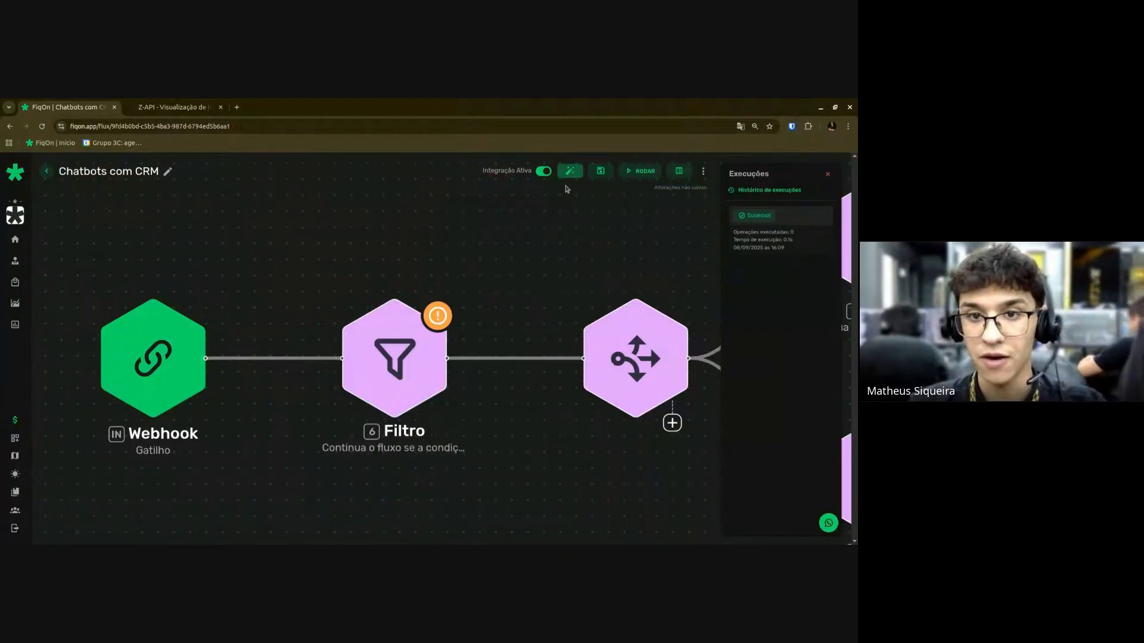
scroll(517, 289, "down", 5)
scroll(517, 311, "up", 5)
left_click_drag(487, 492, 338, 520)
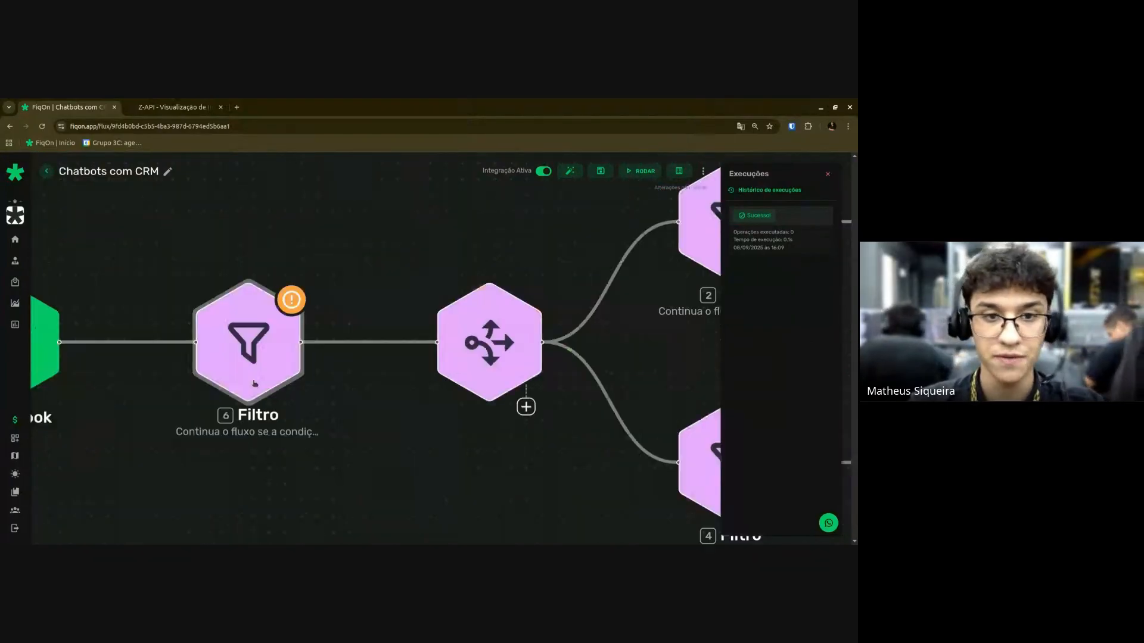
left_click_drag(256, 385, 406, 373)
left_click(420, 318)
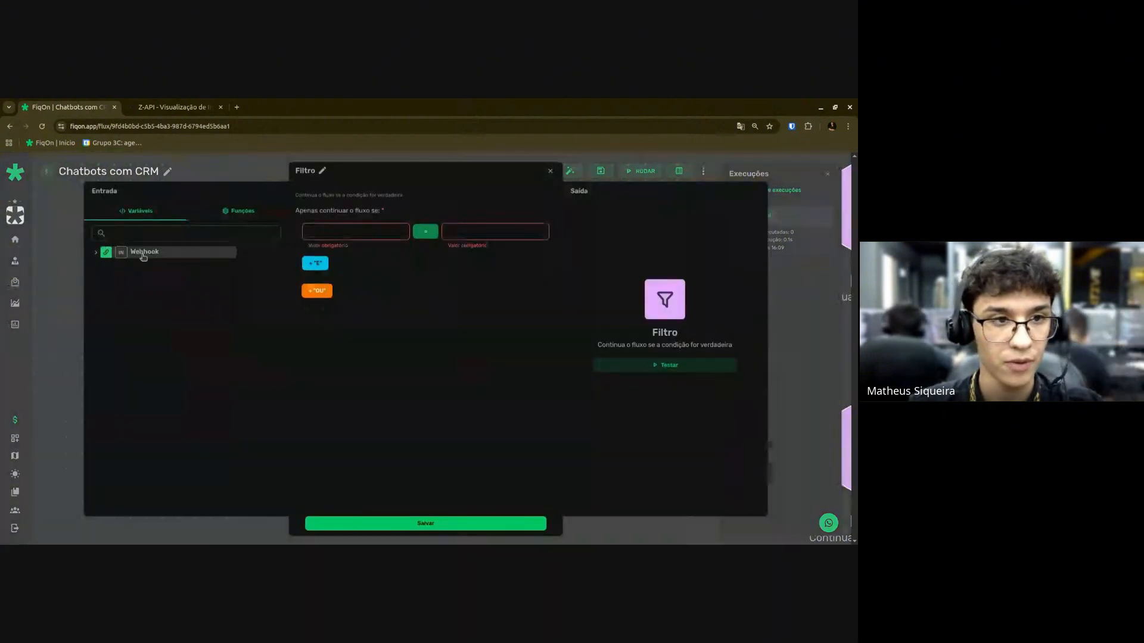
Fill the first filter condition with the Webhook's fromMe variable and value false.
left_click(96, 252)
scroll(124, 425, "down", 3)
scroll(135, 428, "down", 2)
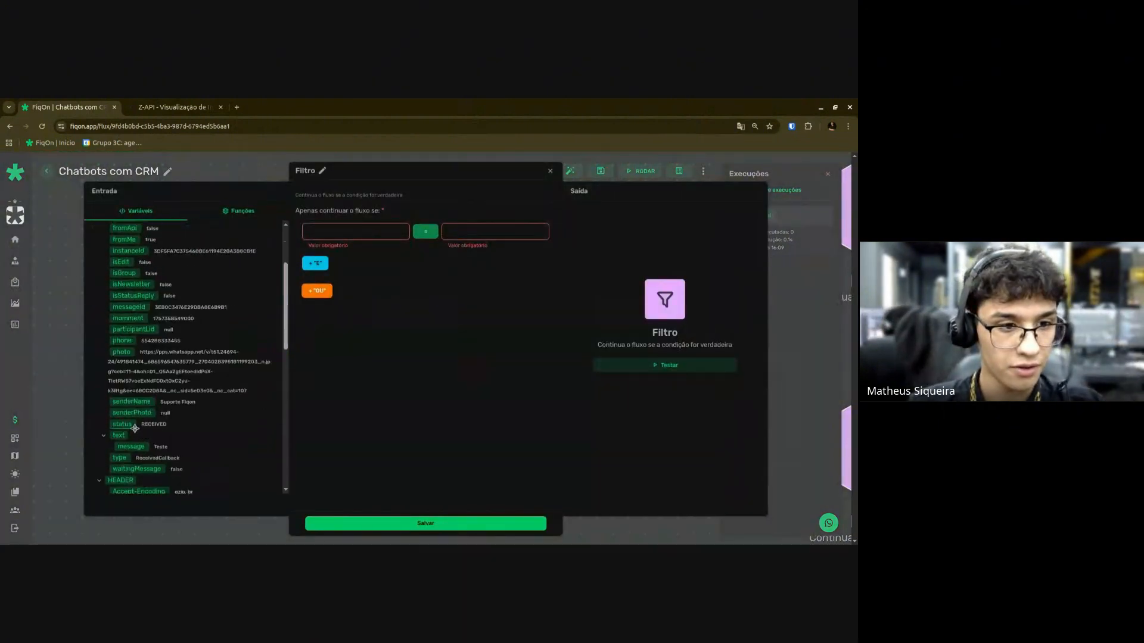
scroll(128, 422, "down", 2)
scroll(127, 369, "up", 5)
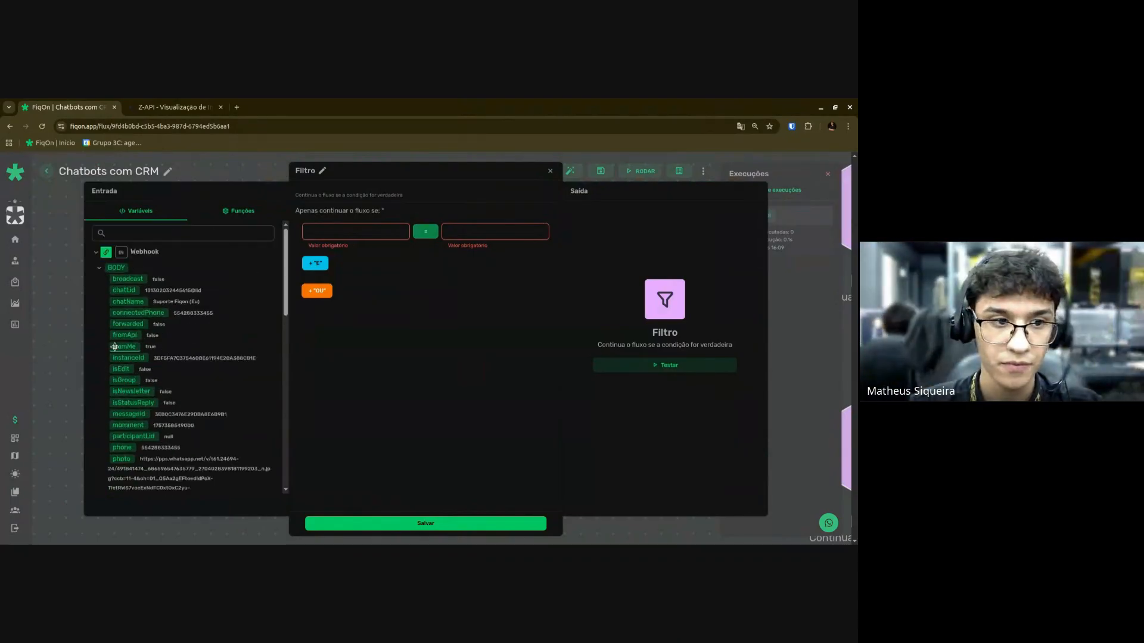
left_click(340, 235)
left_click_drag(340, 238, 340, 236)
left_click(498, 231)
type("f")
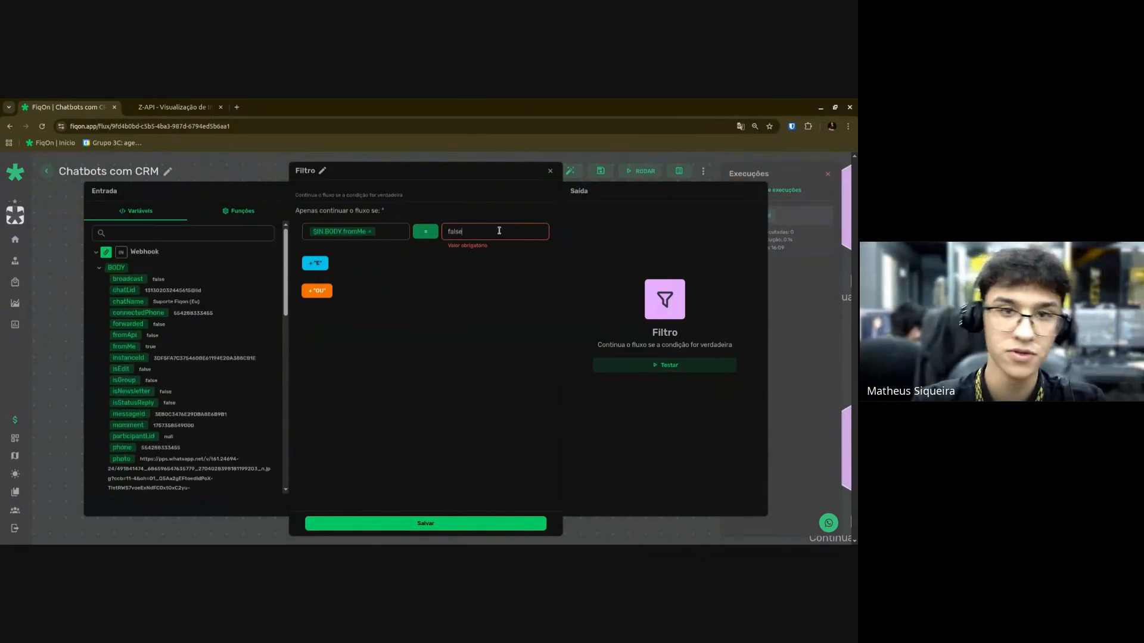
type("alse")
Add a second 'E' condition on $IN.BODY.fromMe compared with false.
left_click(316, 264)
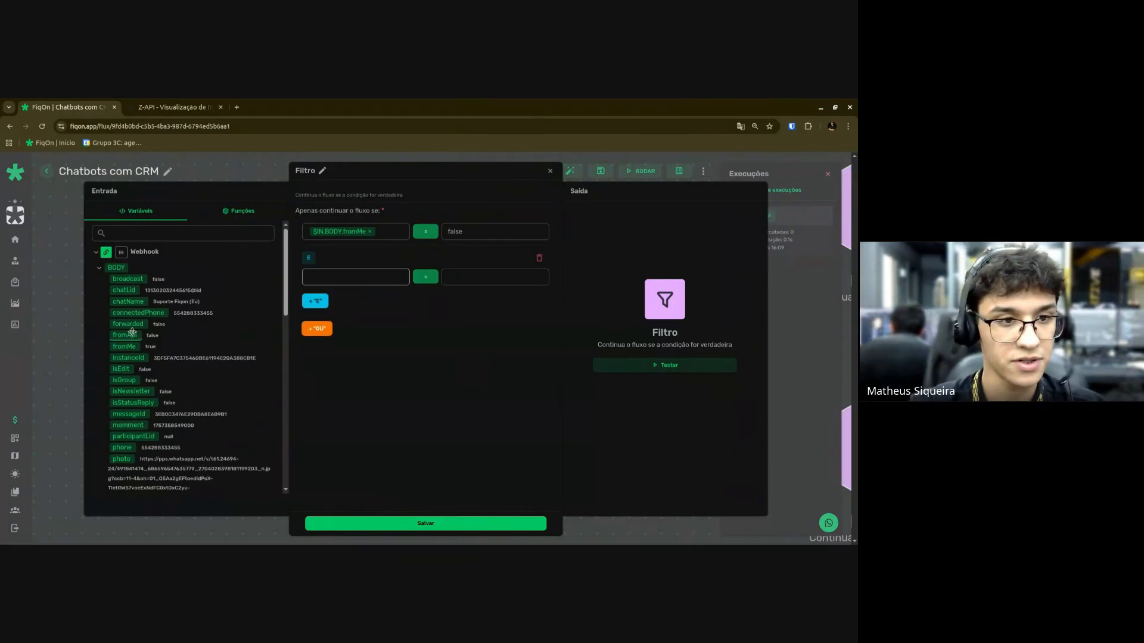
left_click(341, 232)
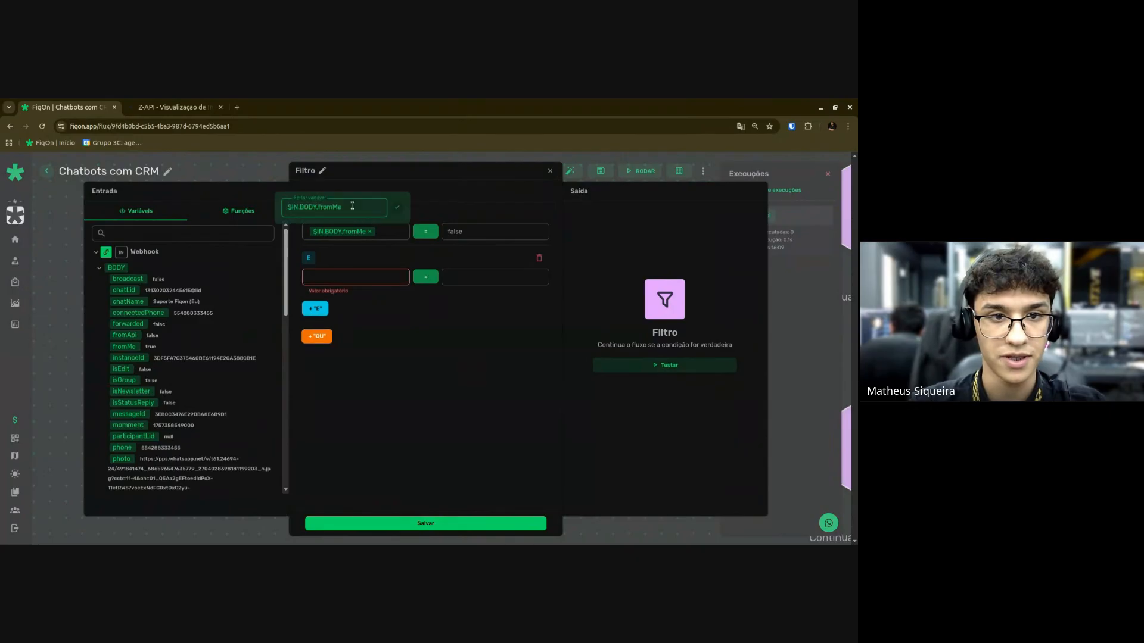
left_click(337, 272)
type("{{$IN.BODY.fromMe")
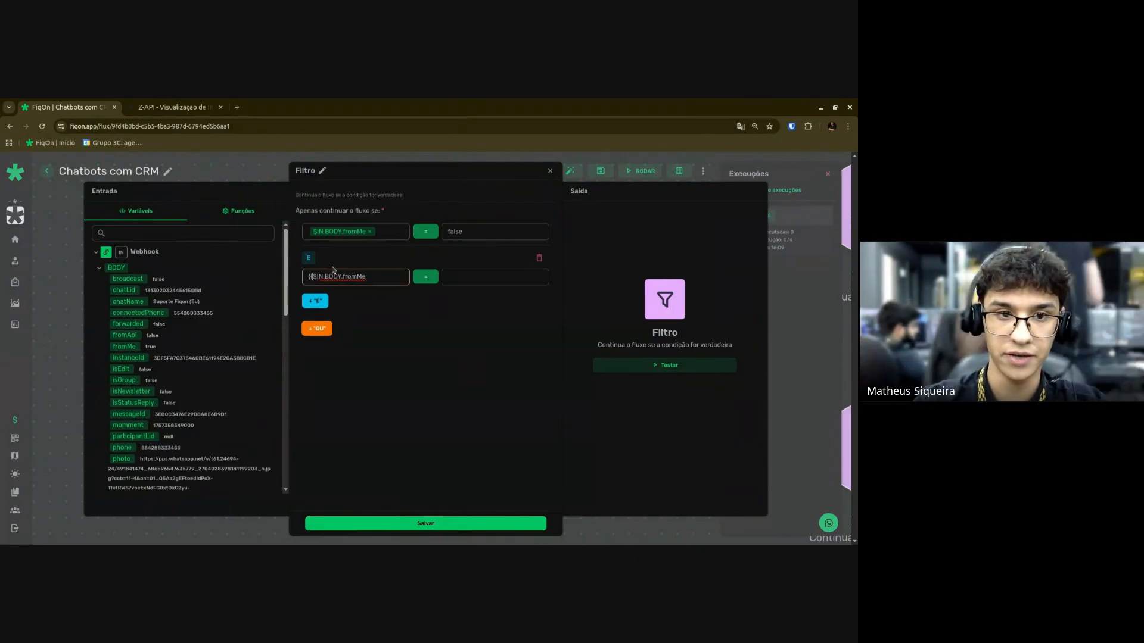
type("}}")
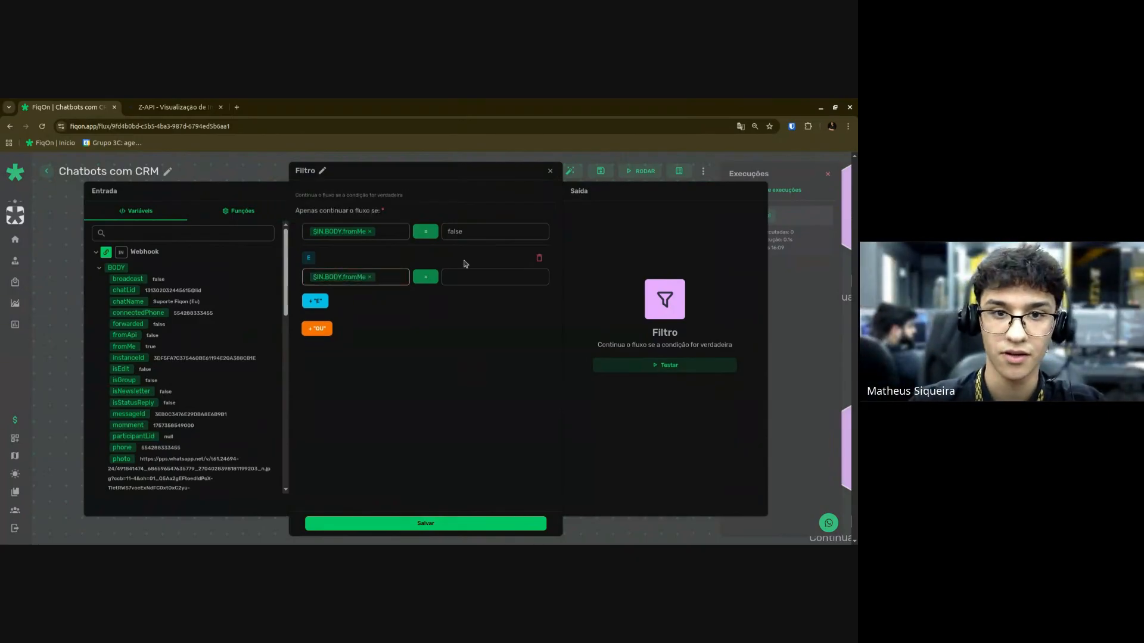
left_click(468, 274)
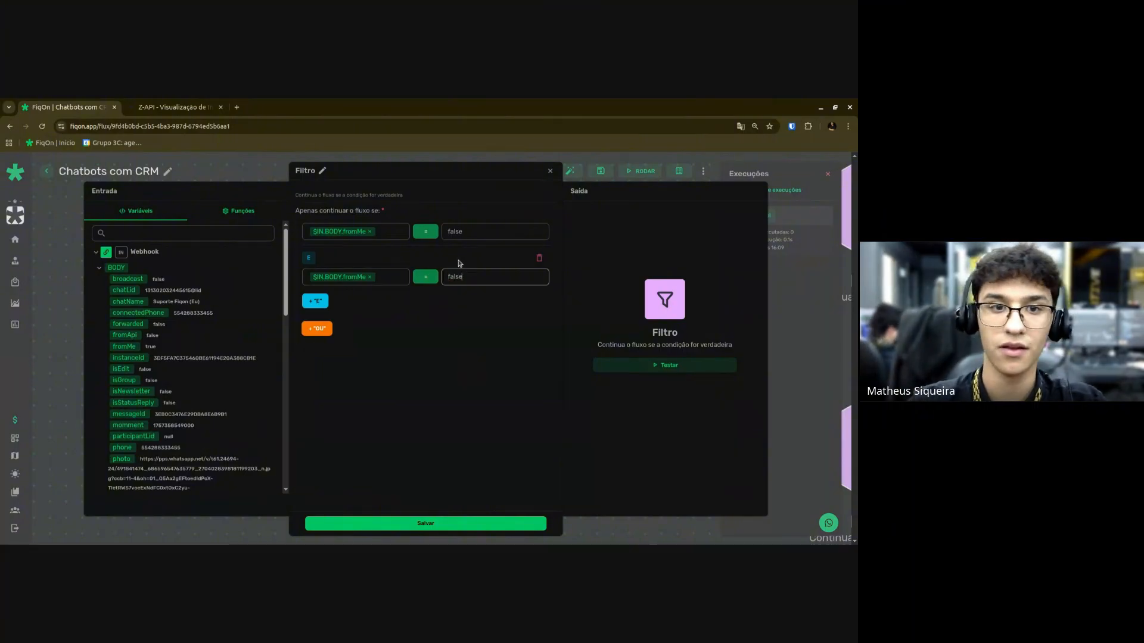
Replace the first condition's variable with isGroup and save the filter.
left_click(369, 232)
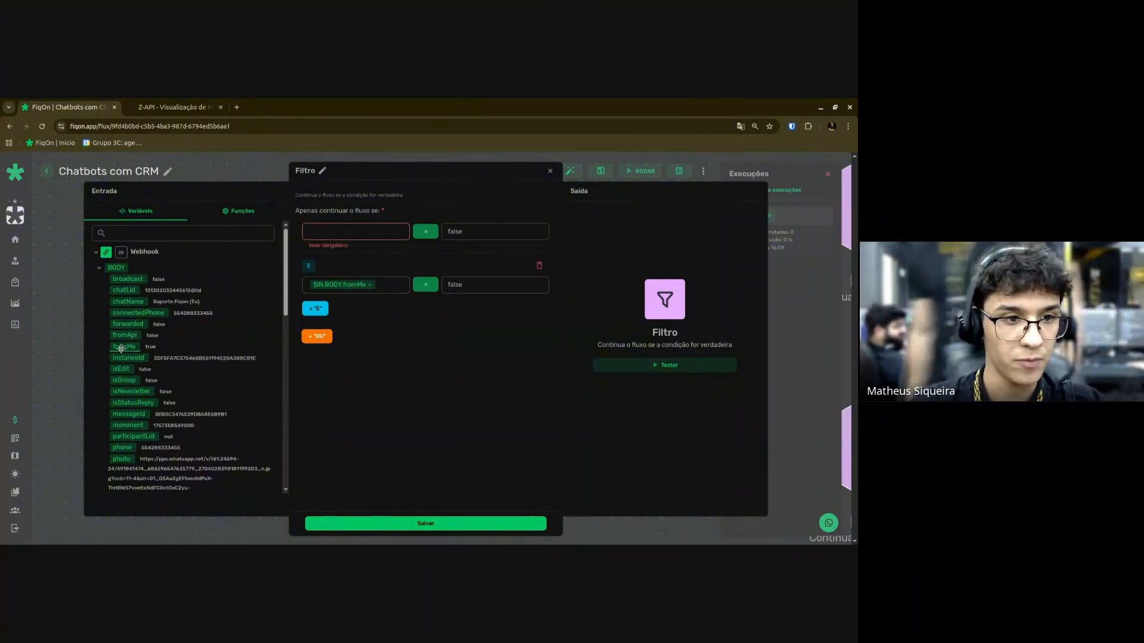
left_click_drag(124, 380, 347, 232)
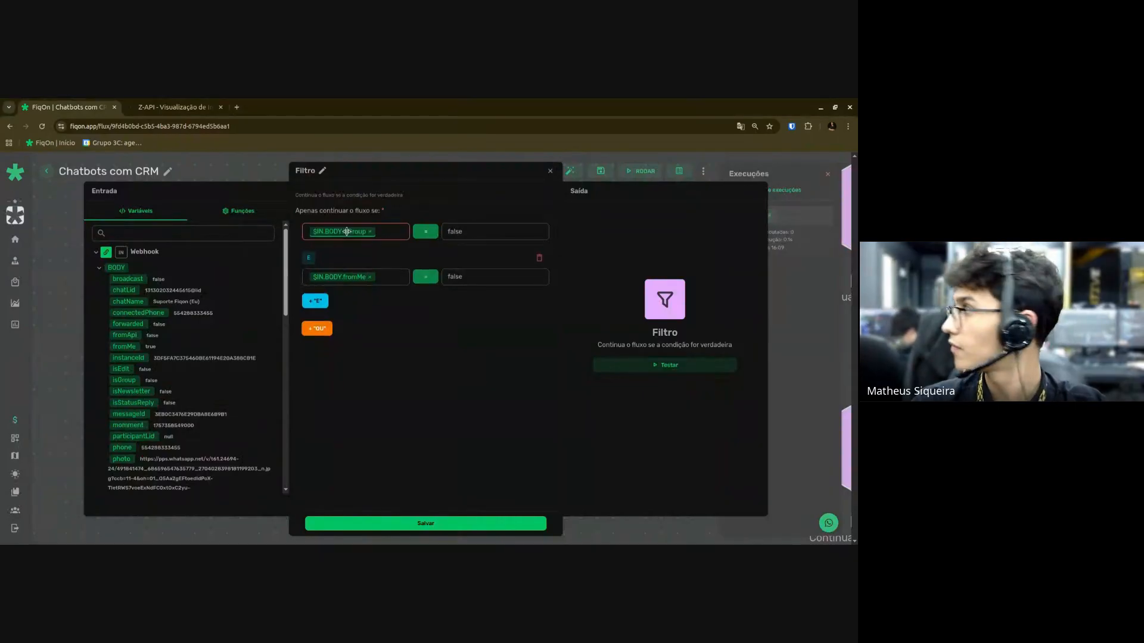
mouse_move(346, 231)
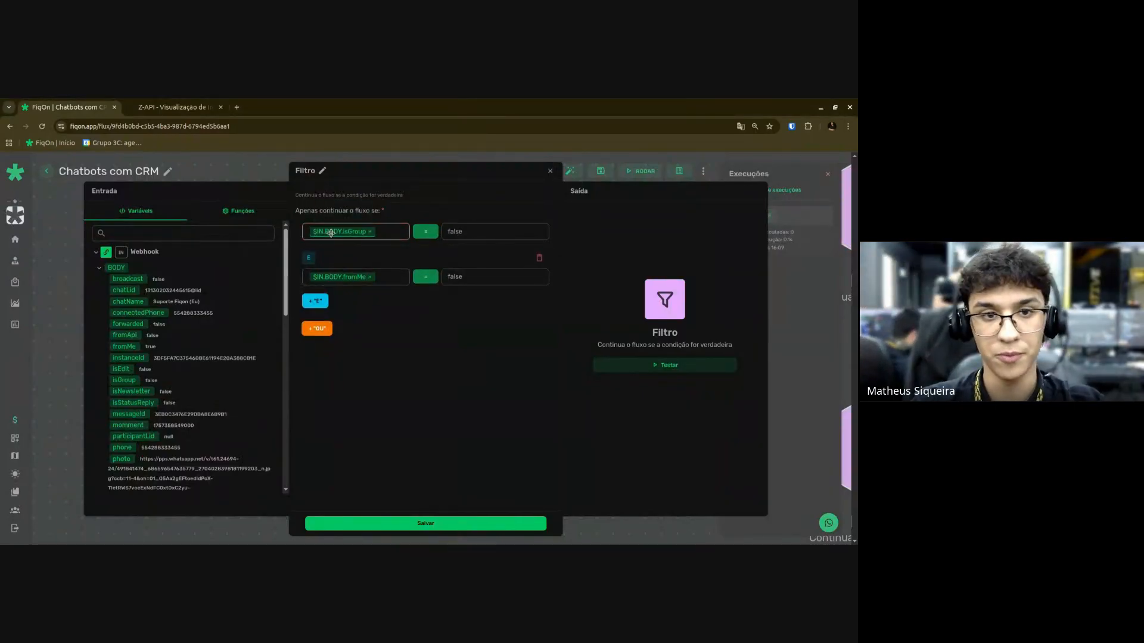
left_click(448, 524)
Add a Chatbots V2 step to the upper filter branch.
left_click_drag(302, 447, 289, 449)
scroll(417, 424, "up", 2)
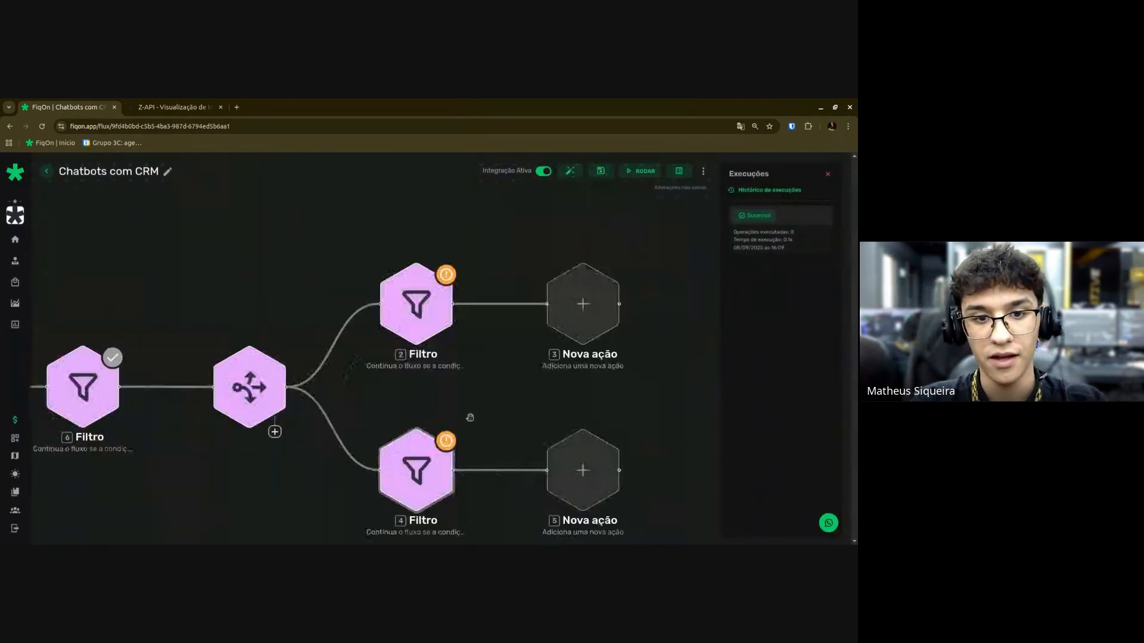
left_click_drag(469, 416, 255, 440)
left_click(399, 322)
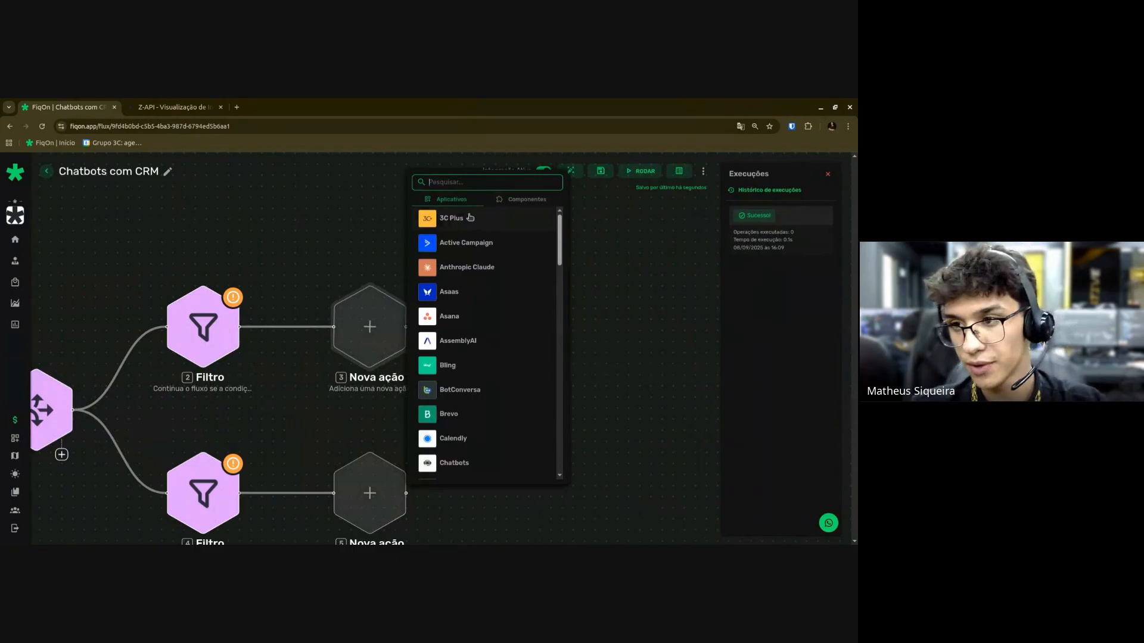
left_click(470, 217)
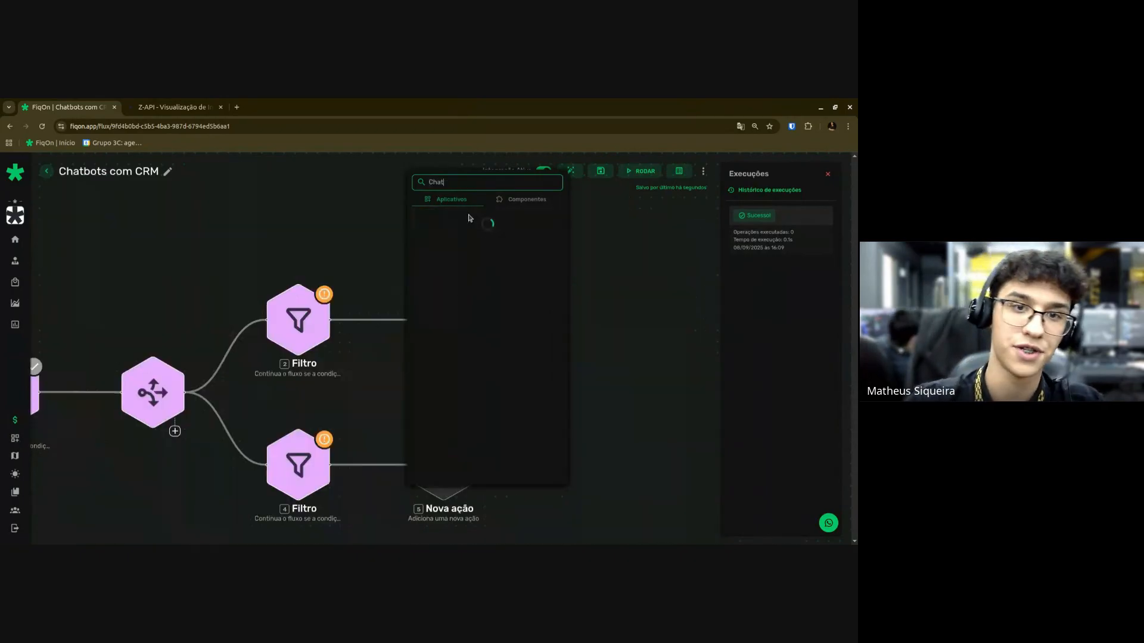
left_click(472, 241)
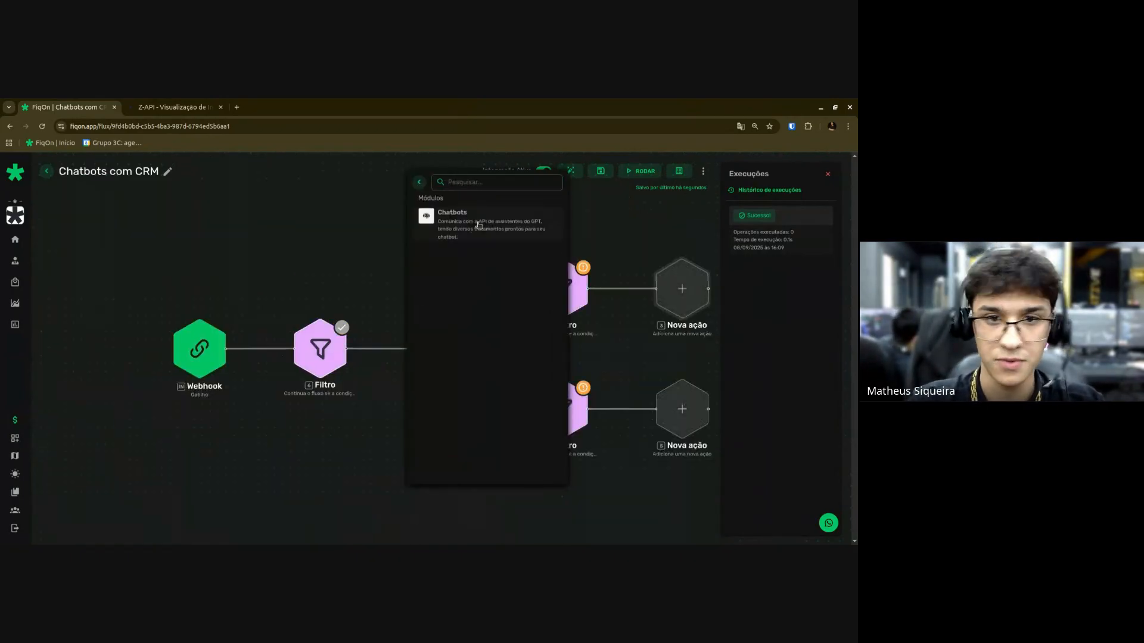
left_click(477, 226)
Add a Z-API 'Enviar texto simples' step after the Chatbots node.
left_click_drag(690, 363, 273, 406)
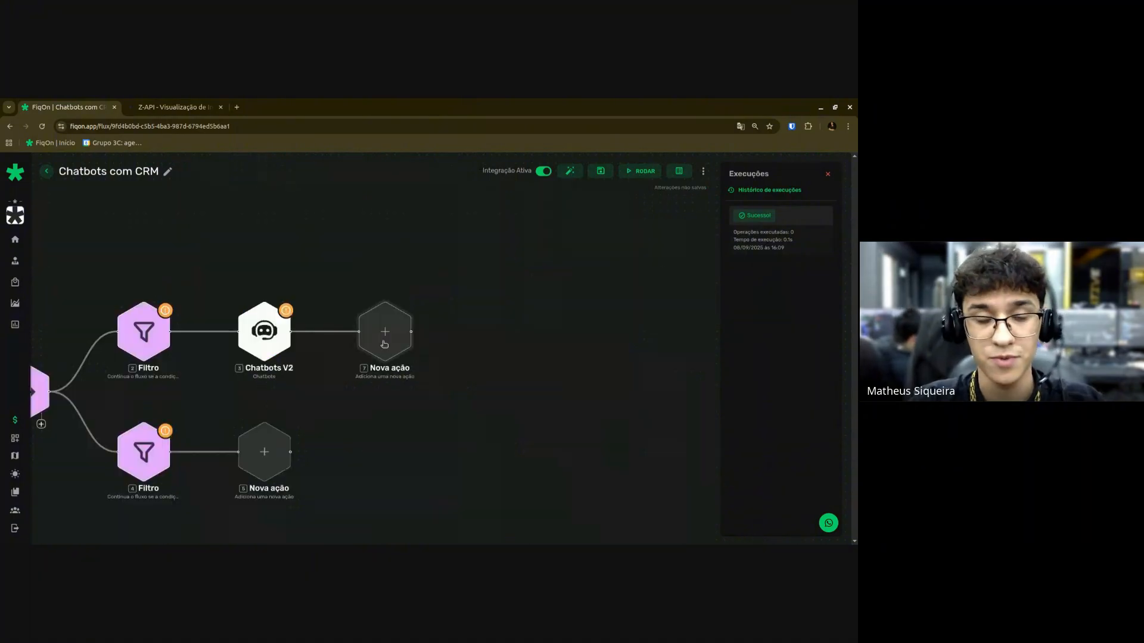
left_click(385, 334)
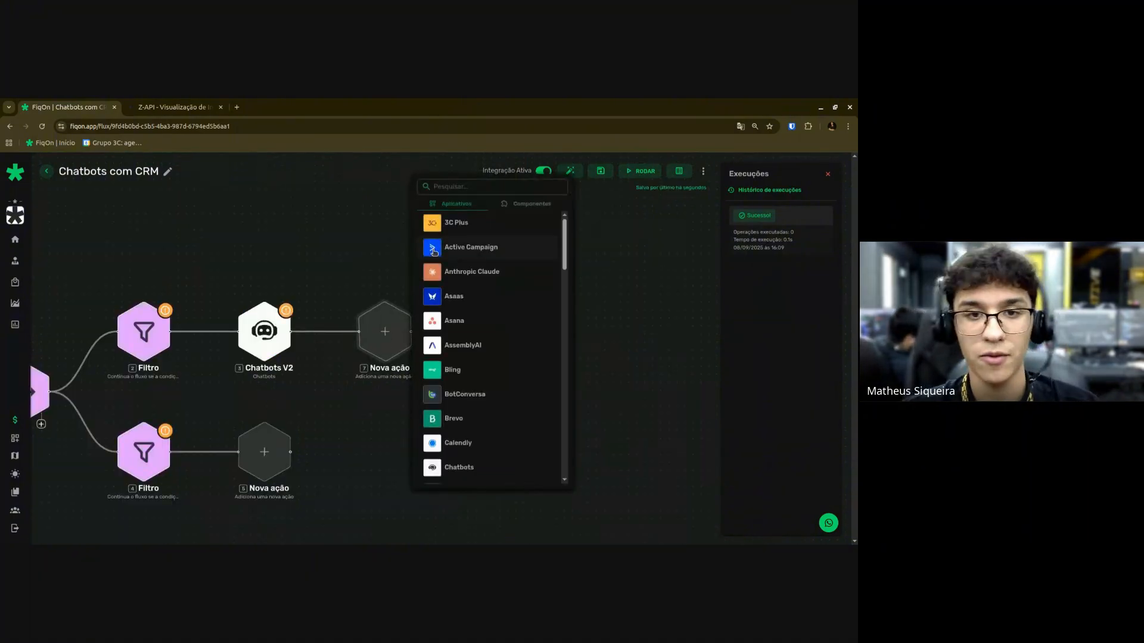
left_click(478, 189)
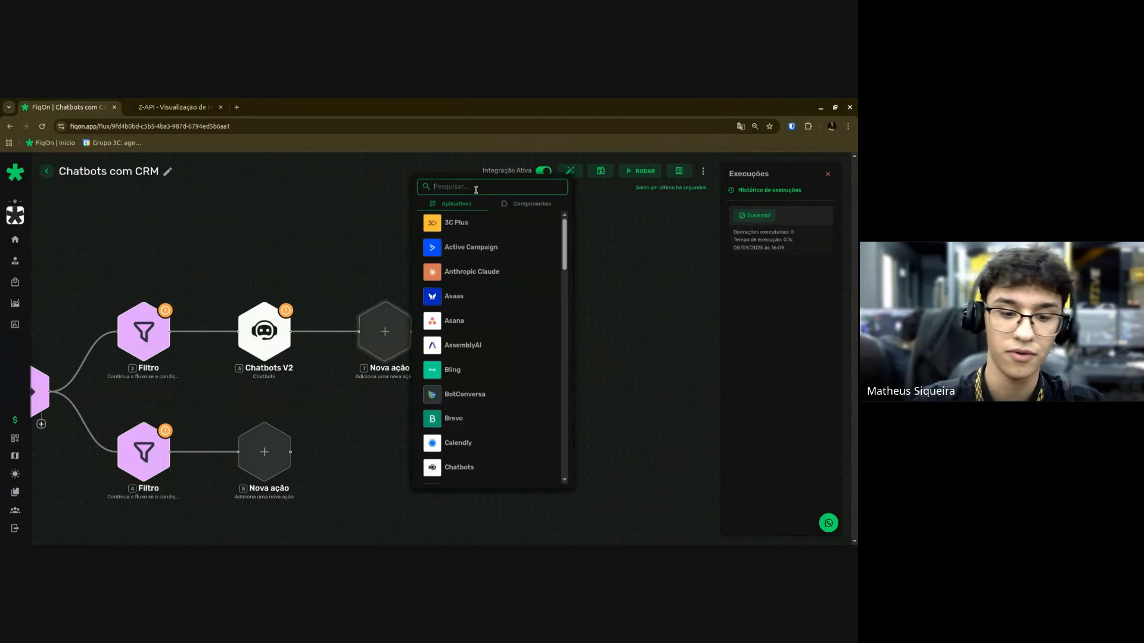
type("z")
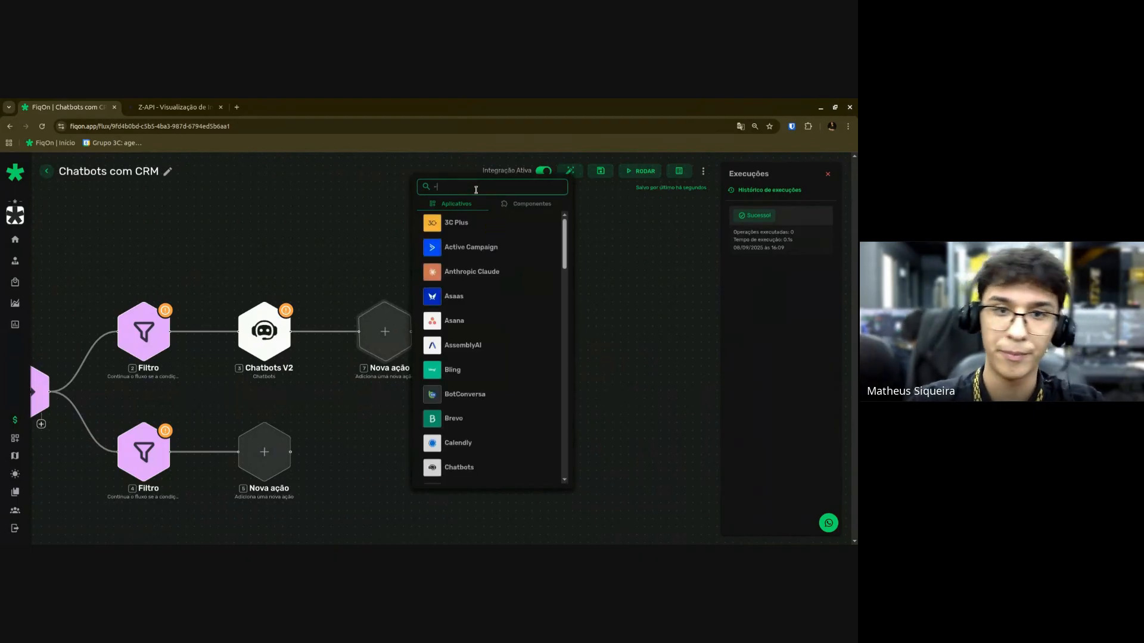
left_click(467, 271)
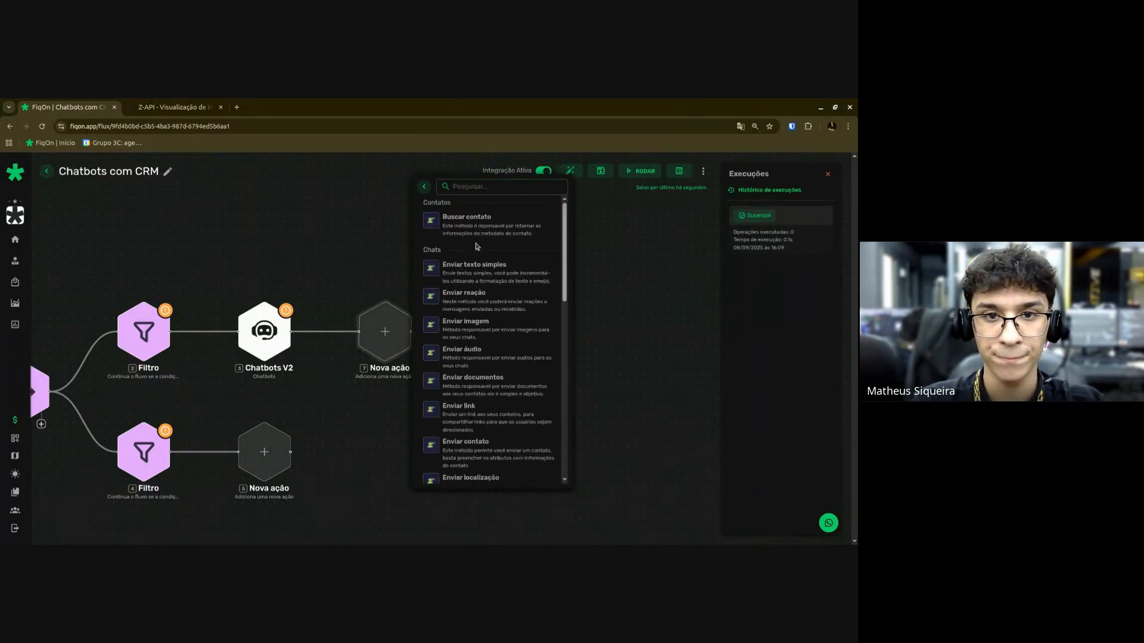
left_click(475, 273)
scroll(488, 411, "down", 5)
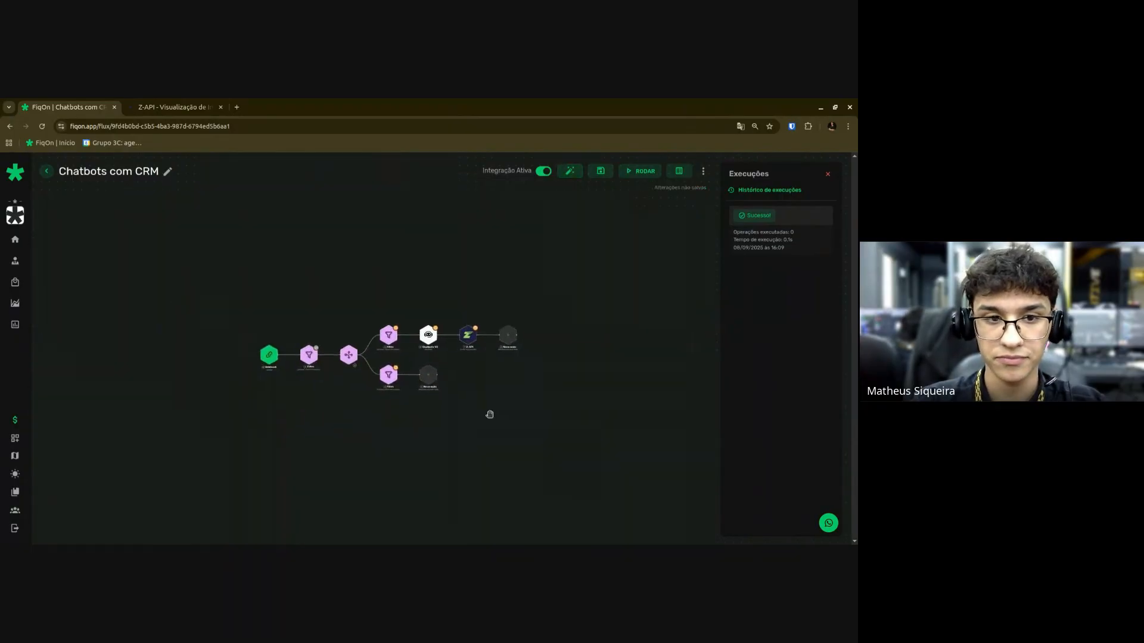
scroll(507, 403, "up", 3)
scroll(507, 403, "up", 3)
Give the lower branch a Google Sheets 'Buscar linhas com filtro' step.
left_click(463, 237)
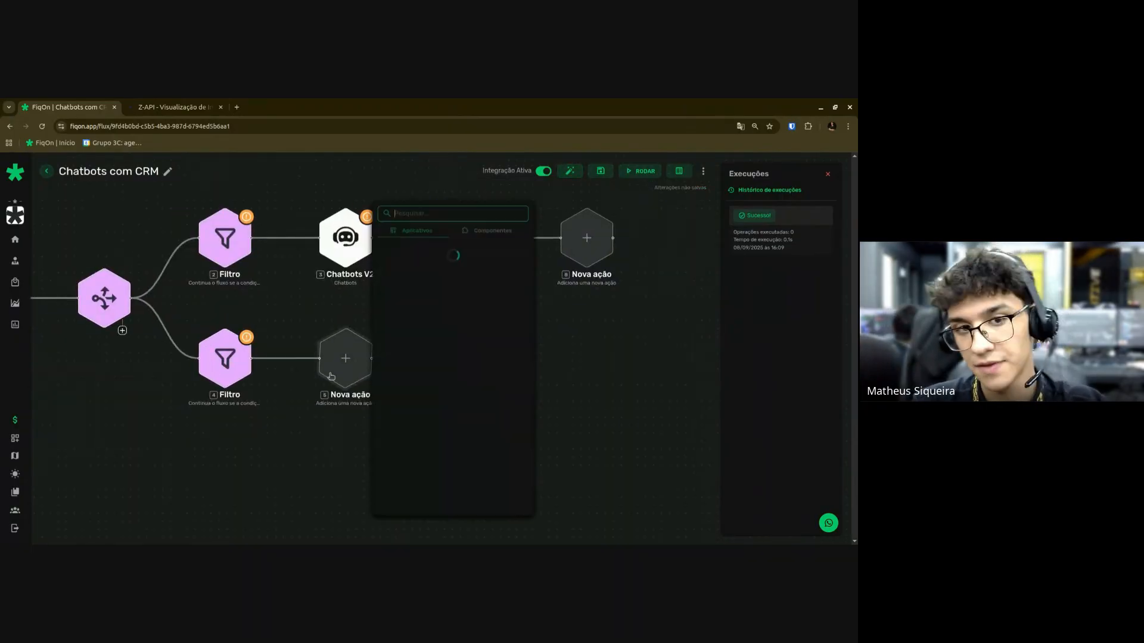
left_click(513, 231)
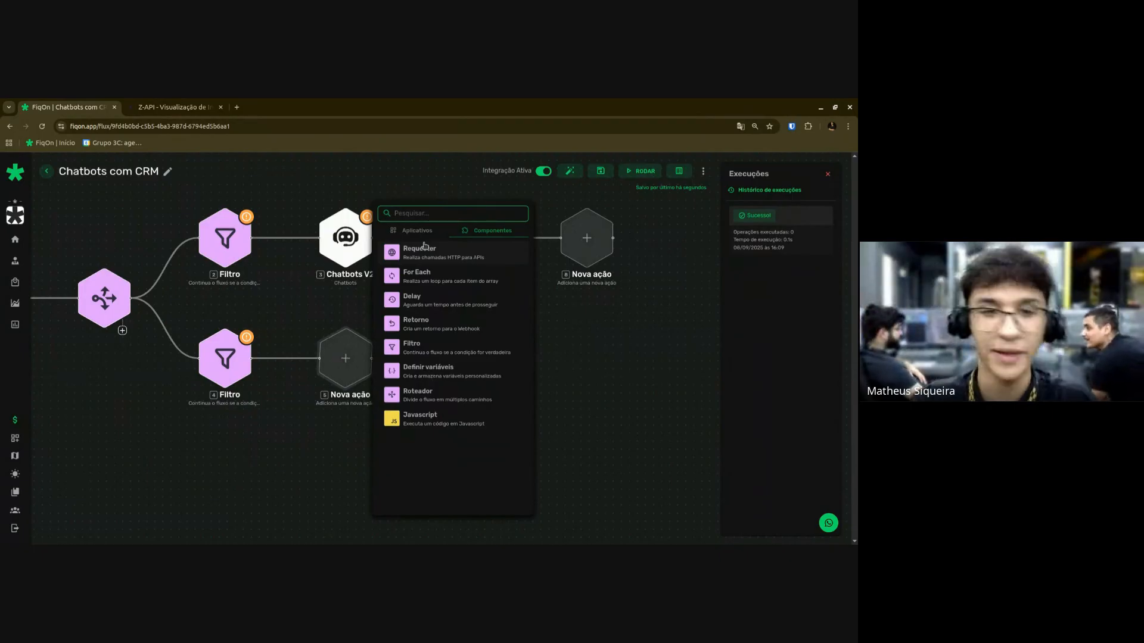
left_click(400, 231)
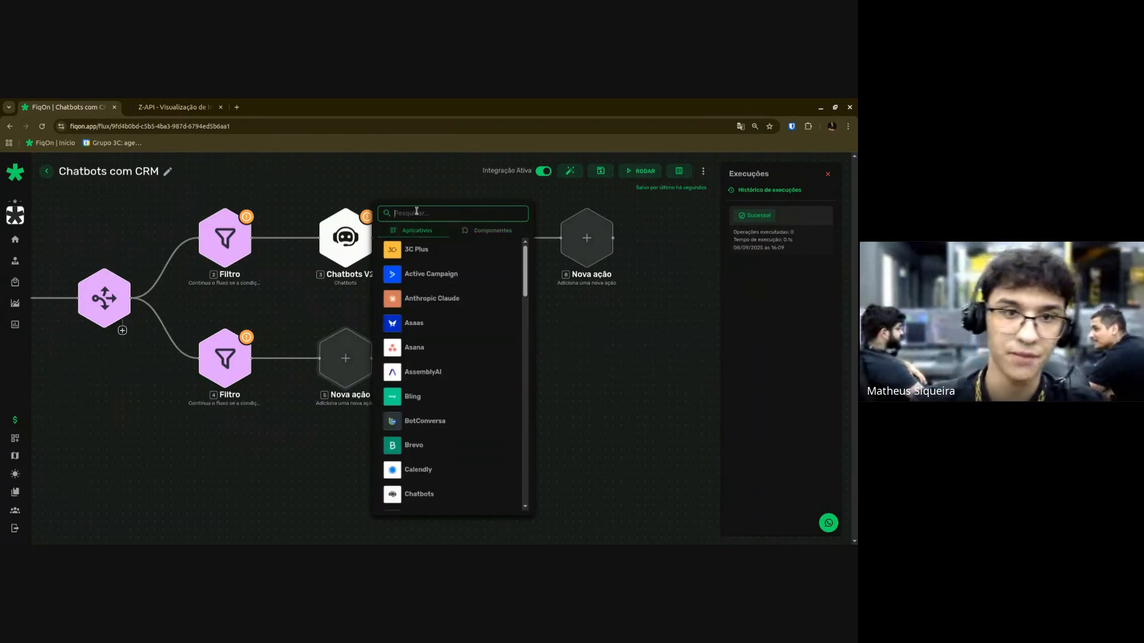
left_click(412, 215)
type("Google sheets")
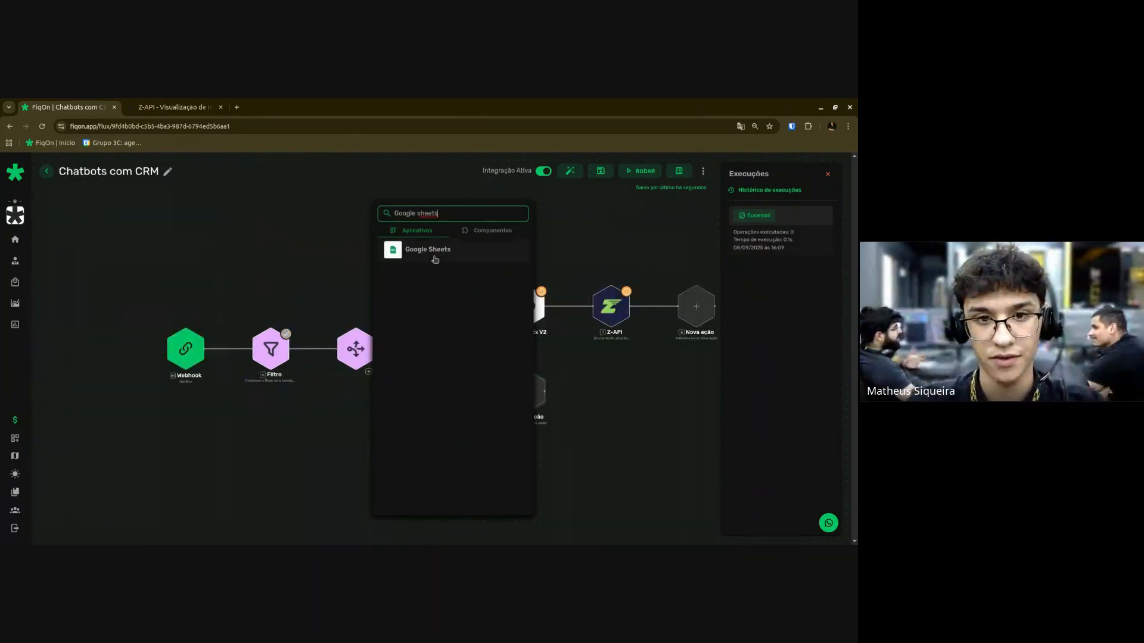
left_click(435, 260)
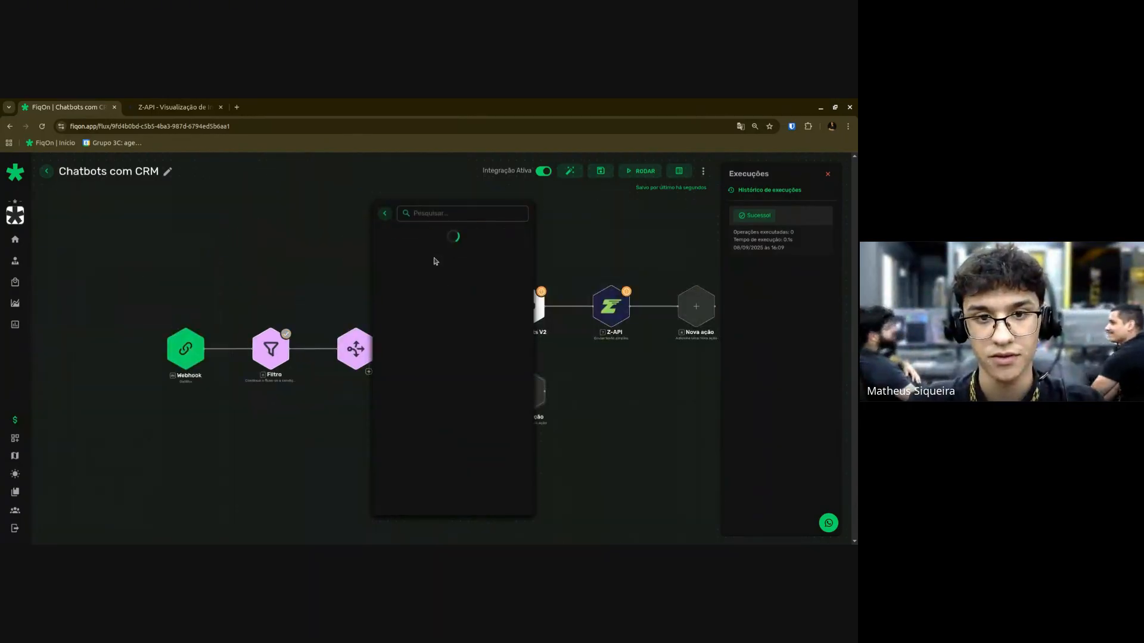
scroll(435, 298, "down", 3)
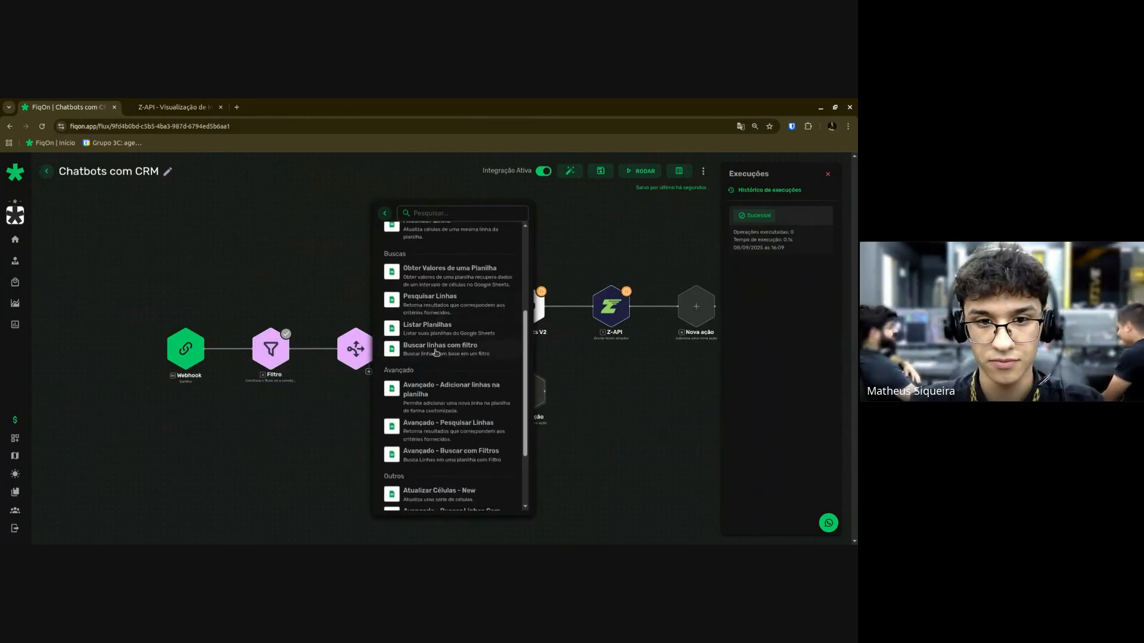
left_click(438, 352)
Add a Roteador with two filters after the Google Sheets search.
left_click_drag(633, 468, 446, 451)
left_click(429, 368)
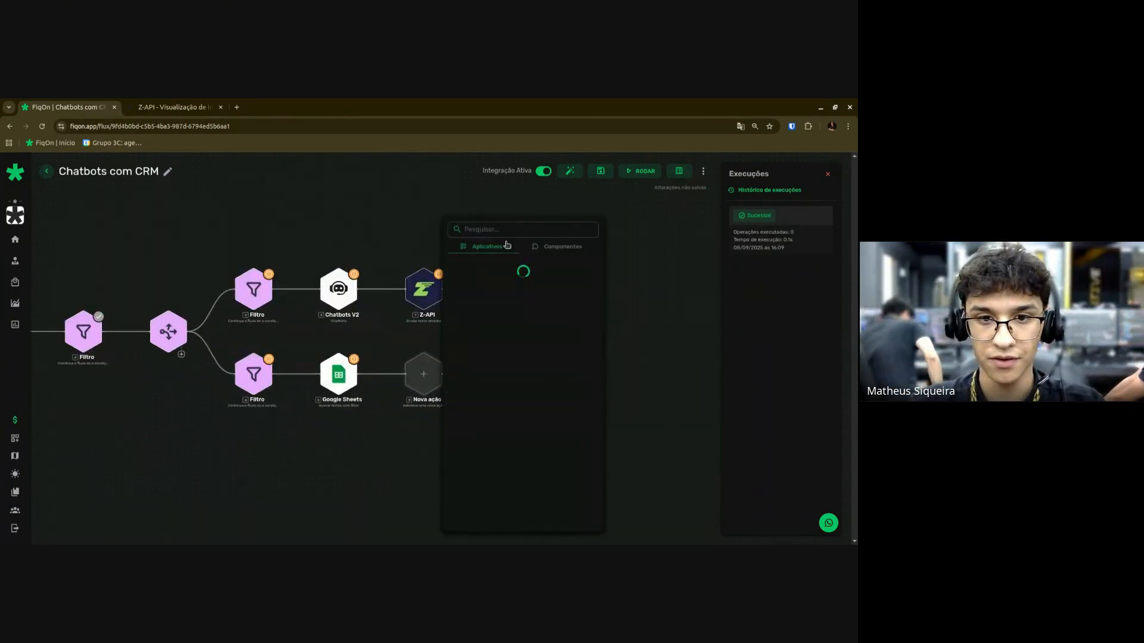
left_click(551, 248)
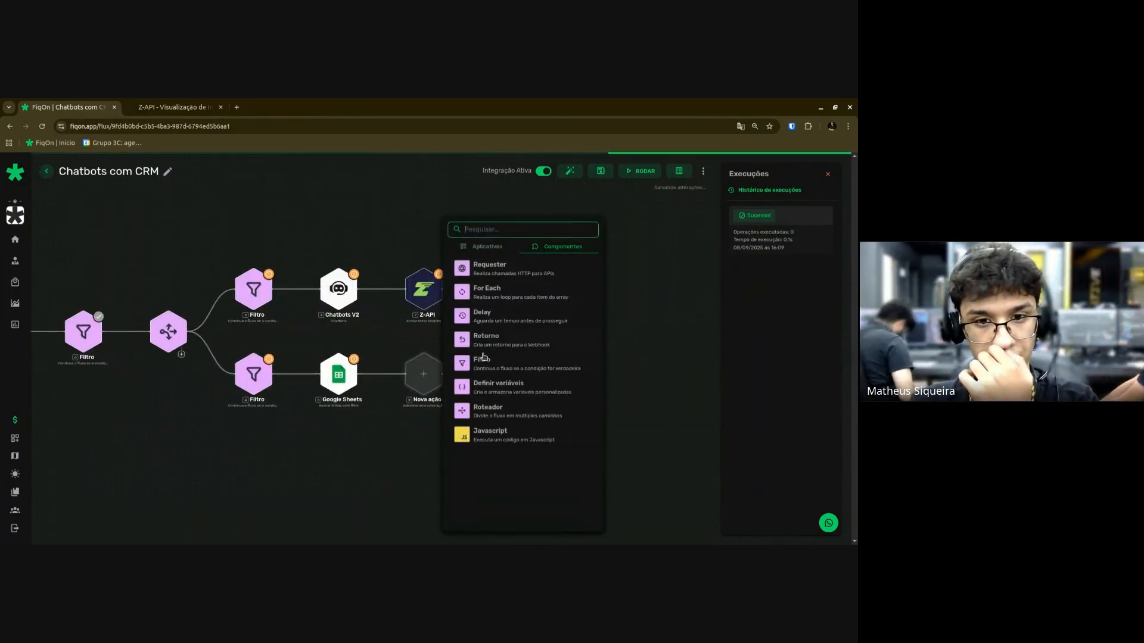
left_click(496, 407)
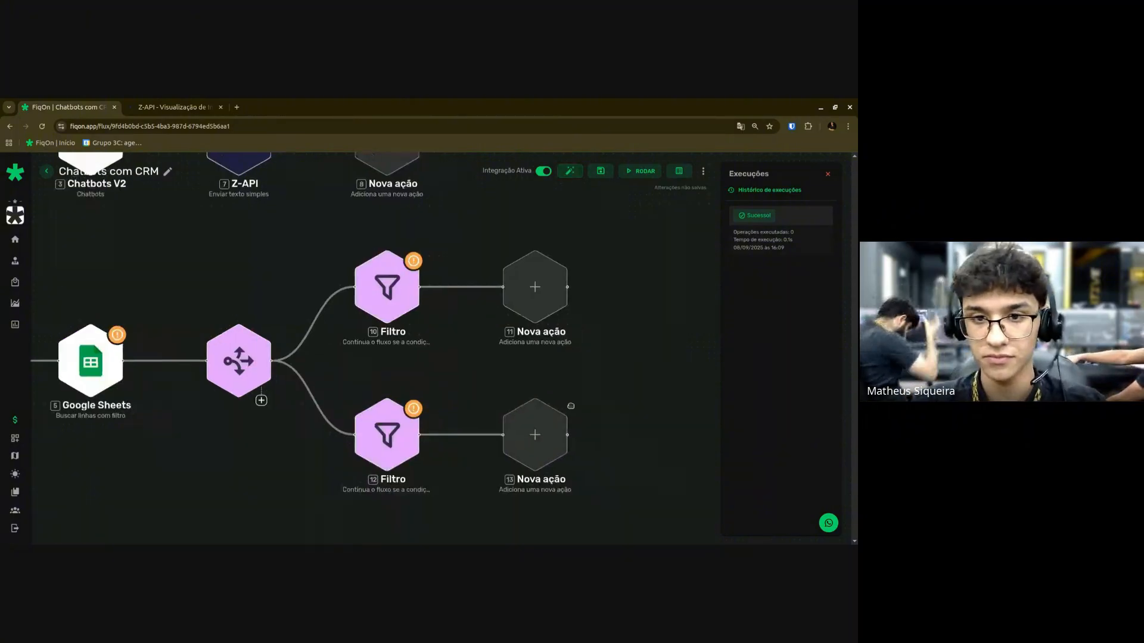
Give the upper filter a Google Sheets 'Atualizar Linha' step.
left_click(447, 318)
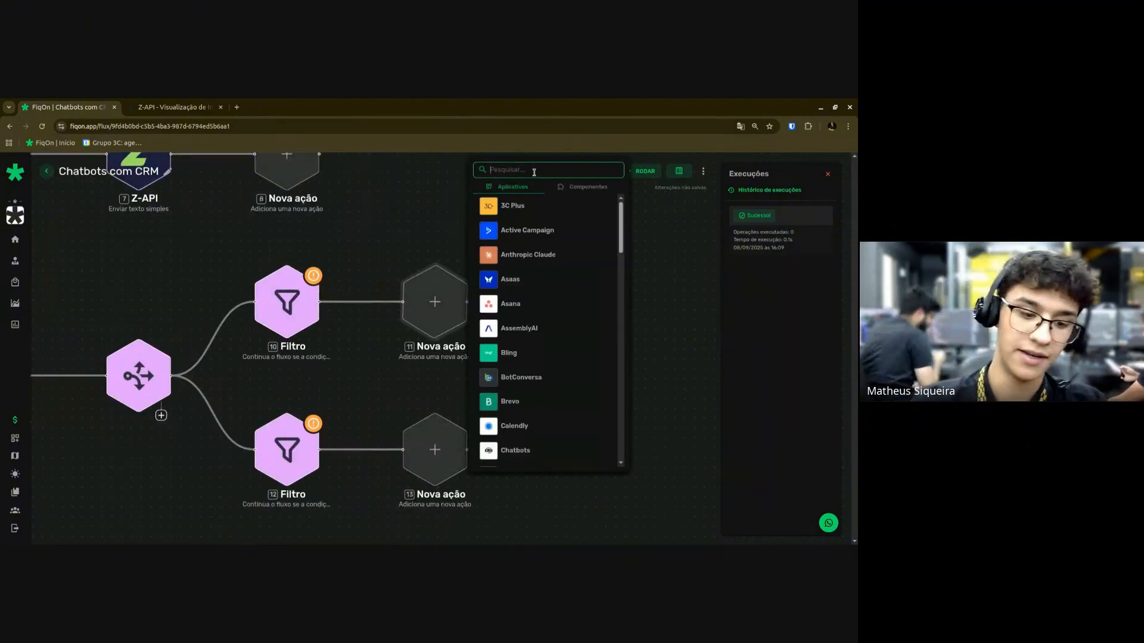
type("Google")
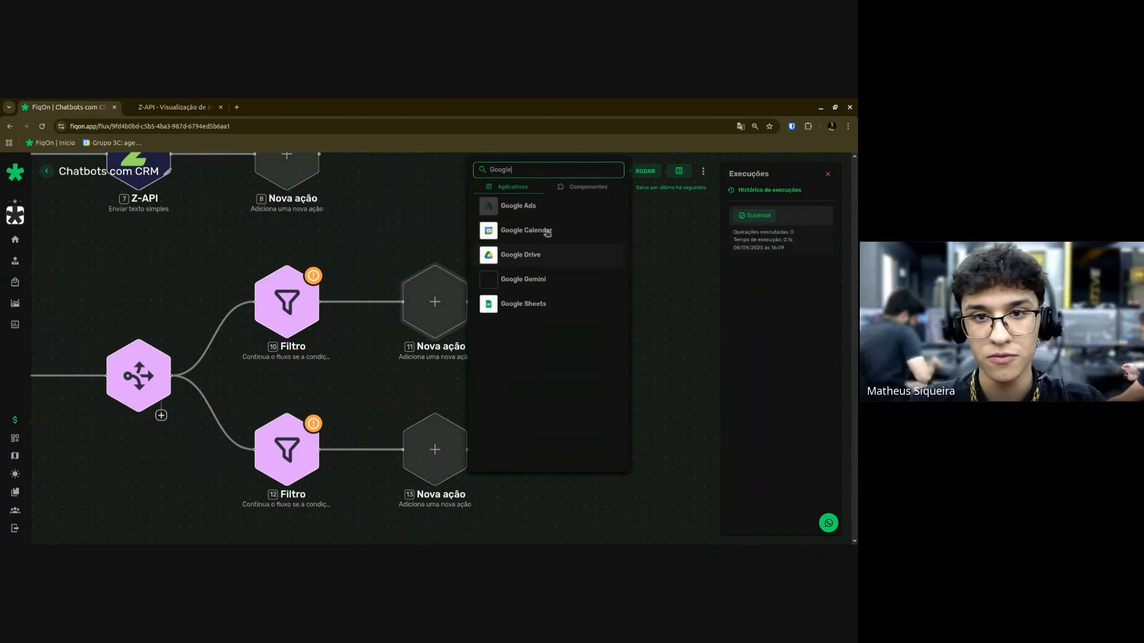
left_click(526, 306)
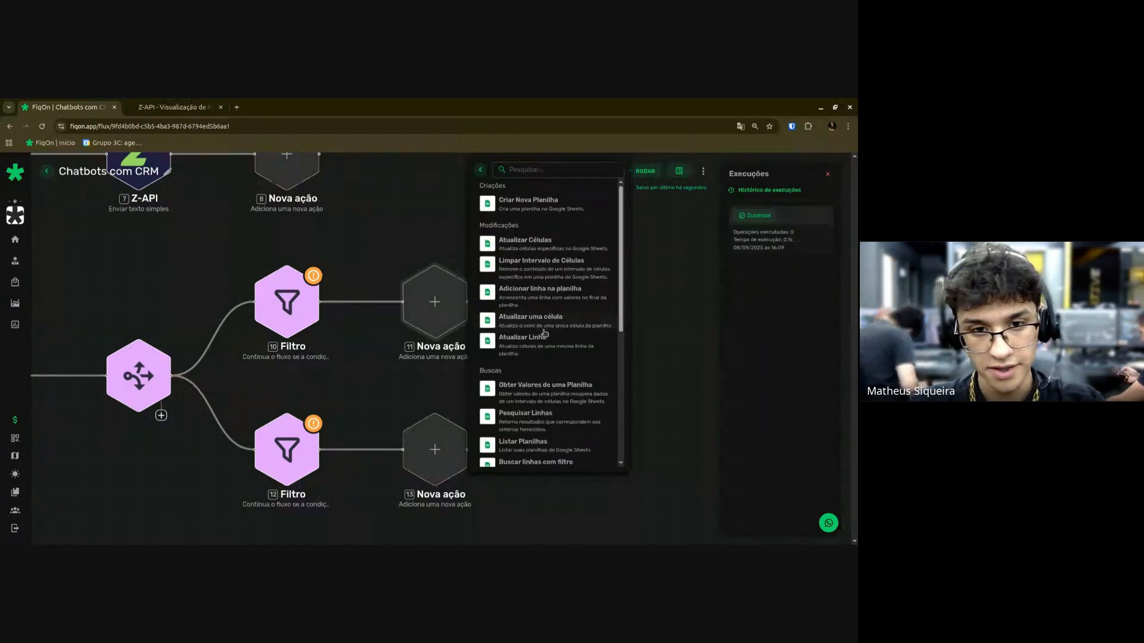
left_click(544, 337)
Give the lower filter a Google Sheets 'Adicionar linha na planilha' step.
left_click(442, 450)
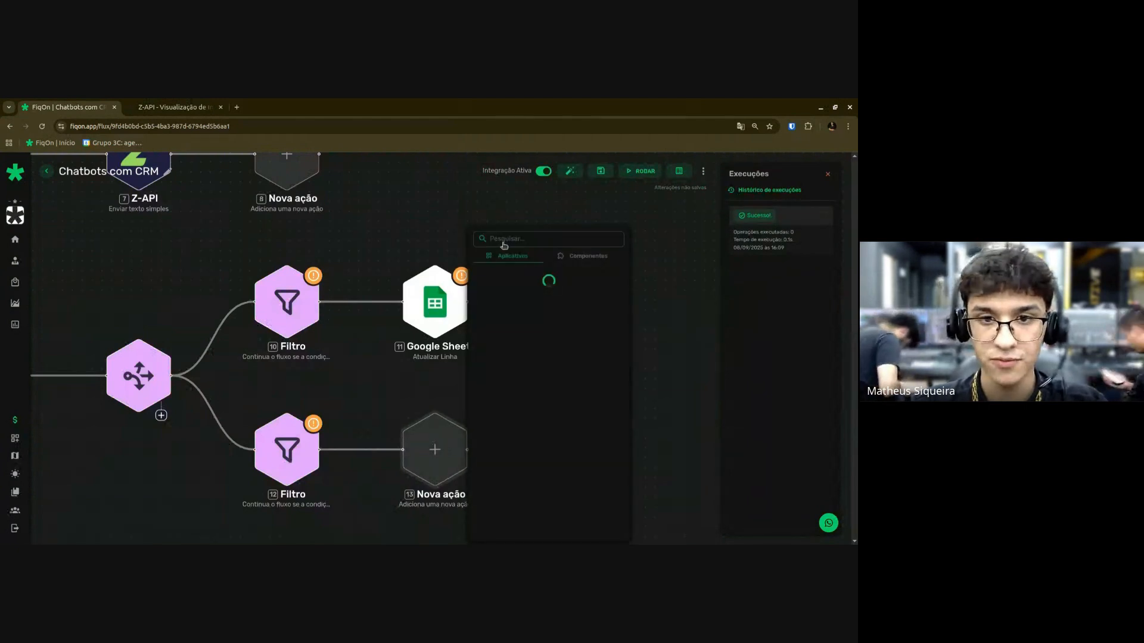
type("Google")
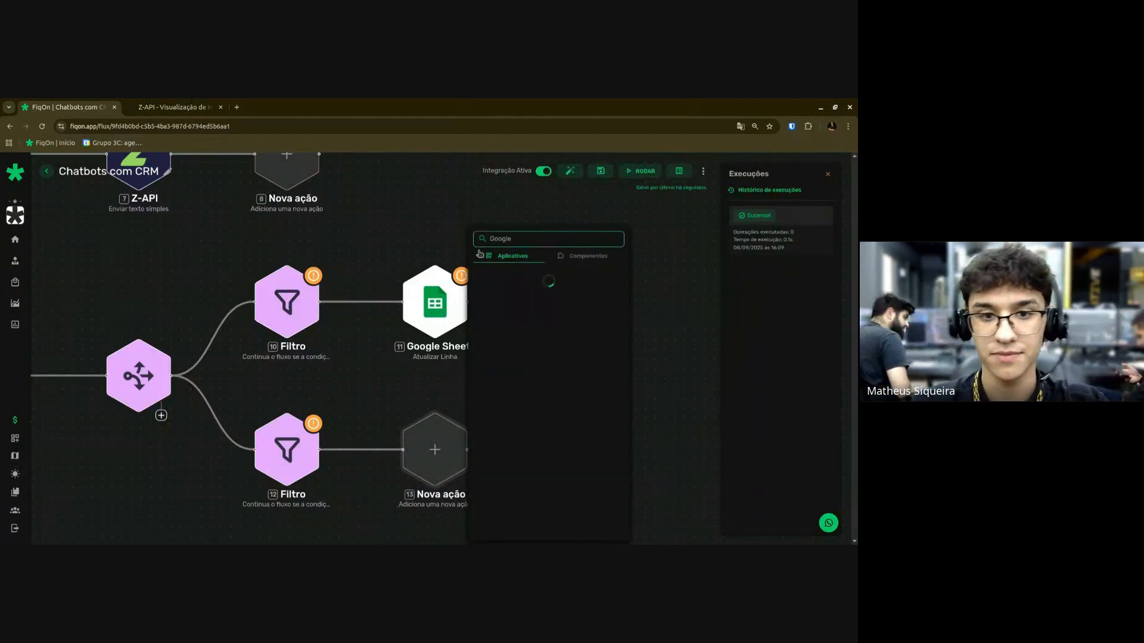
left_click(537, 373)
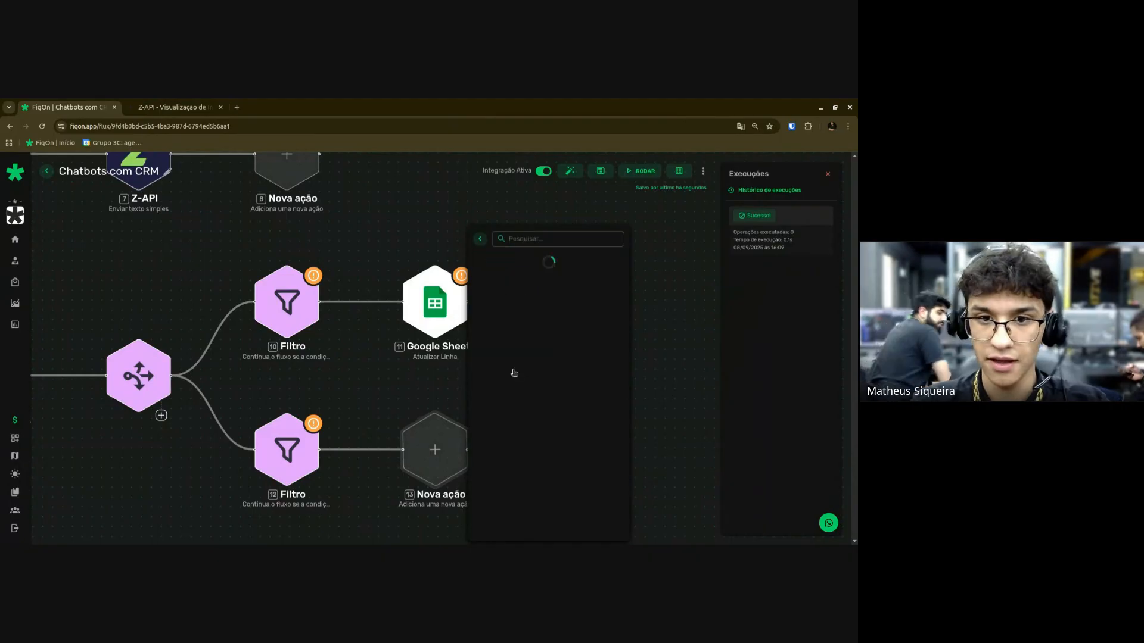
scroll(522, 370, "down", 3)
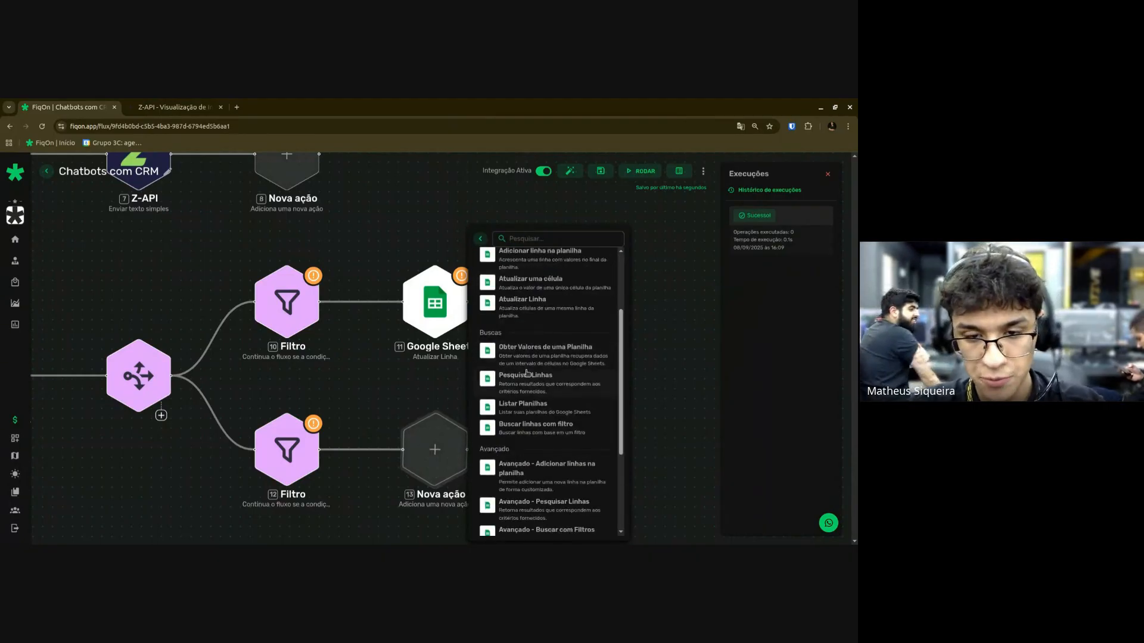
scroll(541, 382, "down", 1)
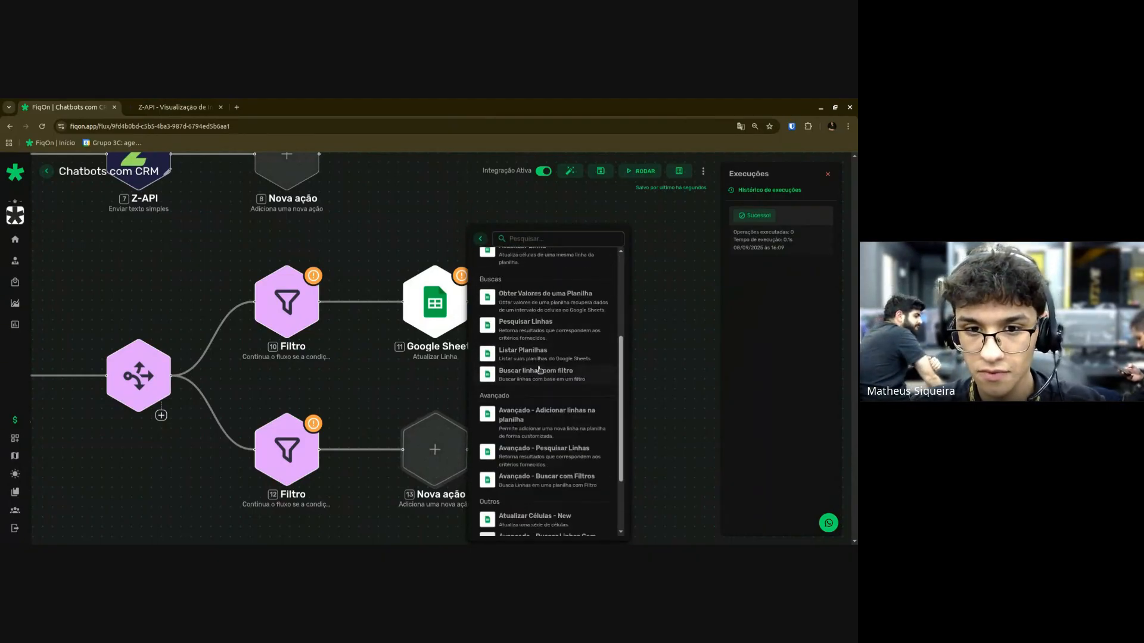
scroll(531, 359, "up", 2)
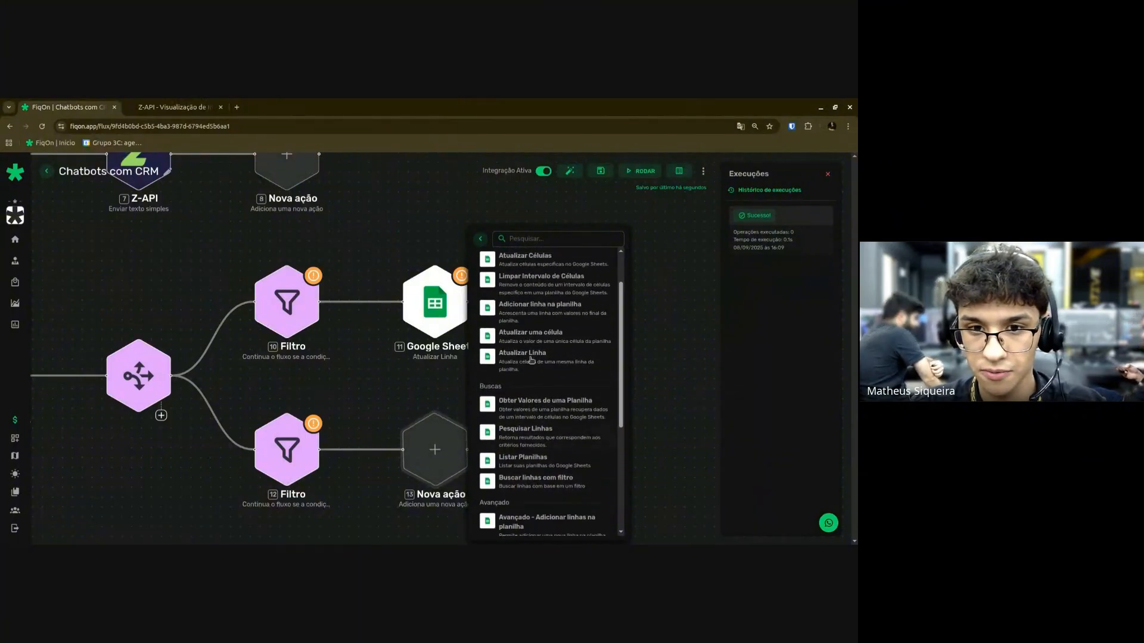
scroll(532, 358, "down", 1)
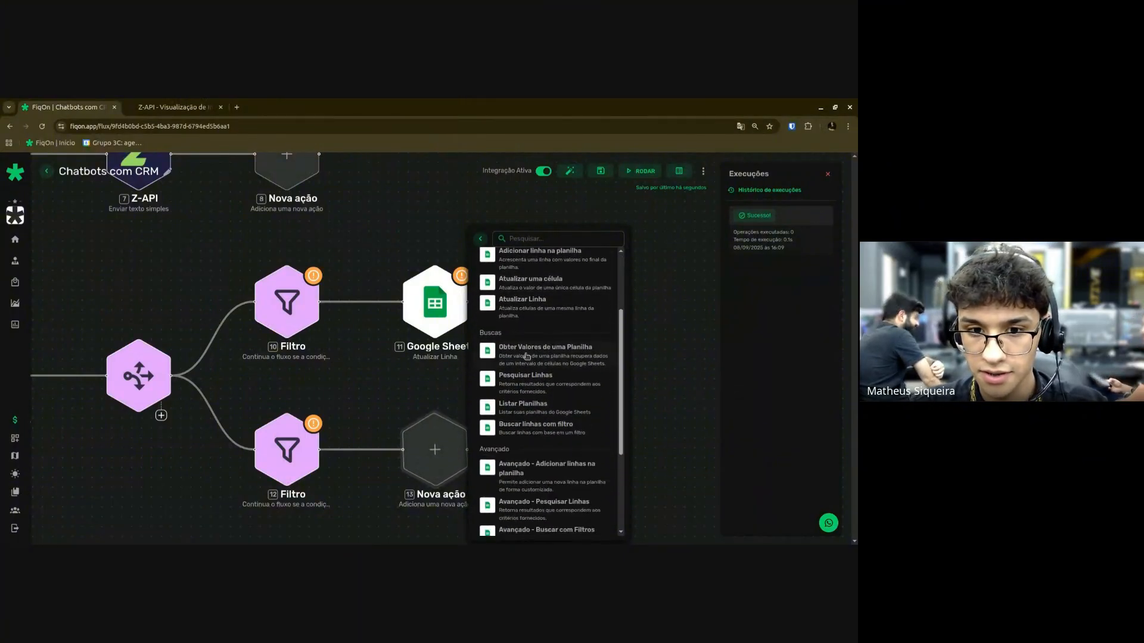
scroll(526, 480, "down", 1)
scroll(536, 369, "up", 3)
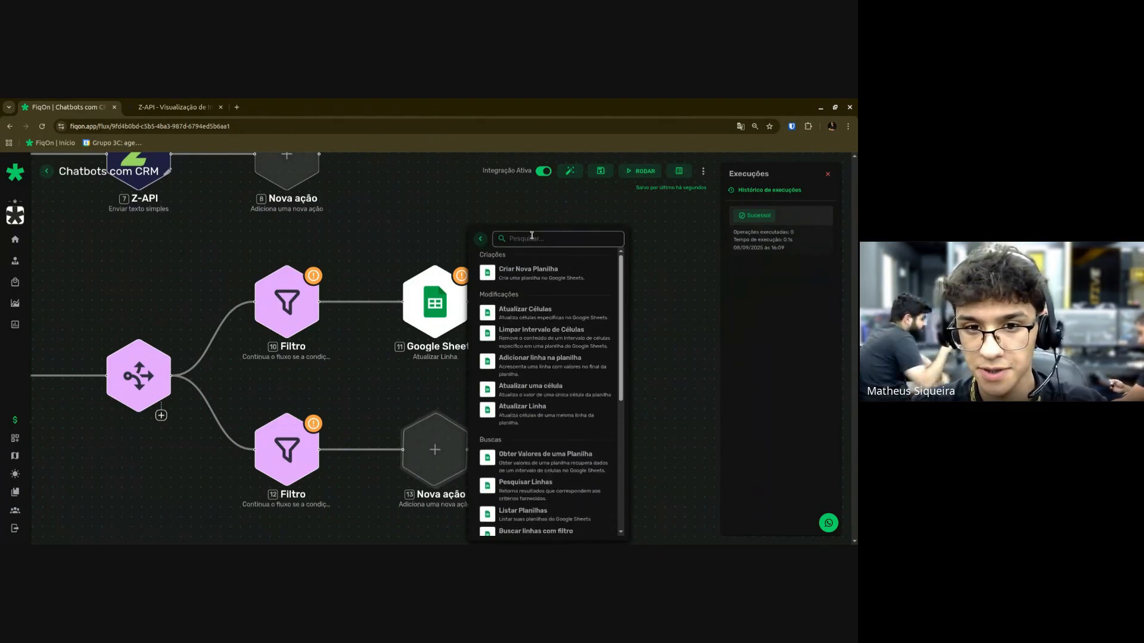
left_click(550, 373)
left_click_drag(115, 421, 375, 396)
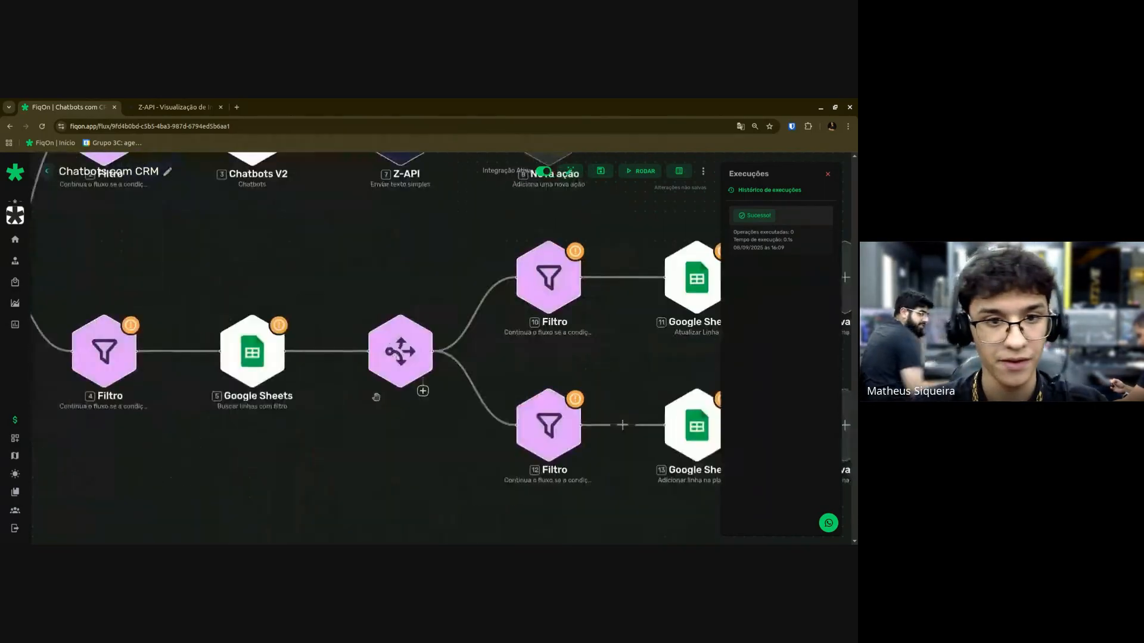
scroll(371, 397, "down", 4)
scroll(368, 399, "up", 1)
left_click_drag(392, 443, 371, 457)
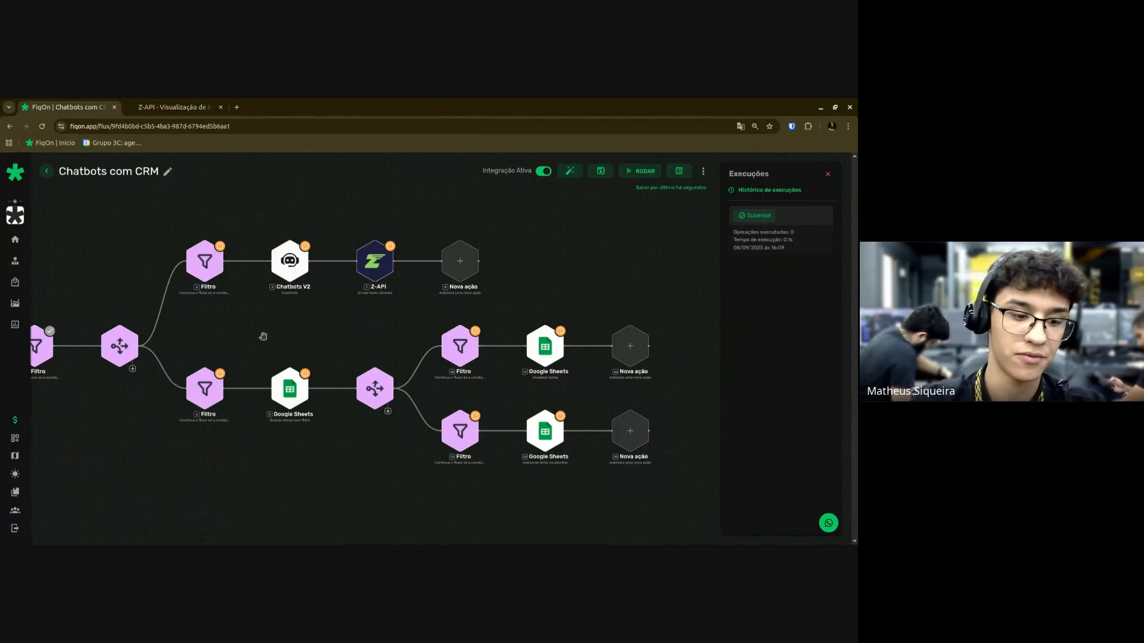
Create a blank spreadsheet via sheets.new, select its ID in the address, and return to FiqOn.
key("ctrl+t")
type("sheets.new")
key("Return")
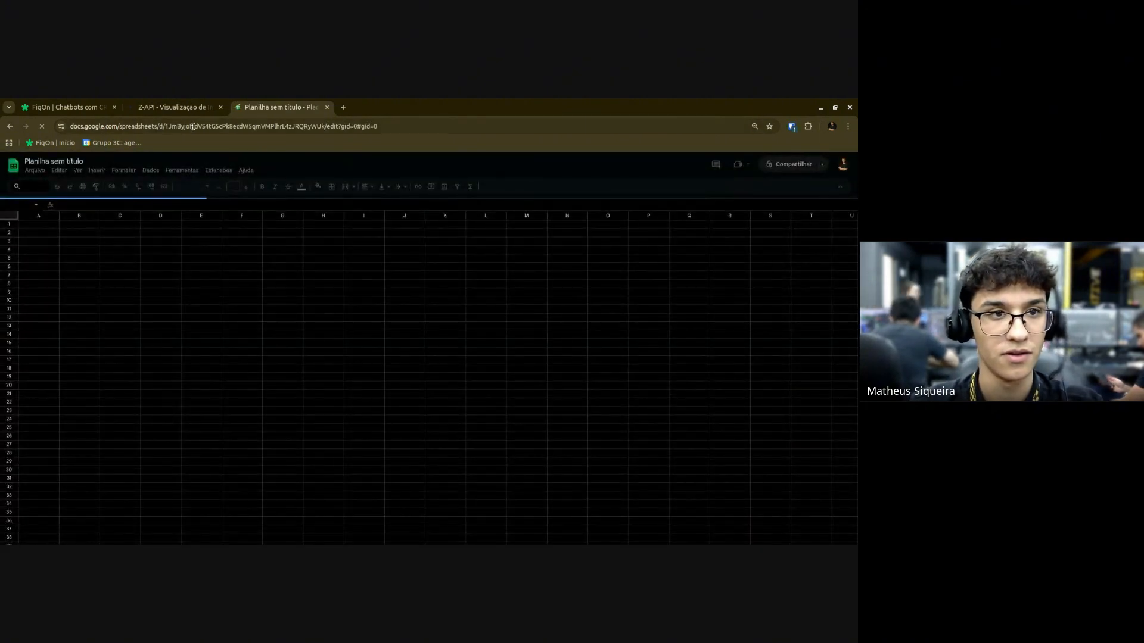
left_click_drag(165, 126, 326, 122)
key("ctrl+c")
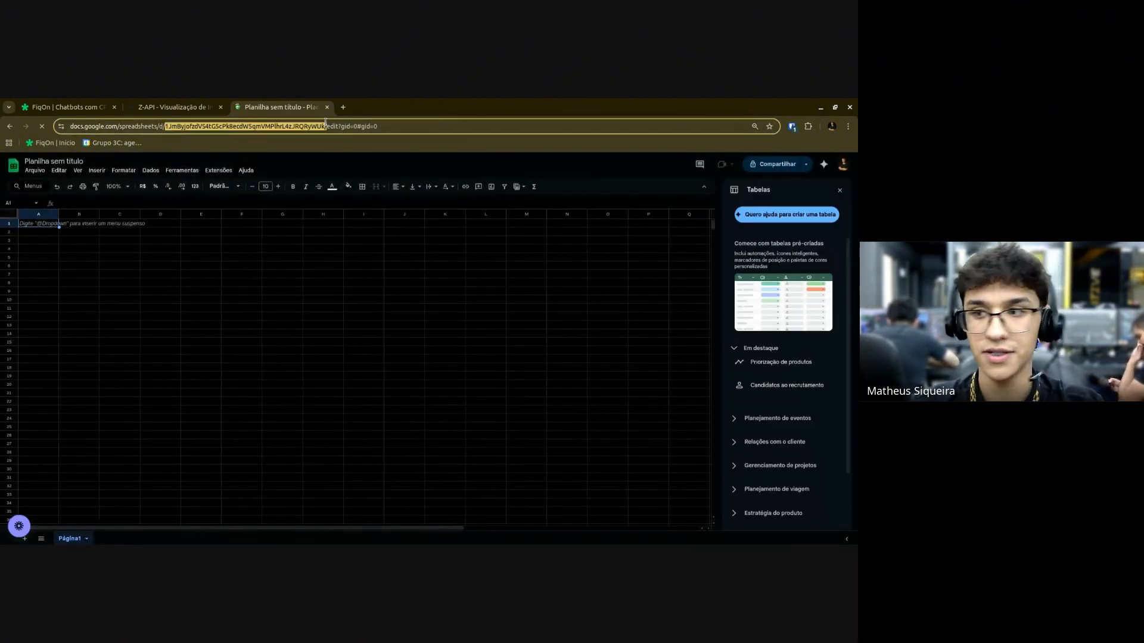
key("ctrl+Tab")
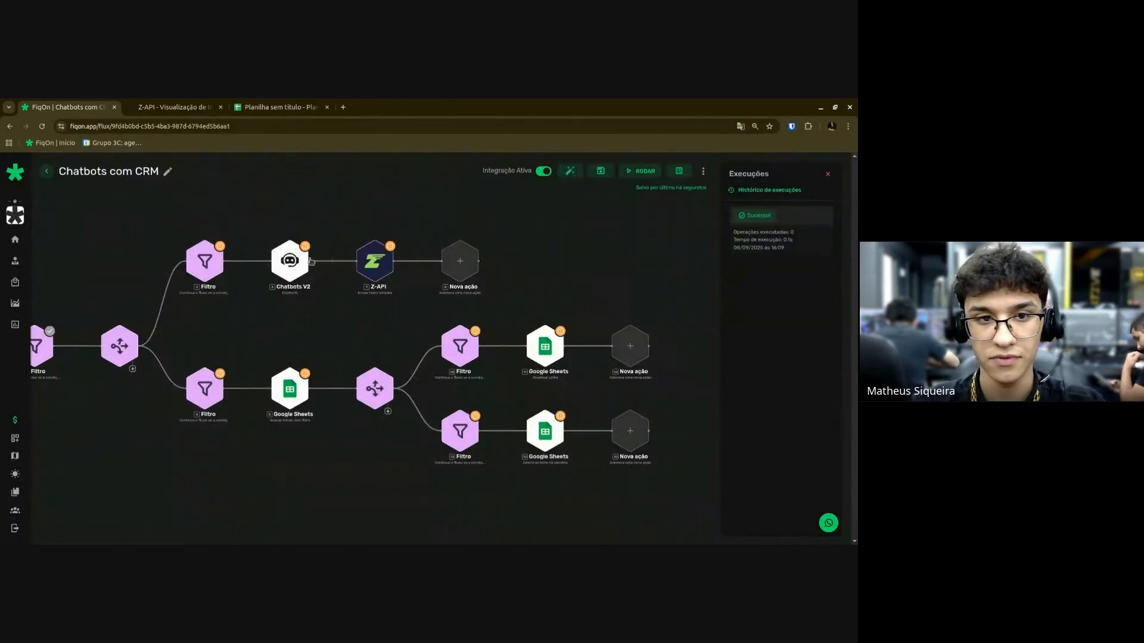
Point the Sheets search at connection Teste, the pasted spreadsheet ID, tab Página1, columns A-Z.
left_click(282, 400)
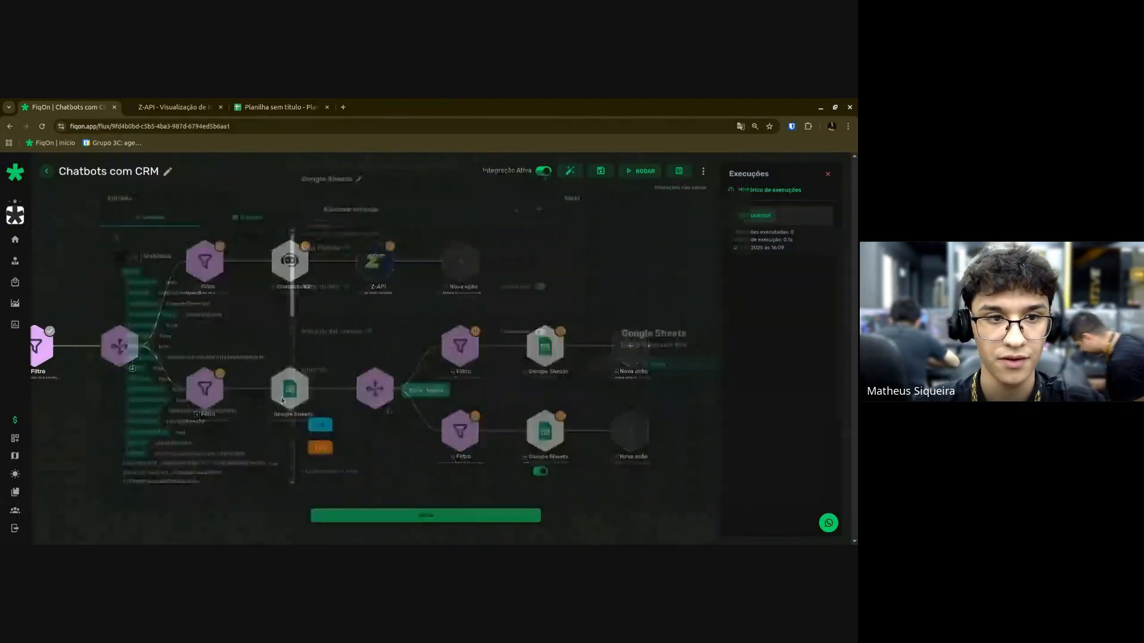
left_click(352, 205)
left_click(334, 225)
left_click(326, 251)
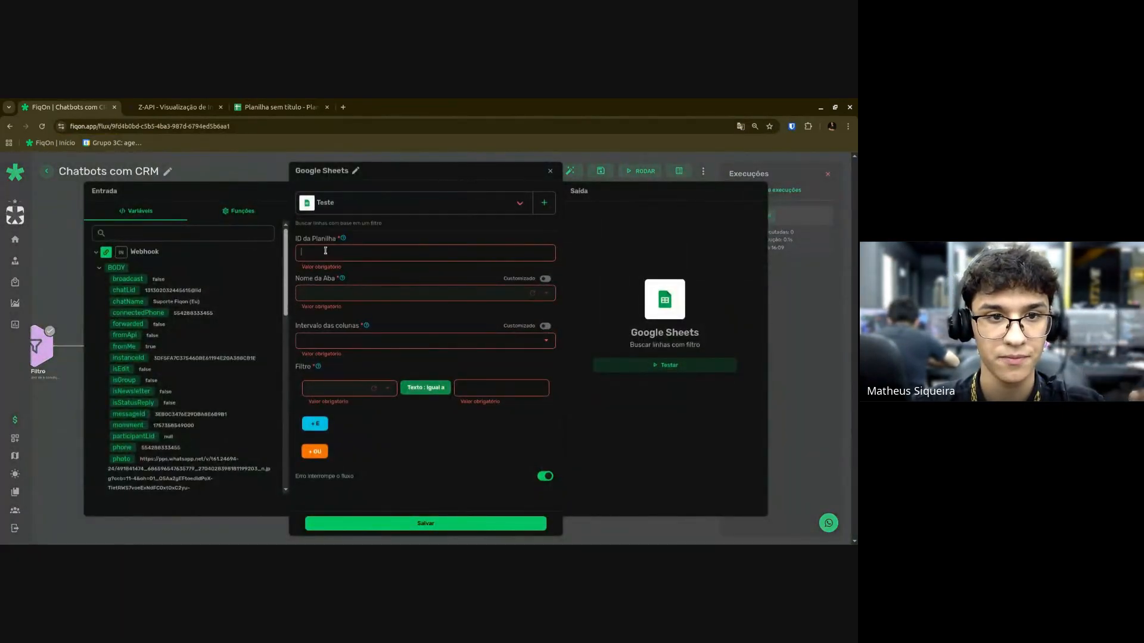
key("ctrl+v")
left_click(326, 286)
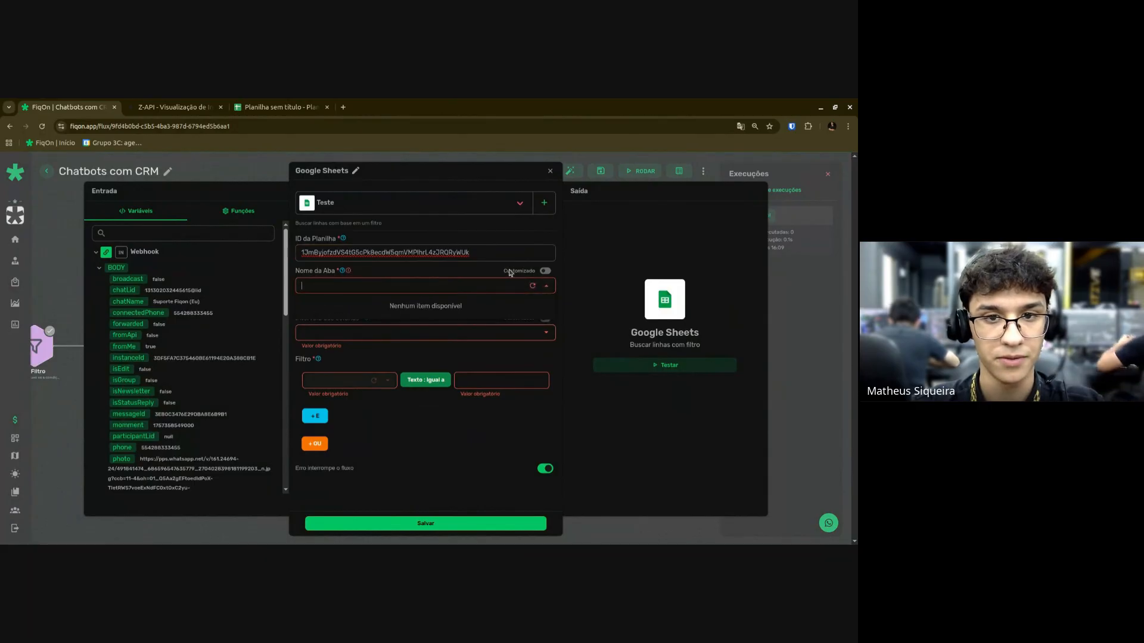
left_click(532, 286)
left_click(471, 306)
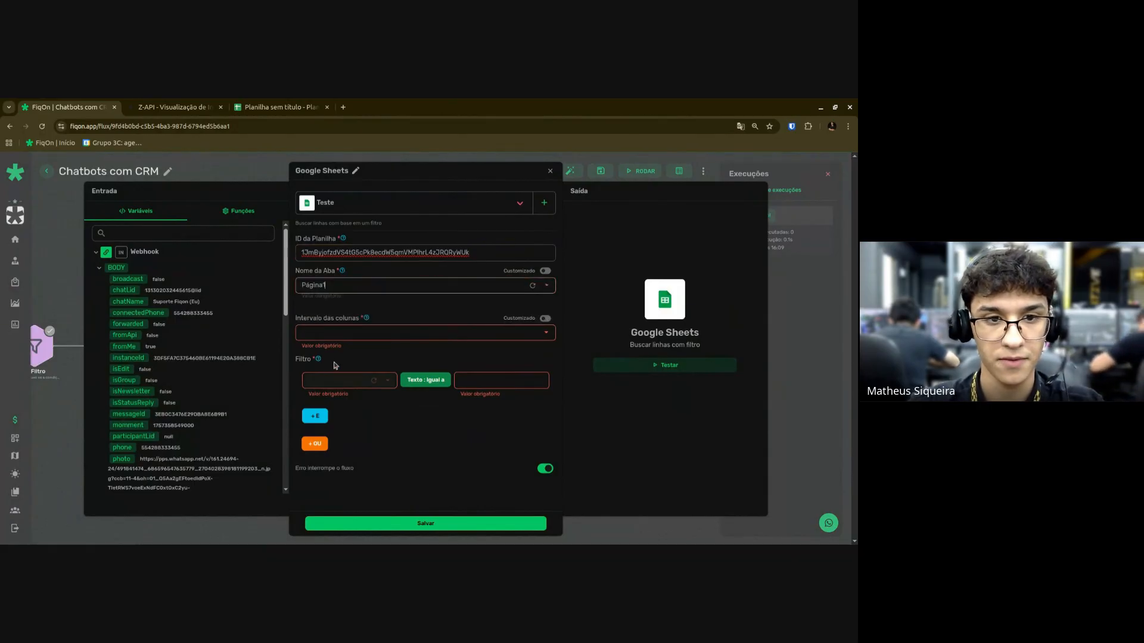
left_click(336, 332)
left_click(411, 353)
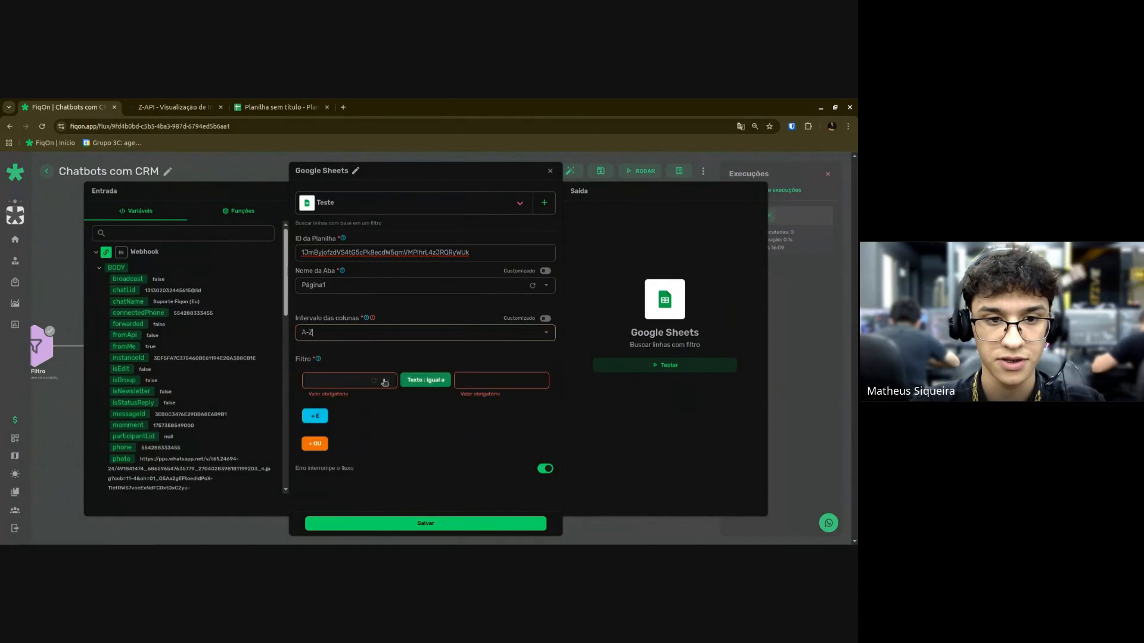
left_click(384, 382)
Select cell A1 and start typing the Número header.
key("ctrl+shift+Tab")
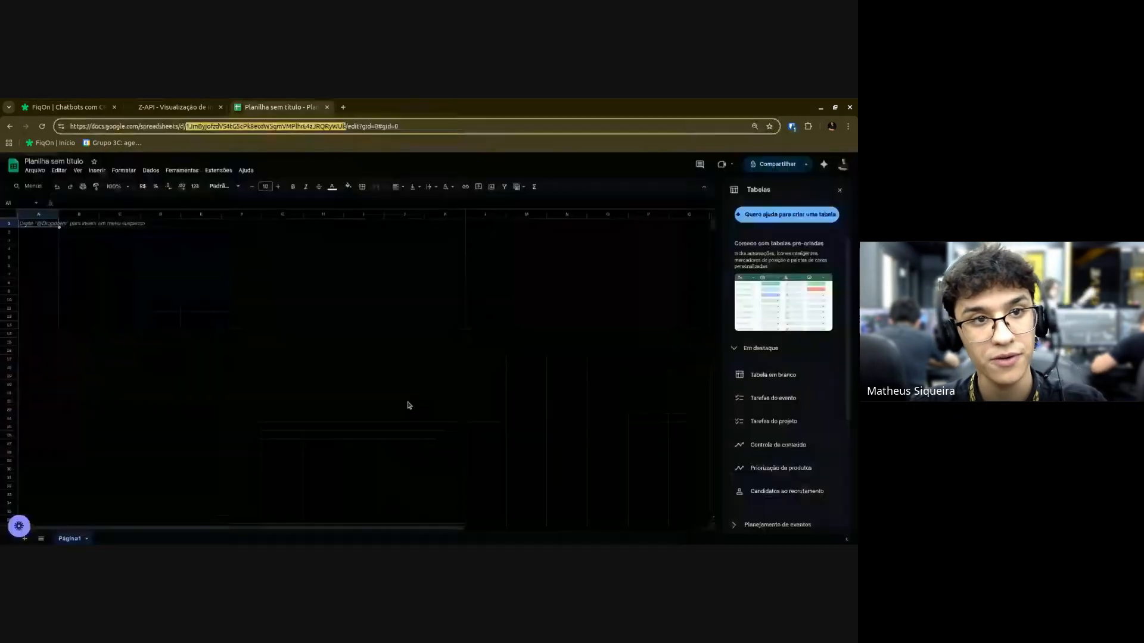
left_click(34, 225)
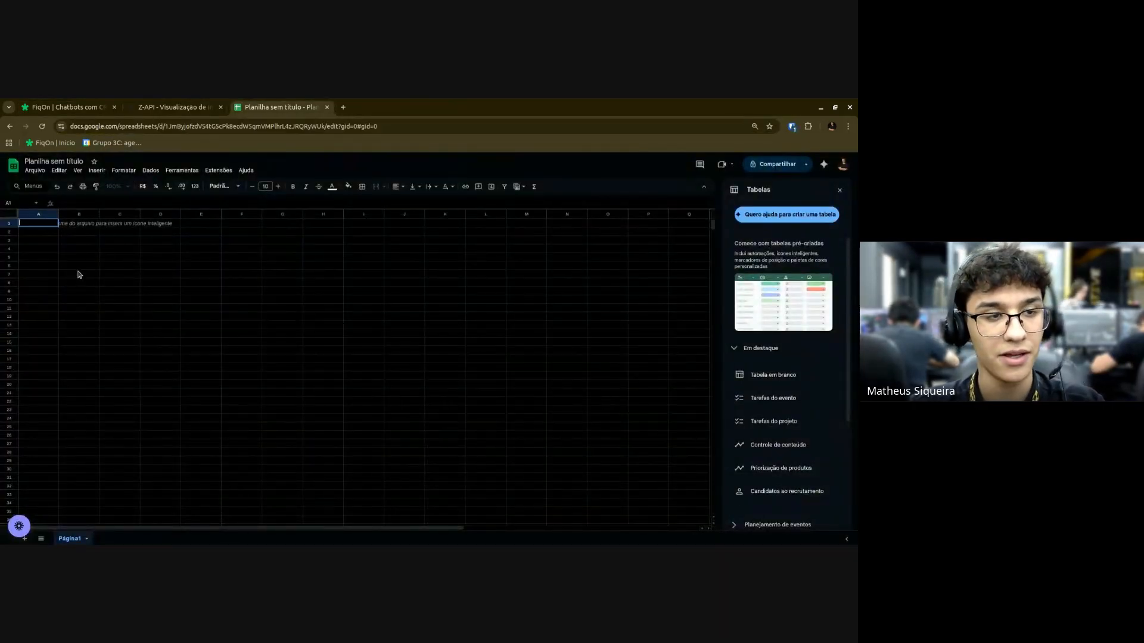
key("ctrl+Tab")
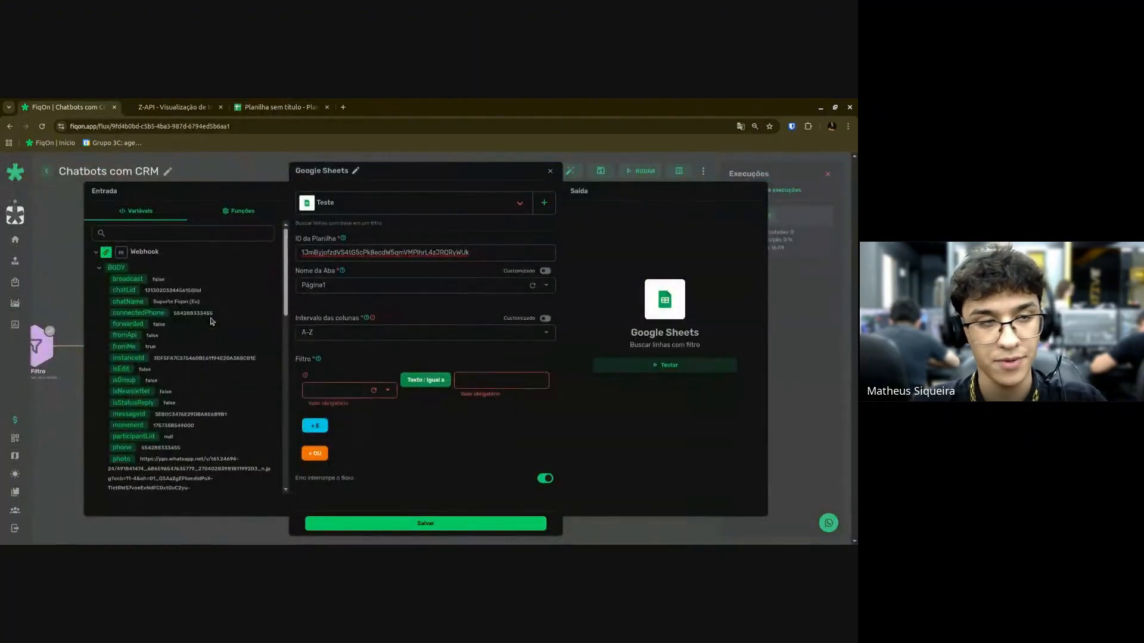
key("ctrl+shift+Tab")
type("N")
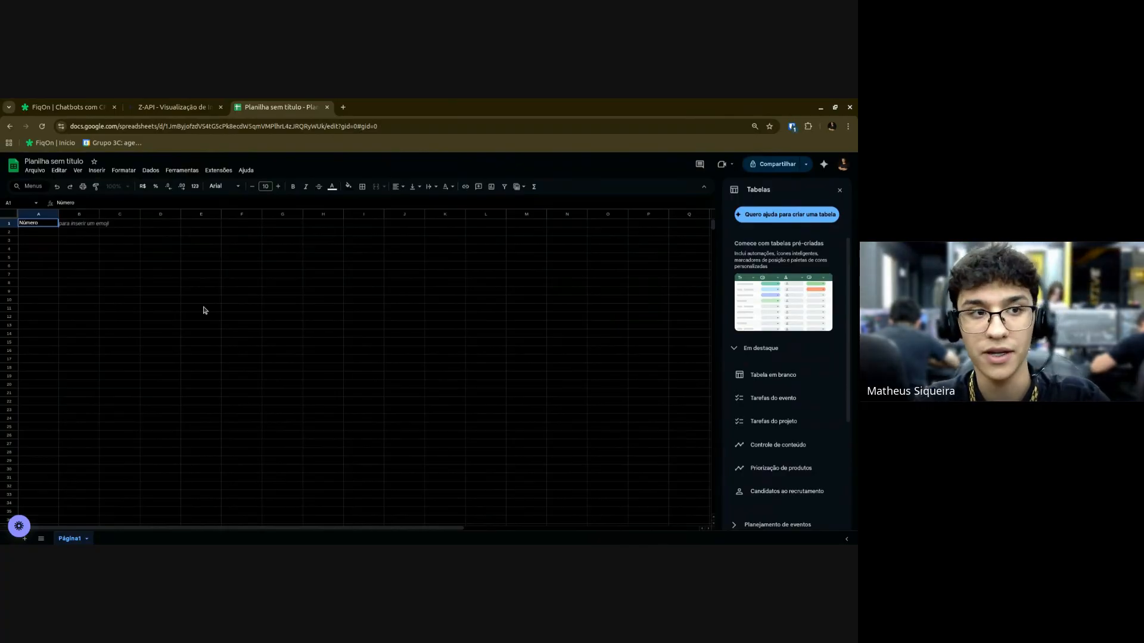
key("ctrl+Tab")
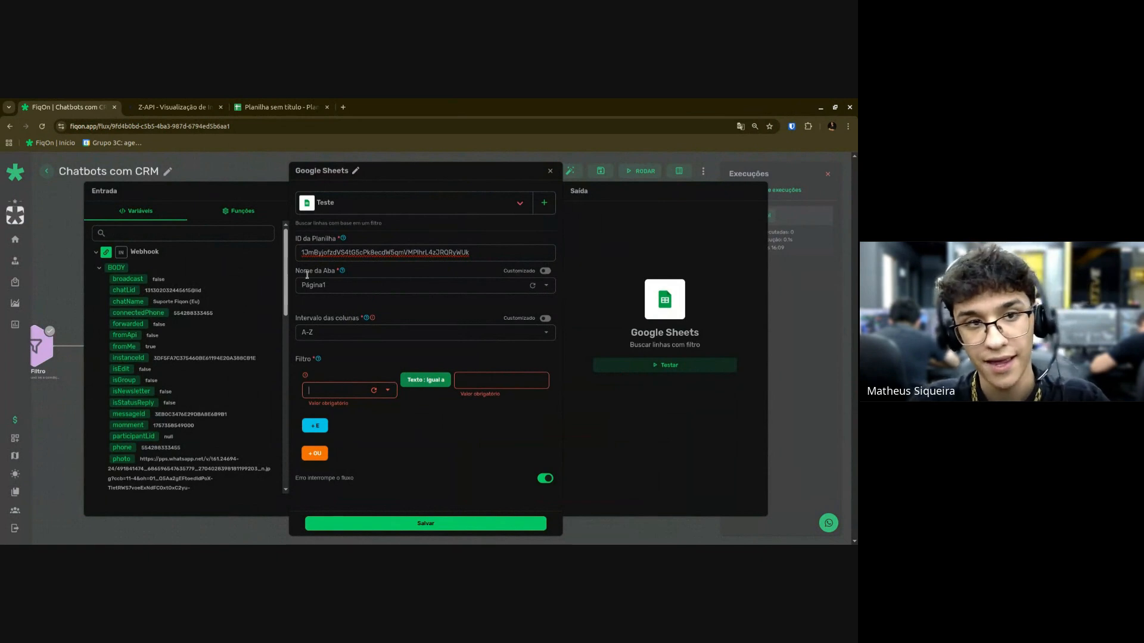
key("ctrl+shift+Tab")
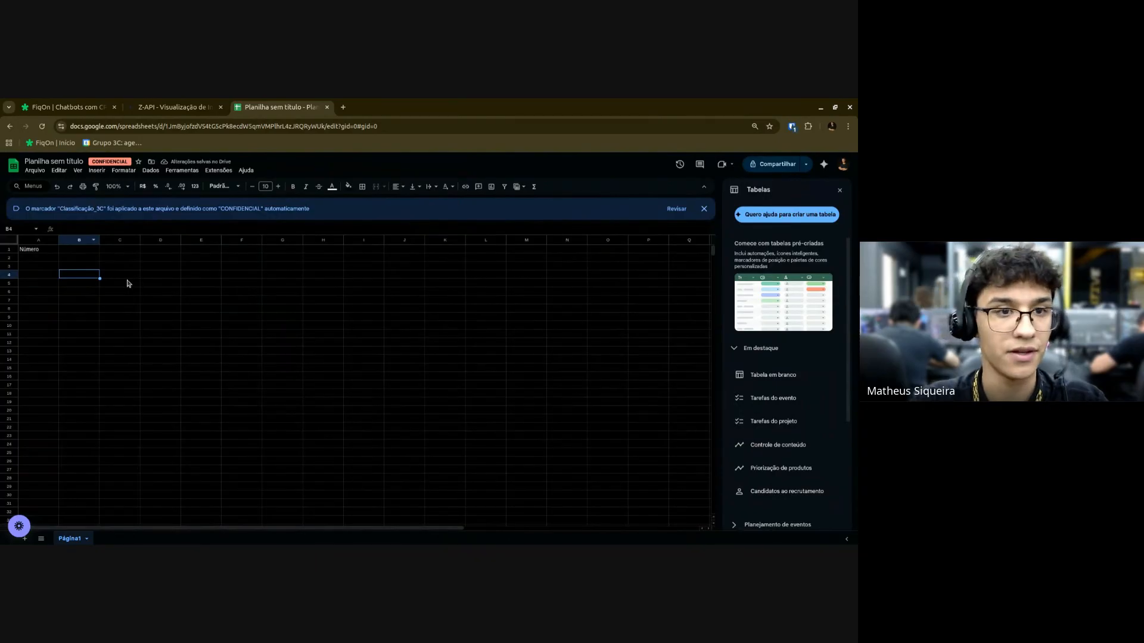
Dismiss the label notice and enter headers Nome in B1 and Data intervenção in C1.
left_click(704, 209)
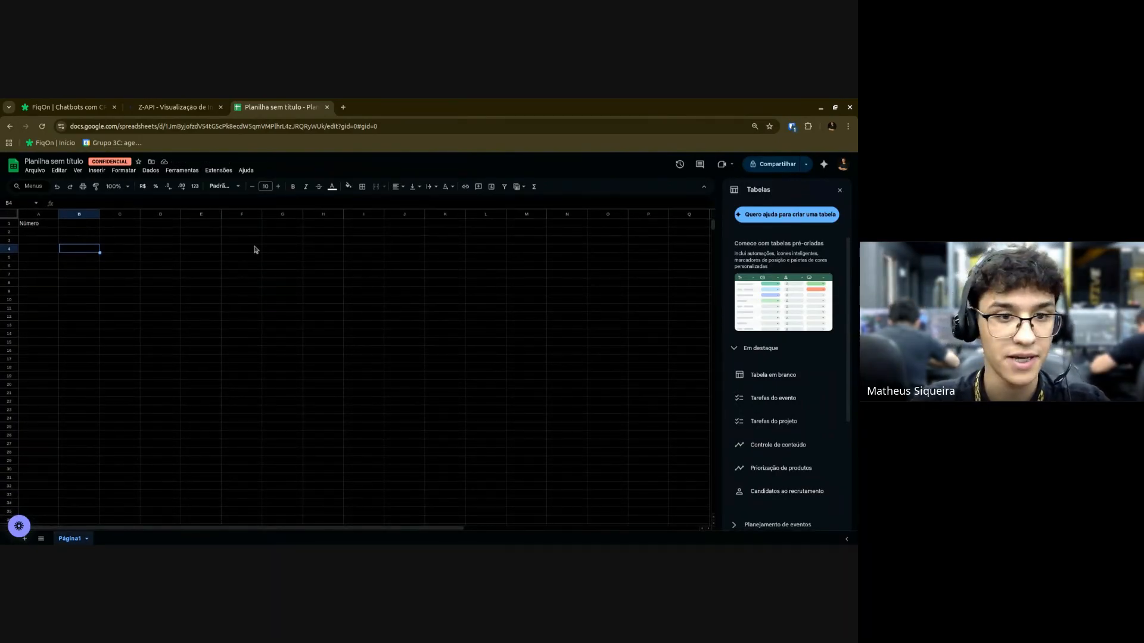
key("ctrl+Tab")
left_click(349, 380)
left_click(283, 109)
left_click(79, 224)
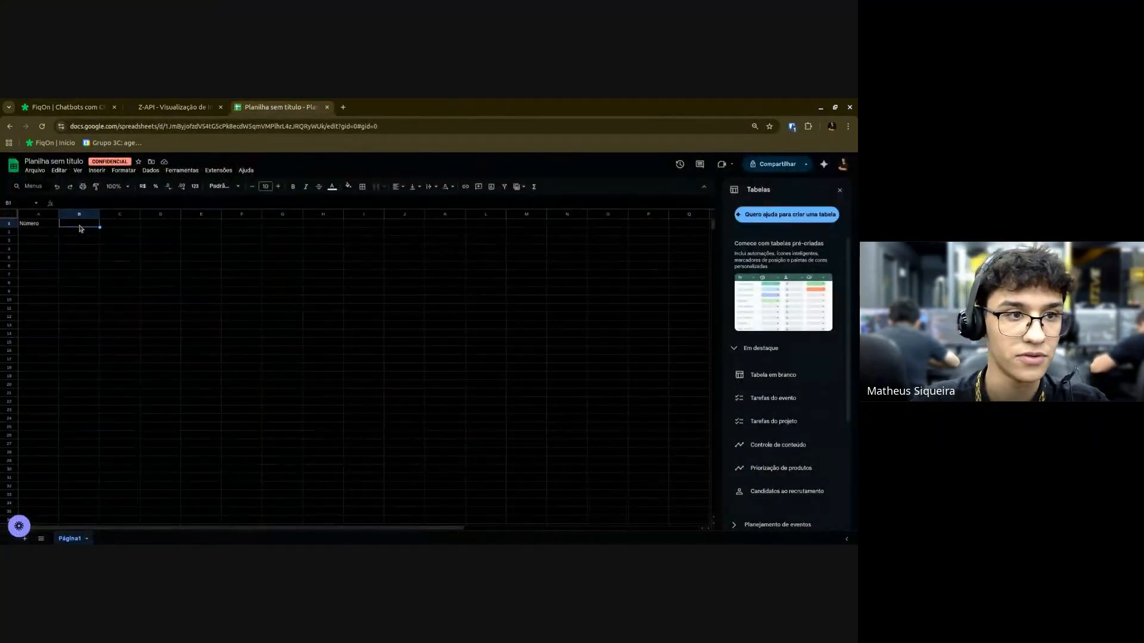
type("Nome")
key("Tab")
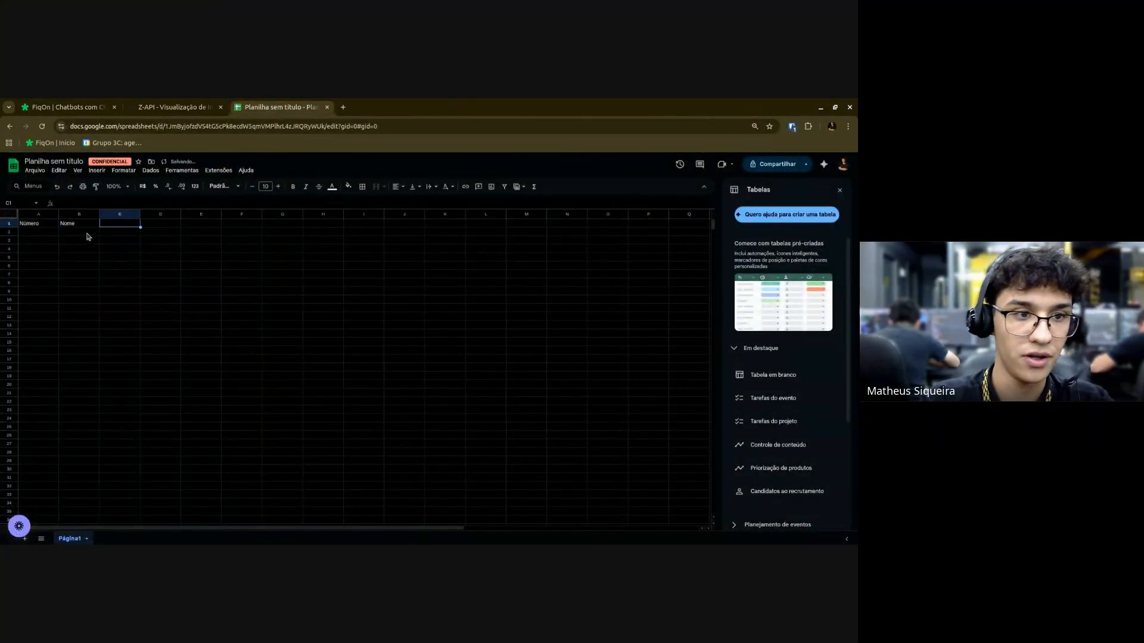
type("Data inte")
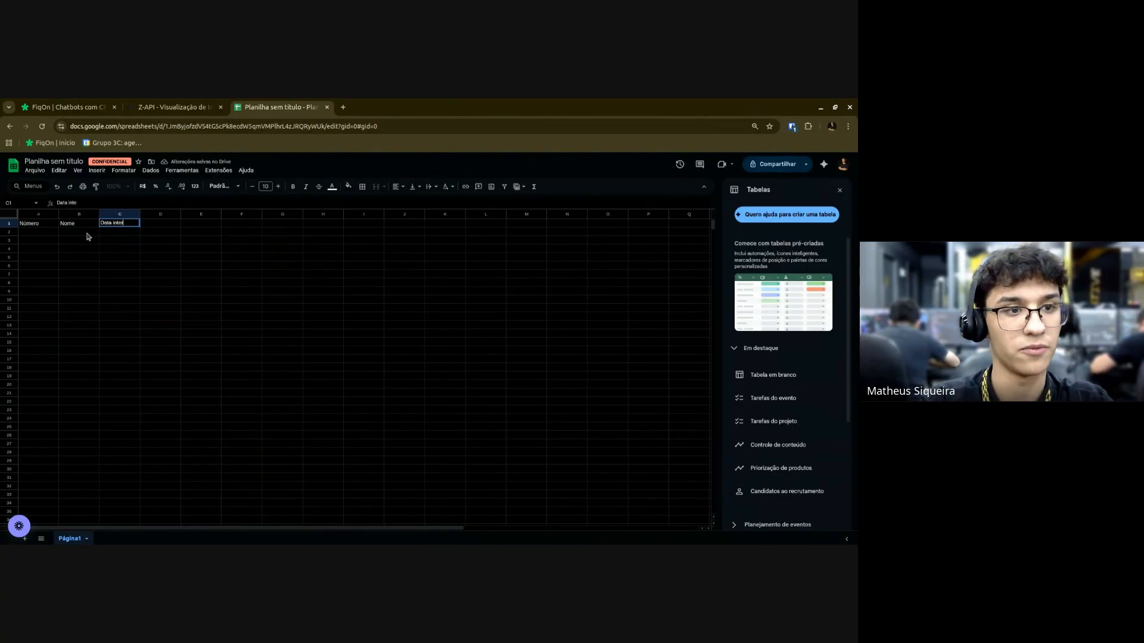
type("rvenção")
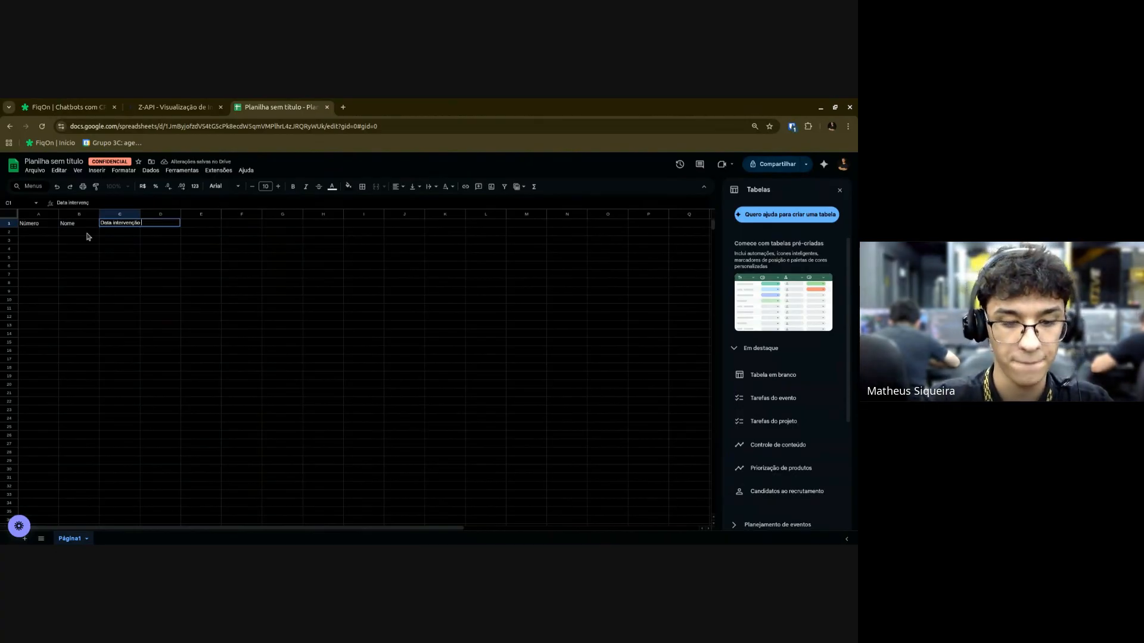
left_click(179, 278)
Filter the search on column Número (A) equal to the incoming phone variable, then save.
left_click(369, 384)
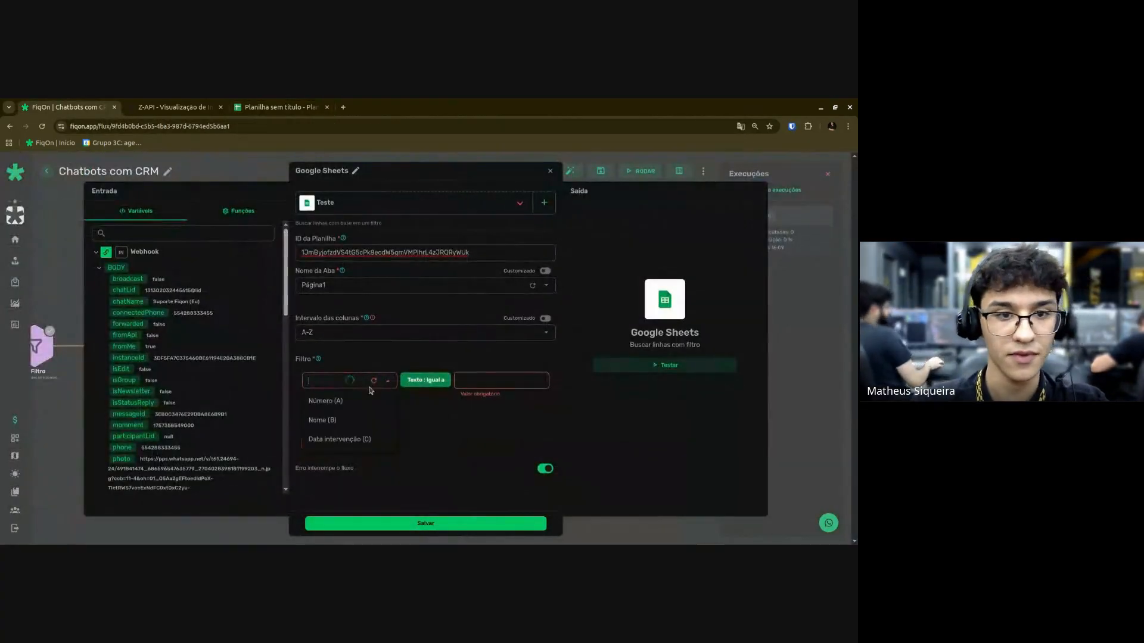
left_click(322, 403)
left_click(462, 382)
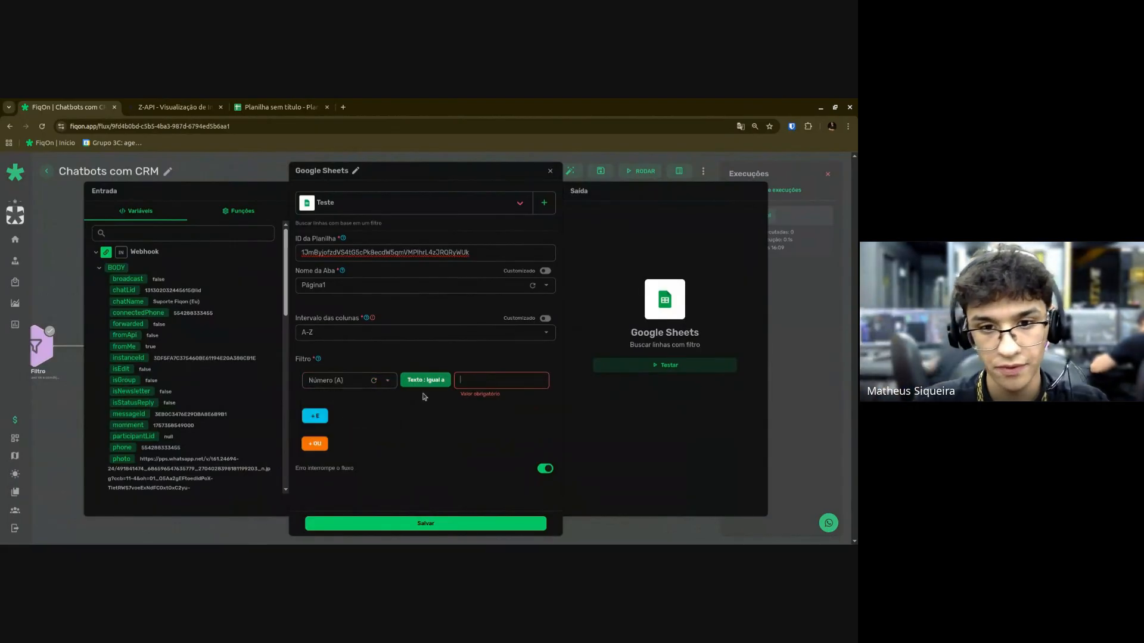
scroll(145, 393, "down", 1)
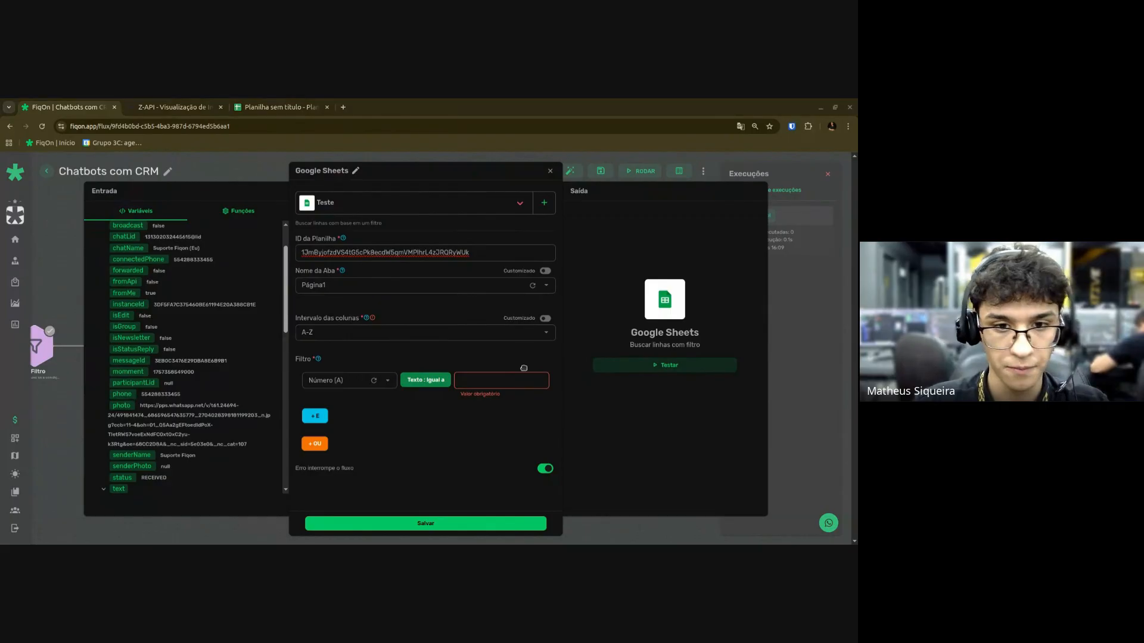
left_click_drag(121, 394, 503, 380)
left_click(424, 525)
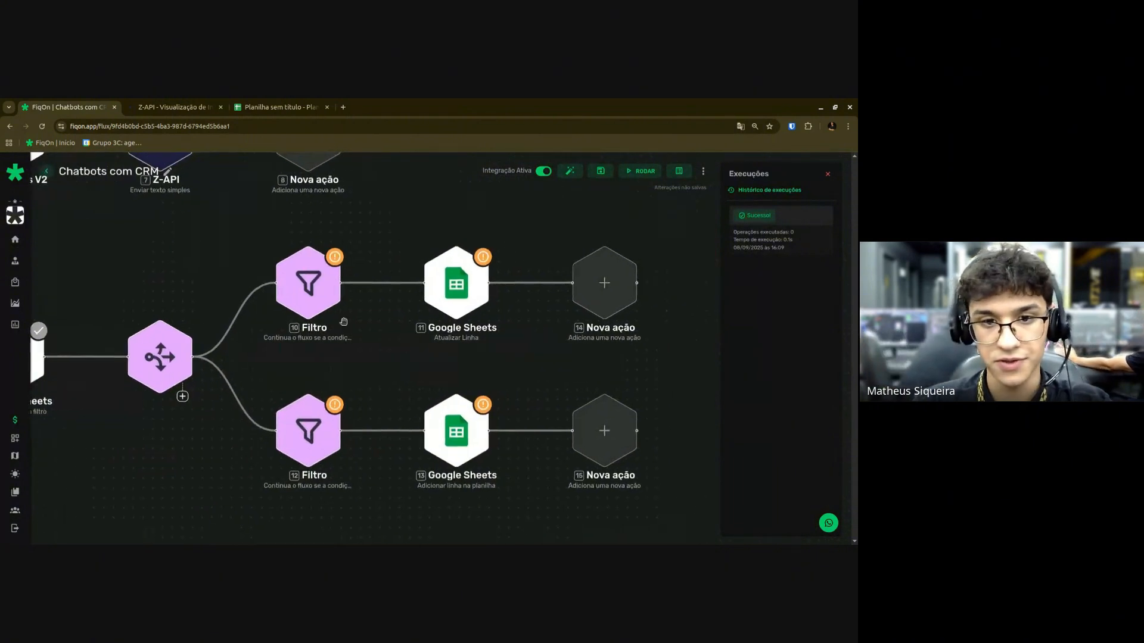
Point the update-row step at the Teste connection, the pasted spreadsheet ID and the Página1 tab.
left_click(463, 290)
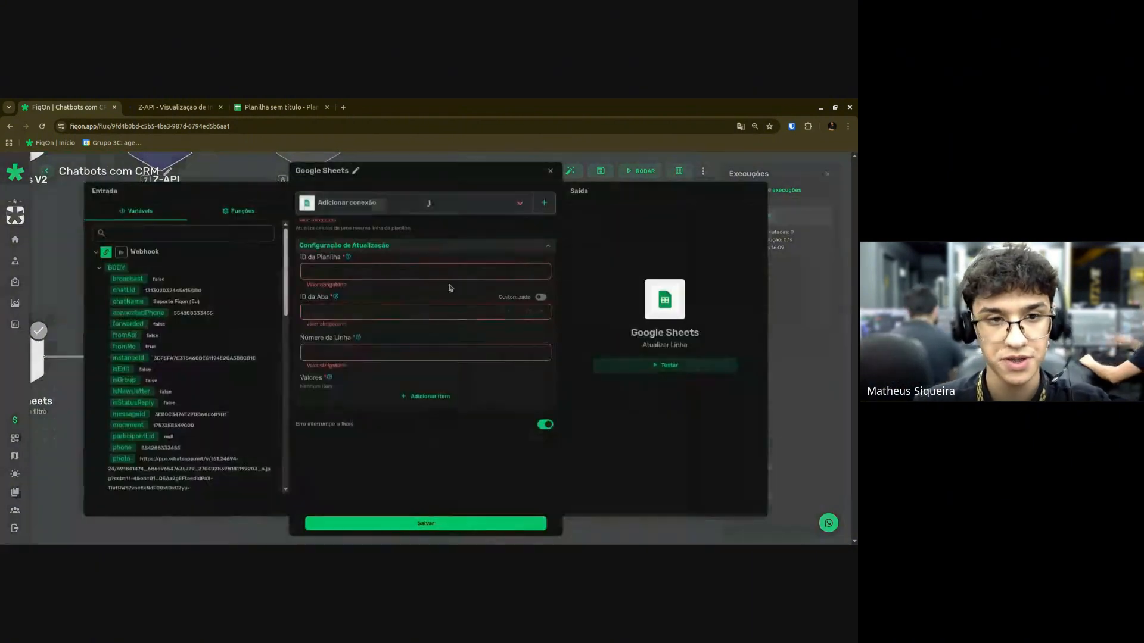
left_click(365, 206)
left_click(333, 224)
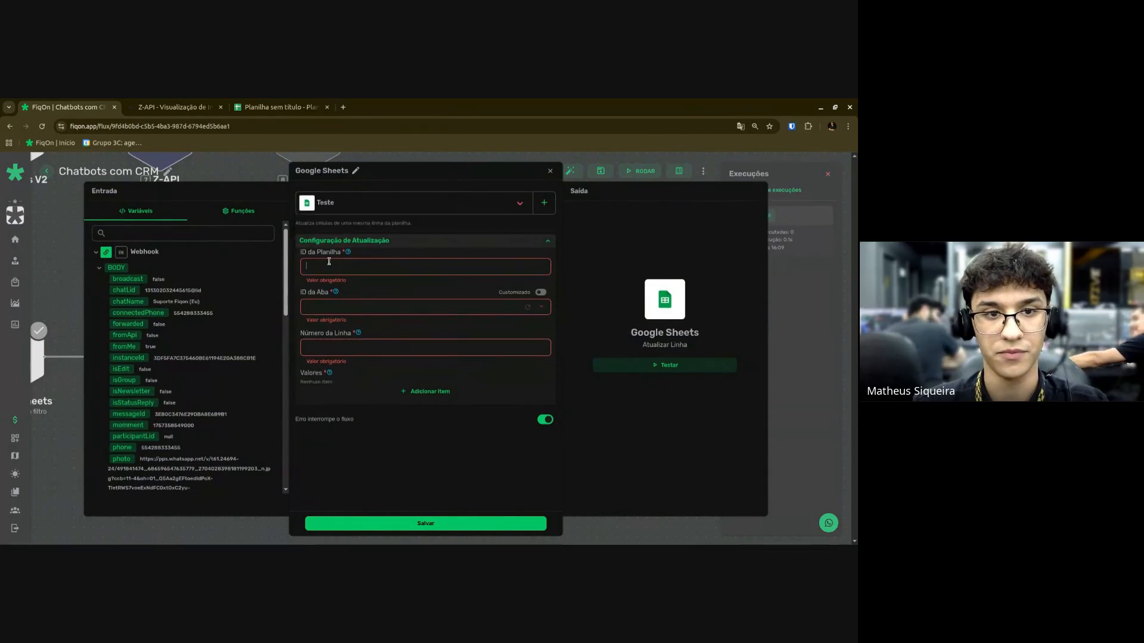
left_click(381, 266)
left_click(380, 301)
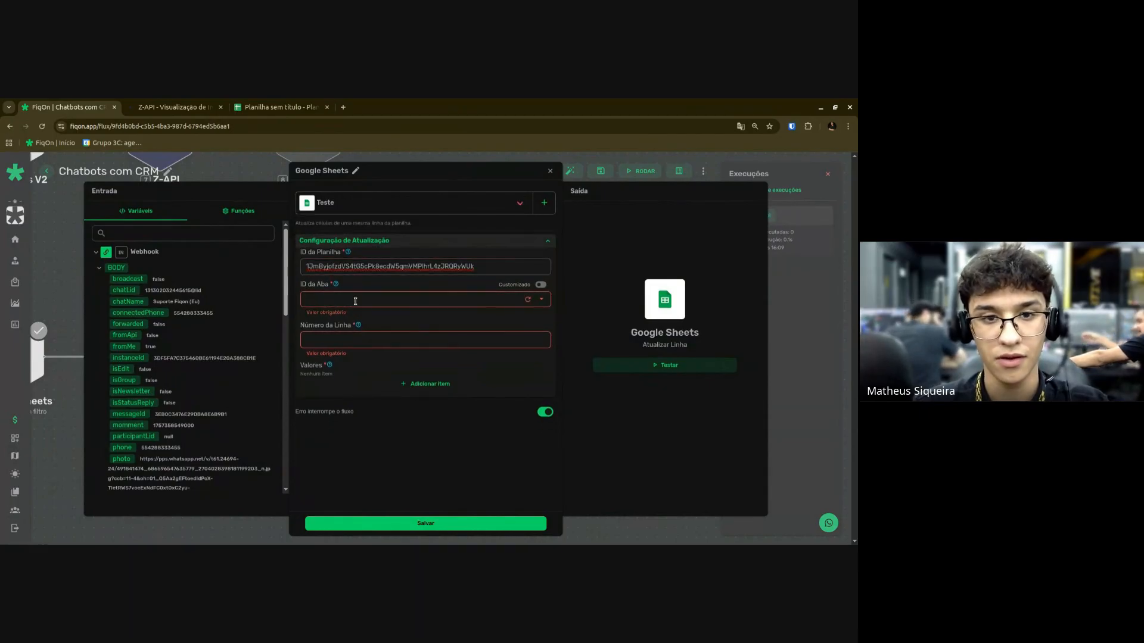
left_click(415, 328)
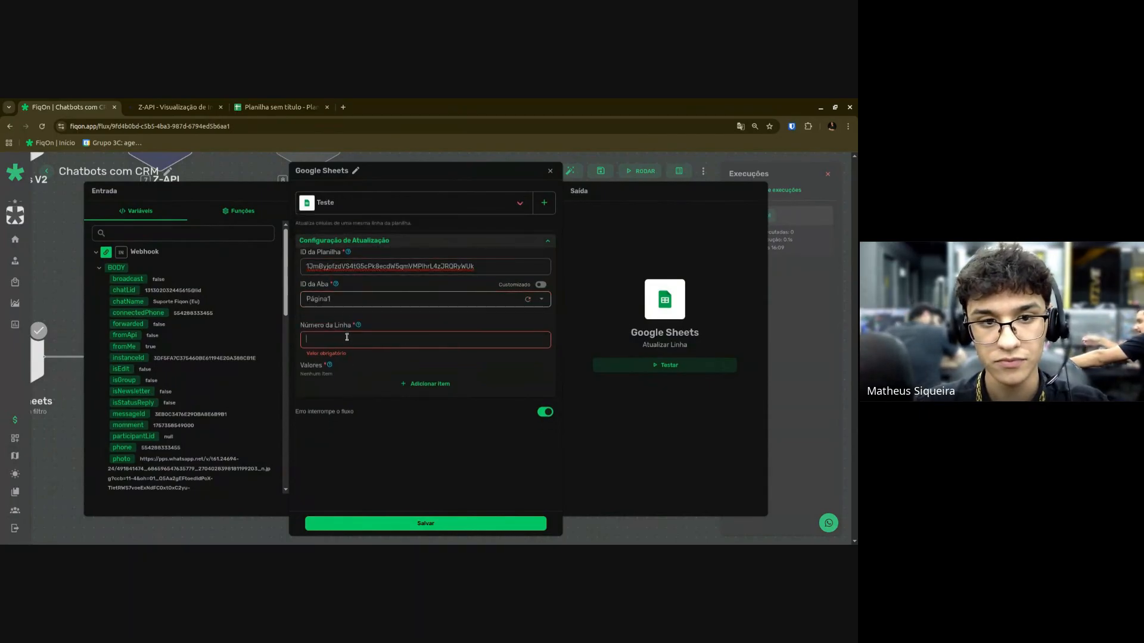
Add three values to write, filling the first two with $IN.BODY.phone and $IN.BODY.senderName.
left_click(421, 385)
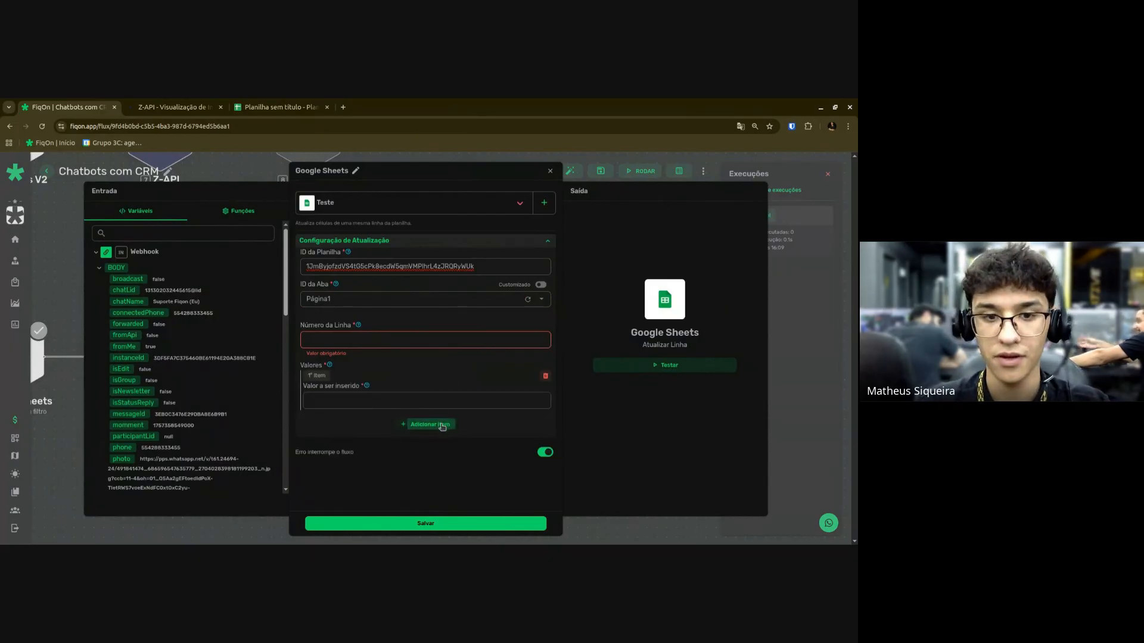
left_click(424, 426)
left_click(421, 474)
left_click(370, 401)
left_click(239, 212)
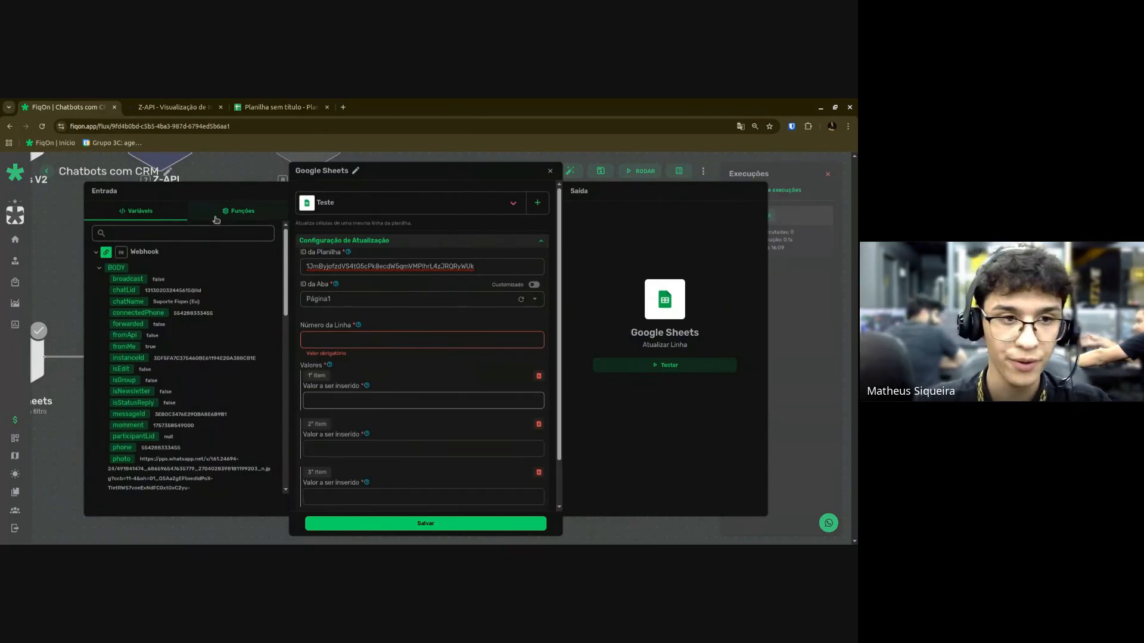
left_click(137, 212)
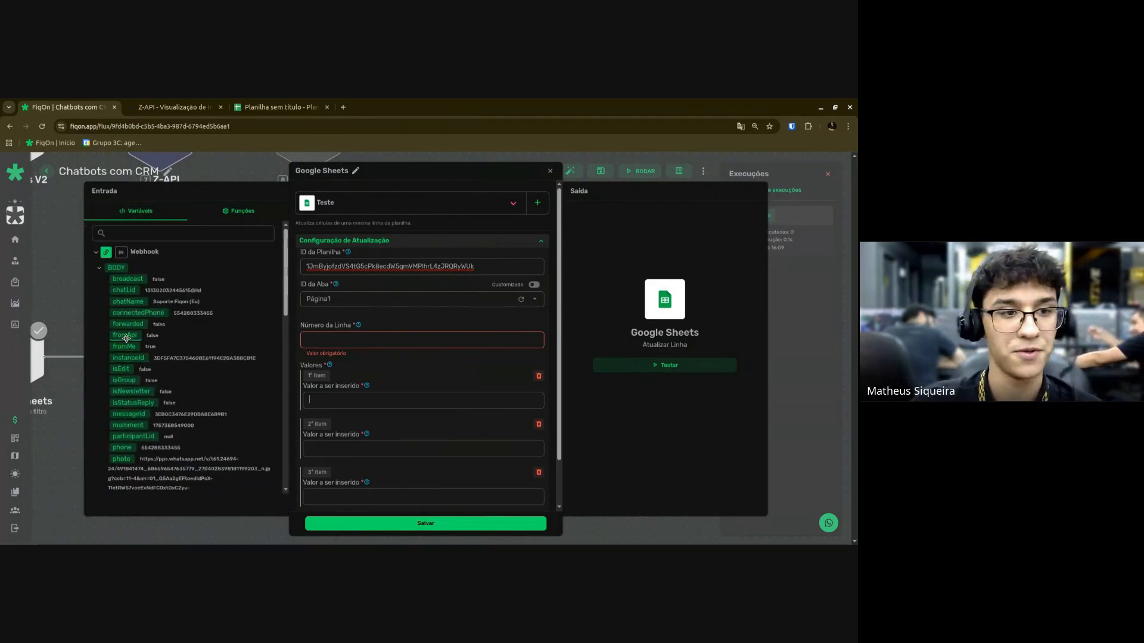
scroll(123, 308, "down", 1)
scroll(122, 310, "down", 1)
left_click_drag(122, 341, 332, 398)
scroll(358, 405, "down", 1)
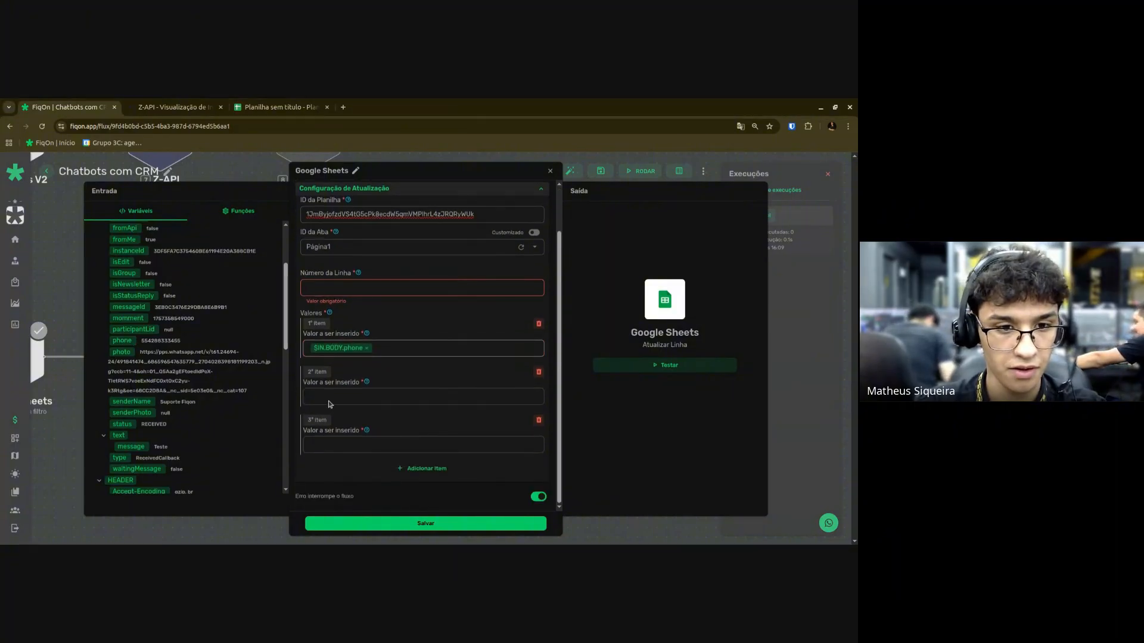
left_click(329, 404)
scroll(196, 375, "up", 2)
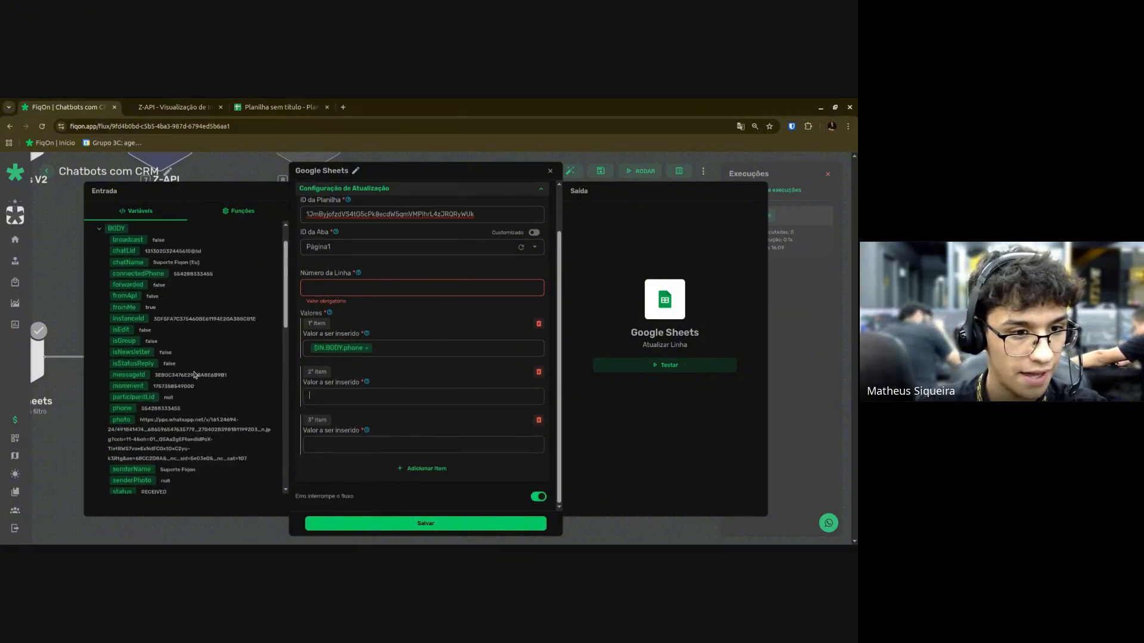
scroll(179, 393, "down", 3)
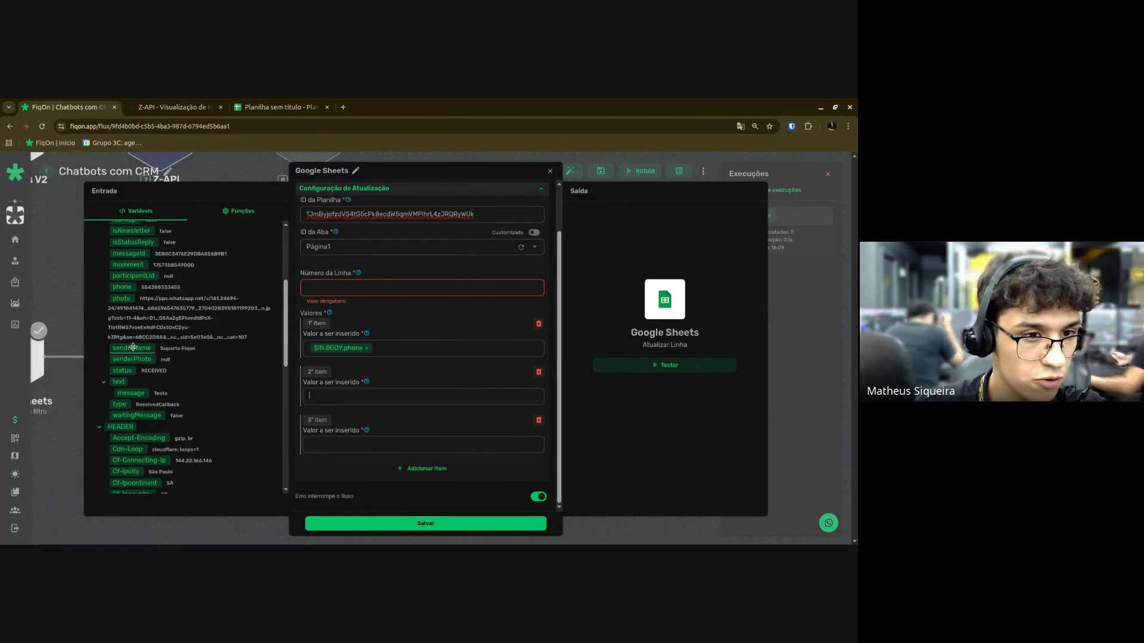
left_click_drag(129, 350, 333, 401)
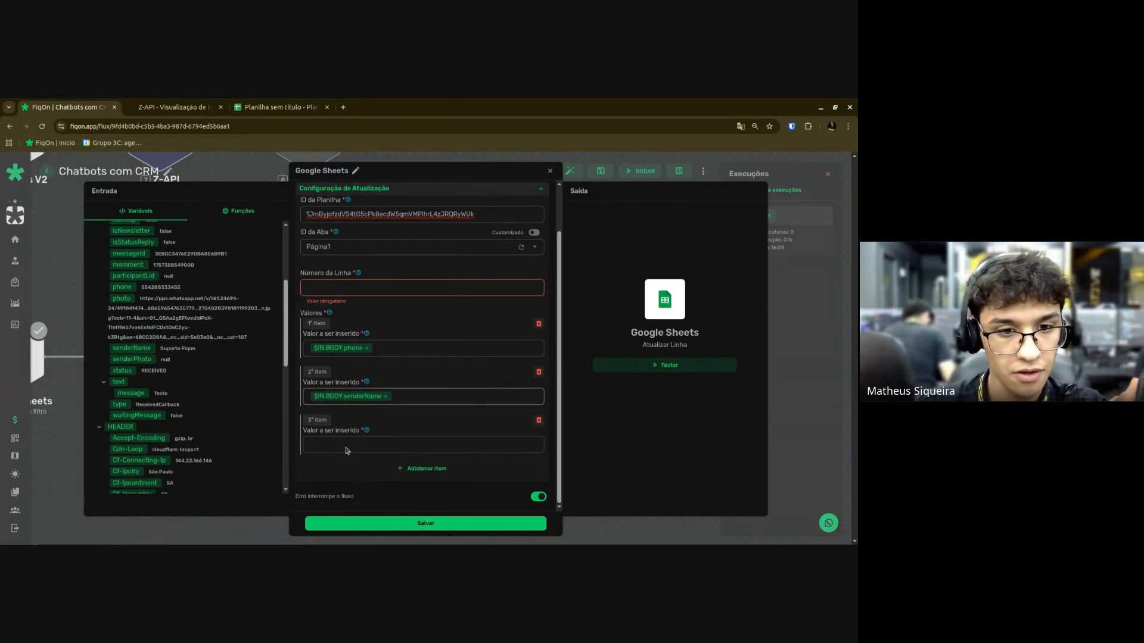
Set the third value to addHours(24, now()) and save the update-row step.
left_click(347, 448)
left_click(243, 211)
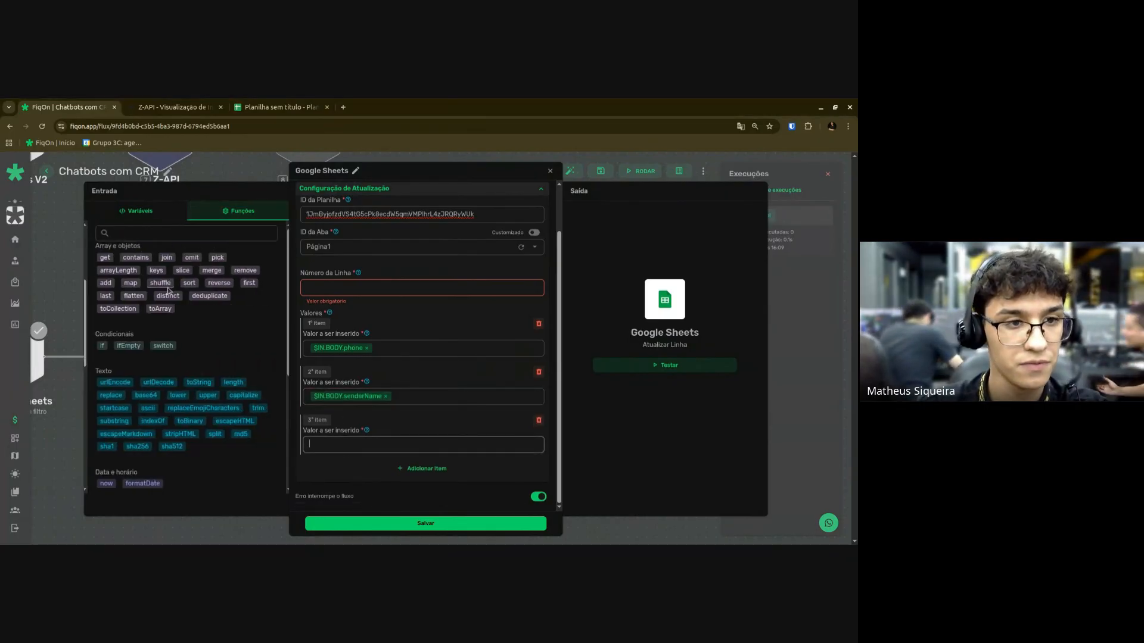
scroll(158, 371, "down", 1)
scroll(158, 371, "down", 3)
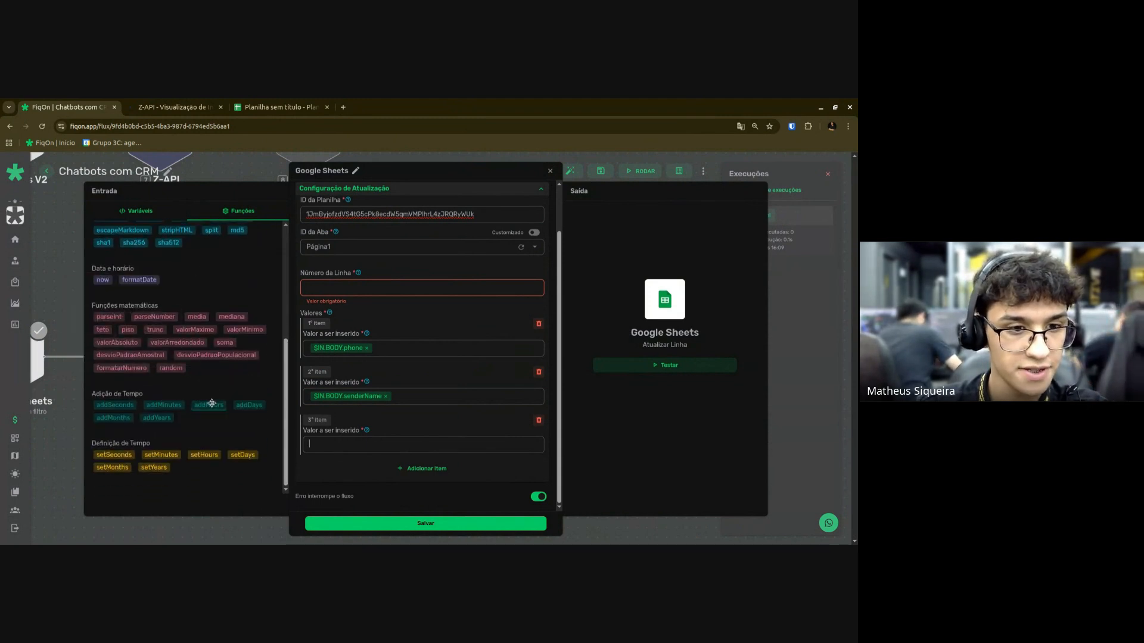
left_click_drag(209, 405, 327, 444)
double_click(393, 444)
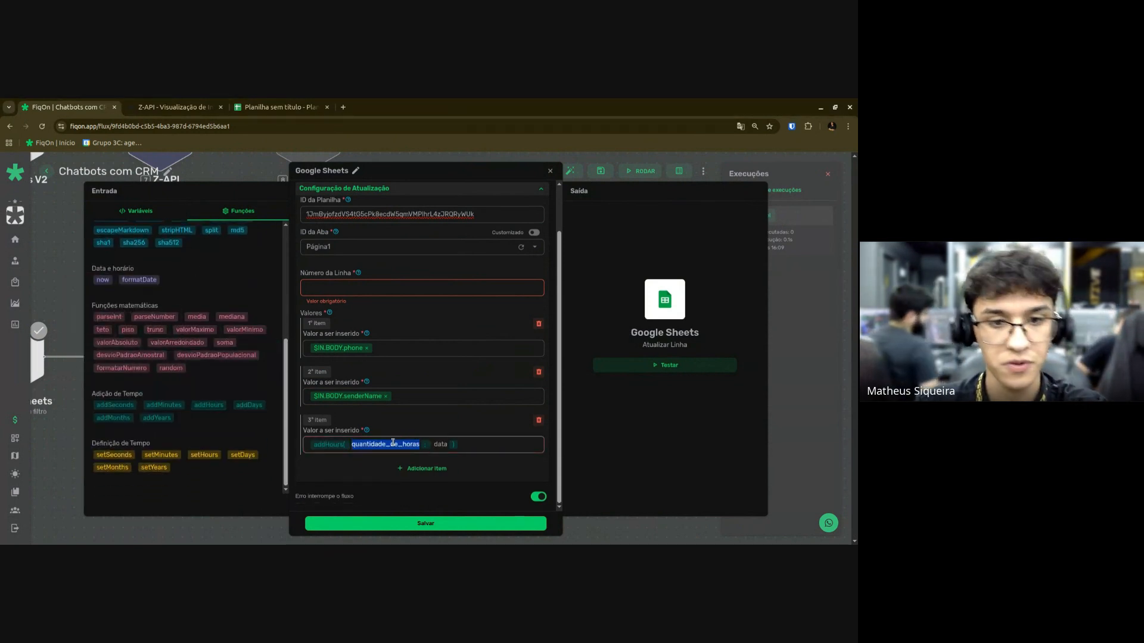
type("24")
double_click(381, 445)
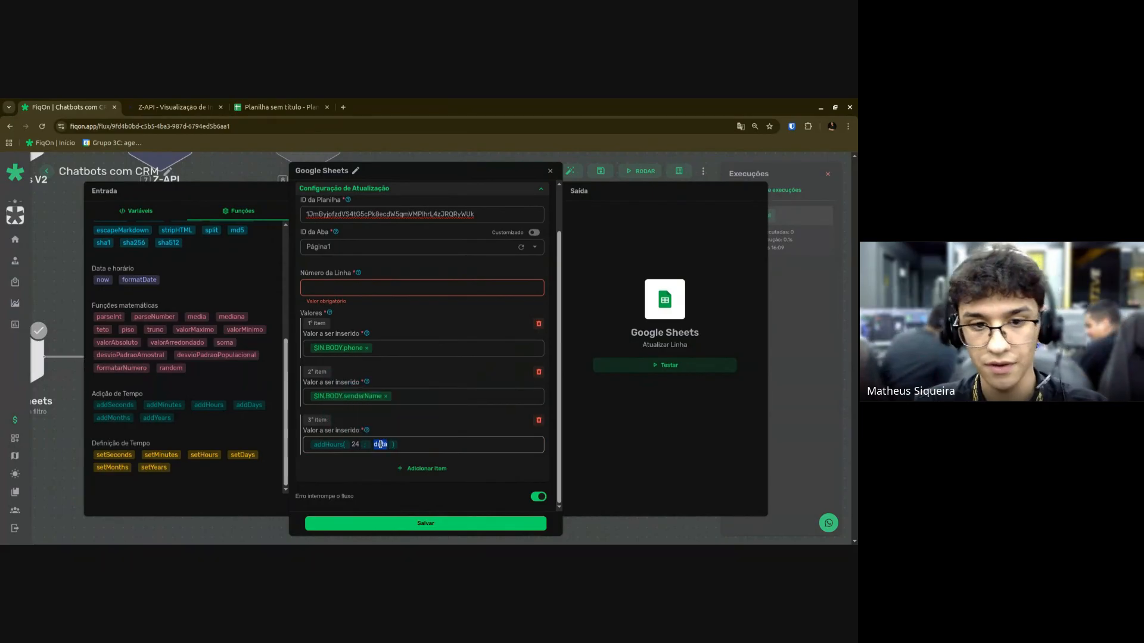
key("BackSpace")
left_click_drag(102, 280, 376, 445)
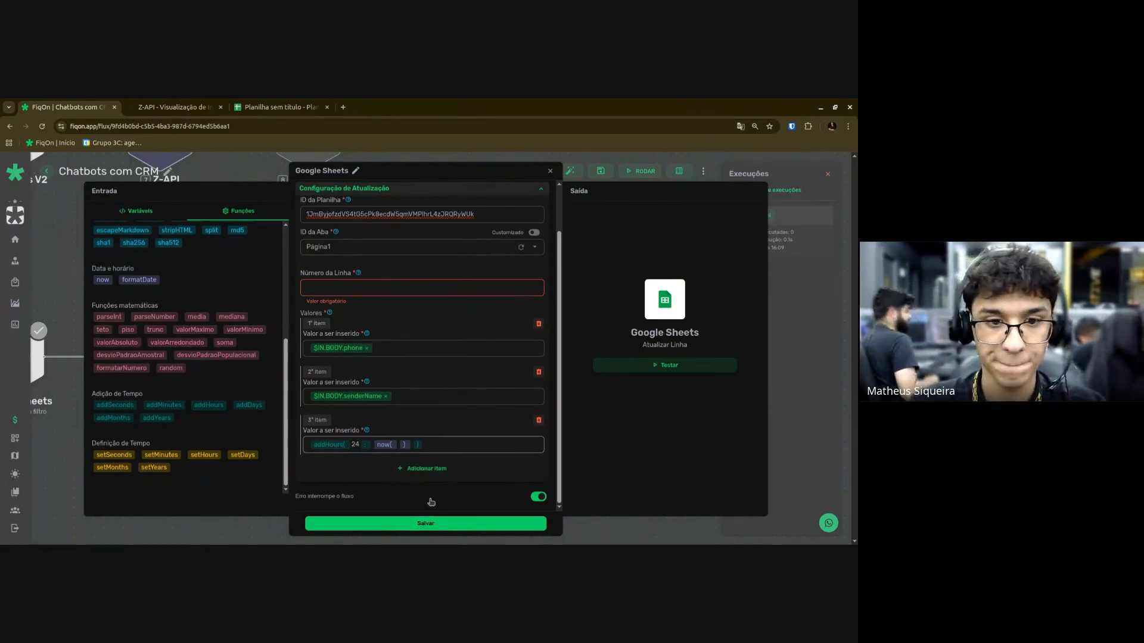
left_click(425, 523)
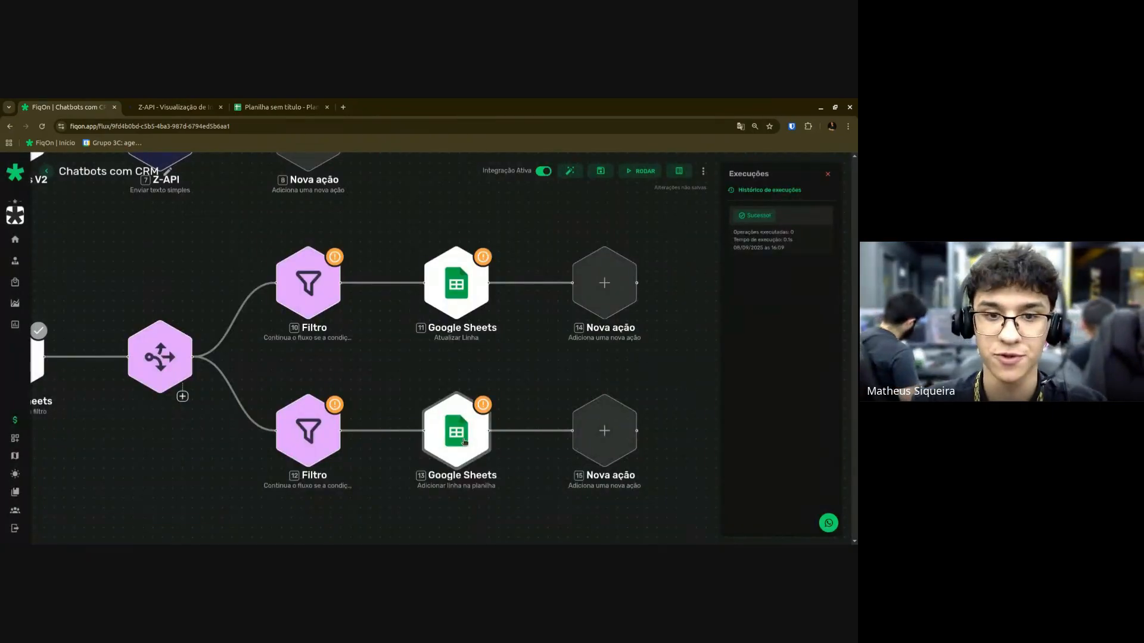
Target the Teste spreadsheet's Página1 in the add-row step, with $IN.BODY.phone and $IN.BODY.senderName values.
left_click(464, 441)
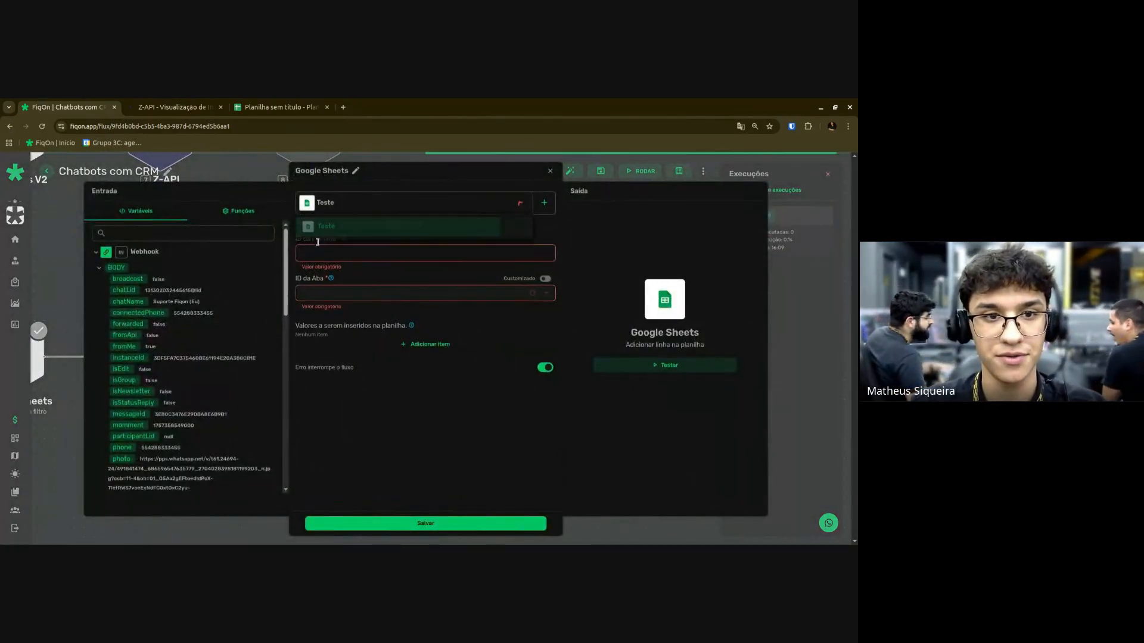
left_click(424, 285)
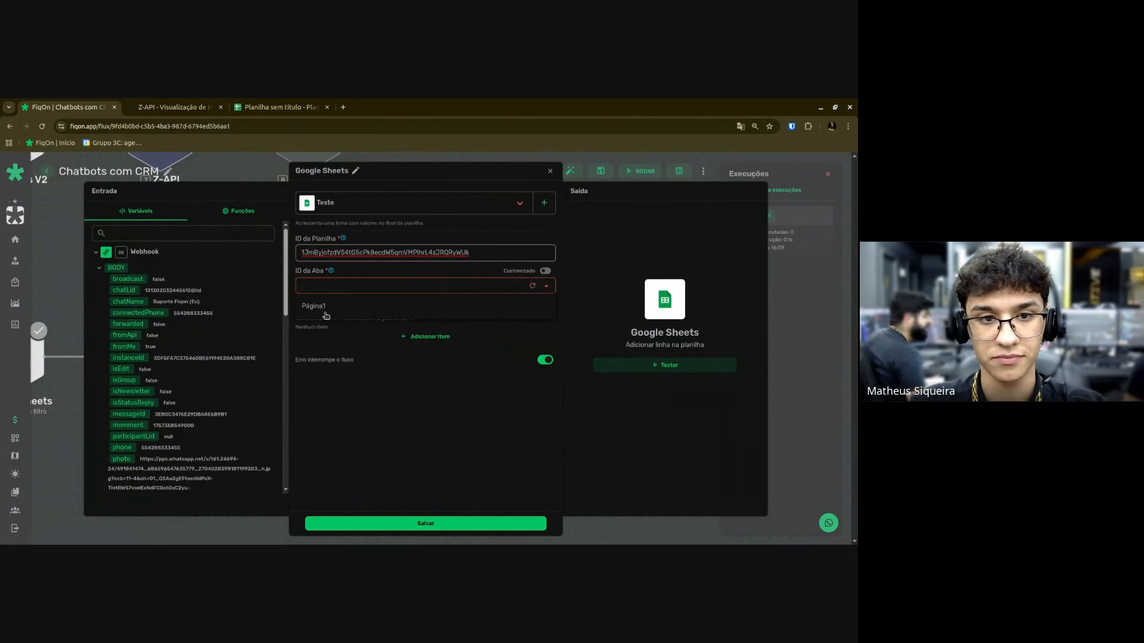
left_click(326, 314)
left_click(424, 337)
left_click(422, 376)
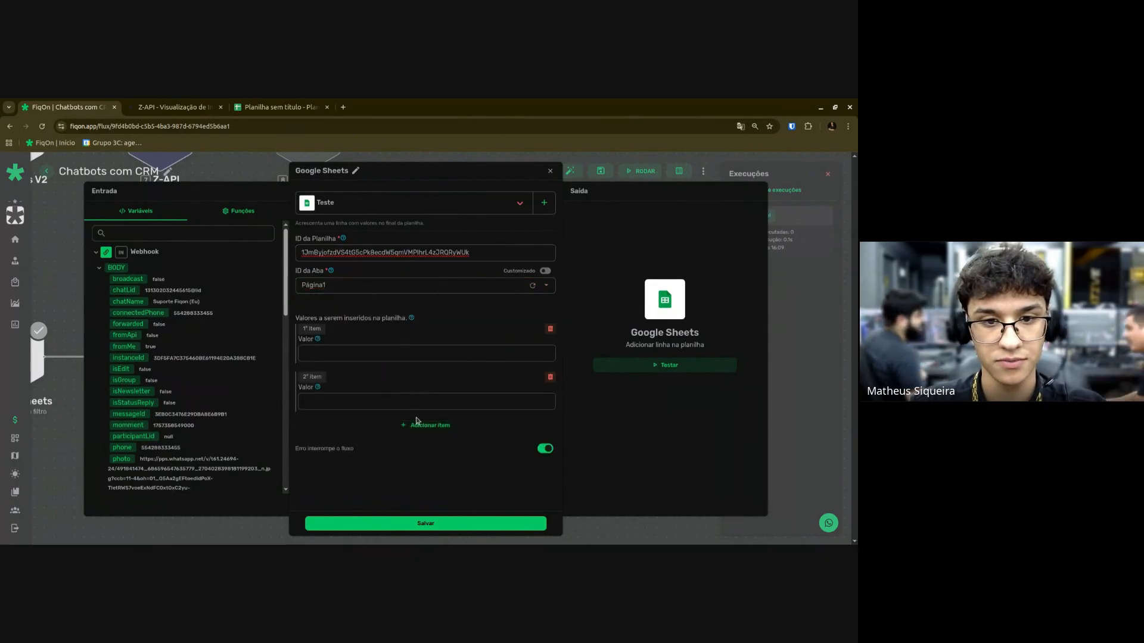
left_click(416, 421)
left_click(310, 354)
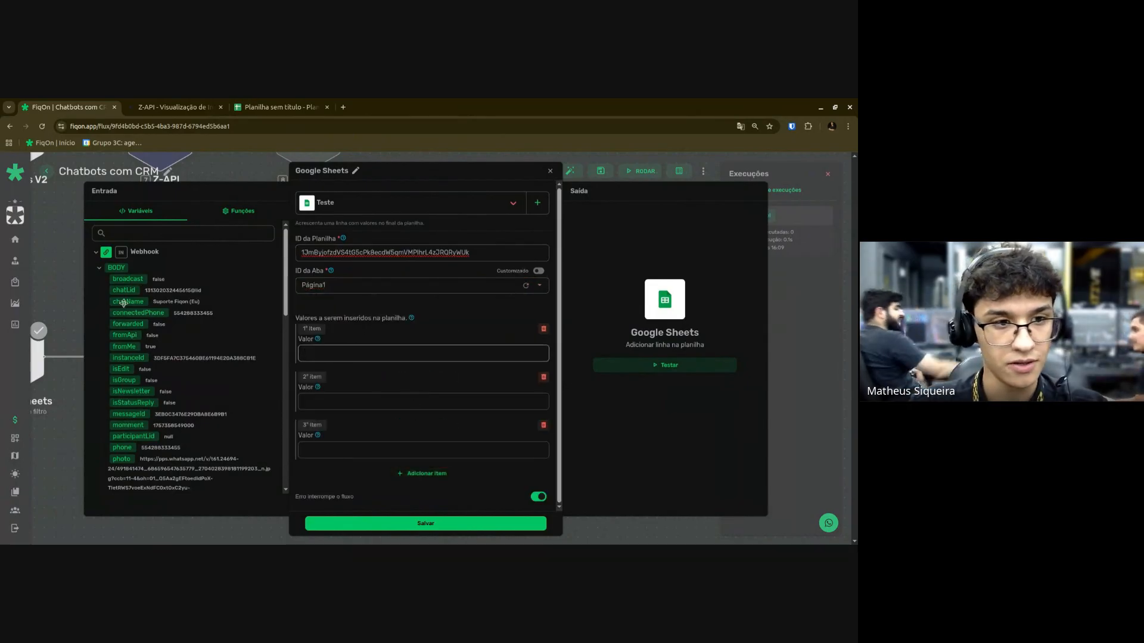
scroll(124, 303, "down", 1)
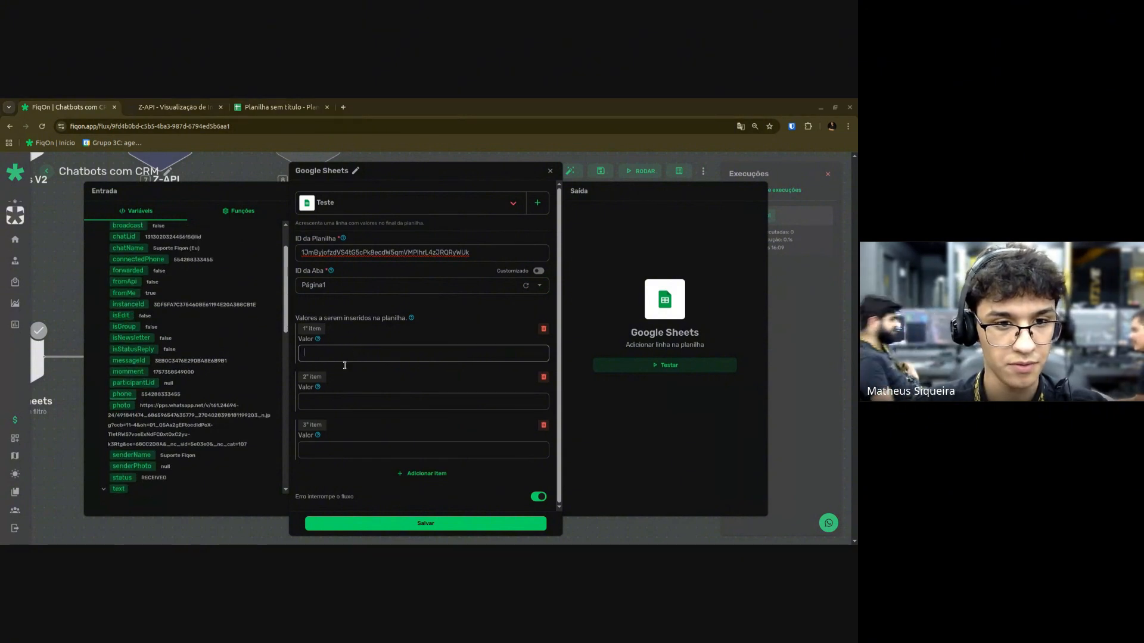
left_click(122, 394)
left_click(125, 456)
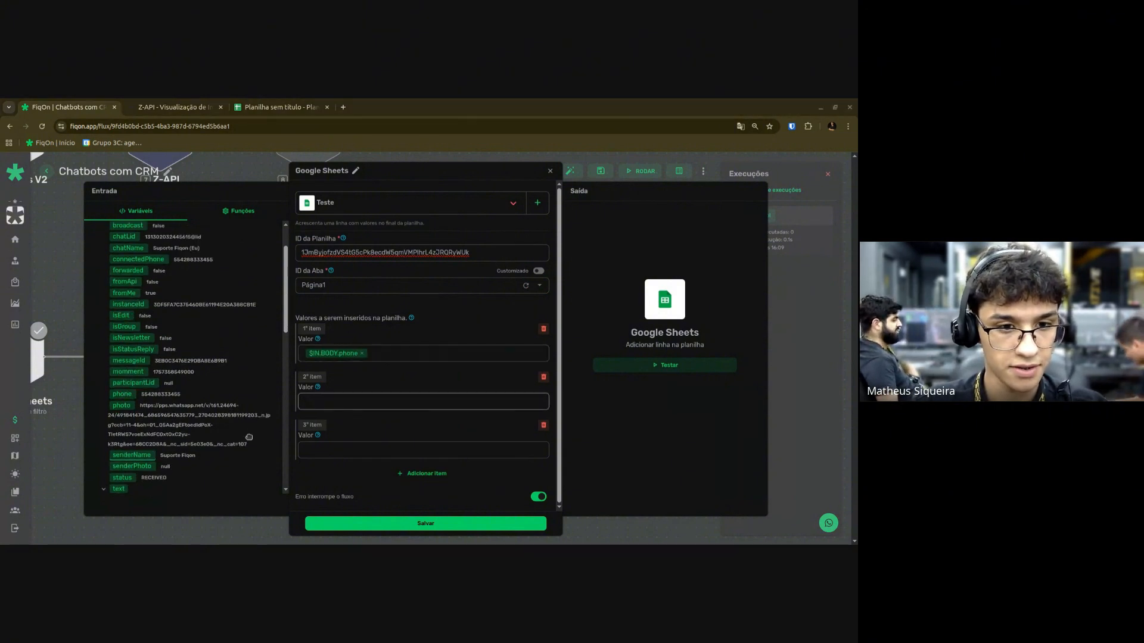
Set the third value to addHours(24, now()) and save the add-row step.
left_click(238, 211)
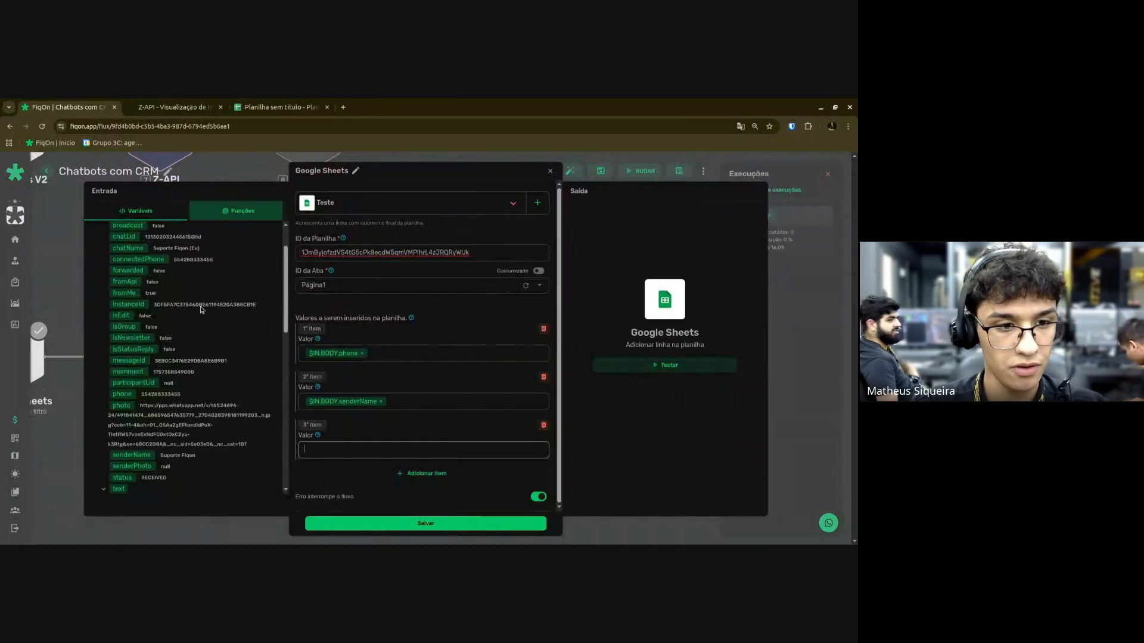
scroll(247, 417, "down", 3)
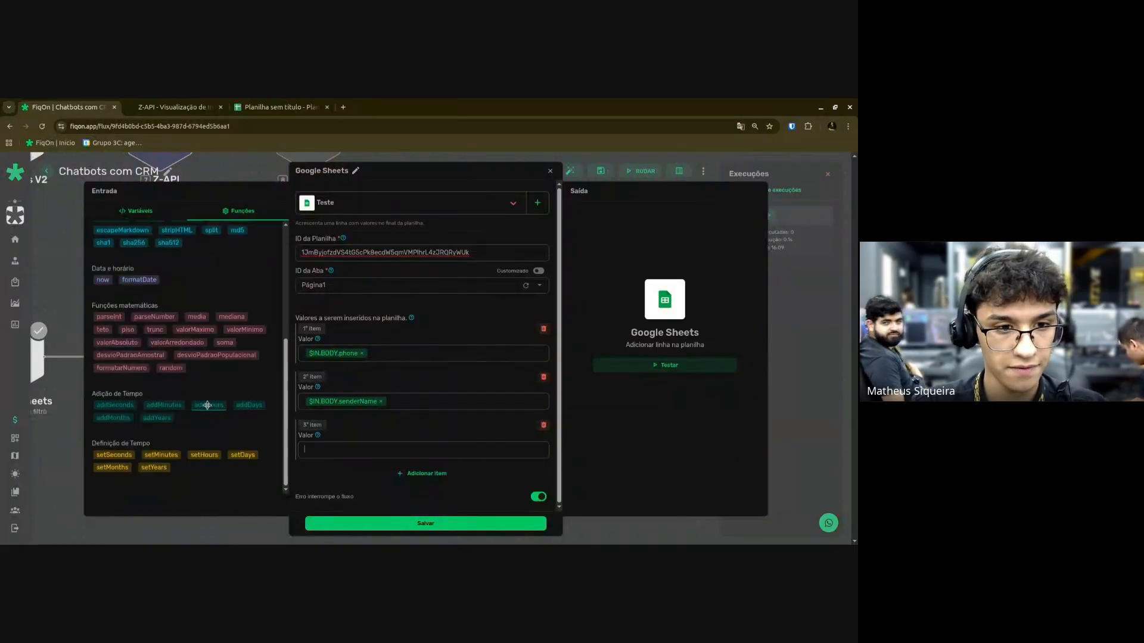
left_click(222, 404)
double_click(361, 450)
type("24 , ")
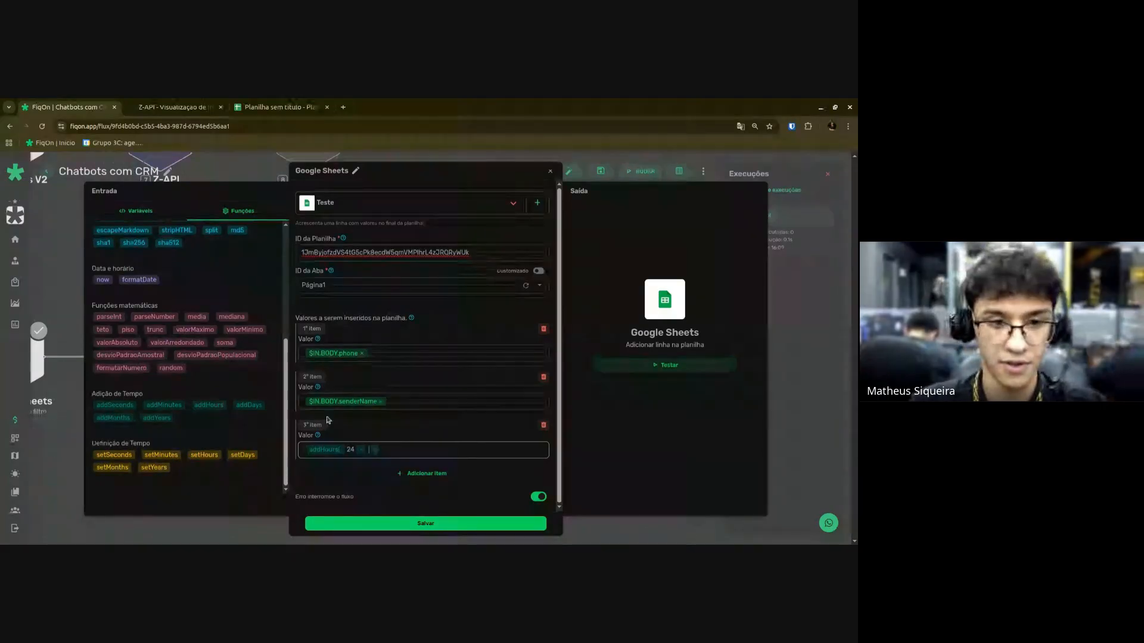
type("now( )")
mouse_move(379, 453)
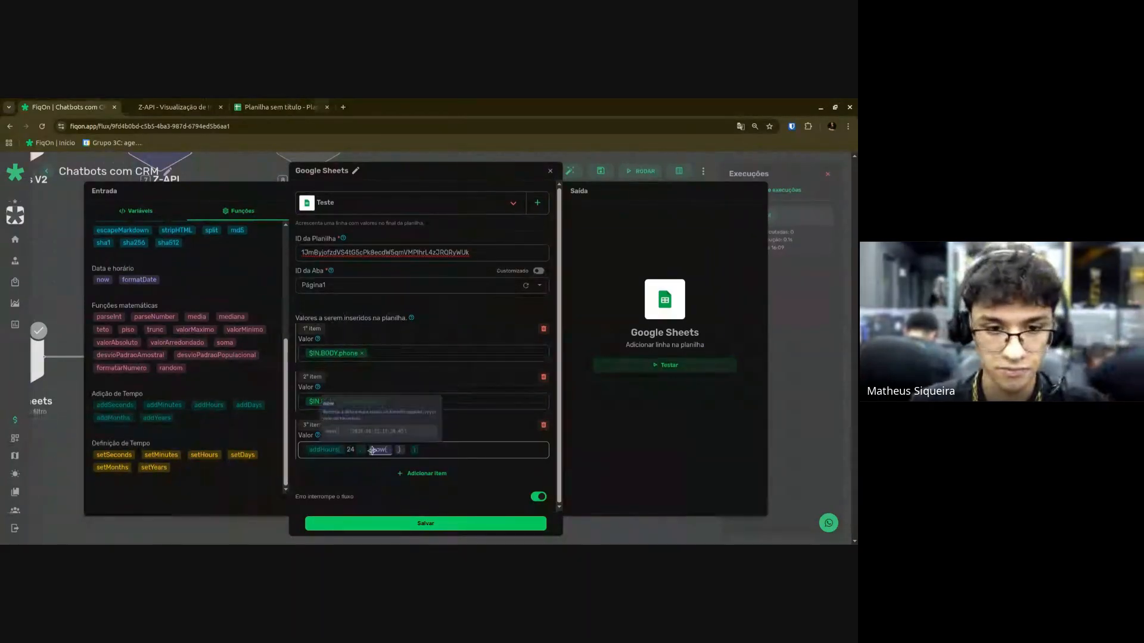
key("Left")
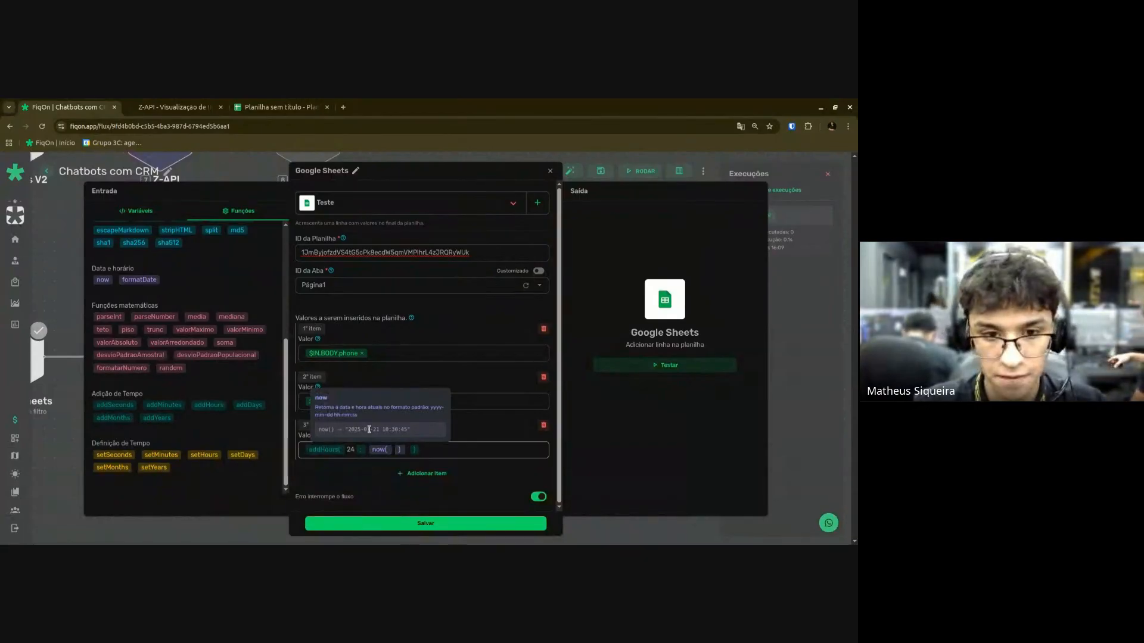
left_click(410, 523)
scroll(381, 412, "up", 5)
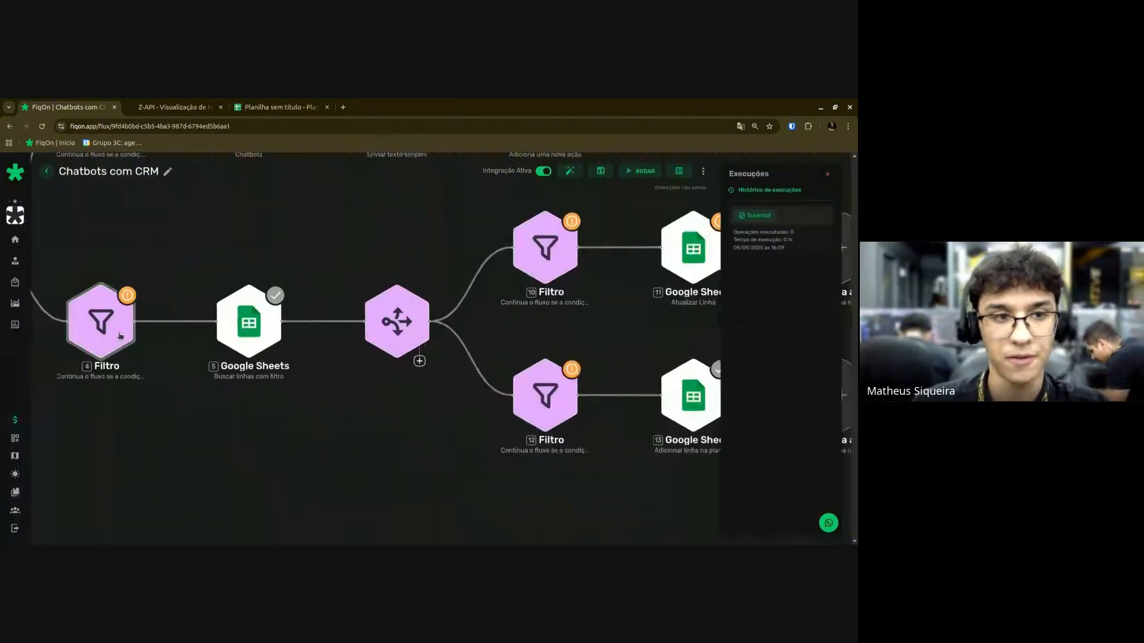
Enter true as filter 4's comparison value so $IN.BODY.fromMe must equal true, and save.
left_click(120, 335)
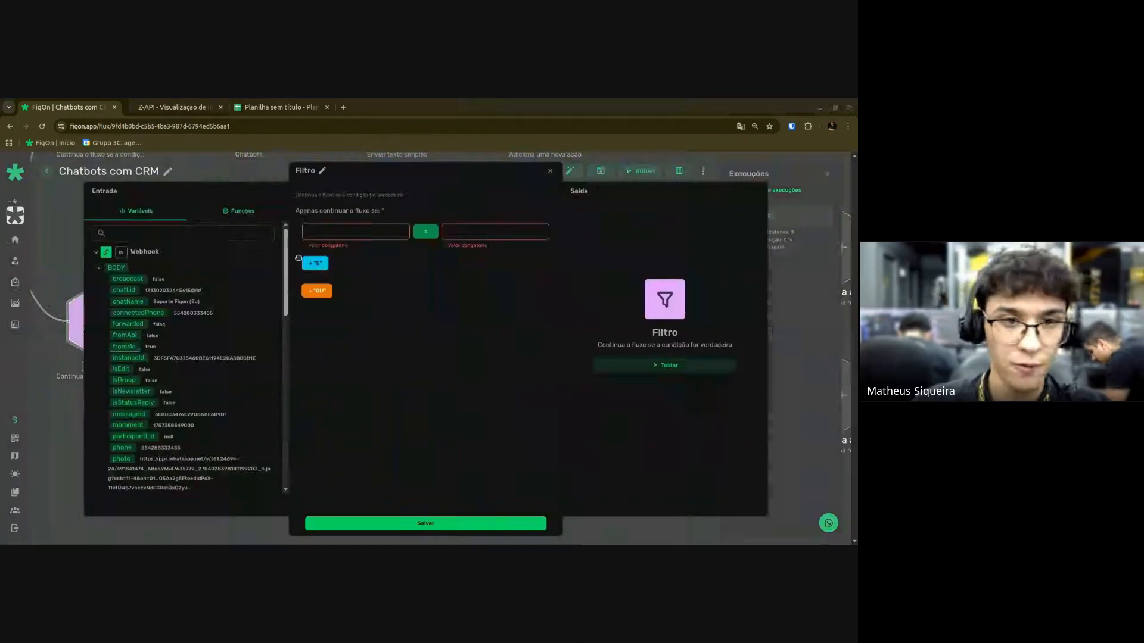
left_click(538, 230)
type("true")
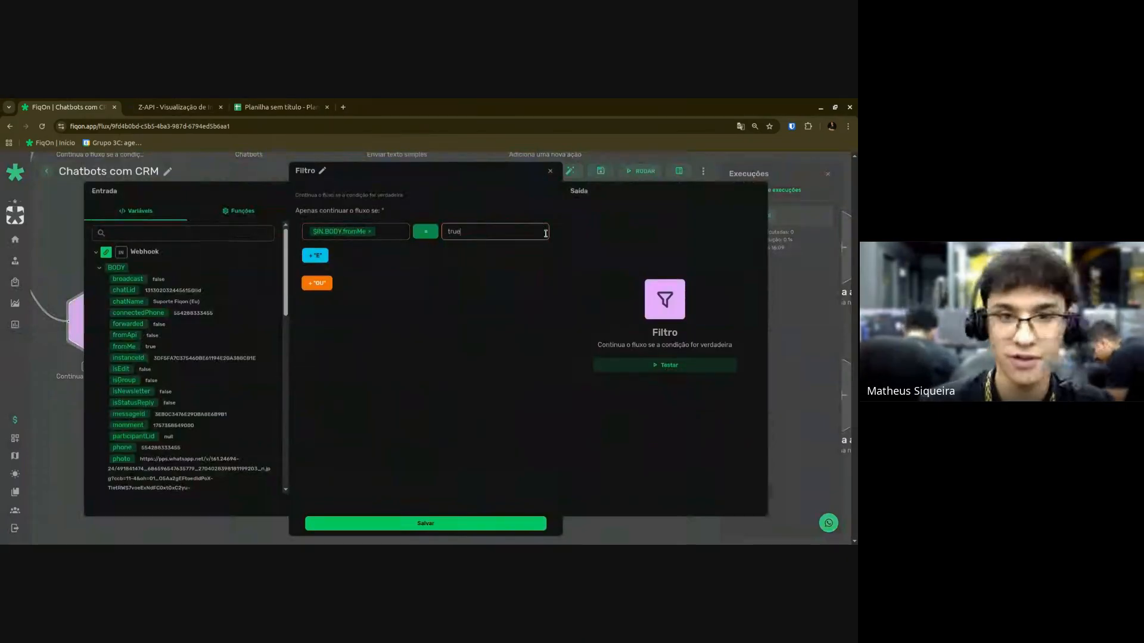
left_click(500, 526)
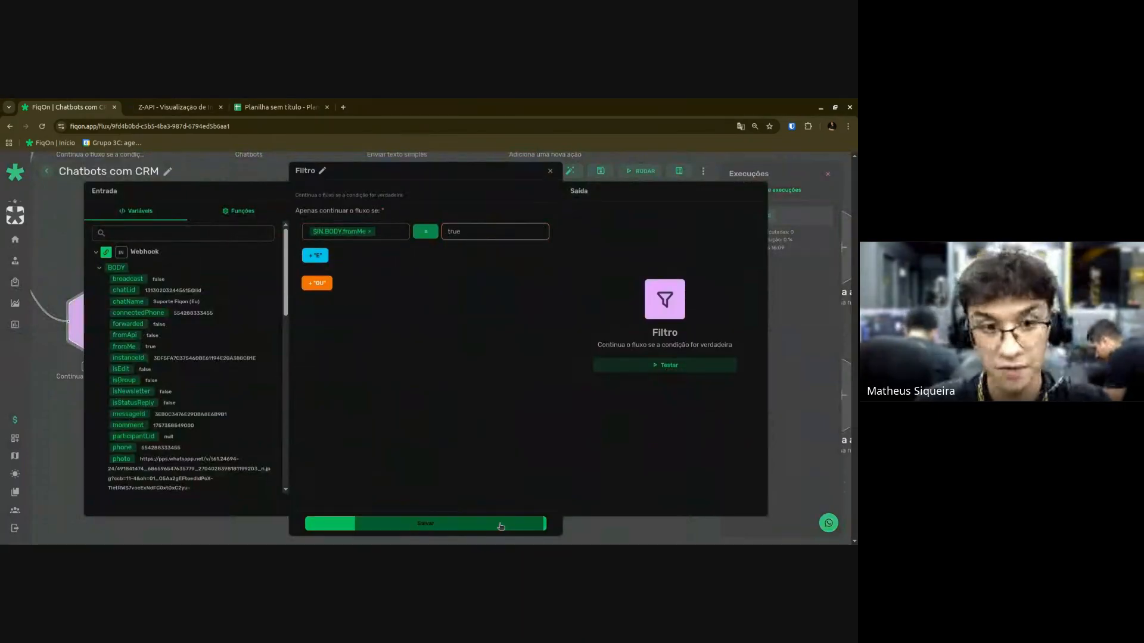
scroll(328, 495, "down", 3)
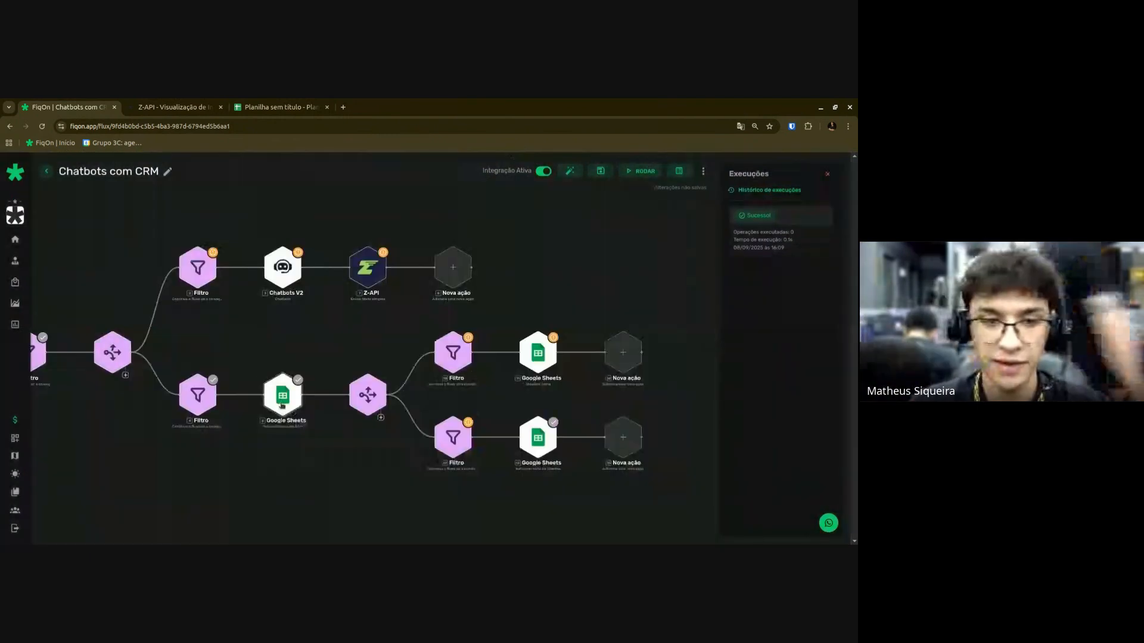
Check in the spreadsheet that the Número column holds 123 in cell A2.
left_click(282, 406)
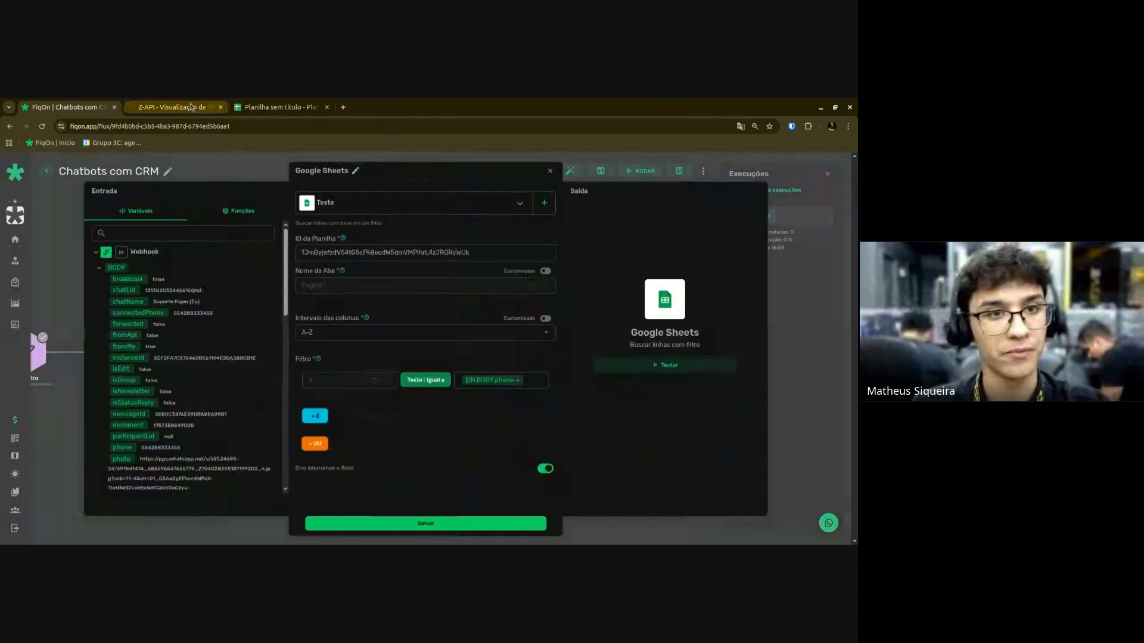
left_click(280, 107)
left_click(39, 233)
left_click(86, 274)
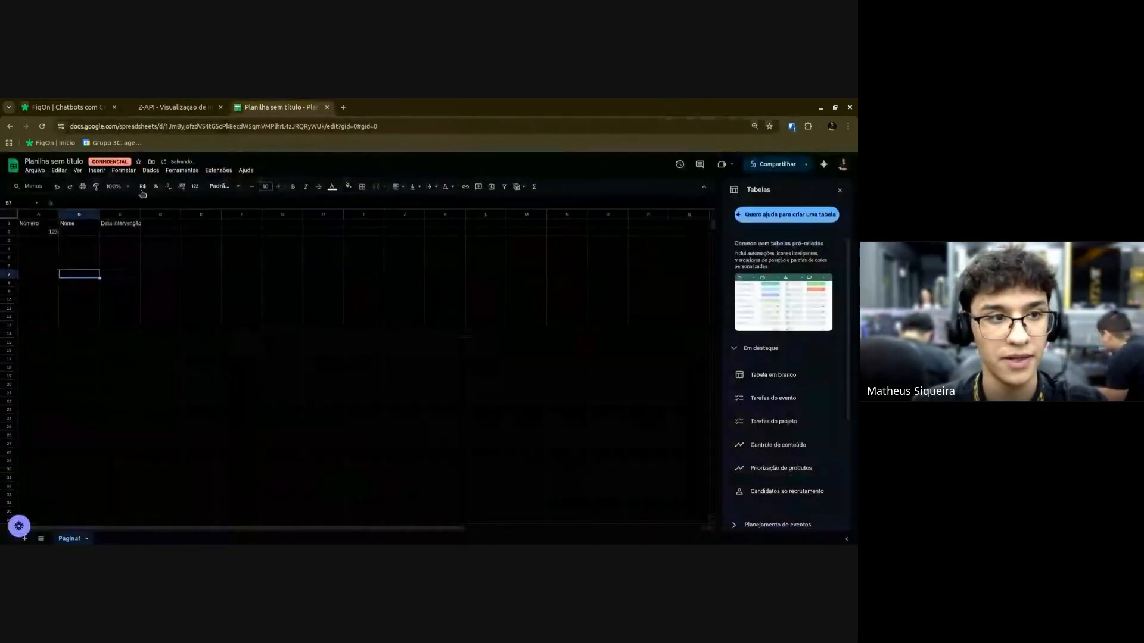
left_click(49, 234)
left_click(64, 108)
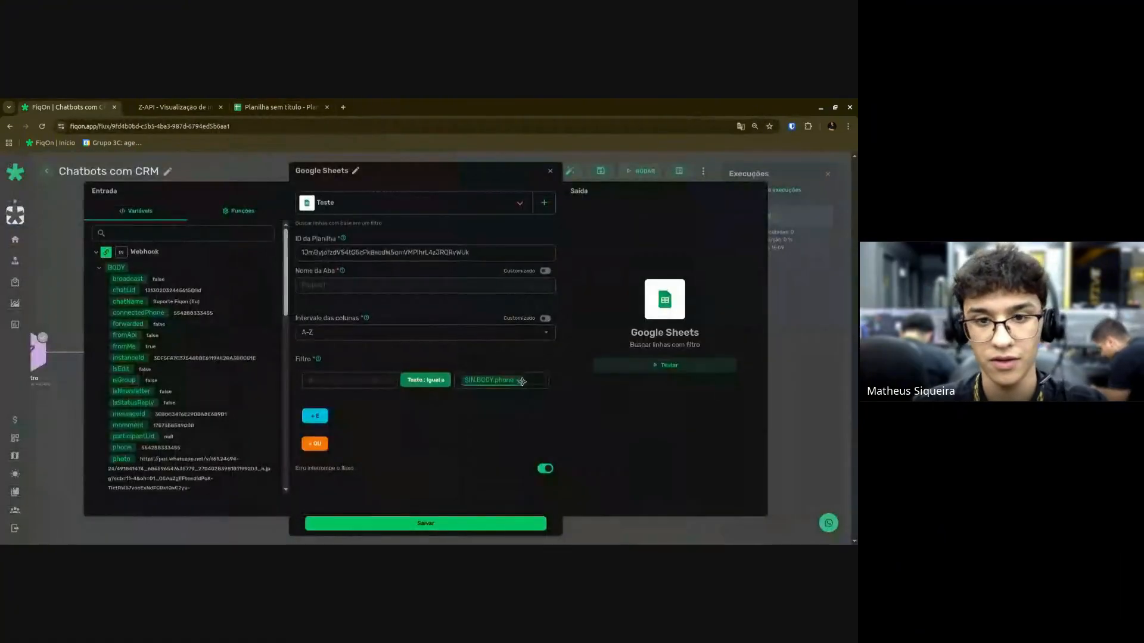
Set the row search's filter value to 123, test it successfully and save.
left_click(517, 380)
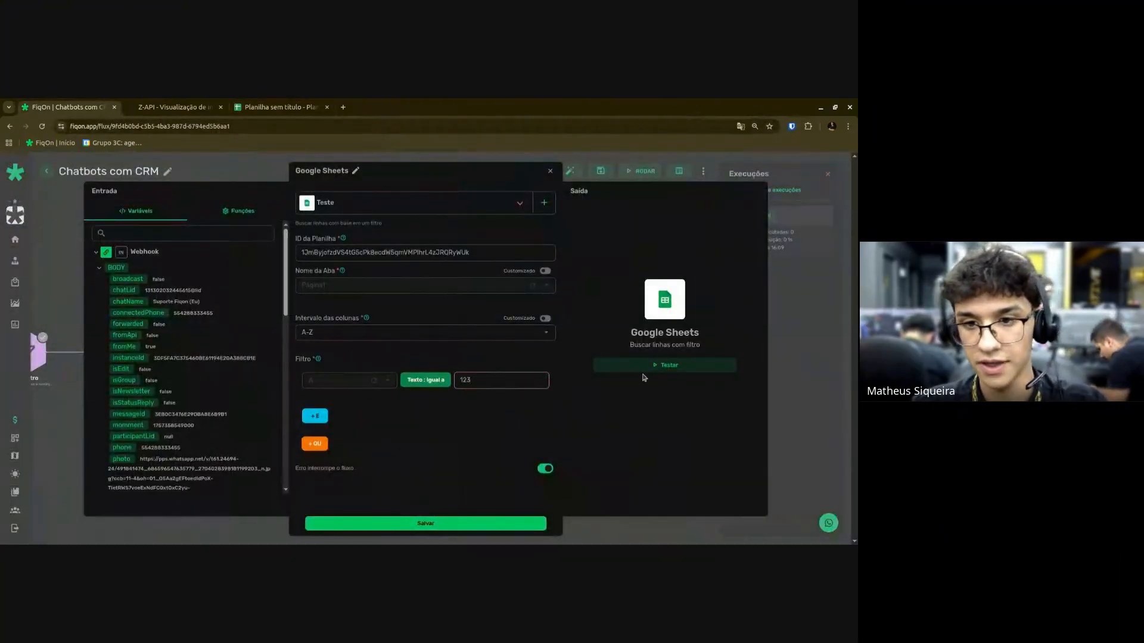
left_click(647, 369)
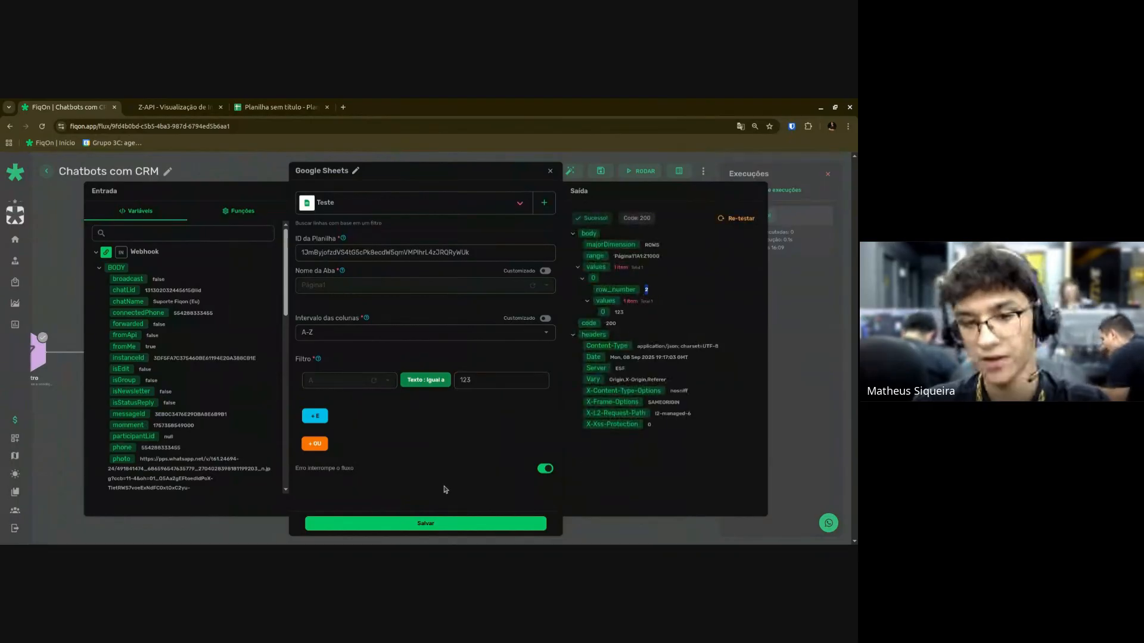
left_click(429, 527)
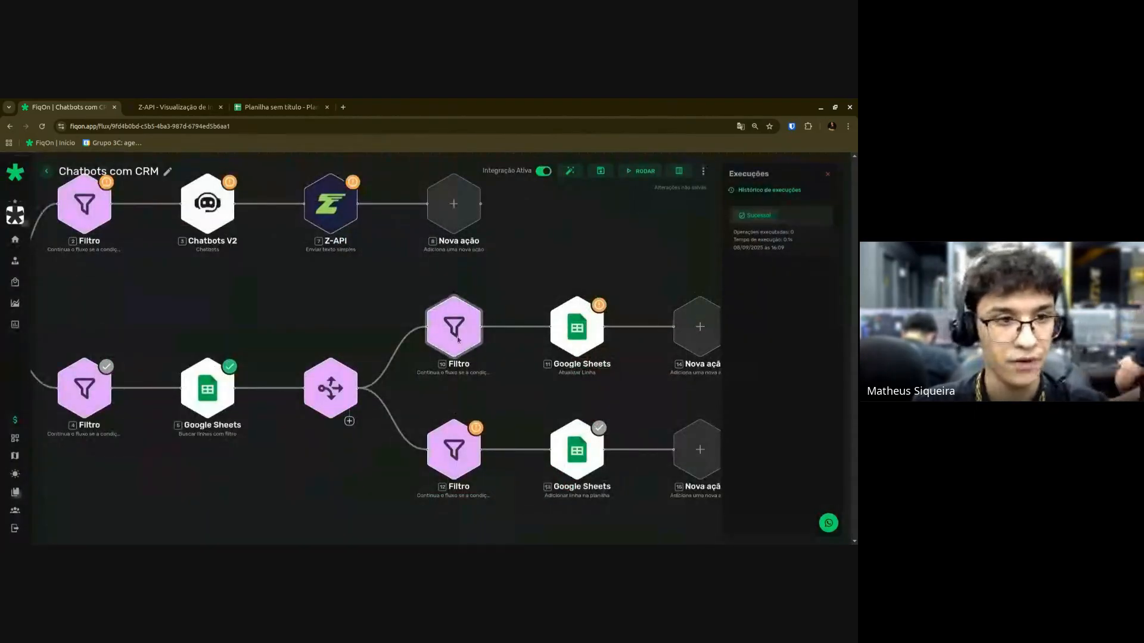
Make filter 10 continue only when row_number exists, and save it.
left_click(457, 337)
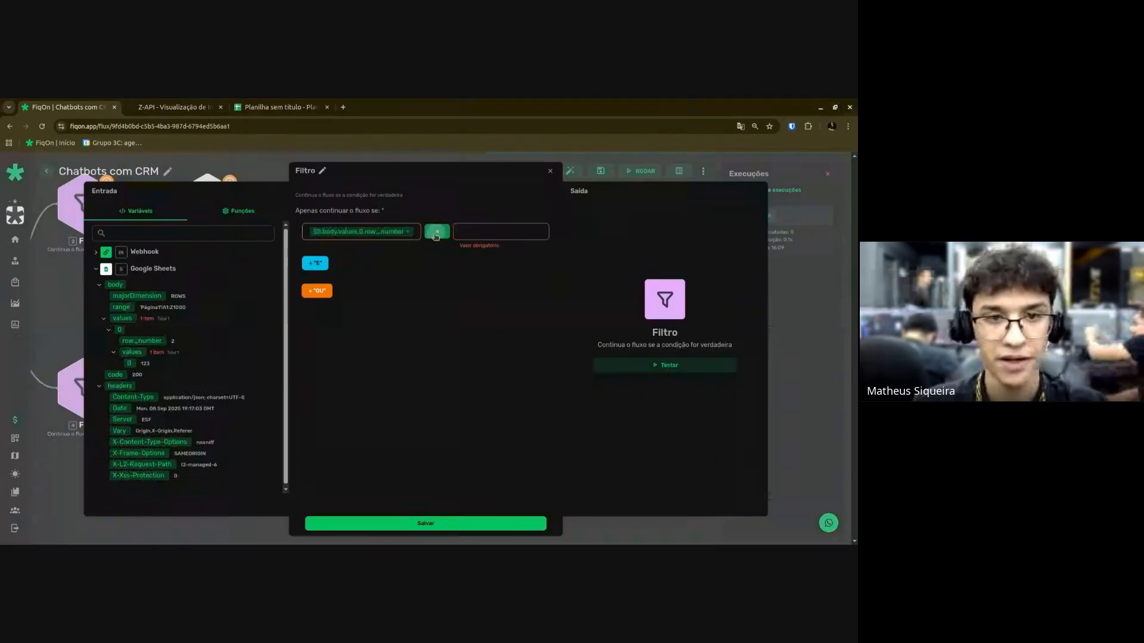
left_click(435, 236)
left_click(438, 259)
left_click(450, 526)
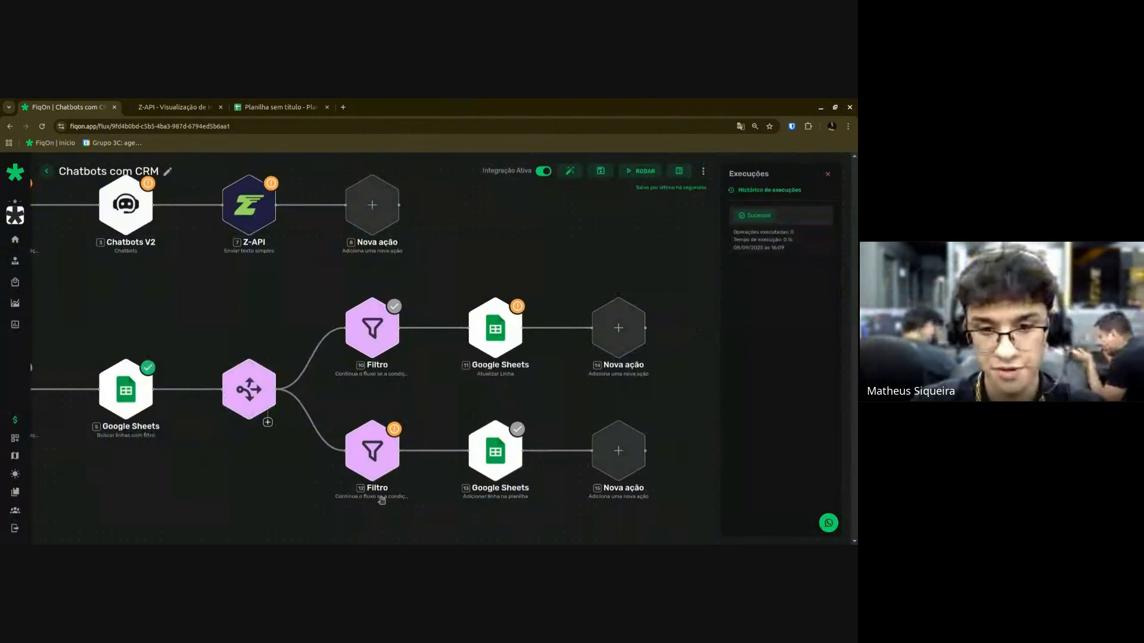
Make the lower-branch filter continue only when row_number does not exist, and save it.
left_click(360, 468)
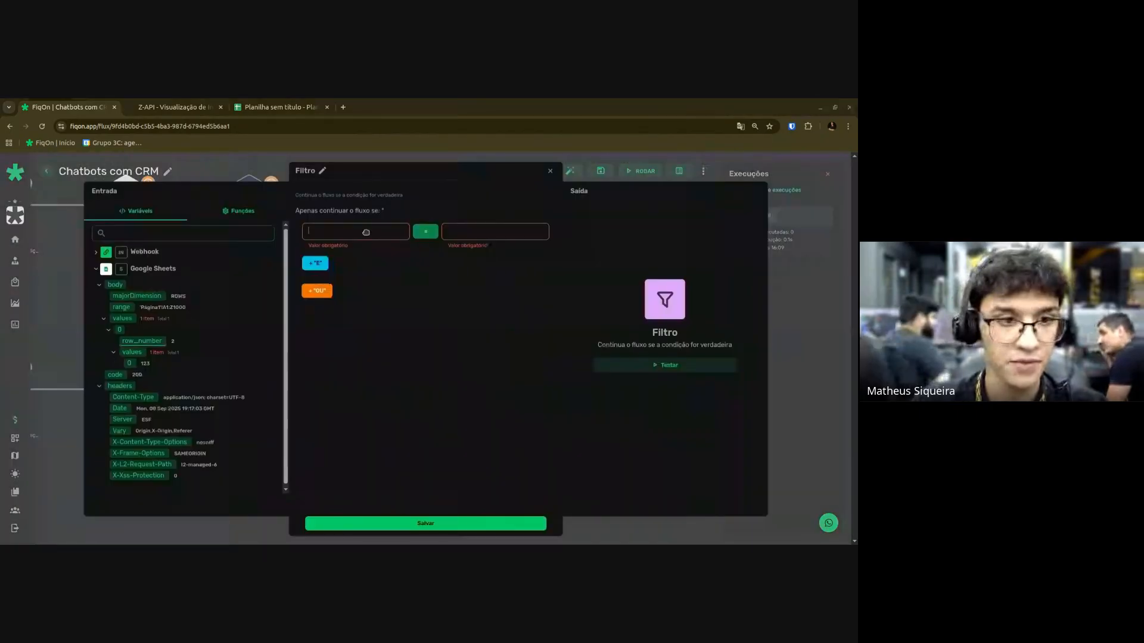
left_click(437, 231)
left_click(430, 259)
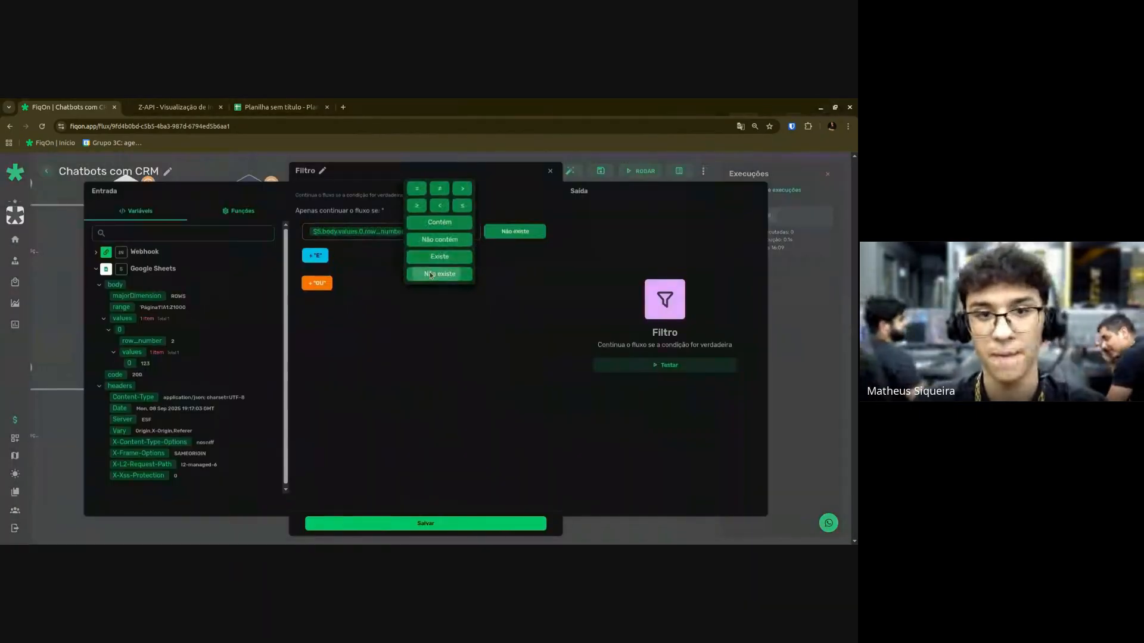
left_click(439, 525)
scroll(204, 498, "down", 2)
left_click_drag(204, 498, 350, 465)
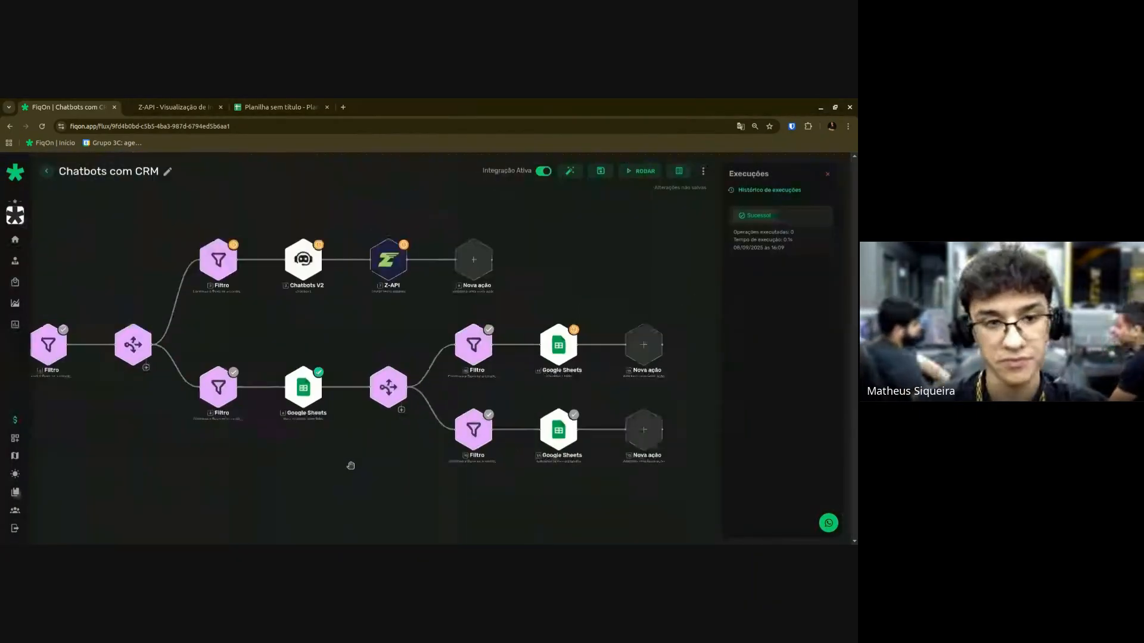
scroll(339, 467, "down", 1)
Set the sheet search value to the incoming $IN.BODY.phone and confirm saving it.
scroll(352, 441, "up", 2)
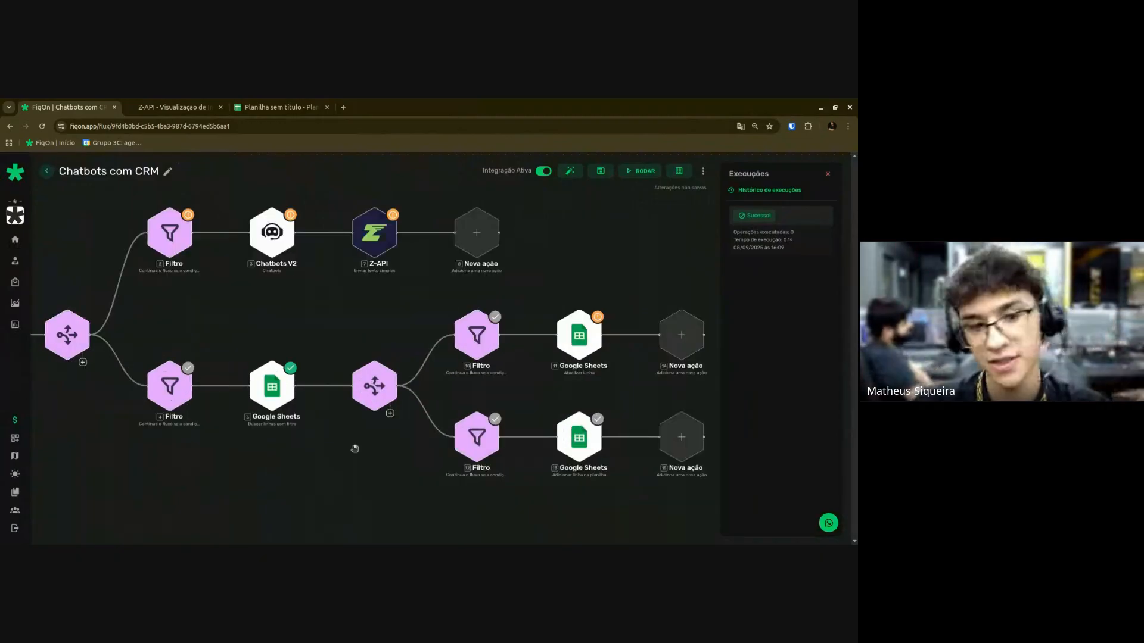
scroll(254, 380, "up", 1)
left_click(255, 379)
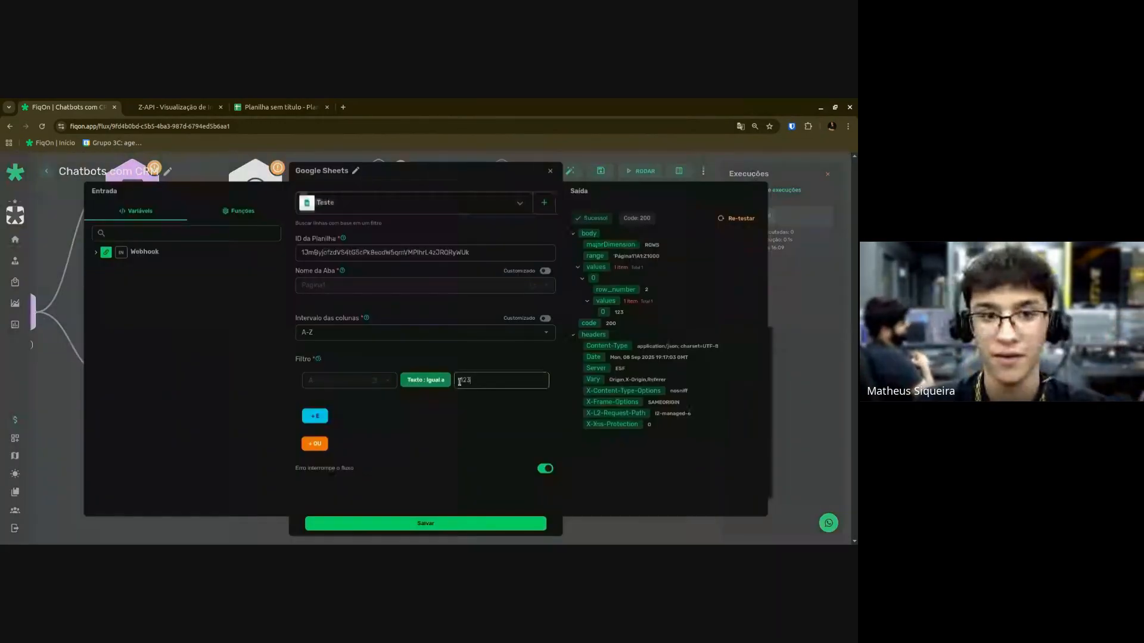
left_click(226, 215)
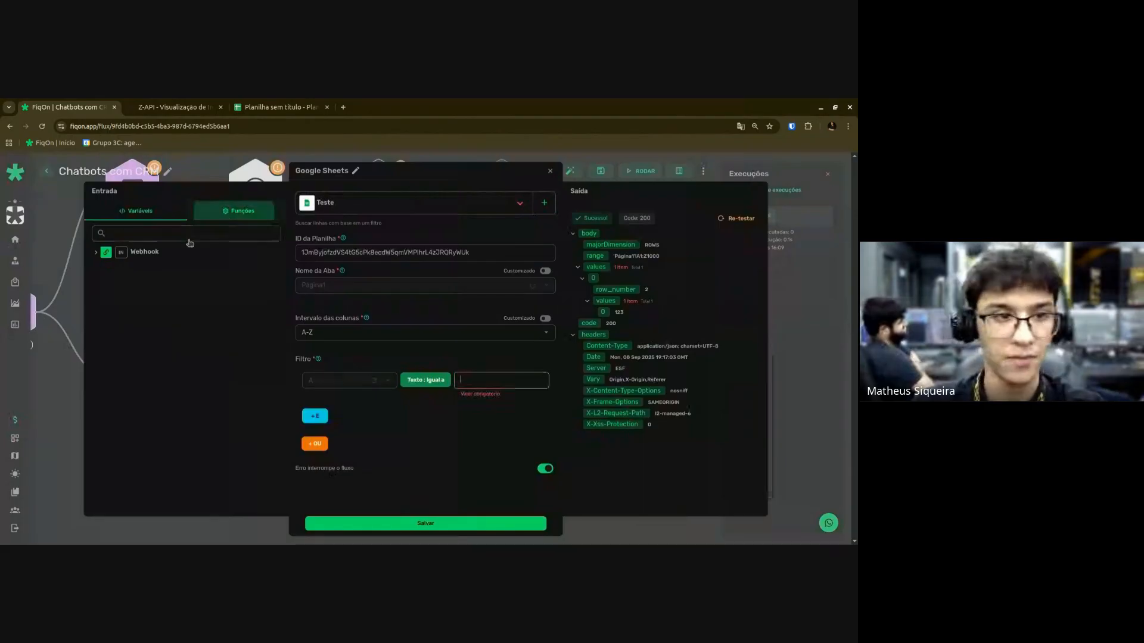
left_click(140, 211)
left_click(123, 252)
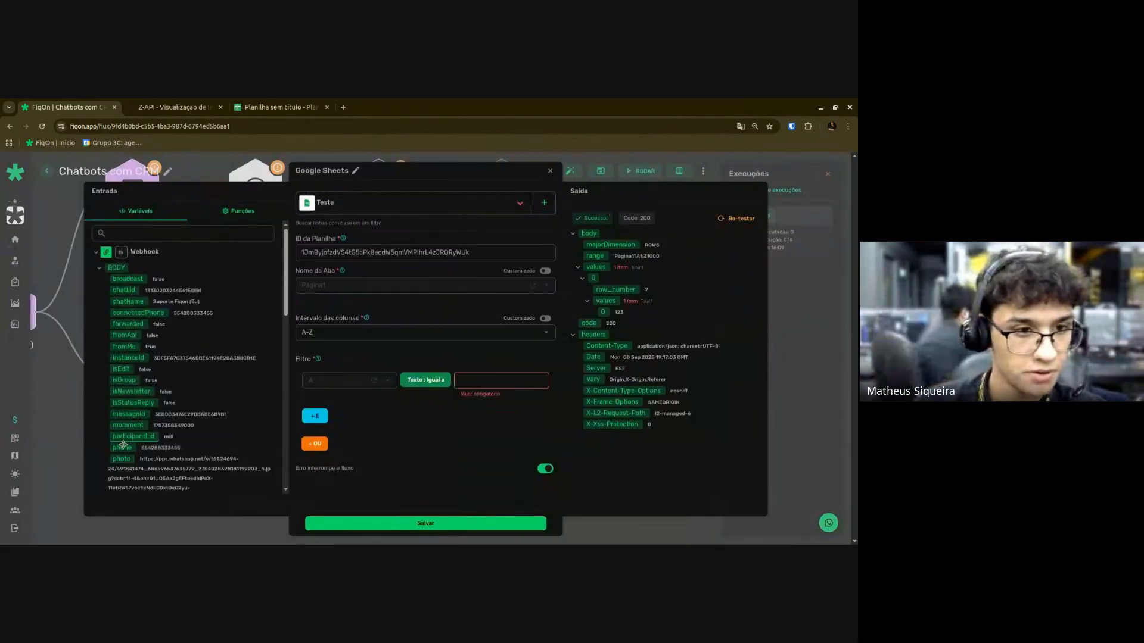
left_click_drag(500, 376, 500, 378)
left_click(469, 520)
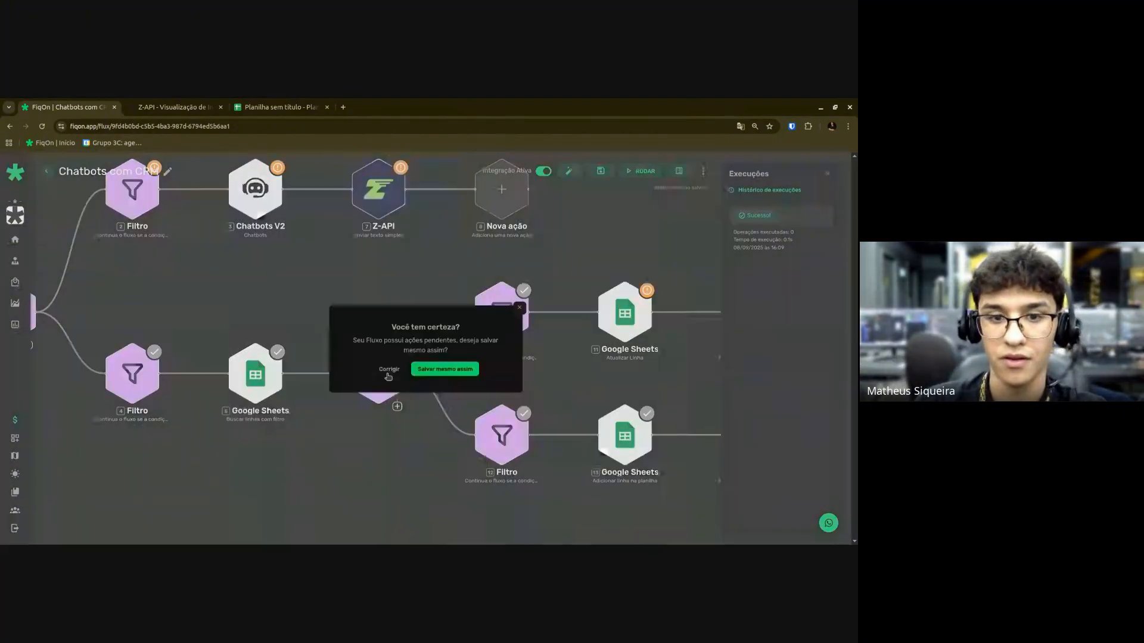
left_click(388, 375)
Set the chatbot branch filter to $IN.BODY.fromMe equals false and save it.
left_click(396, 372)
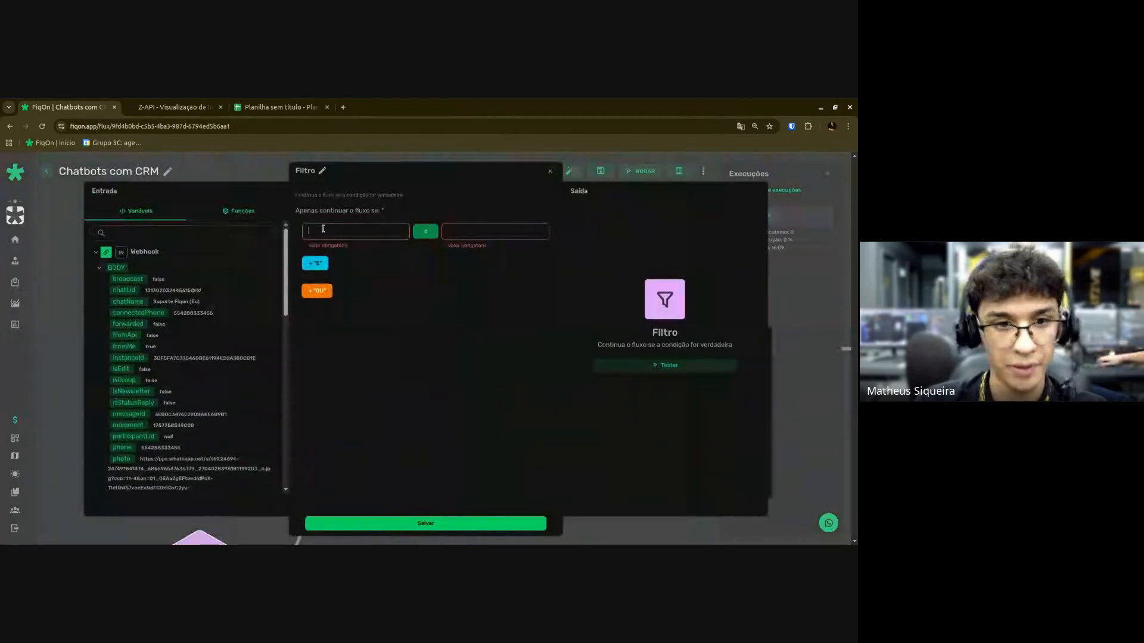
left_click_drag(124, 346, 386, 231)
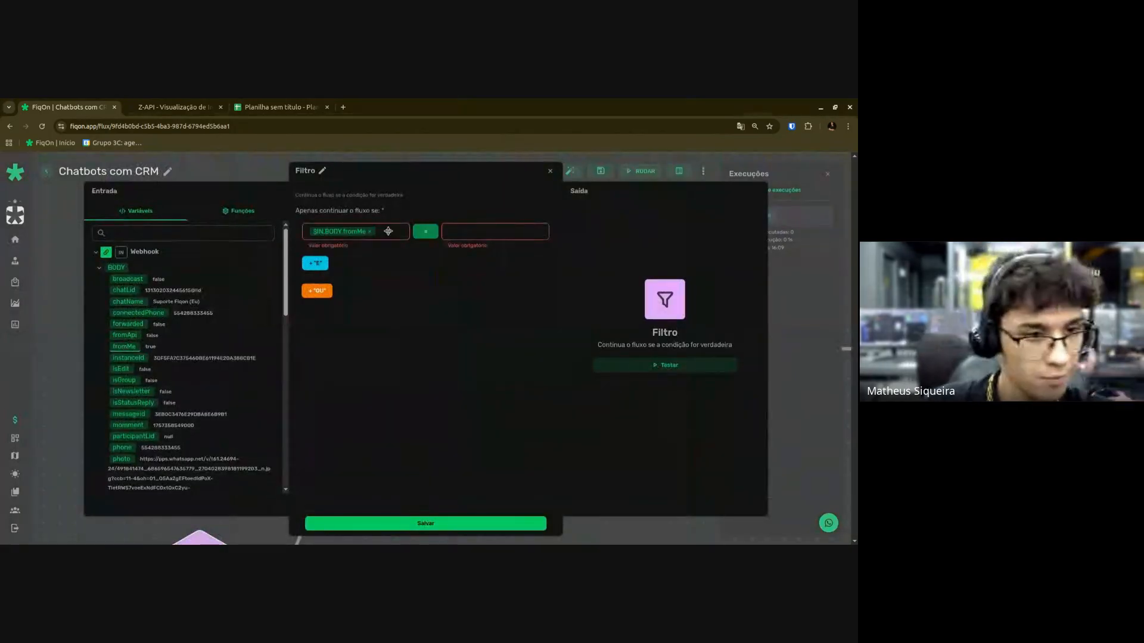
left_click(483, 225)
type("false")
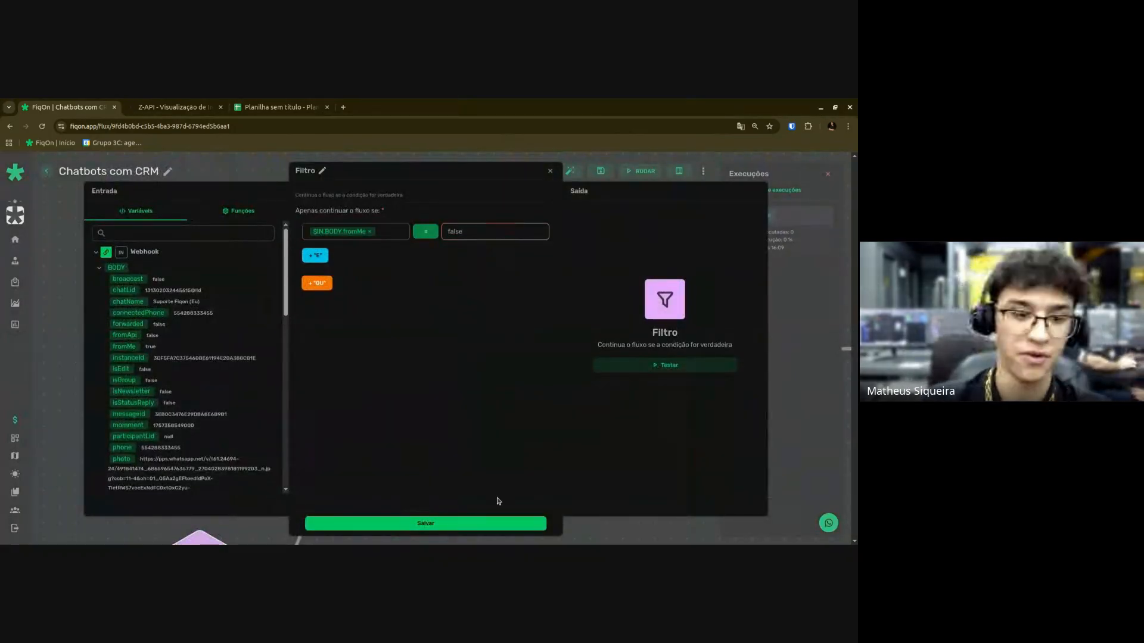
left_click(494, 523)
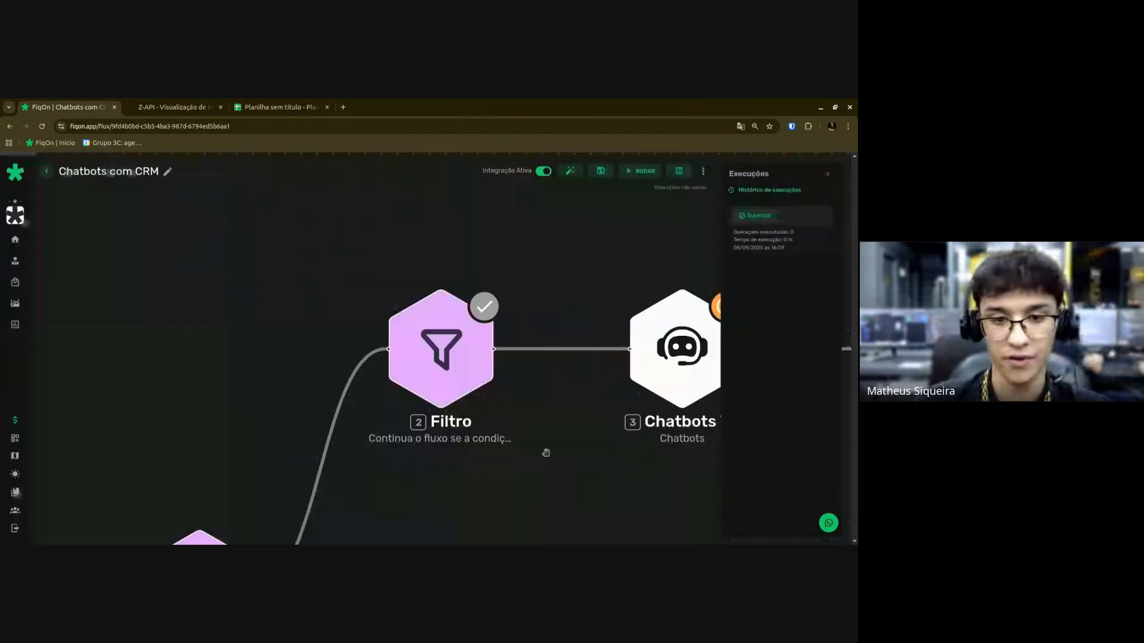
scroll(475, 403, "down", 5)
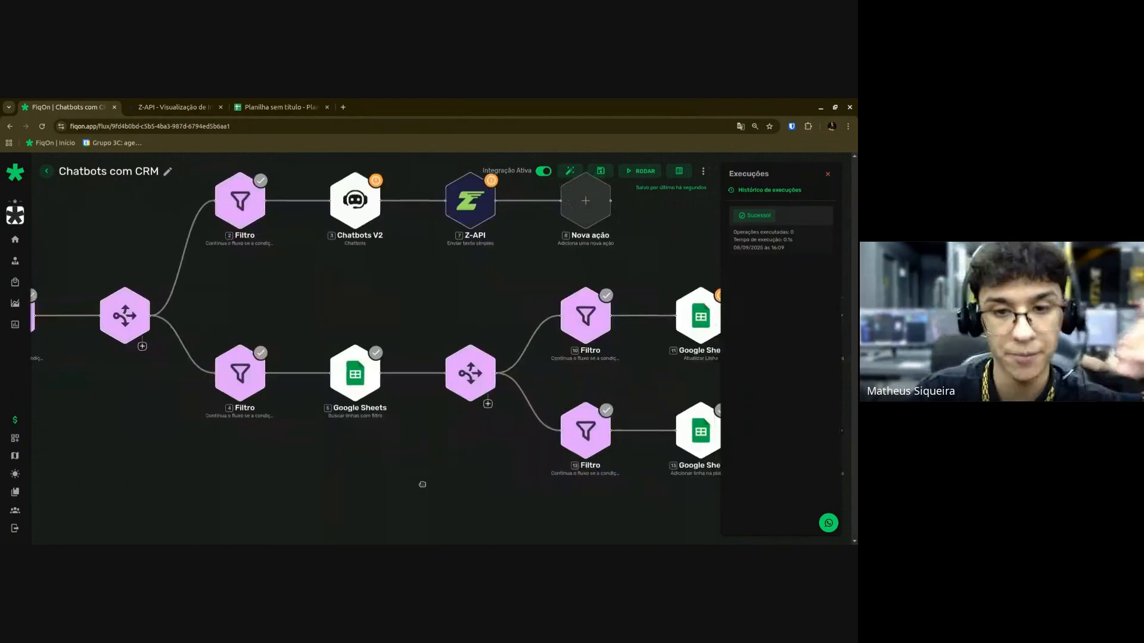
Fill the Atualizar Linha step's Número da Linha with the search's row_number and save.
scroll(481, 459, "up", 4)
scroll(399, 445, "right", 2)
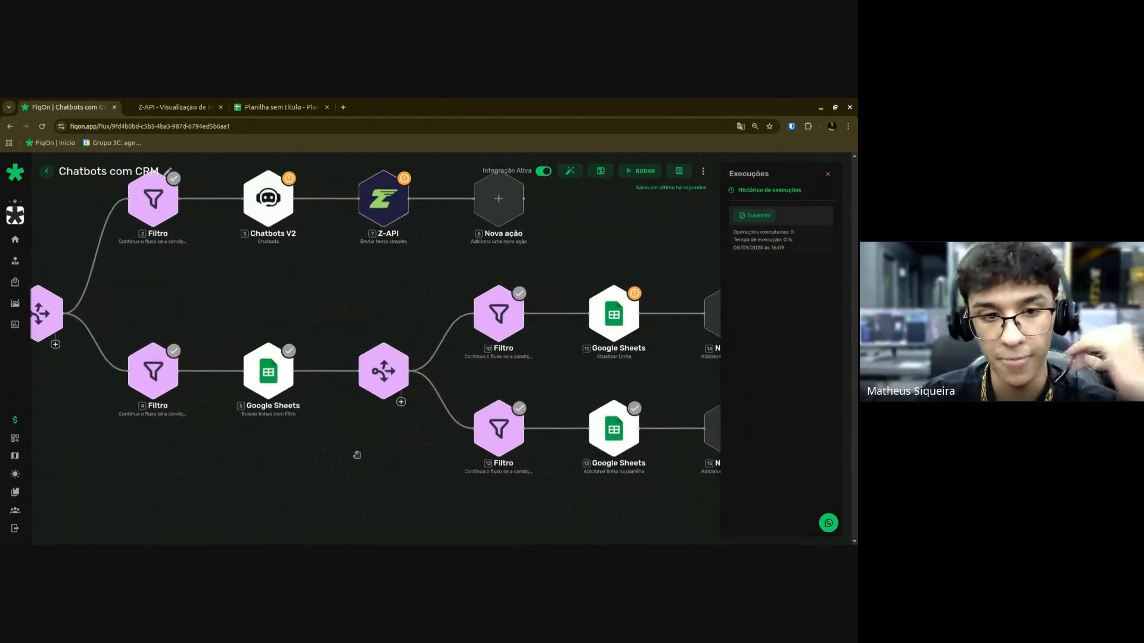
scroll(366, 434, "right", 5)
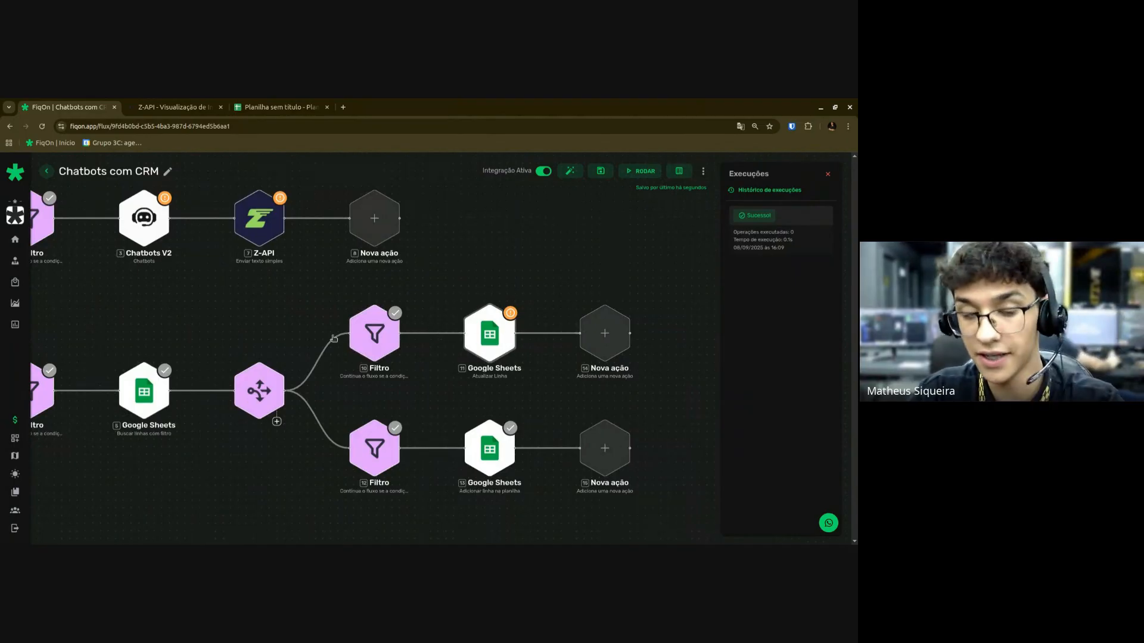
left_click(484, 342)
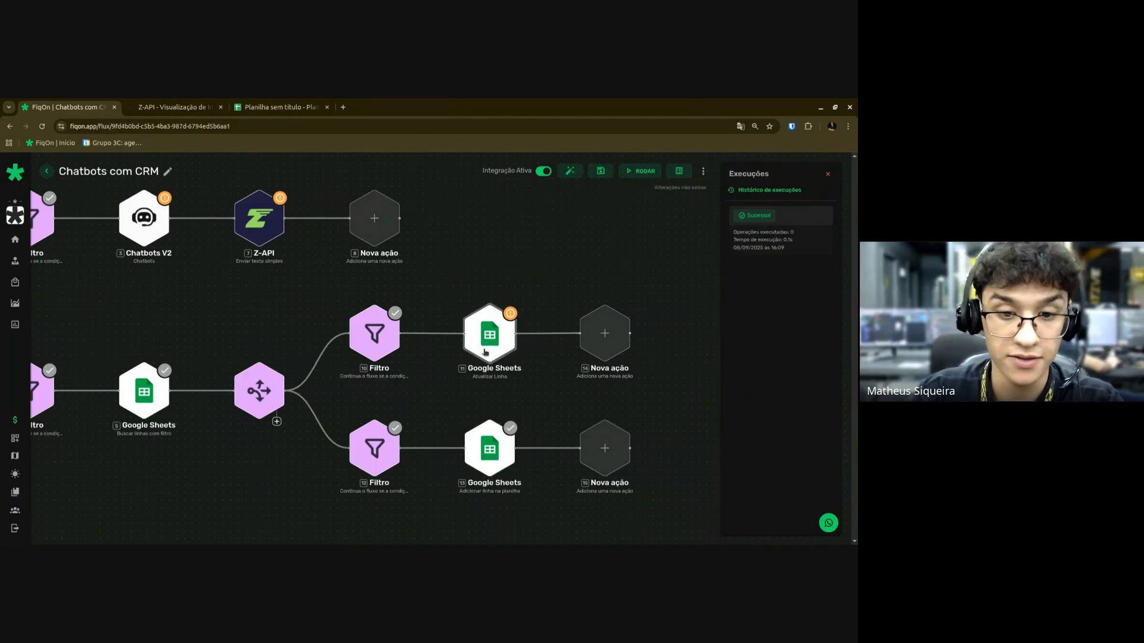
double_click(485, 352)
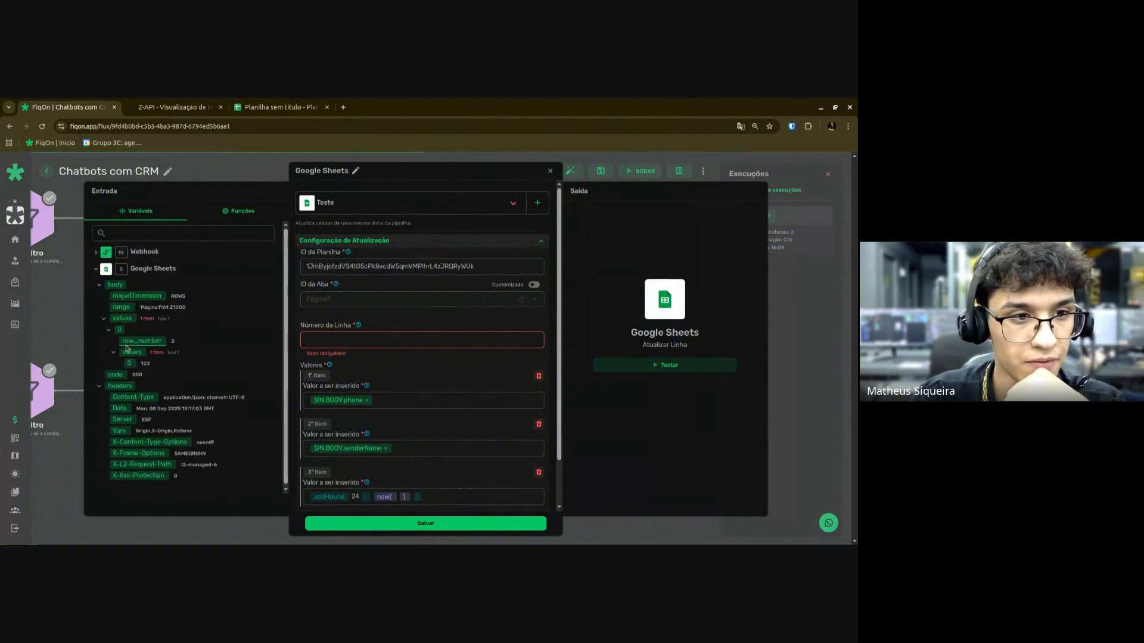
left_click(326, 342)
left_click_drag(327, 342, 329, 341)
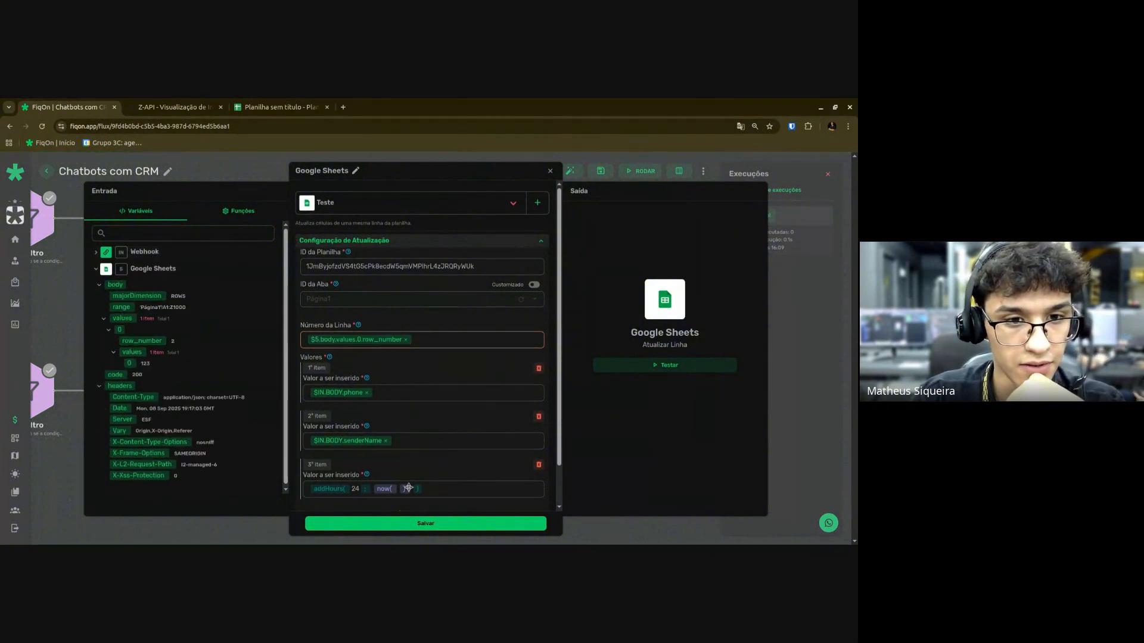
left_click(396, 524)
scroll(271, 460, "down", 5)
scroll(240, 460, "up", 5)
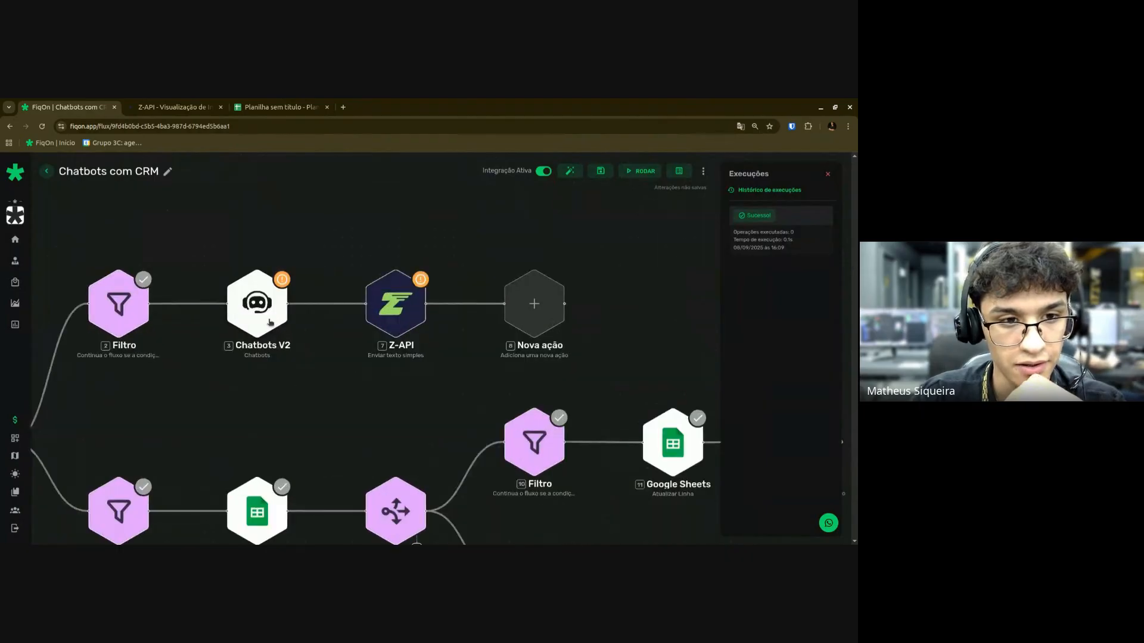
double_click(256, 306)
Set Chatbots V2 to the Teste connection, Assistente Virtual assistant and a 5-second interval.
left_click(336, 206)
left_click(328, 227)
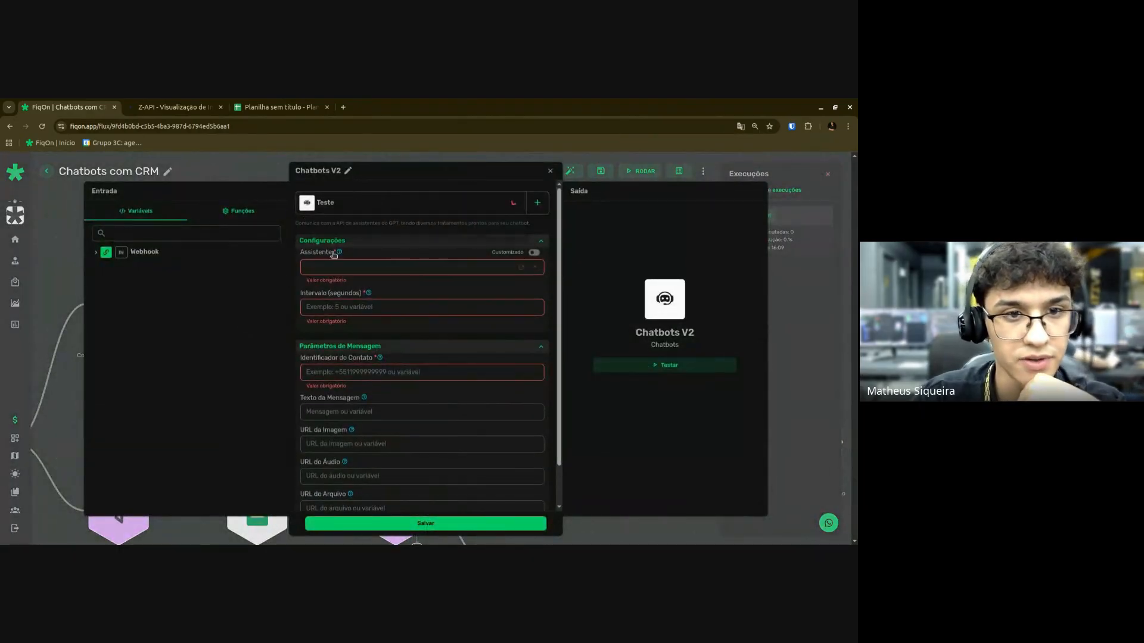
left_click(333, 268)
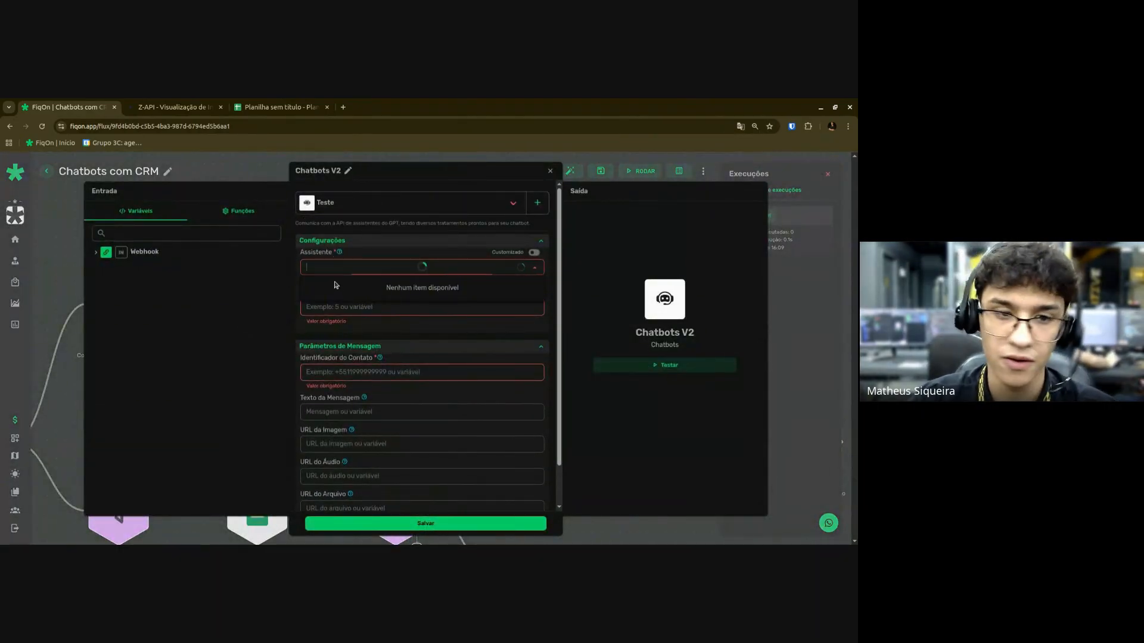
left_click(344, 289)
left_click(321, 310)
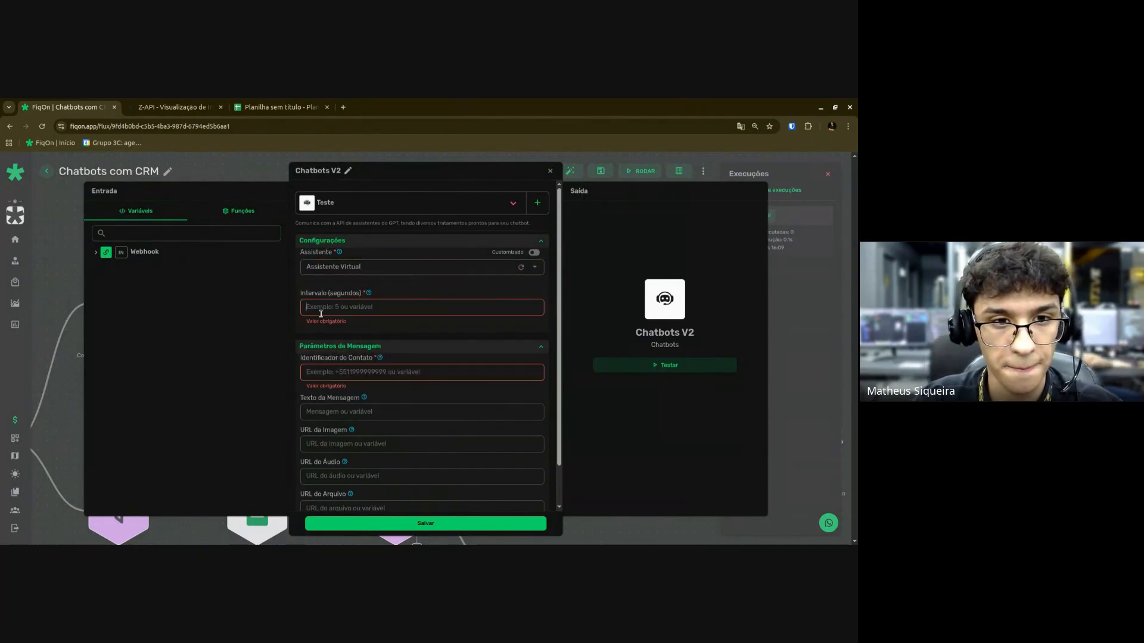
type("5")
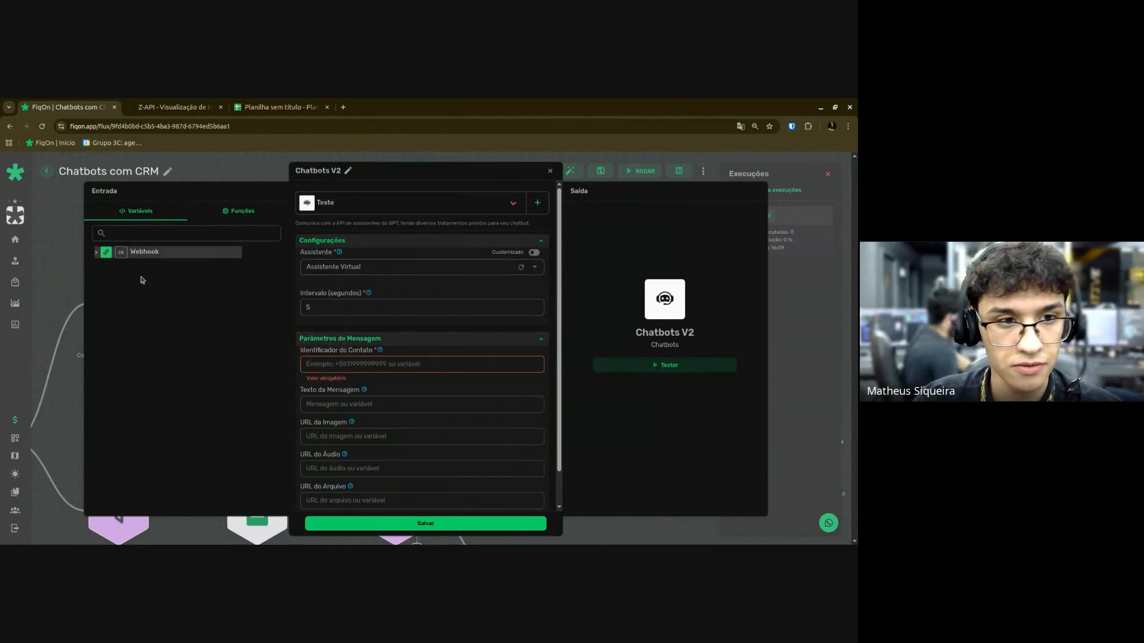
Map $IN.BODY.phone as the contact and $IN.BODY.text.message as the message, then save.
left_click(136, 252)
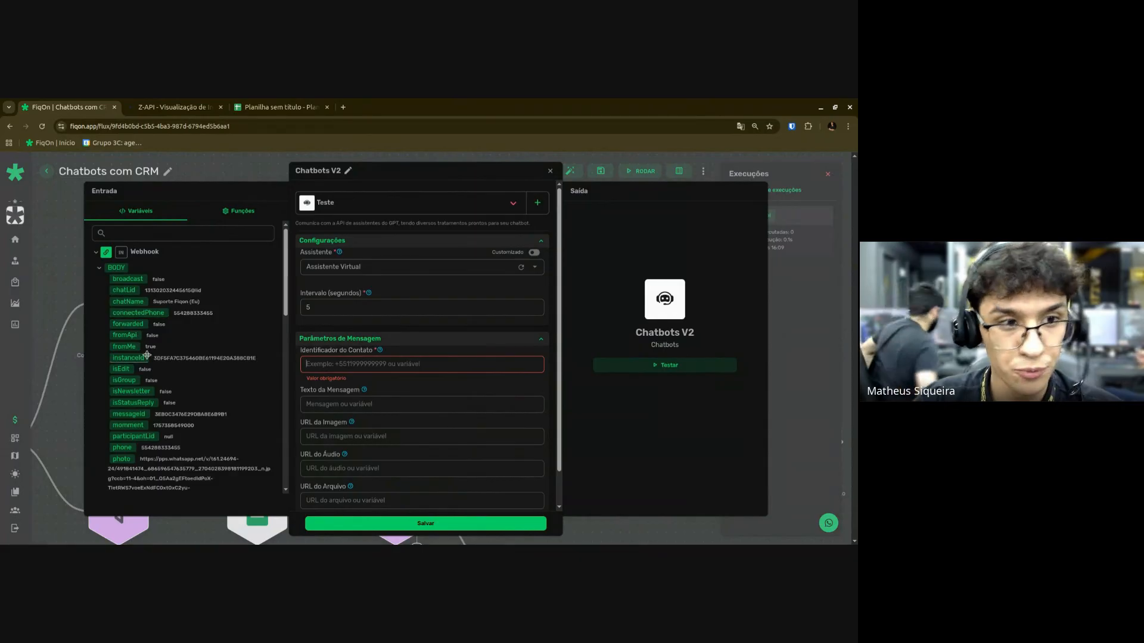
scroll(122, 357, "down", 3)
left_click_drag(120, 341, 349, 364)
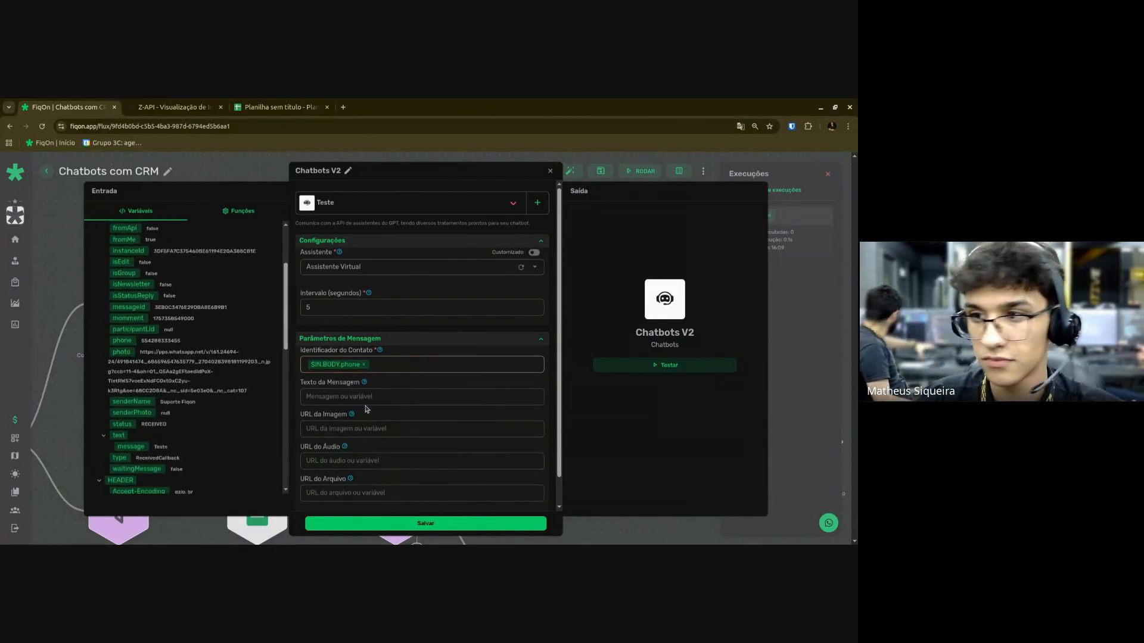
left_click(321, 398)
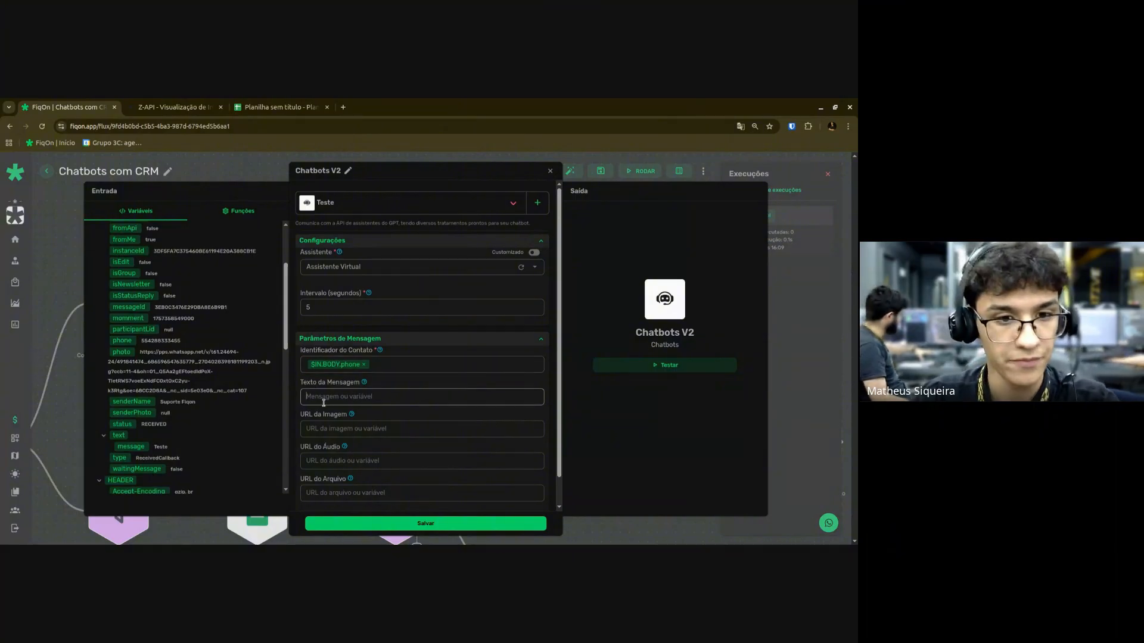
scroll(340, 388, "down", 1)
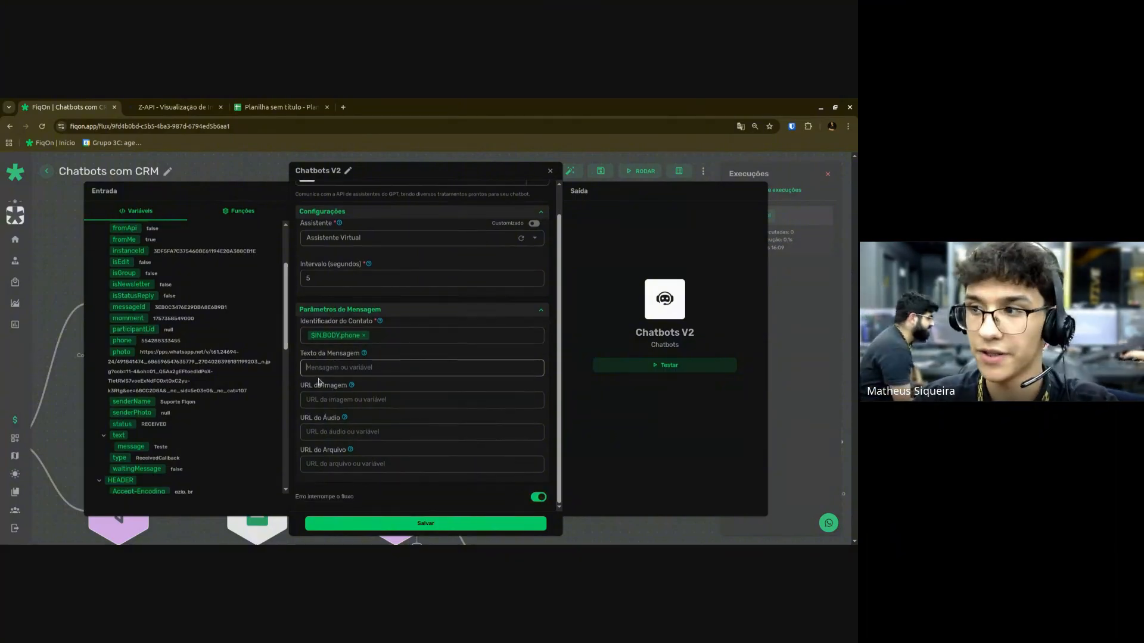
scroll(169, 310, "up", 1)
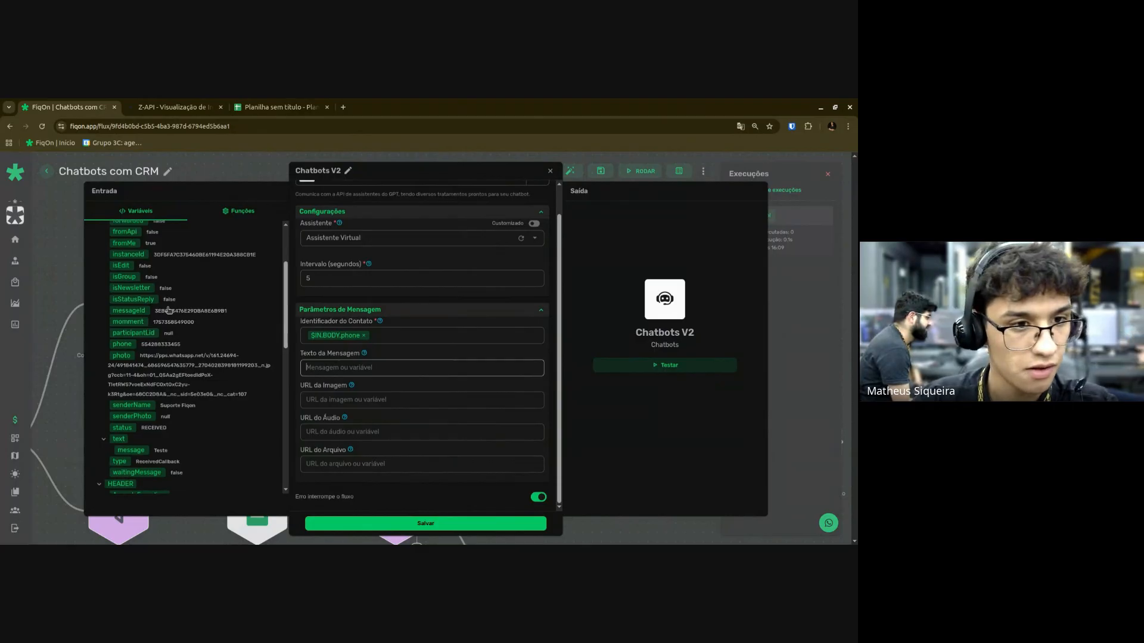
scroll(169, 310, "up", 3)
scroll(143, 316, "down", 3)
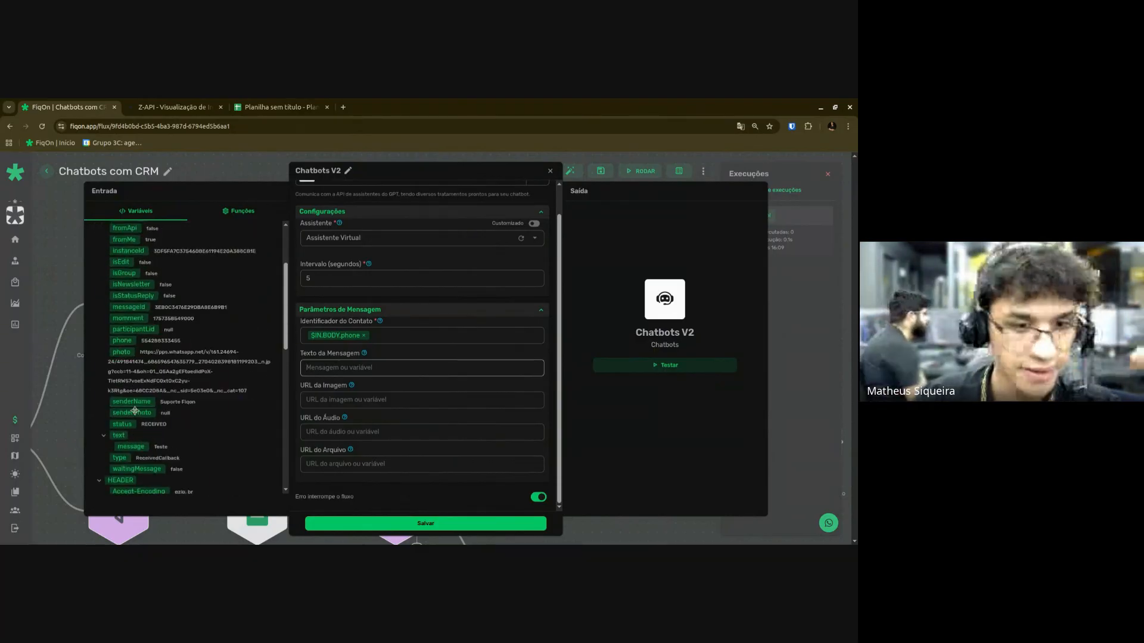
left_click_drag(132, 447, 350, 374)
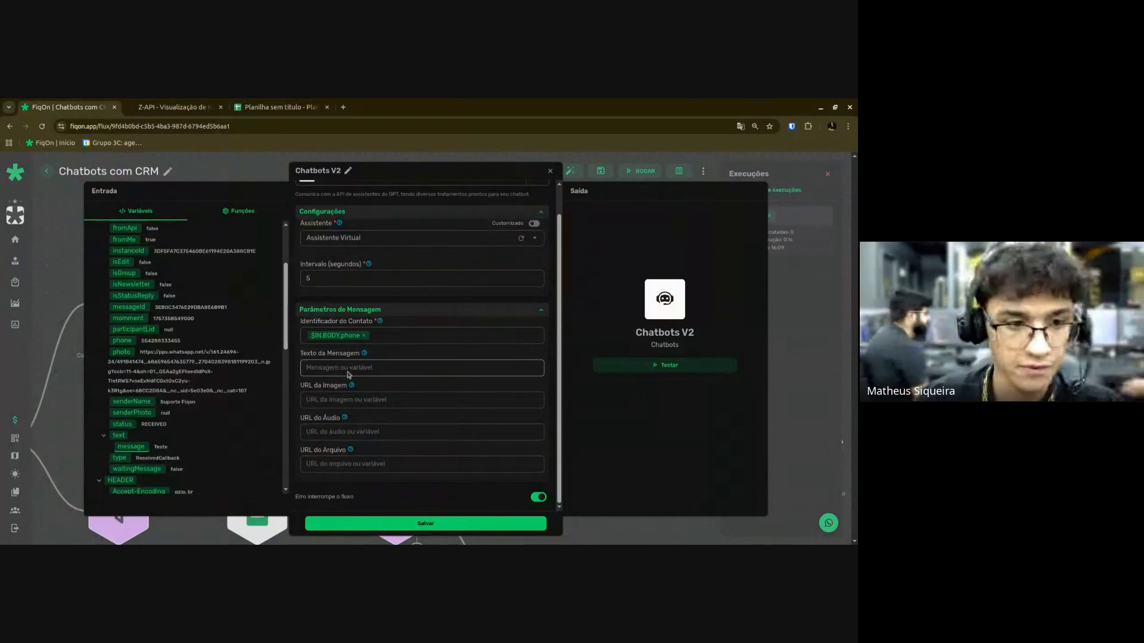
left_click(336, 399)
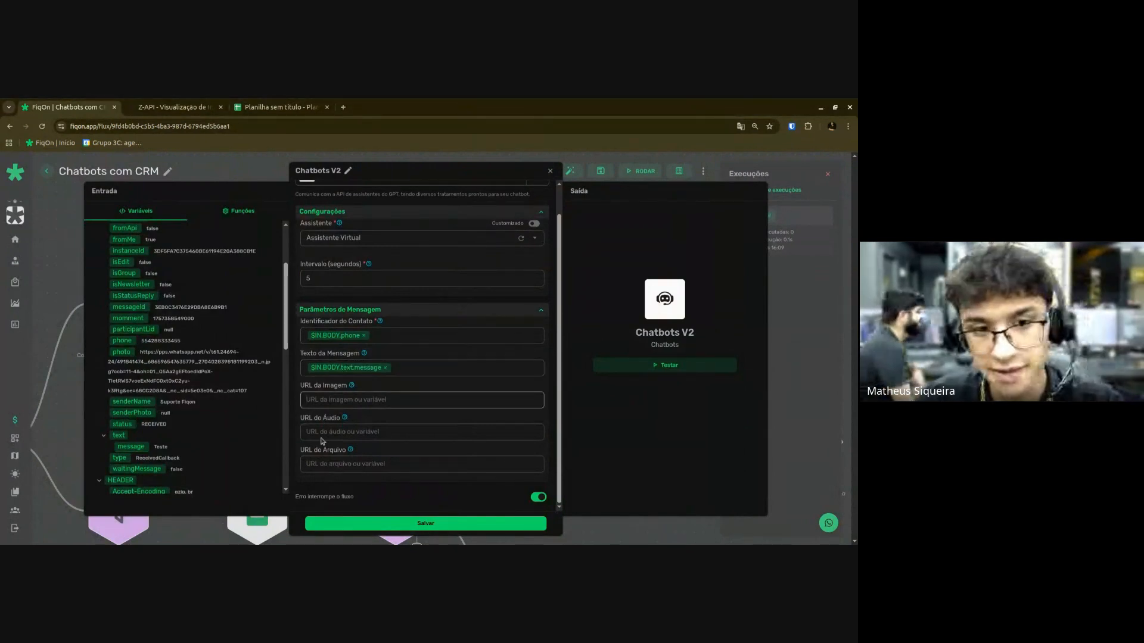
double_click(347, 411)
left_click(346, 410)
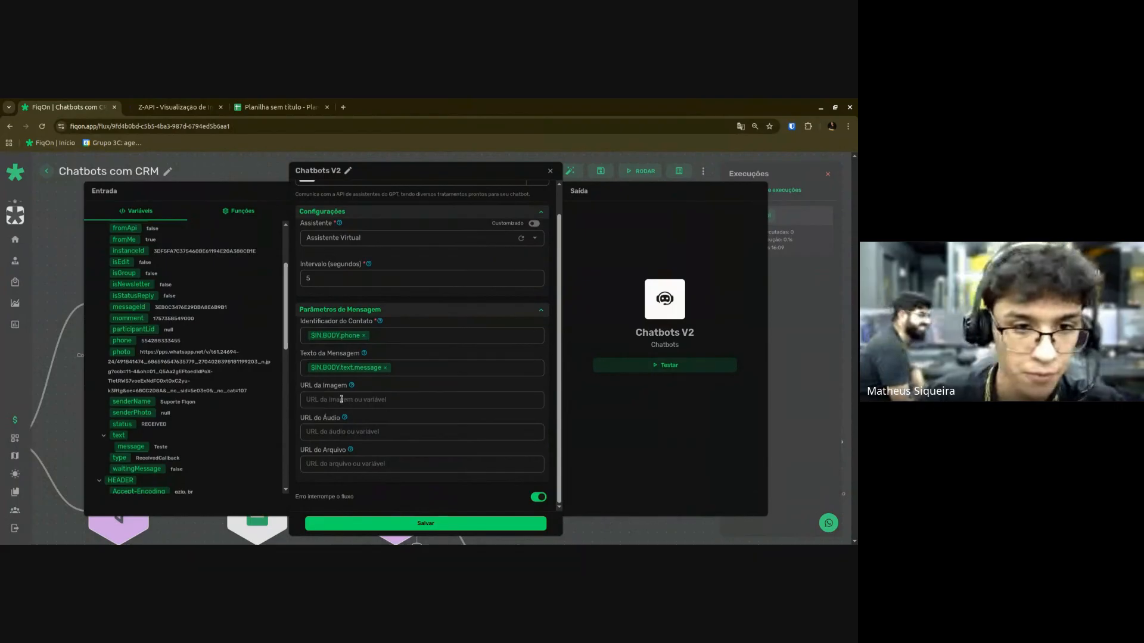
left_click(340, 398)
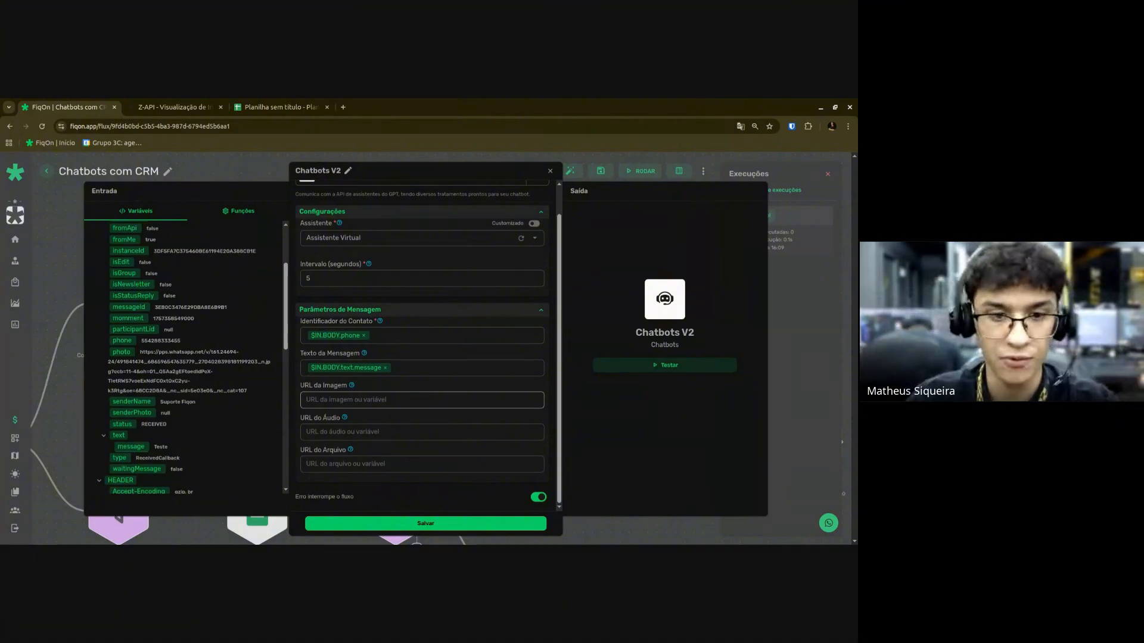
left_click(420, 523)
Save the Webhook trigger's settings.
scroll(258, 415, "down", 3)
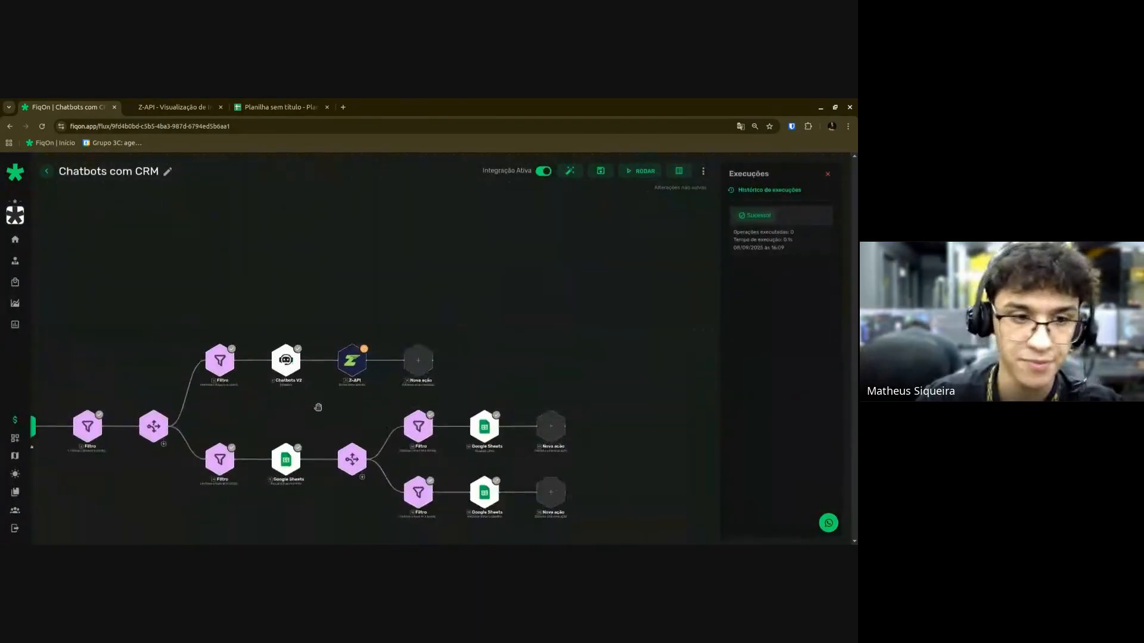
scroll(248, 403, "up", 4)
left_click(194, 356)
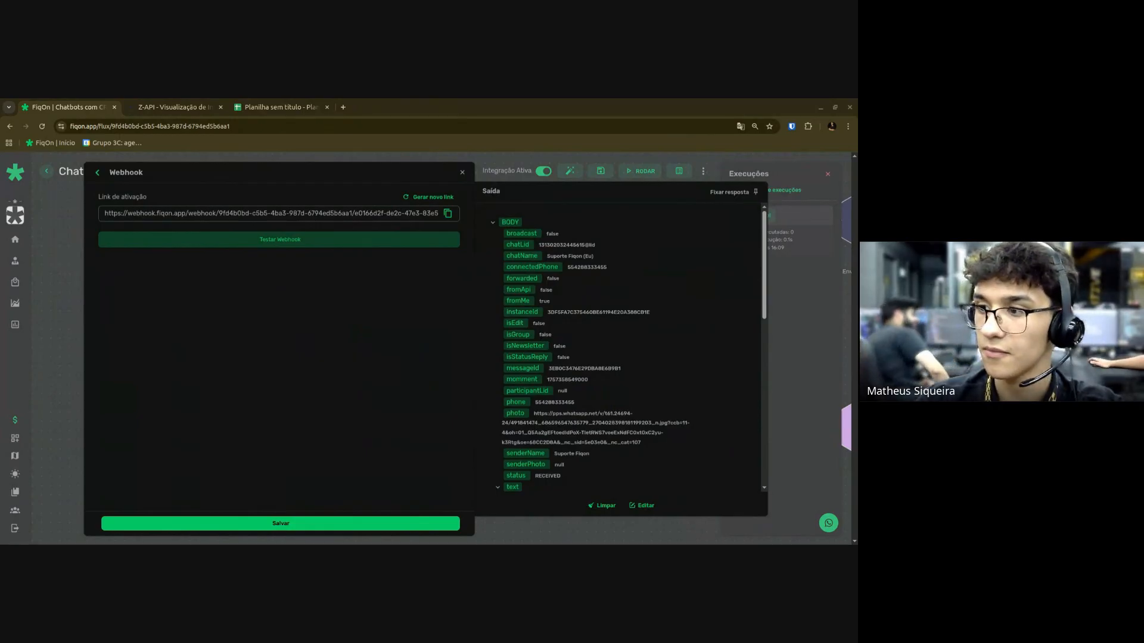
left_click(281, 523)
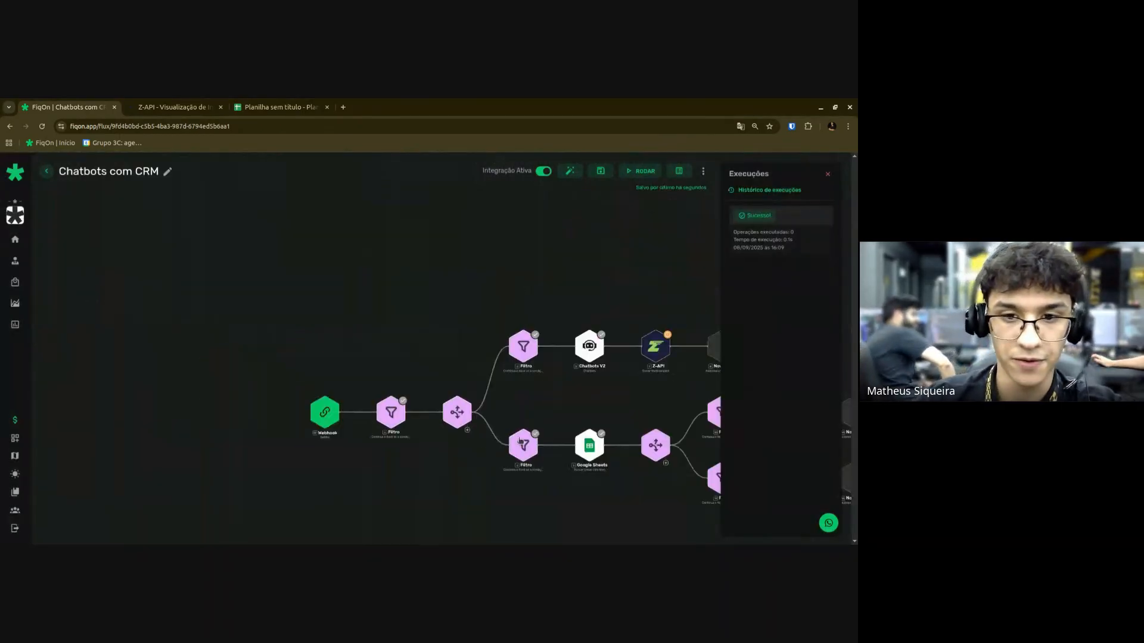
Start a test run of the Chatbots V2 step.
scroll(411, 413, "up", 4)
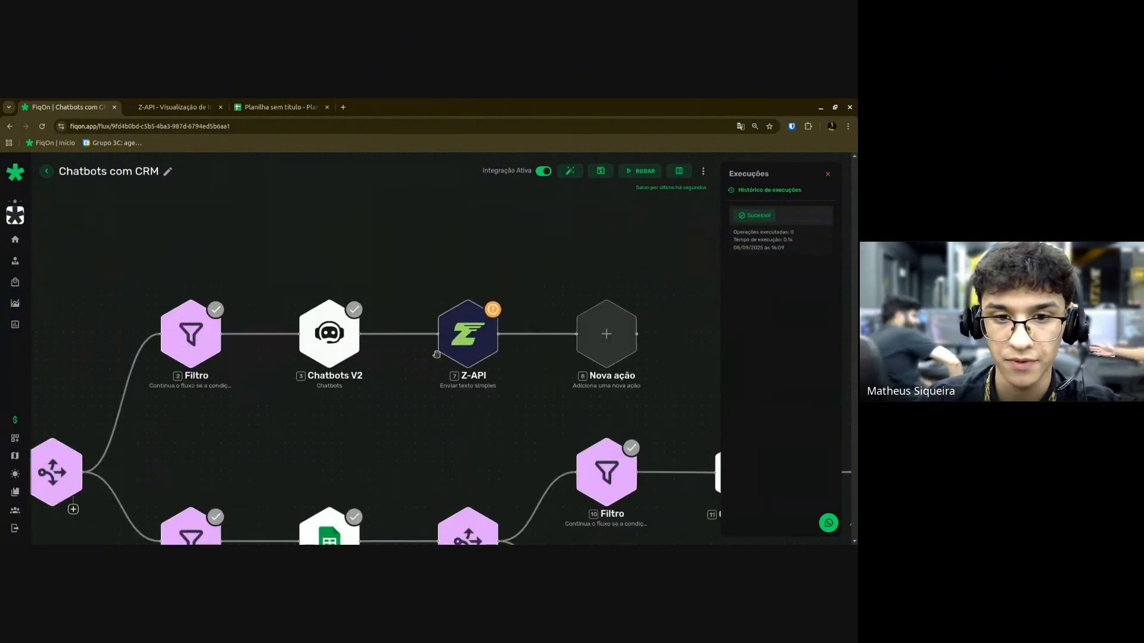
left_click(327, 331)
left_click(654, 369)
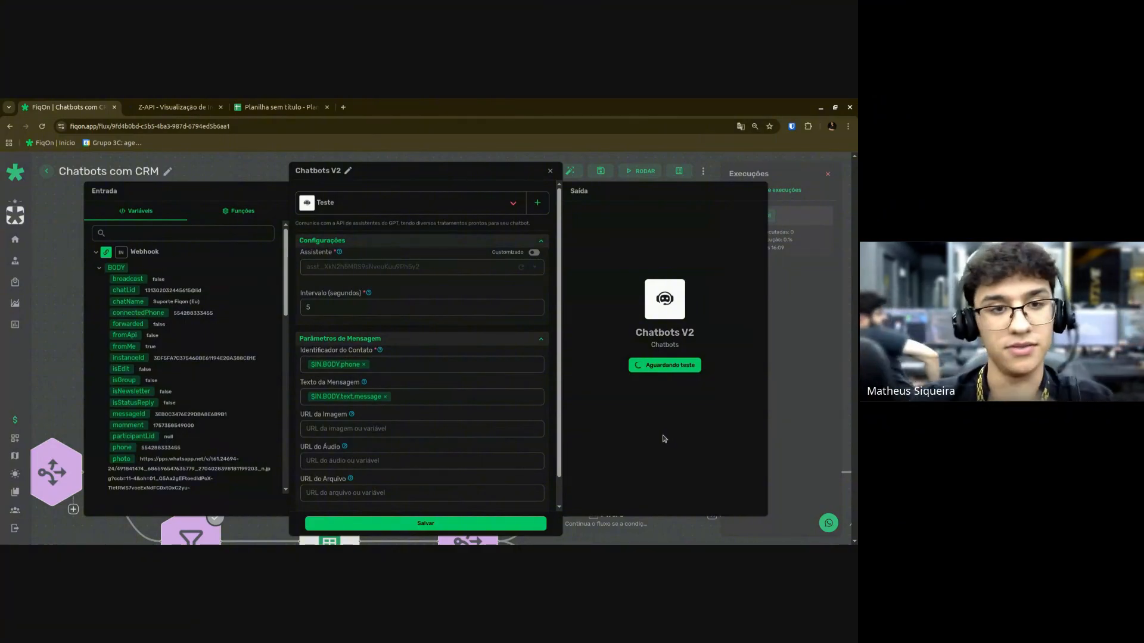
Rerun the Chatbots V2 test until it returns the assistant's reply, and save the step.
scroll(425, 417, "down", 1)
scroll(153, 373, "down", 10)
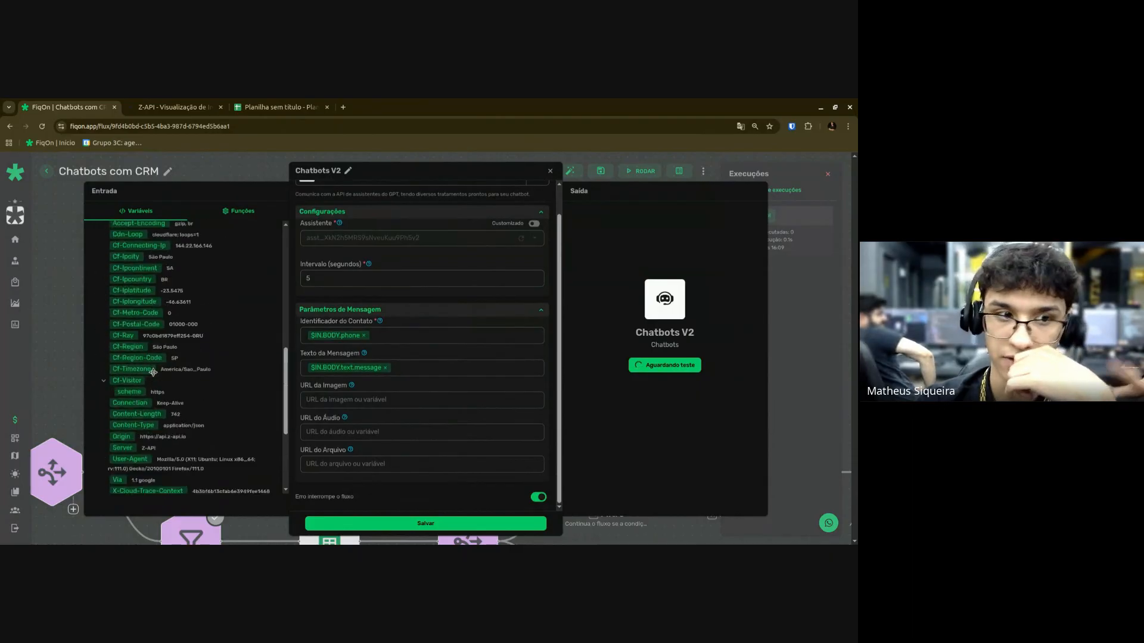
scroll(153, 372, "up", 10)
left_click(149, 252)
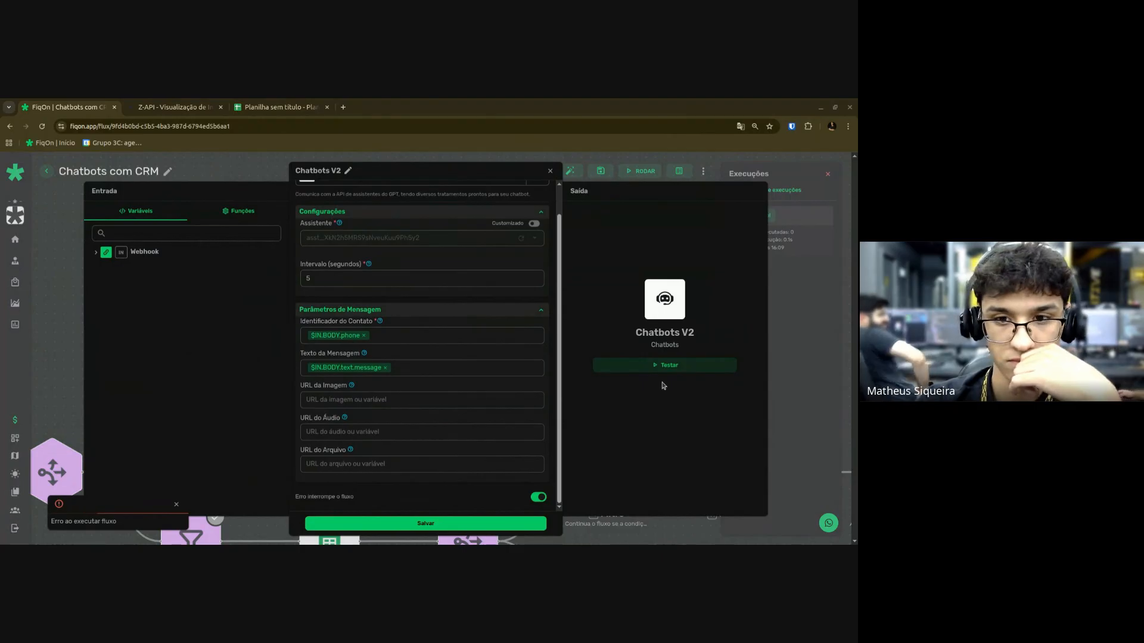
left_click(665, 365)
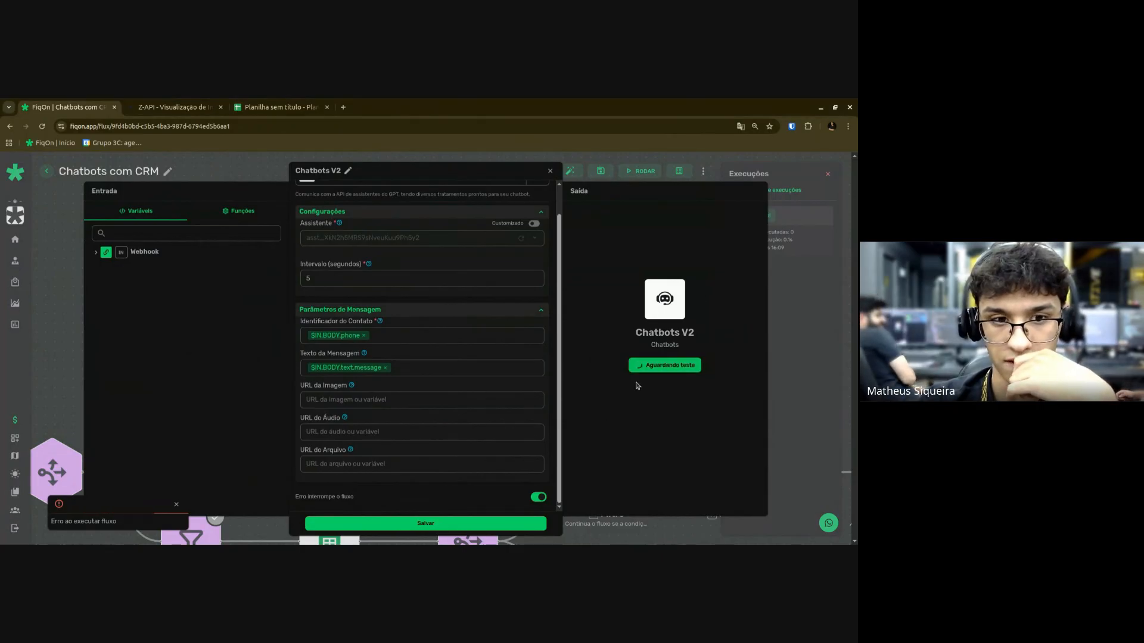
scroll(455, 420, "up", 2)
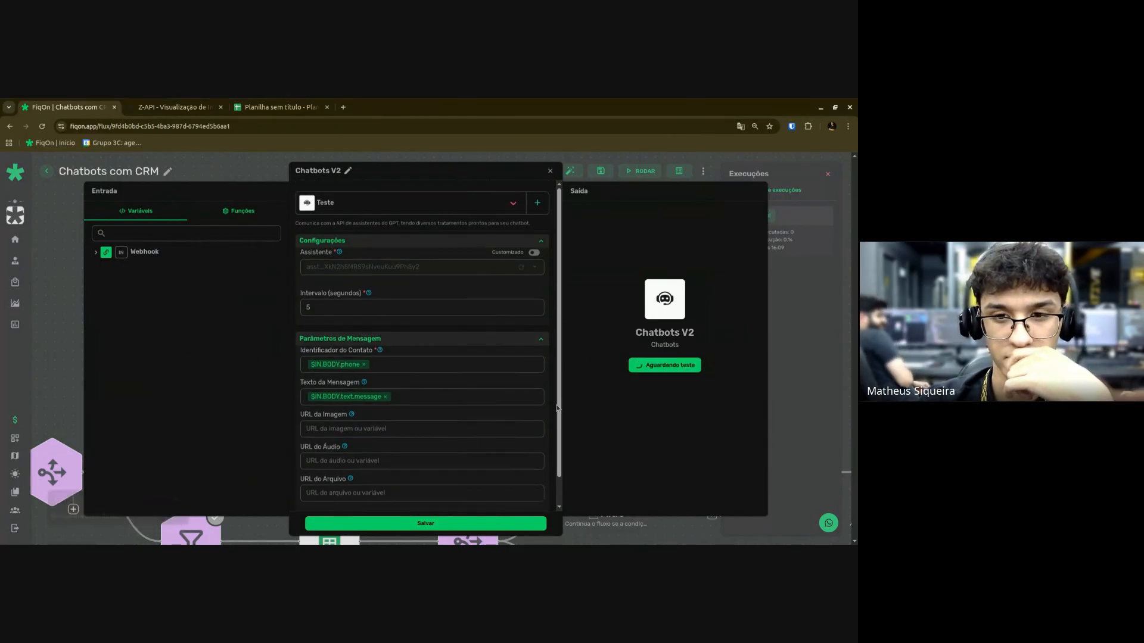
left_click(452, 530)
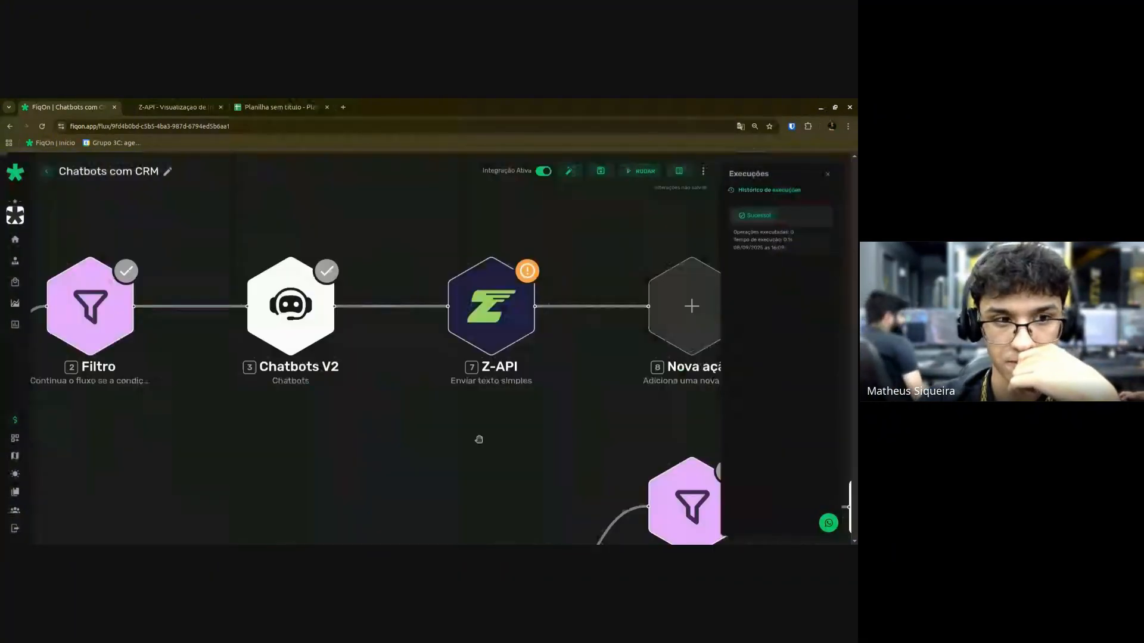
Reopen Chatbots V2 to check its result output and save it again.
left_click_drag(479, 439, 523, 443)
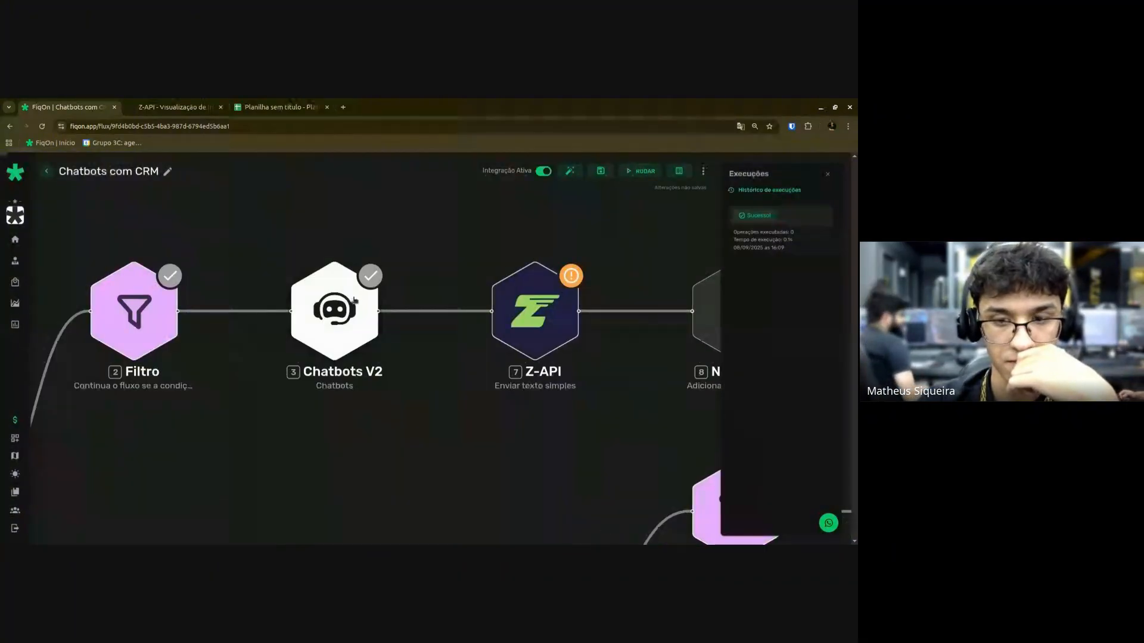
left_click(336, 312)
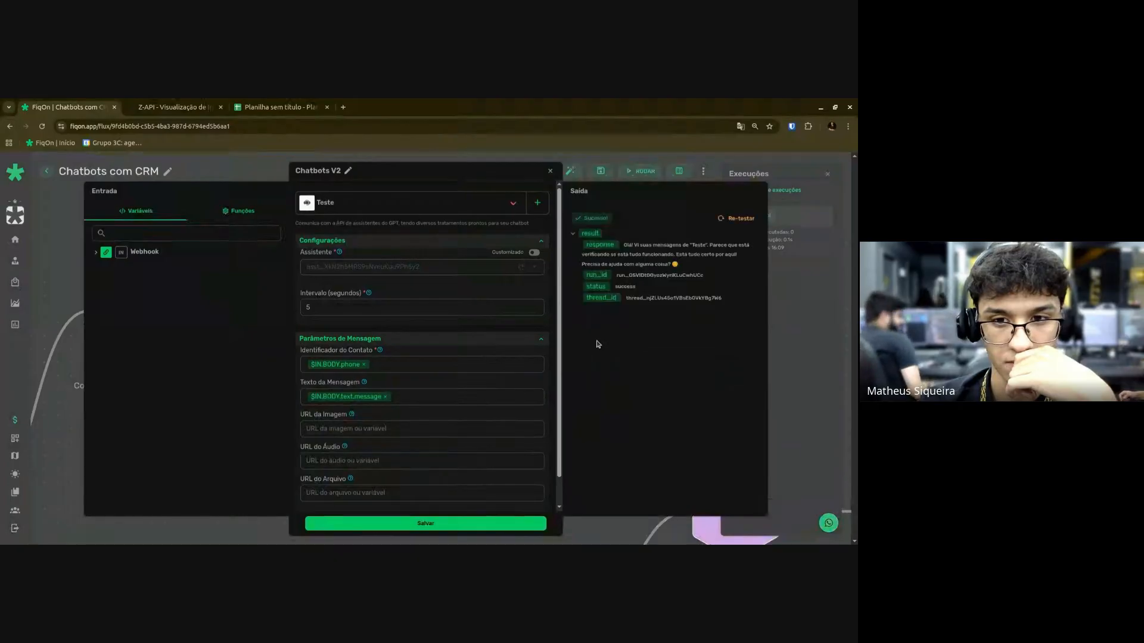
left_click(424, 529)
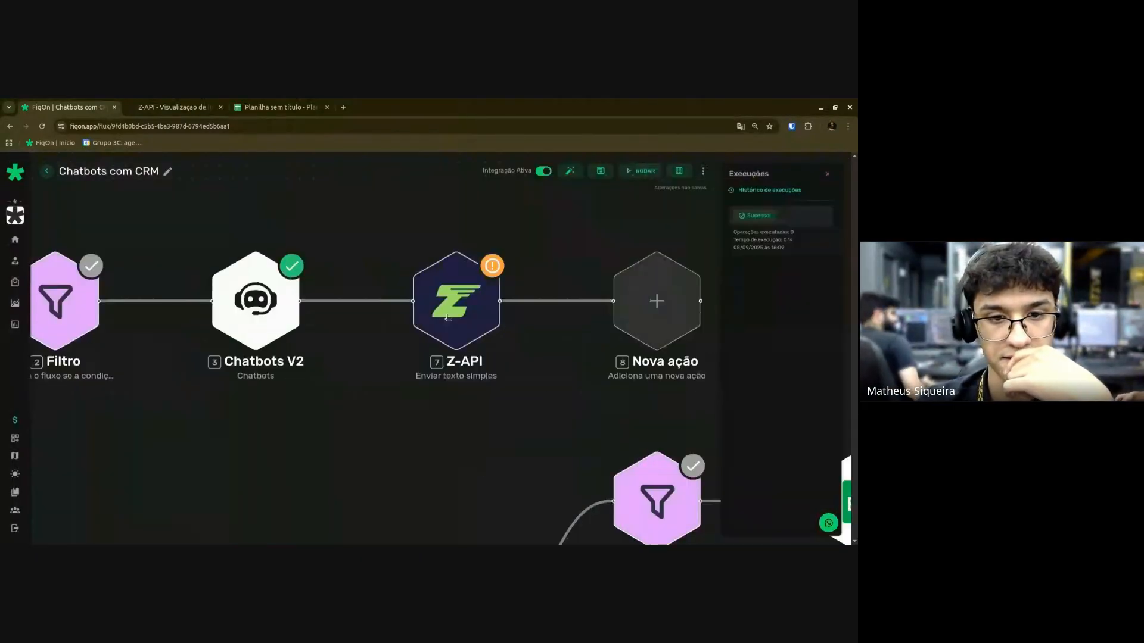
left_click(448, 317)
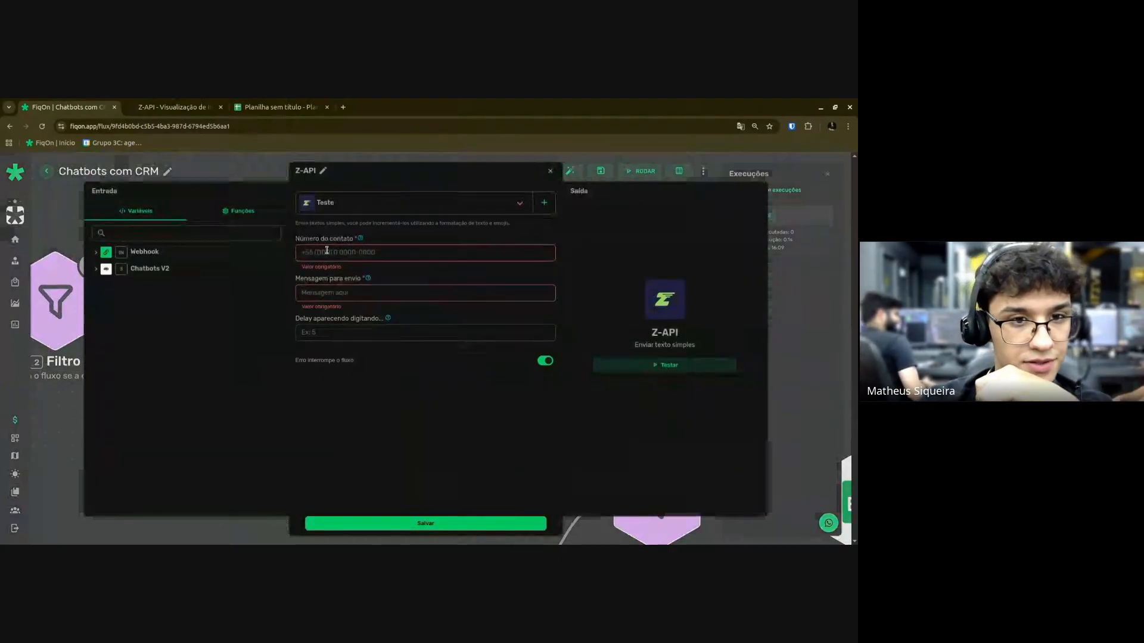
Map $3.result.response into Mensagem para envio and $IN.BODY.phone into Número do contato, then save.
left_click(134, 251)
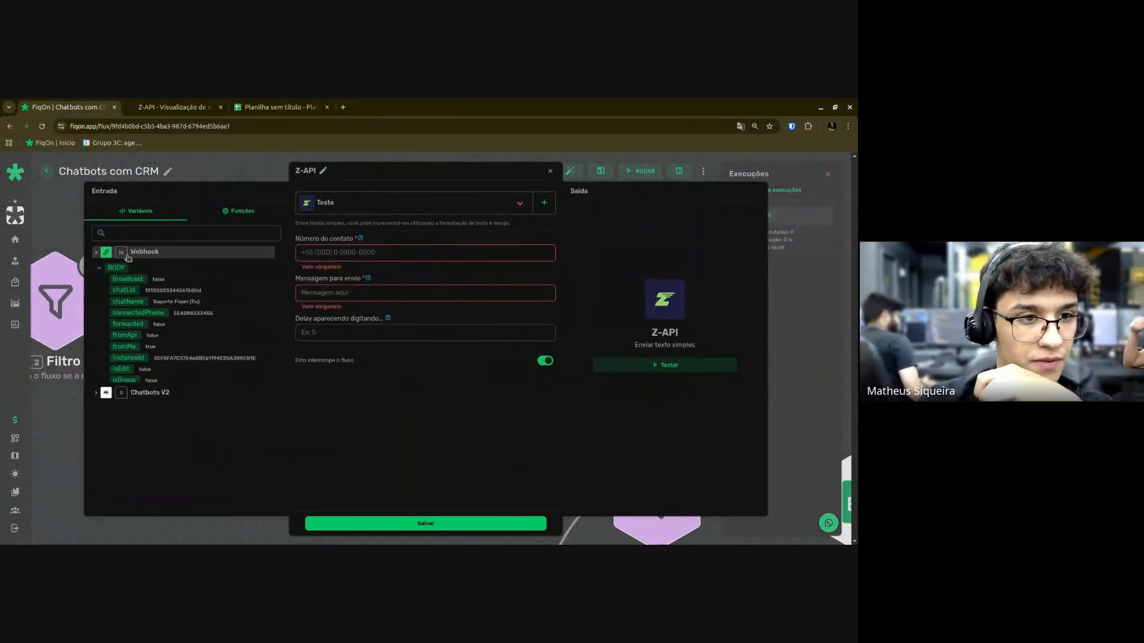
left_click(134, 252)
left_click(134, 271)
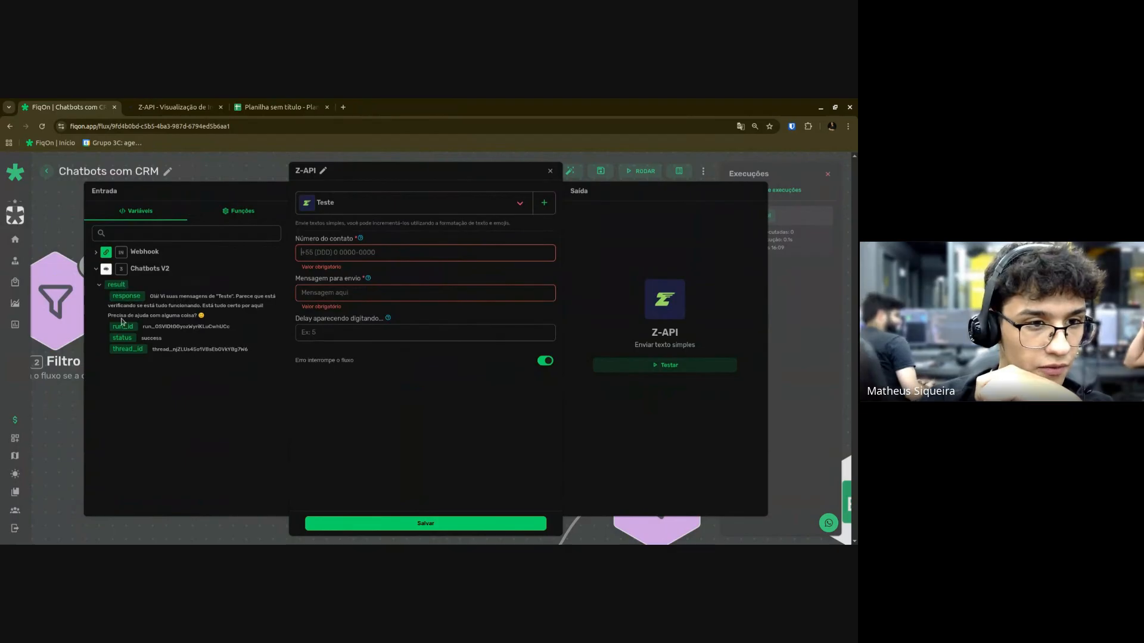
left_click(337, 287)
left_click_drag(337, 286, 337, 290)
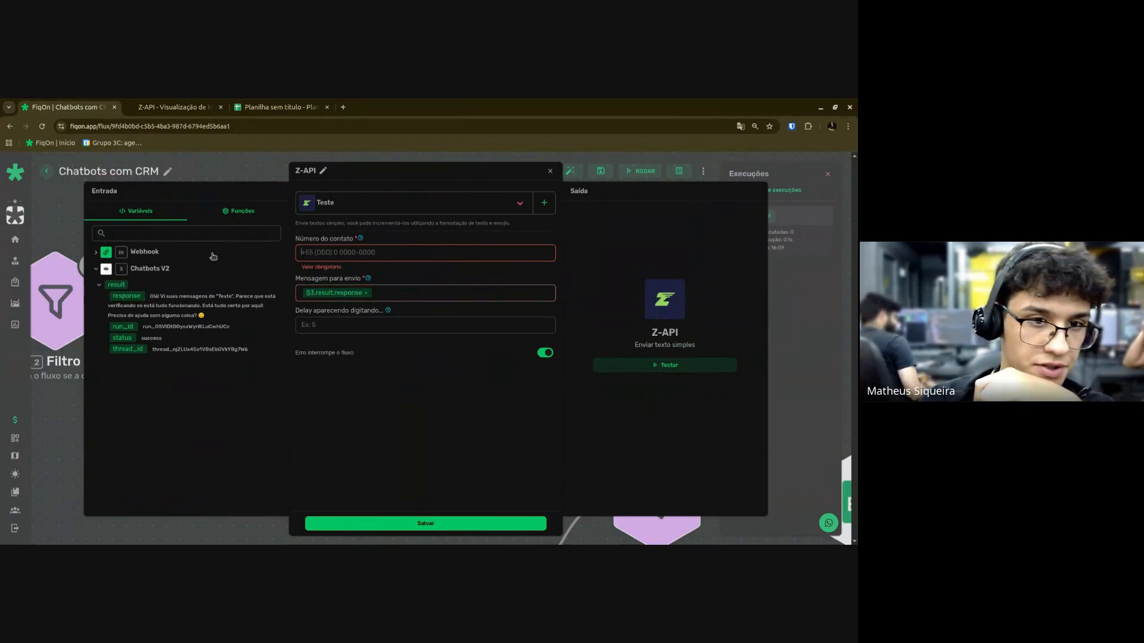
left_click(153, 254)
scroll(131, 324, "down", 3)
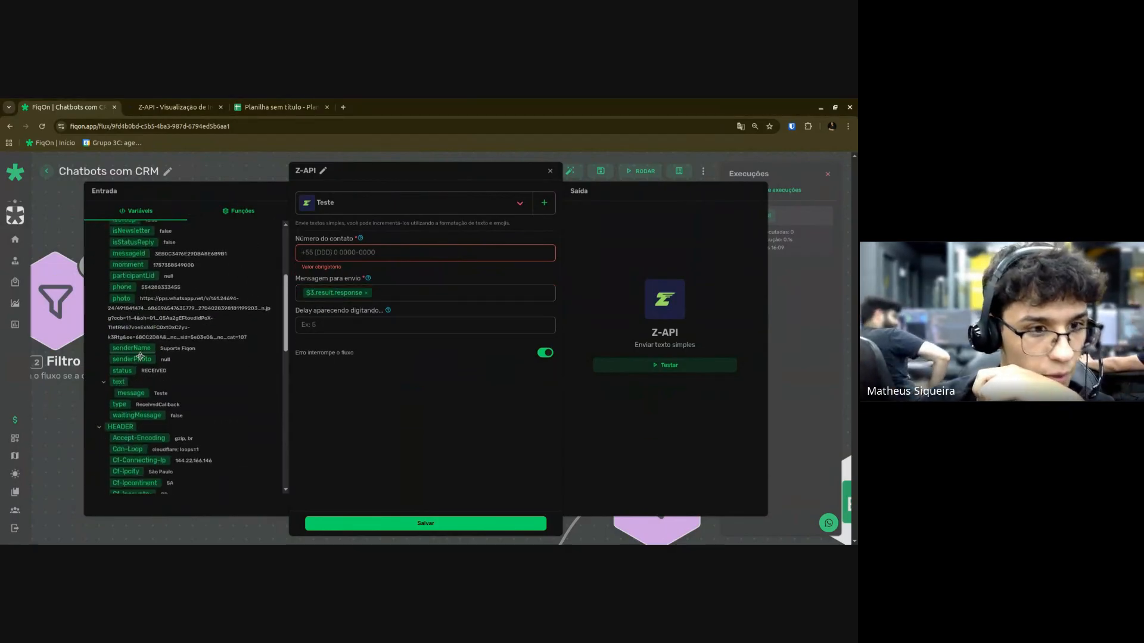
scroll(131, 346, "up", 3)
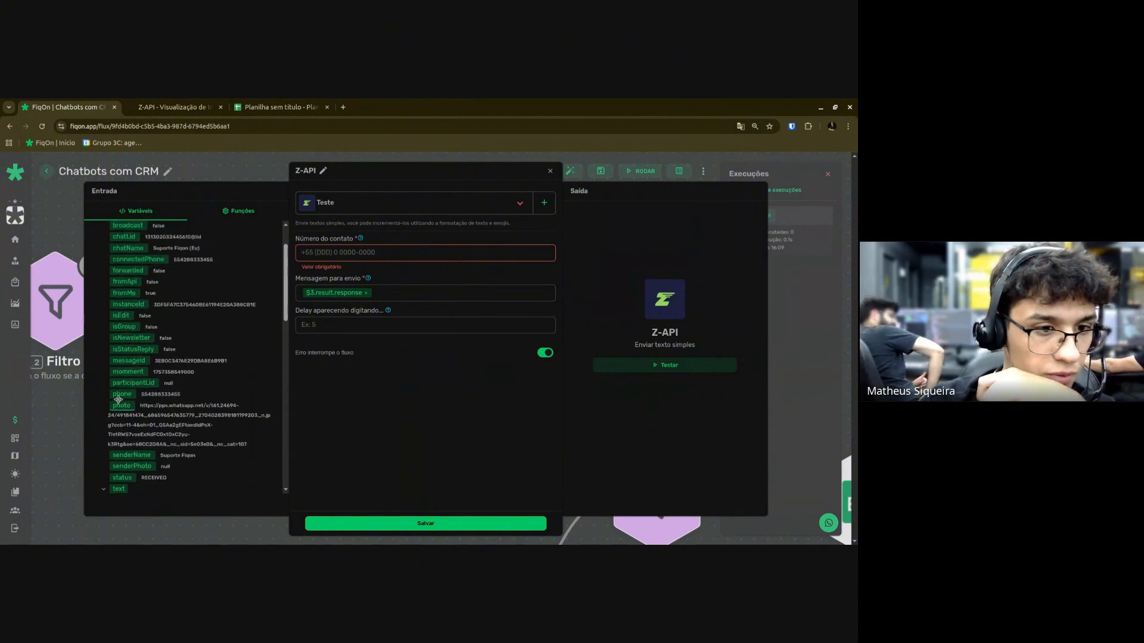
left_click_drag(122, 394, 322, 253)
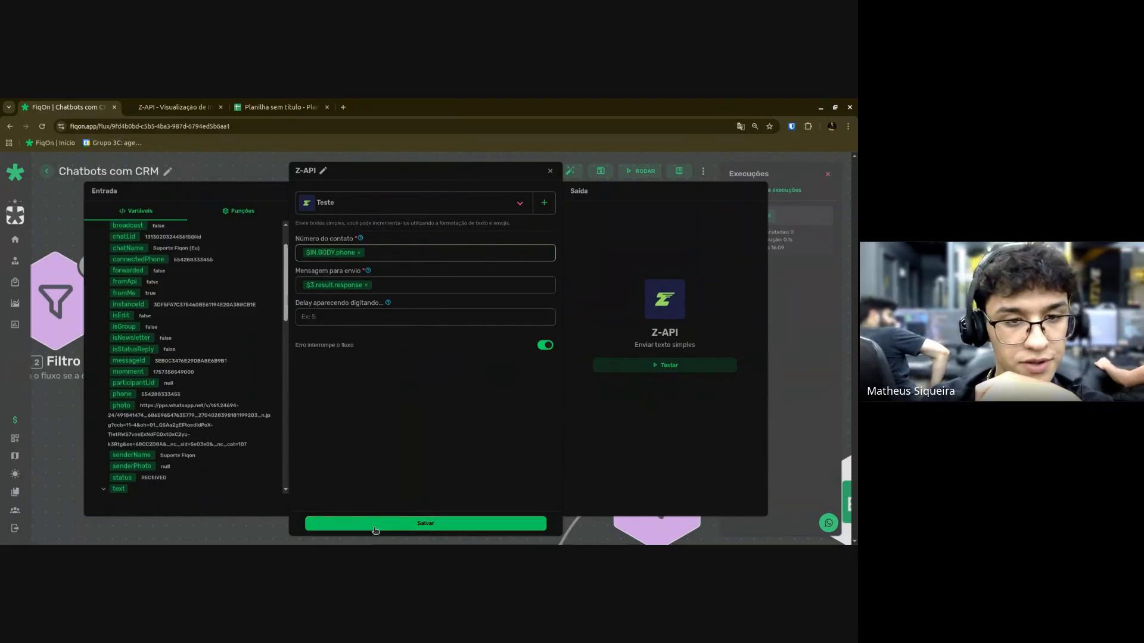
left_click(426, 524)
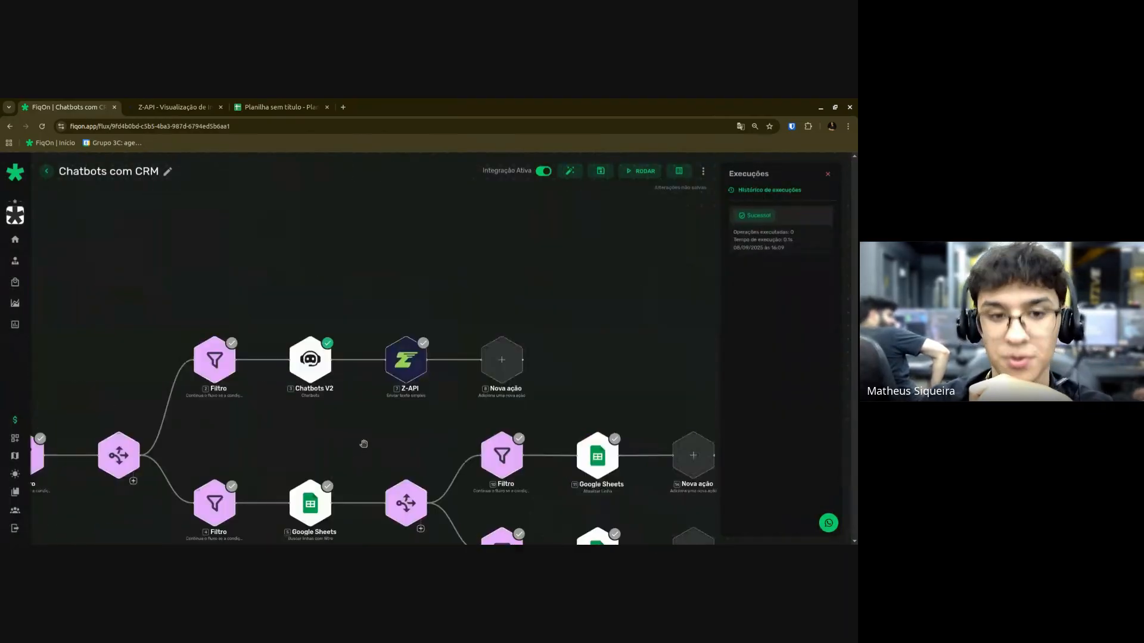
left_click(602, 169)
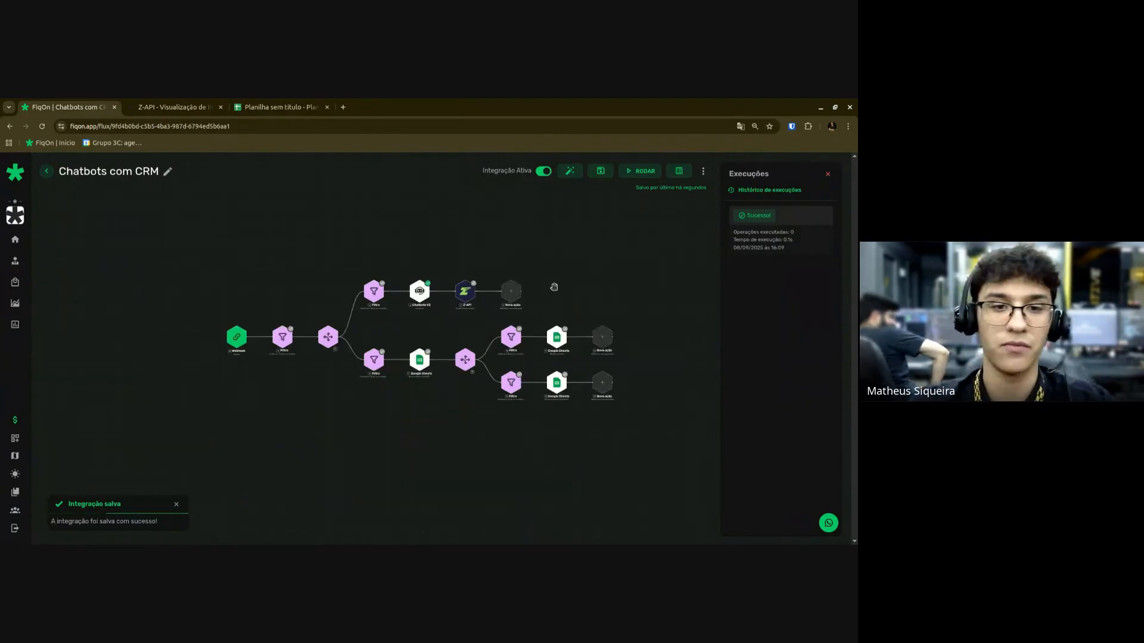
scroll(542, 299, "up", 3)
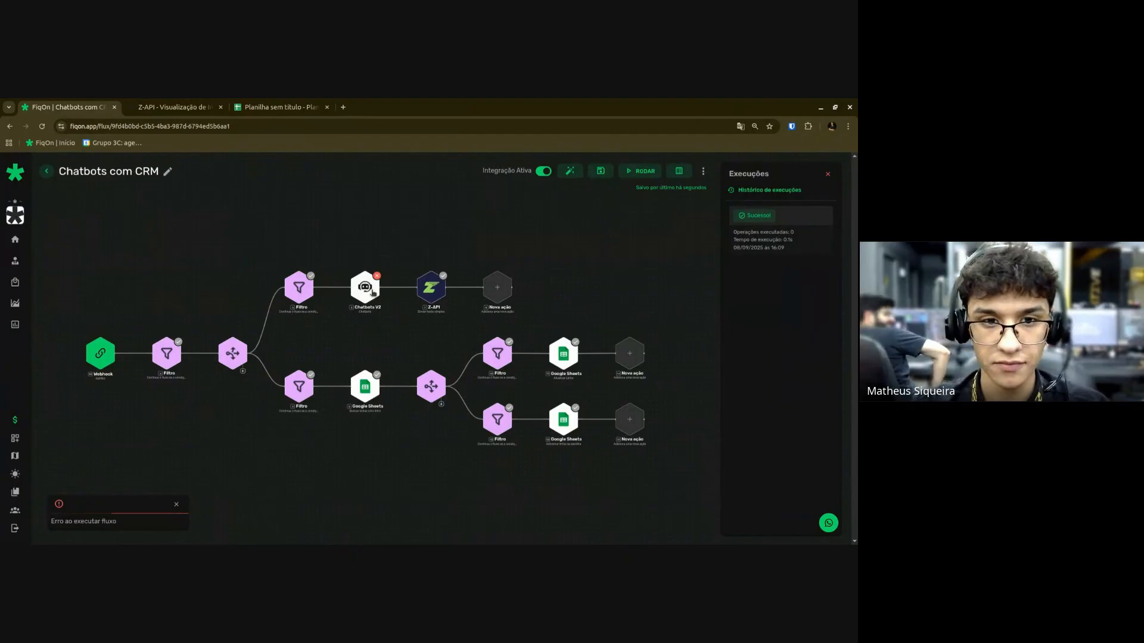
left_click(372, 293)
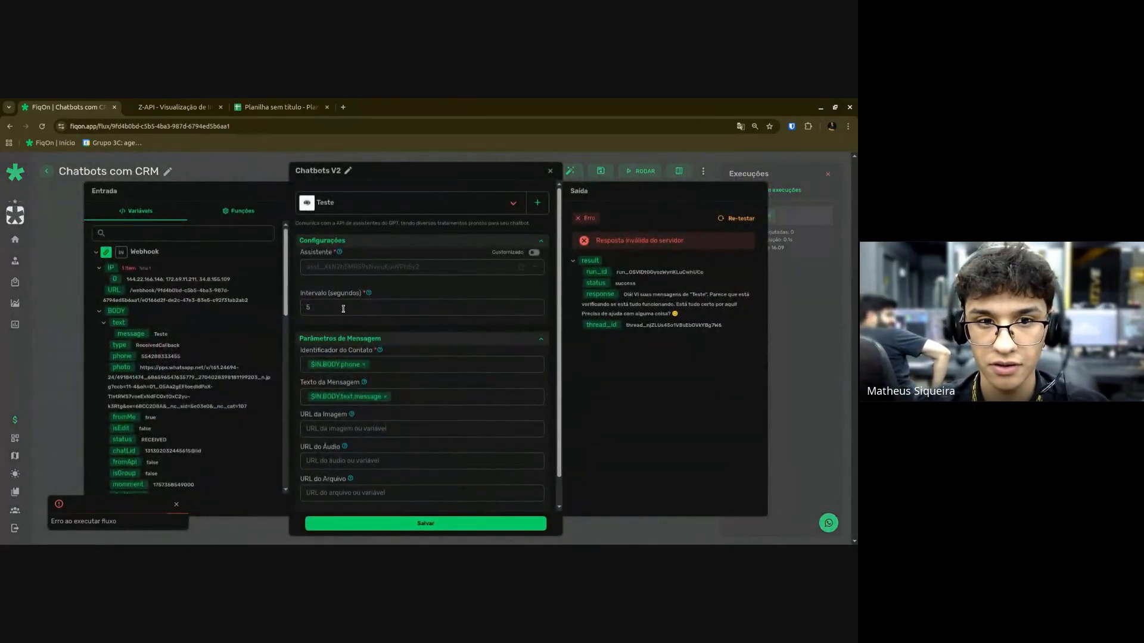
left_click(346, 523)
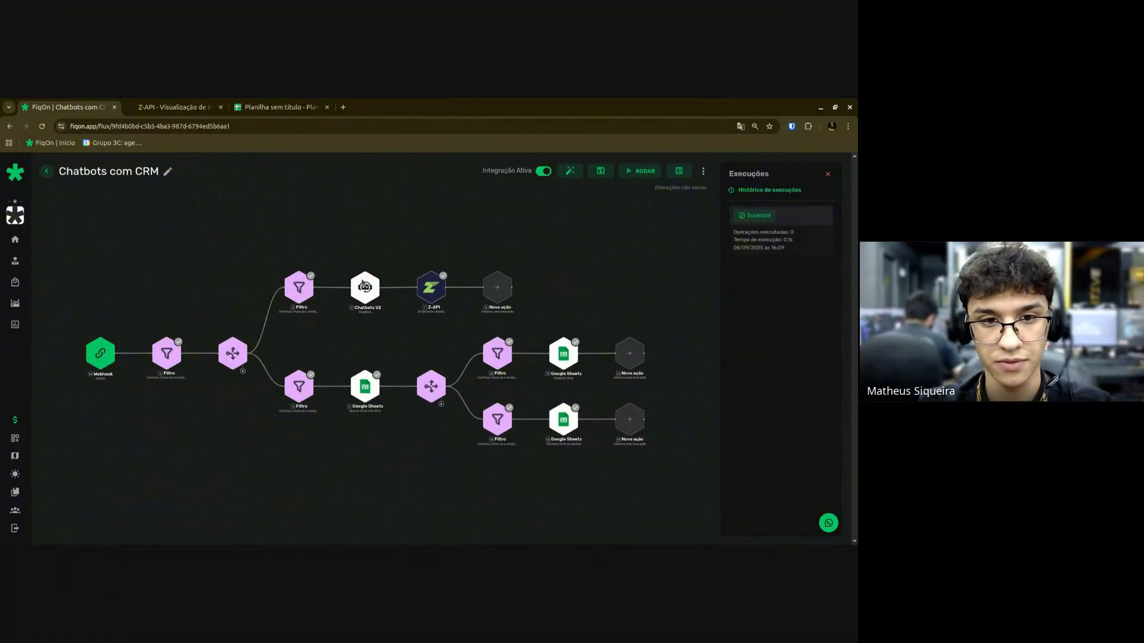
left_click(364, 286)
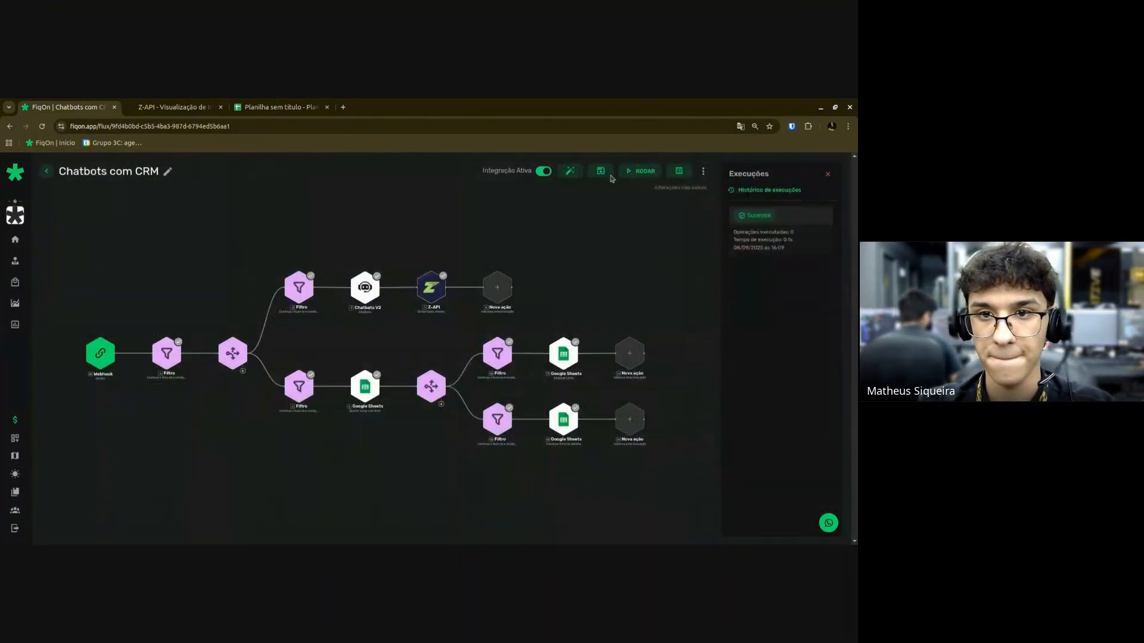
left_click(608, 174)
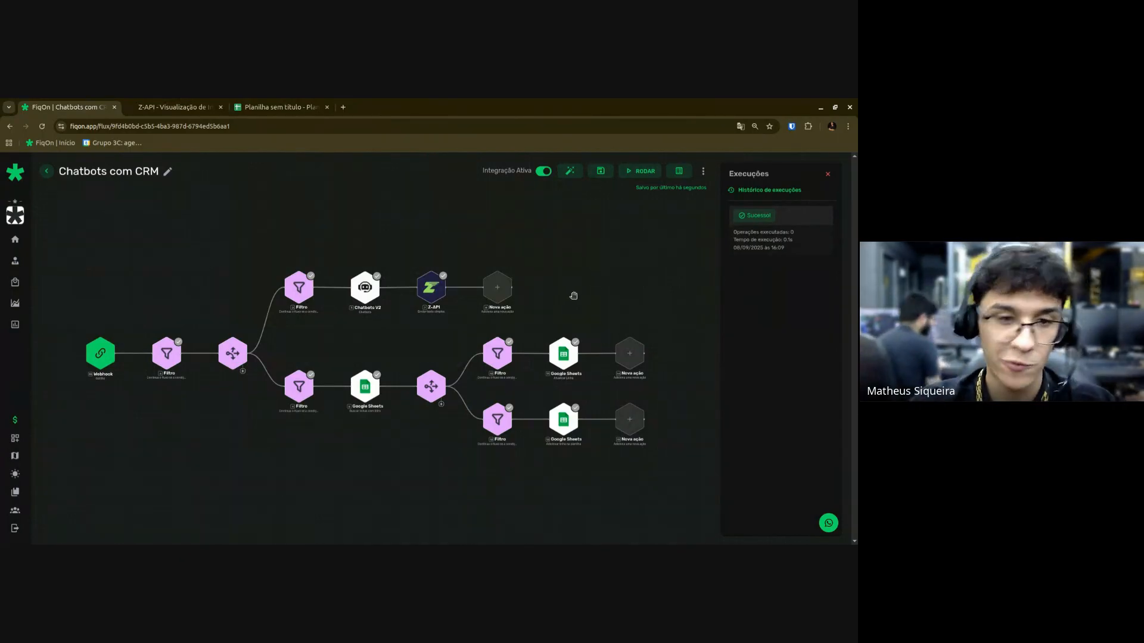
scroll(324, 431, "up", 3)
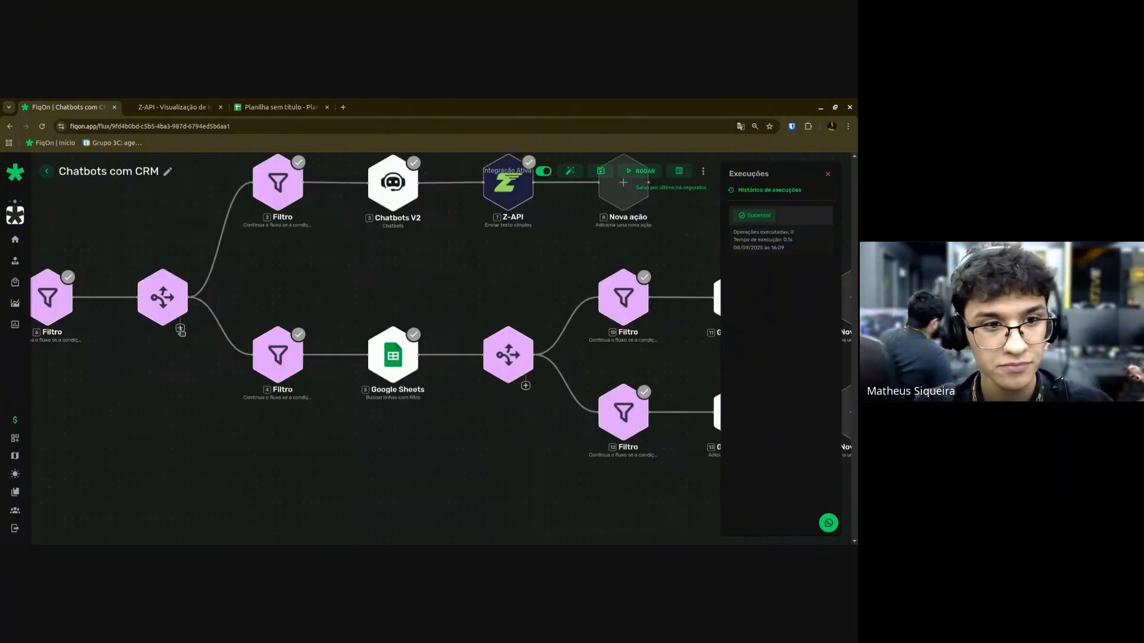
scroll(372, 309, "down", 5)
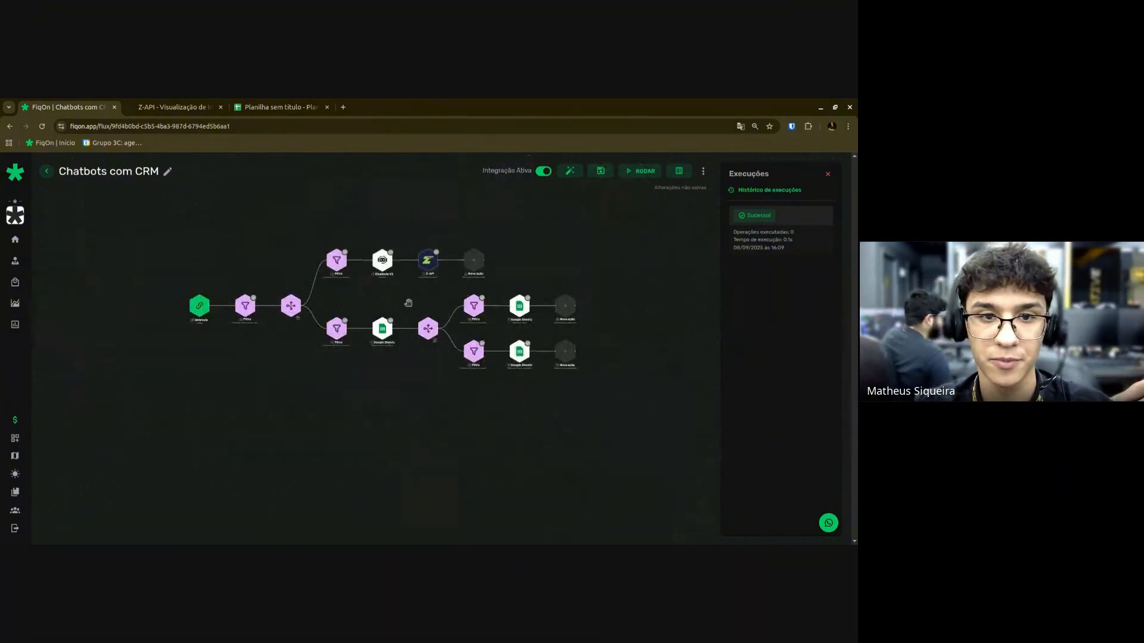
scroll(367, 318, "up", 4)
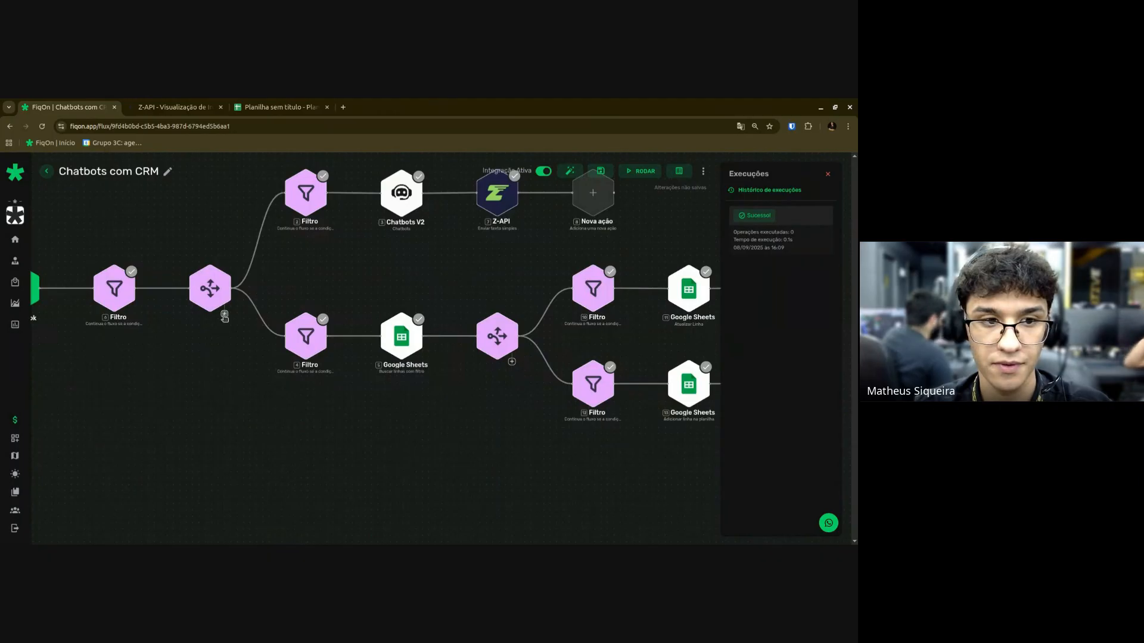
Add a third branch to the first router and auto-arrange the flow around it.
left_click_drag(216, 298, 174, 314)
left_click(570, 172)
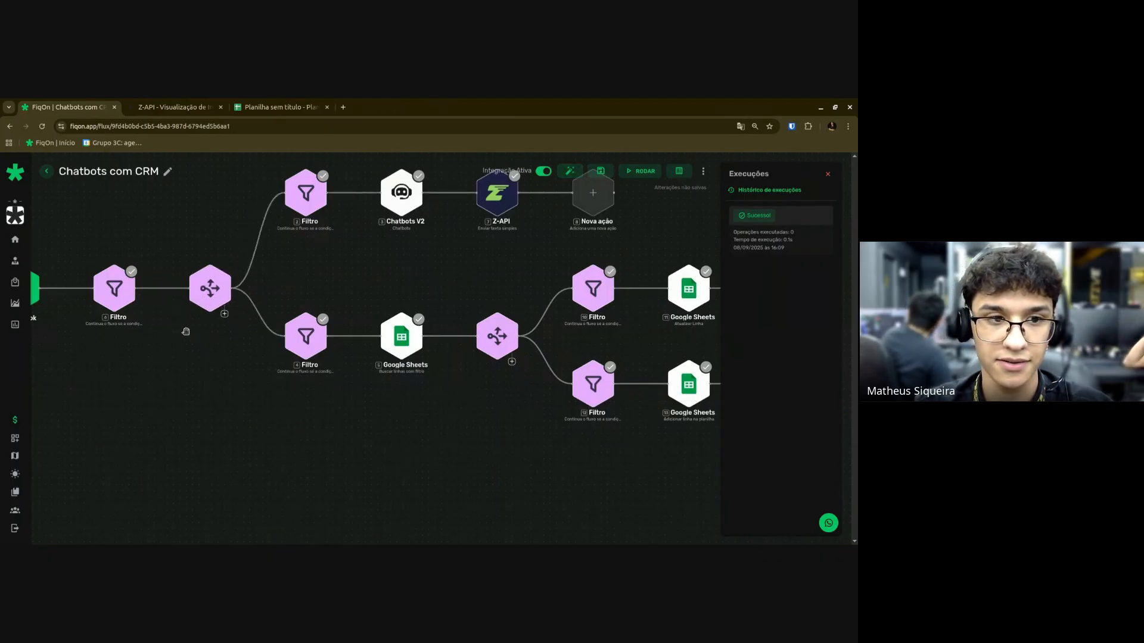
left_click(224, 314)
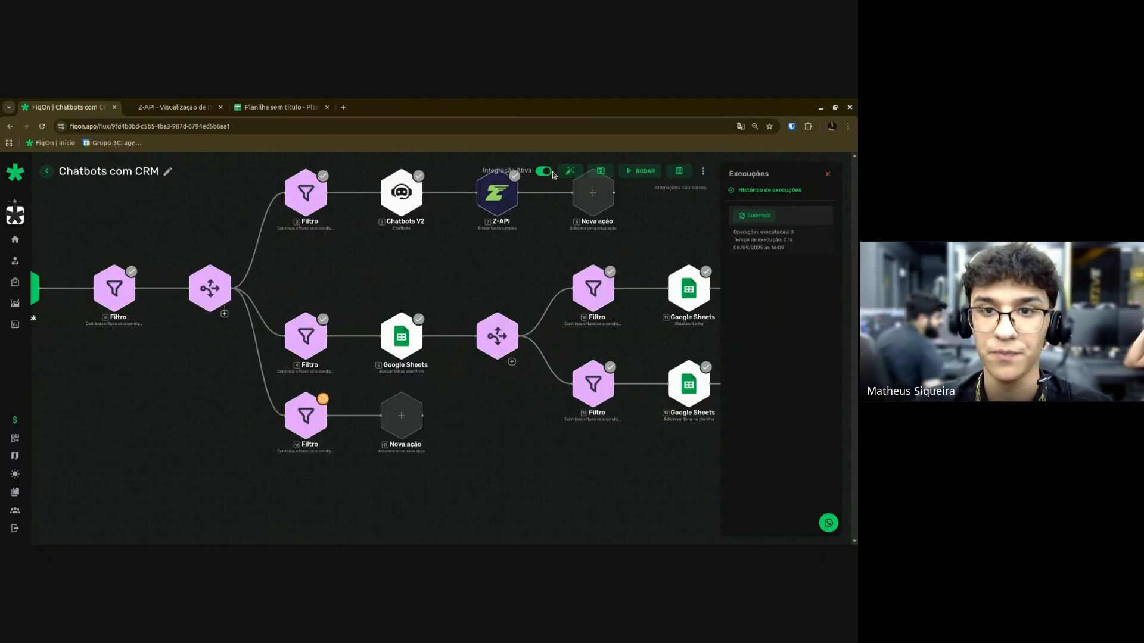
left_click(570, 172)
scroll(417, 393, "up", 3)
left_click_drag(421, 378, 473, 365)
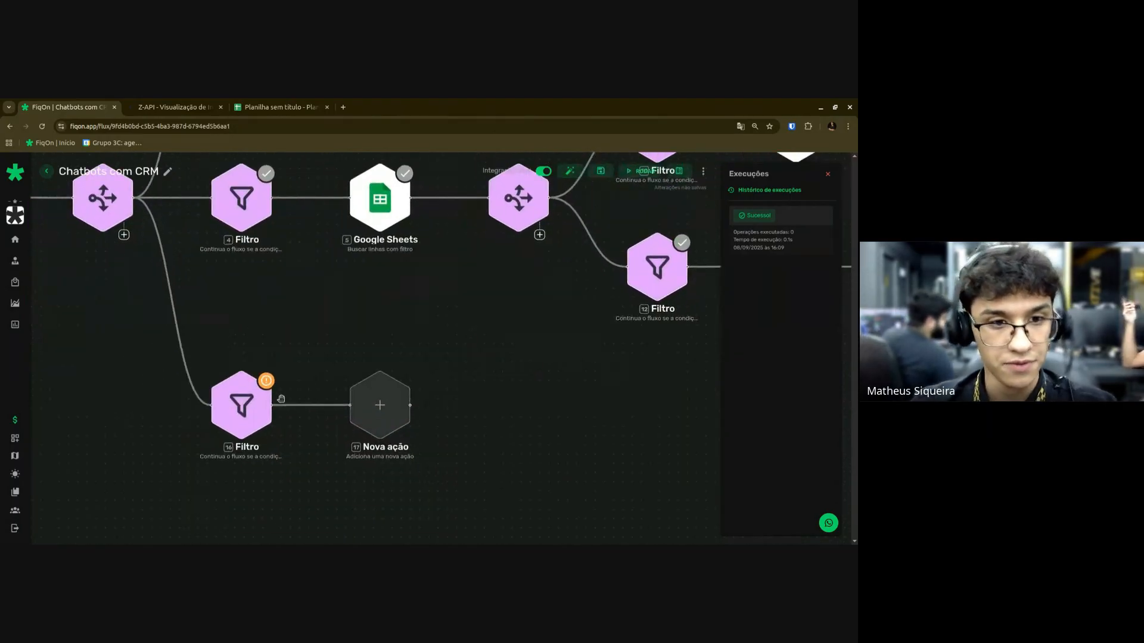
Set Filtro 16 to continue only when $IN.BODY.text.message exists, and save it.
left_click(269, 398)
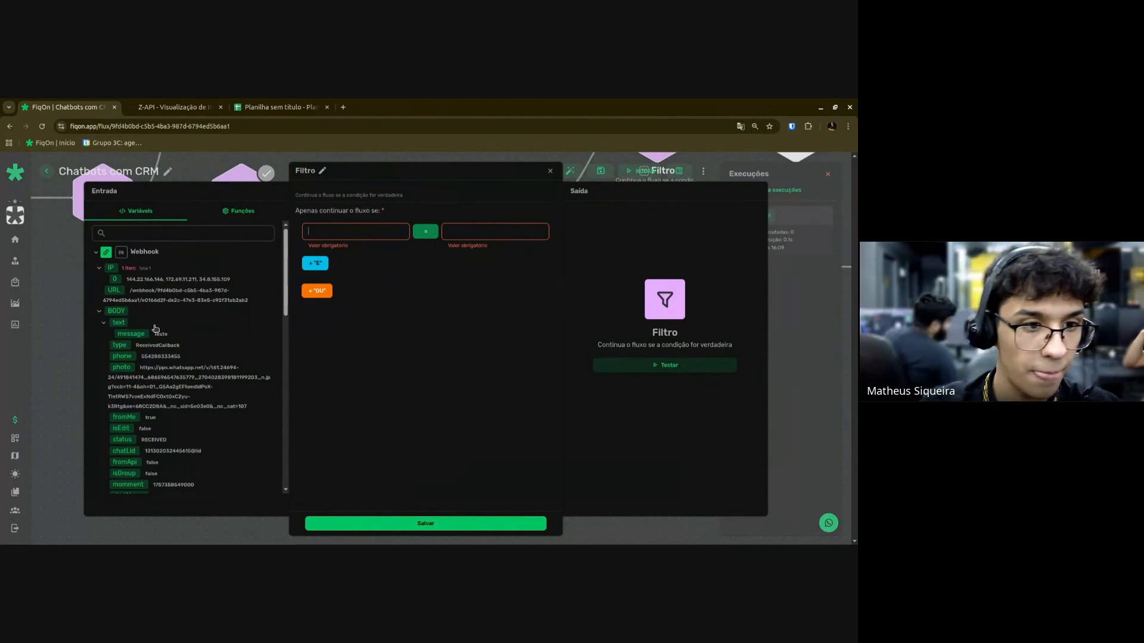
left_click_drag(127, 328, 413, 233)
left_click(426, 231)
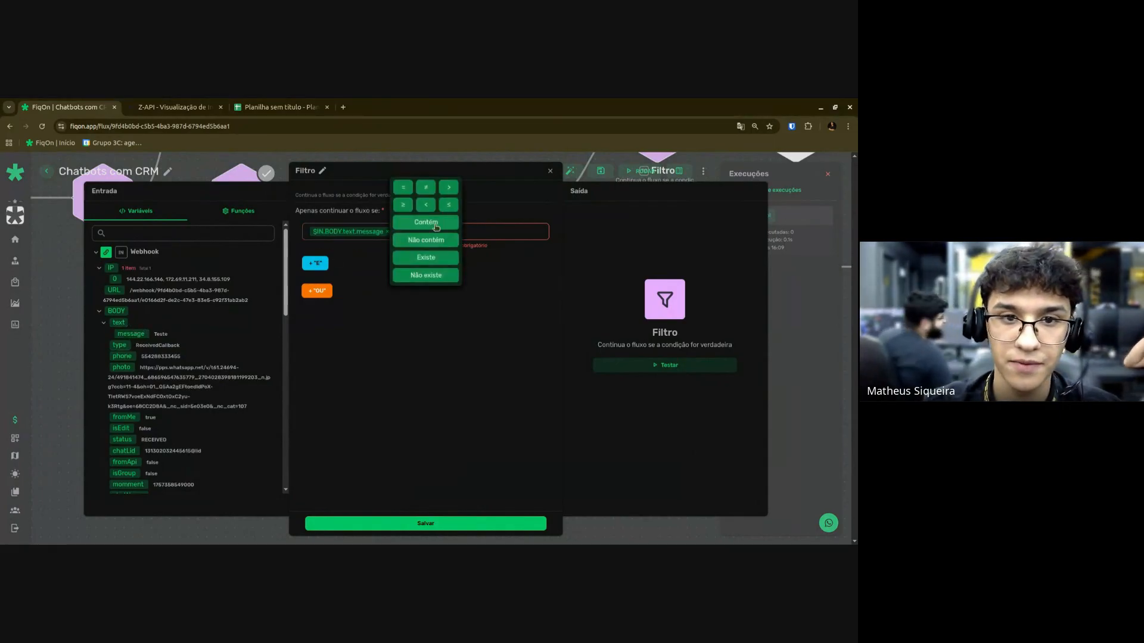
left_click(420, 258)
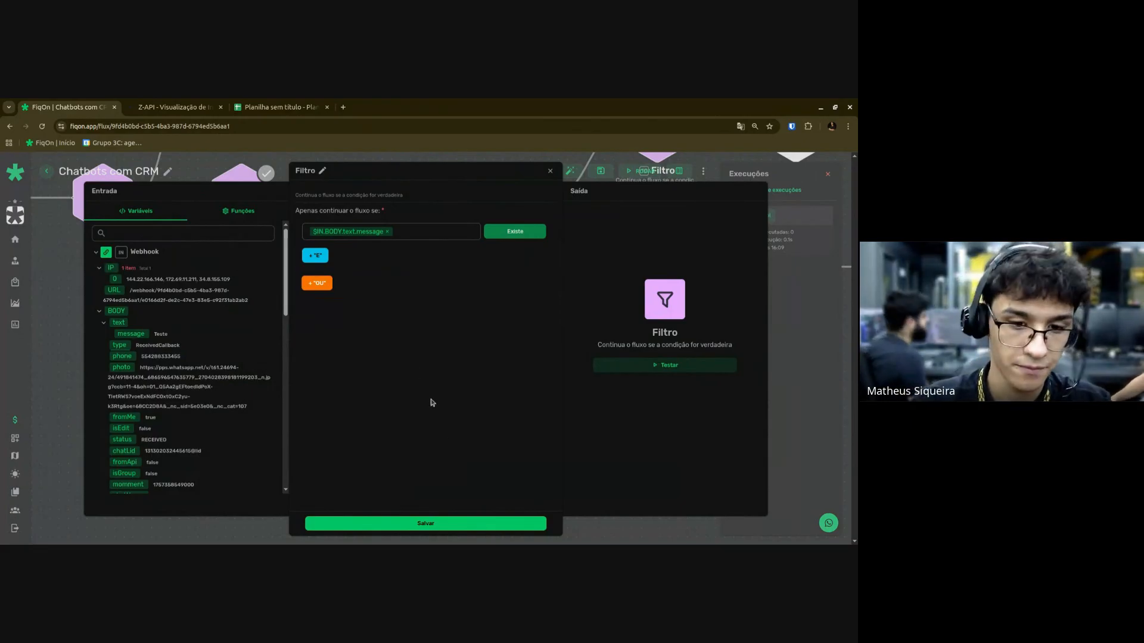
left_click(424, 524)
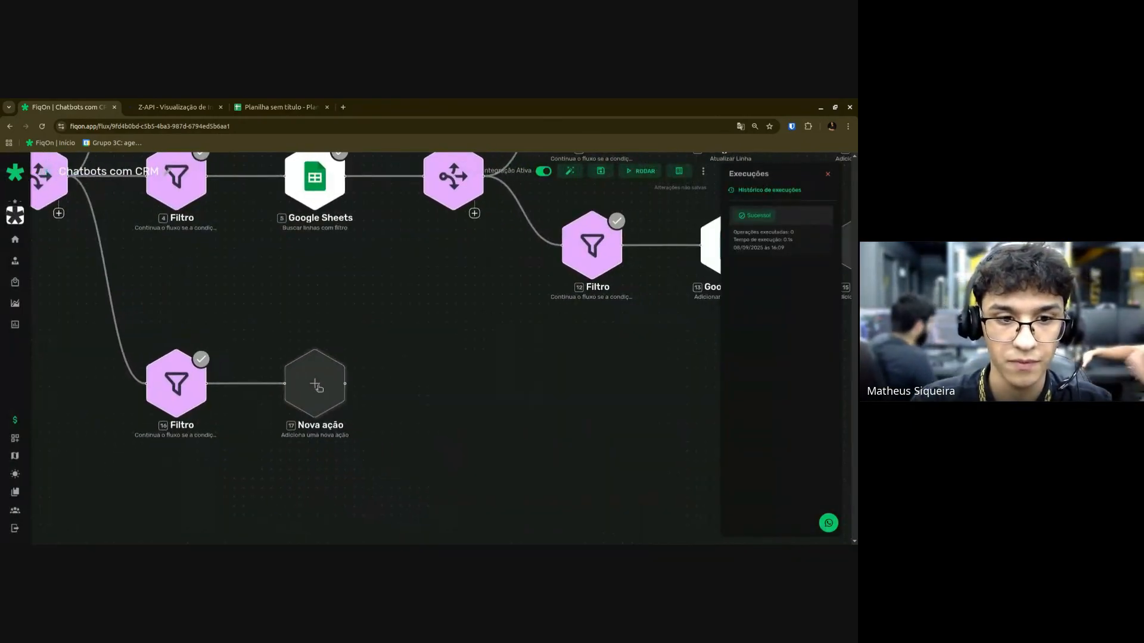
Add Google Sheets 'Buscar linhas com filtro' after Filtro 16, then bring up the Planilha sem título tab.
left_click(319, 388)
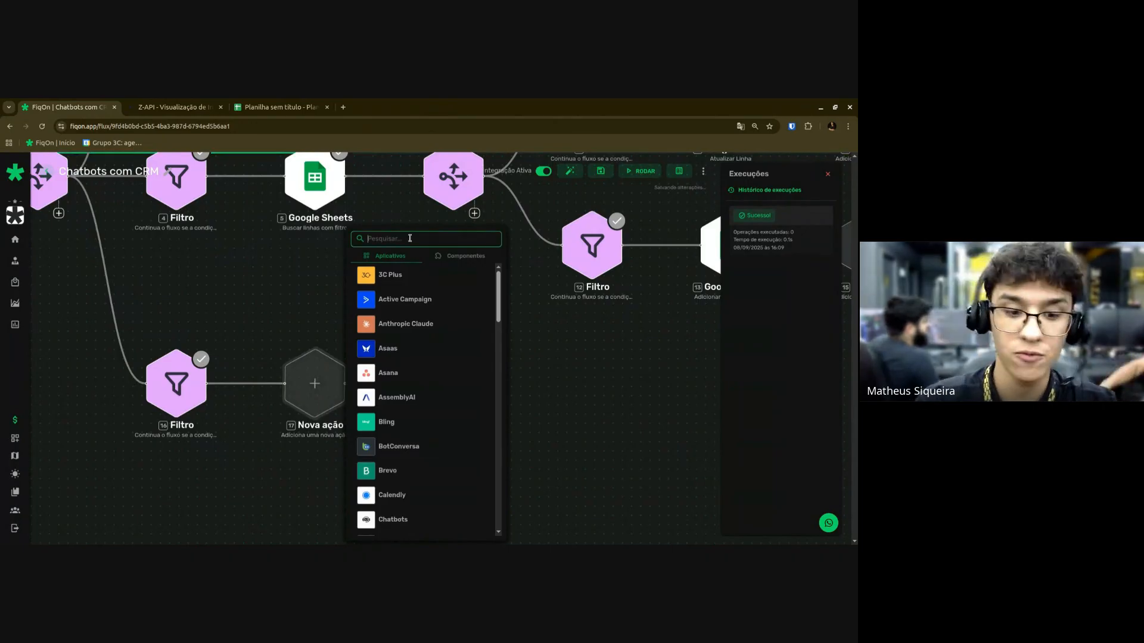
type("Google")
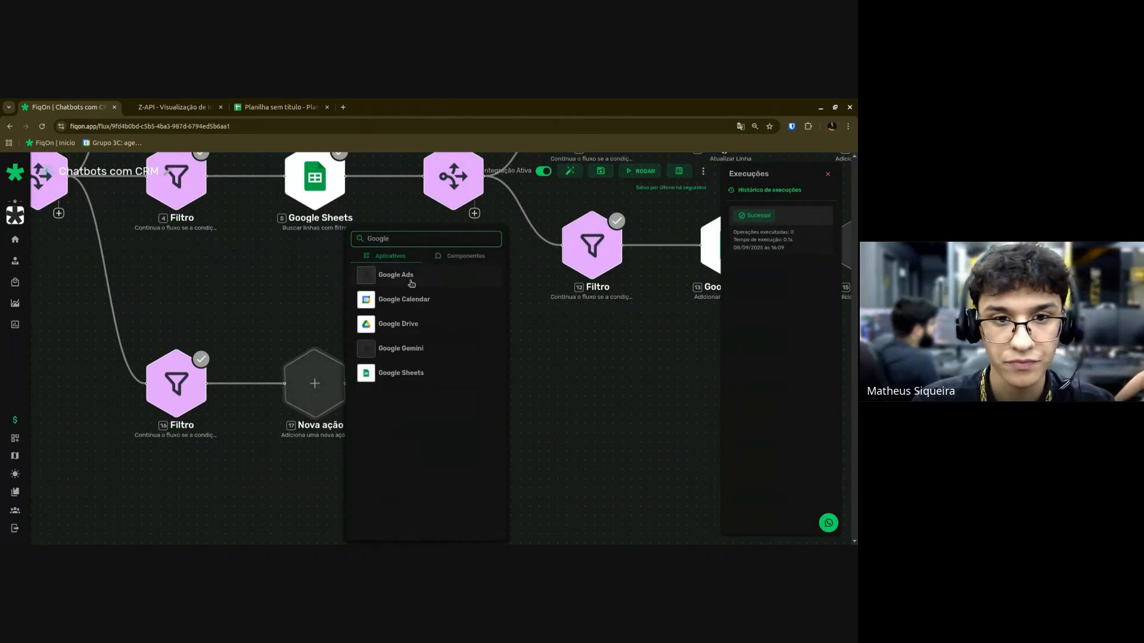
left_click(390, 372)
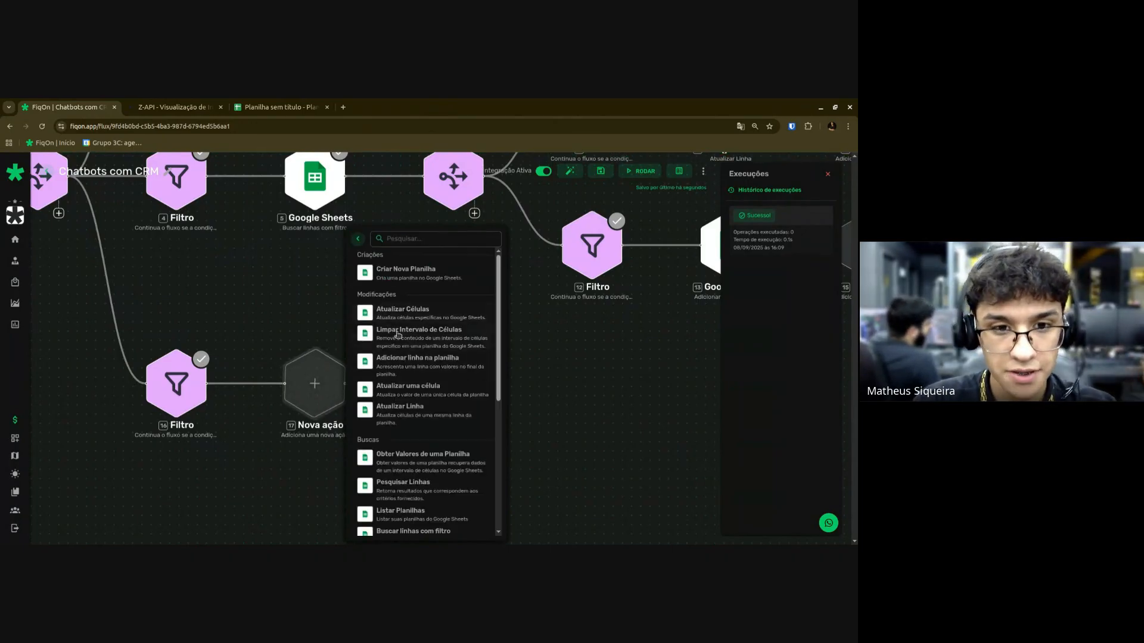
scroll(411, 364, "down", 4)
left_click(423, 373)
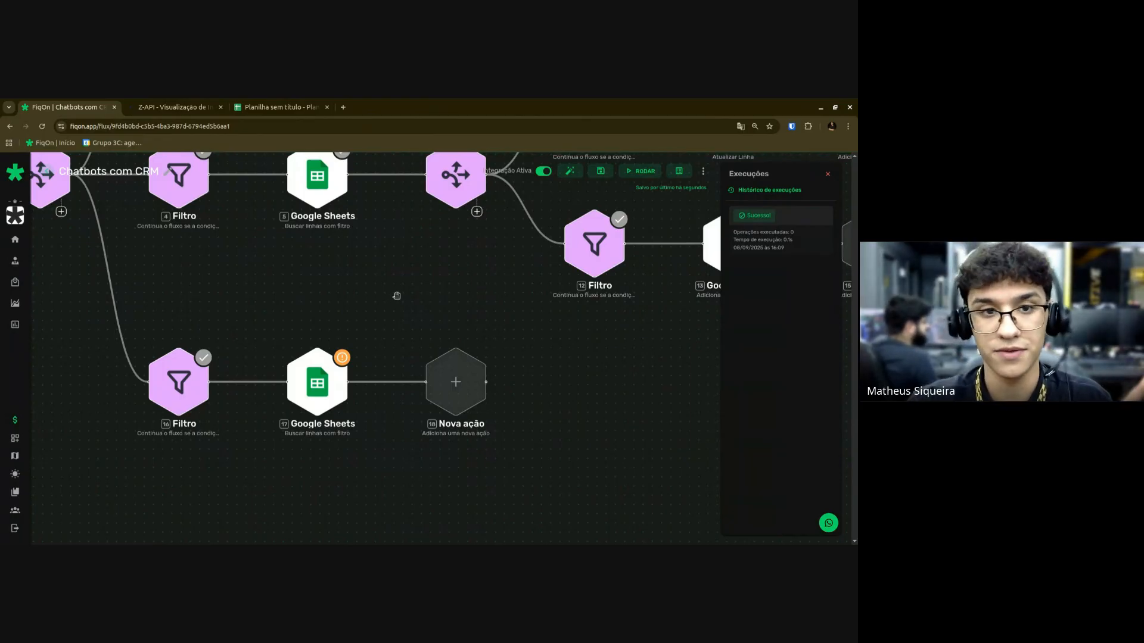
scroll(397, 296, "down", 5)
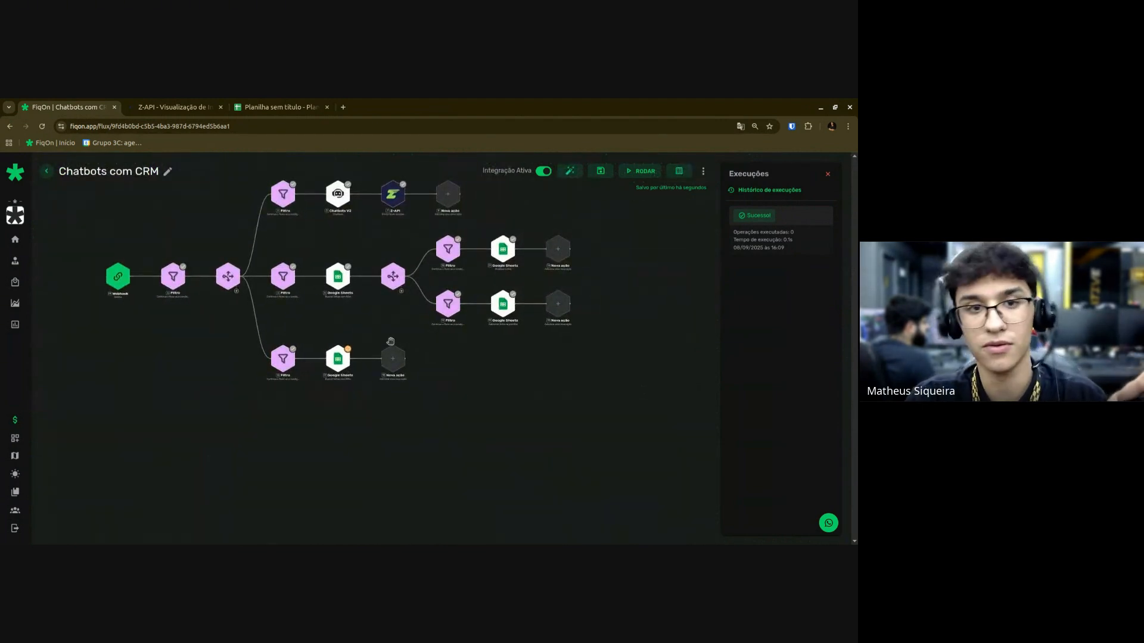
scroll(358, 355, "up", 3)
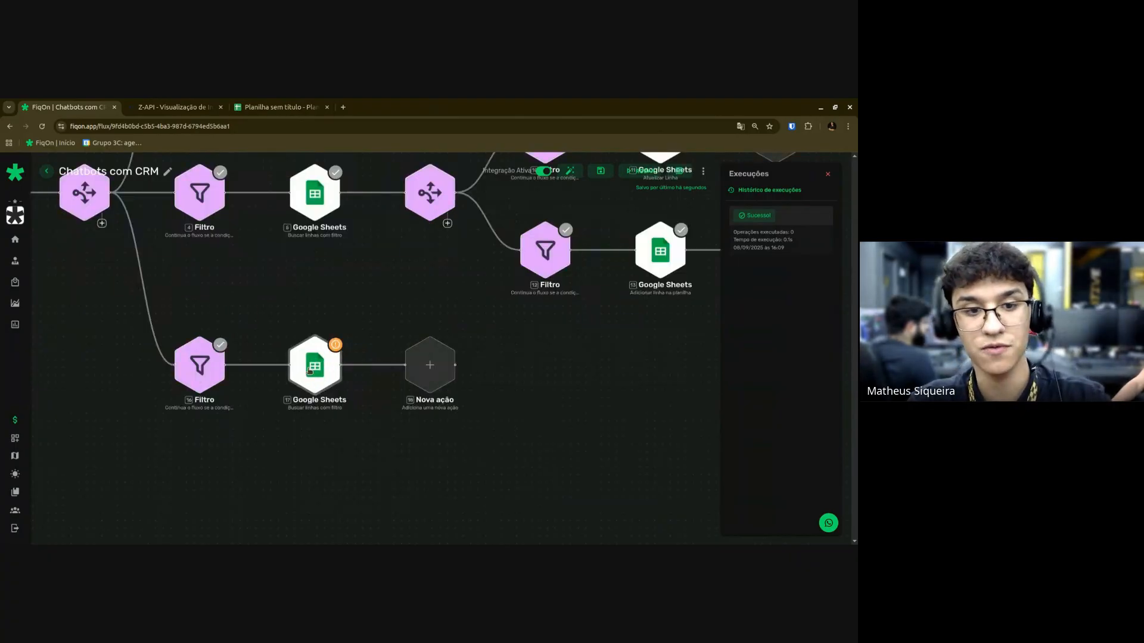
left_click(279, 107)
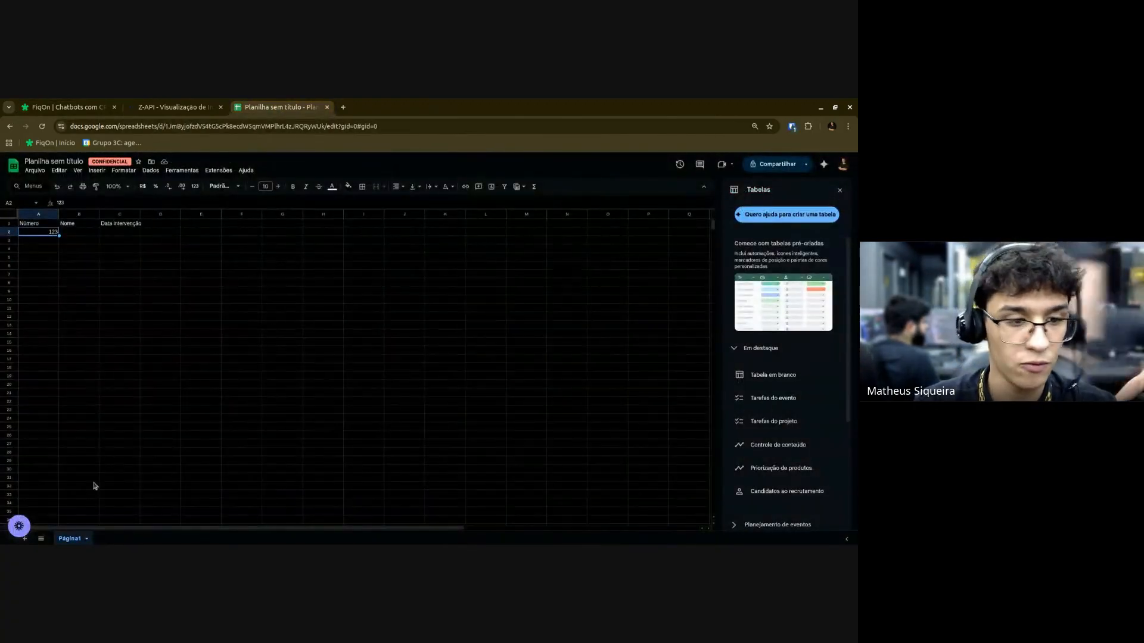
Add a second sheet, rename it from Página2 to CRM, and switch back to FiqOn.
left_click(25, 539)
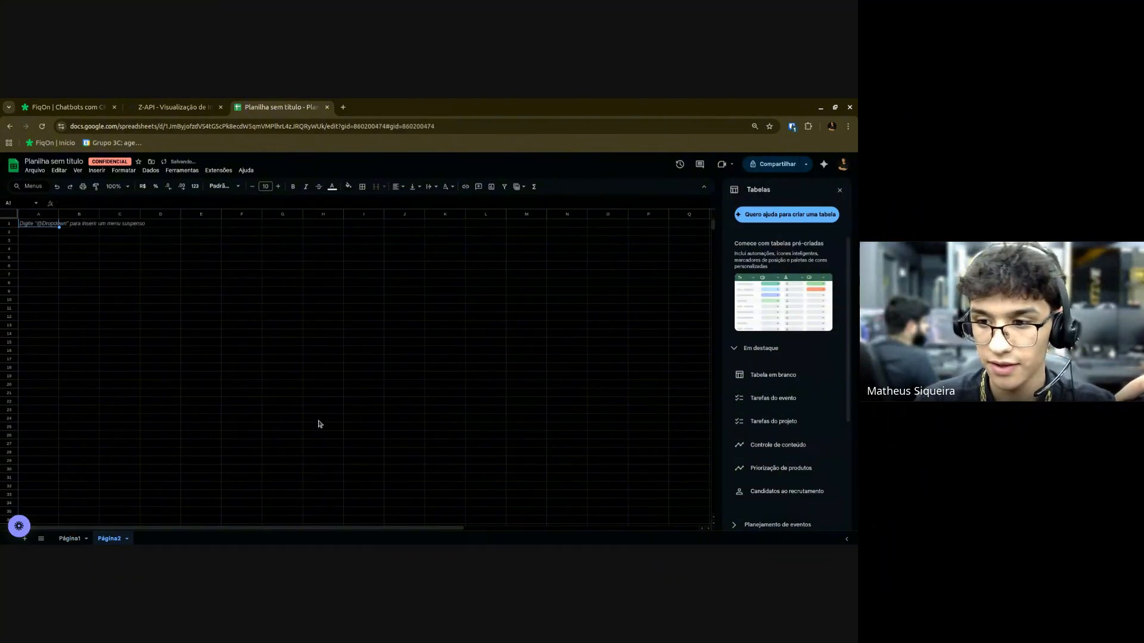
left_click(114, 537)
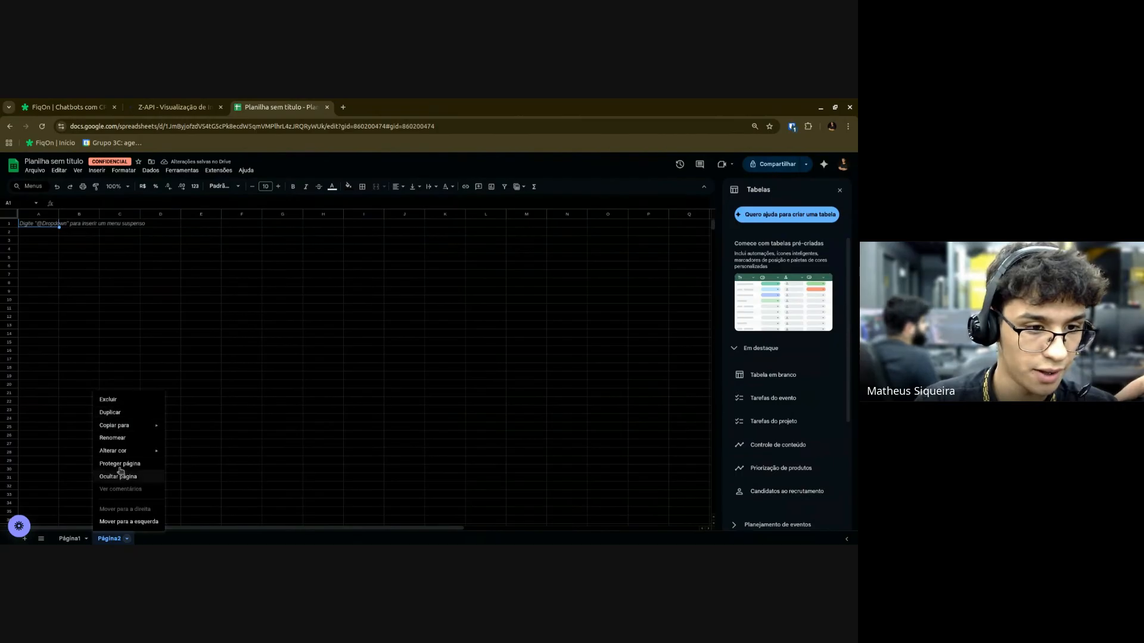
left_click(114, 438)
type("CRM")
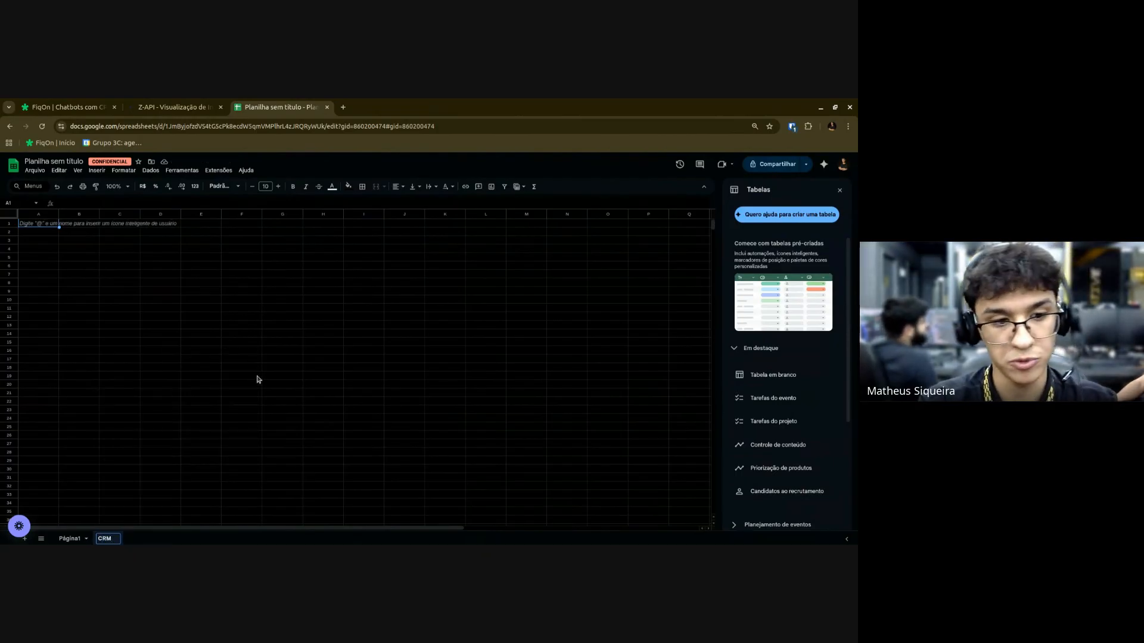
key("Return")
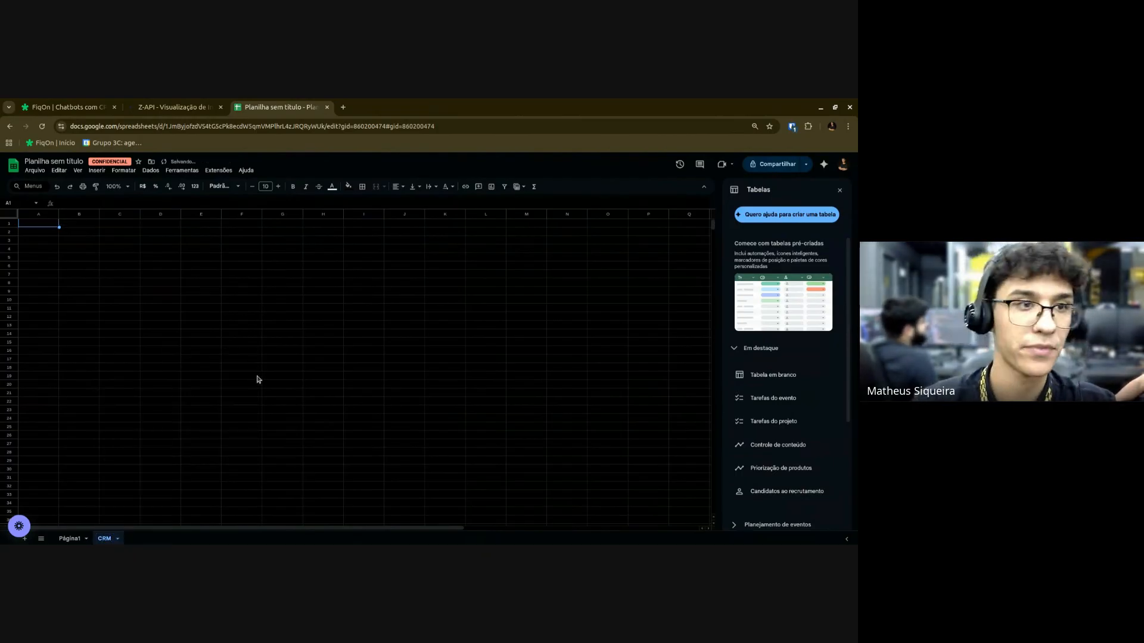
left_click(248, 320)
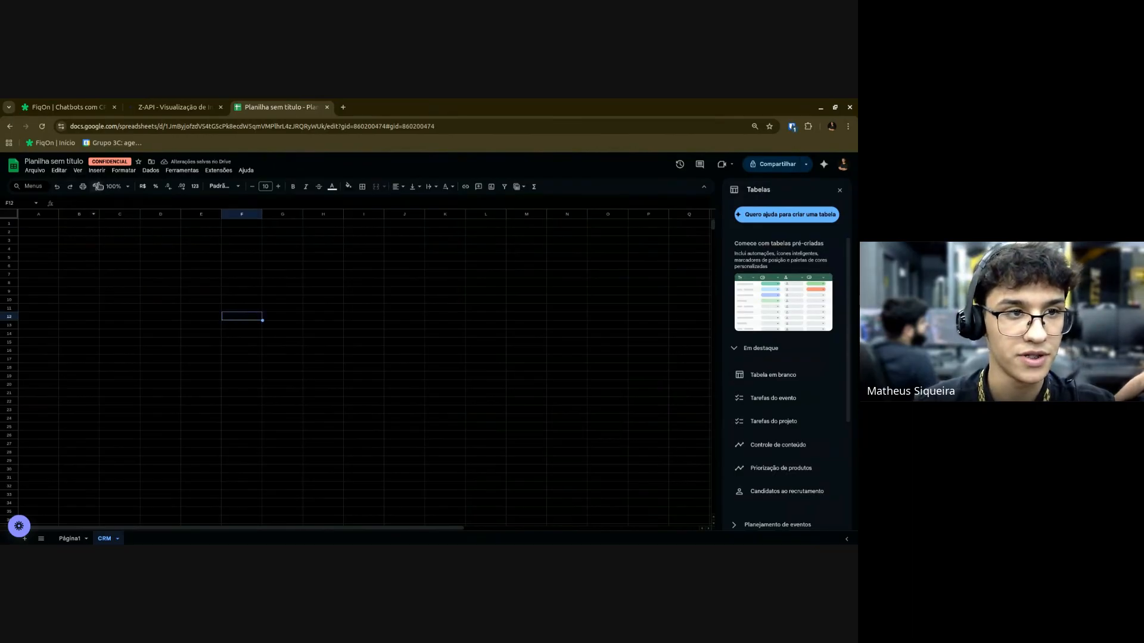
left_click(215, 294)
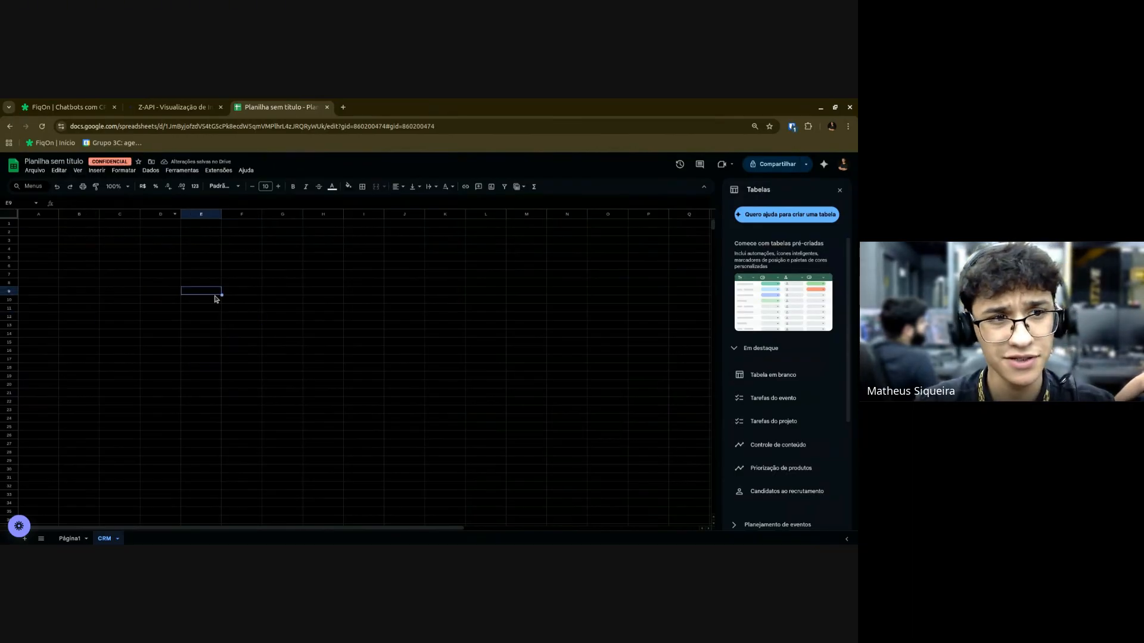
key("ctrl+1")
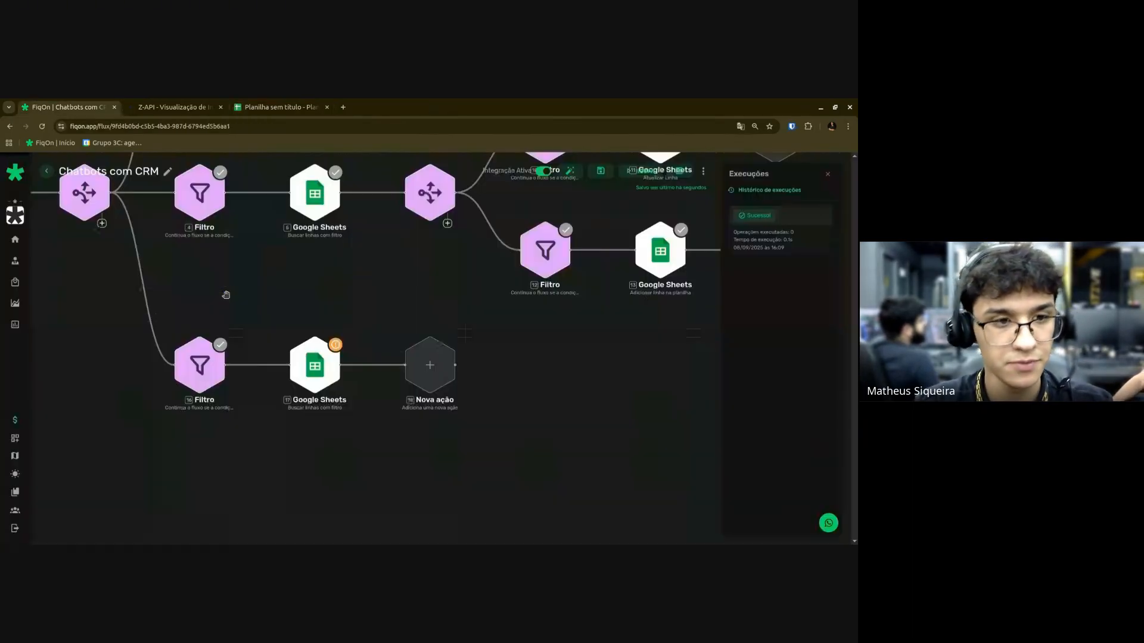
Copy the spreadsheet ID from its web address into the Google Sheets step 17 settings.
left_click(320, 377)
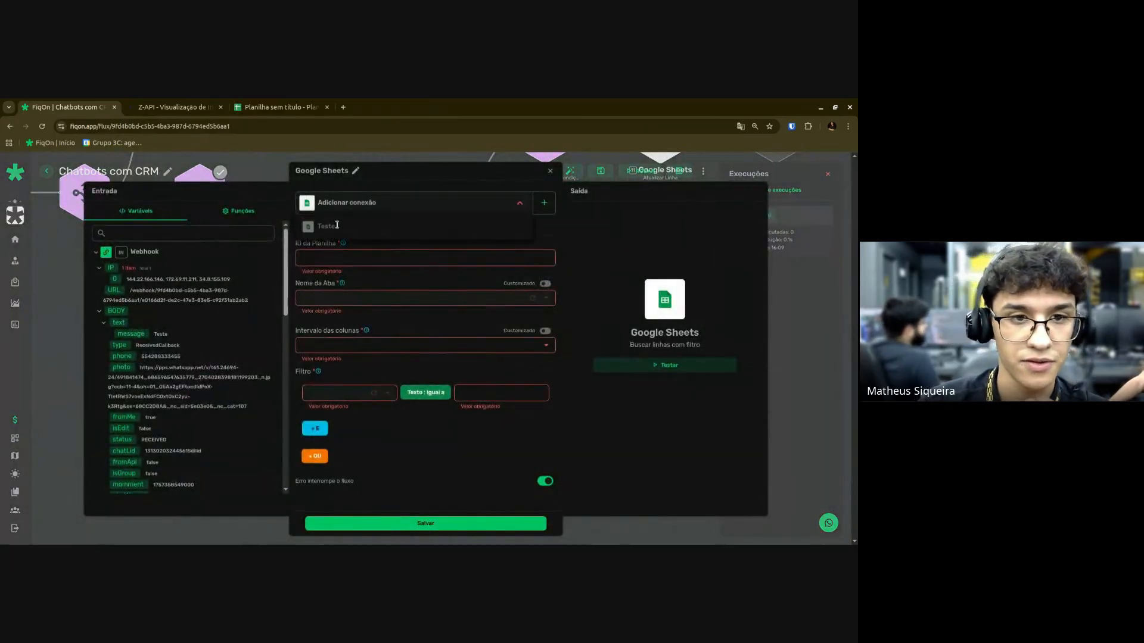
left_click(250, 108)
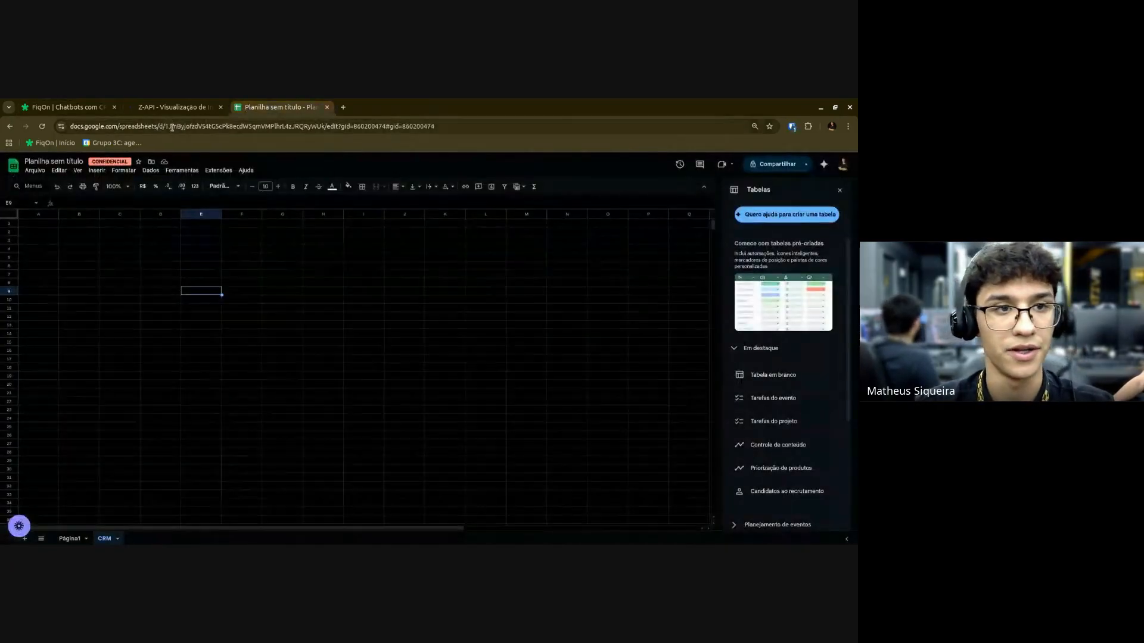
left_click(187, 127)
key("Right")
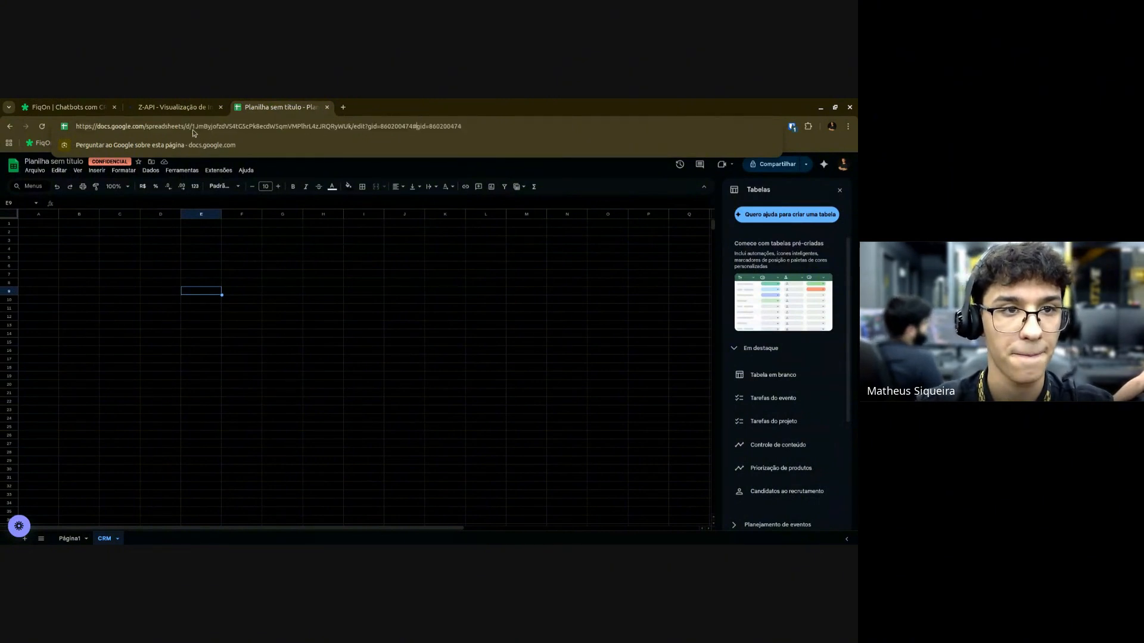
key("ctrl+shift+Left")
key("ctrl+shift+Left")
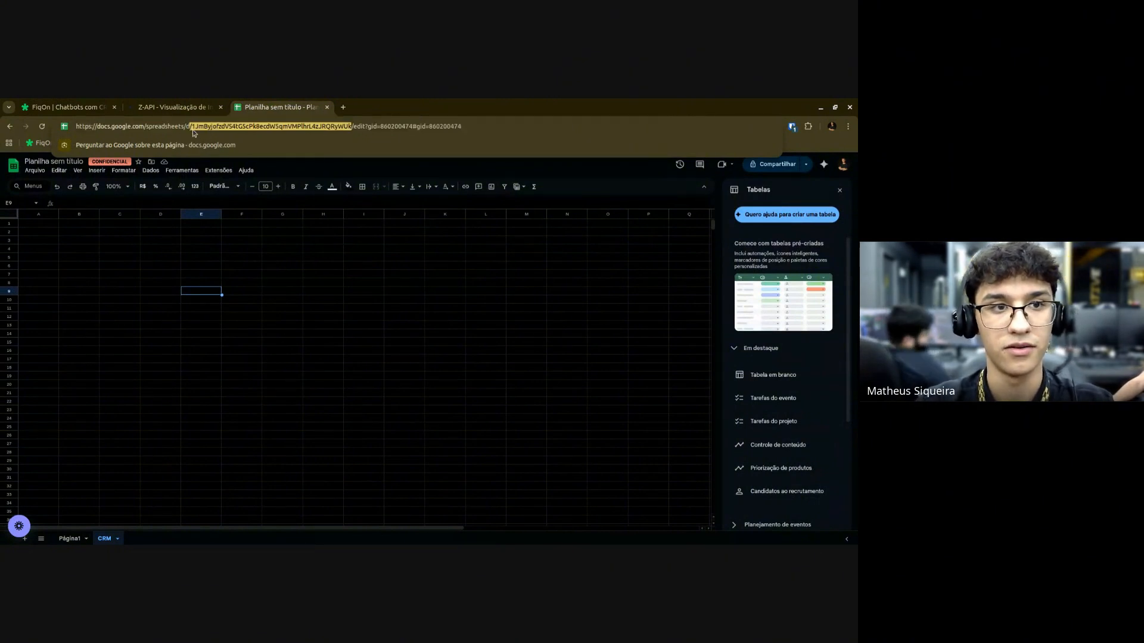
key("ctrl+c")
key("ctrl+1")
key("ctrl+v")
Choose the CRM sheet and the A-Z column range for the Sheets search.
left_click(348, 286)
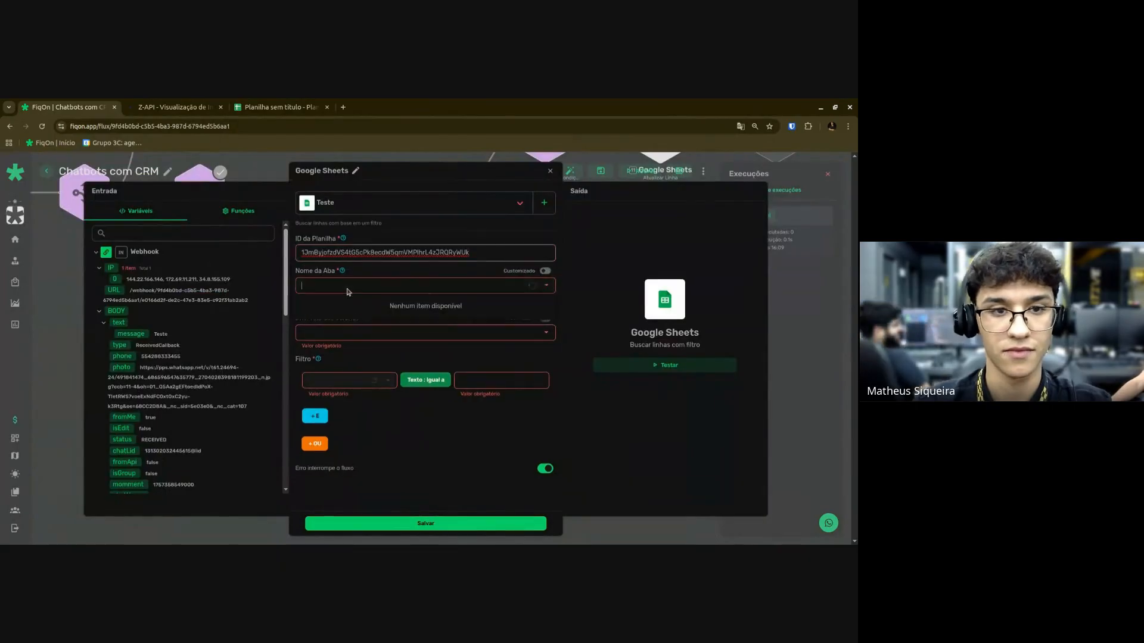
left_click(314, 328)
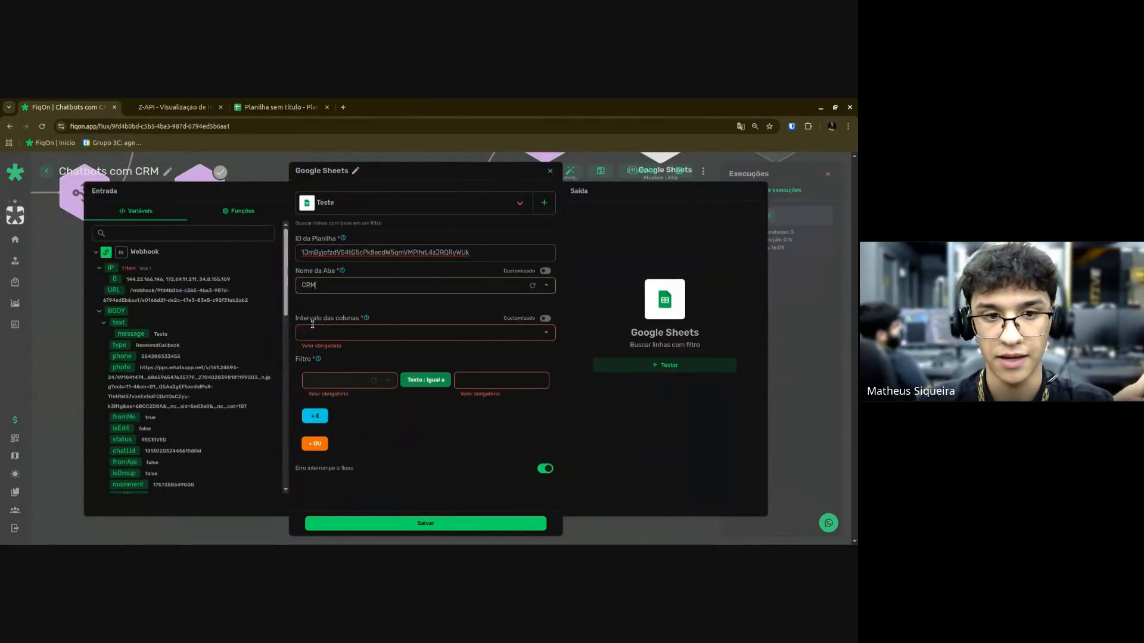
left_click(313, 332)
left_click(314, 357)
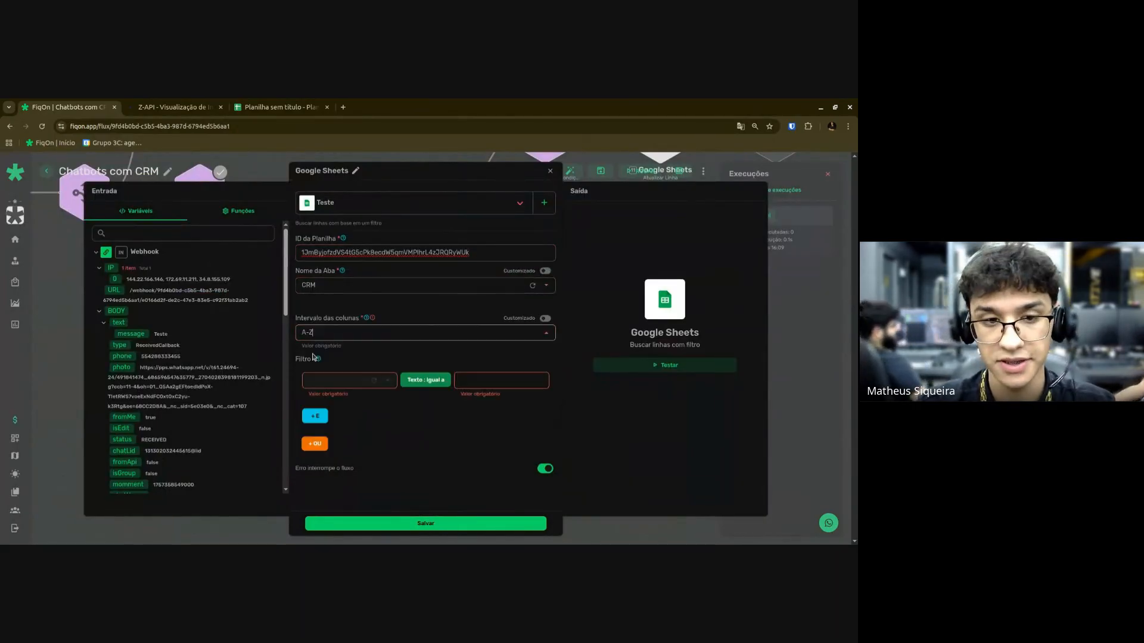
left_click(325, 385)
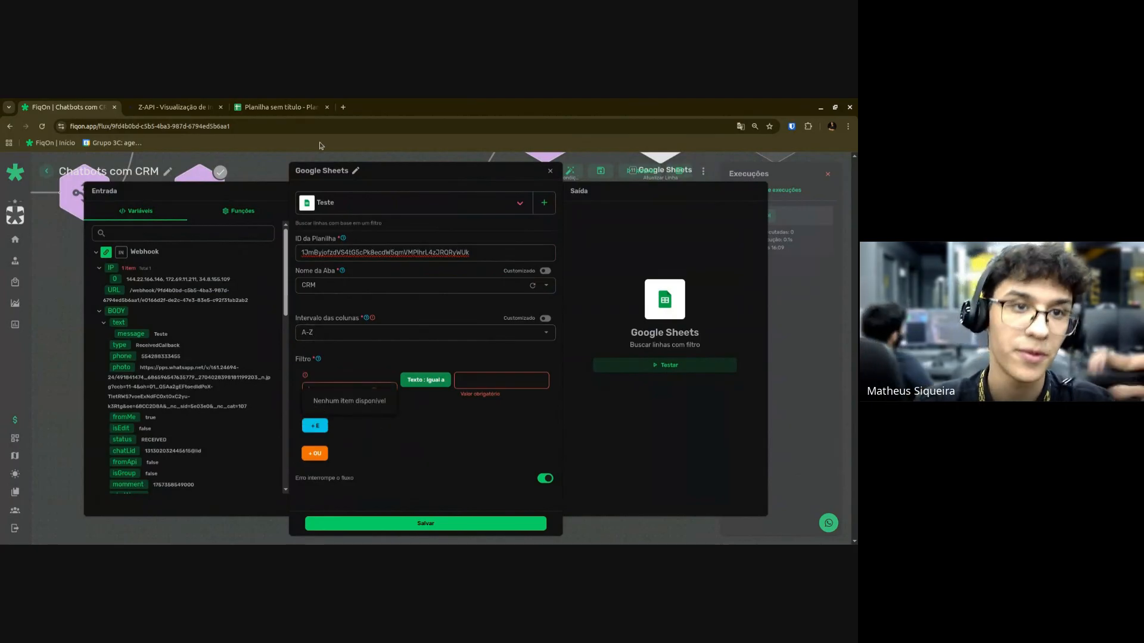
Enter the header 'Numero' in cell A1 of the CRM sheet.
left_click(280, 108)
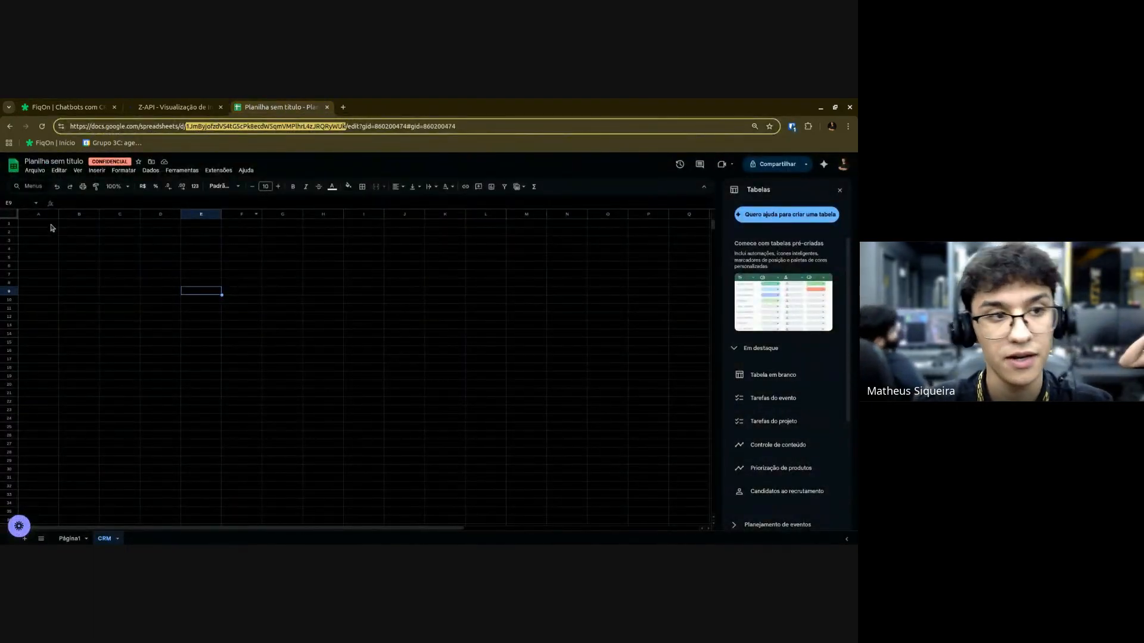
left_click(51, 224)
type("N")
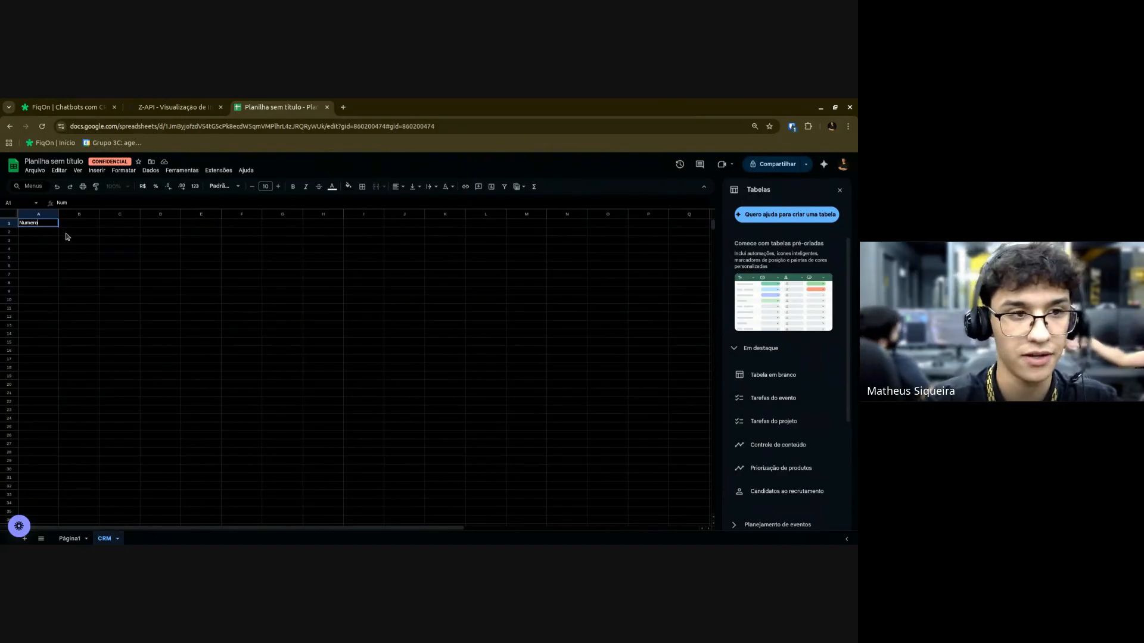
type("umero")
key("Return")
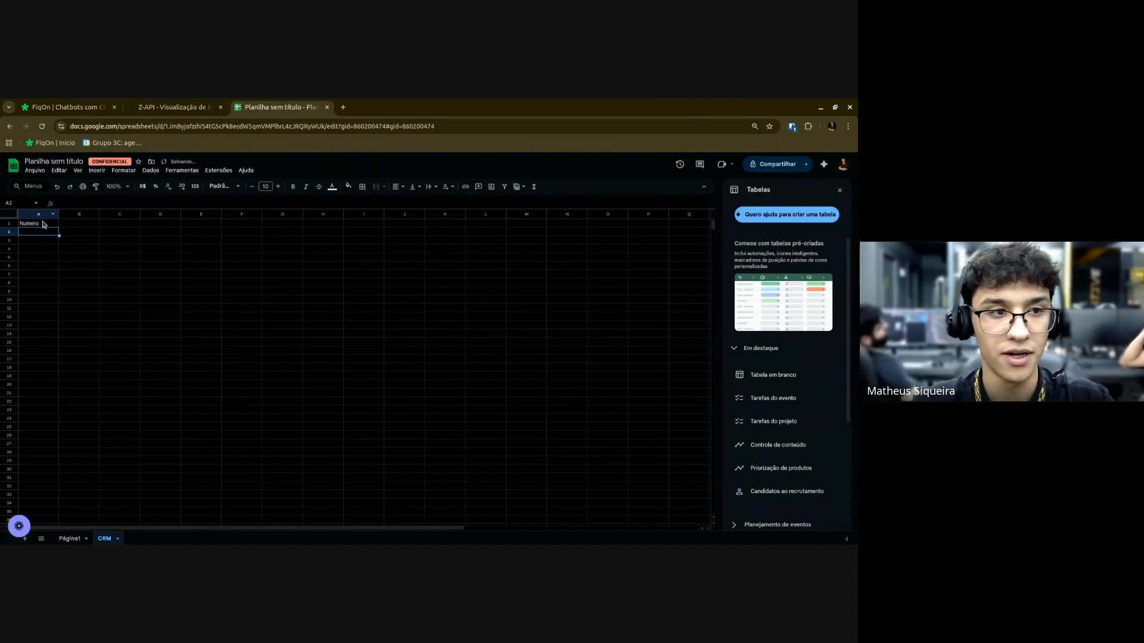
left_click_drag(43, 225, 40, 359)
left_click_drag(216, 276, 223, 276)
Filter the Sheets search on Numero (A) equal to $IN.BODY.phone and save it.
left_click(390, 380)
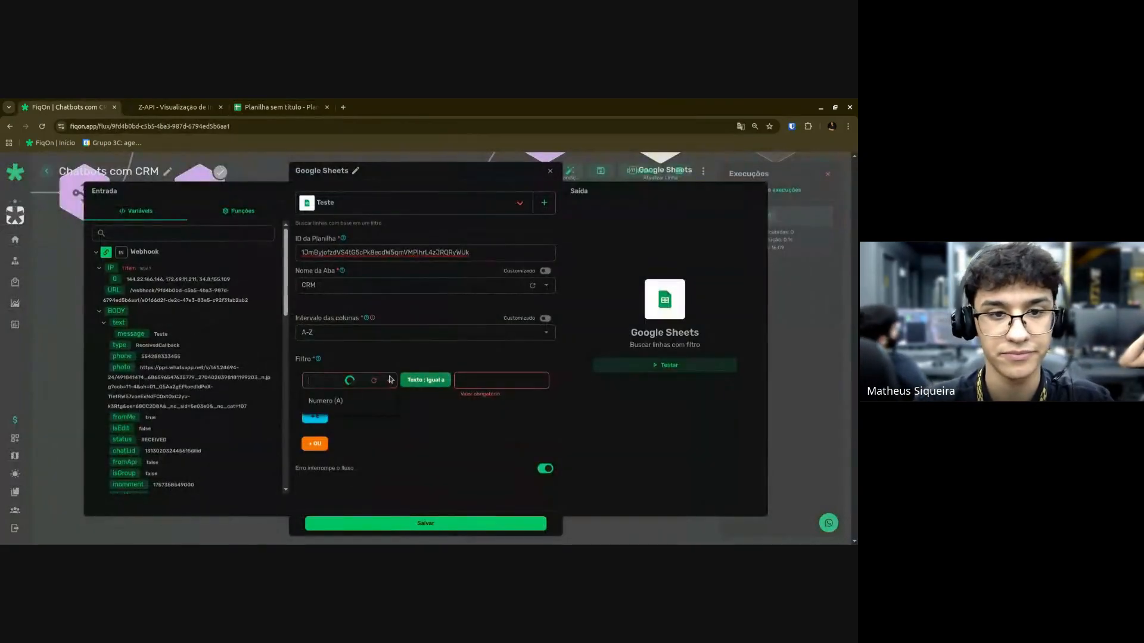
left_click(325, 401)
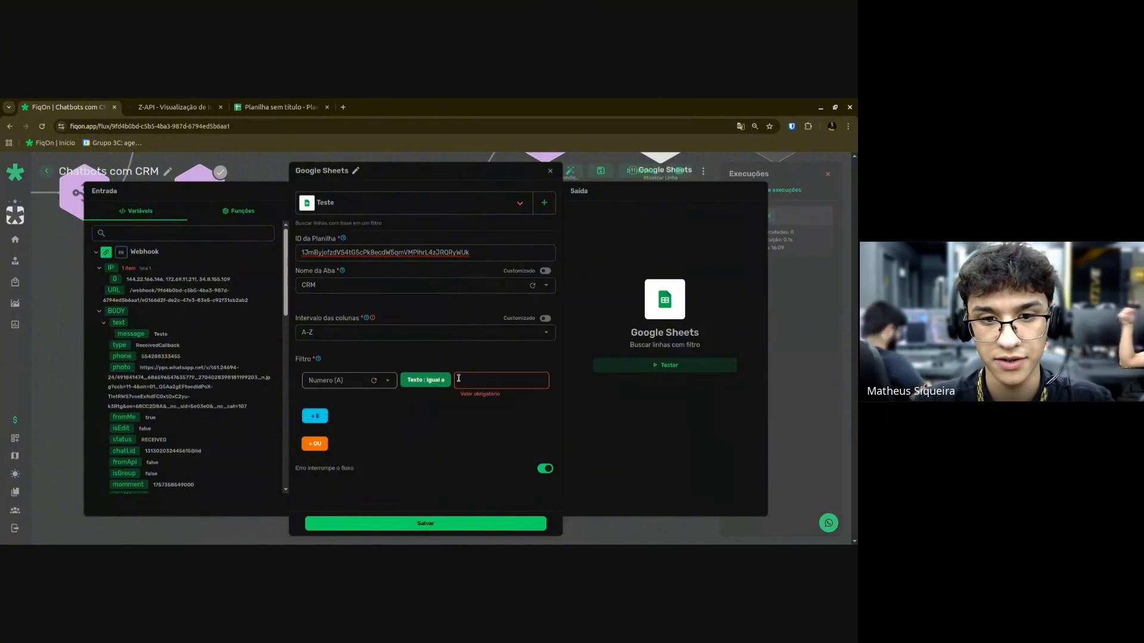
scroll(129, 369, "down", 3)
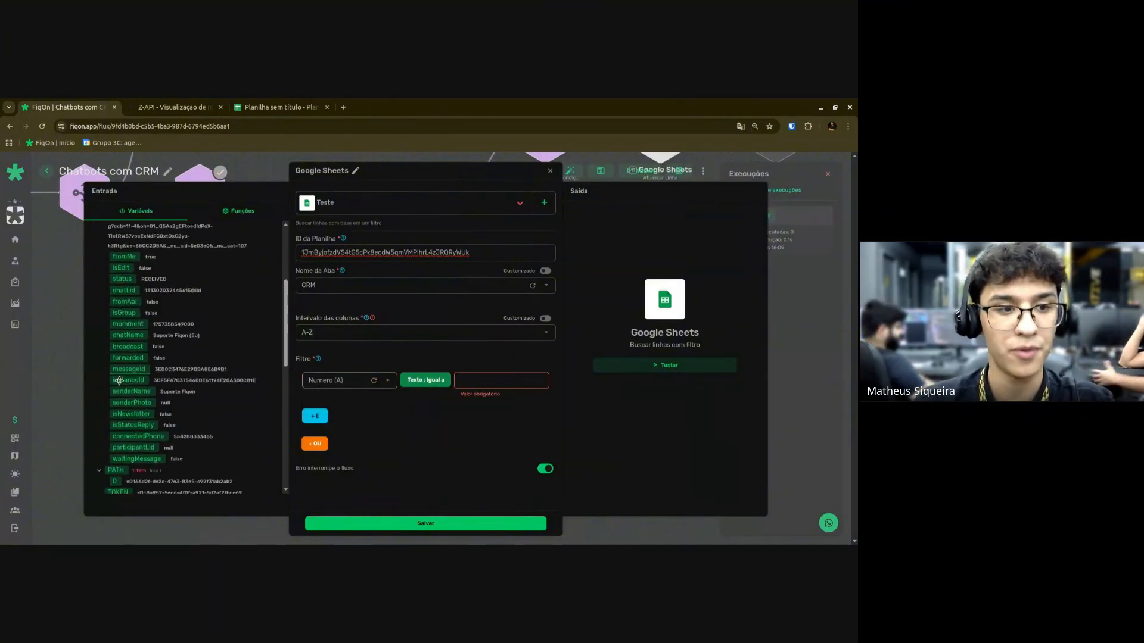
scroll(121, 368, "down", 2)
scroll(120, 369, "down", 1)
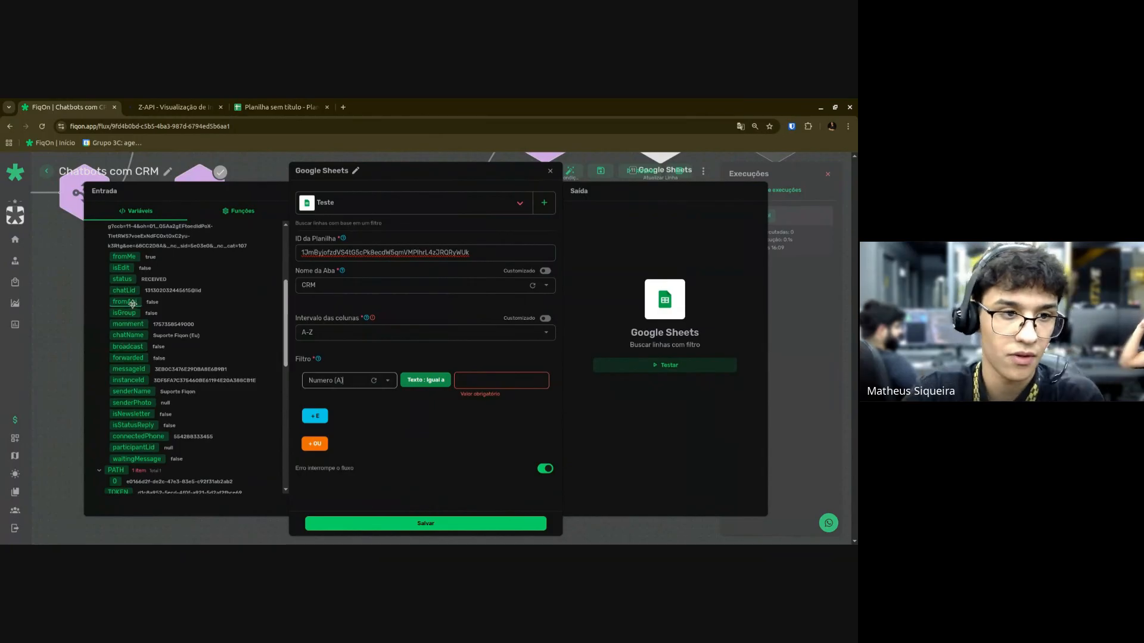
scroll(128, 395, "down", 2)
scroll(128, 357, "up", 6)
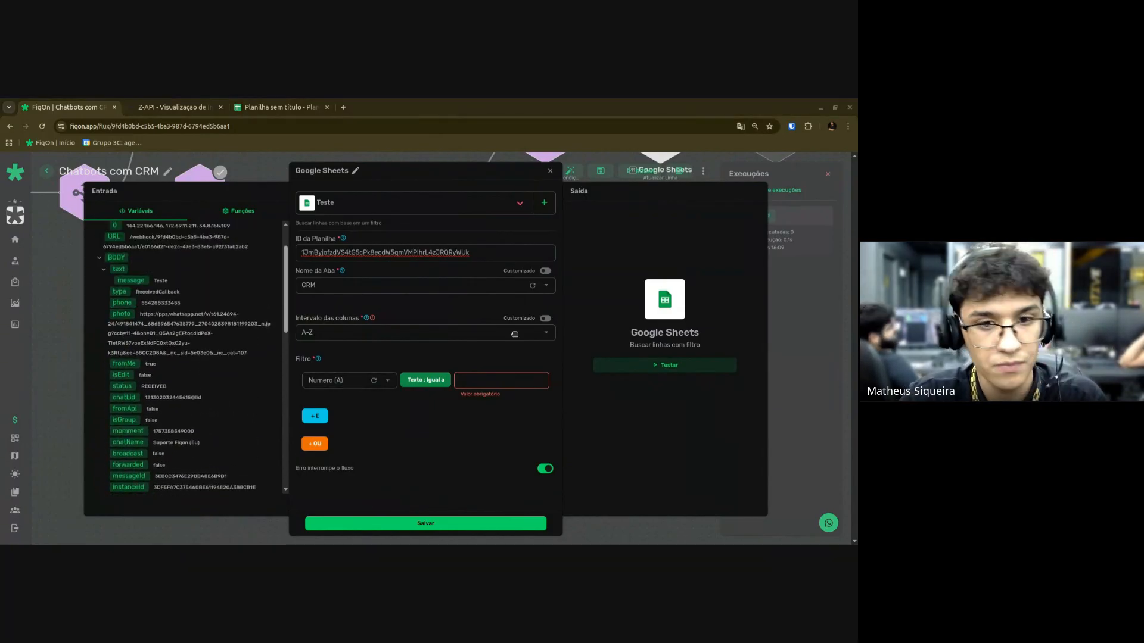
left_click_drag(505, 389, 506, 384)
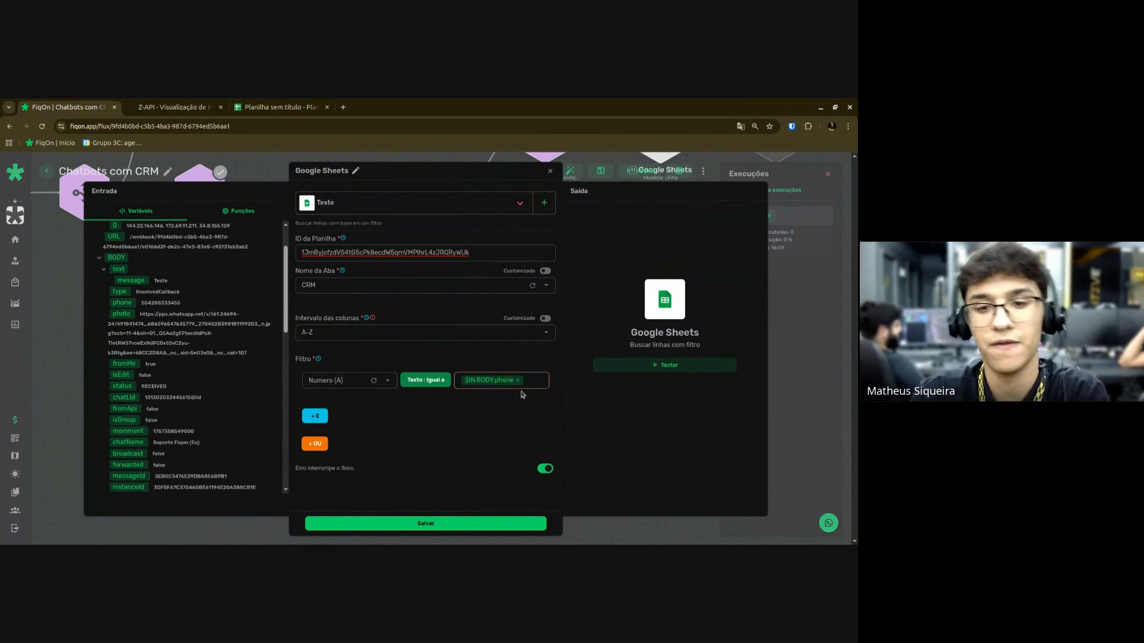
left_click(447, 527)
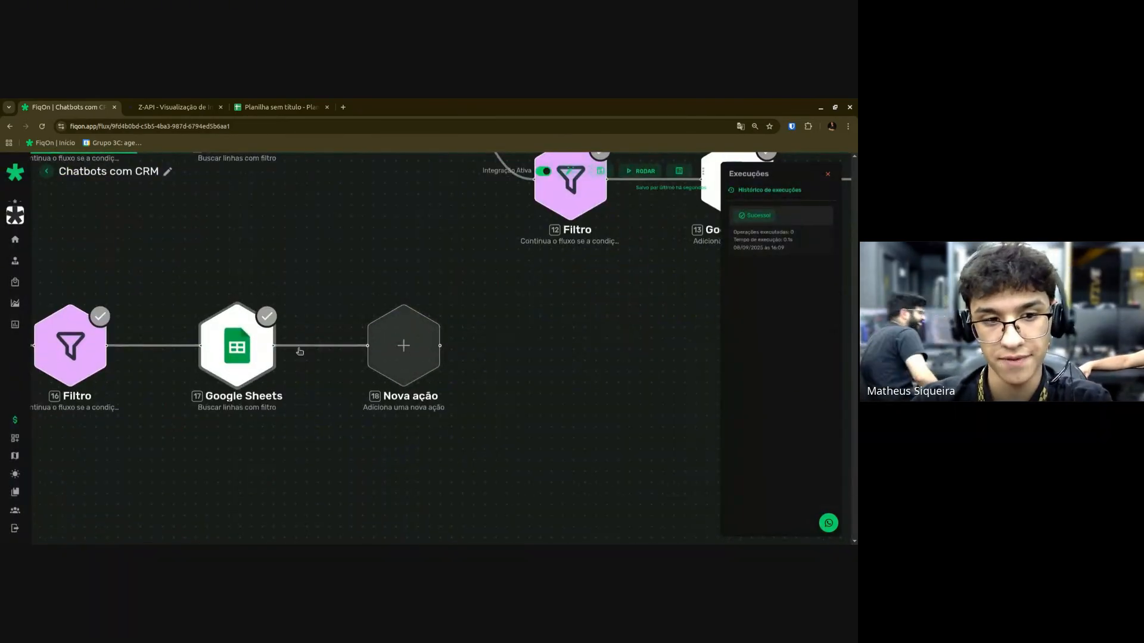
Add a Roteador component after the Sheets search and auto-arrange the flow.
left_click(415, 348)
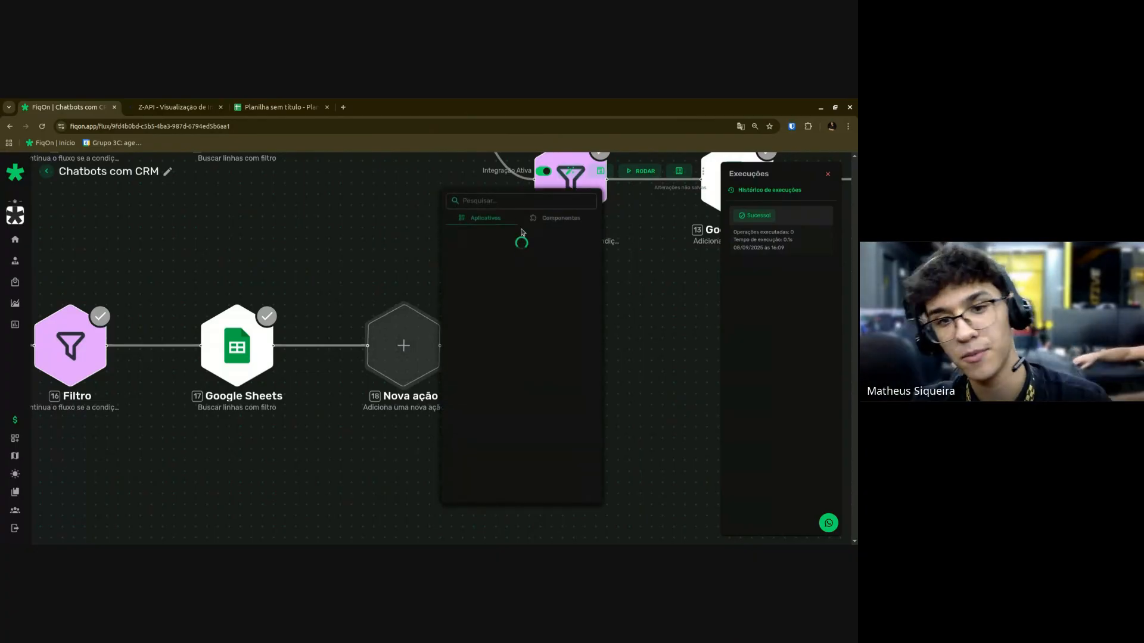
left_click(550, 218)
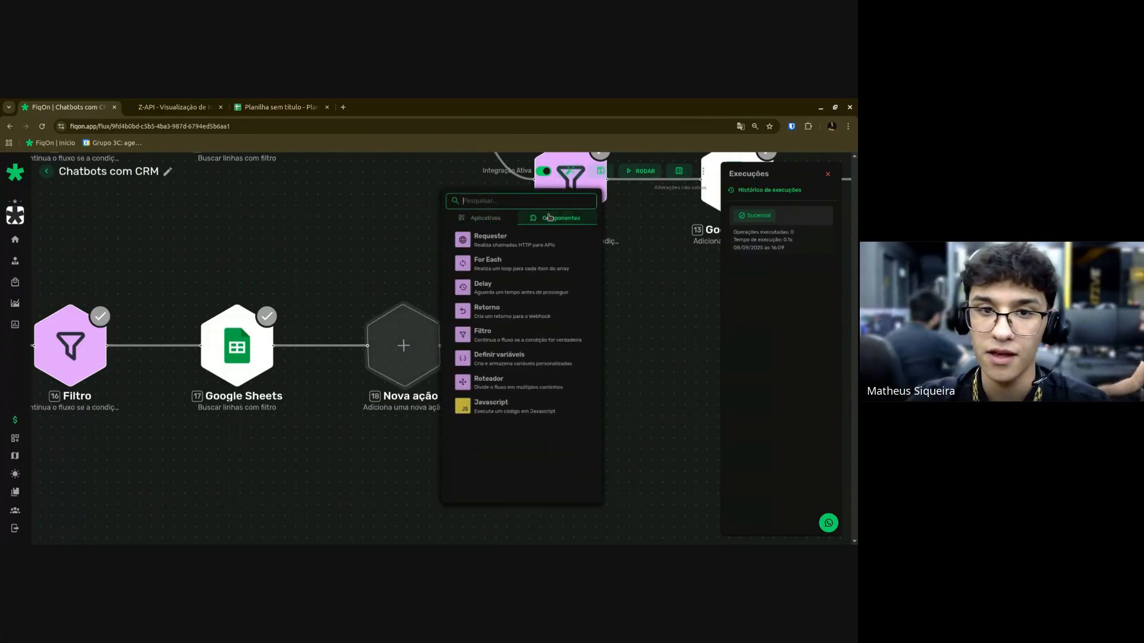
left_click(494, 382)
left_click(571, 172)
scroll(428, 364, "up", 5)
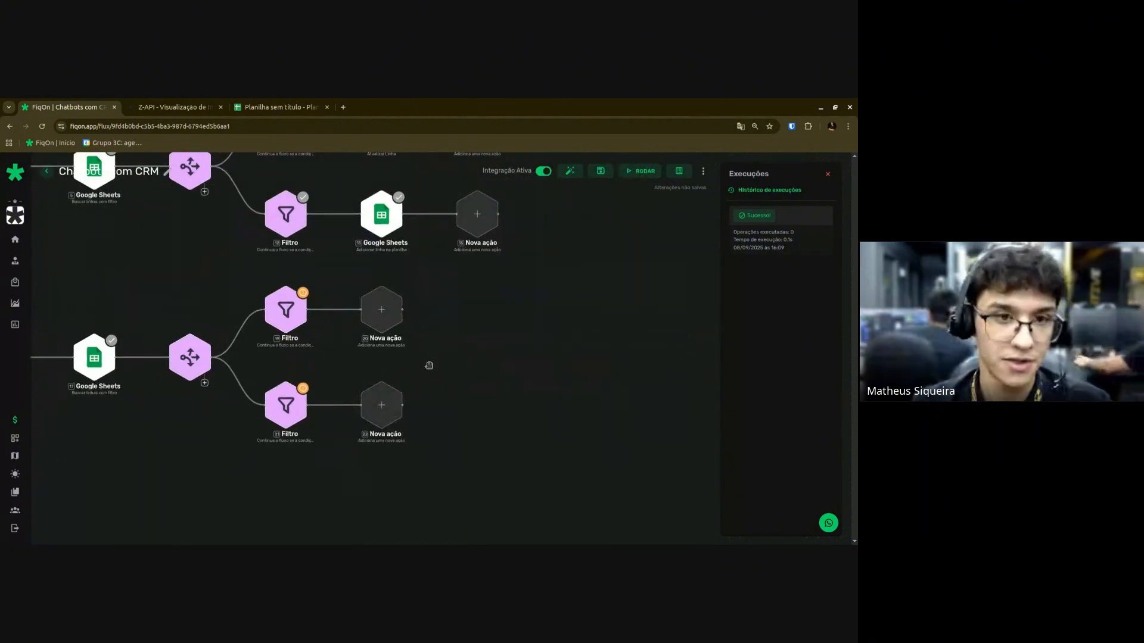
scroll(437, 325, "down", 5)
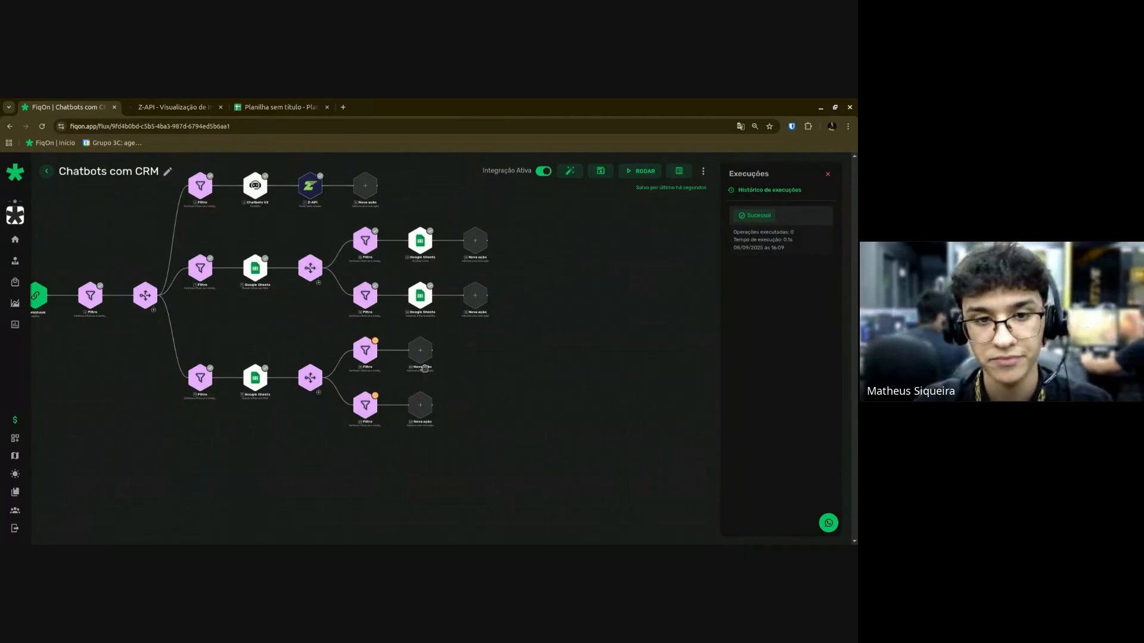
scroll(425, 367, "up", 3)
Delete the misplaced lower router and place a copy of the upper router after the lower Sheets search.
right_click(227, 398)
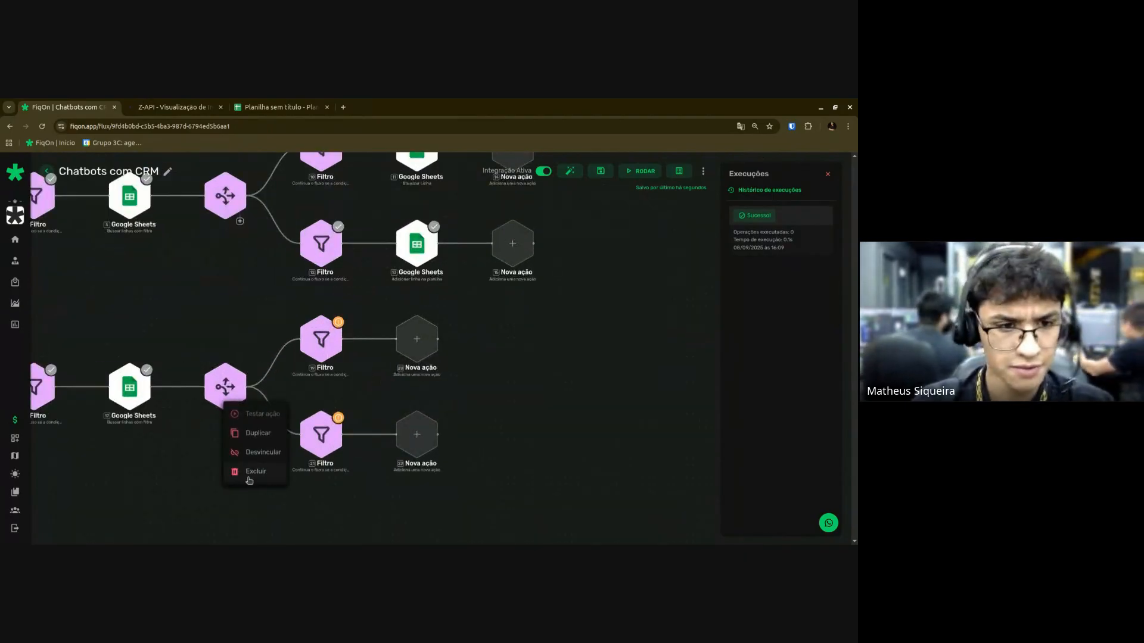
left_click(249, 473)
right_click(227, 200)
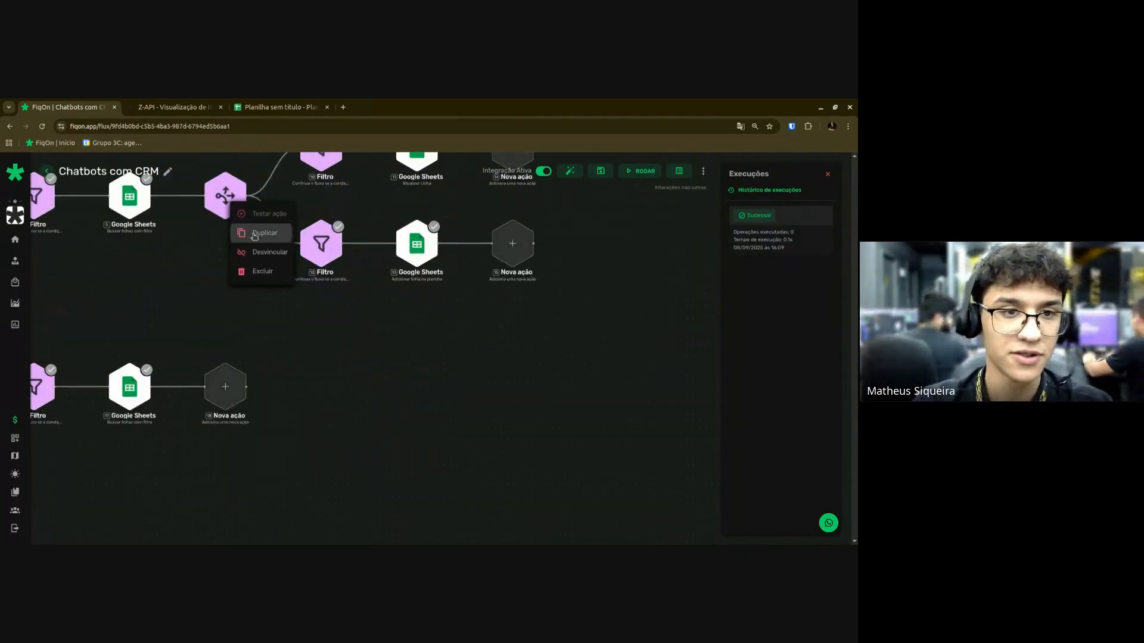
left_click(255, 236)
left_click_drag(267, 242, 189, 384)
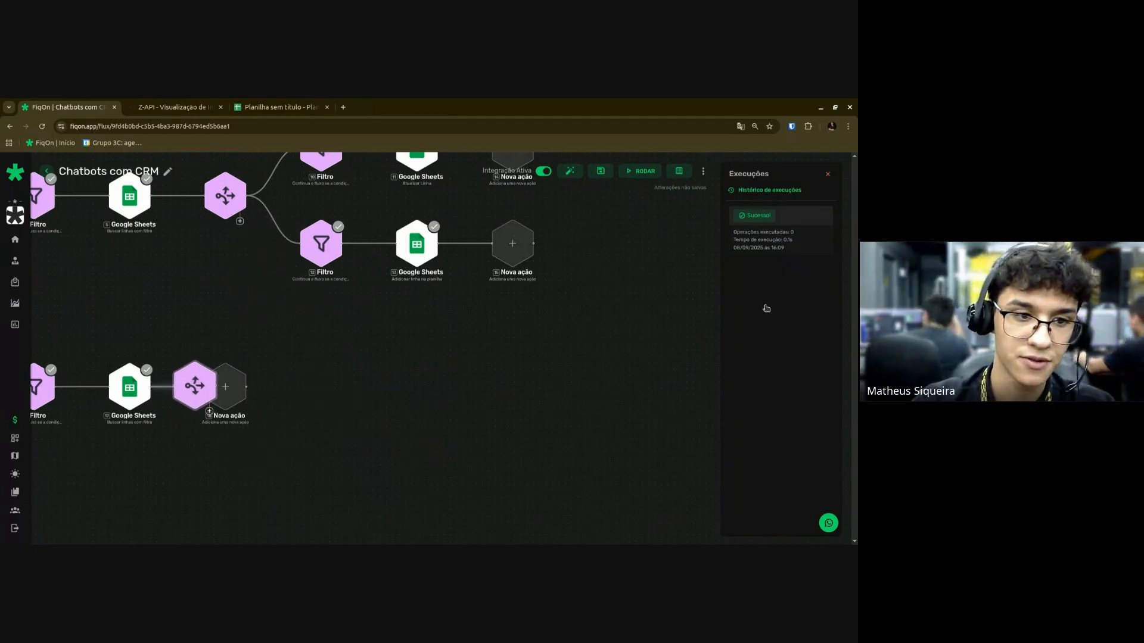
left_click(569, 174)
scroll(454, 417, "down", 4)
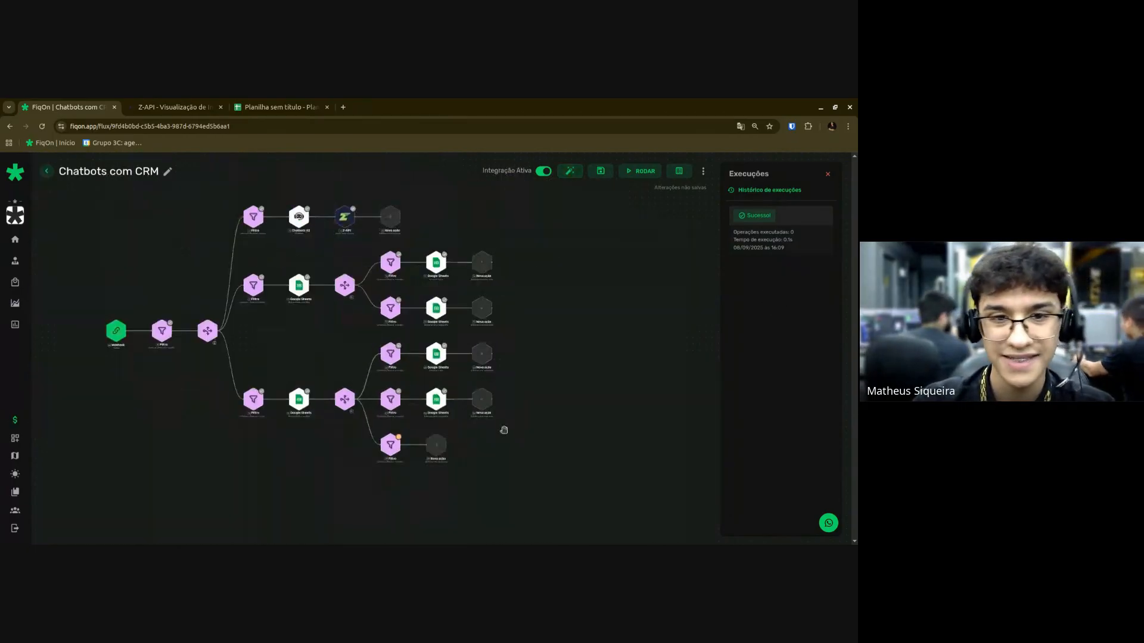
scroll(538, 440, "up", 1)
Remove the copied router's bottom filter, its empty steps, and the copied router itself.
left_click_drag(438, 486, 341, 449)
right_click(344, 447)
left_click(406, 455)
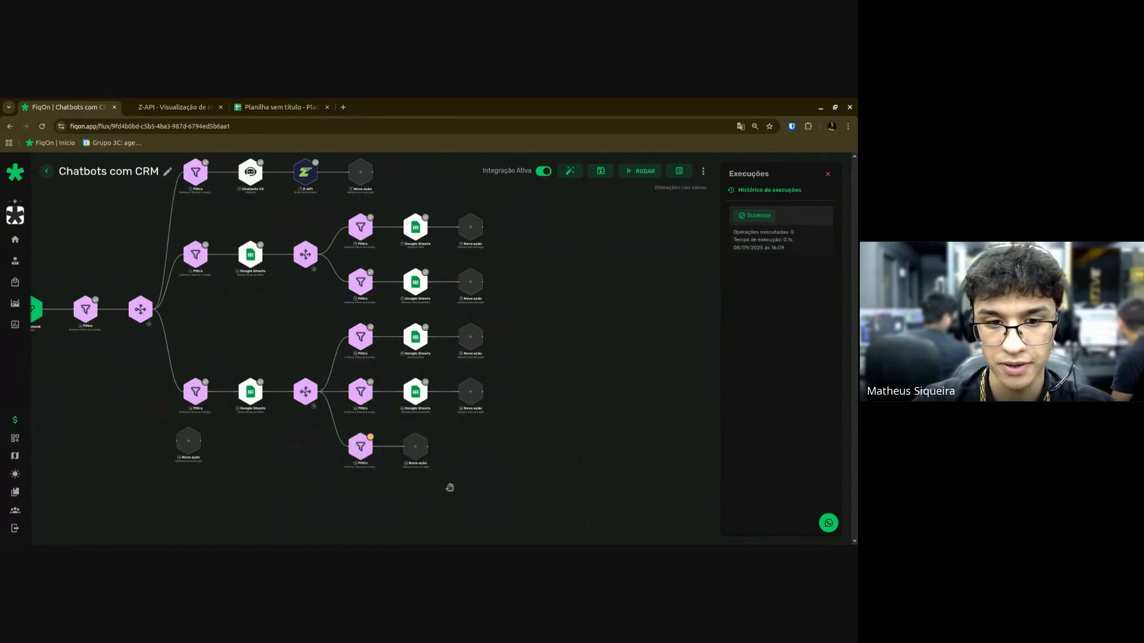
right_click(190, 451)
left_click(215, 514)
right_click(360, 448)
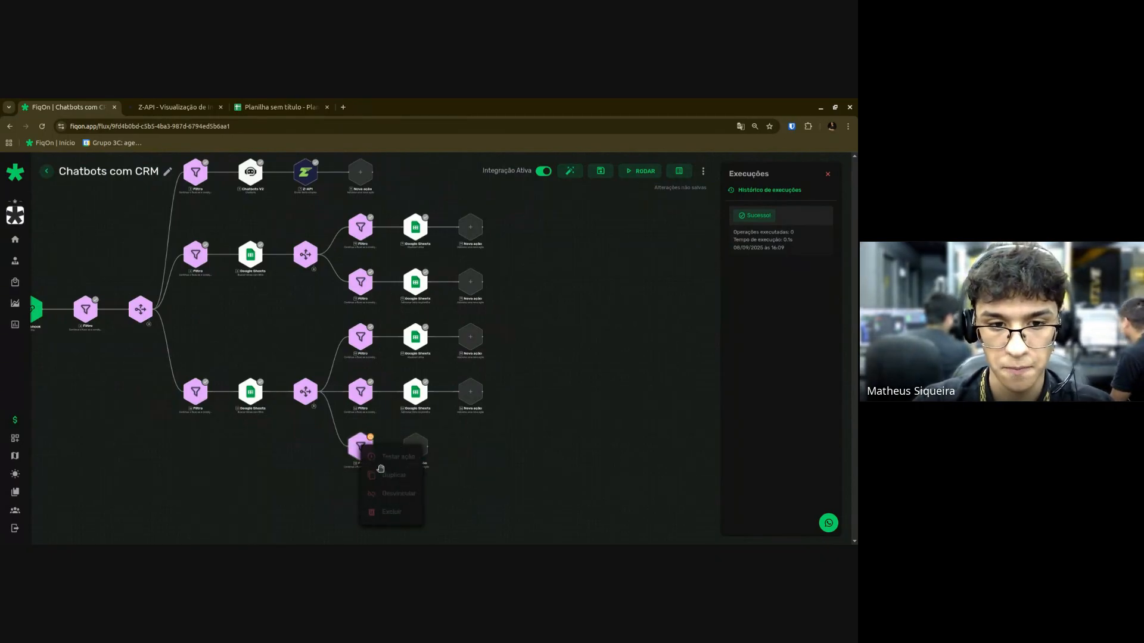
left_click(387, 516)
right_click(424, 454)
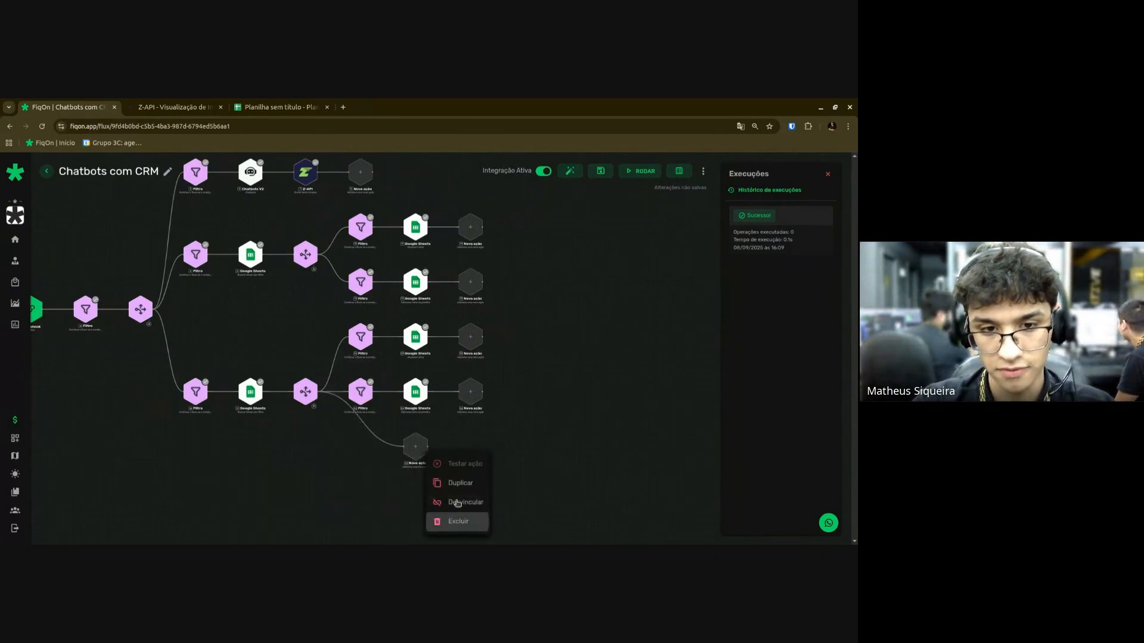
left_click(455, 521)
right_click(305, 395)
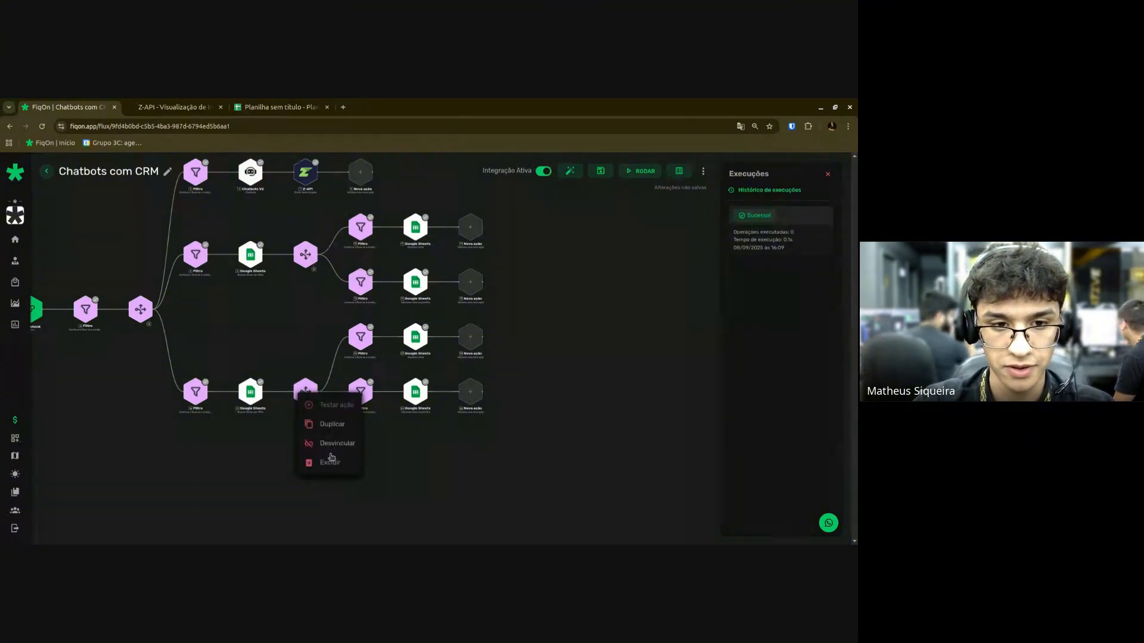
left_click(330, 462)
Add a fresh Roteador with two filter branches after the lower Sheets search.
left_click(296, 400)
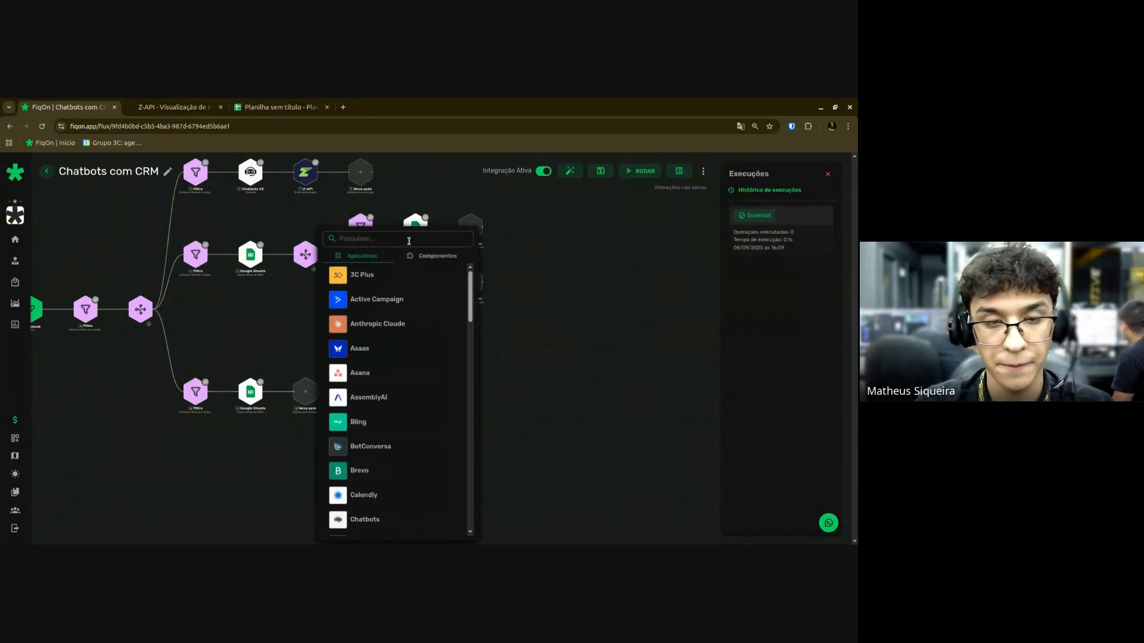
left_click(420, 256)
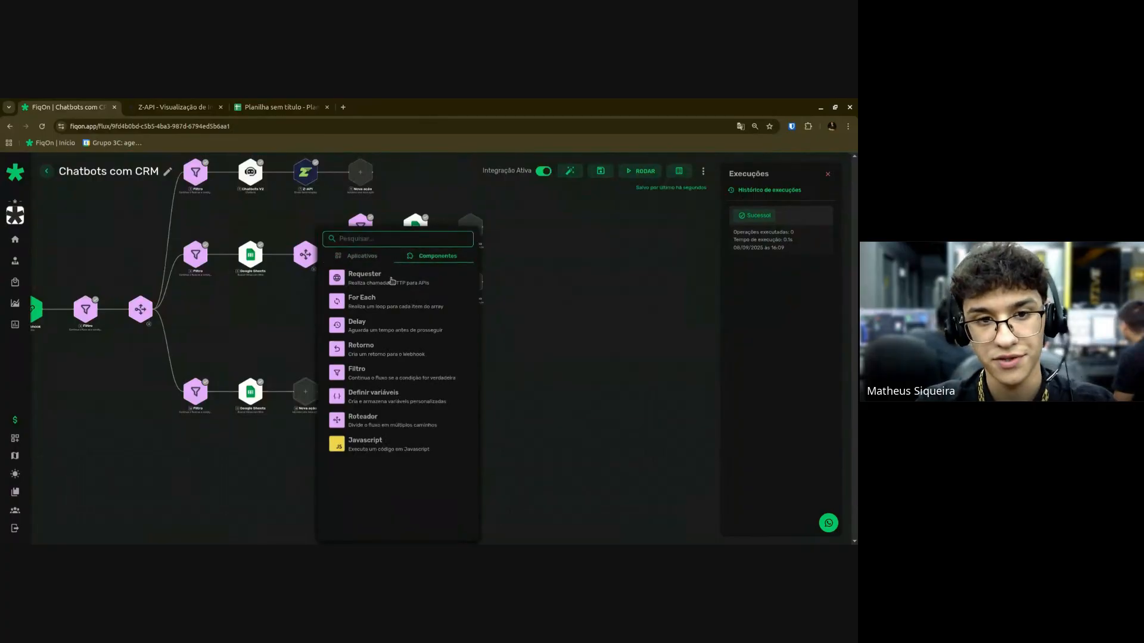
left_click(370, 422)
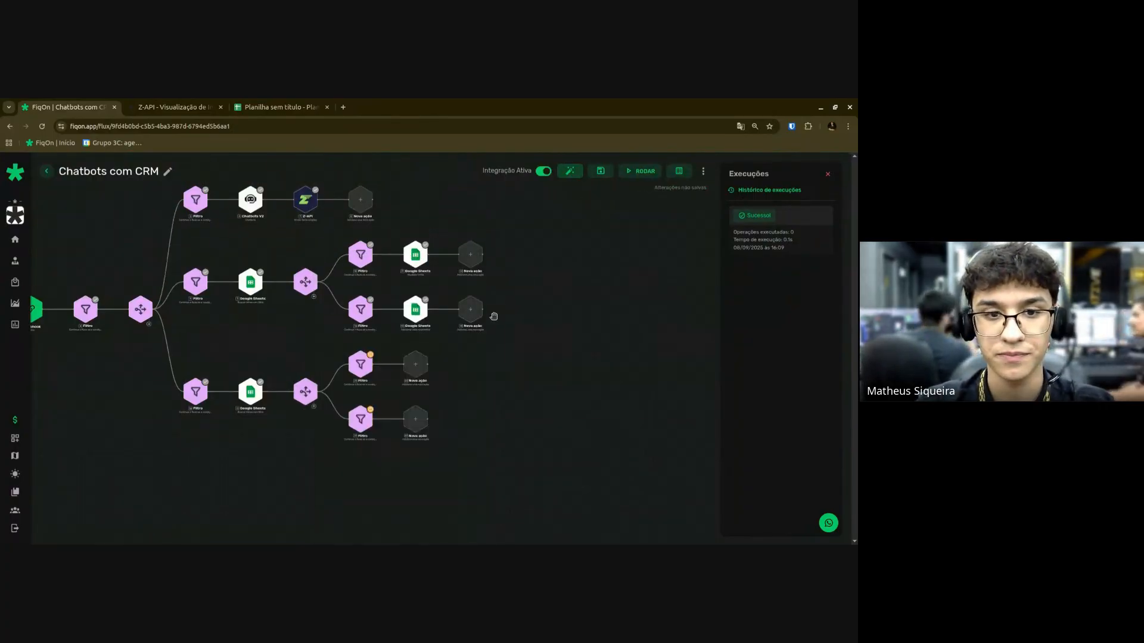
scroll(447, 426, "up", 3)
Bring the new router's branches into view and add ChatGPT 'Executar um prompt' after its upper Filtro.
scroll(518, 407, "up", 1)
left_click_drag(485, 408, 518, 393)
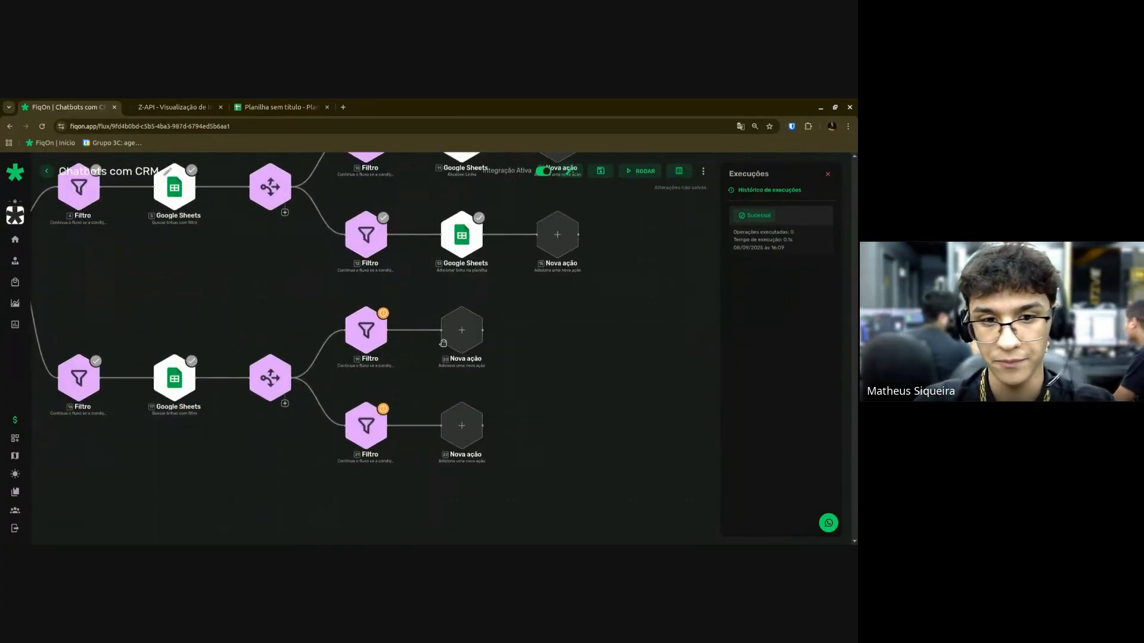
left_click_drag(609, 413, 575, 396)
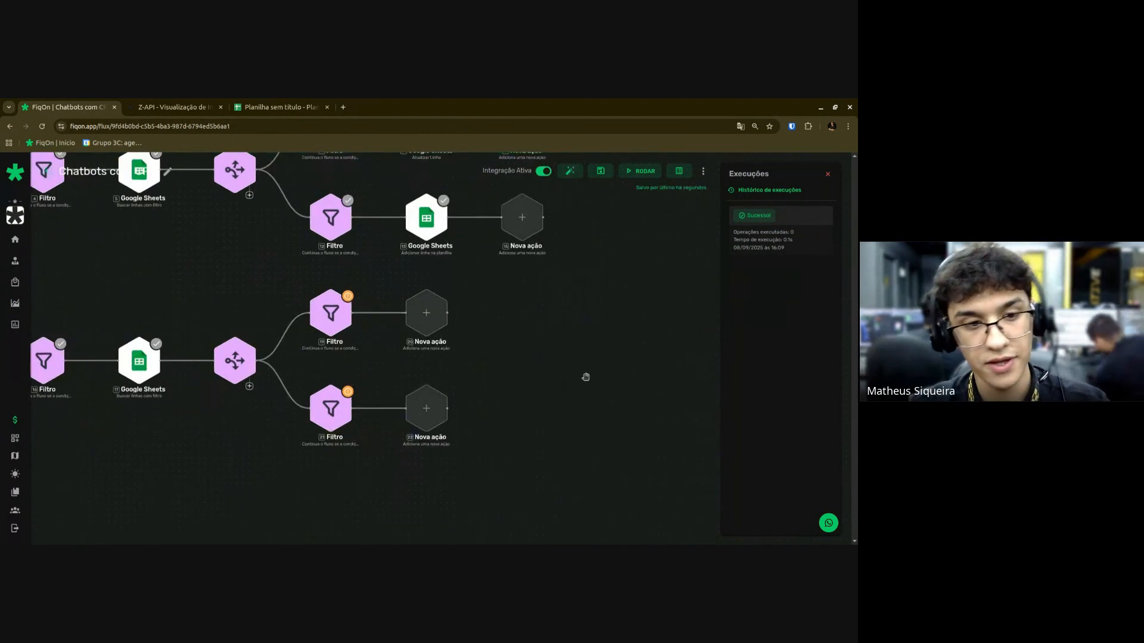
scroll(558, 315, "up", 2)
mouse_move(504, 353)
left_mouse_down()
mouse_move(546, 359)
mouse_move(501, 364)
left_mouse_up()
scroll(546, 360, "down", 2)
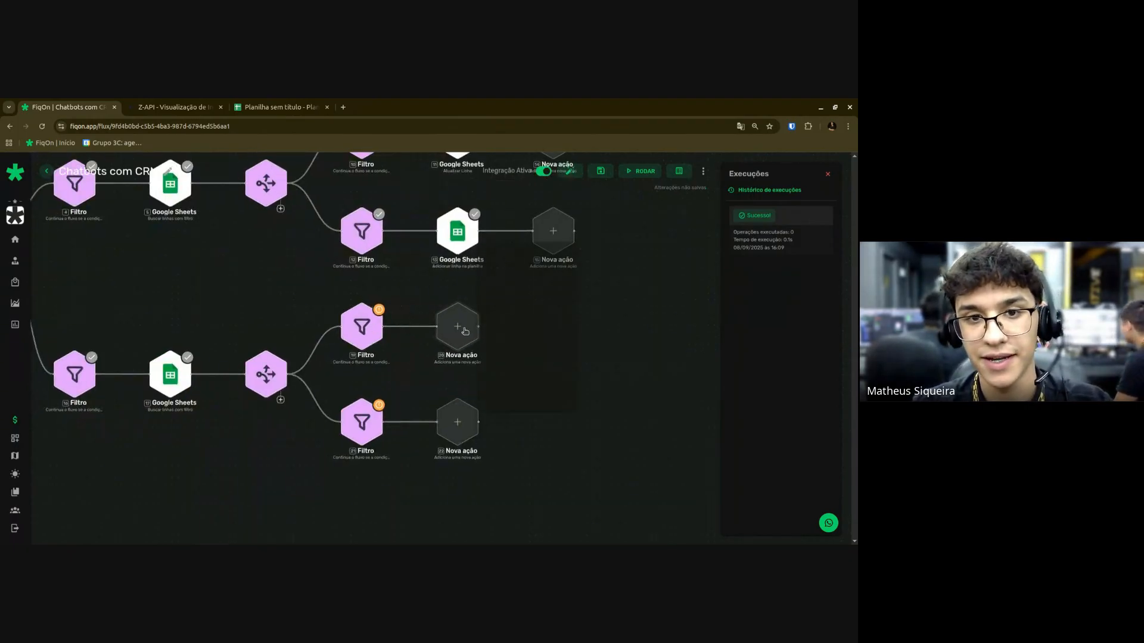
left_click(465, 331)
type("Chat")
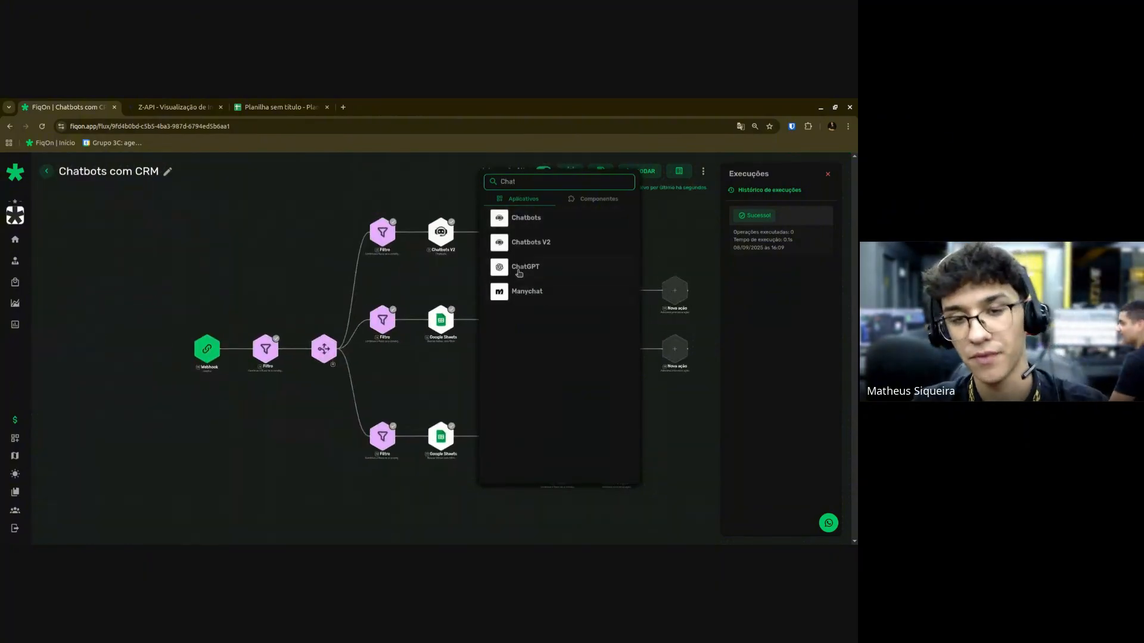
left_click(519, 272)
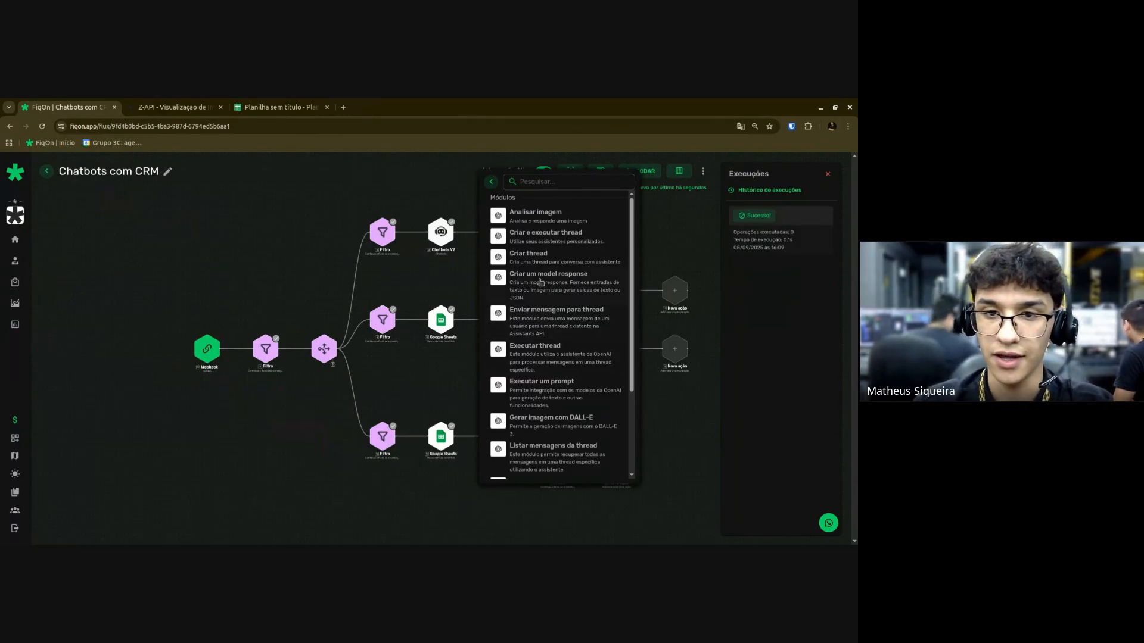
left_click(566, 391)
scroll(677, 441, "up", 3)
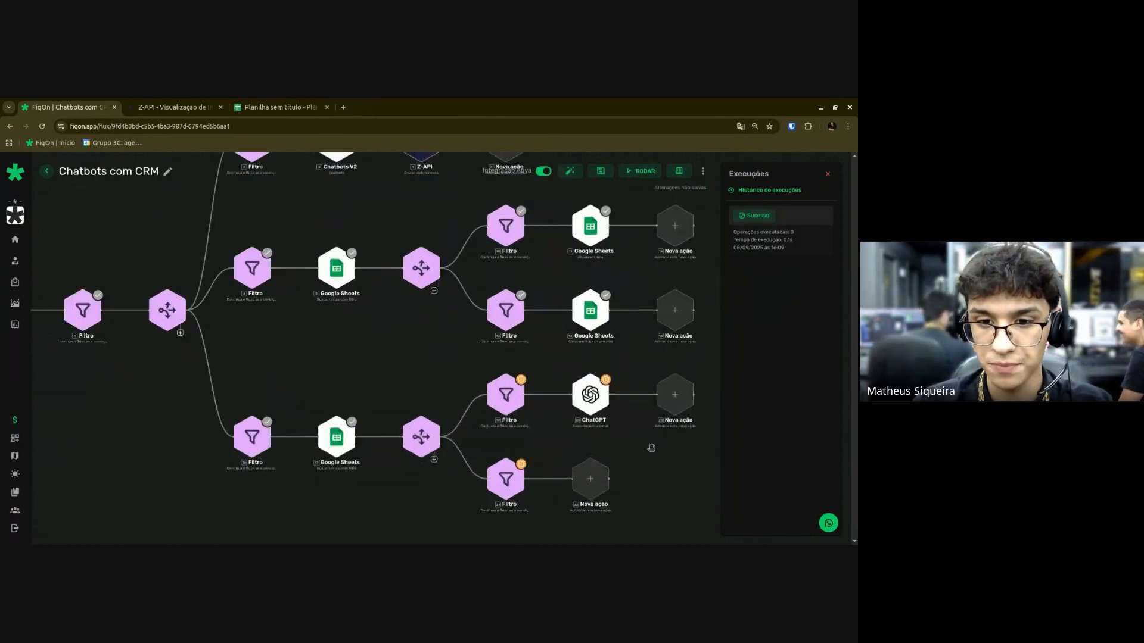
left_click_drag(623, 457, 434, 463)
scroll(470, 447, "up", 2)
Add a Javascript component step right after the ChatGPT step.
left_click(475, 238)
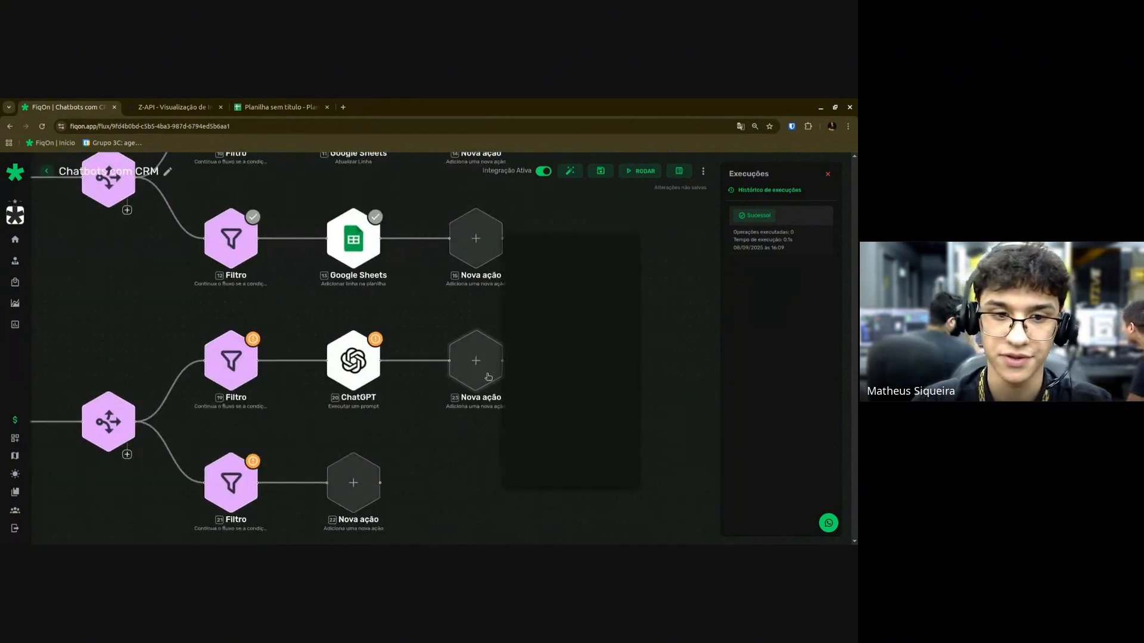
type("Z")
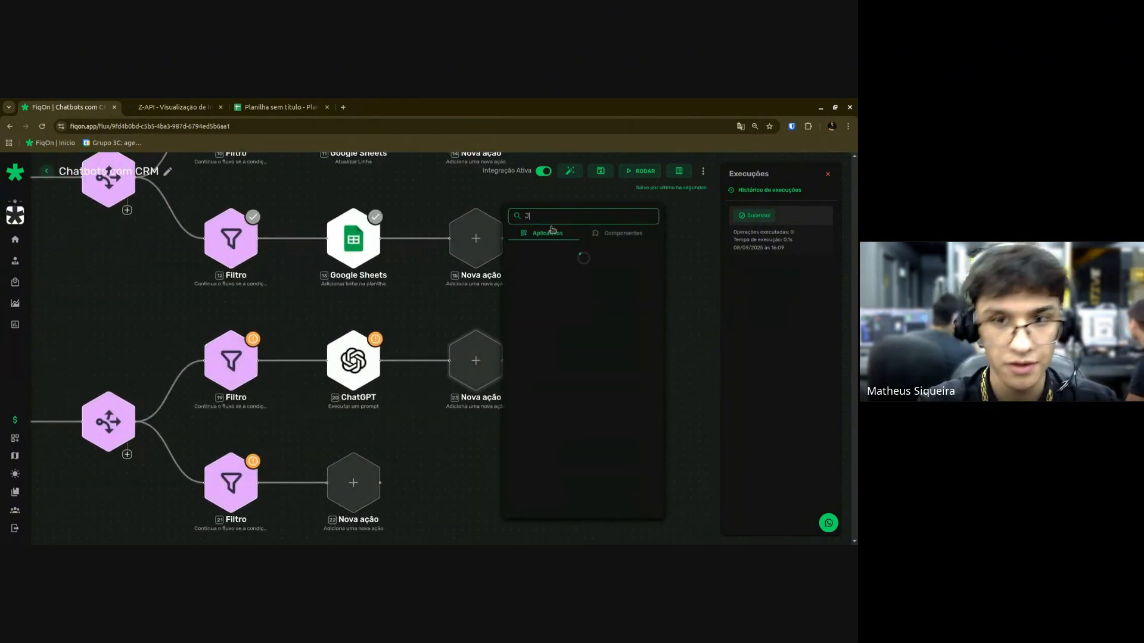
type("a")
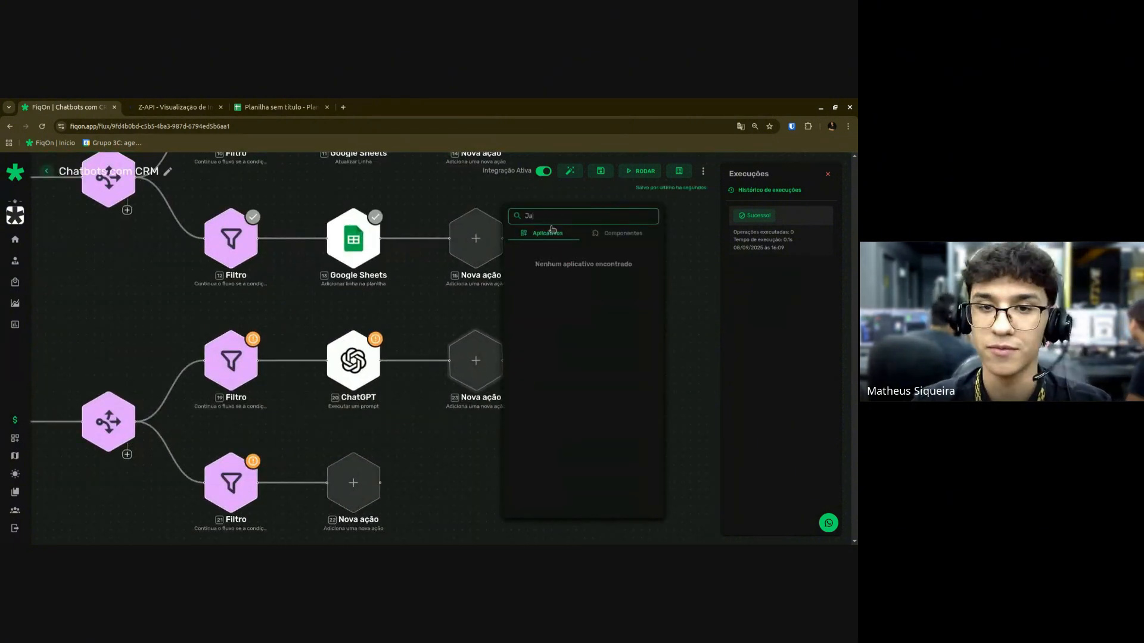
left_click(607, 233)
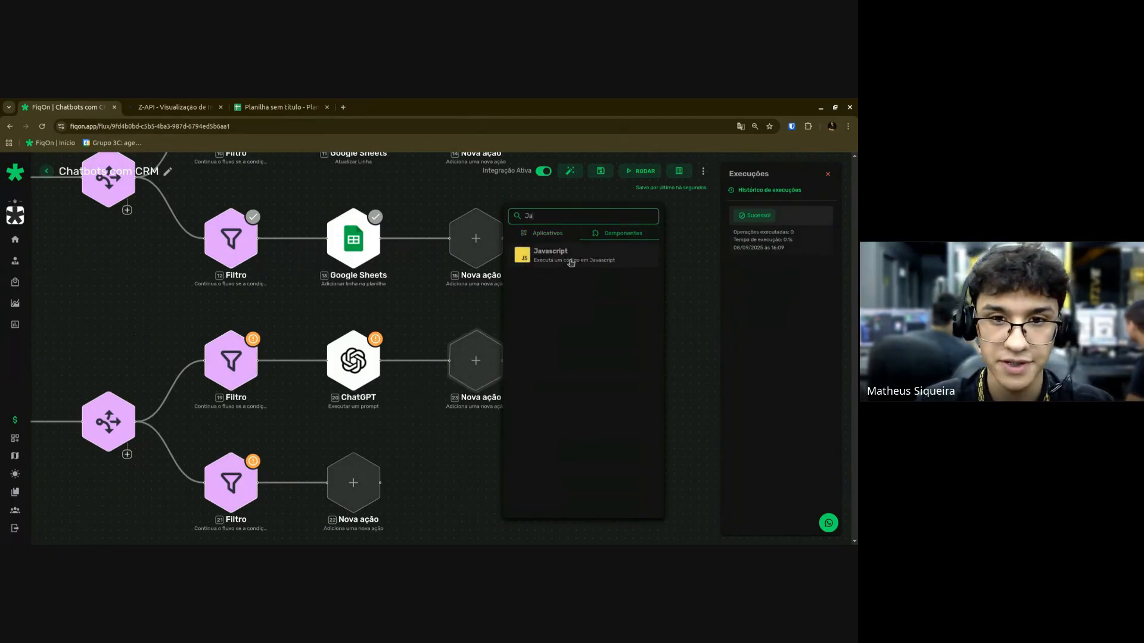
left_click(571, 262)
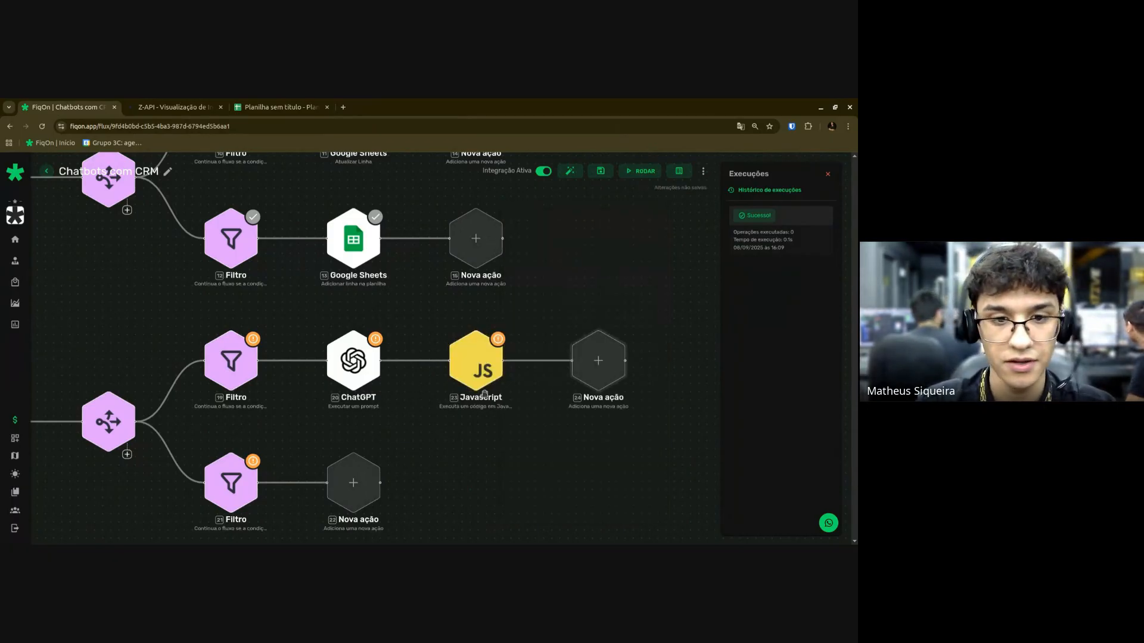
Add a Google Sheets 'Adicionar linha na planilha' step after the Javascript step.
left_click(598, 360)
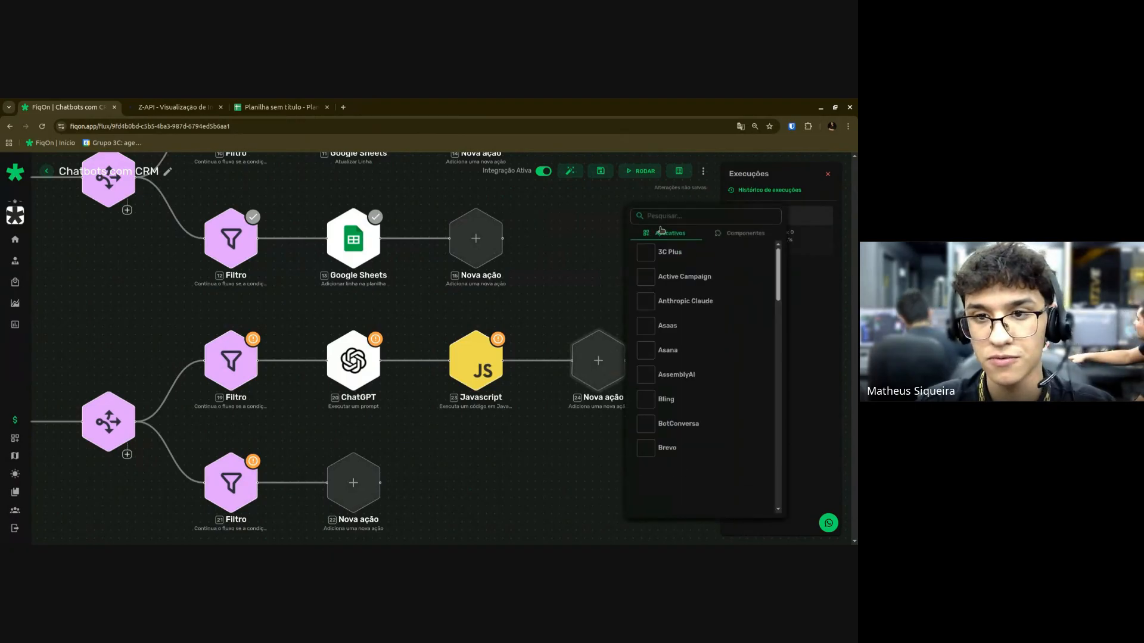
type("Google")
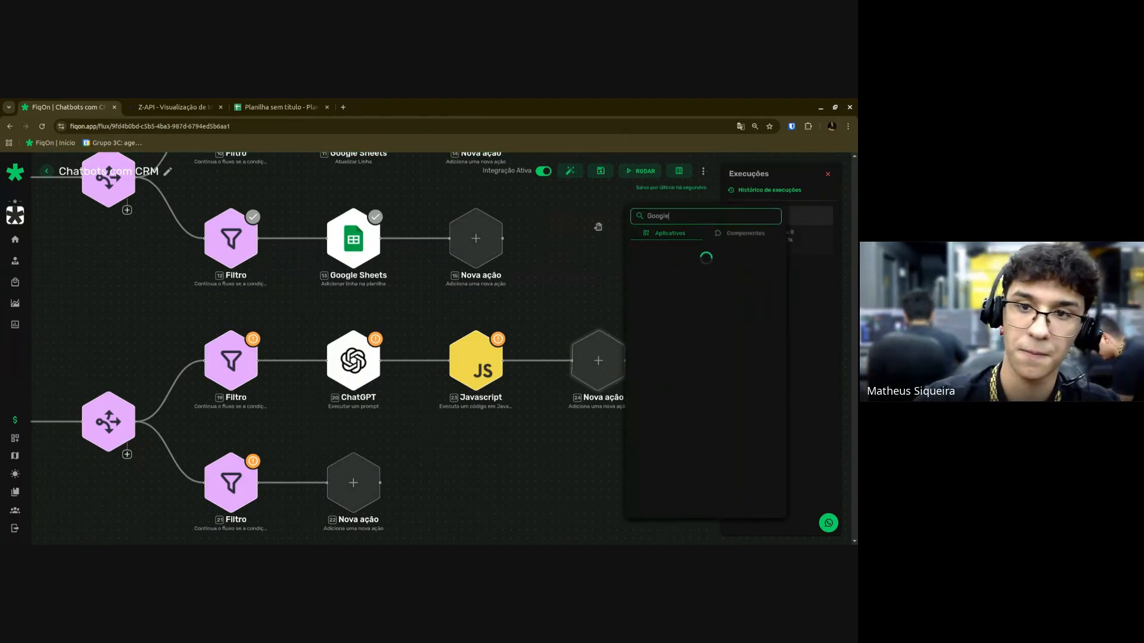
left_click(666, 356)
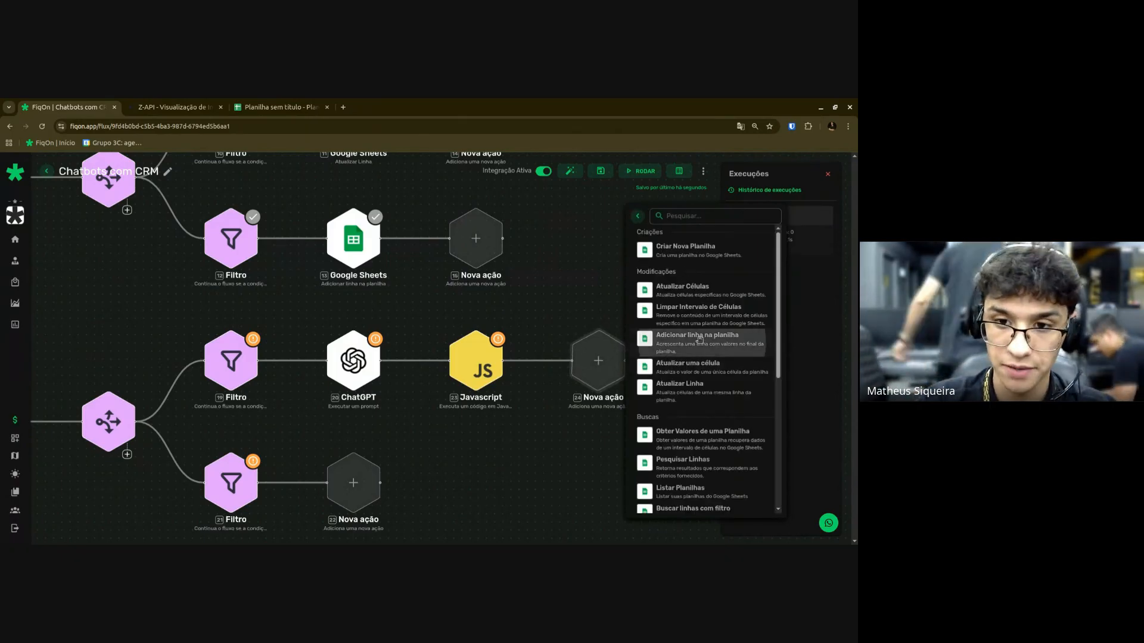
left_click(699, 338)
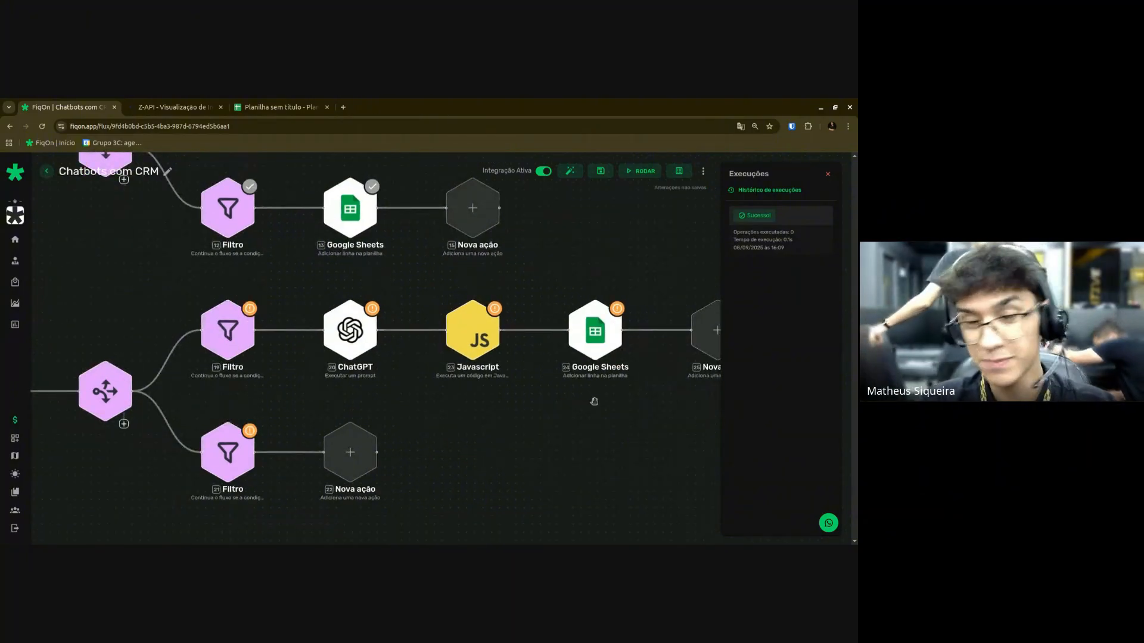
Add ChatGPT 'Executar um prompt' followed by a Javascript step to the lower filter branch.
left_click(372, 331)
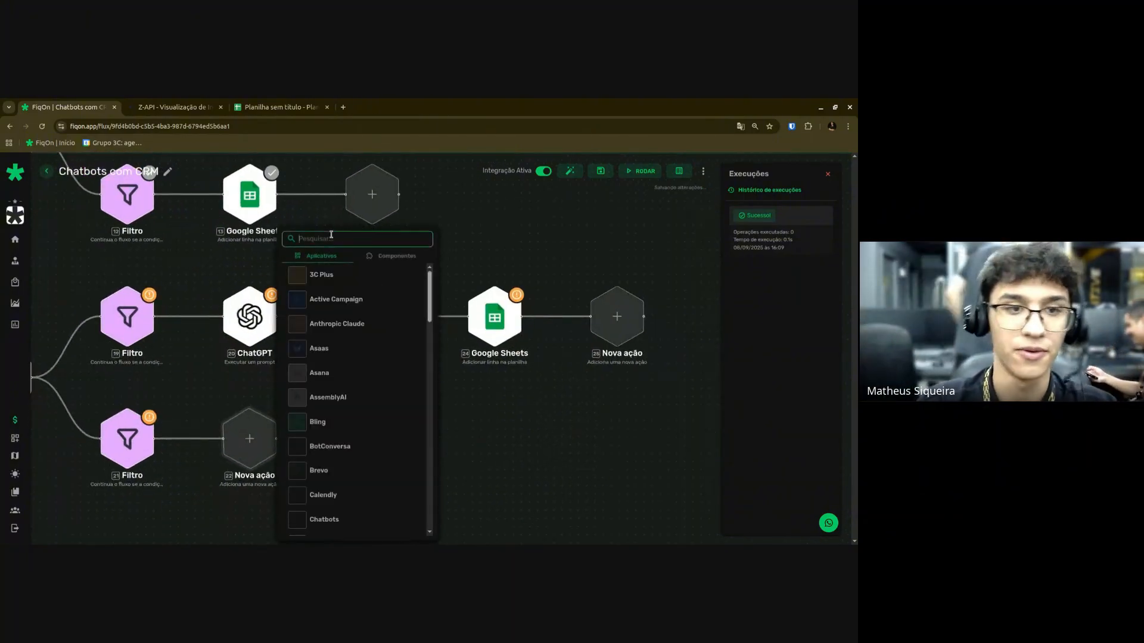
type("Chat")
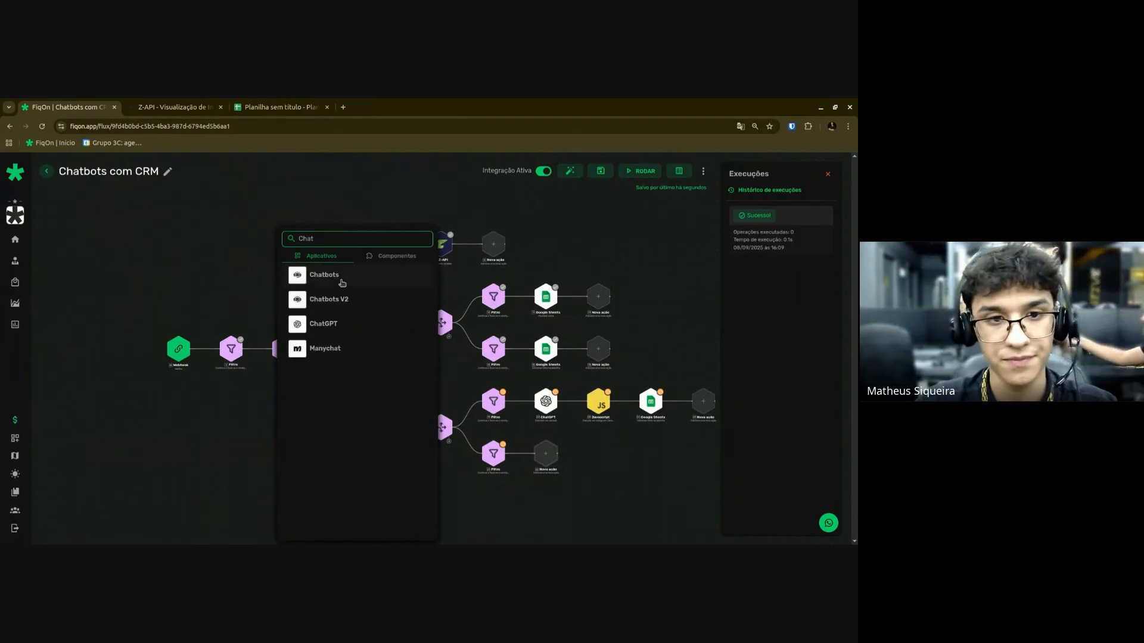
left_click(312, 326)
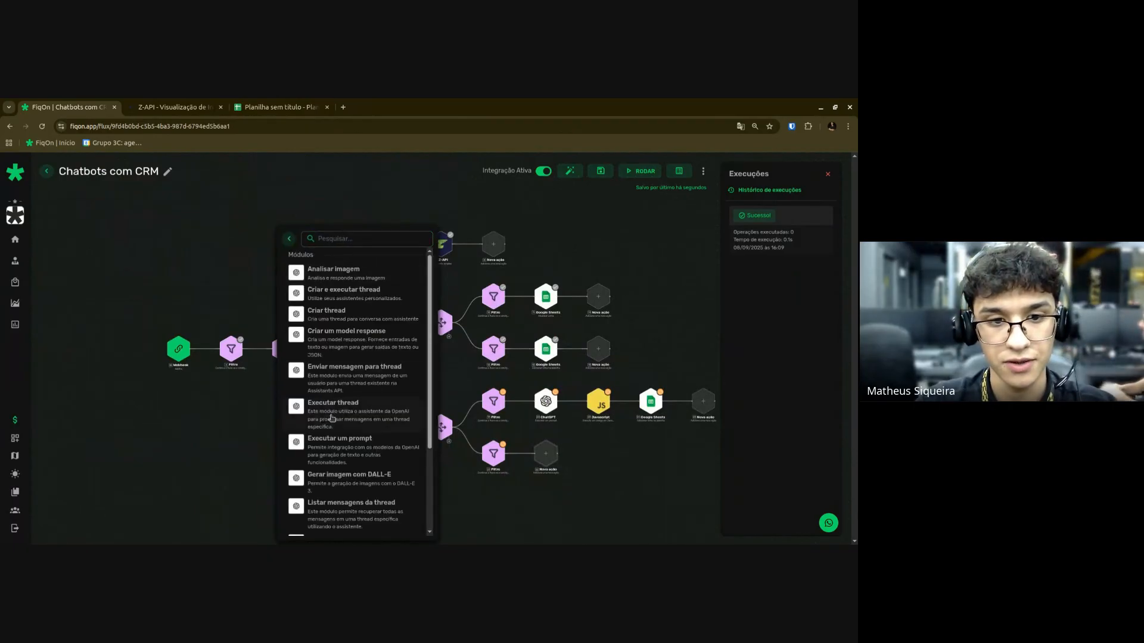
left_click(341, 441)
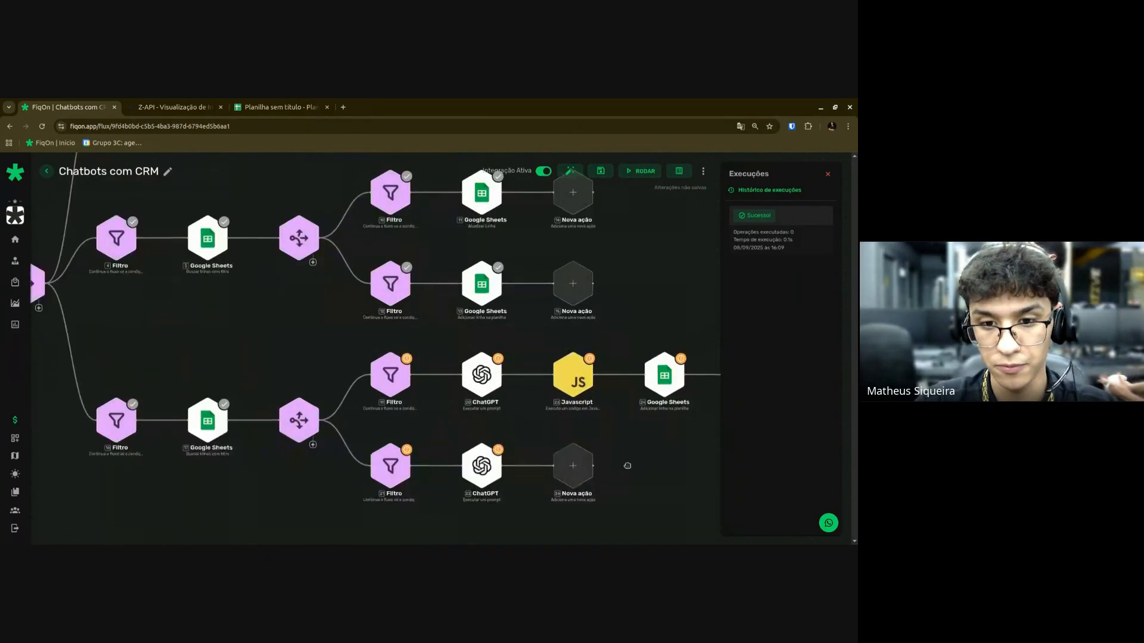
left_click(440, 393)
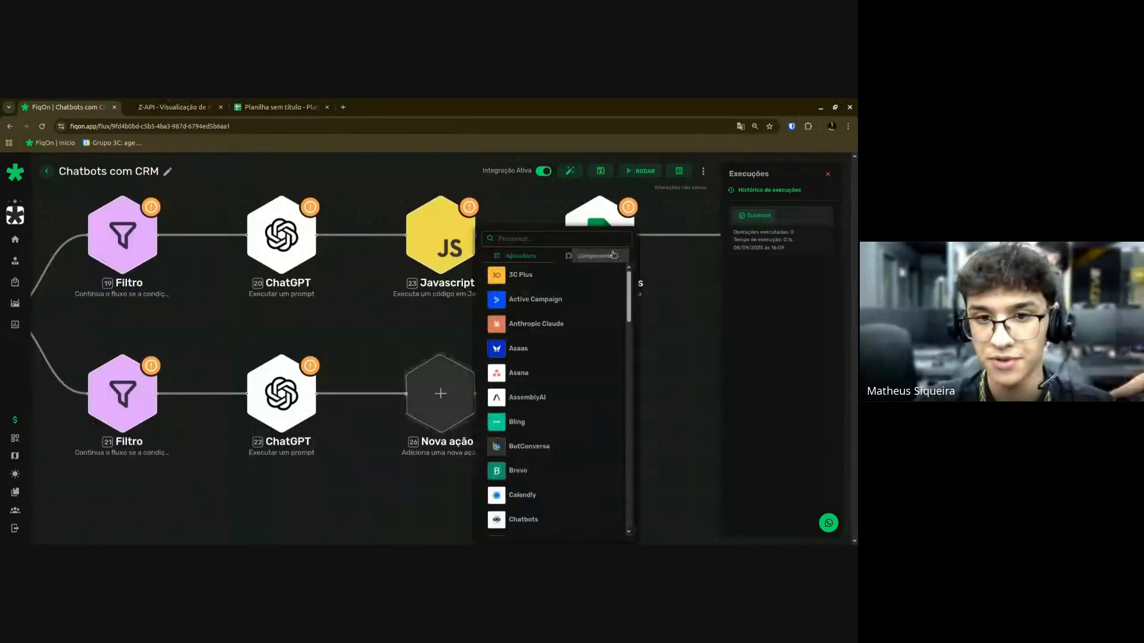
left_click(590, 256)
left_click(533, 444)
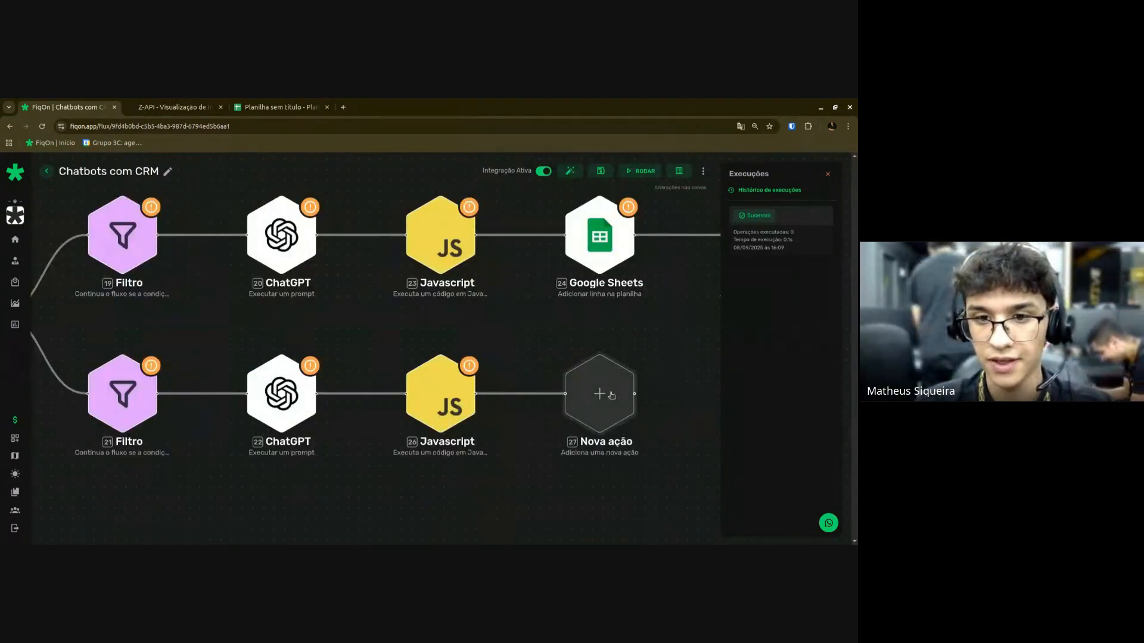
Add a Google Sheets spreadsheet action after the lower Javascript and auto-arrange the flow.
left_click(599, 393)
type("Google")
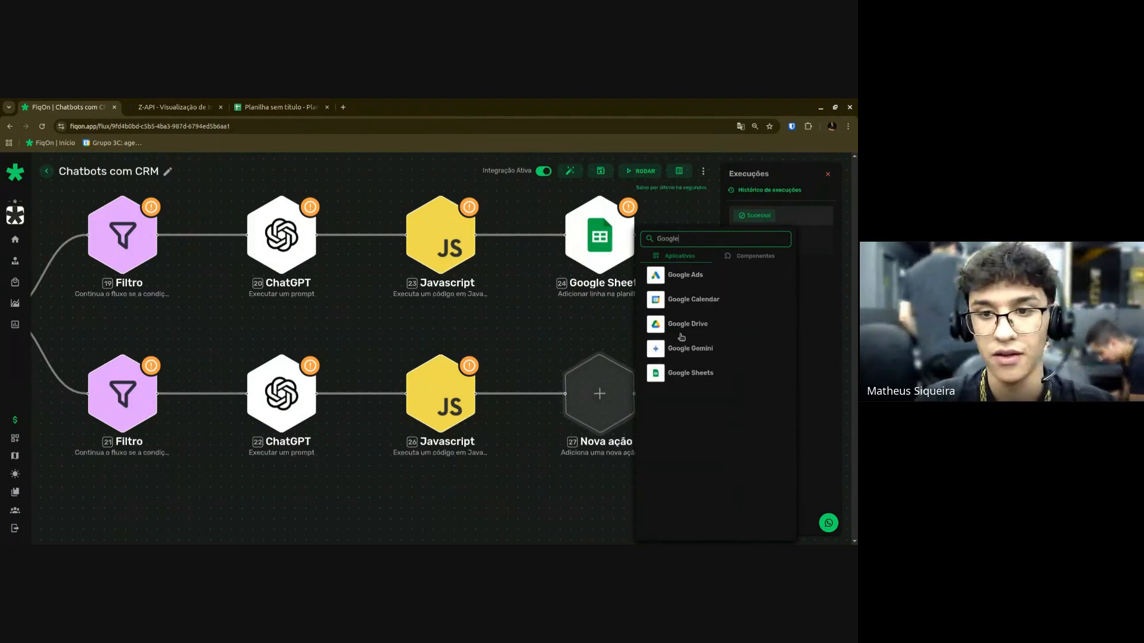
left_click(677, 374)
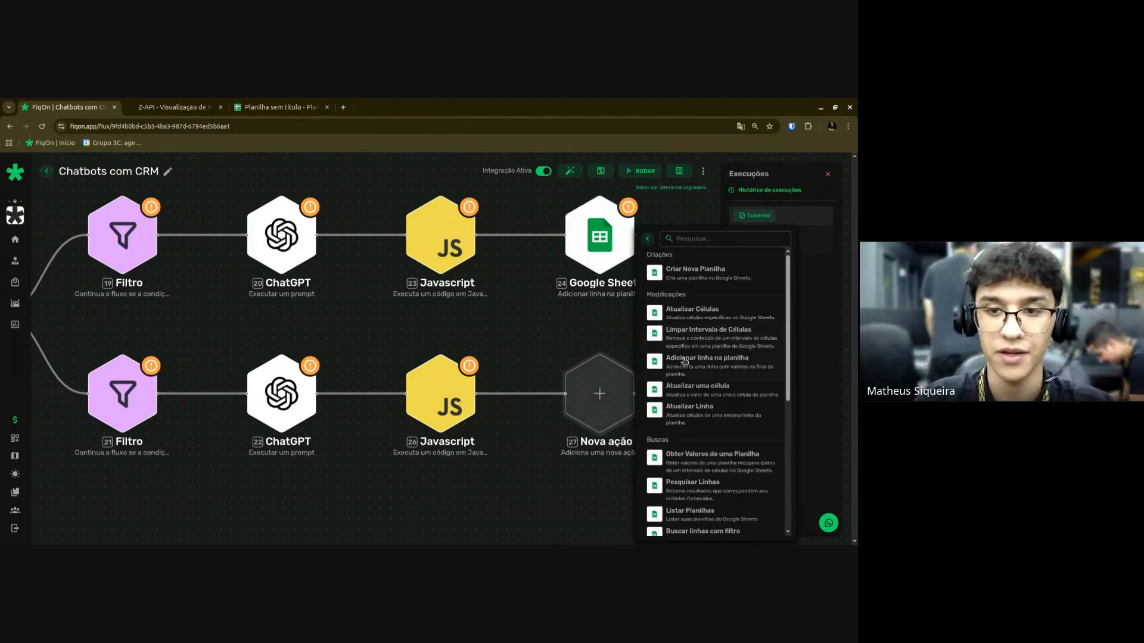
scroll(685, 361, "down", 1)
left_click(684, 314)
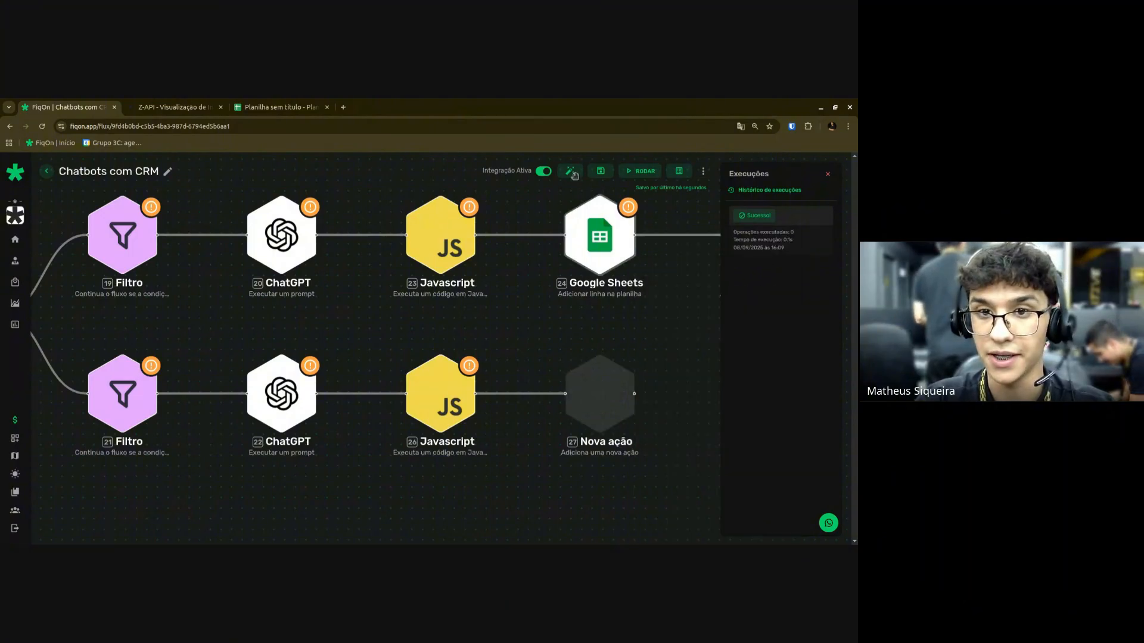
left_click(574, 175)
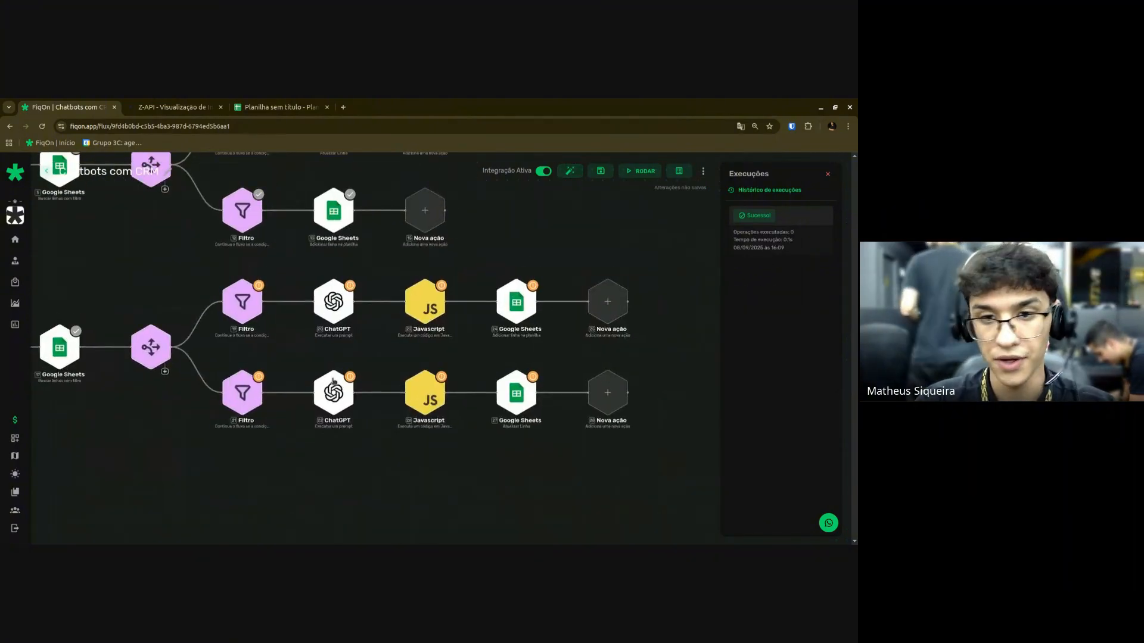
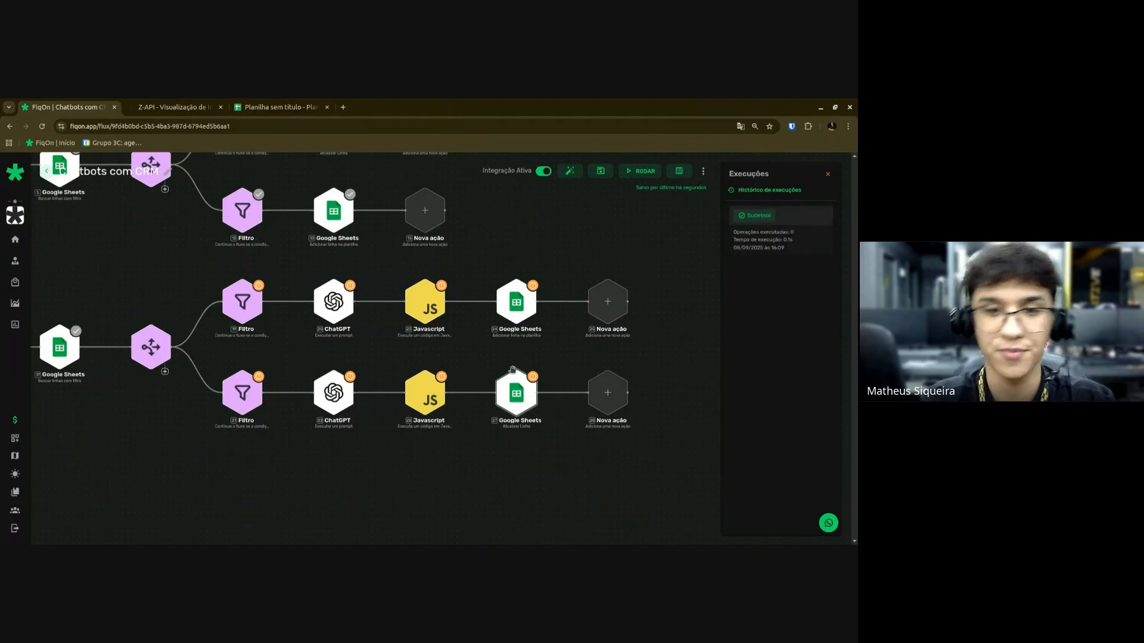
Open the sheet row search step and enter the test number 123 in cell A2 of the CRM sheet.
scroll(307, 442, "down", 2)
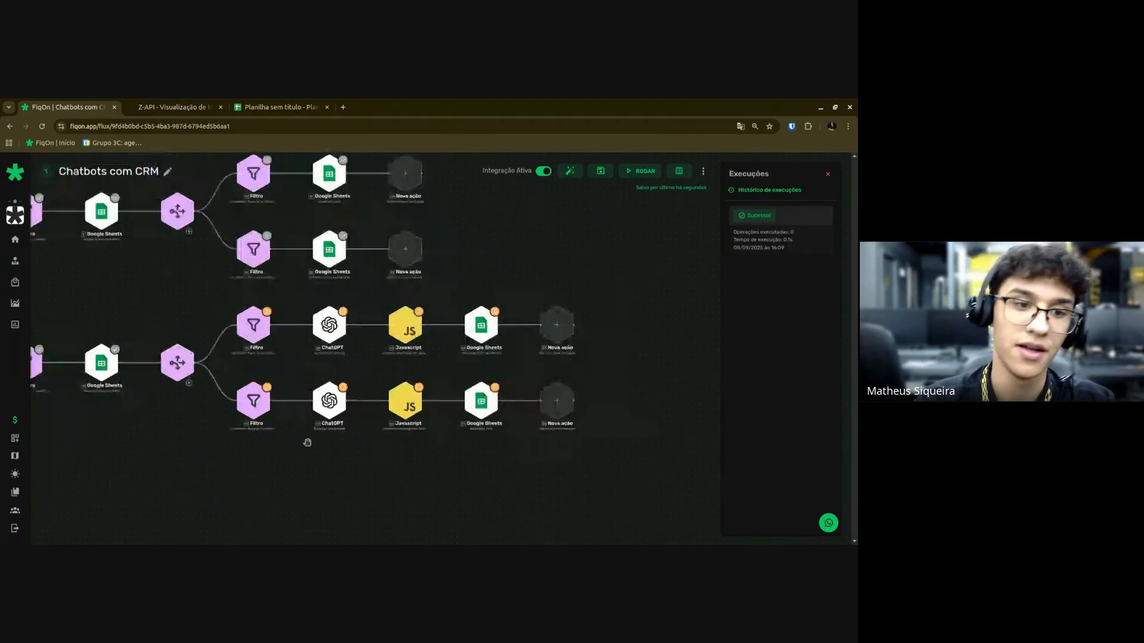
scroll(307, 443, "down", 1)
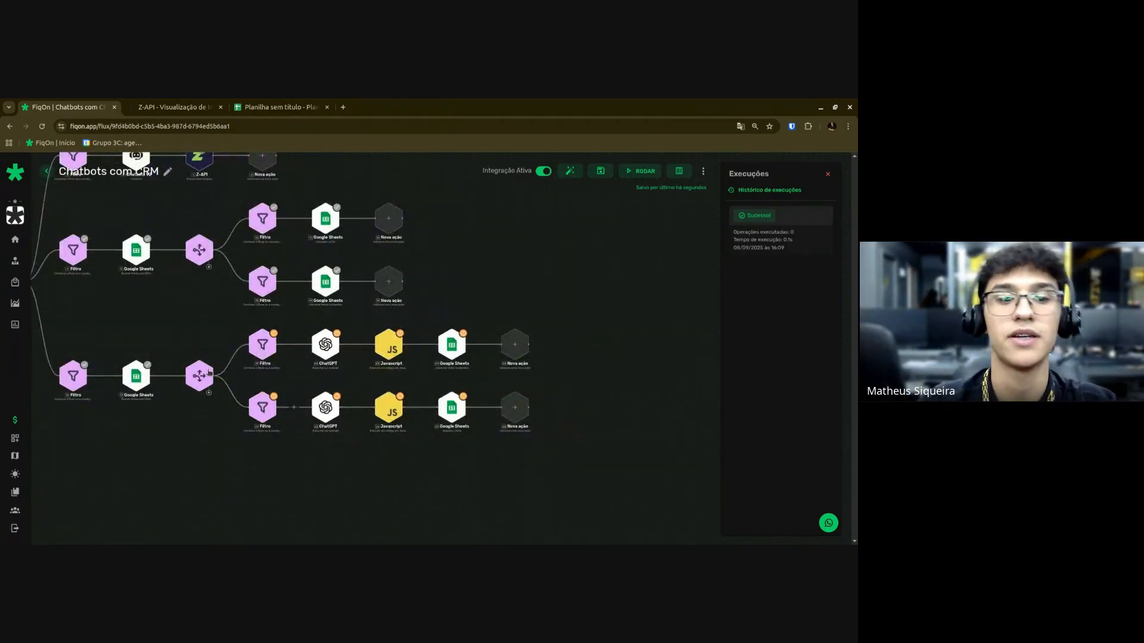
scroll(350, 474, "up", 1)
scroll(493, 455, "up", 1)
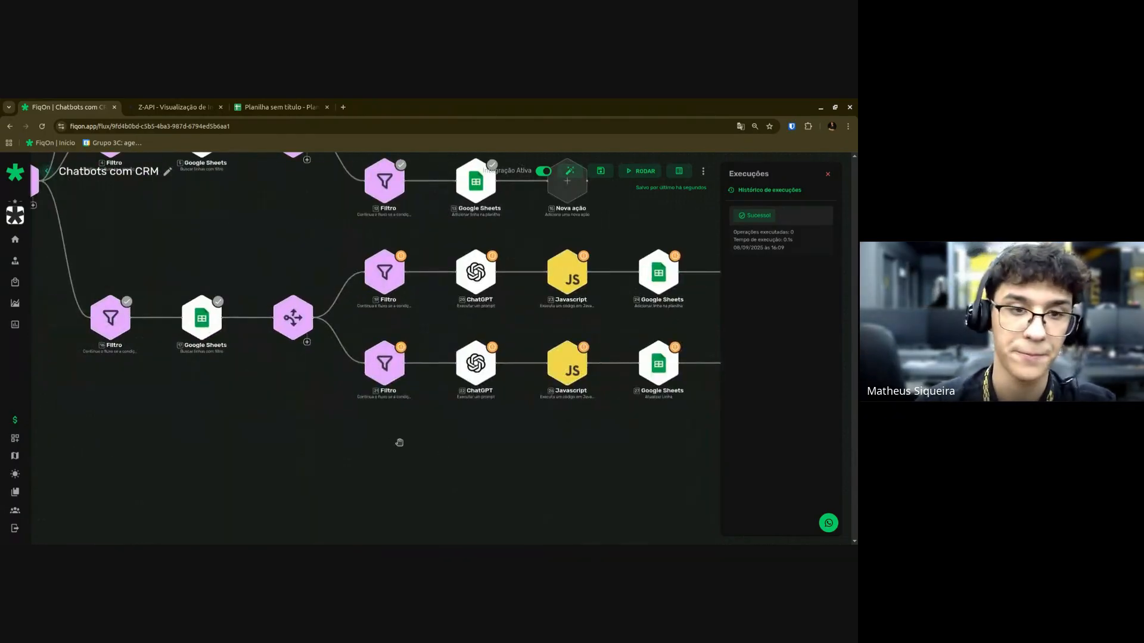
scroll(298, 423, "up", 1)
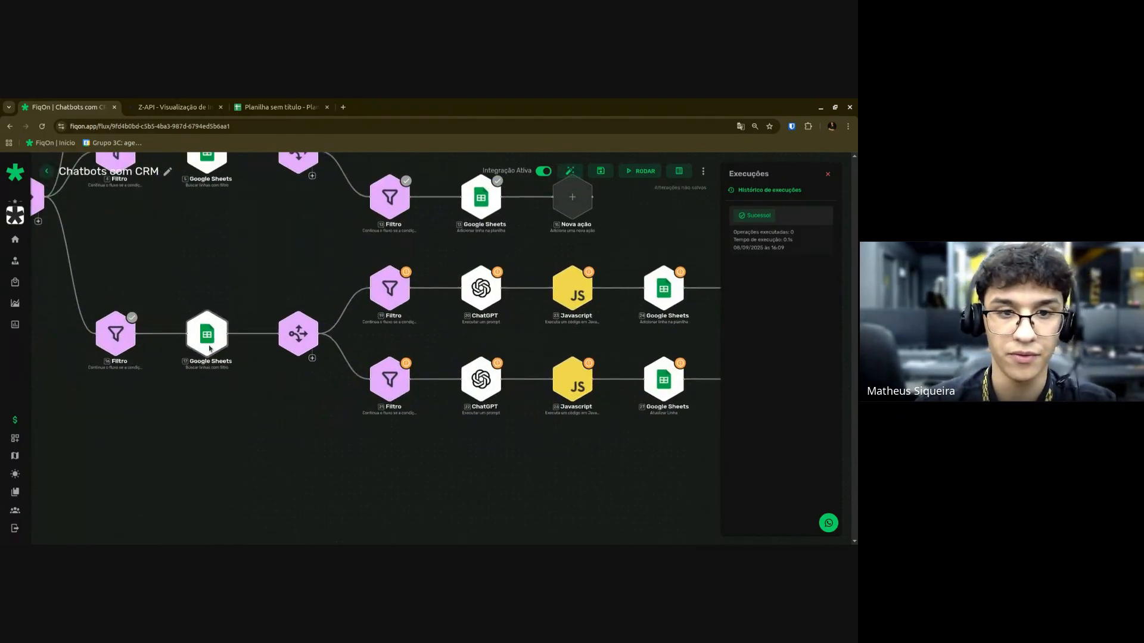
left_click(204, 330)
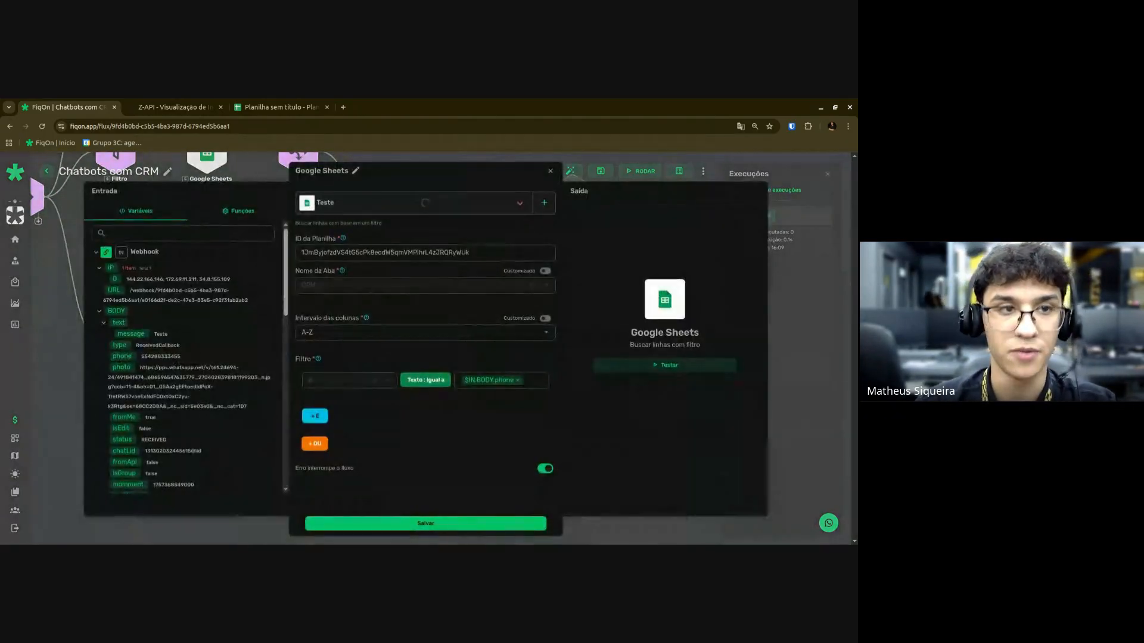
left_click(249, 107)
left_click(37, 233)
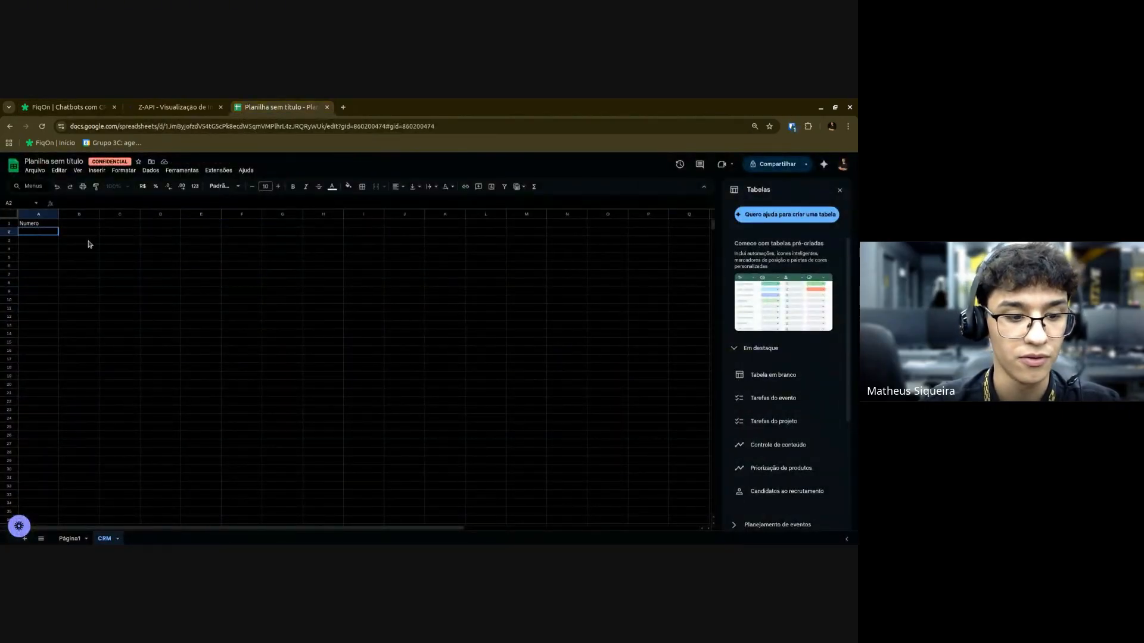
left_click(160, 274)
key("ctrl+Tab")
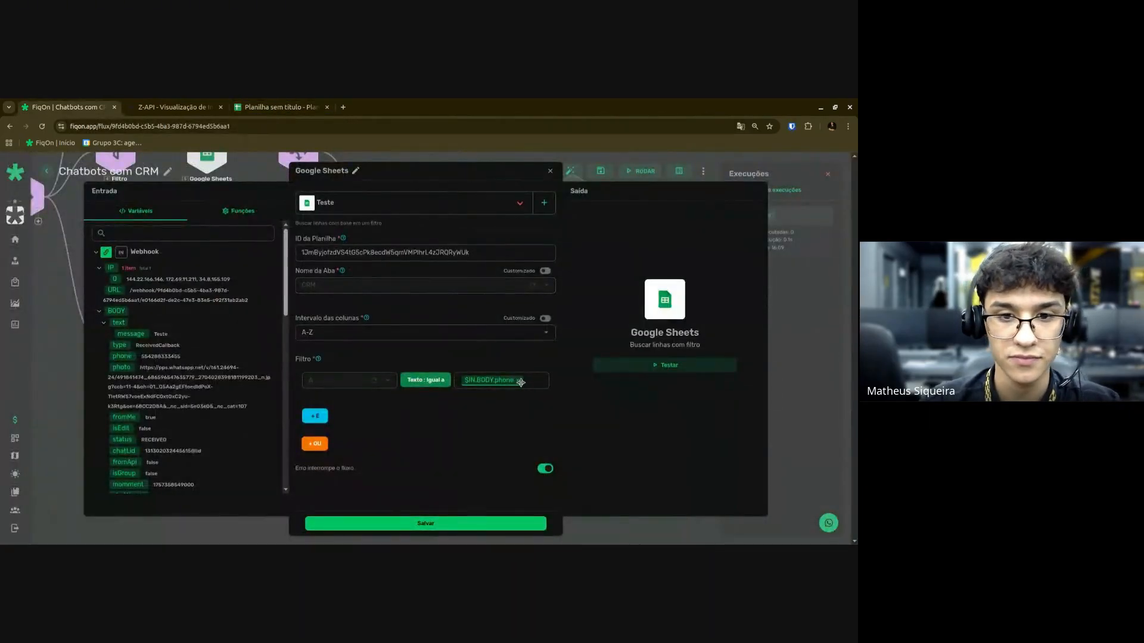
Set the filter value to {{$IN.BODY.phone}}, test the search, and review the sheet's Numero column.
left_click(519, 382)
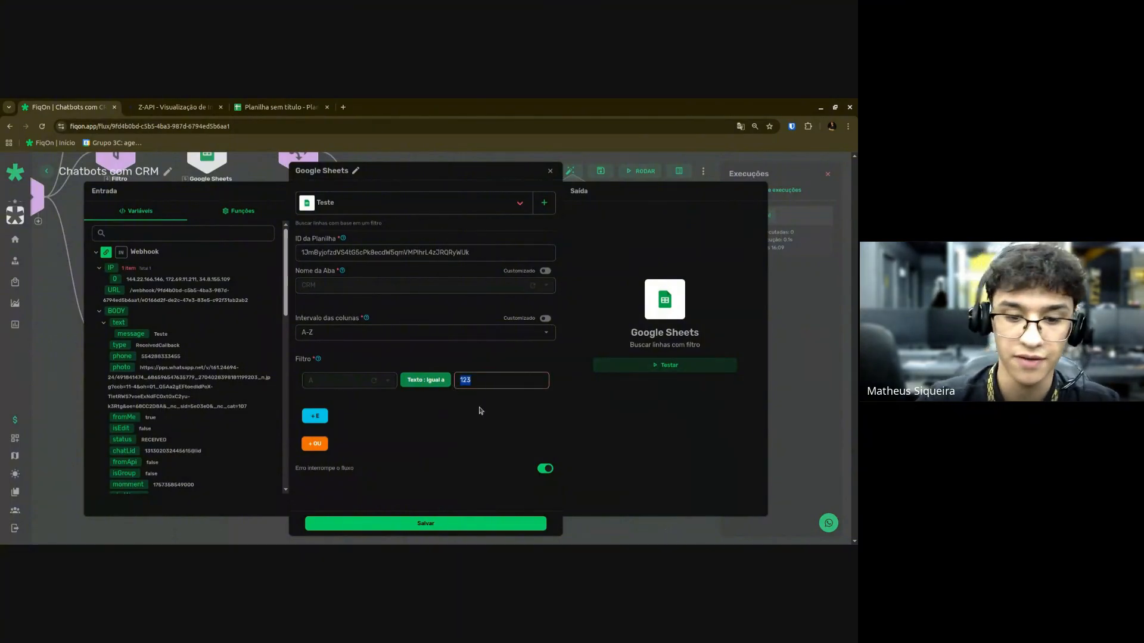
key("BackSpace")
type("{{$IN.BODY")
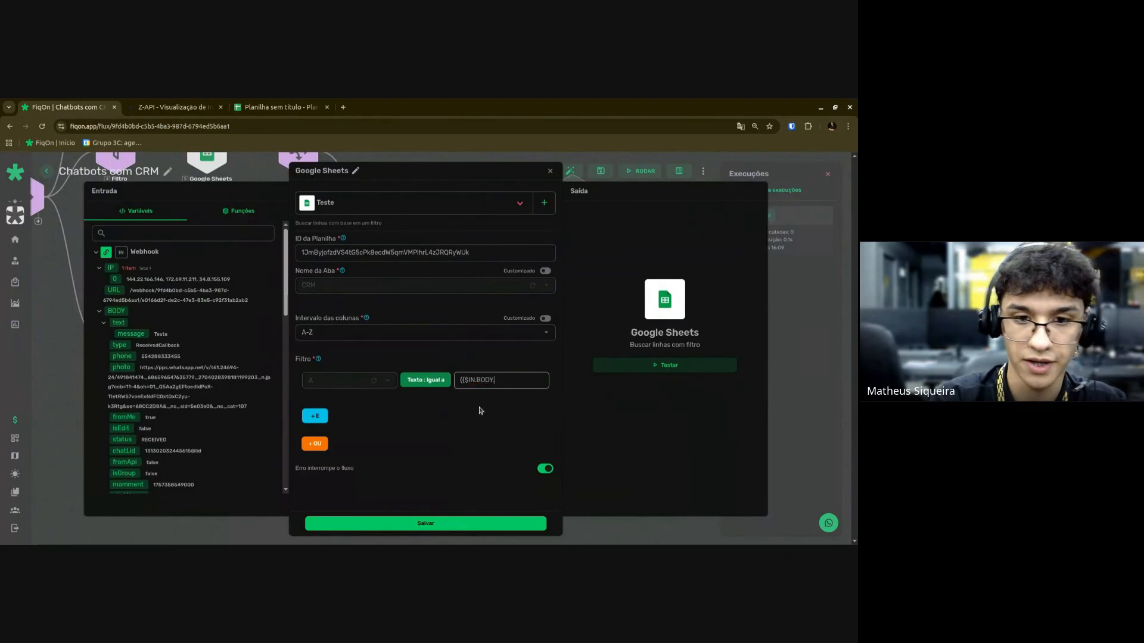
type(".phone}}")
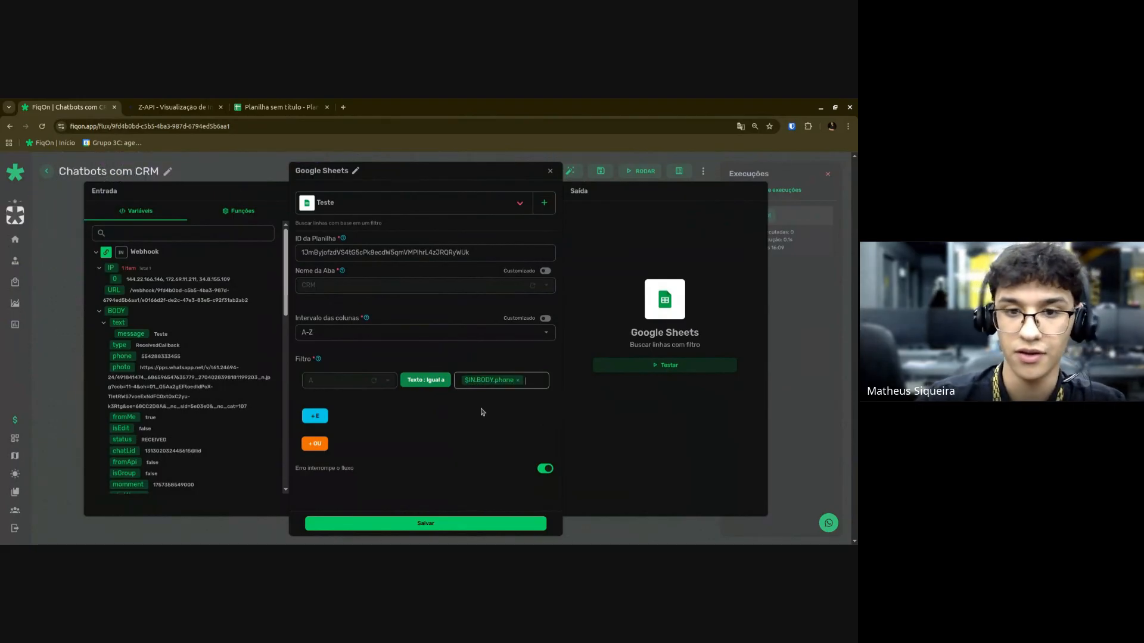
left_click(656, 368)
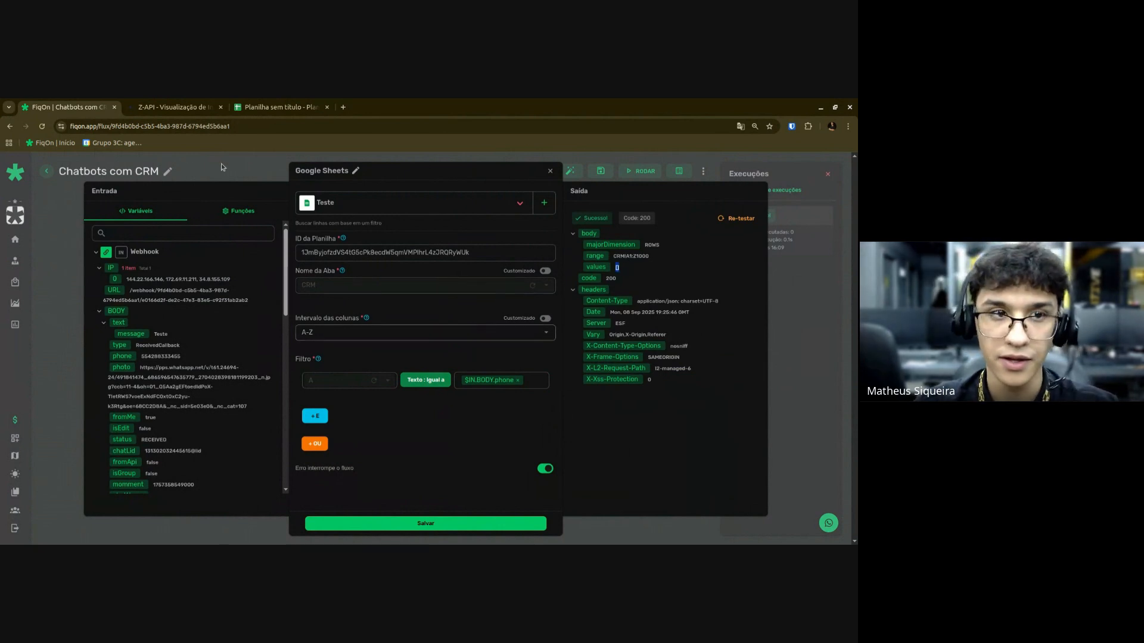
left_click(278, 107)
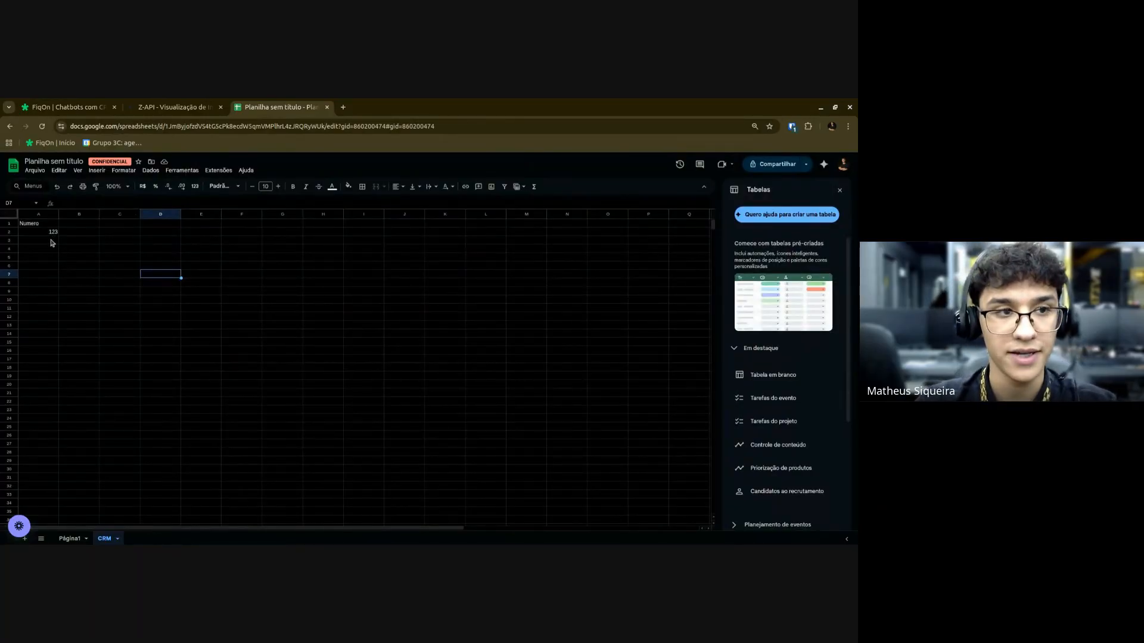
left_click_drag(51, 240, 47, 224)
left_click(165, 275)
left_click(69, 107)
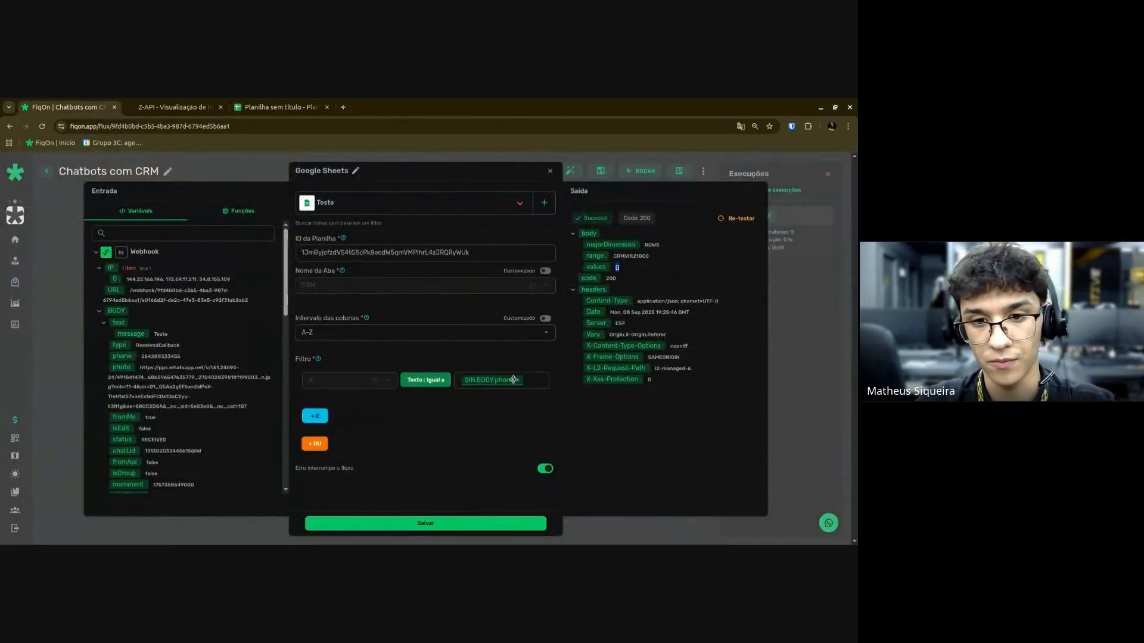
Change the filter value to 123, re-test to get row_number 2, and save.
key("BackSpace")
type("123")
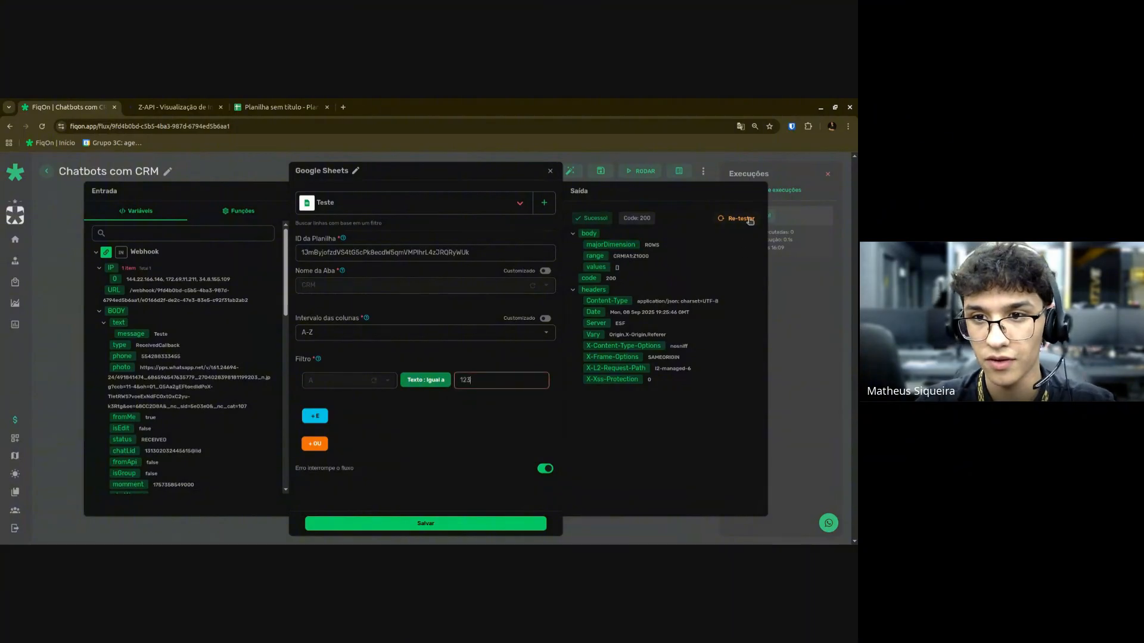
left_click(749, 220)
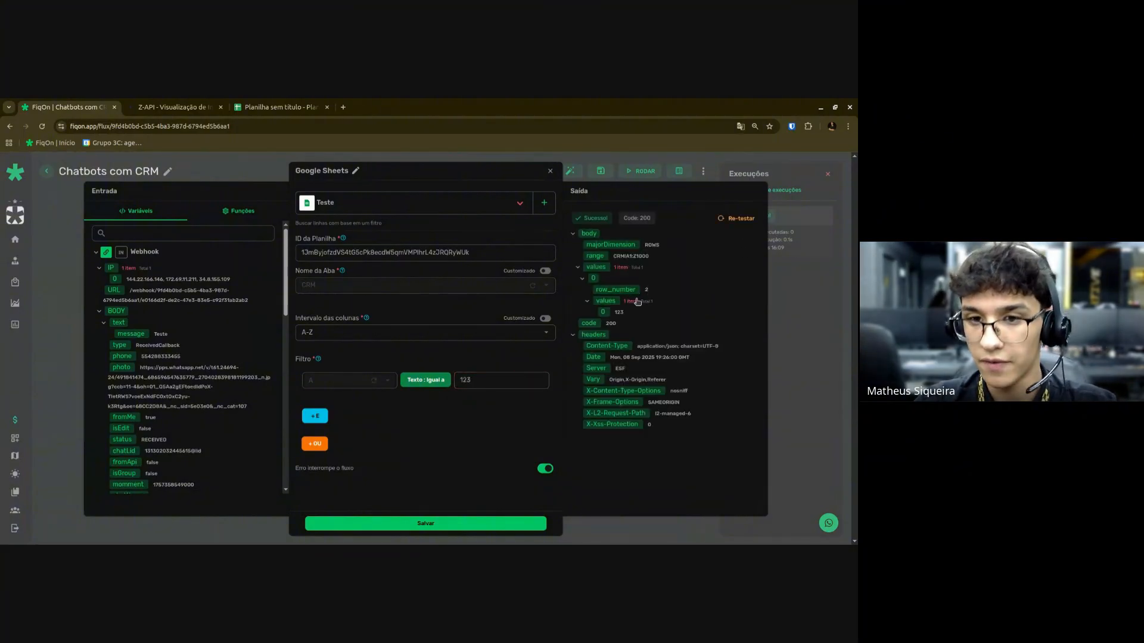
double_click(647, 290)
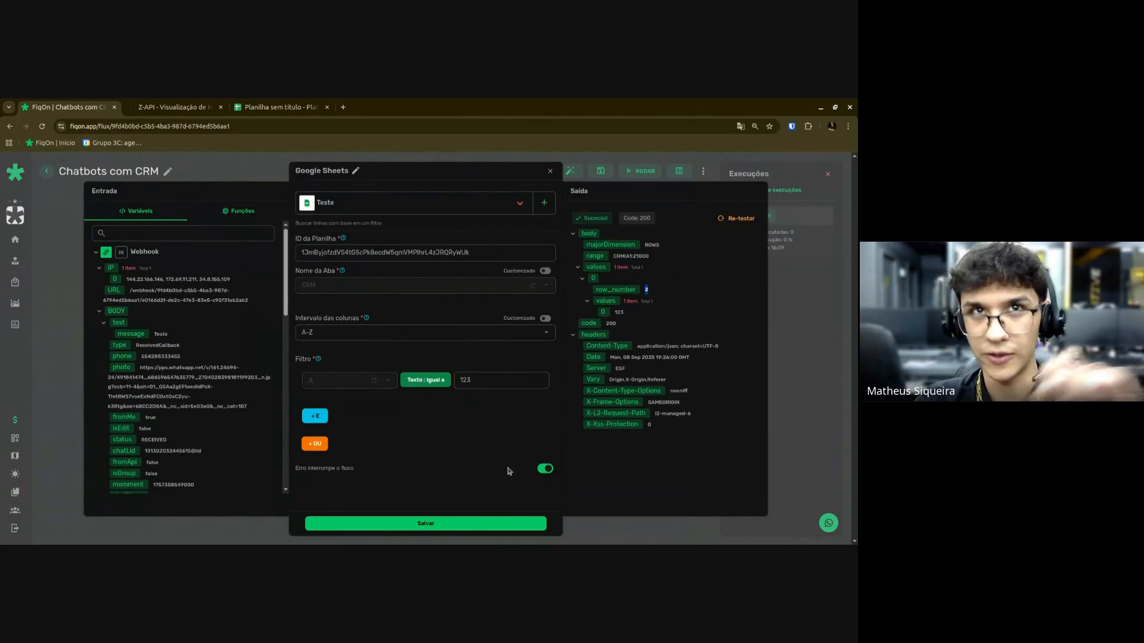
left_click(477, 522)
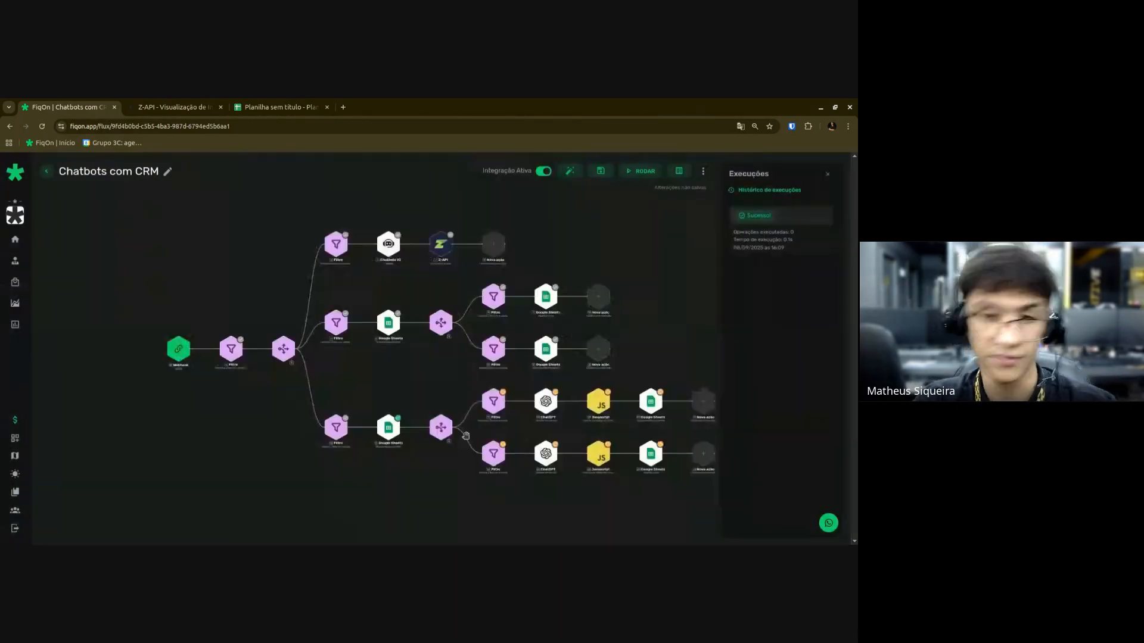
Set Filtro 19's condition to the Sheets search row_number 'Não existe', save, and verify it.
scroll(465, 436, "up", 5)
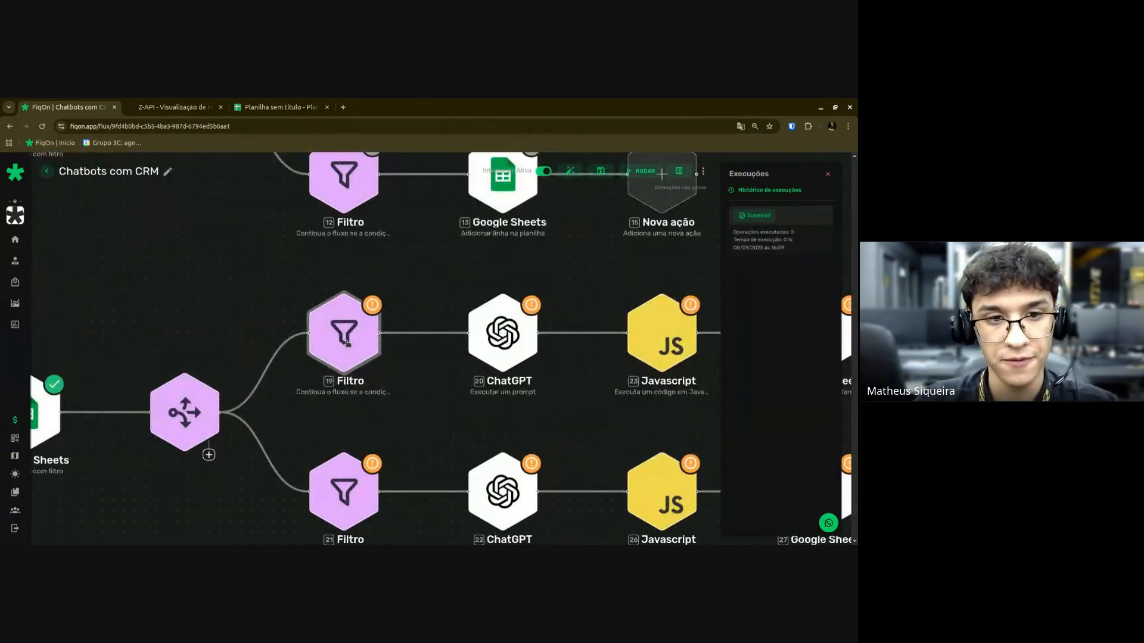
left_click(377, 319)
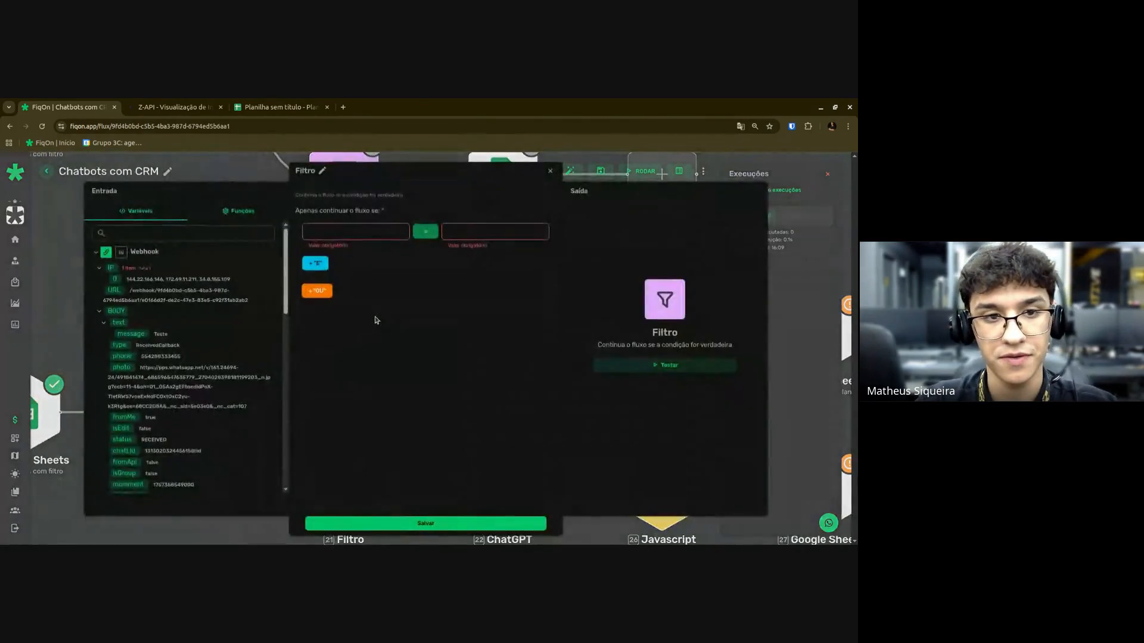
left_click(129, 254)
left_click(138, 270)
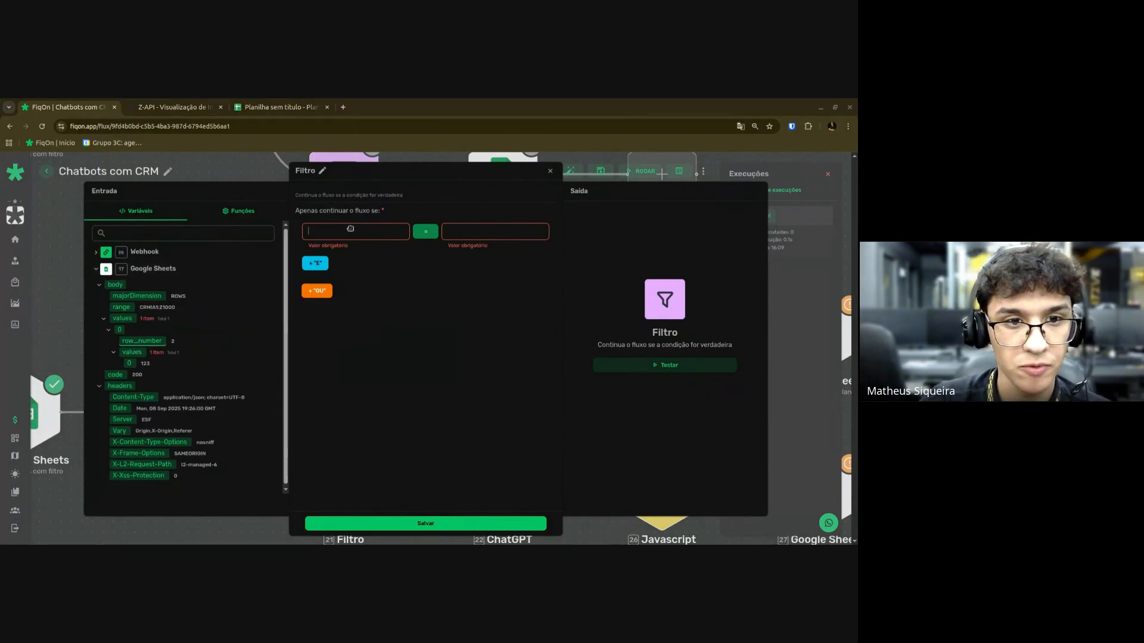
left_click_drag(351, 229, 352, 230)
left_click(426, 231)
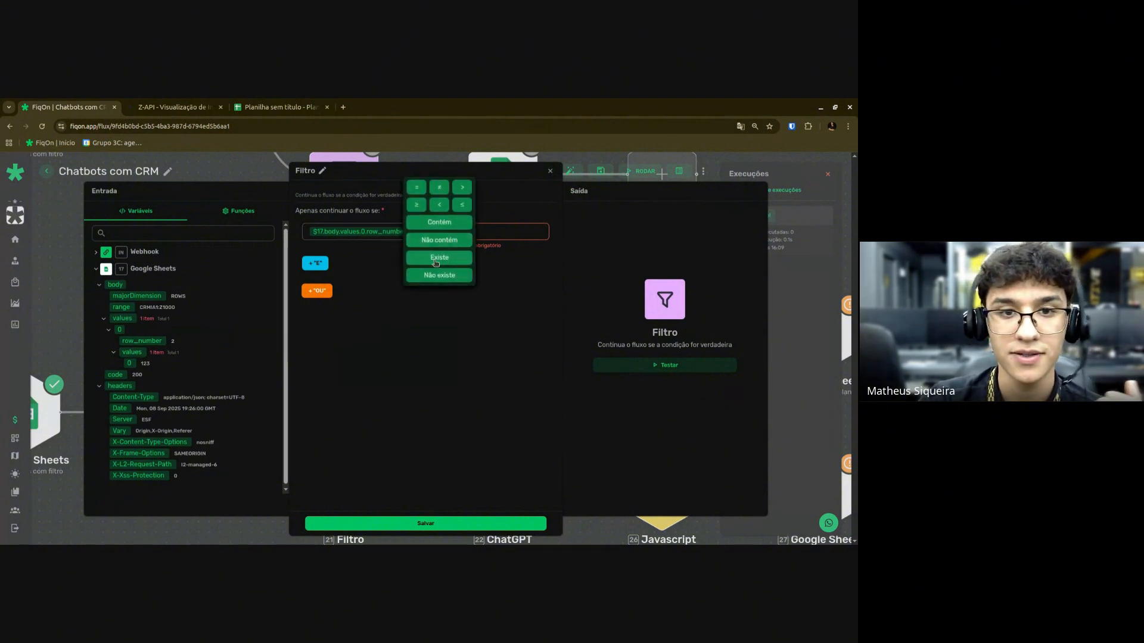
left_click(436, 263)
left_click(441, 523)
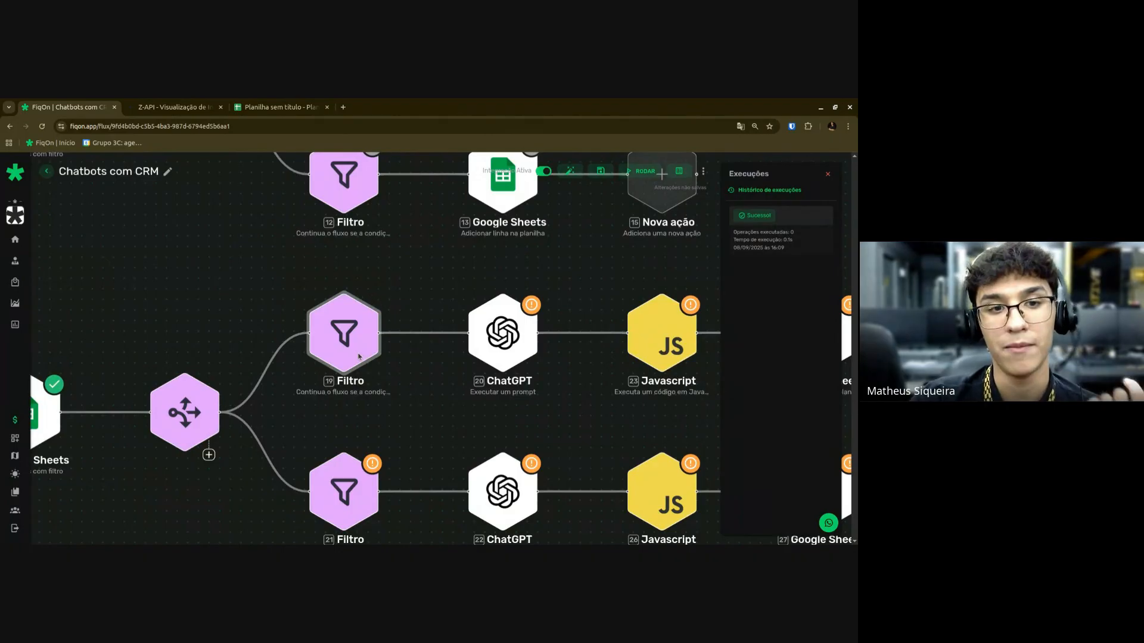
left_click(367, 339)
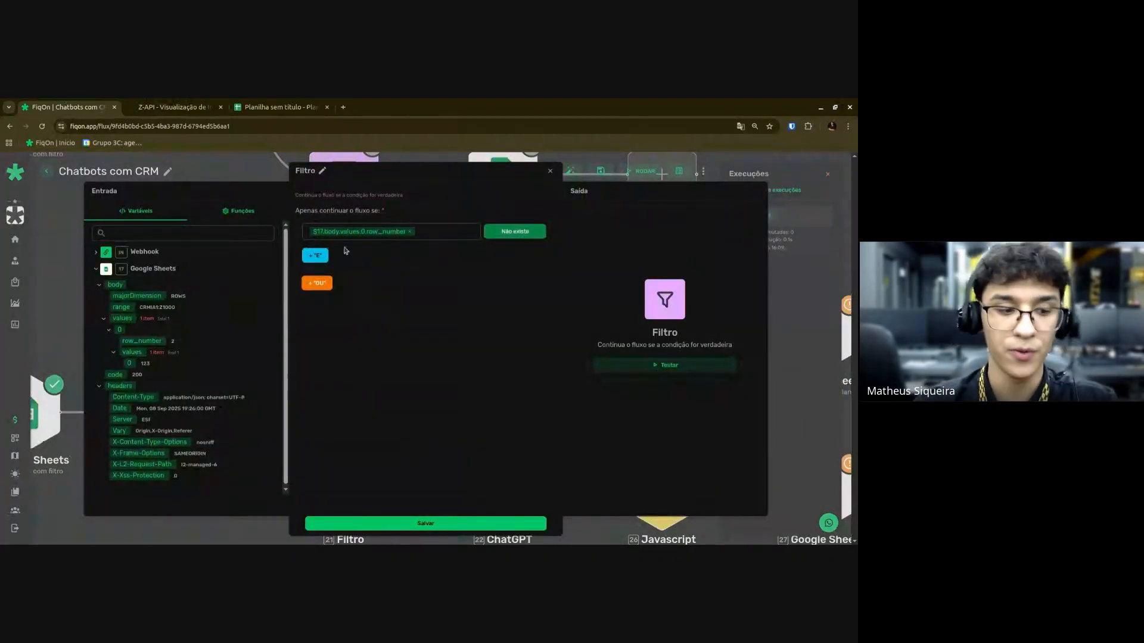
key("Escape")
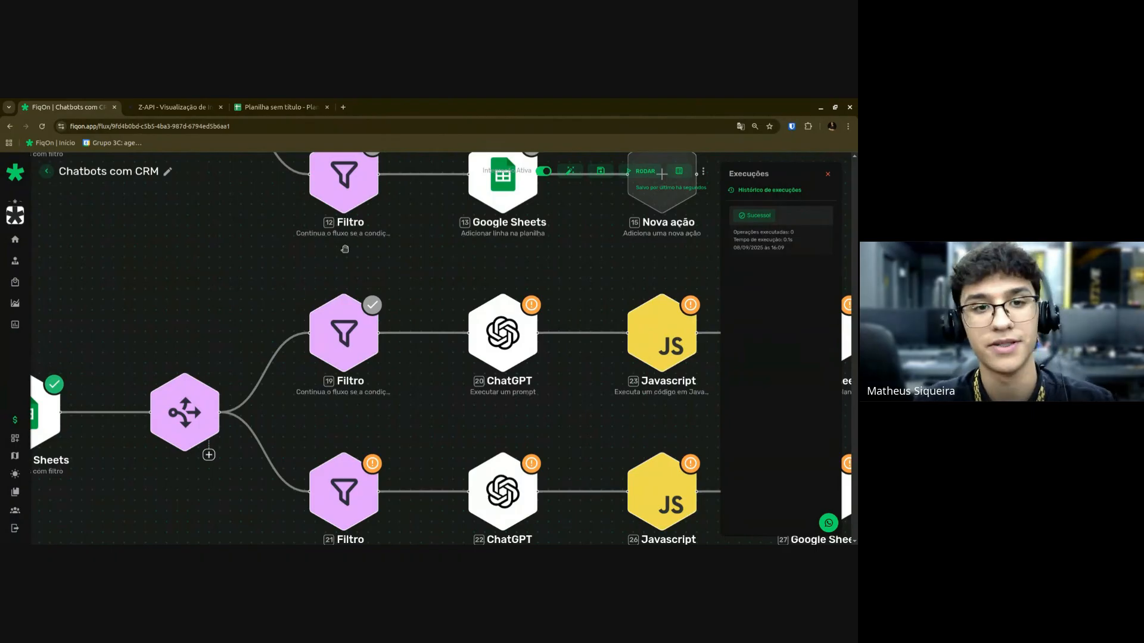
Reopen filter 19 on the upper sheet branch and save it again.
scroll(209, 286, "down", 2)
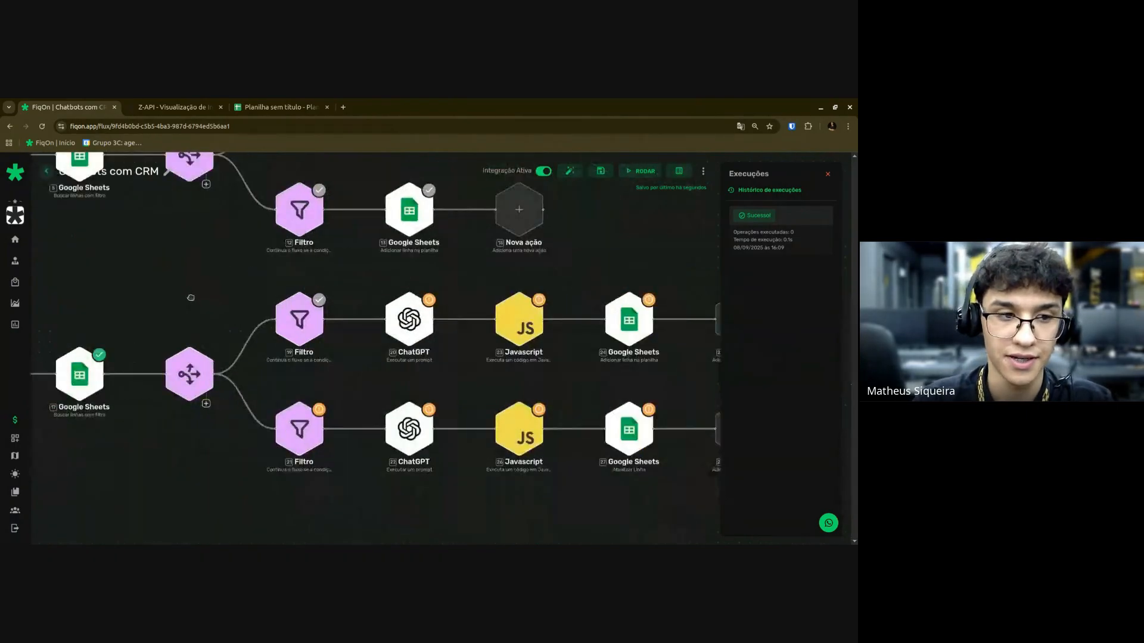
left_click_drag(190, 296, 283, 272)
left_click(394, 298)
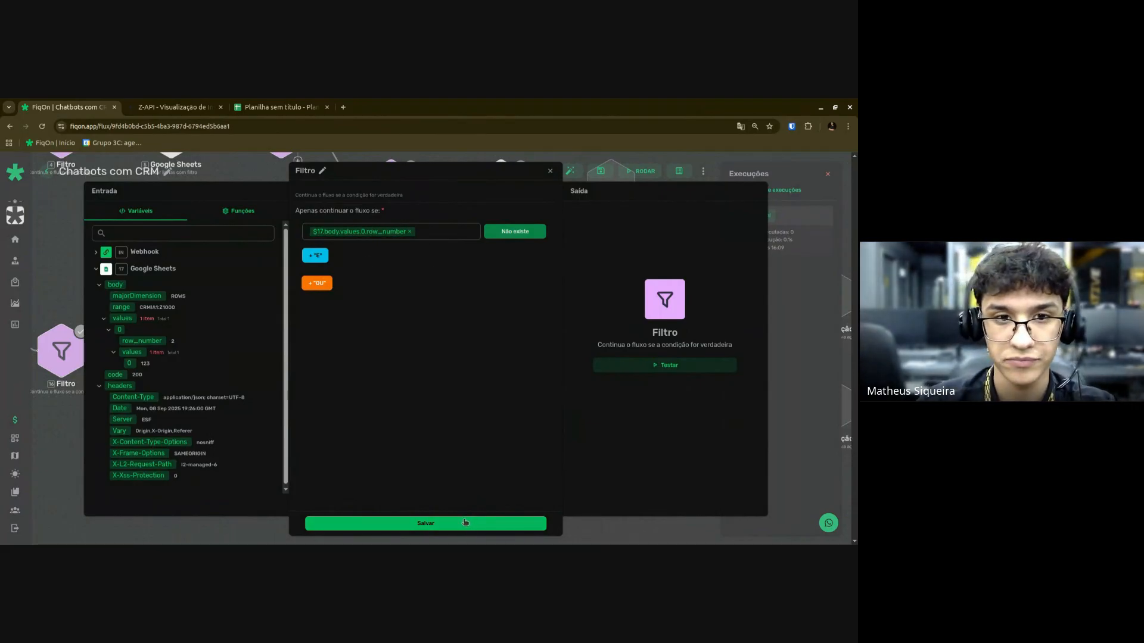
left_click(398, 524)
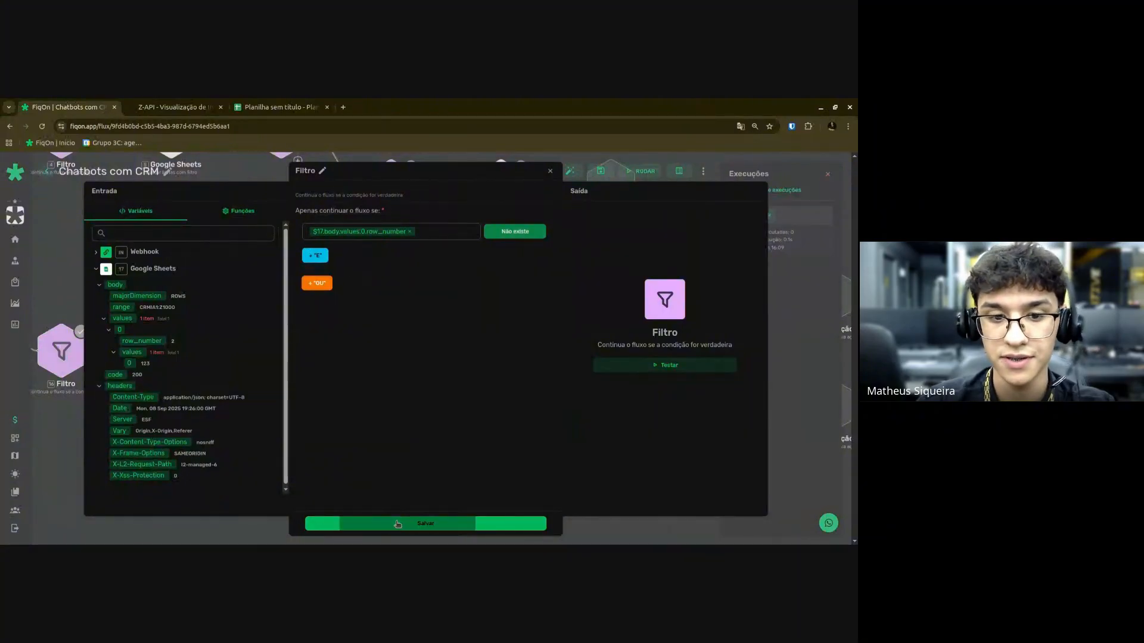
Make lower filter 21 pass when row_number 'Existe', save it, and reopen to verify.
scroll(516, 363, "up", 4)
left_click_drag(560, 349, 417, 388)
scroll(268, 407, "down", 5)
scroll(268, 417, "up", 3)
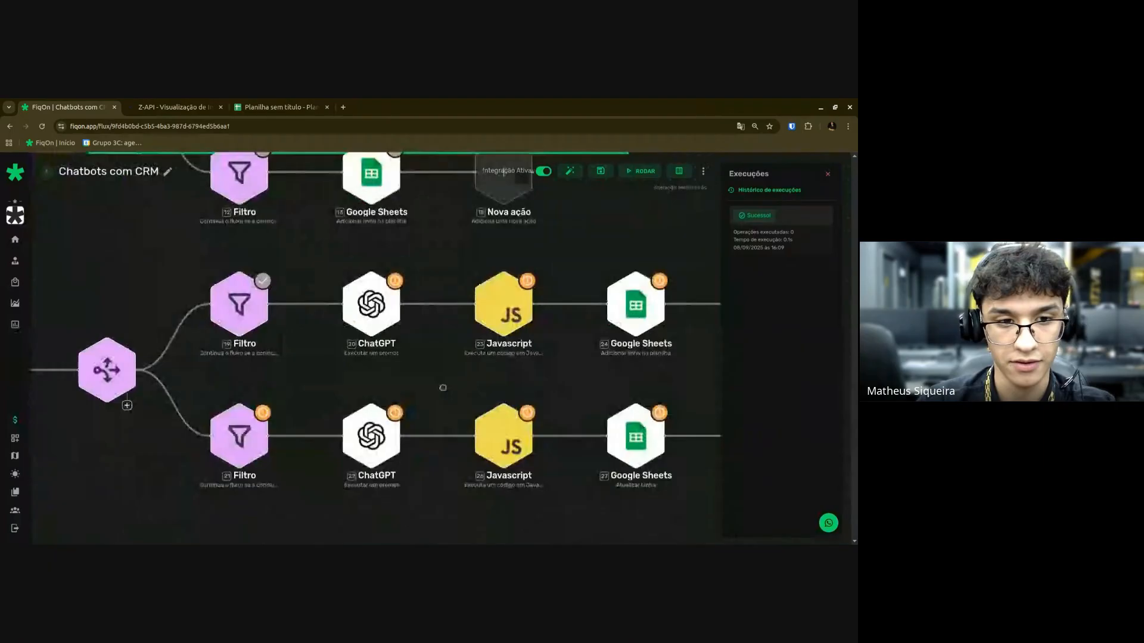
left_click(243, 452)
left_click(350, 233)
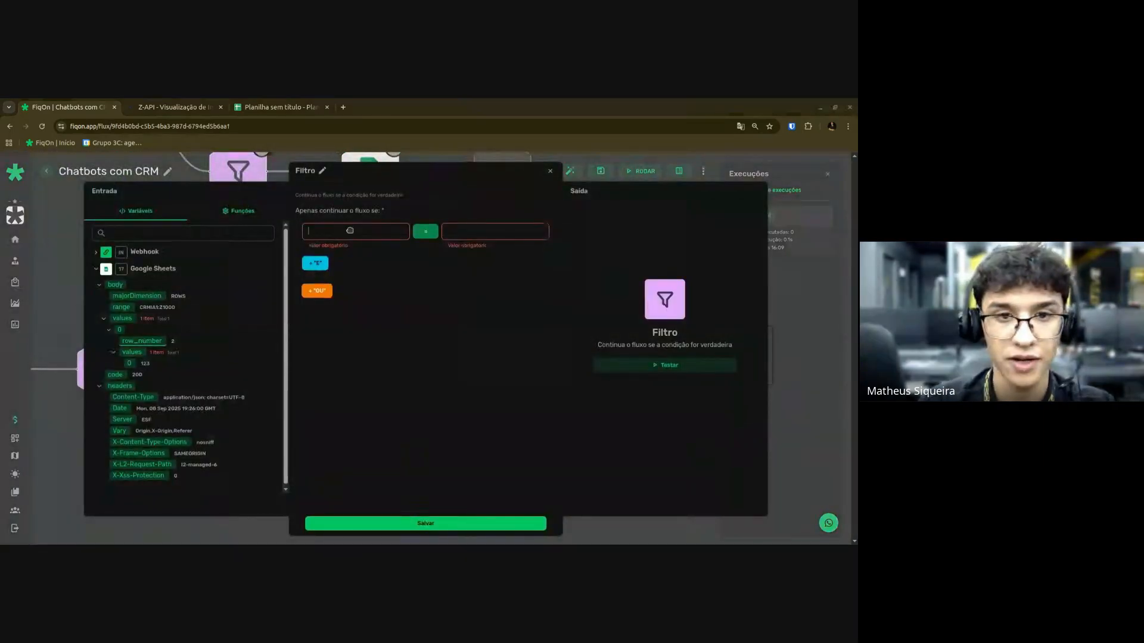
left_click(142, 341)
left_click(425, 231)
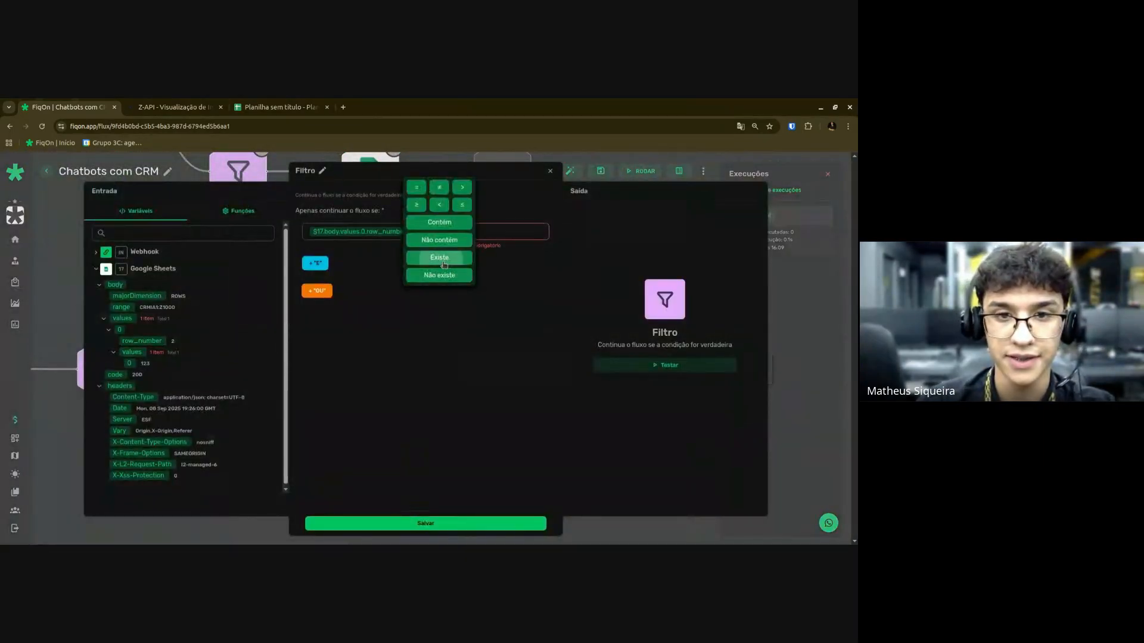
left_click(439, 258)
left_click(375, 521)
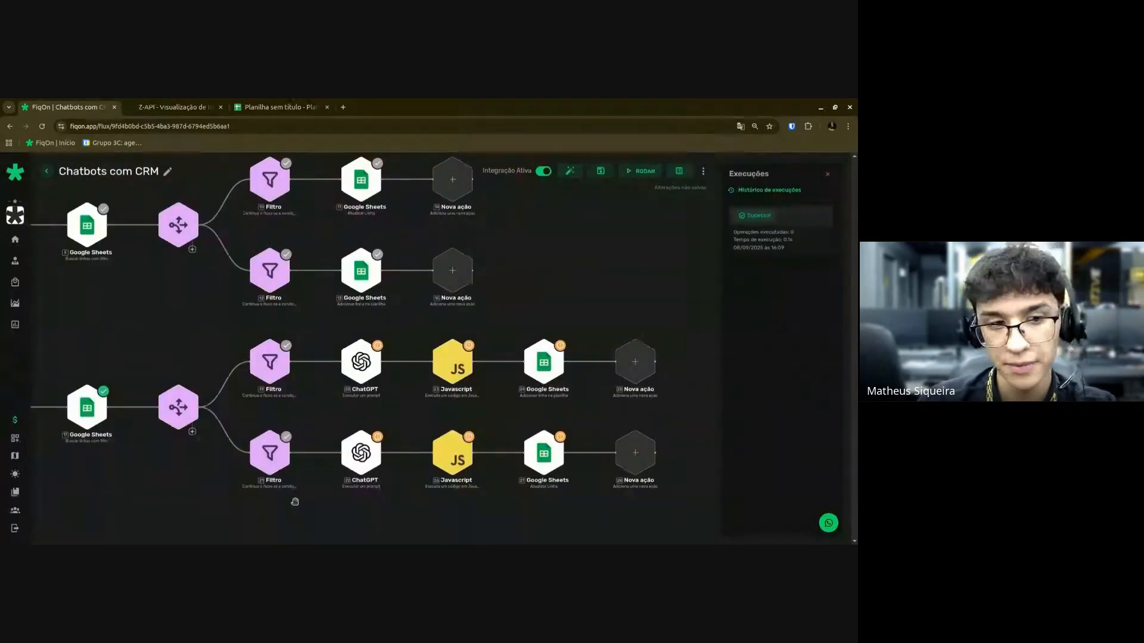
left_click(329, 445)
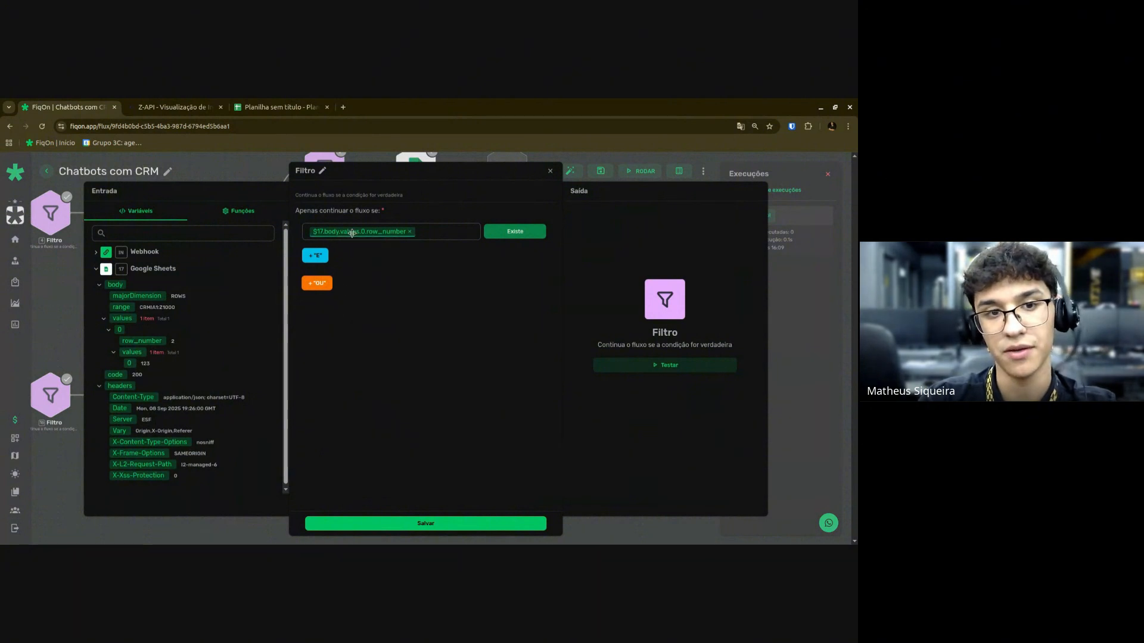
Set CRM sheet cell A2 to 1 and A3 to 123, then close the filter settings.
mouse_move(352, 234)
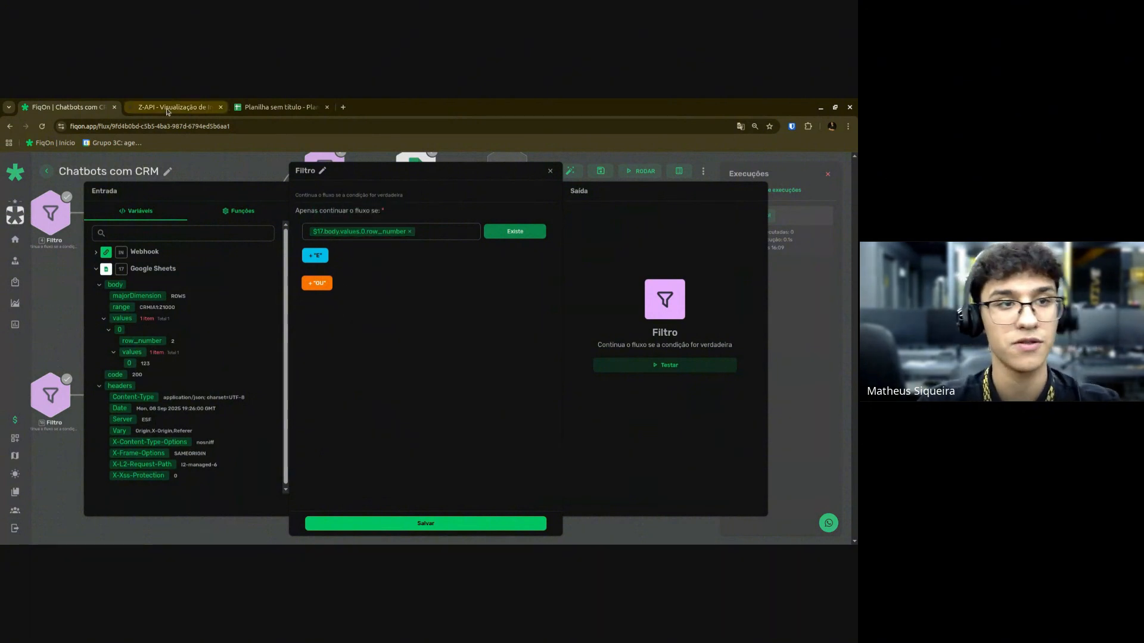
key("ctrl+Tab")
key("ctrl+Tab")
left_click(48, 232)
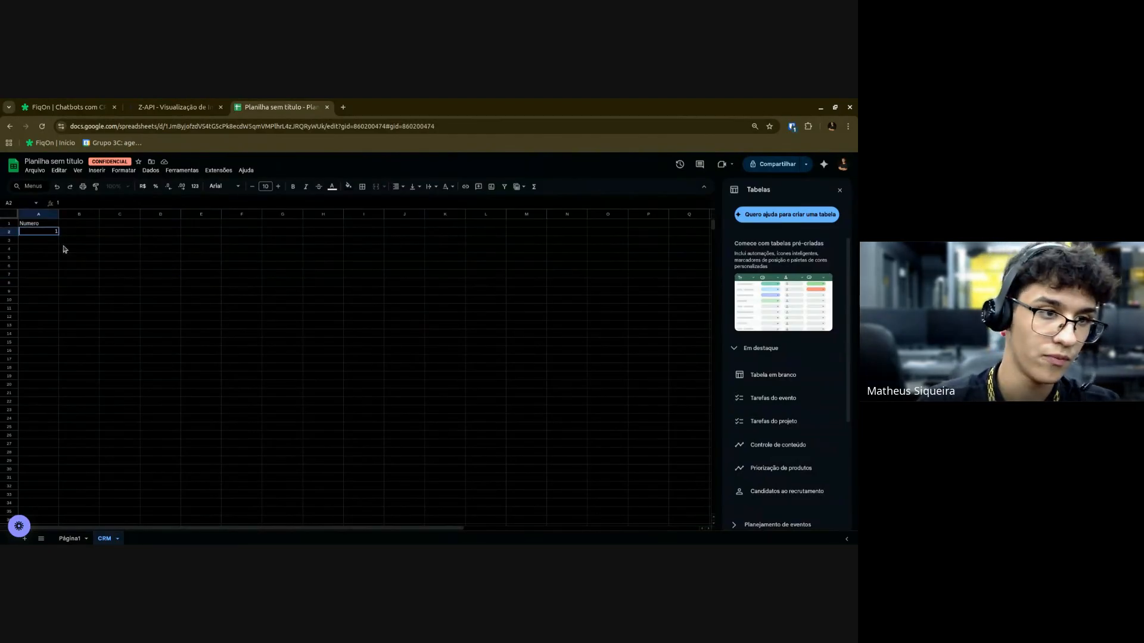
key("Return")
type("123")
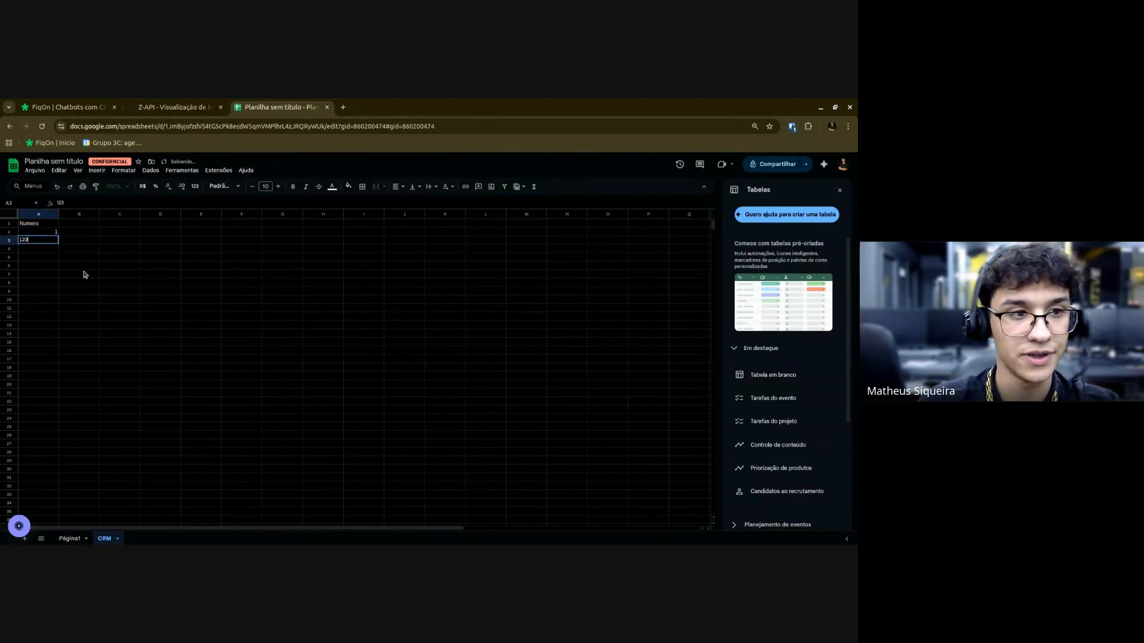
left_click(85, 274)
key("ctrl+Tab")
key("Escape")
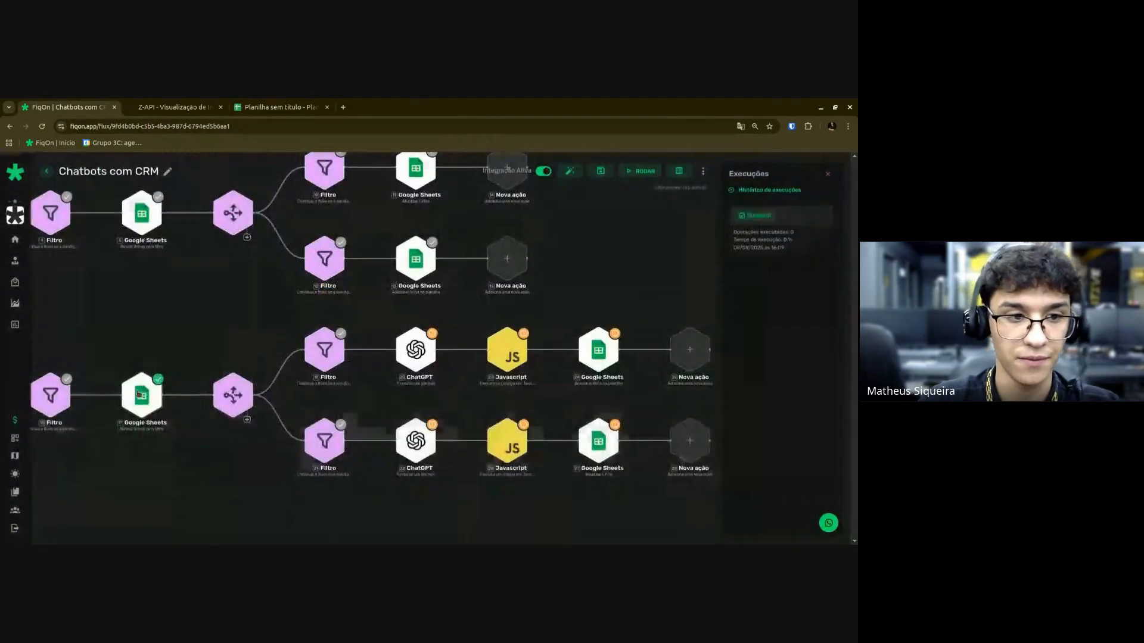
Re-test the Google Sheets lookup, which now returns row_number 3.
left_click(138, 394)
left_click(725, 217)
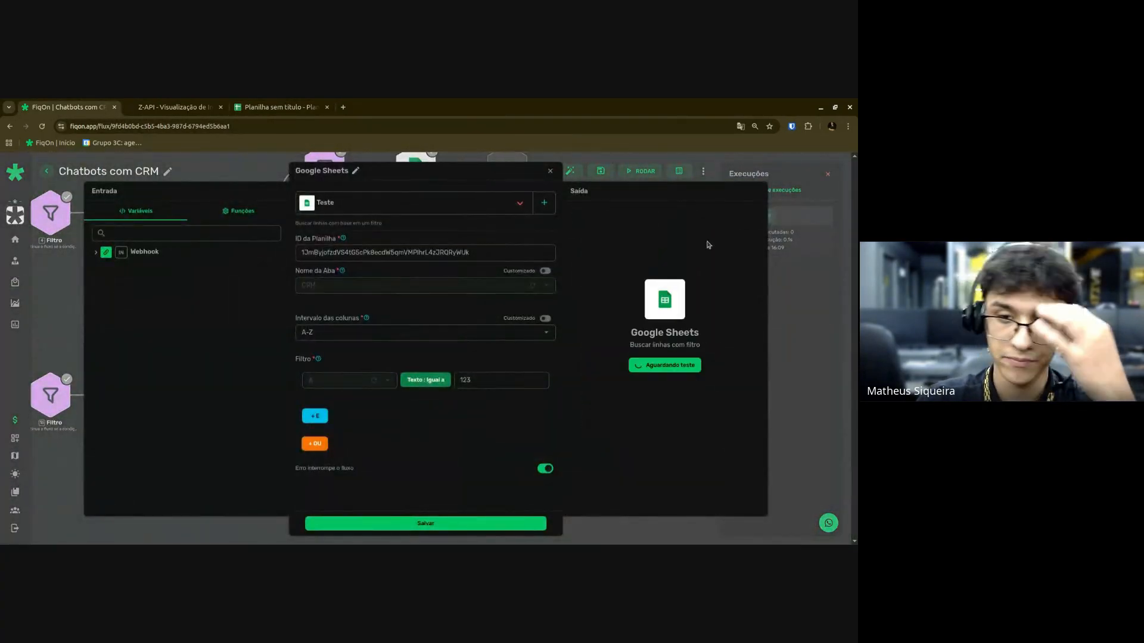
double_click(646, 290)
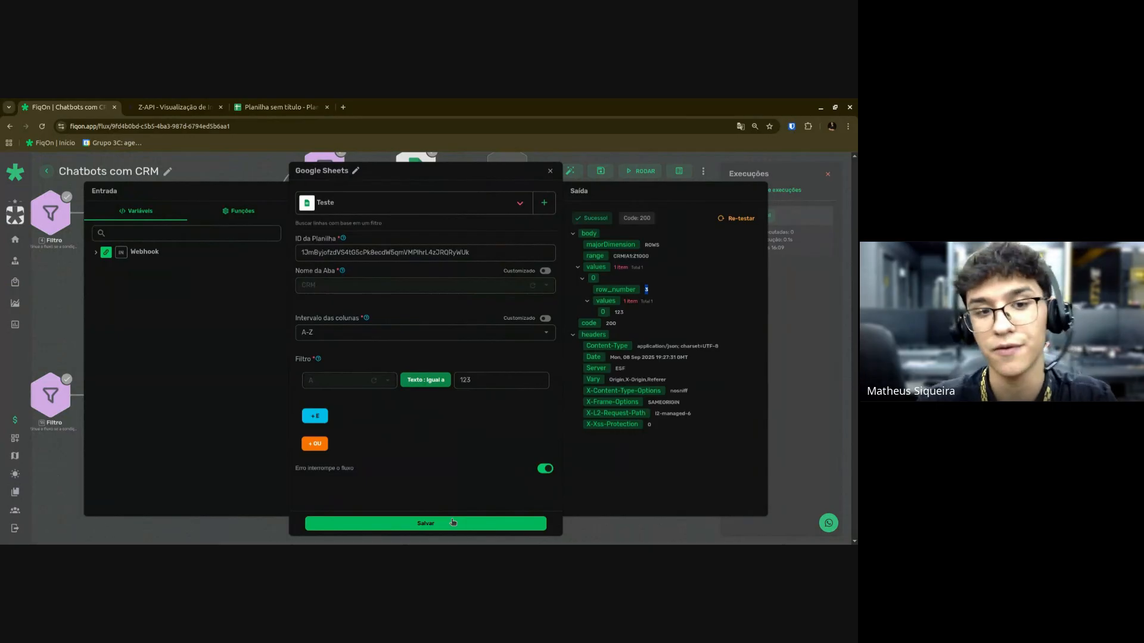
Replace the filter value 123 with the Webhook $IN.BODY.phone variable and save.
left_click(472, 381)
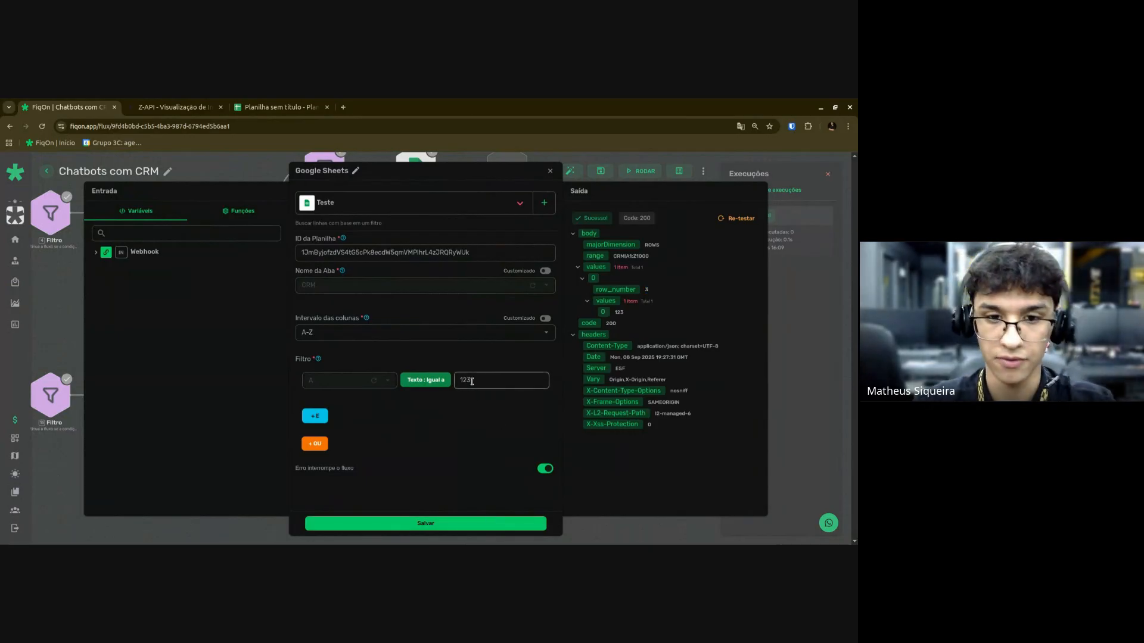
key("BackSpace")
key("BackSpace")
key("BackSpace")
left_click(160, 253)
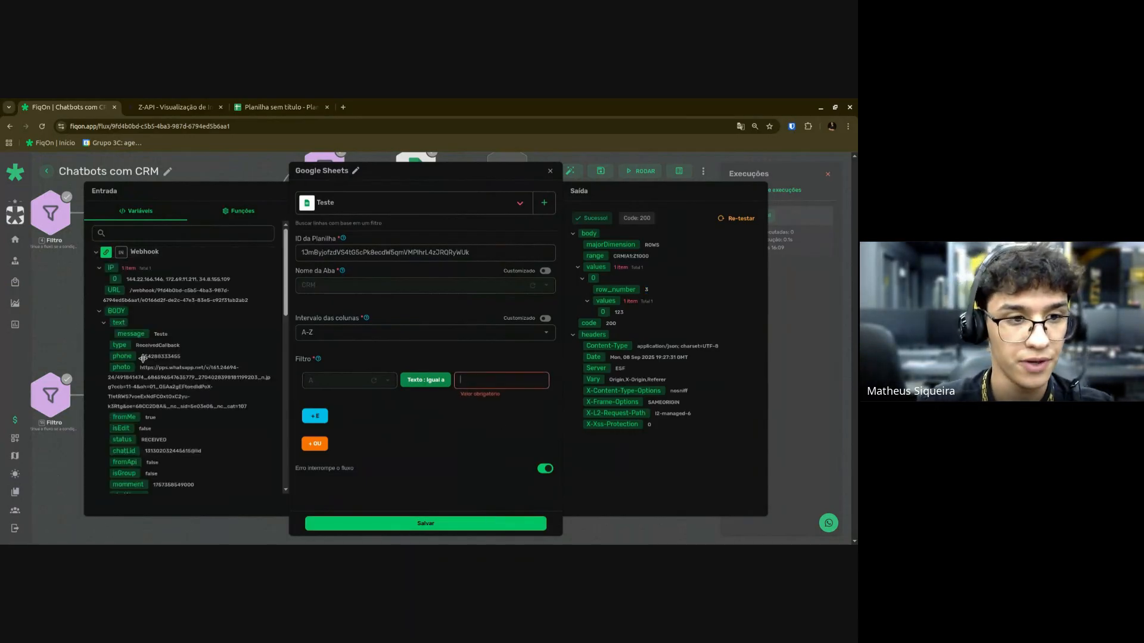
scroll(143, 359, "down", 2)
scroll(121, 298, "up", 2)
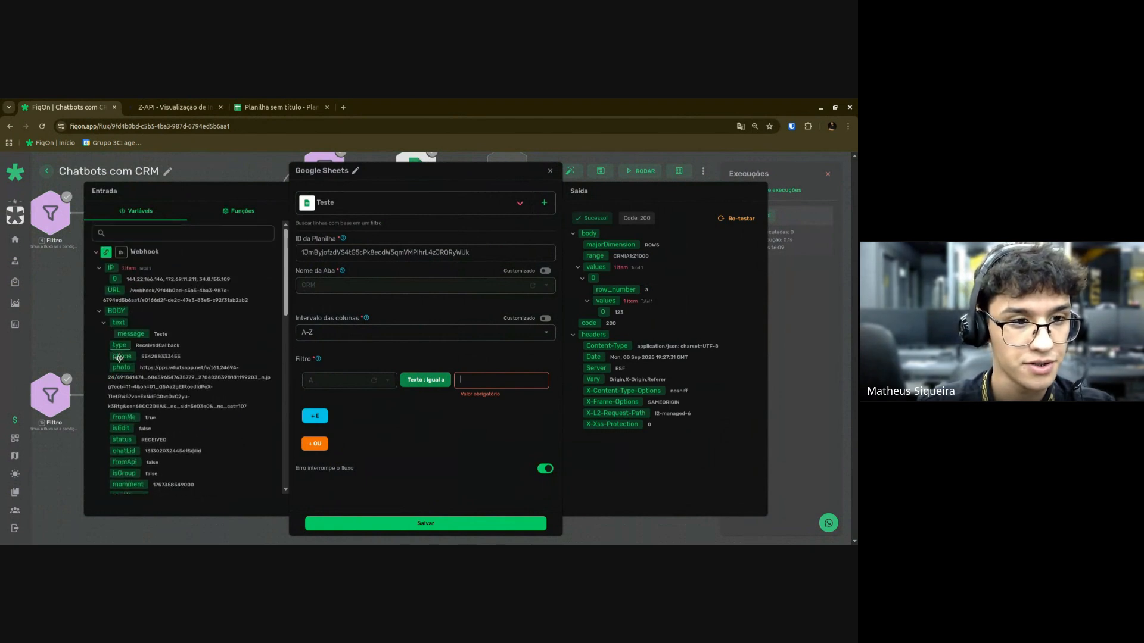
left_click_drag(120, 358, 512, 381)
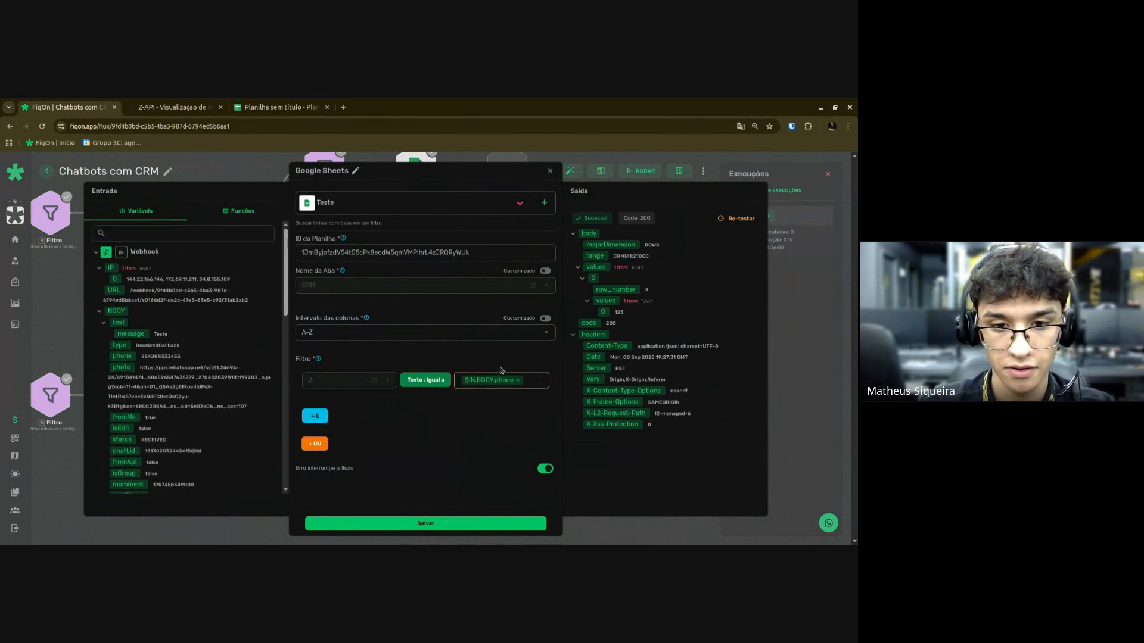
left_click(461, 527)
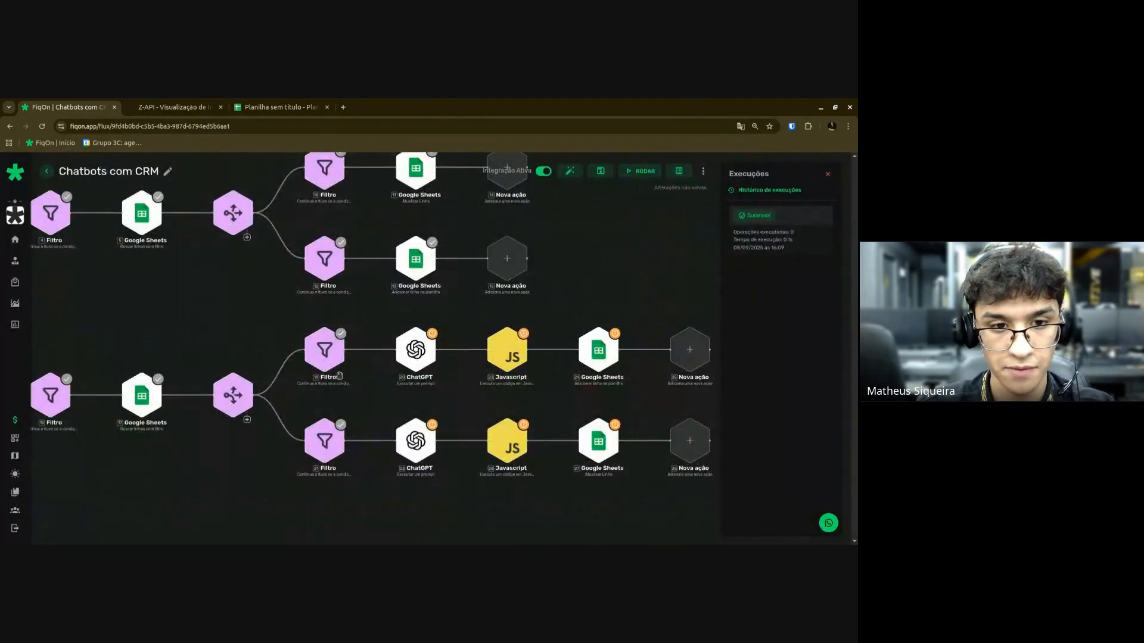
Review Filtro 19's settings, then pan the canvas toward the ChatGPT branches.
left_click(332, 360)
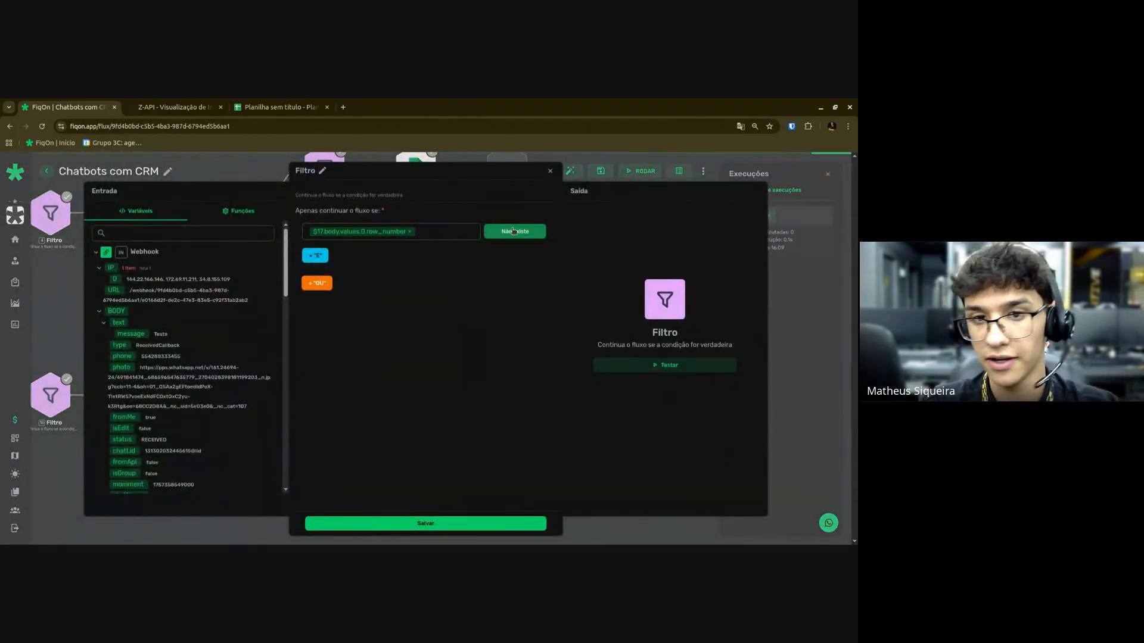
key("Escape")
scroll(441, 410, "up", 3)
left_click_drag(439, 410, 307, 394)
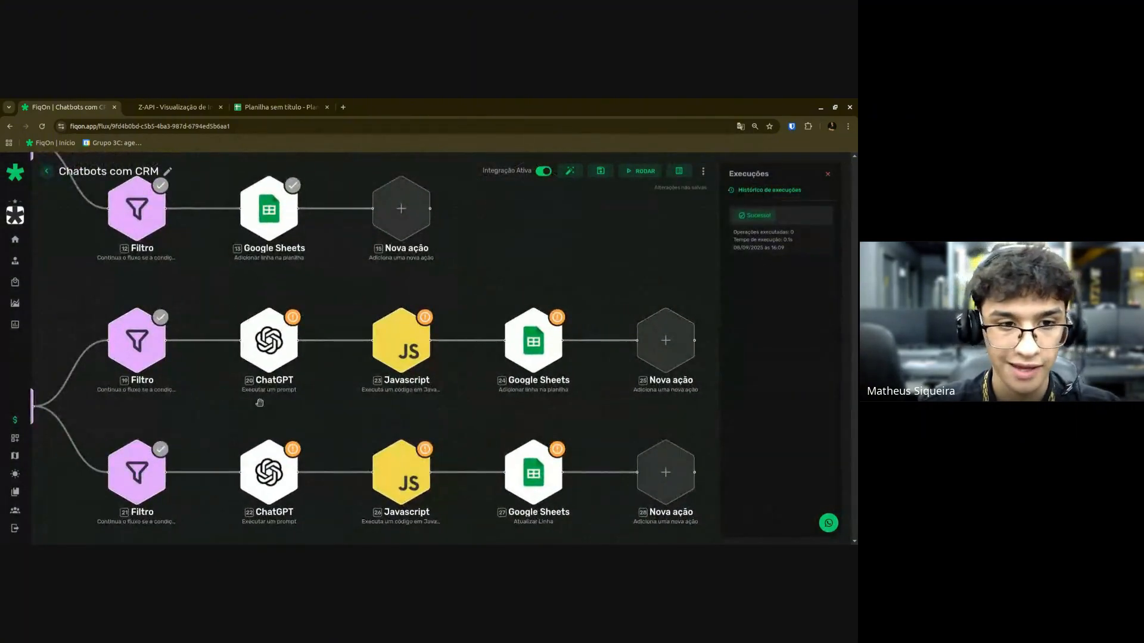
In ChatGPT node 20, pick model gpt-4o-mini and set the message role to Usuário.
left_click(271, 365)
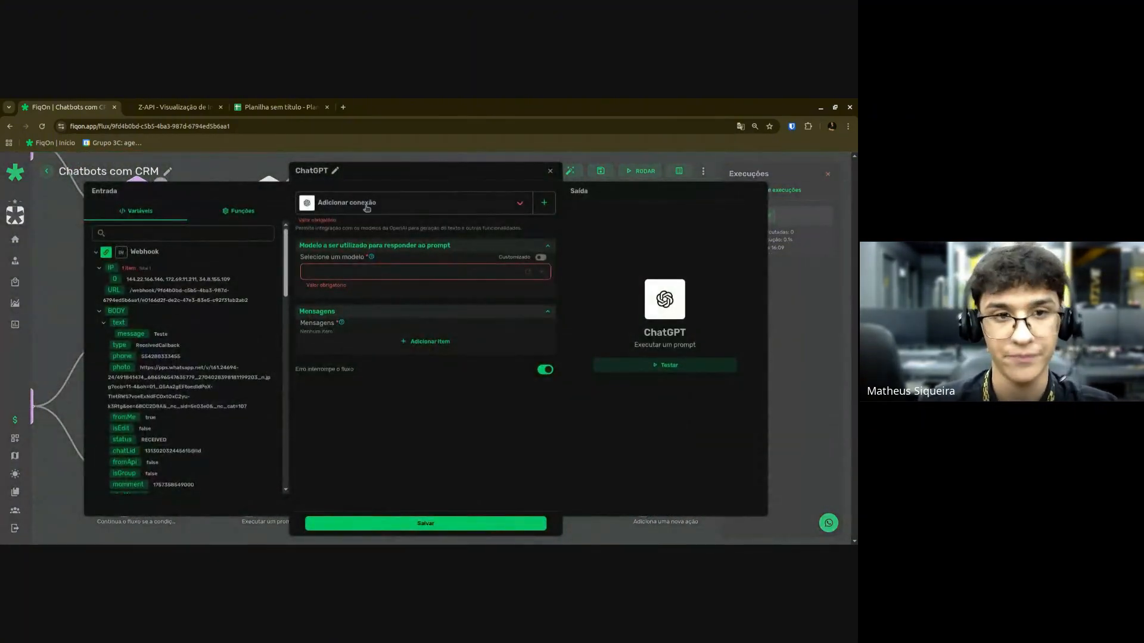
left_click(336, 265)
type("4o-mini")
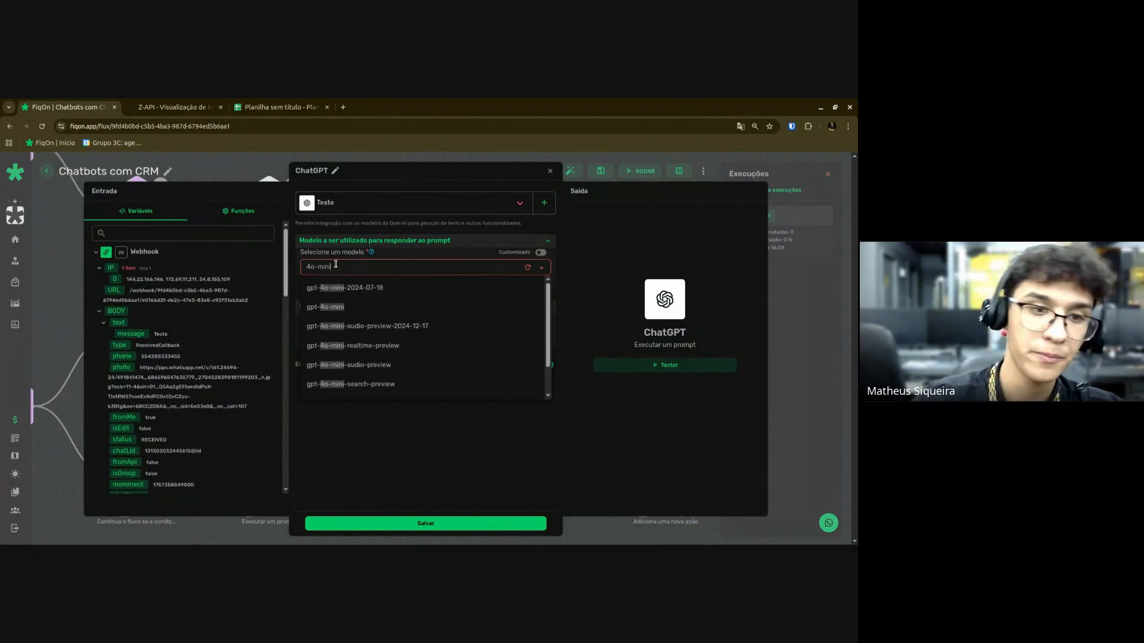
left_click(332, 308)
left_click(373, 359)
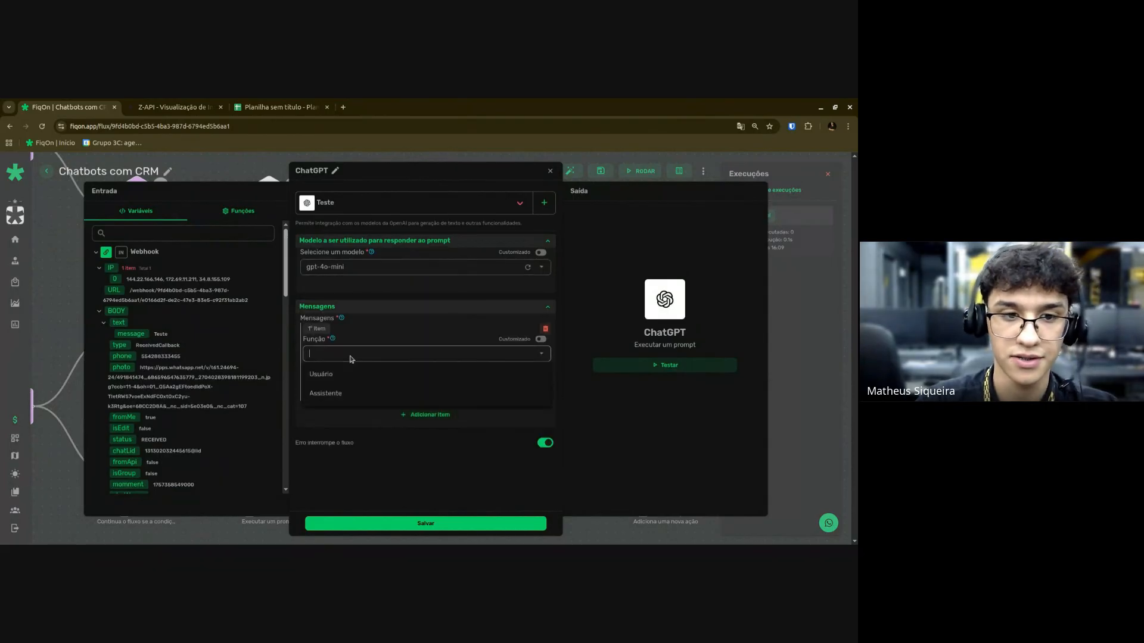
left_click(337, 375)
left_click(345, 392)
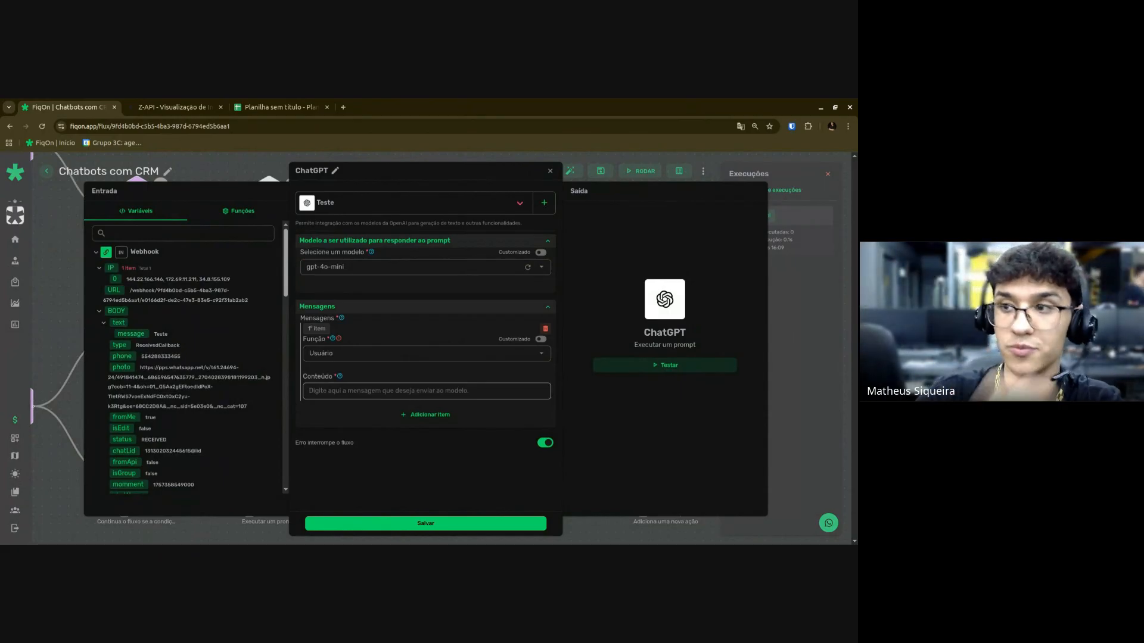
left_click(494, 407)
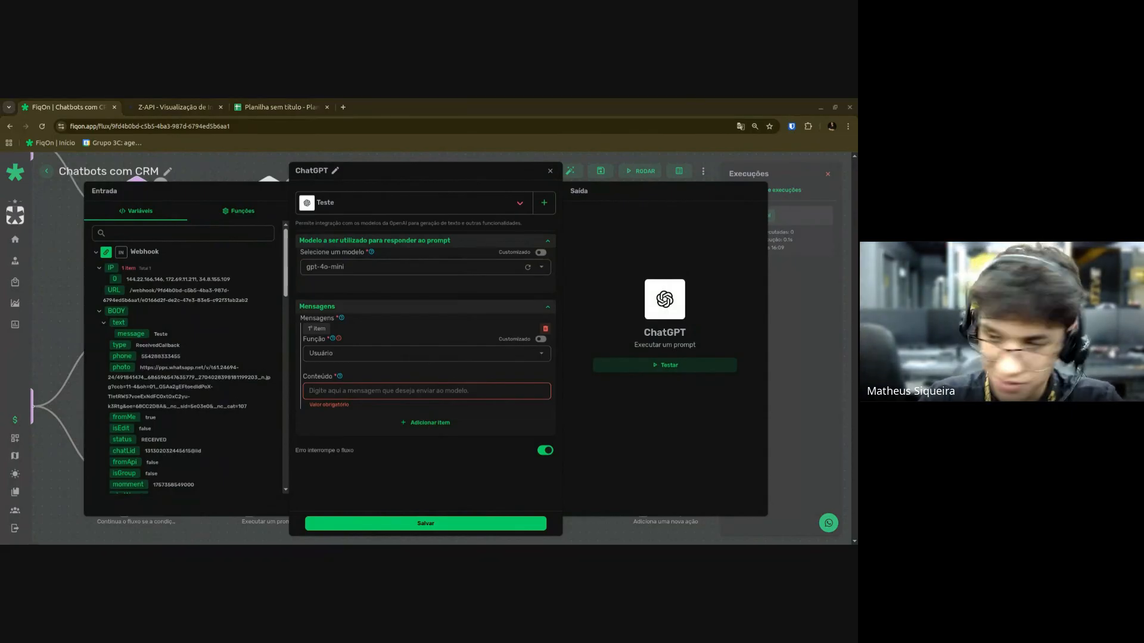
Write the prompt 'Com base na mensagem do usuário…' asking whether the information below appears.
left_click(452, 390)
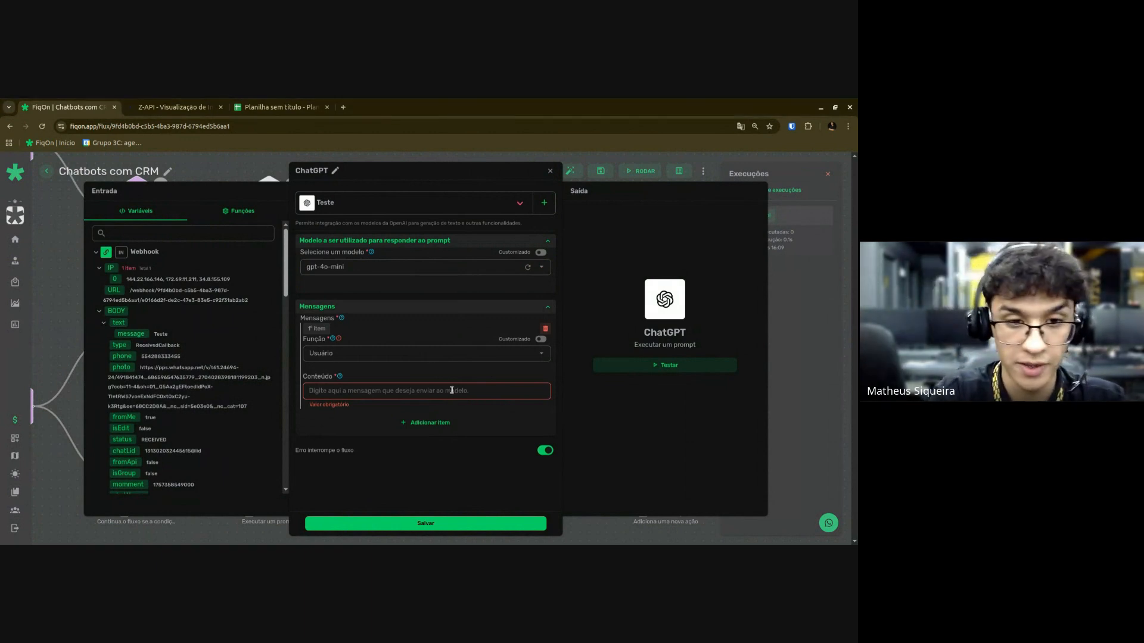
type("Com b")
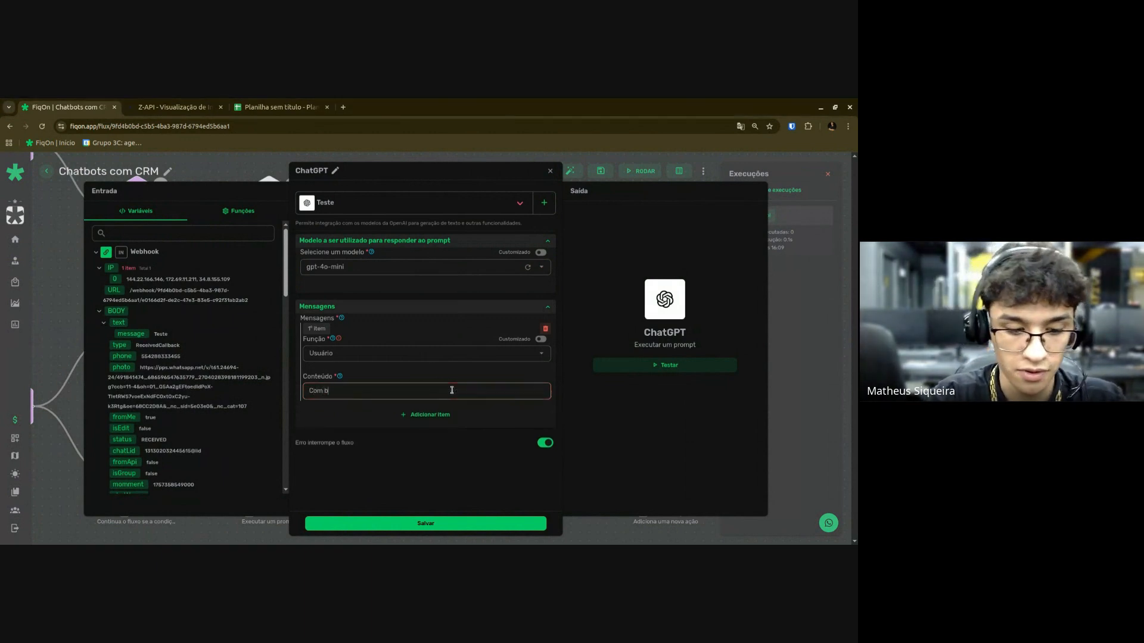
type("ase na mensagem d")
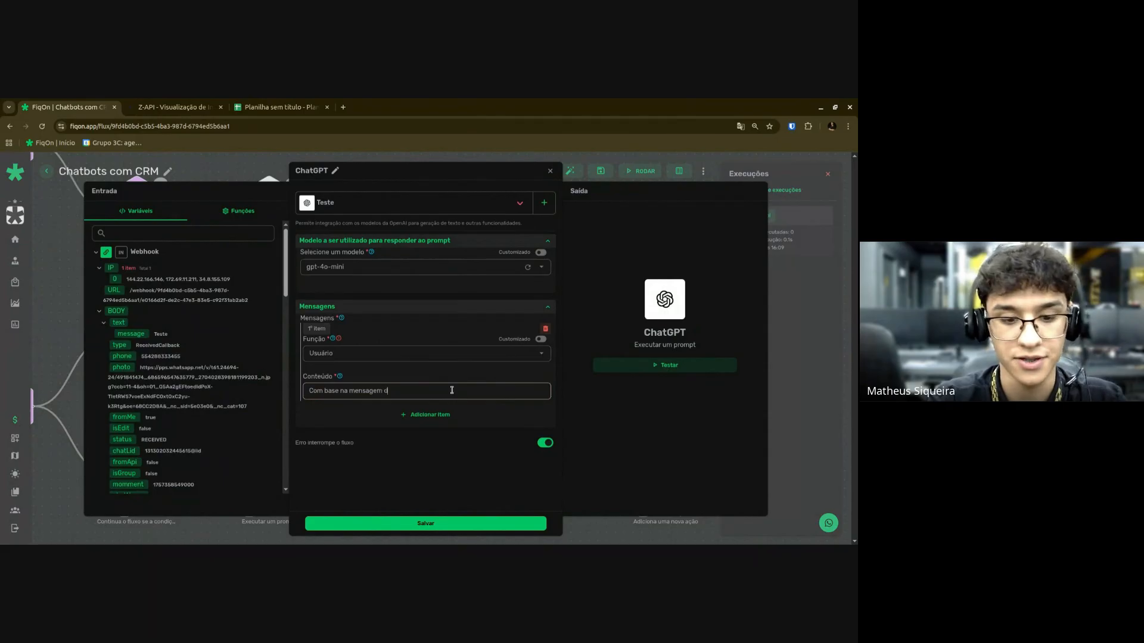
type("o usuário, preci")
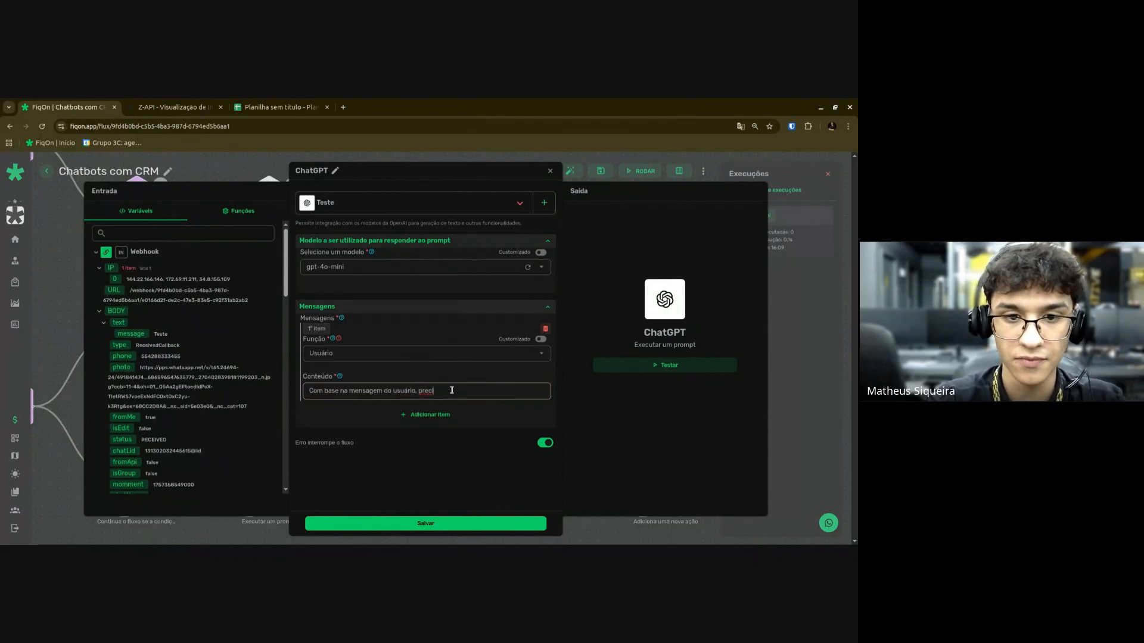
type("so que você ")
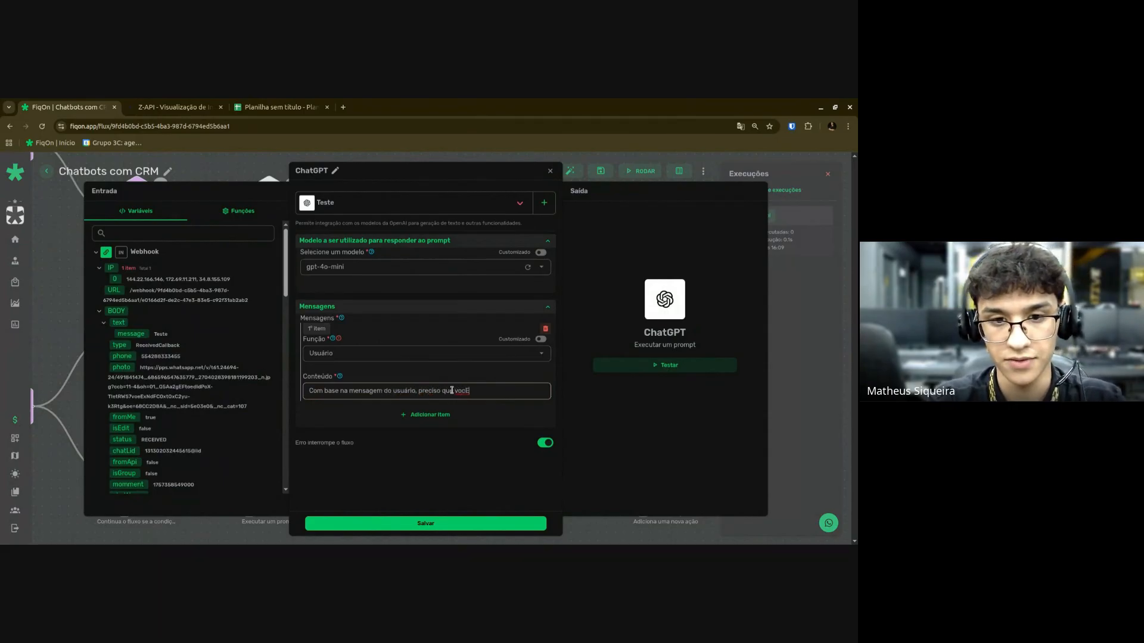
type("an")
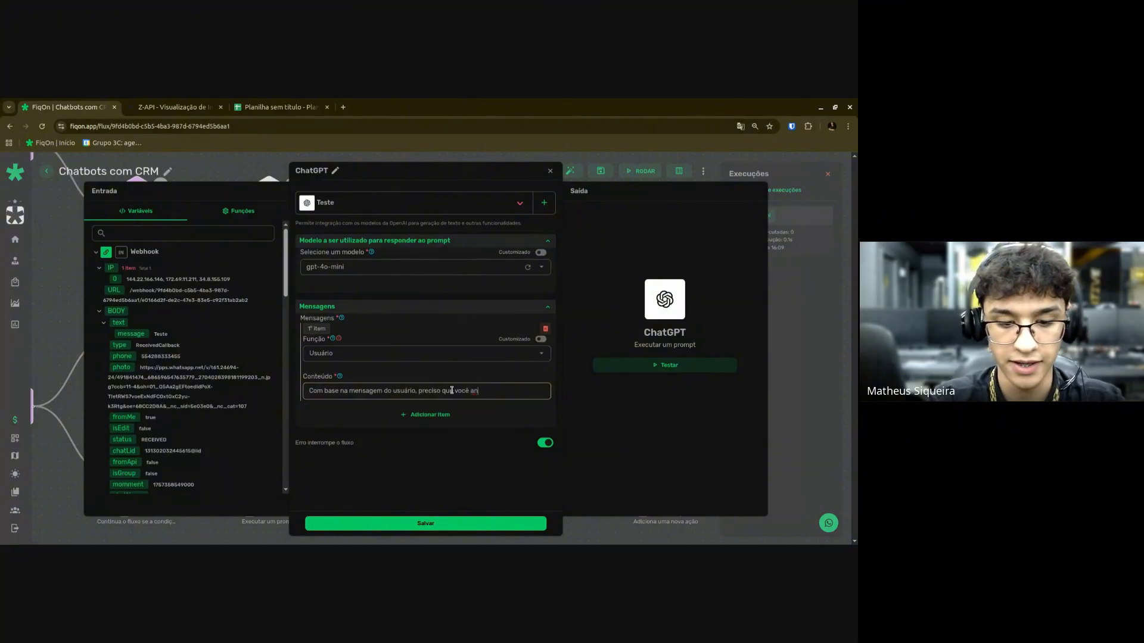
type("álise a mensagem que ")
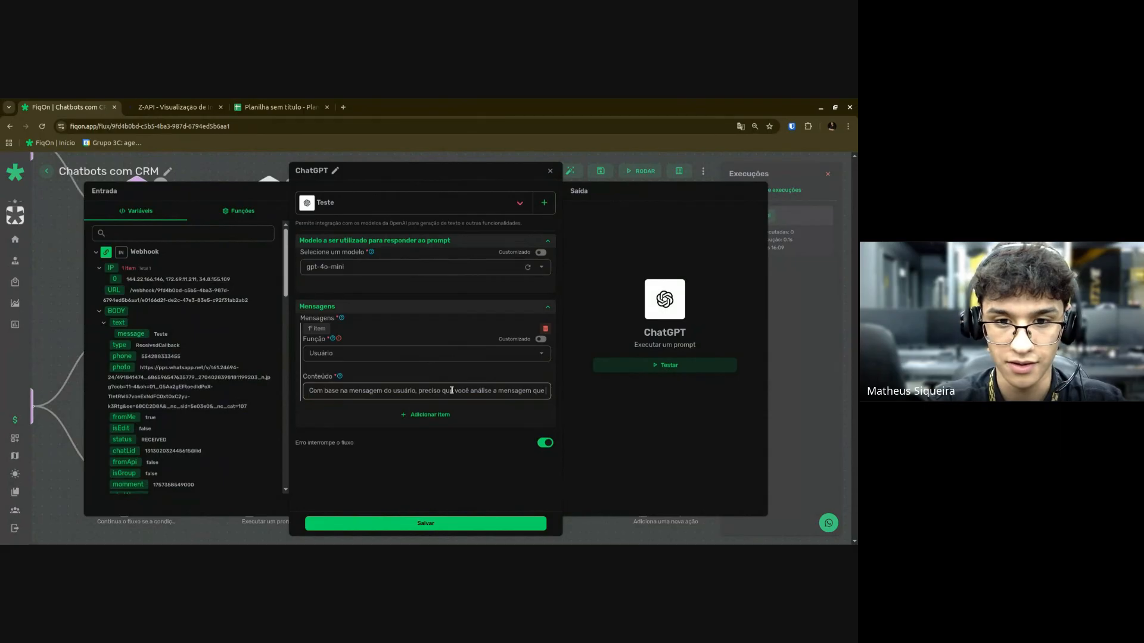
type("ele ma")
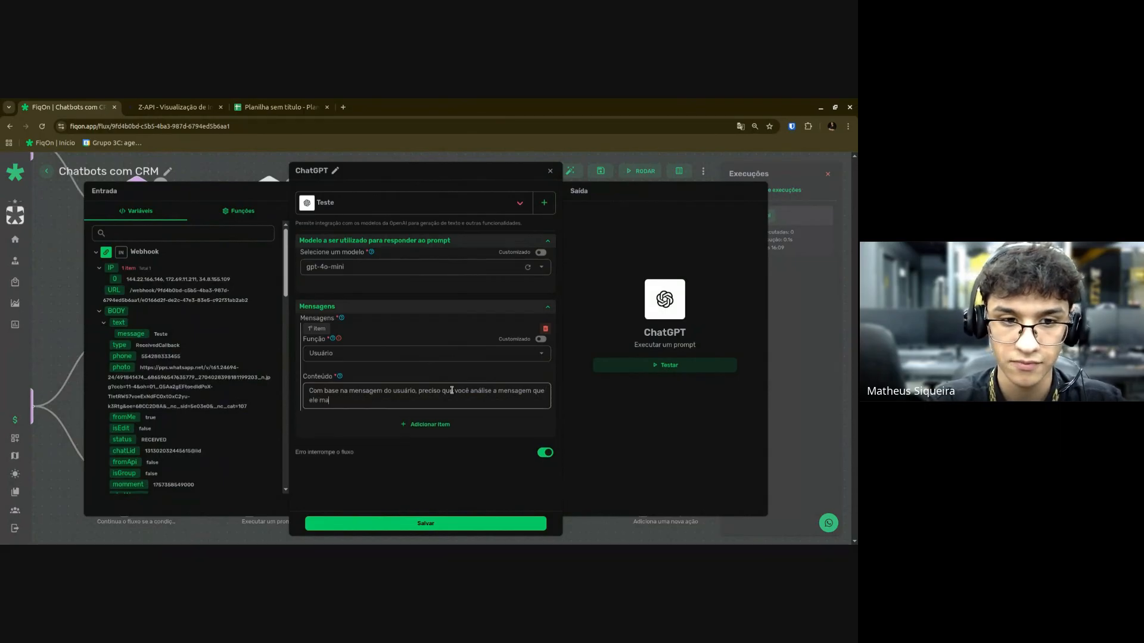
type("ndou, e ver")
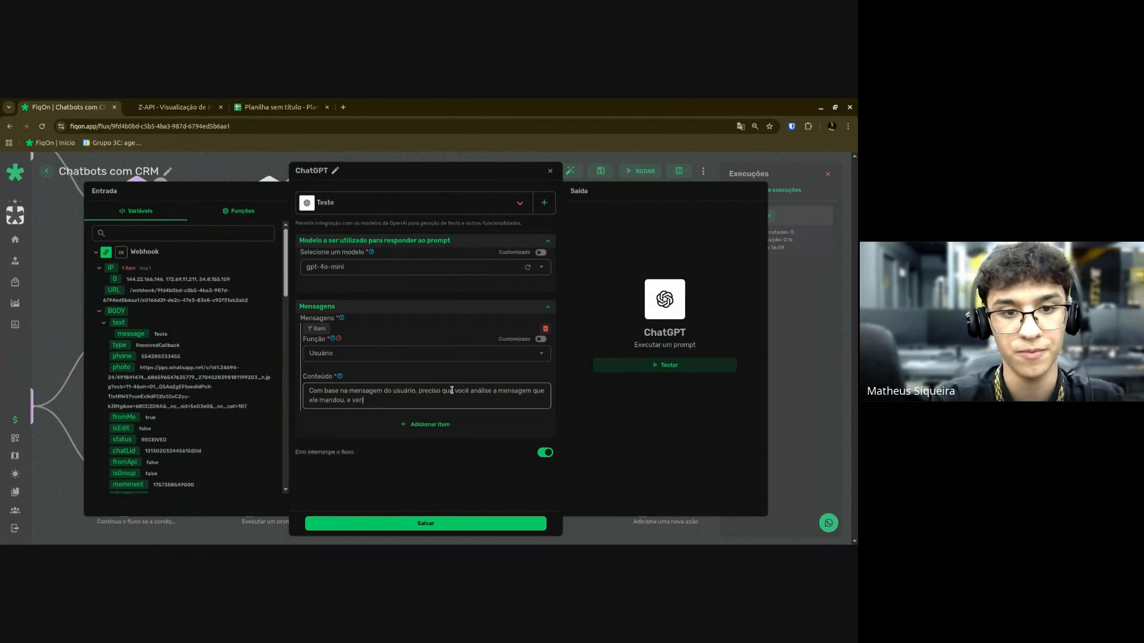
type("ique se na ")
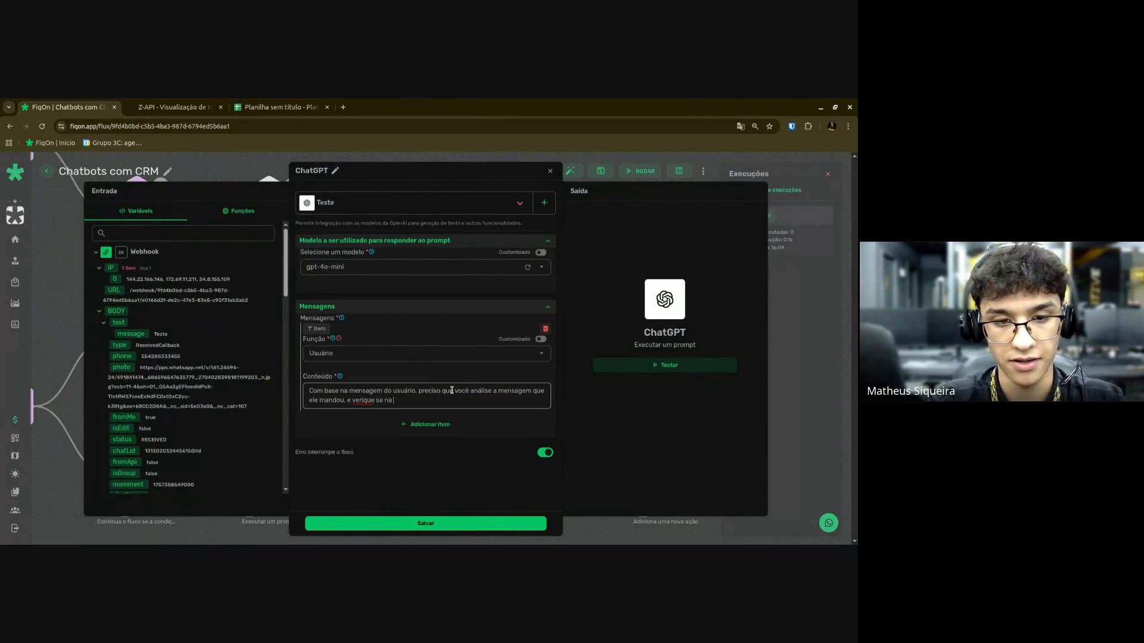
type("mensagem consta")
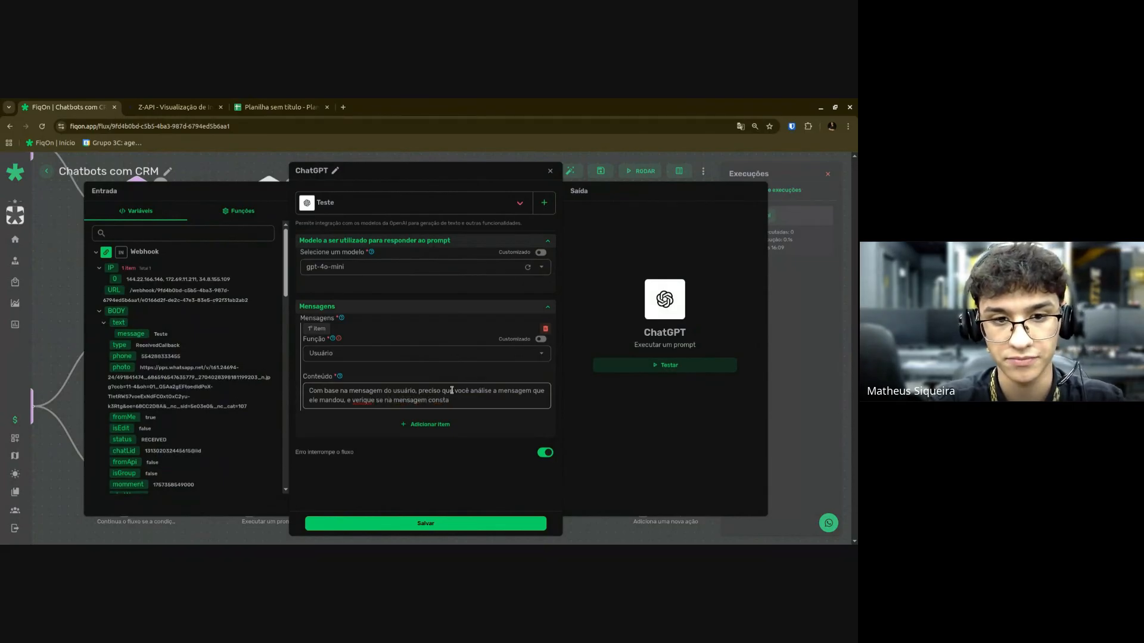
key("ctrl+Left")
key("ctrl+Left")
key("ctrl+Left")
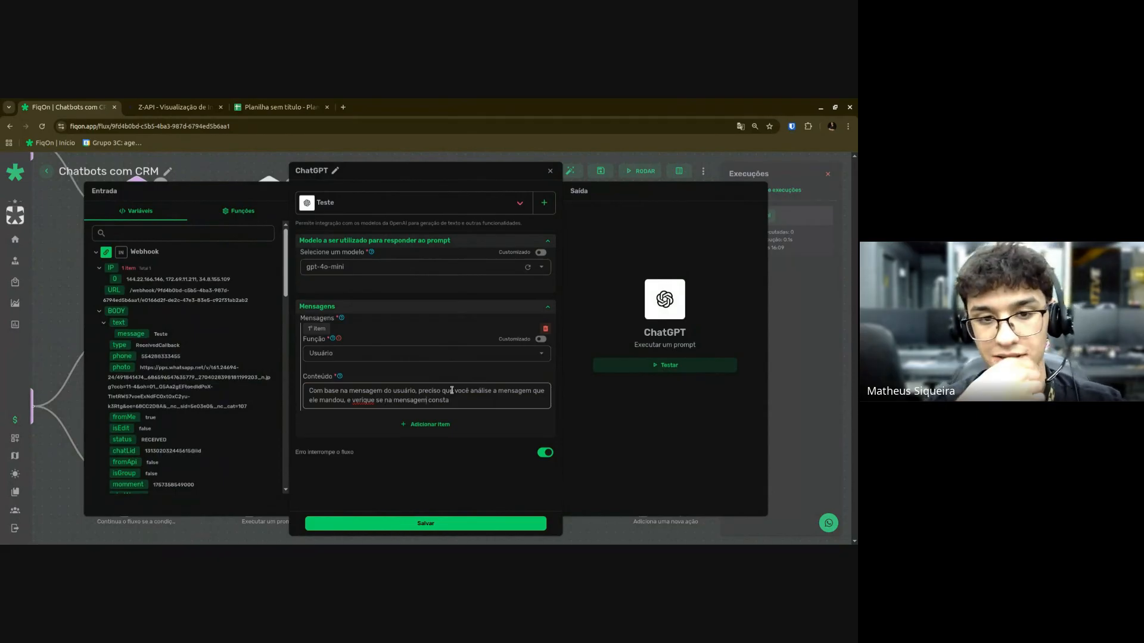
key("Delete")
key("Delete")
key("Delete")
key("Delete")
key("Delete")
key("Delete")
key("Delete")
key("Delete")
key("Delete")
key("Delete")
key("Delete")
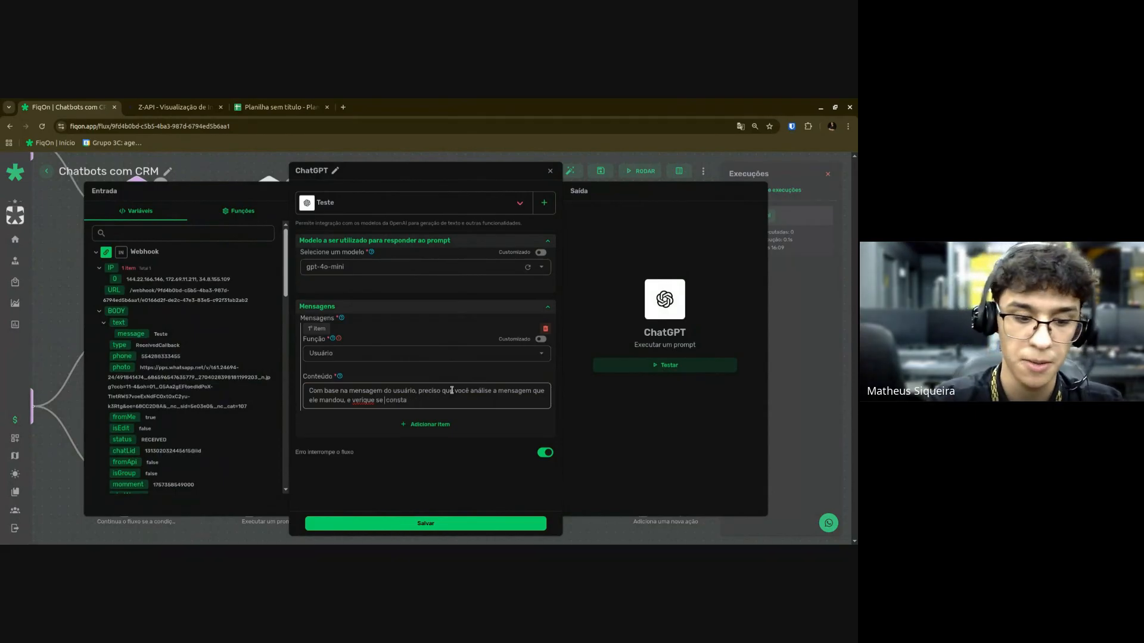
type("neste mensagem con")
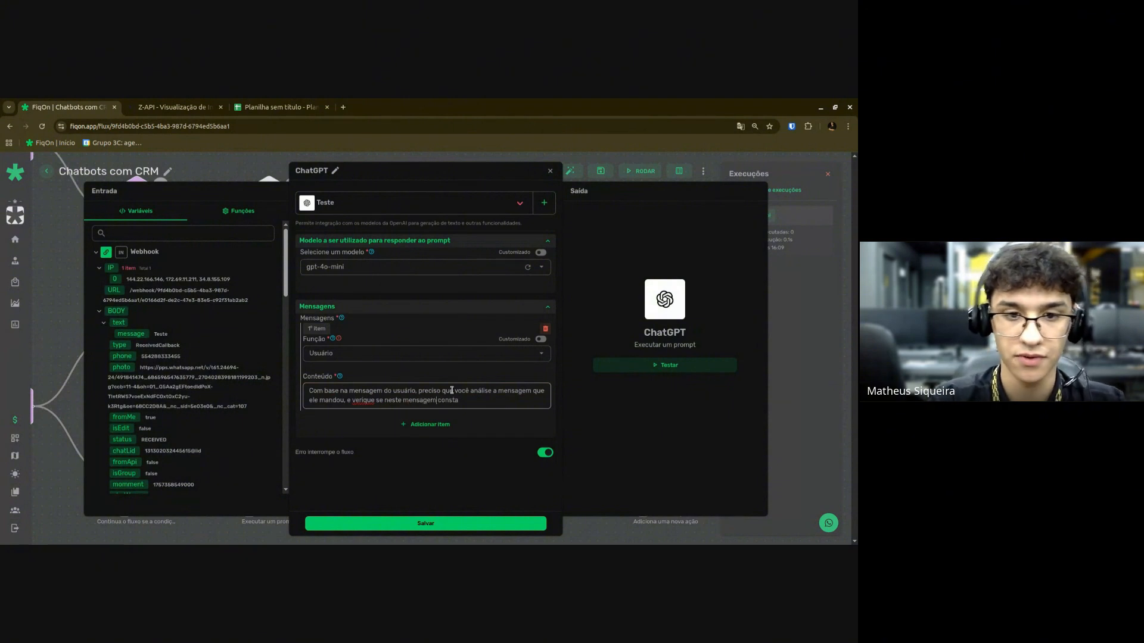
type("sta")
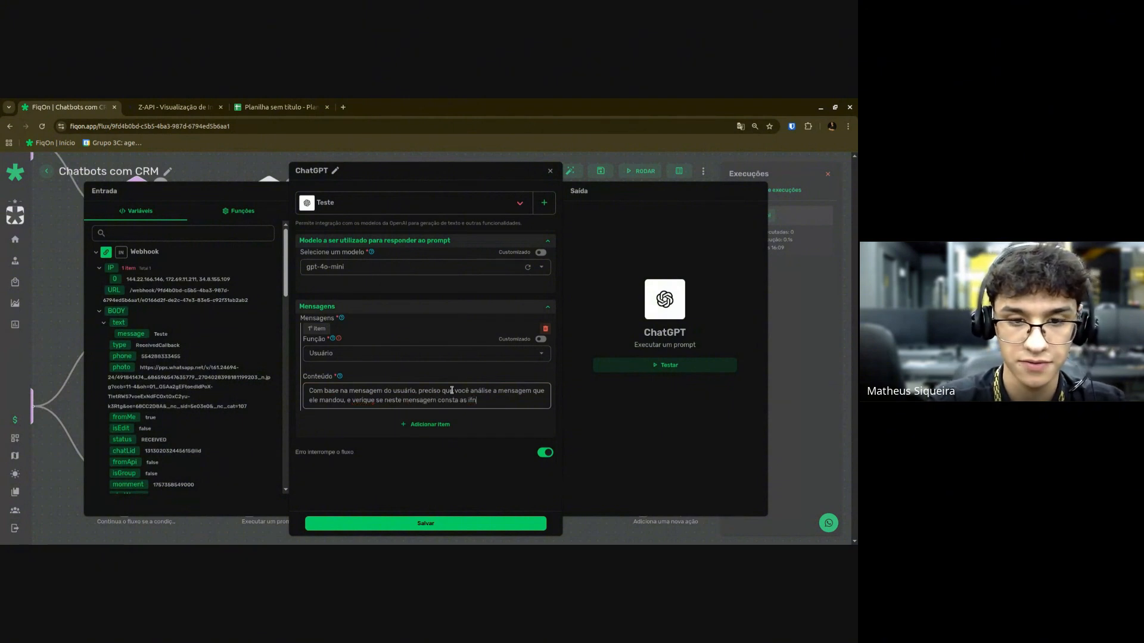
type(" as informa")
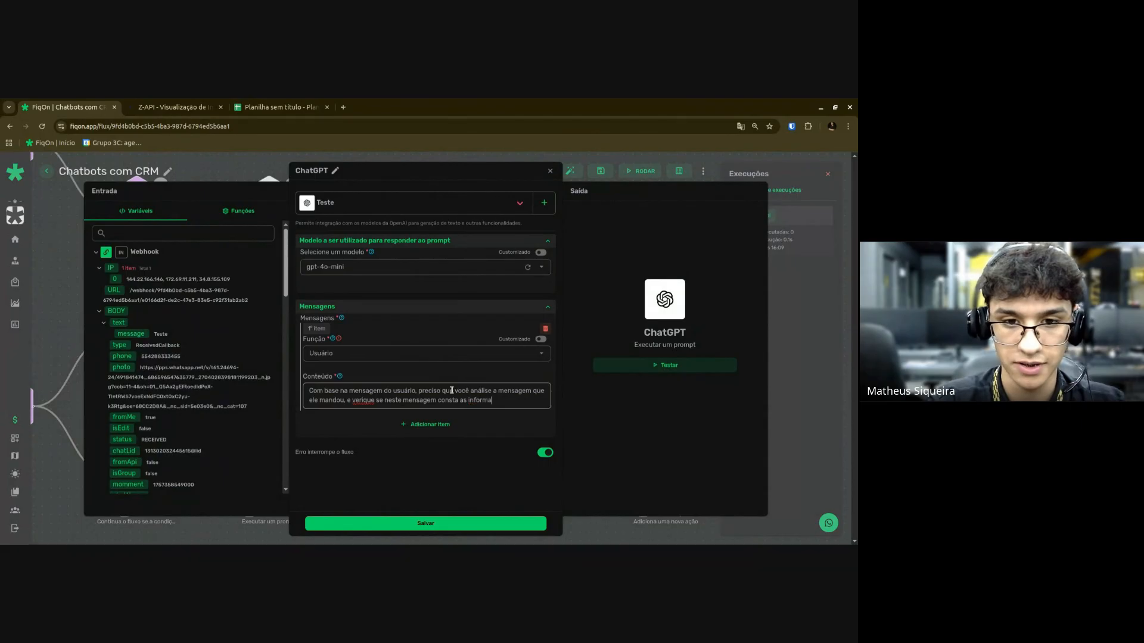
type("ções abax")
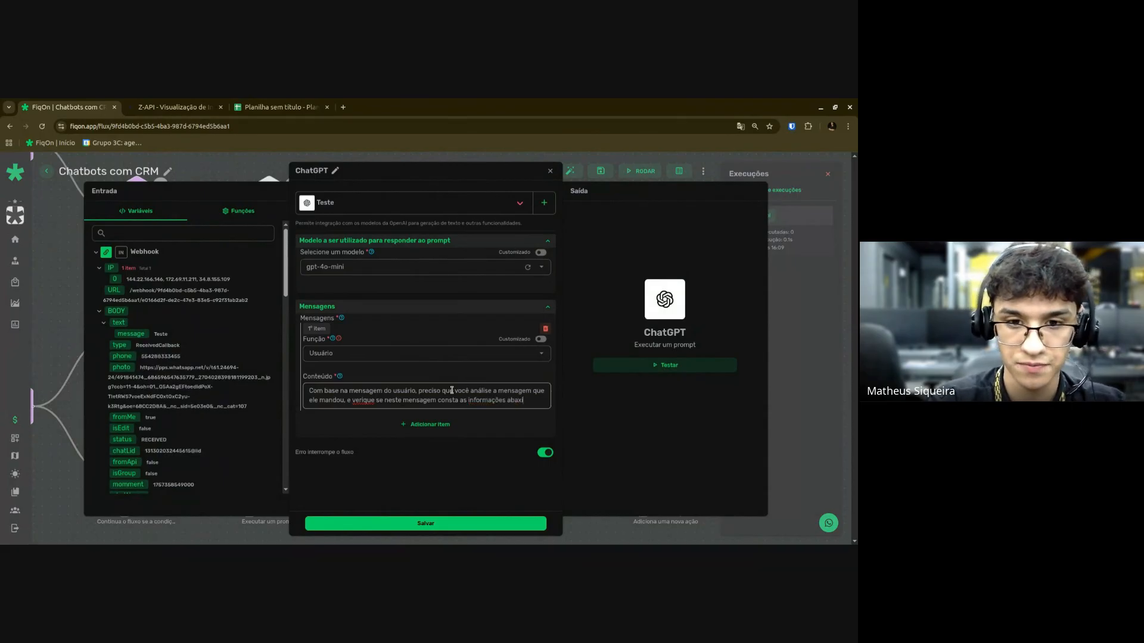
key("BackSpace")
type("ixd")
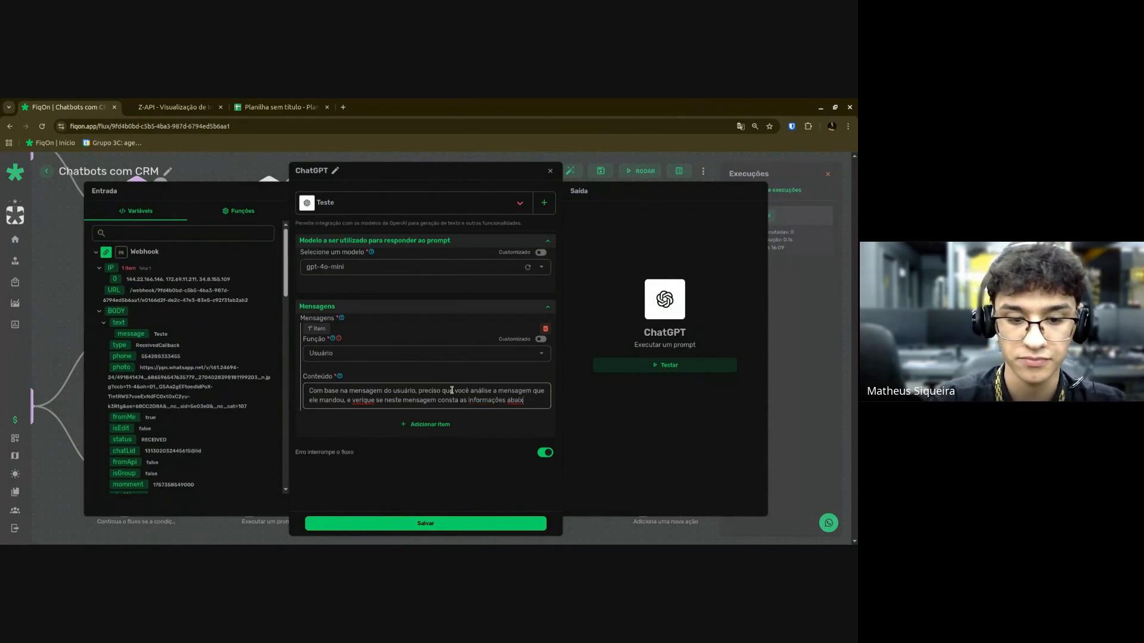
Correct the misspelled 'verique' to 'verifique' in the prompt sentence.
double_click(363, 400)
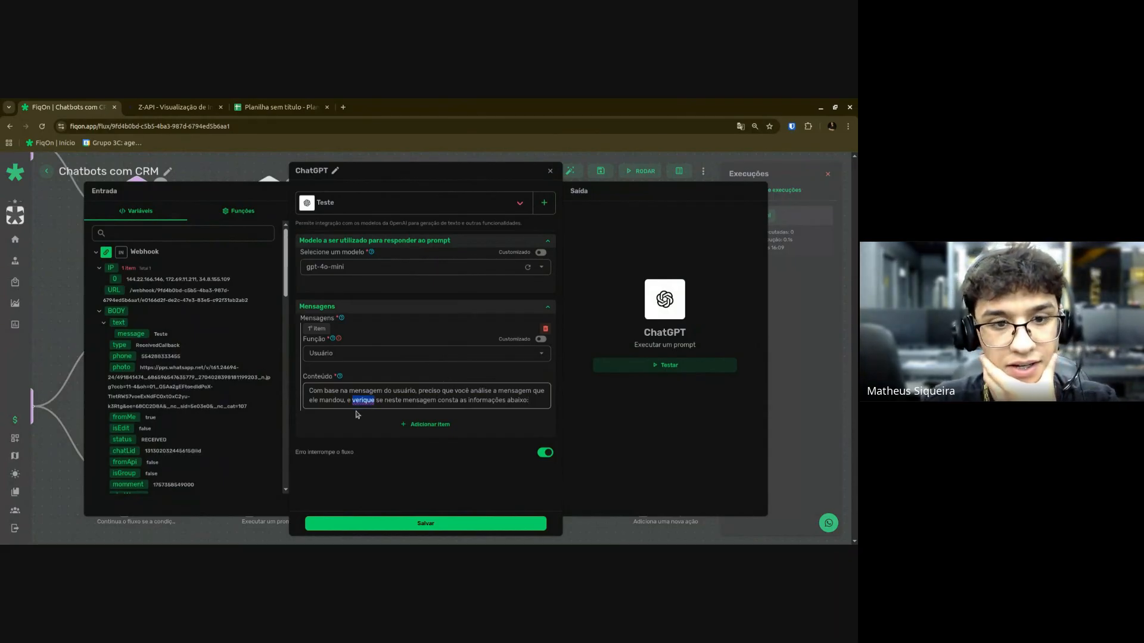
left_click(373, 404)
key("ctrl+BackSpace")
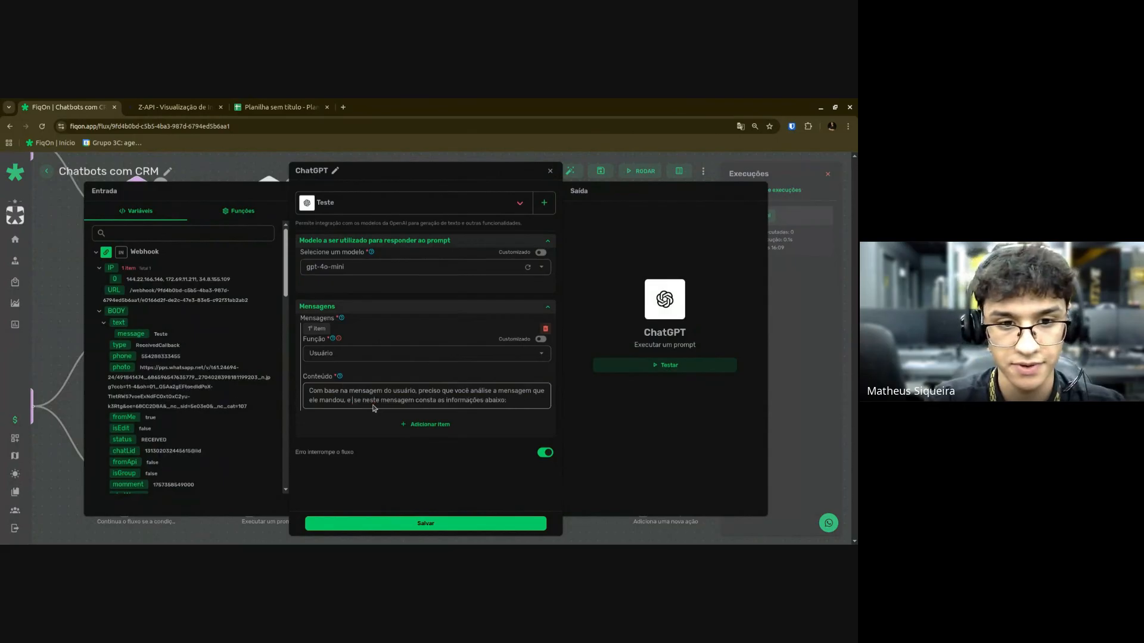
type("an")
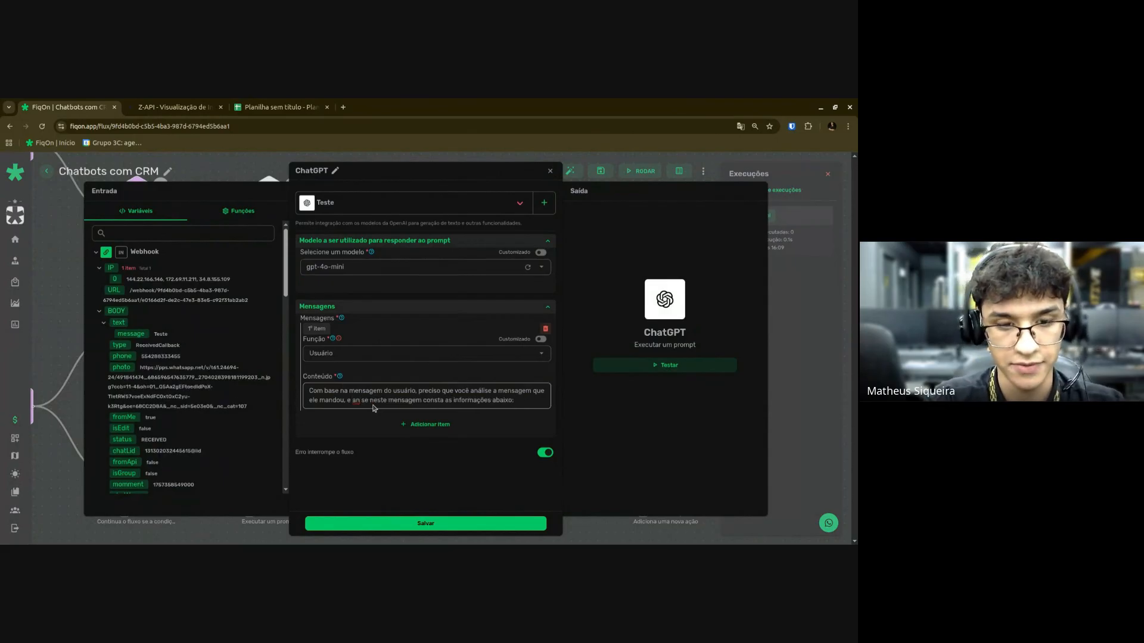
type("álise")
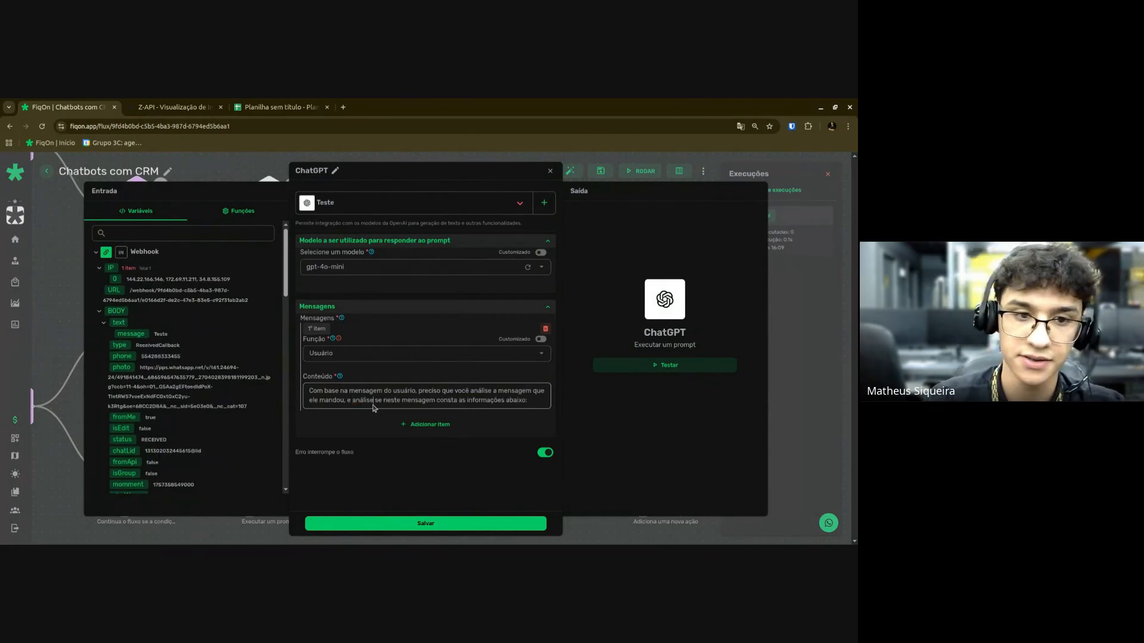
key("ctrl+Right")
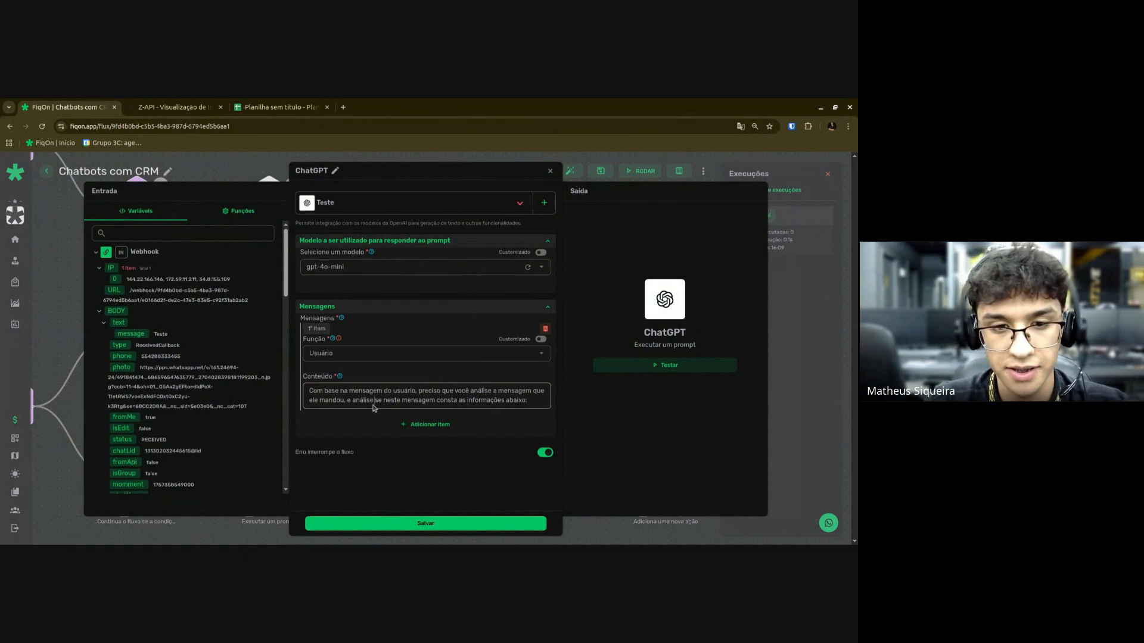
key("BackSpace")
key("BackSpace")
key("BackSpace")
key("BackSpace")
key("BackSpace")
key("BackSpace")
key("BackSpace")
key("BackSpace")
type("verifi")
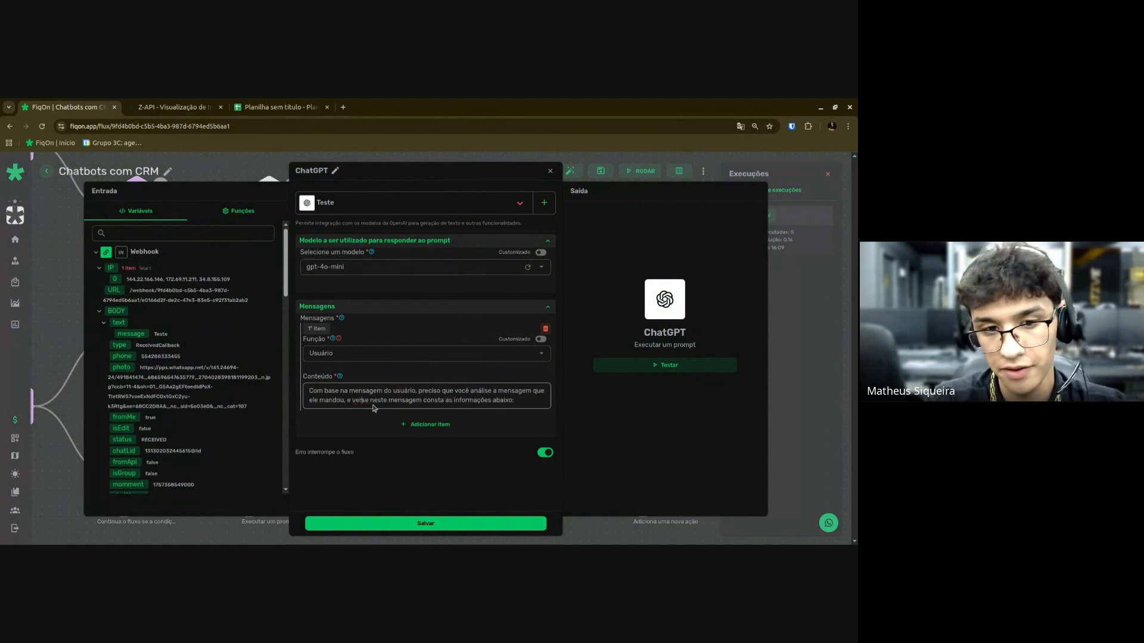
type("que")
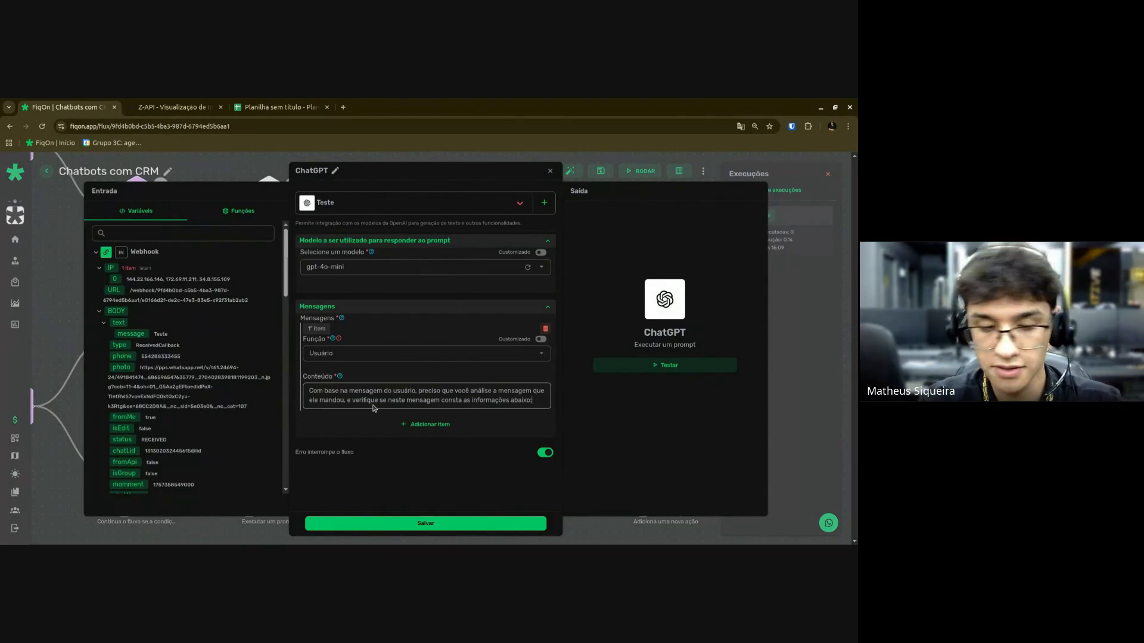
List '- Nome completo.', '- Data Nascimento.' and '- Email (Opcional).' under the prompt sentence.
key("Return")
key("Return")
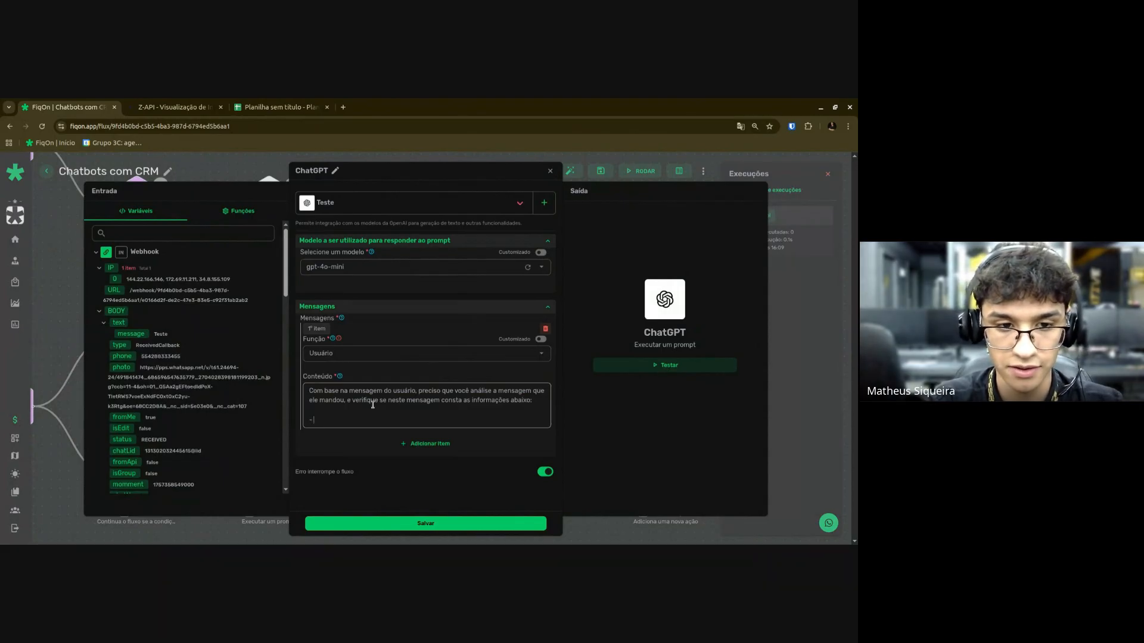
key("BackSpace")
key("BackSpace")
key("Return")
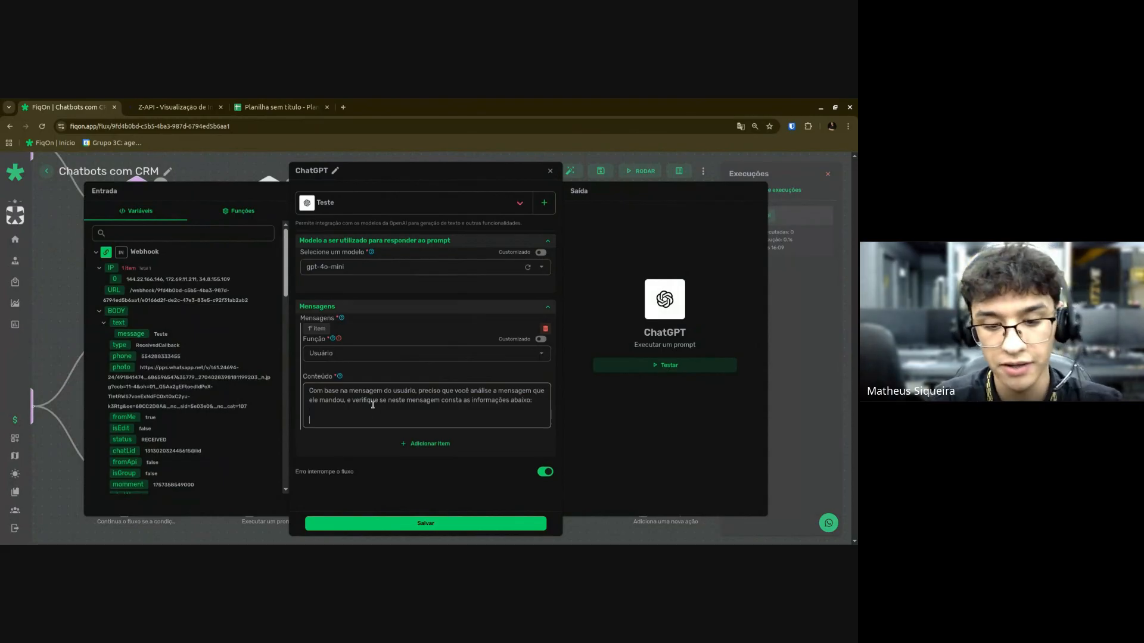
key("BackSpace")
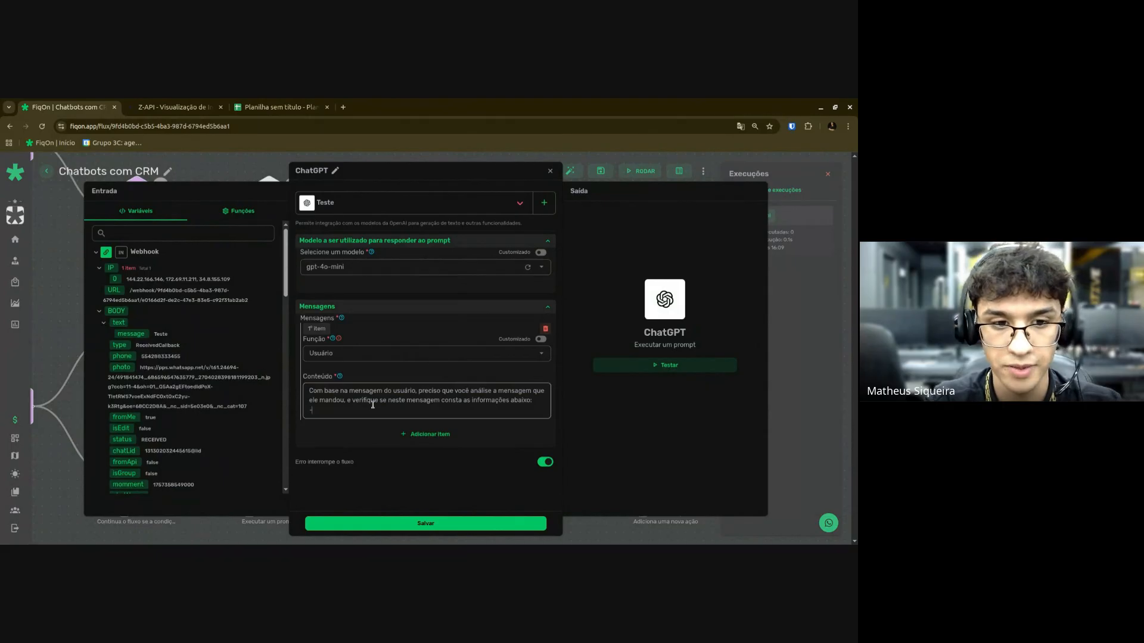
type("Nome")
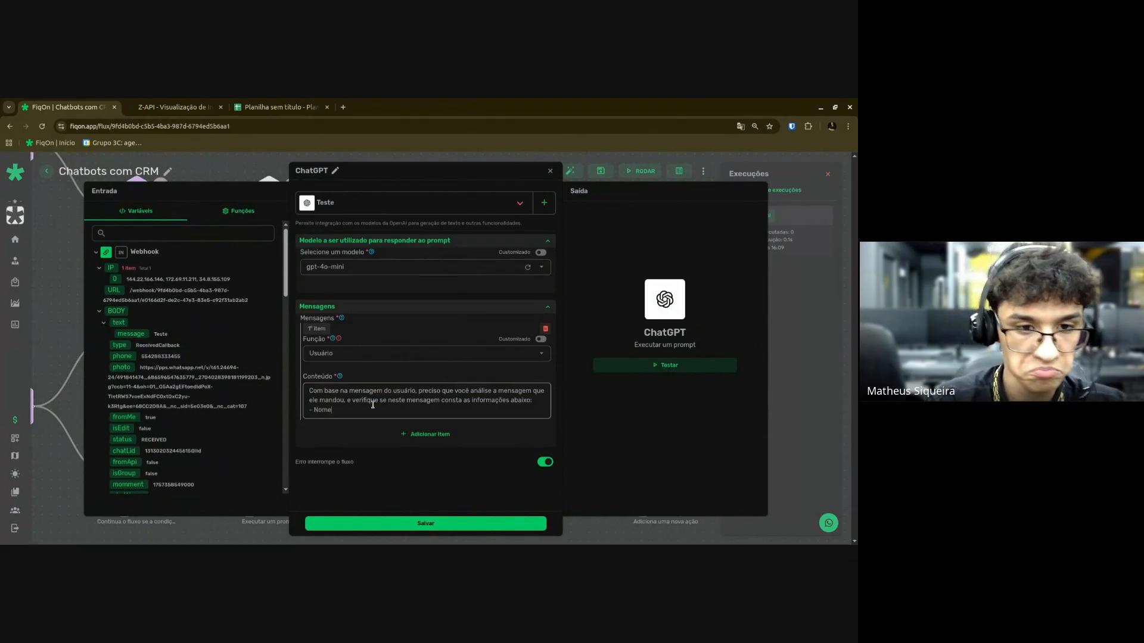
type(" completo")
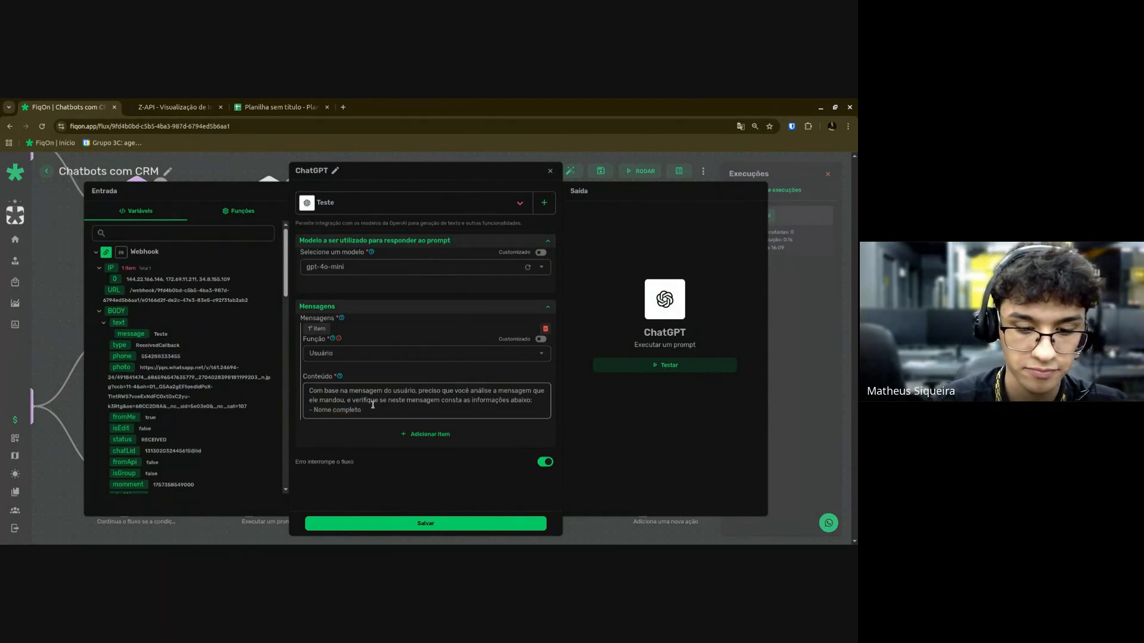
type(".")
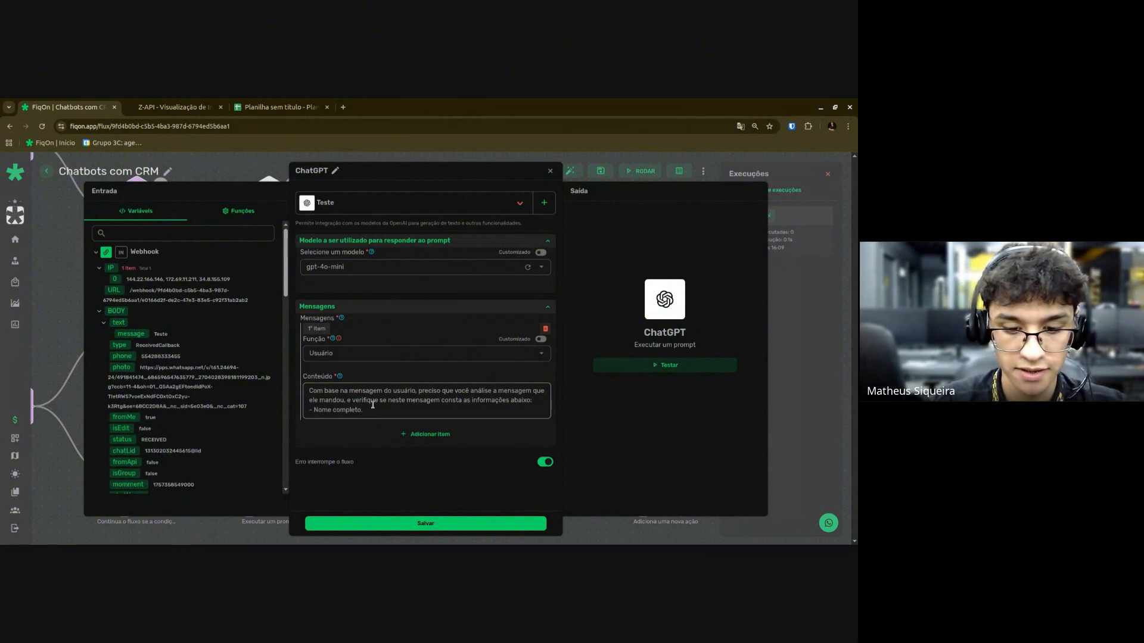
key("Return")
type("- Data Nasciment")
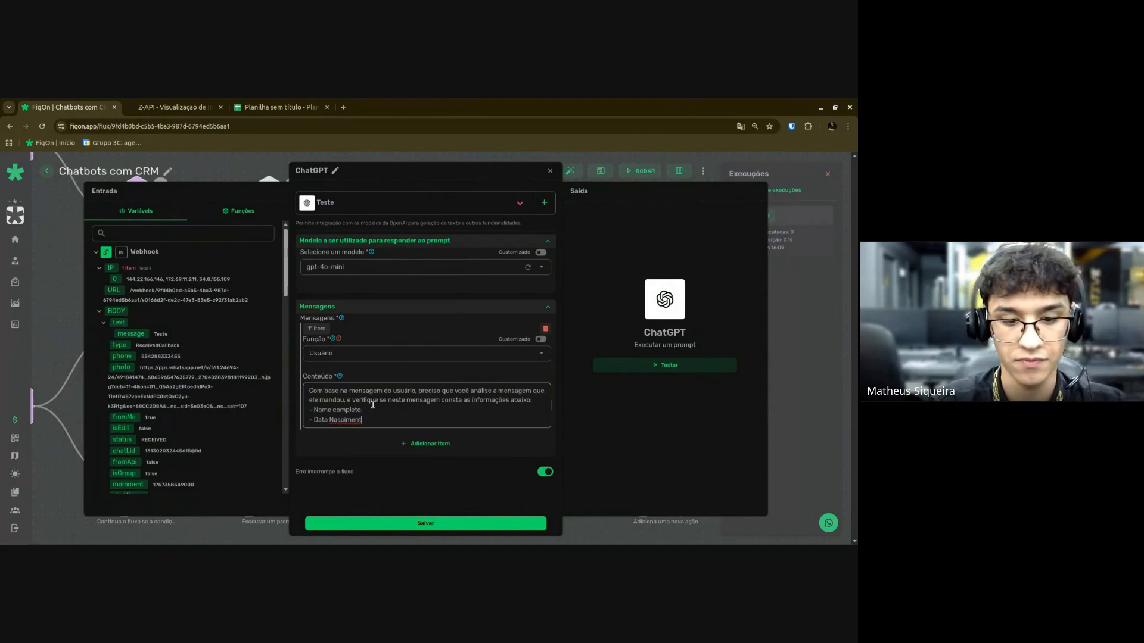
type("o.")
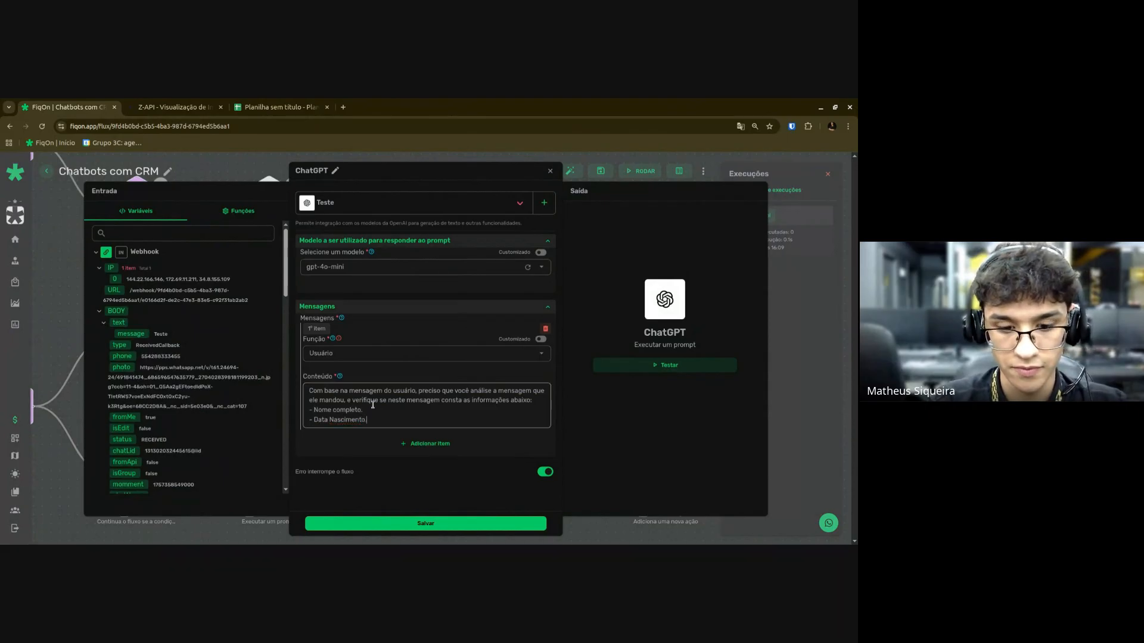
key("Return")
type("-")
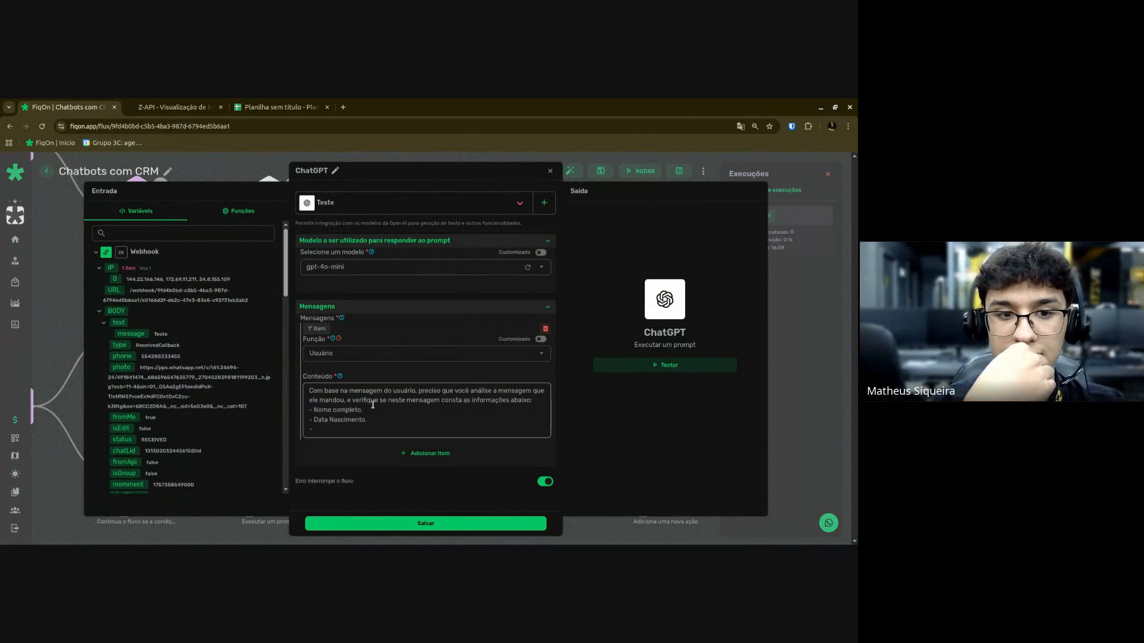
type(" Email")
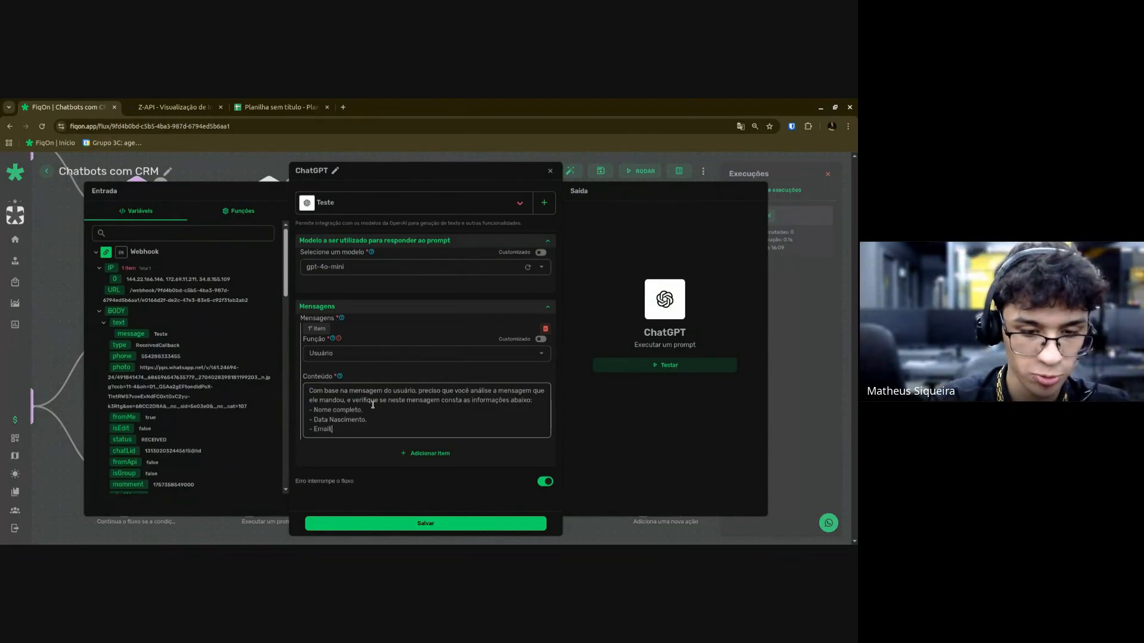
type("(opciona")
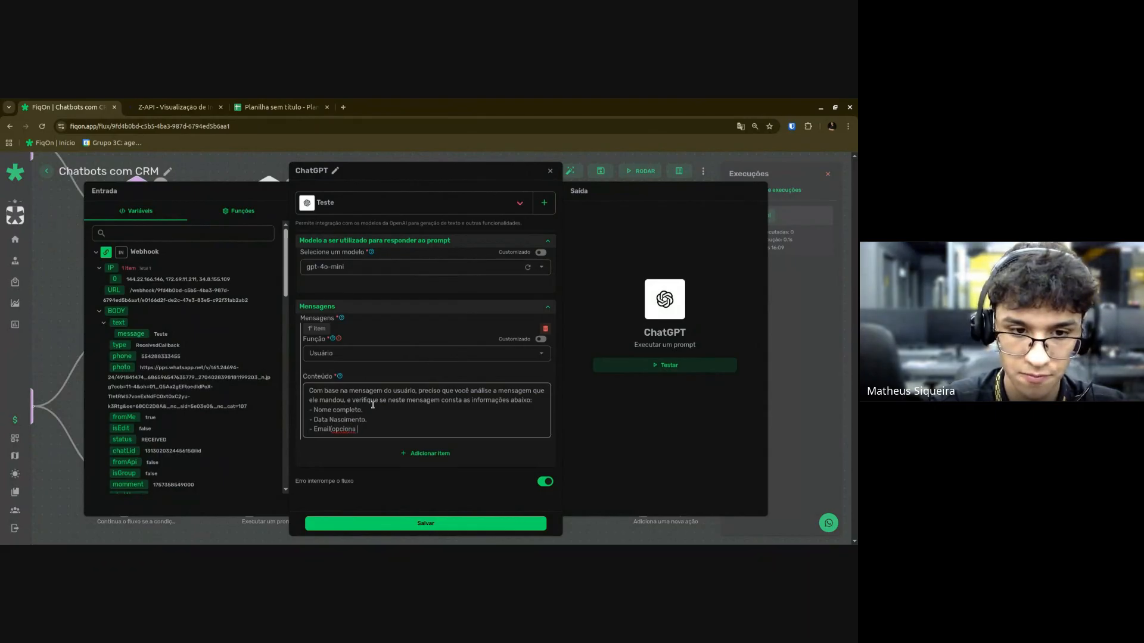
type("l)")
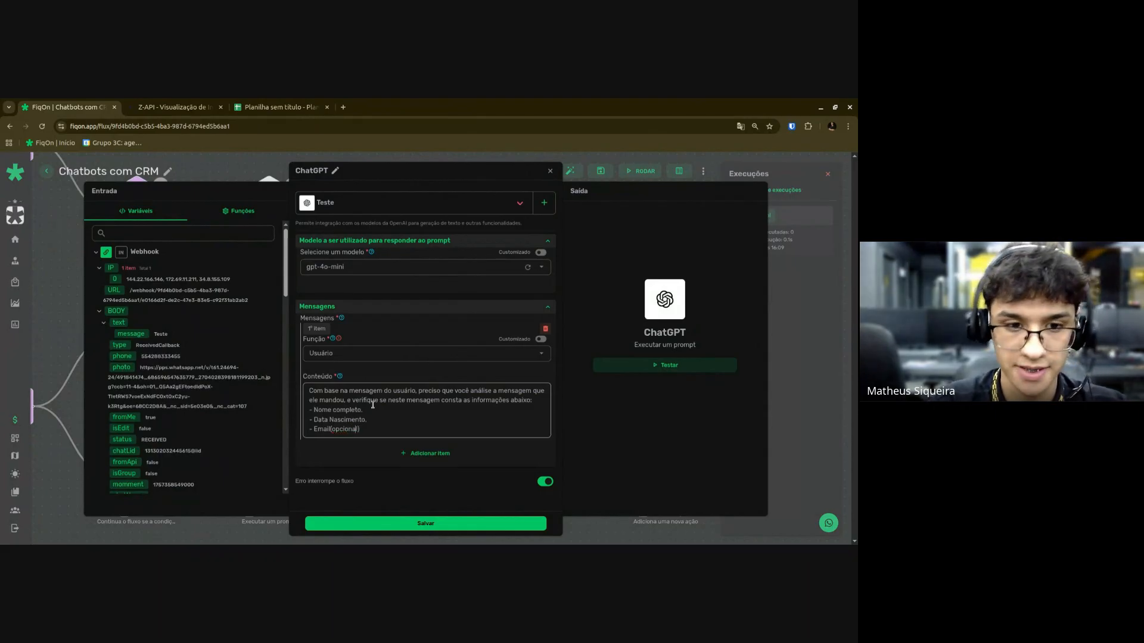
key("Right")
key("Right")
key("BackSpace")
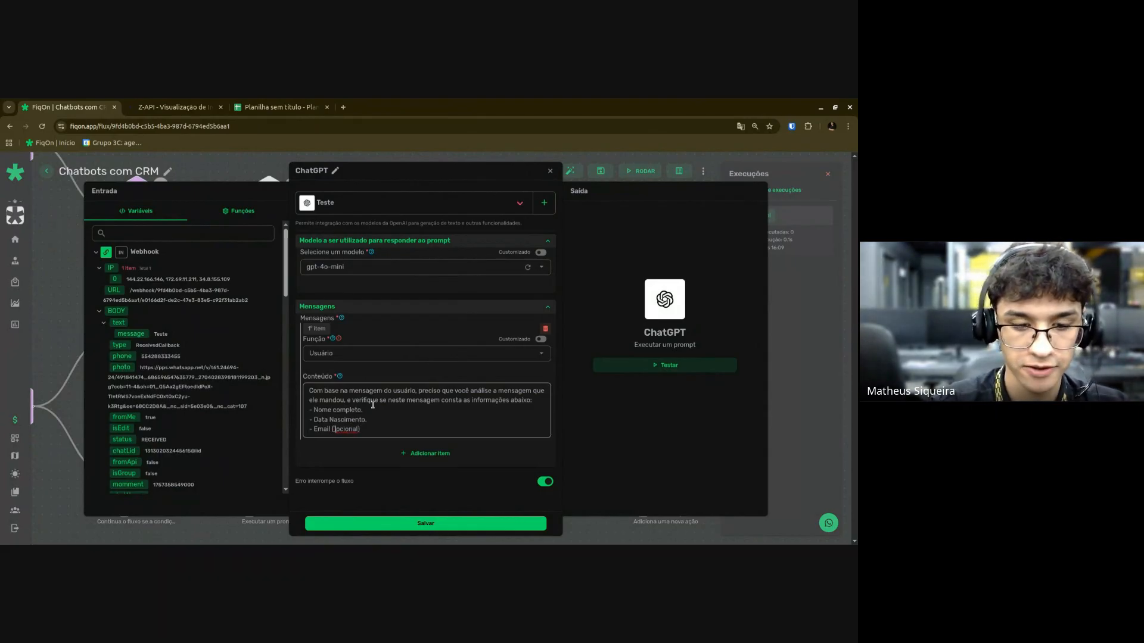
type("O")
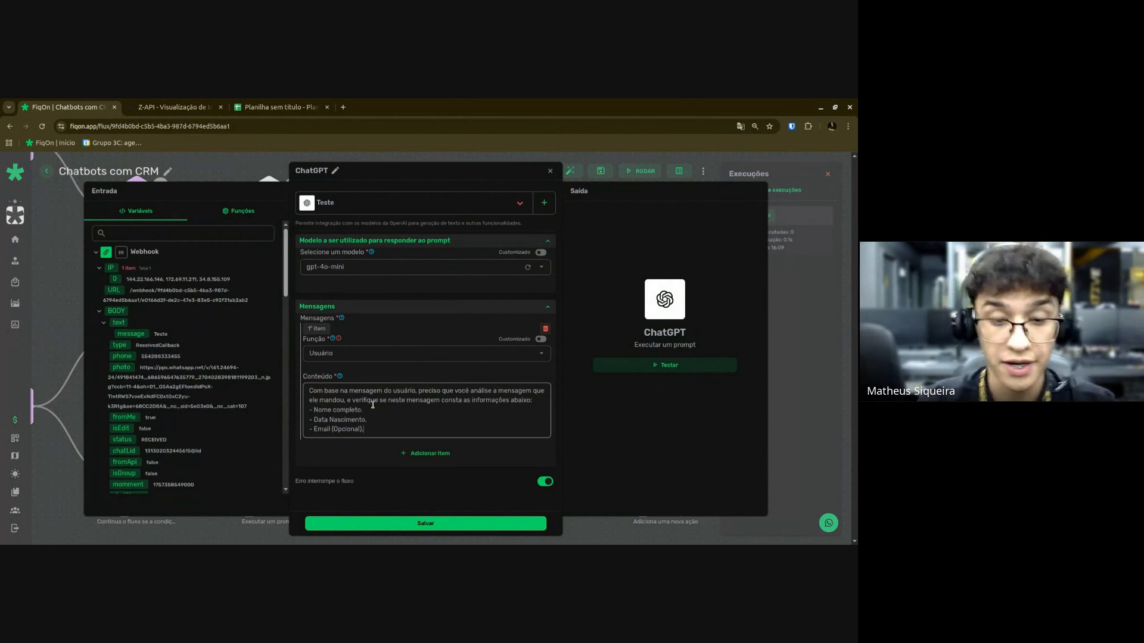
key("Return")
key("Return")
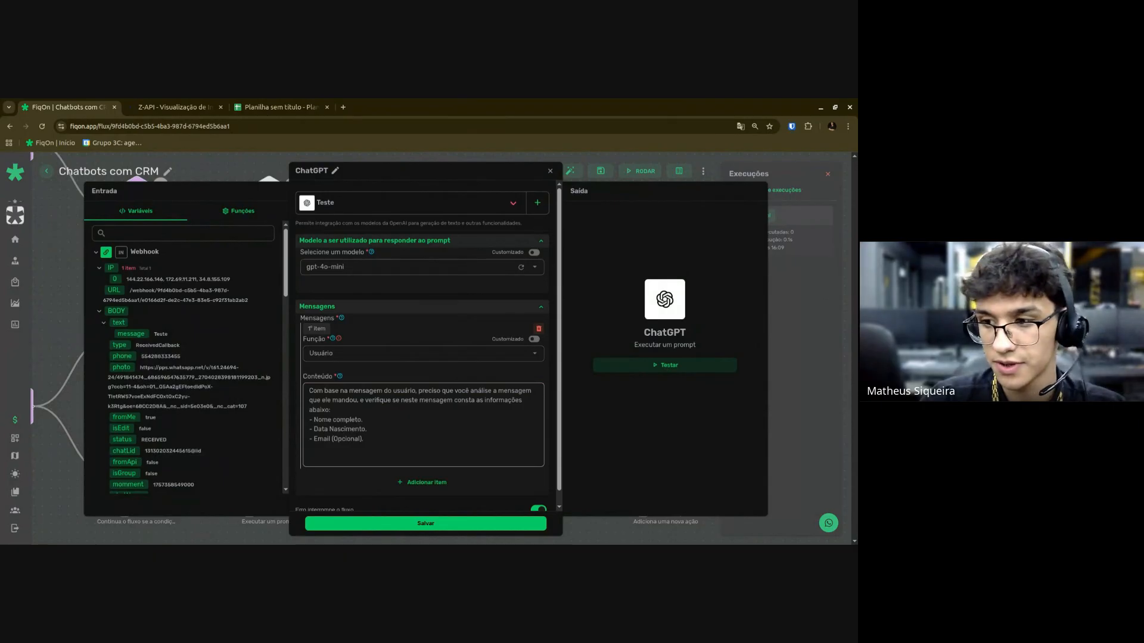
Add 'Caso não existir estas informações retorne como não informado', else return what the person wrote.
type("Retorne")
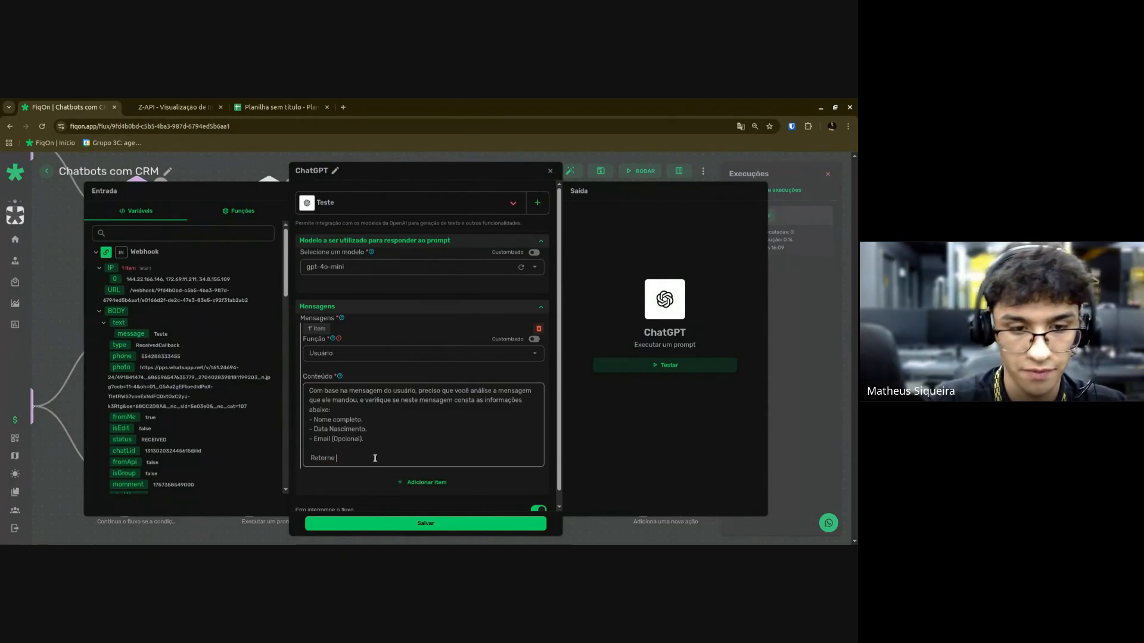
key("ctrl+BackSpace")
type("Caso")
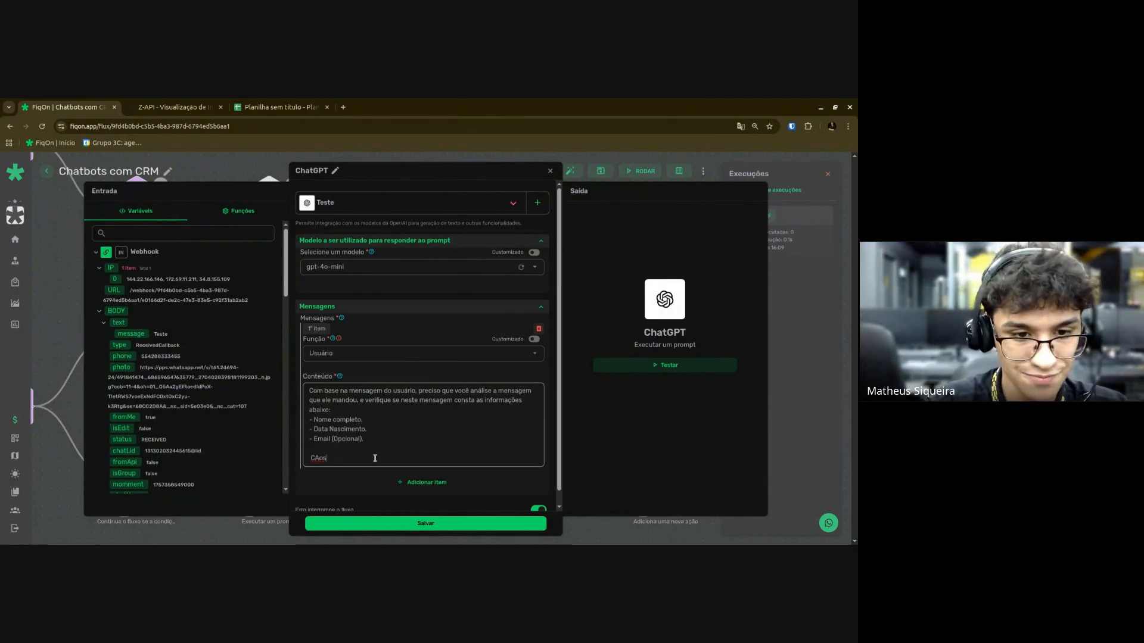
key("BackSpace")
key("BackSpace")
key("BackSpace")
type("aso não e")
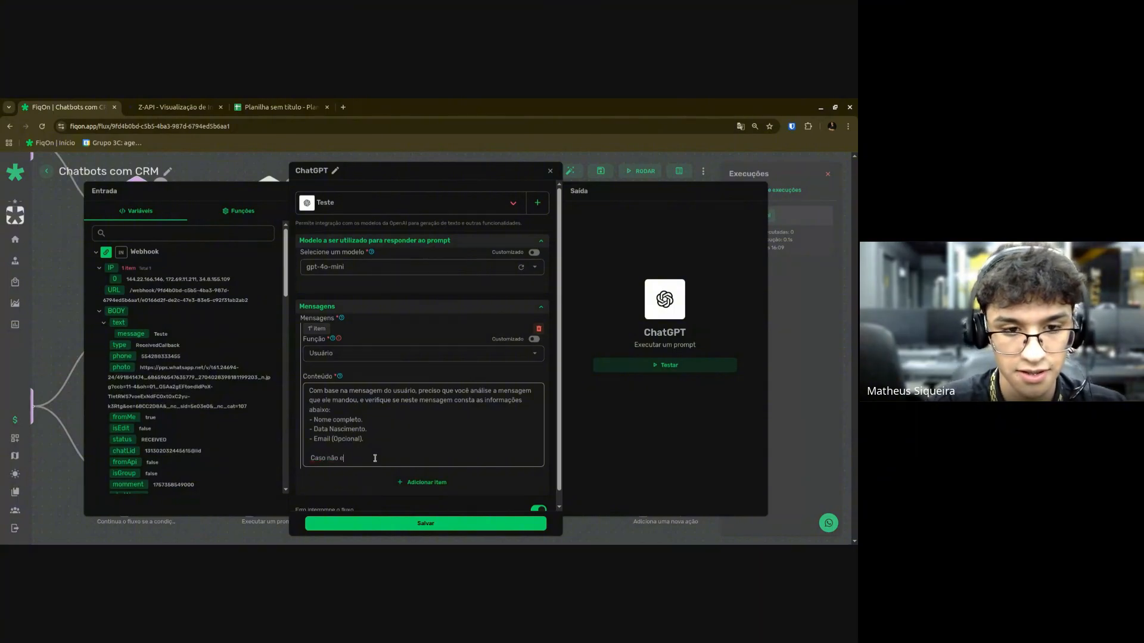
type("xistir esta")
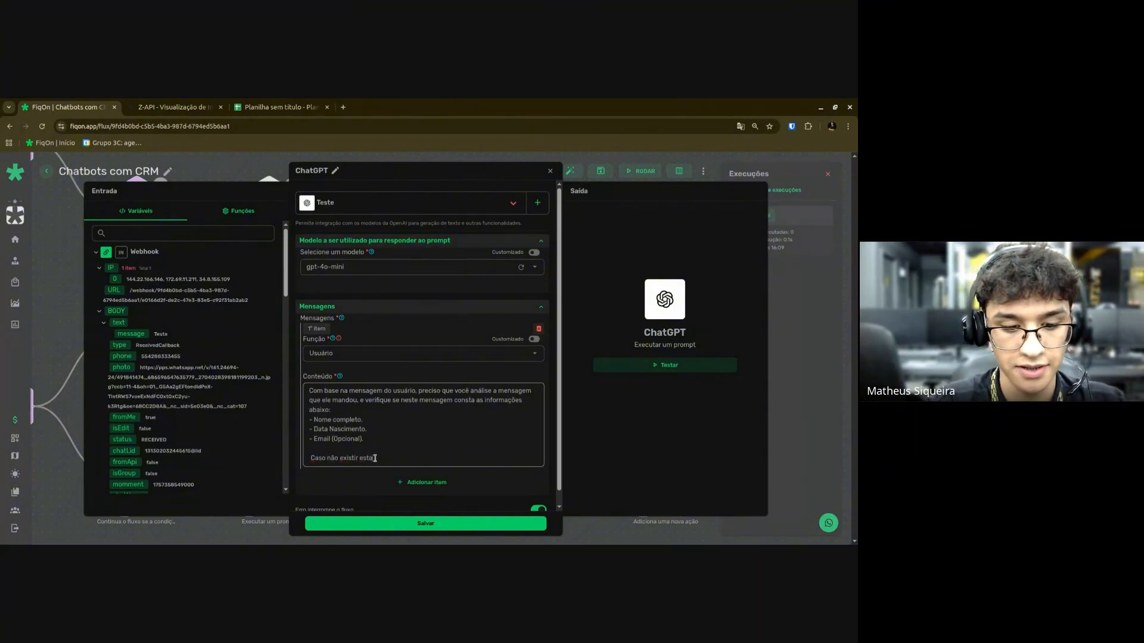
type("s ")
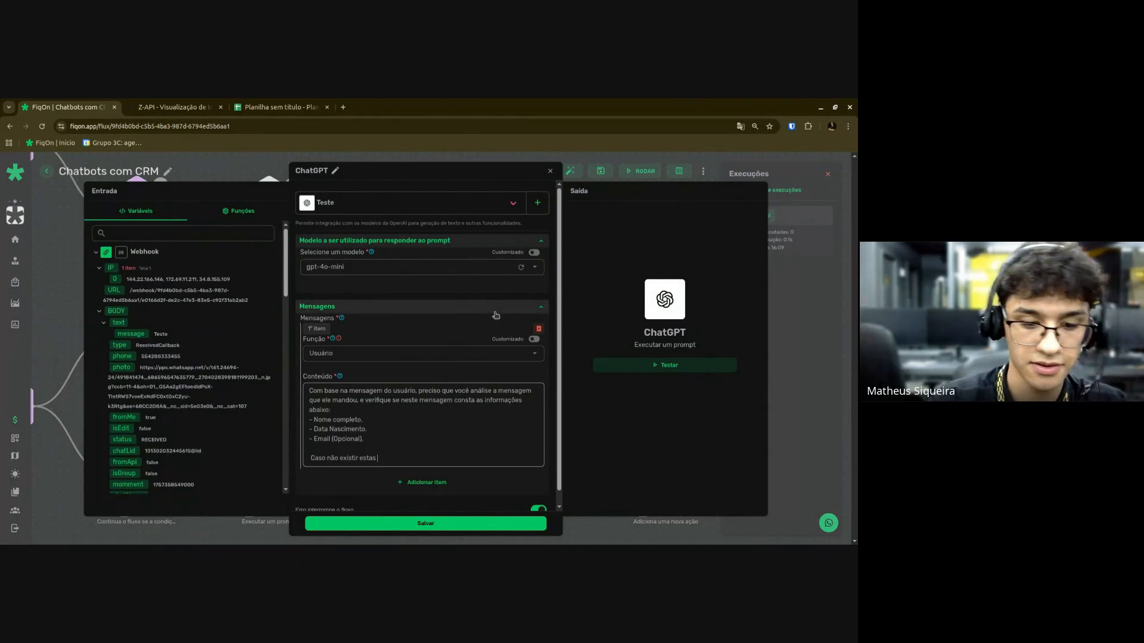
type("informações ")
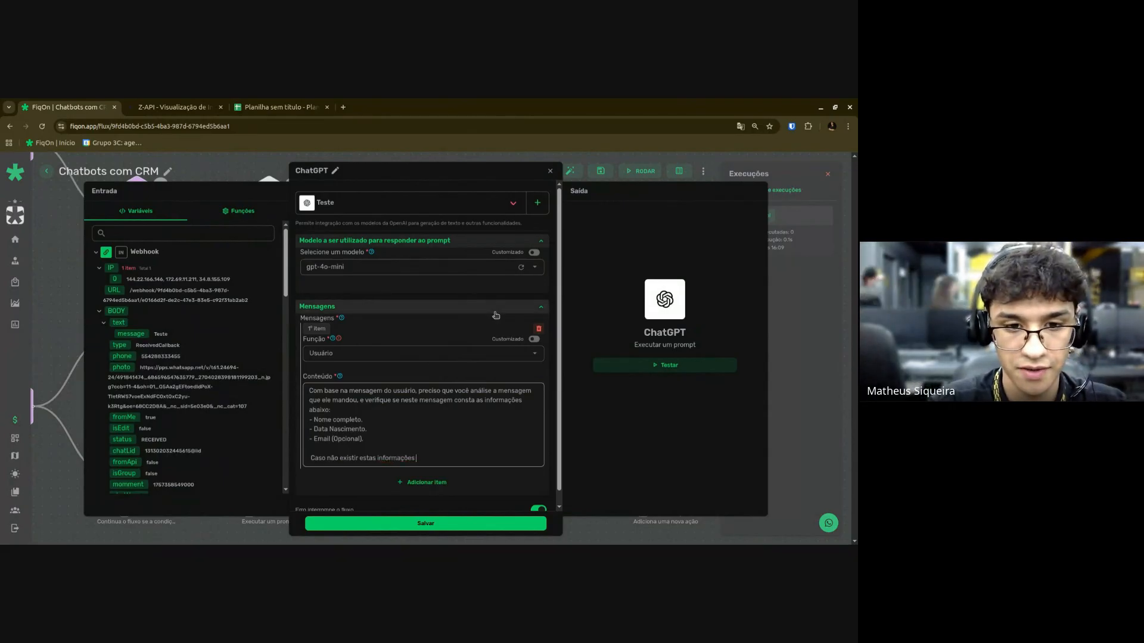
type("retorne como n")
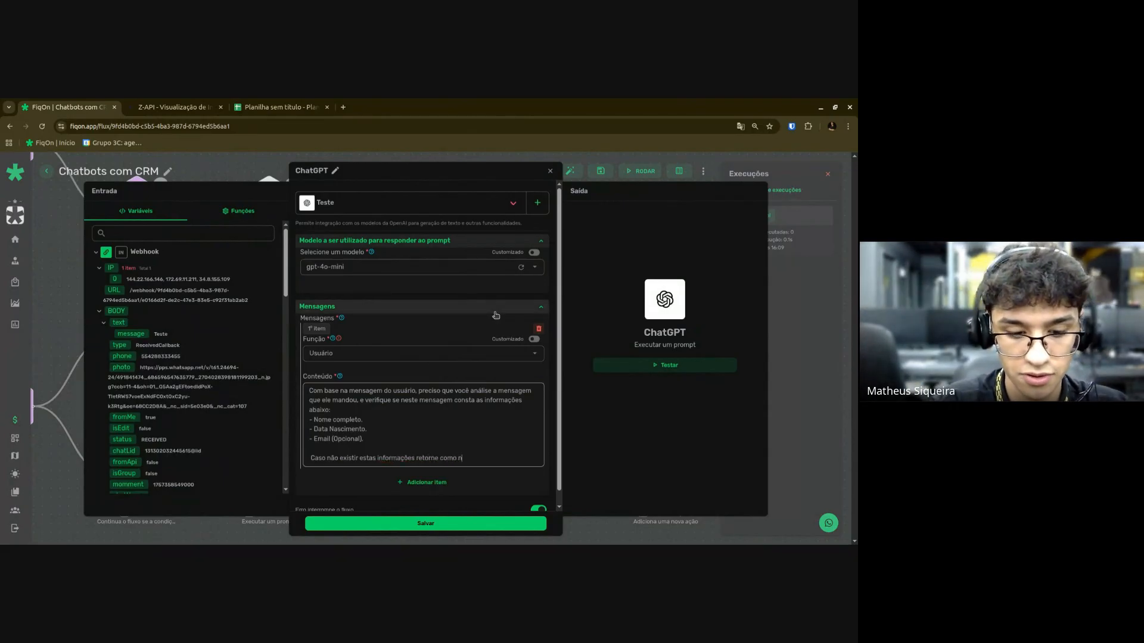
type("ão informado.")
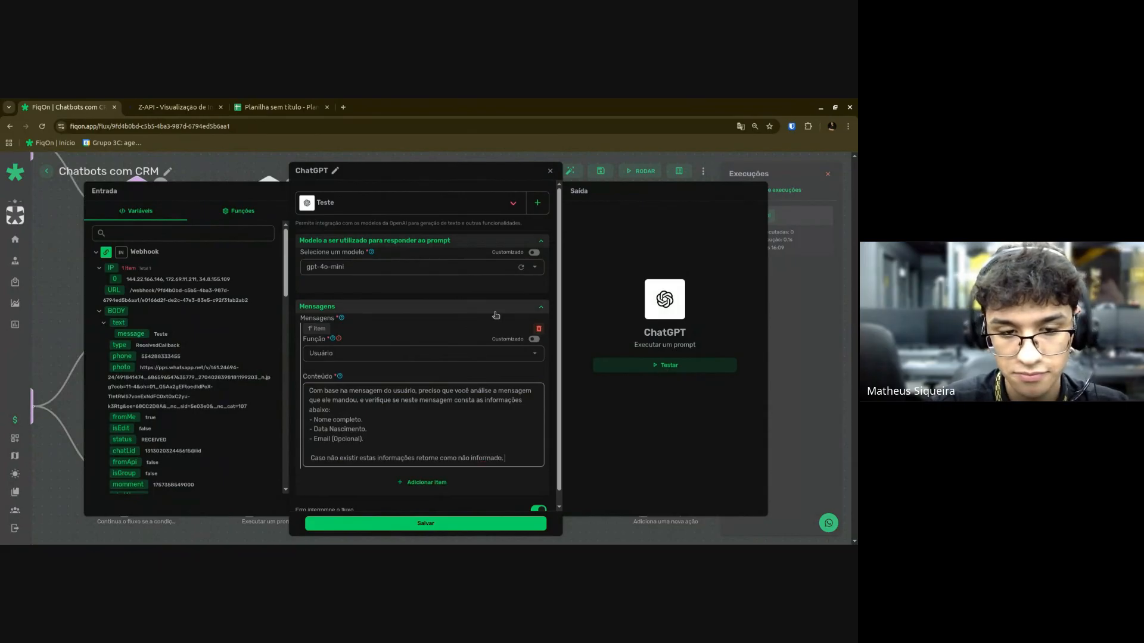
type(" caso exis")
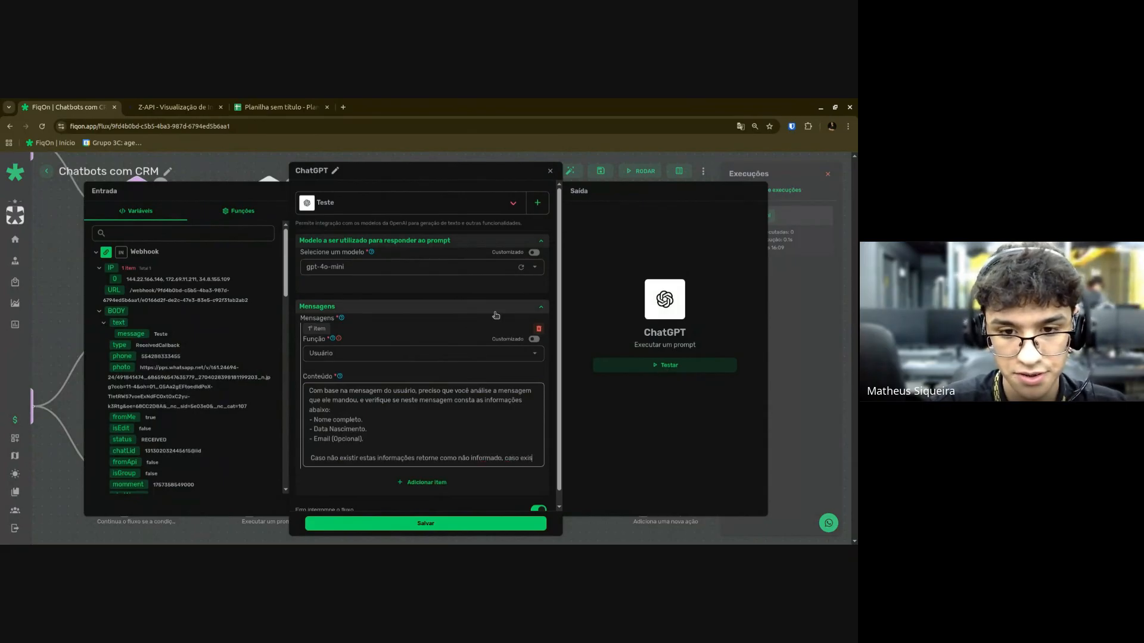
key("BackSpace")
key("BackSpace")
key("BackSpace")
key("BackSpace")
type("exis")
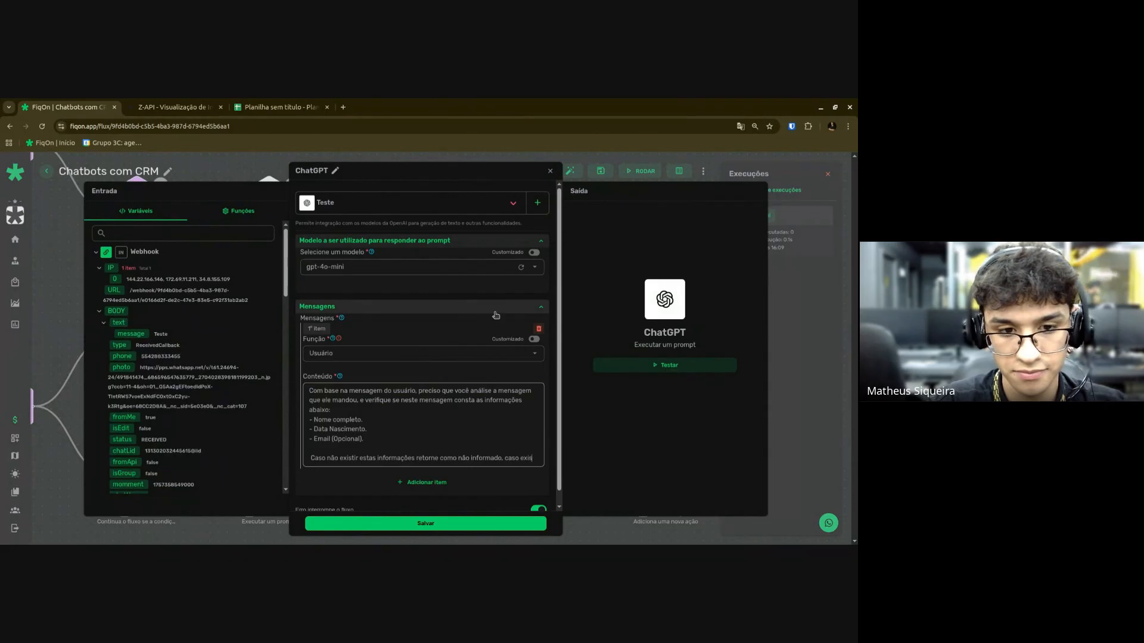
type("tir retorne ")
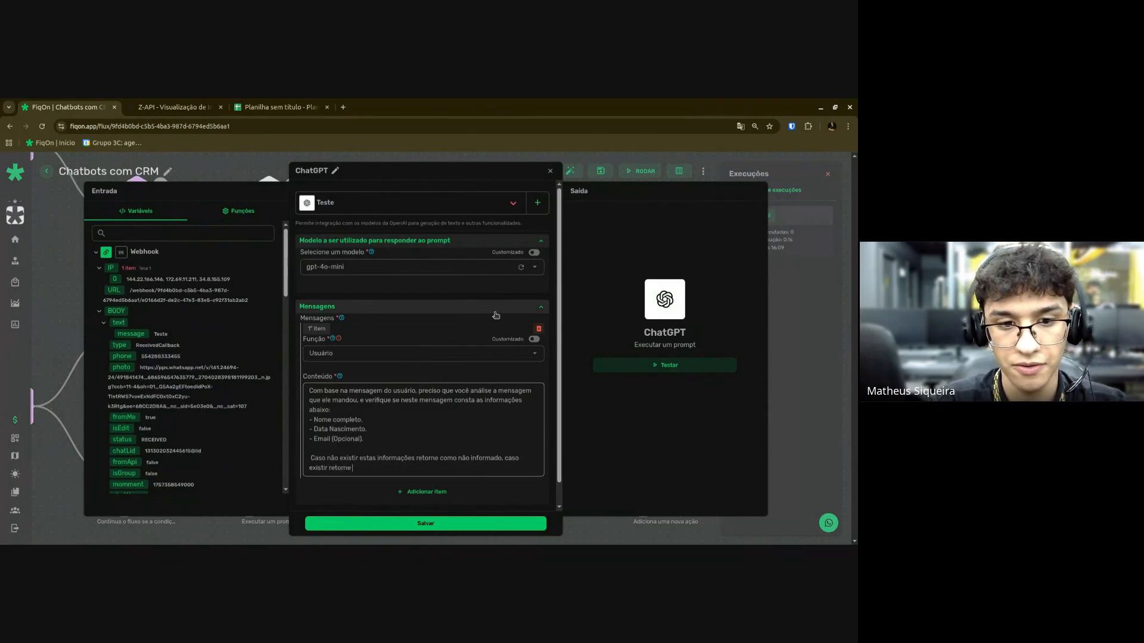
type("u que a pessoa")
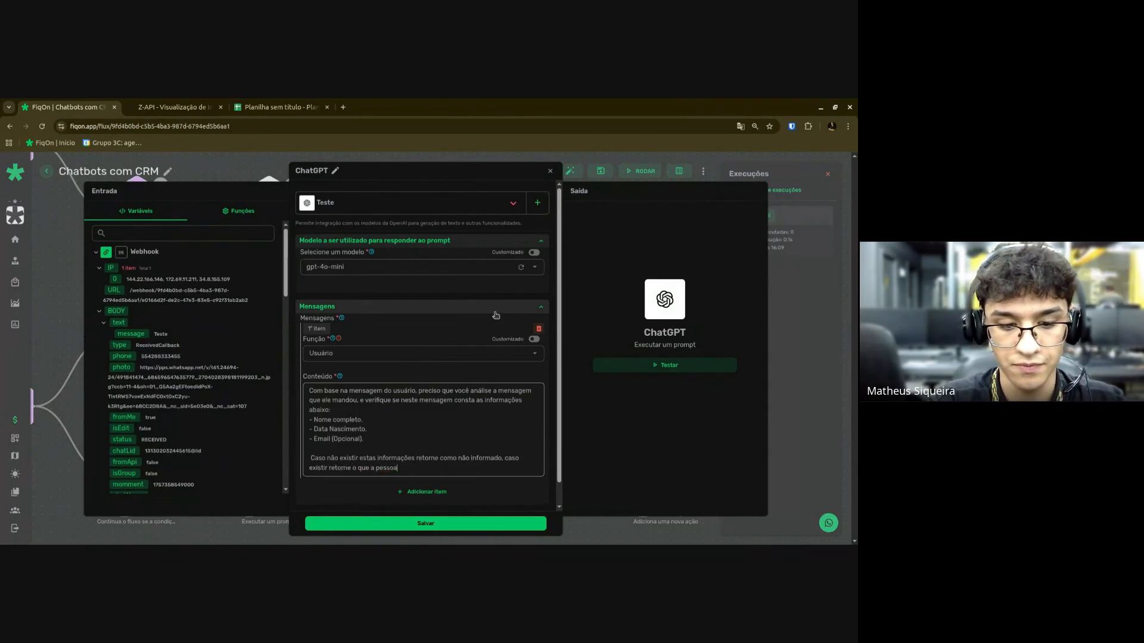
type(" colocou na mensagem")
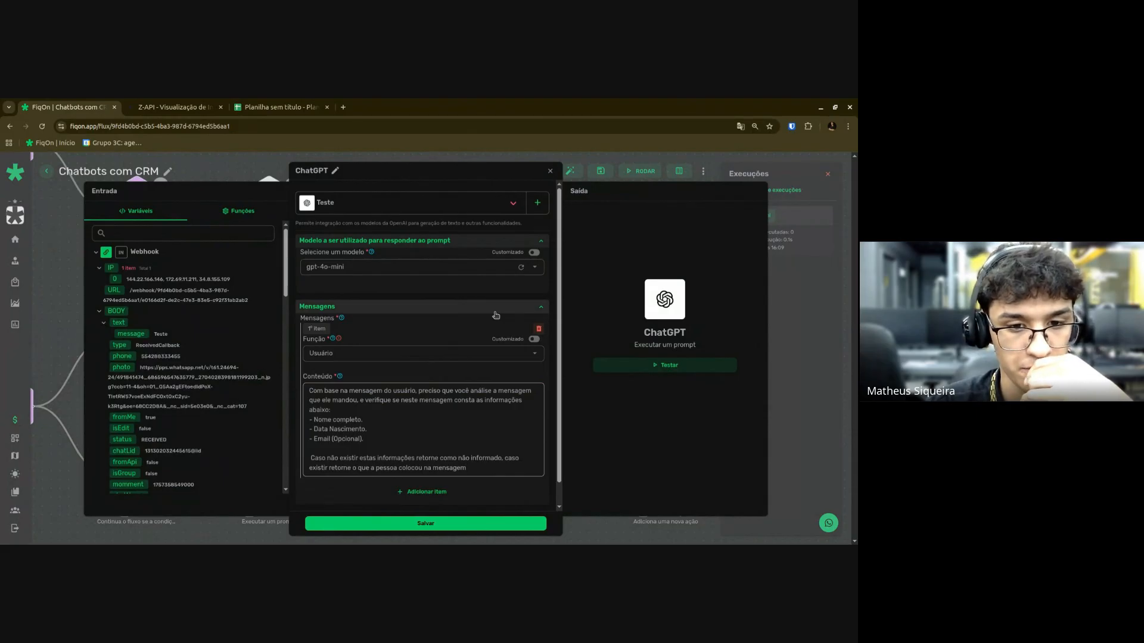
Add a {} block split across lines below the prompt and type a quote inside it.
key("Return")
key("Return")
type("{}")
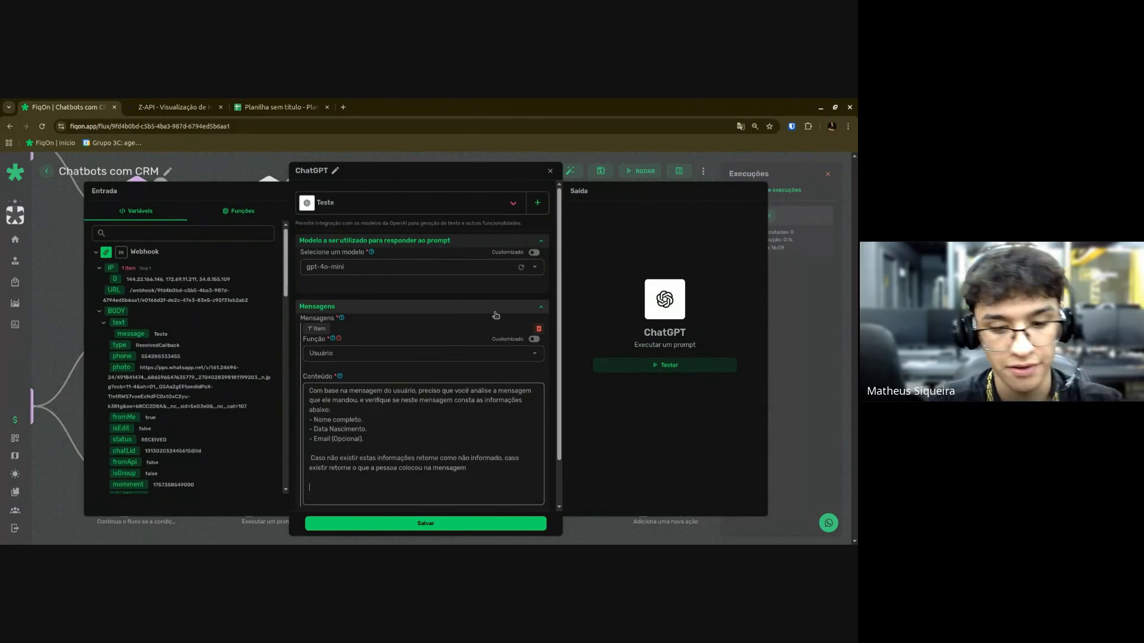
key("Return")
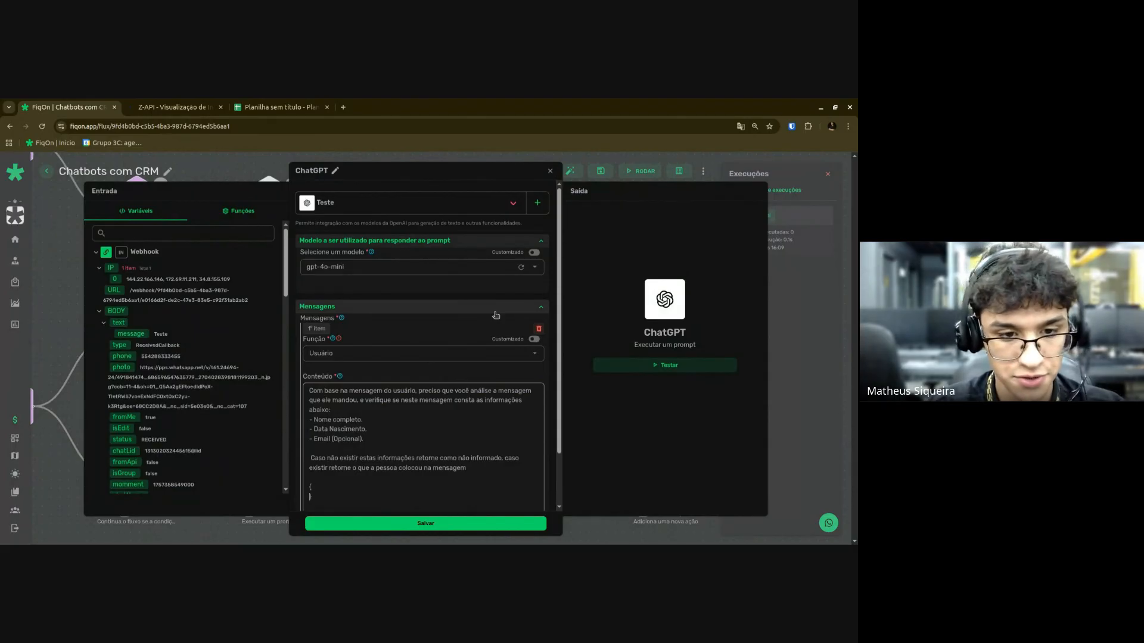
key("Return")
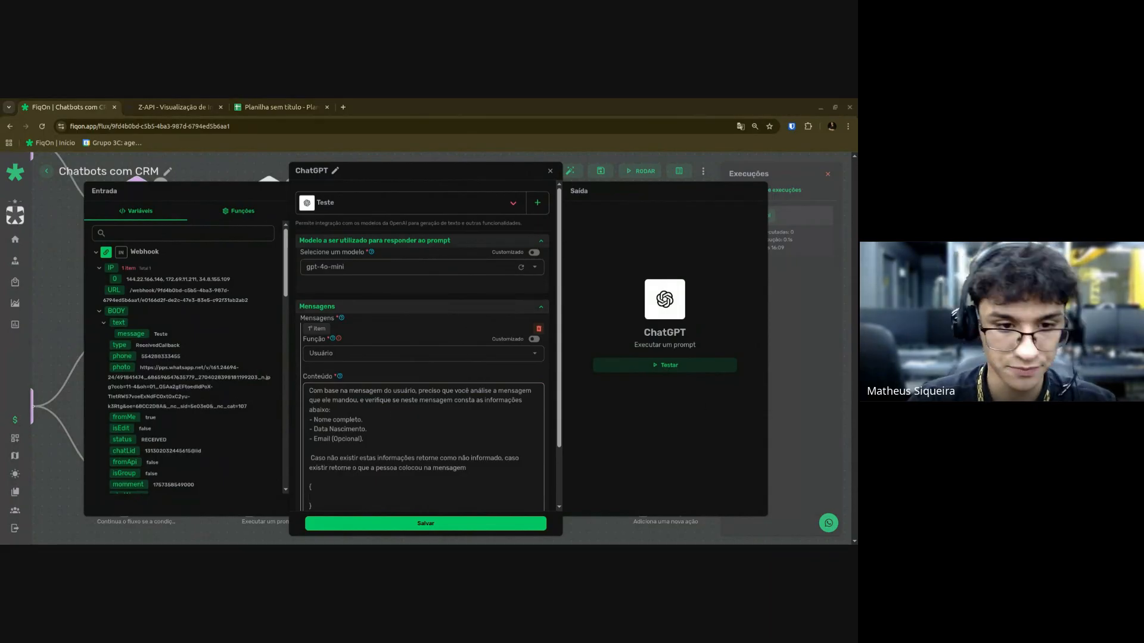
left_click(337, 490)
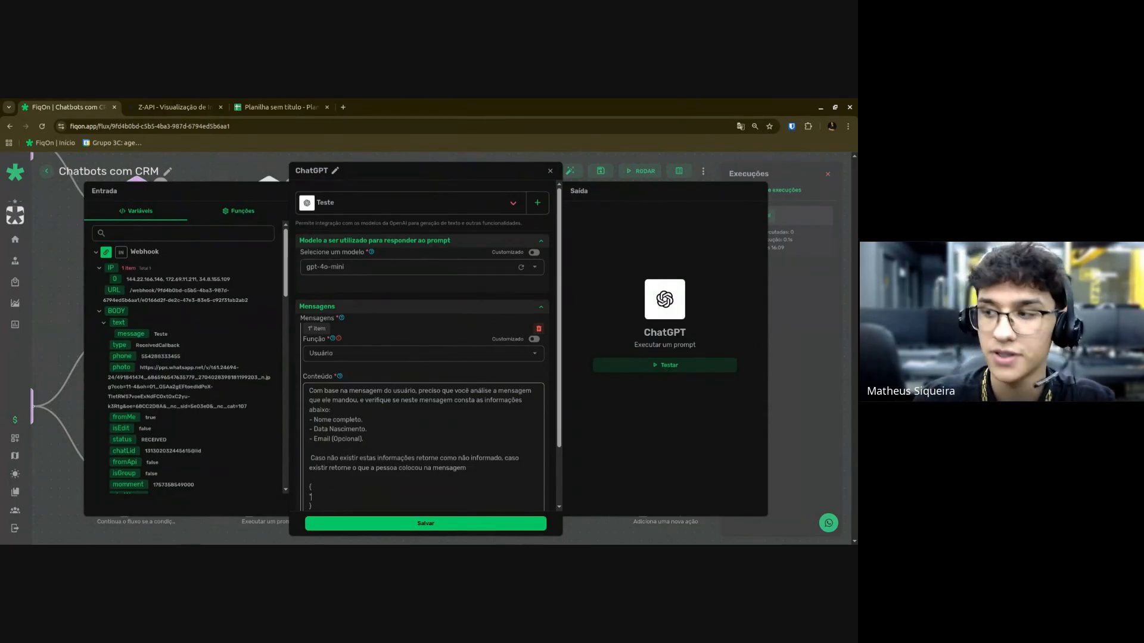
type("\"")
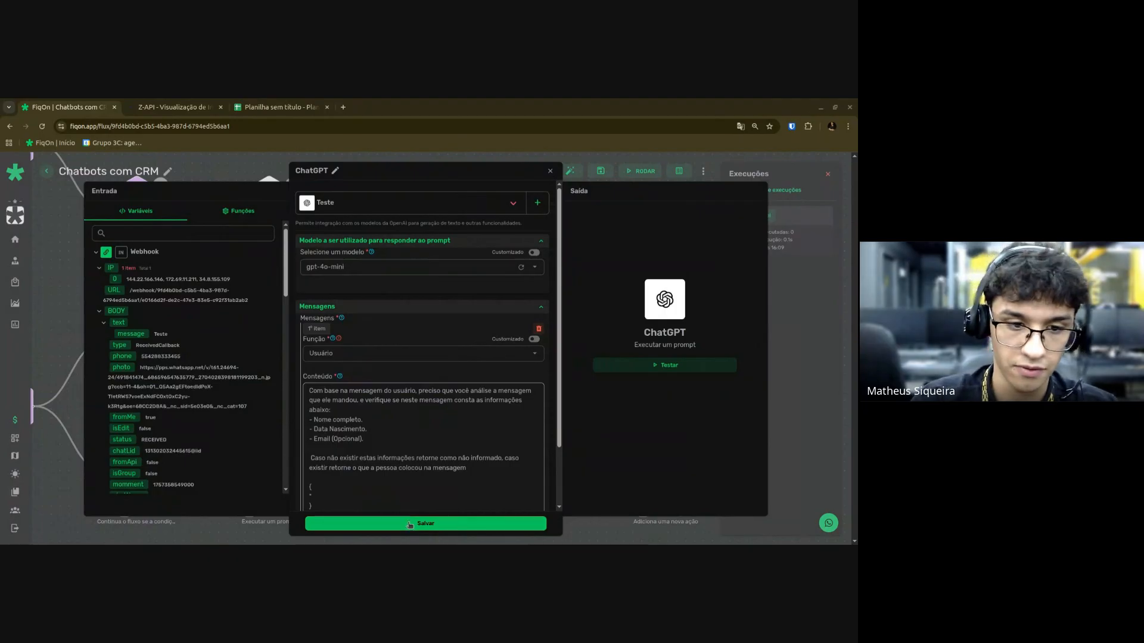
left_click(388, 497)
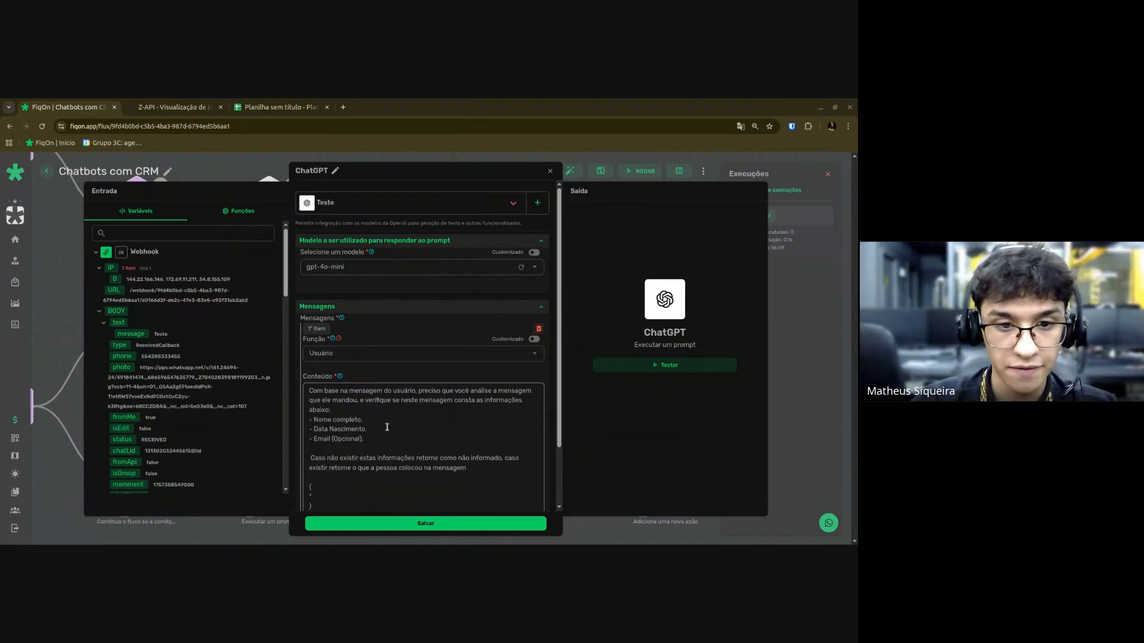
left_click(386, 446)
left_click(383, 523)
scroll(333, 428, "down", 2)
left_click_drag(334, 429, 429, 406)
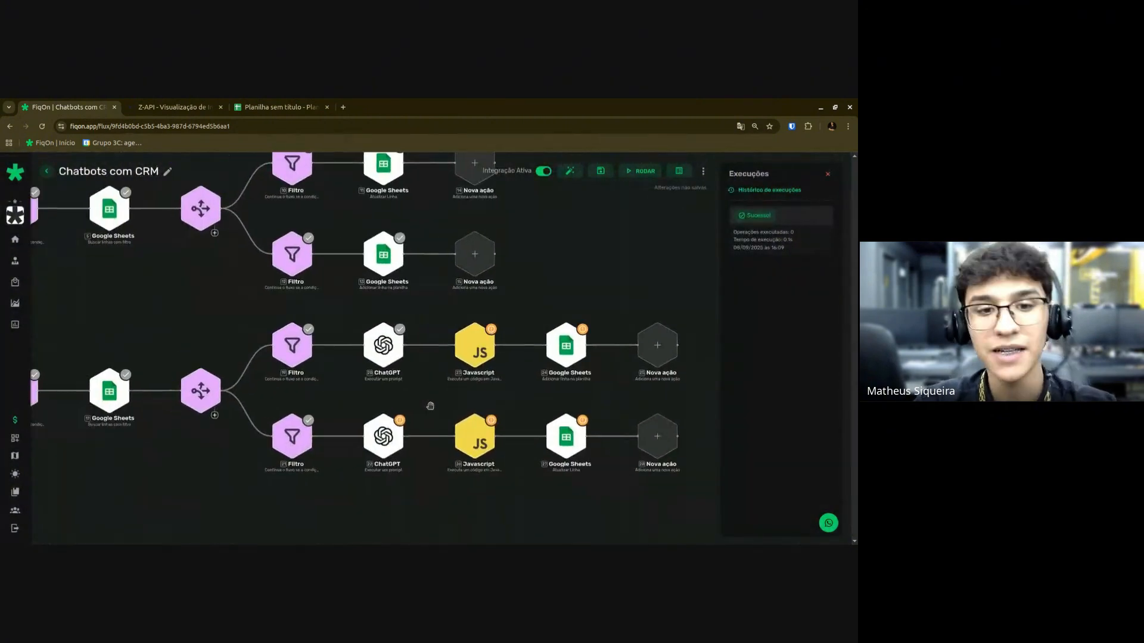
scroll(435, 402, "down", 2)
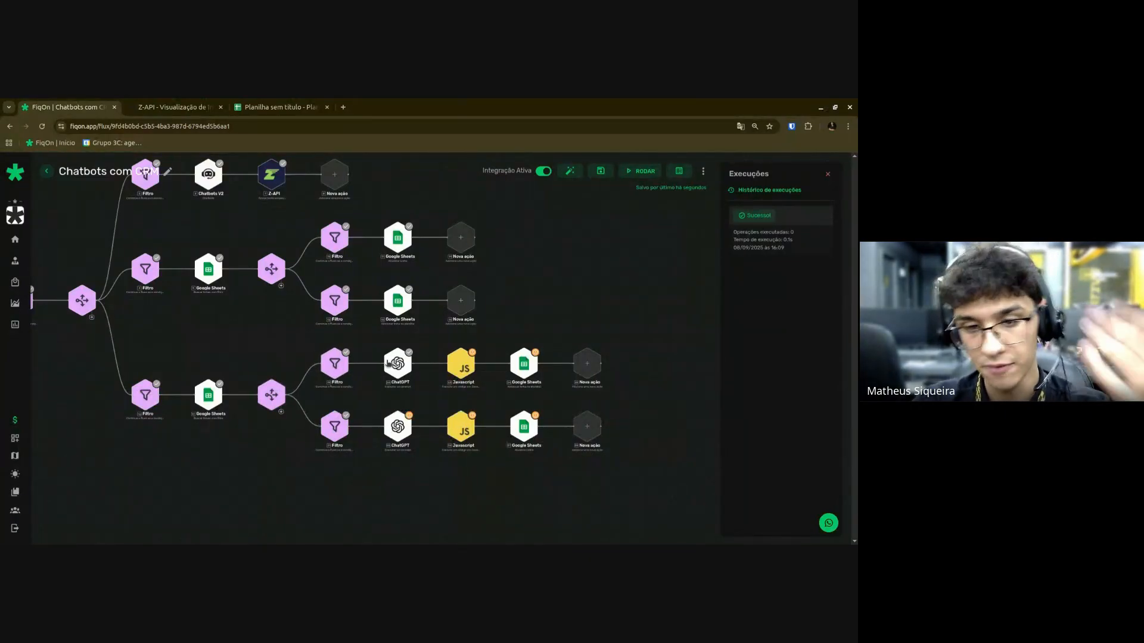
left_click(391, 365)
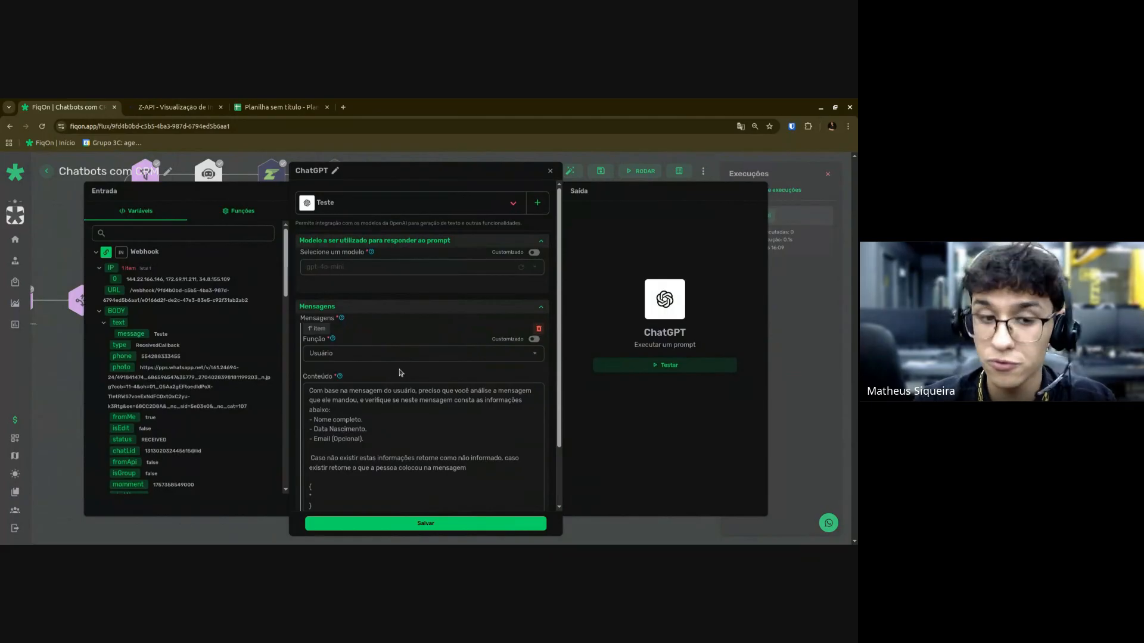
Type another quote mark inside the prompt's braces block.
left_click(334, 499)
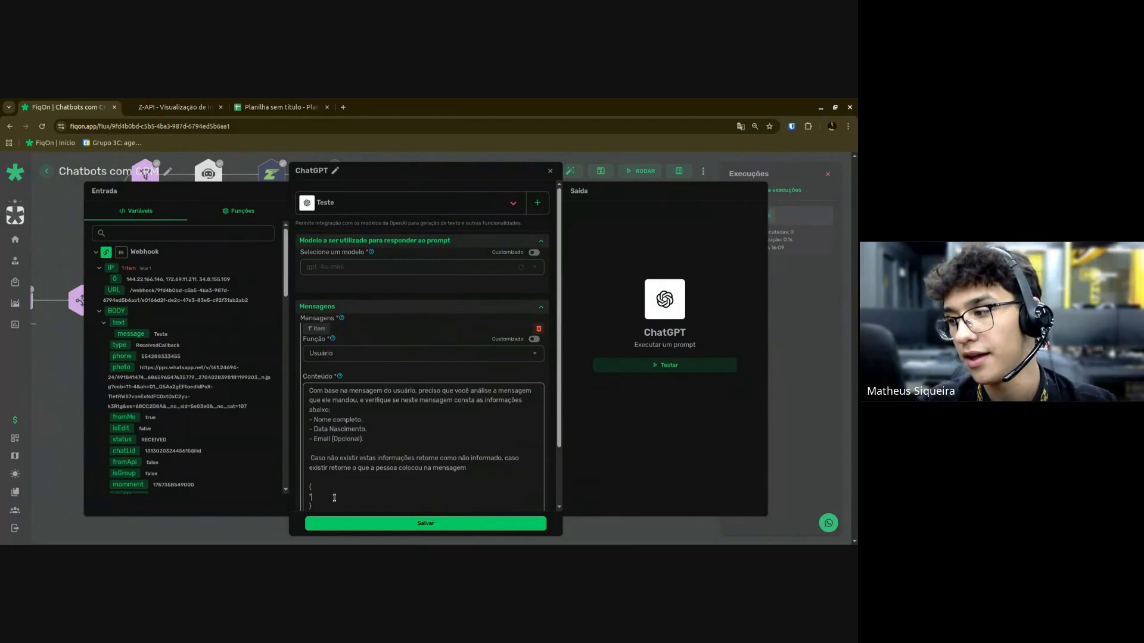
type("\"")
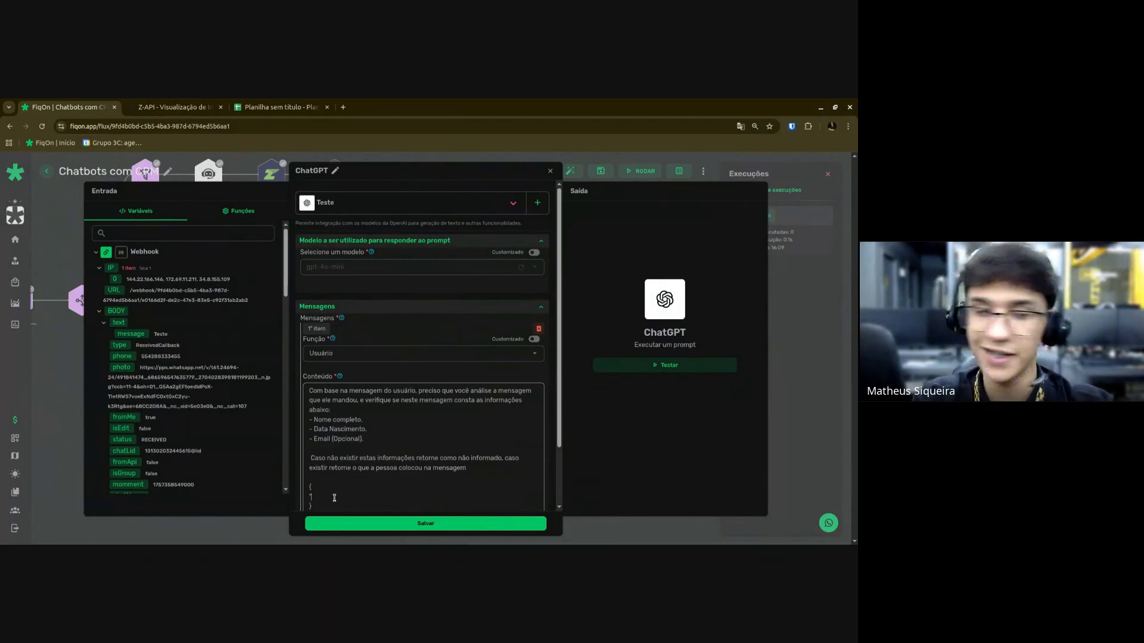
Pan and zoom the canvas to the lower branches and open ChatGPT node 20's settings.
key("Escape")
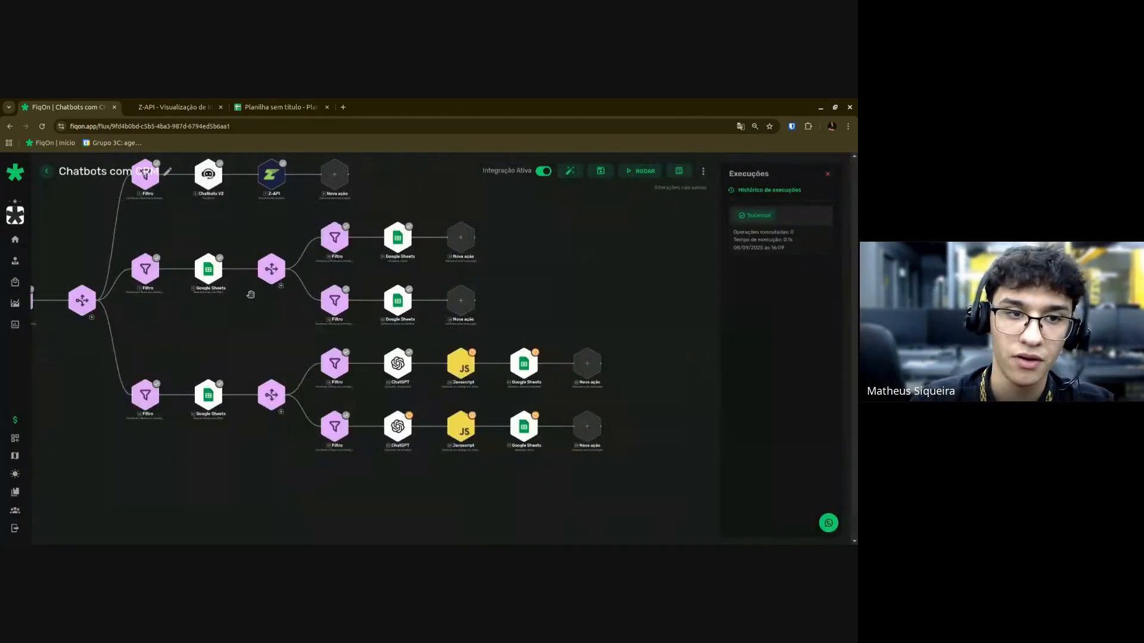
left_click_drag(250, 294, 258, 337)
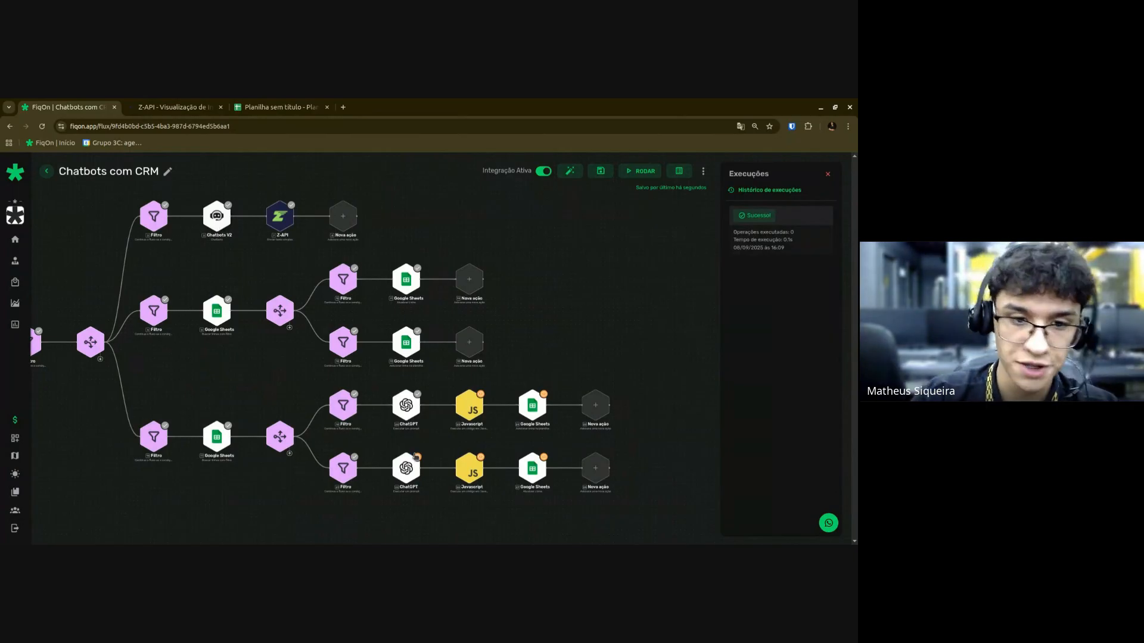
scroll(417, 446, "up", 2)
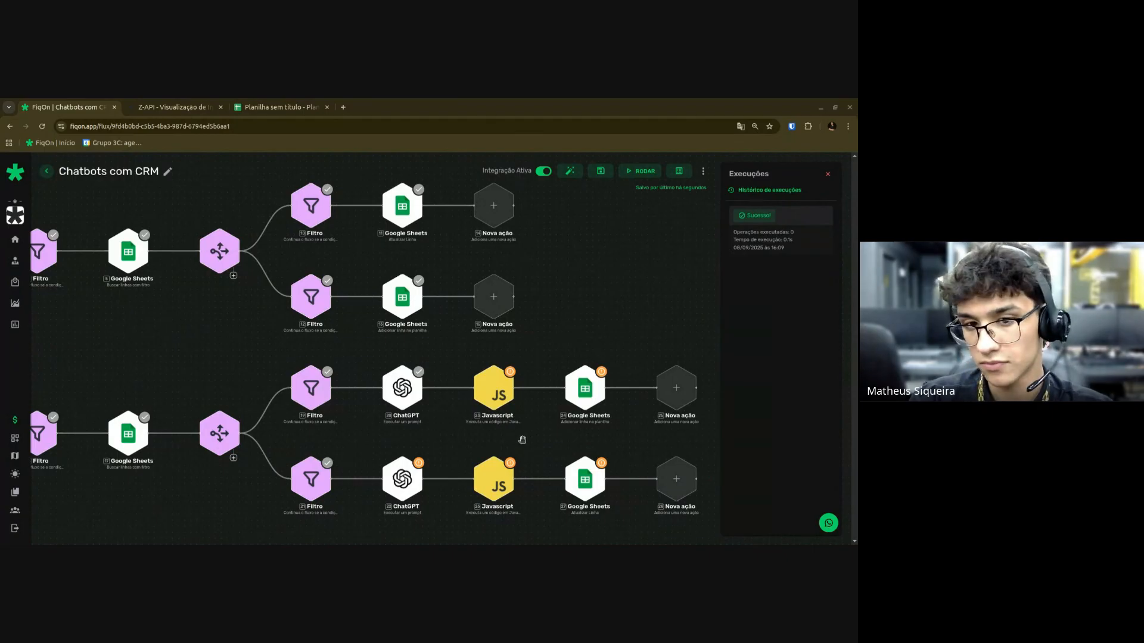
scroll(521, 434, "up", 3)
scroll(521, 433, "up", 3)
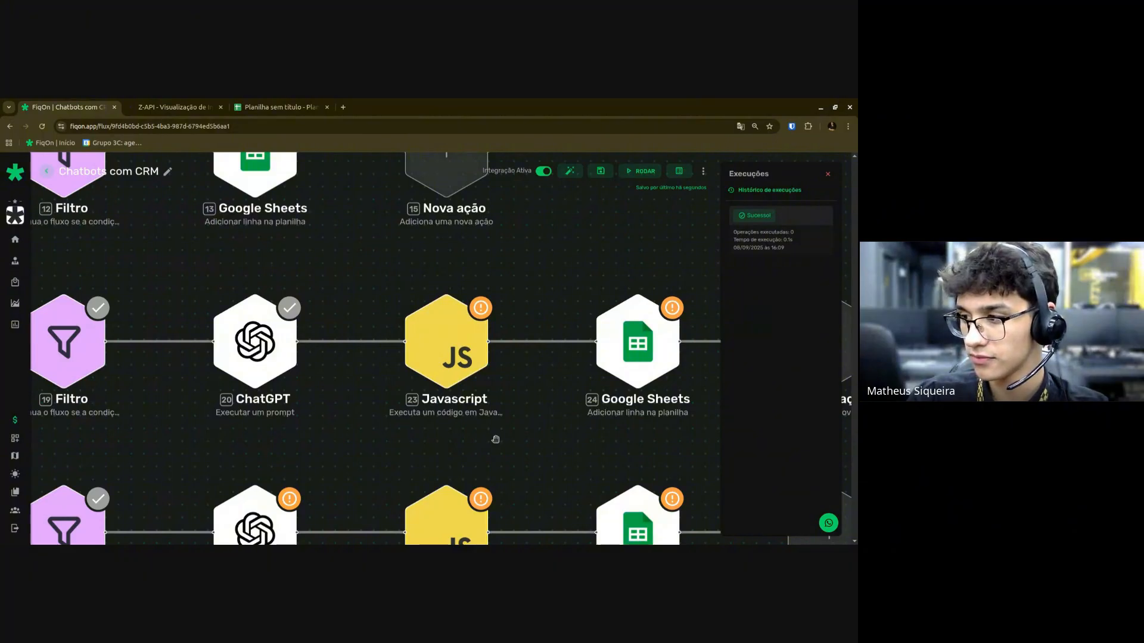
scroll(498, 437, "down", 3)
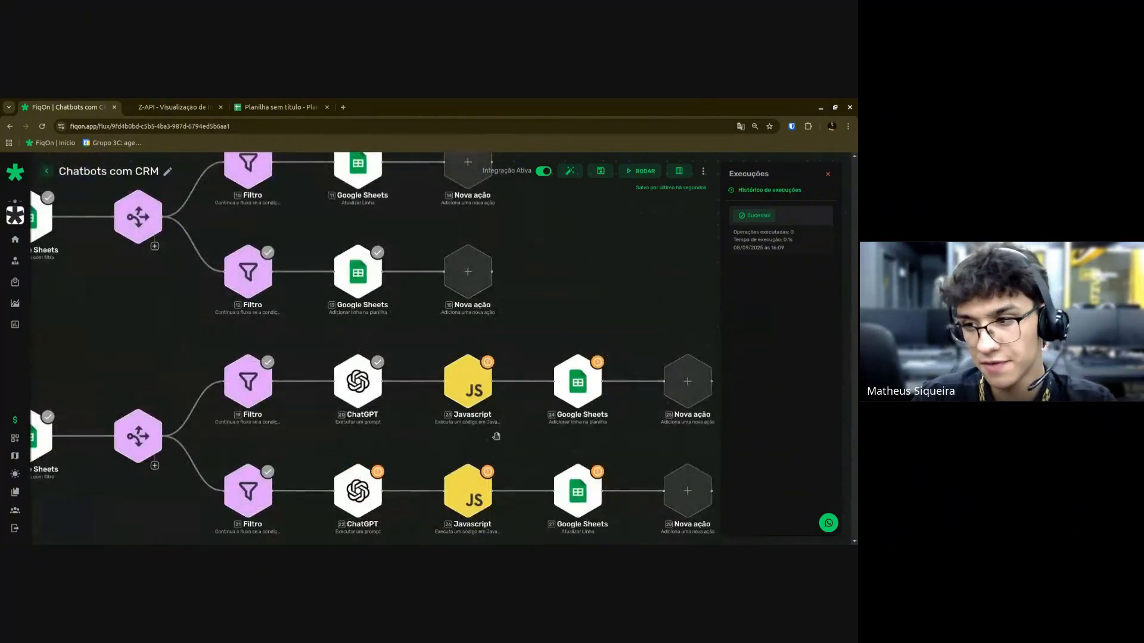
scroll(496, 437, "down", 3)
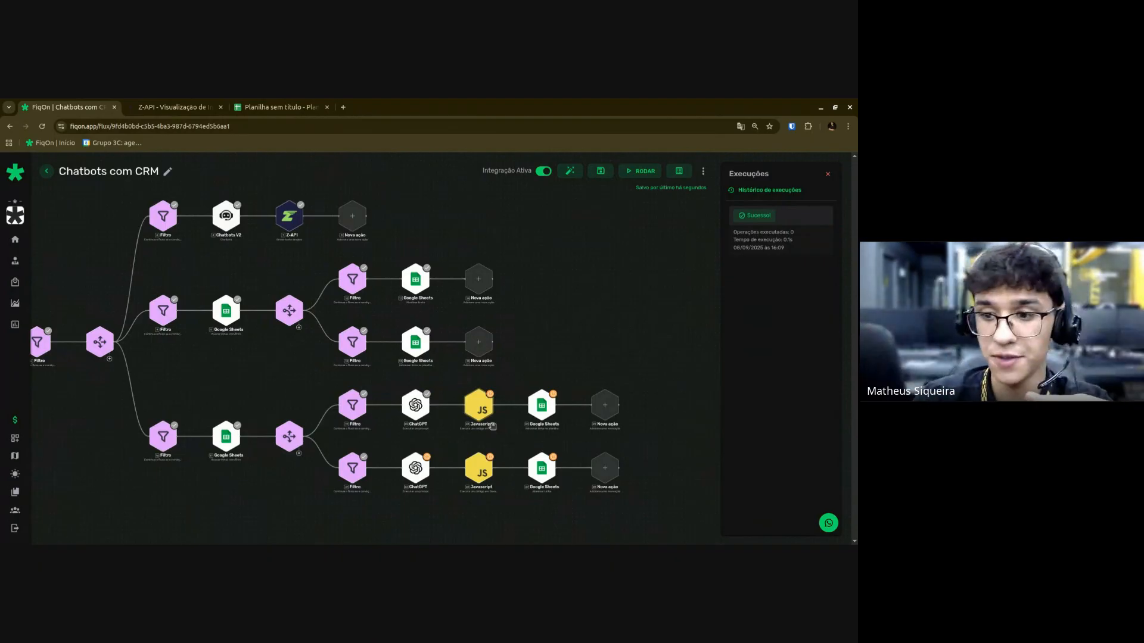
scroll(429, 442, "up", 1)
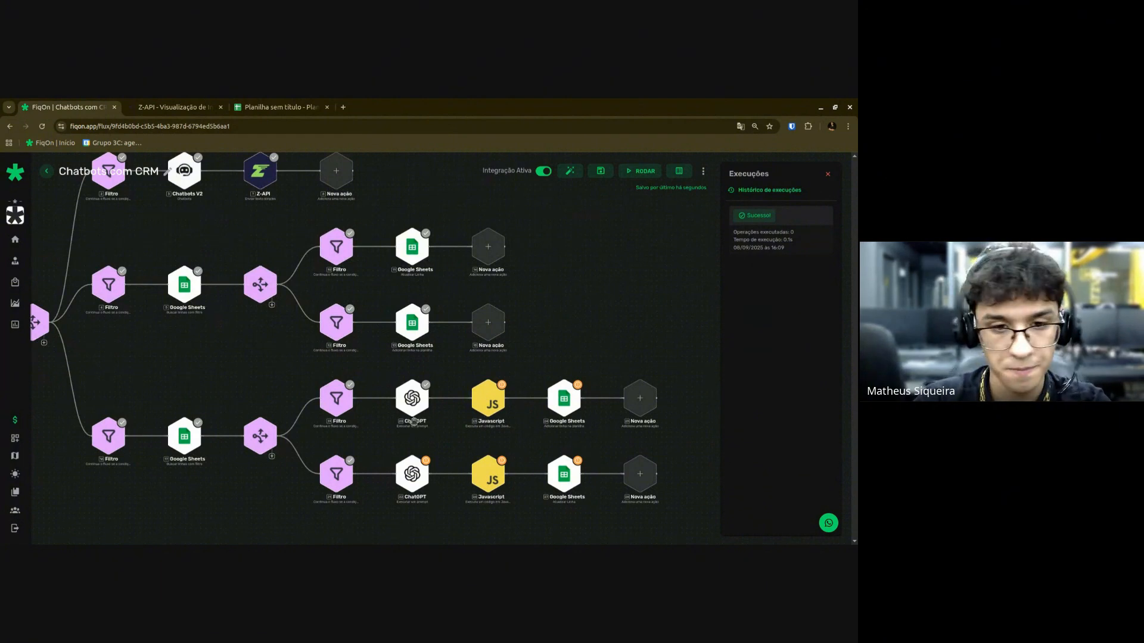
scroll(416, 422, "up", 3)
scroll(429, 434, "up", 1)
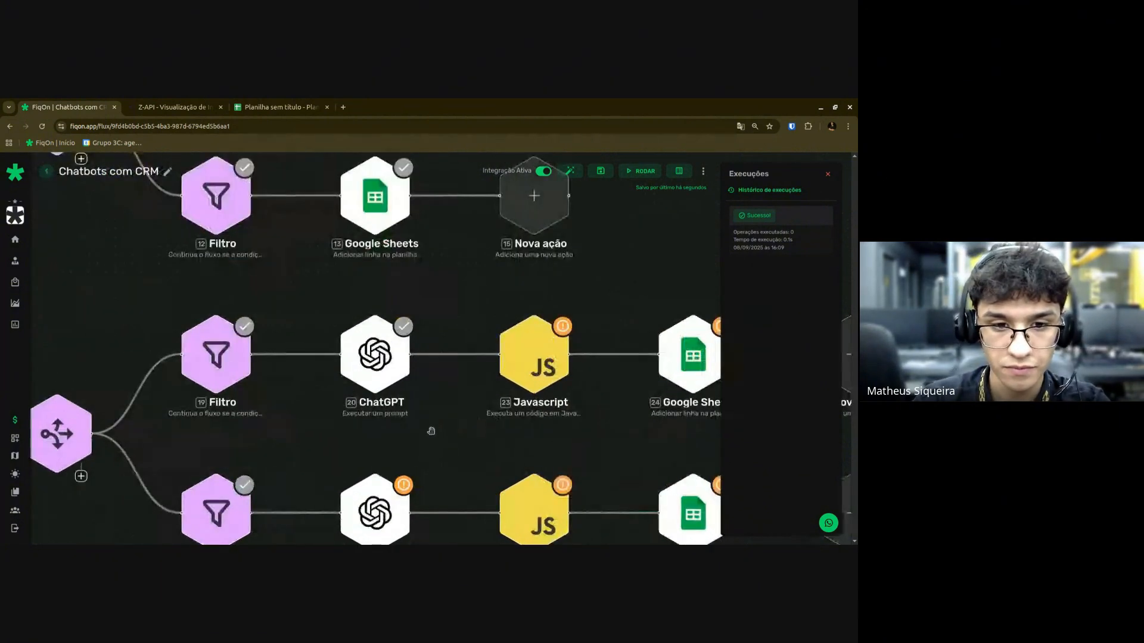
left_click(365, 385)
Write "Nome_completo":"informação" inside the prompt's JSON braces.
scroll(346, 405, "down", 3)
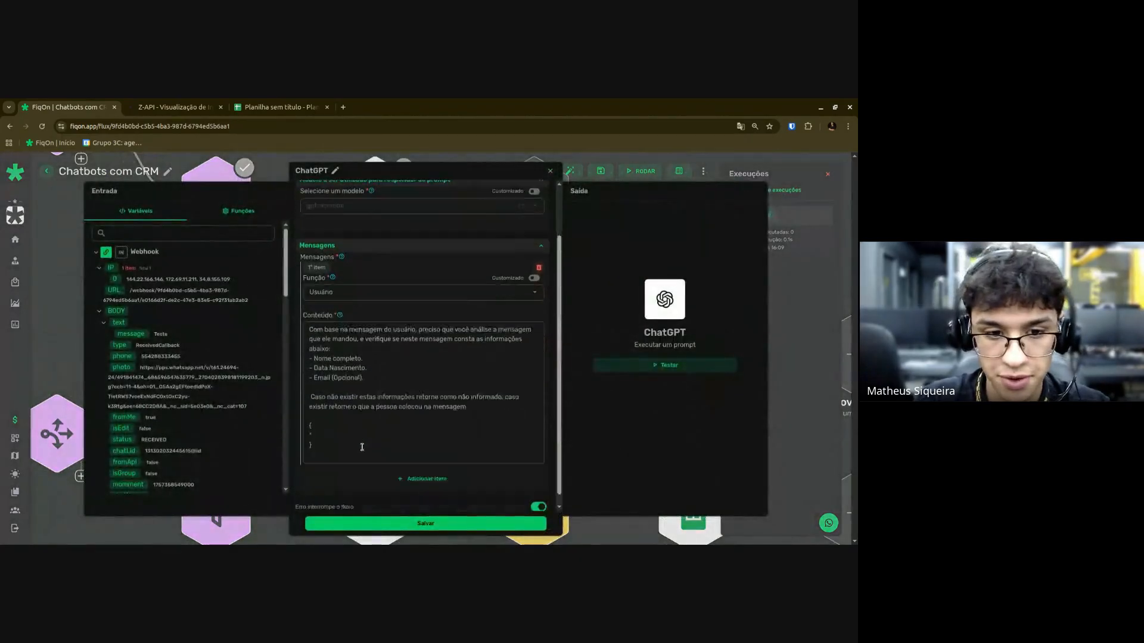
left_click(332, 424)
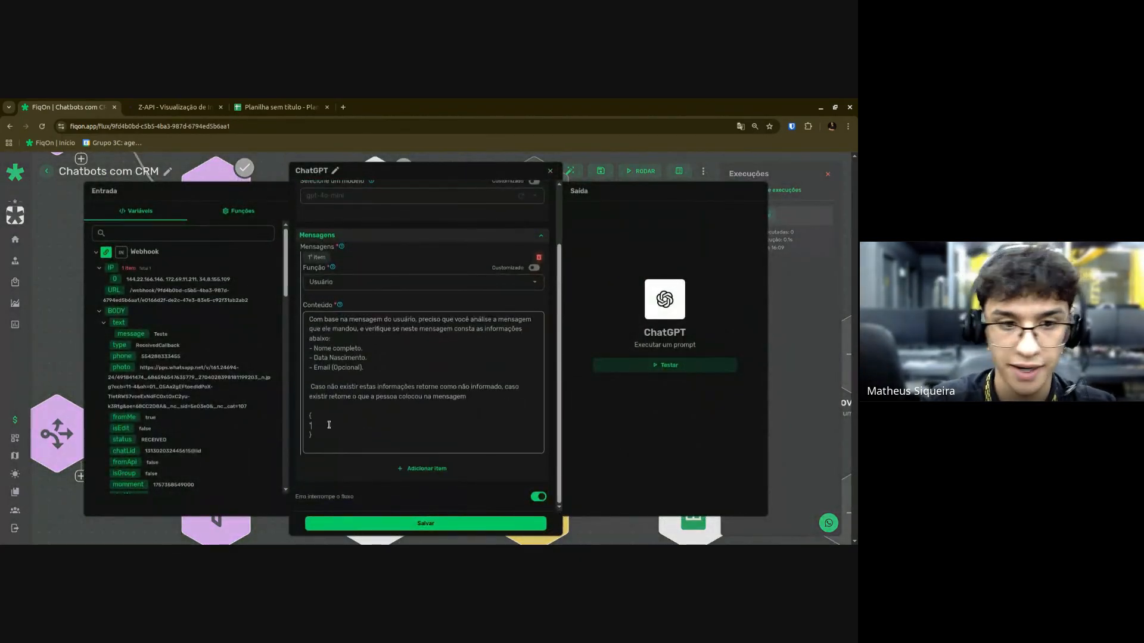
type("\"Nome")
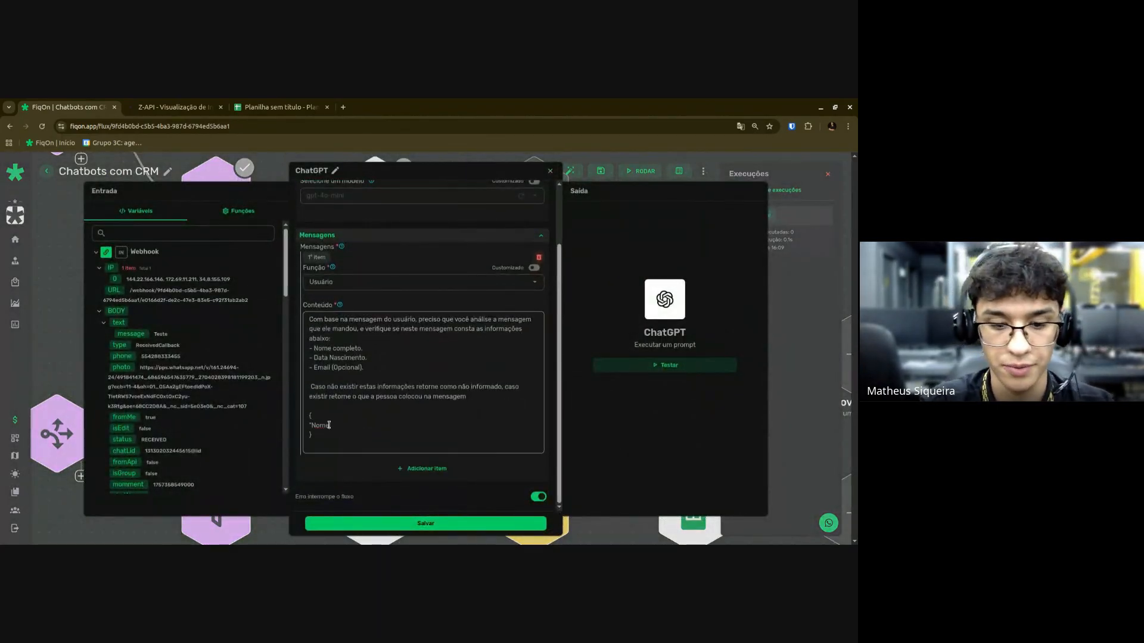
type("_completo\":")
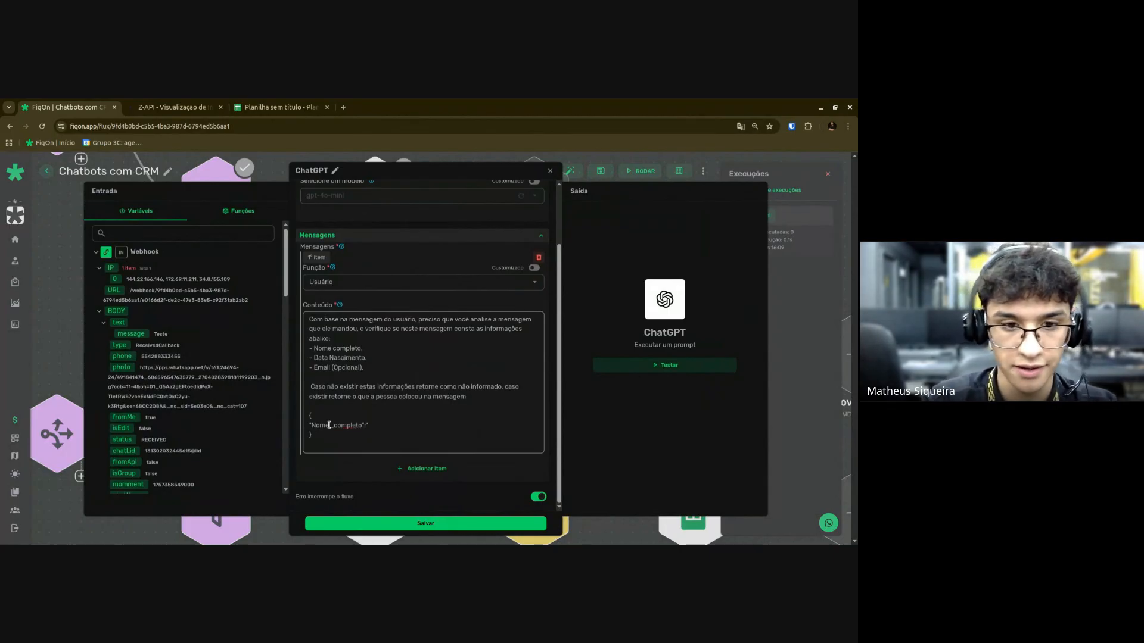
type("\"informacao")
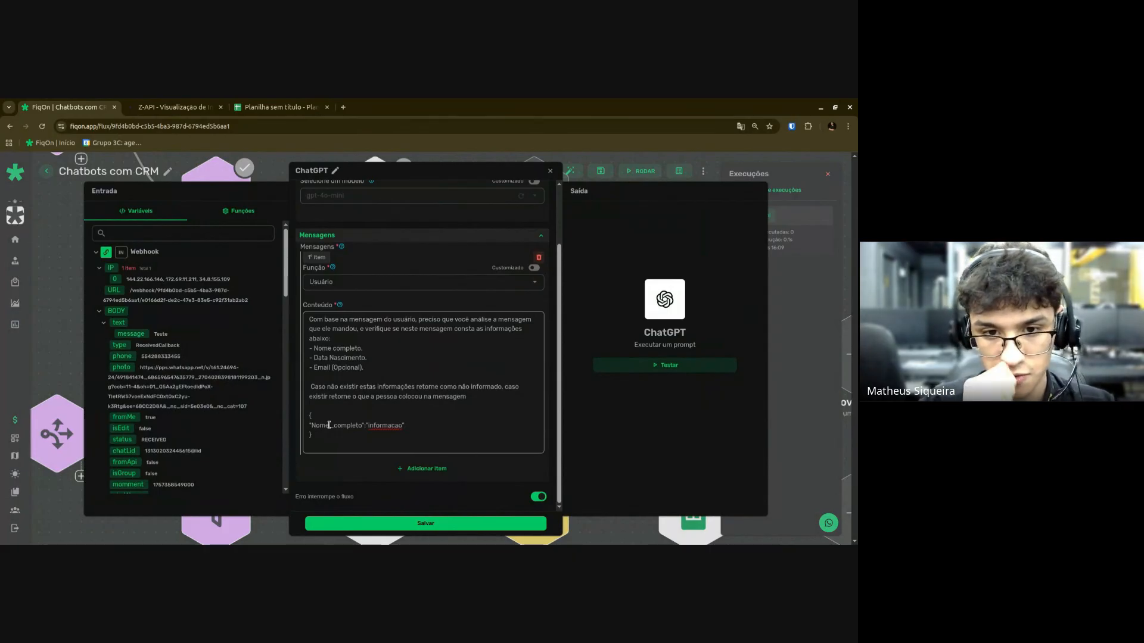
key("BackSpace")
type("ã")
key("Right")
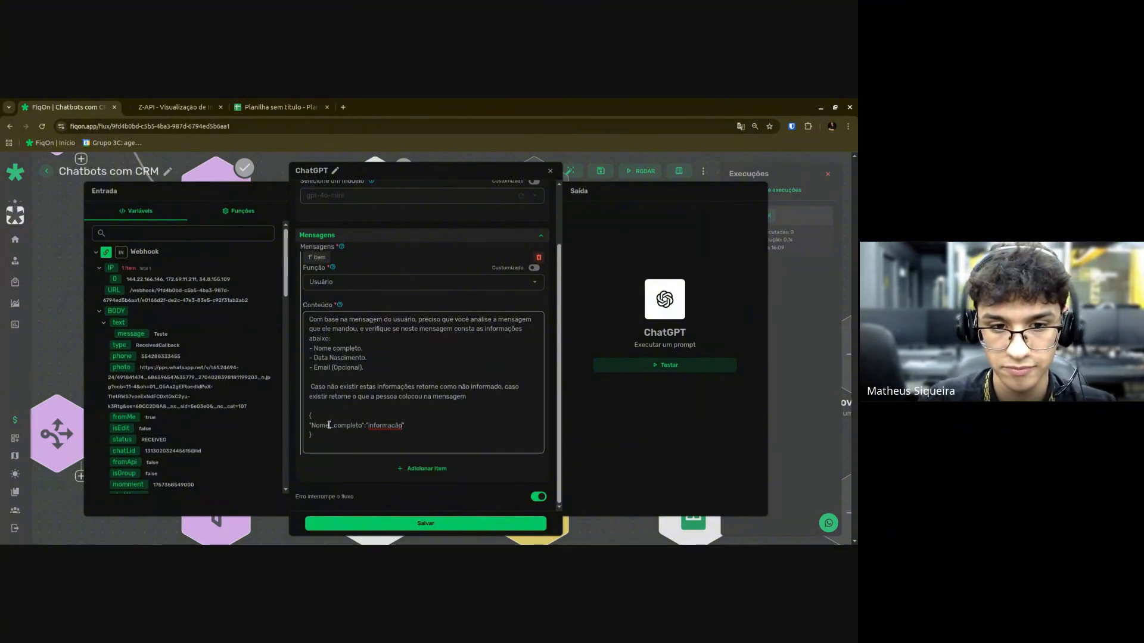
key("Left")
key("Left")
key("BackSpace")
type("ç")
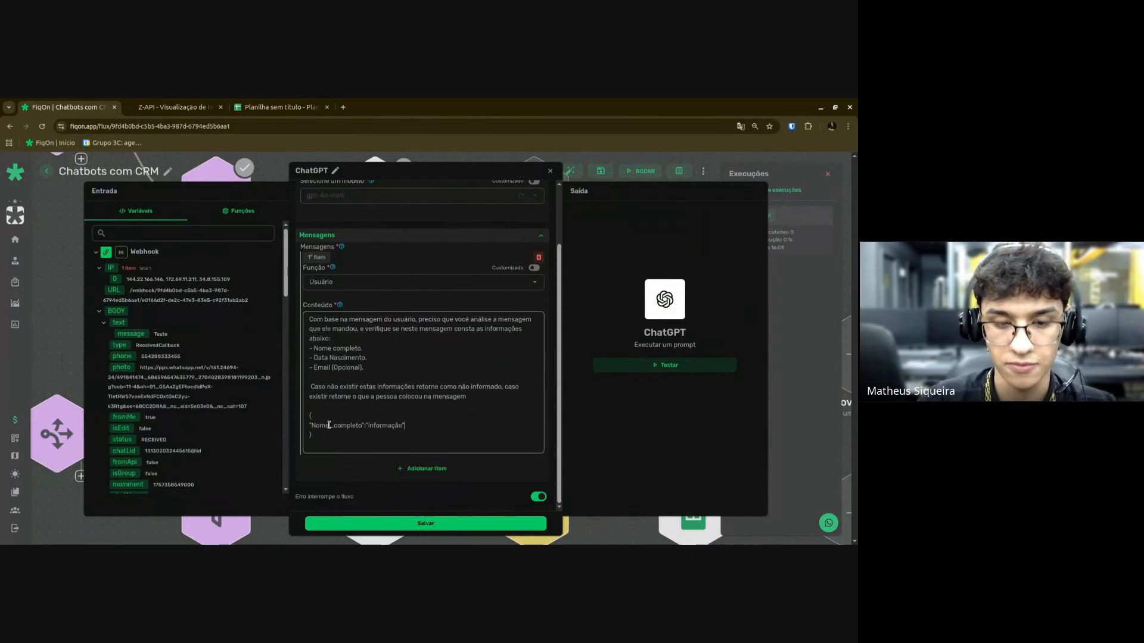
Add "Data_nascimento":"informação" and "Email":"informação" lines to the template, then close the dialog.
key("Return")
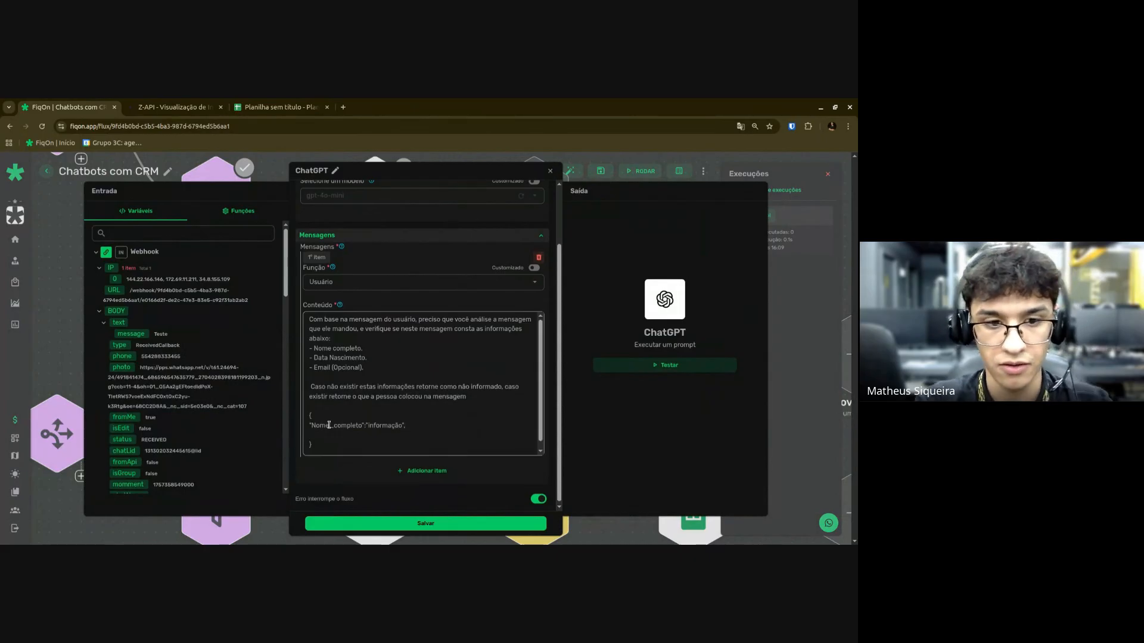
type("\"Data_")
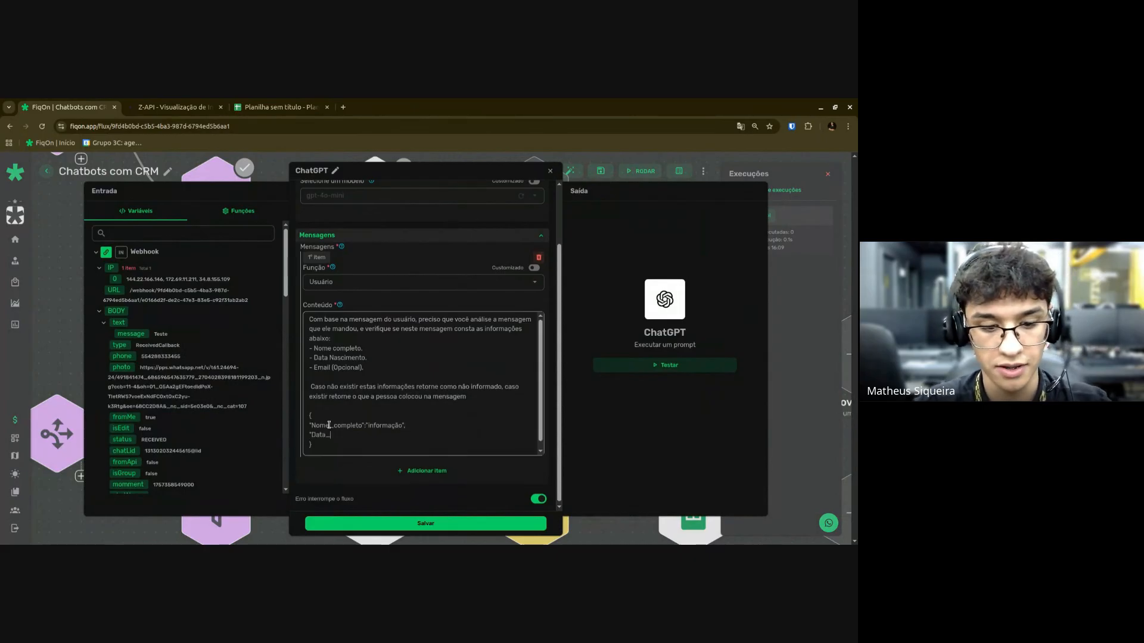
type("nascimento\":")
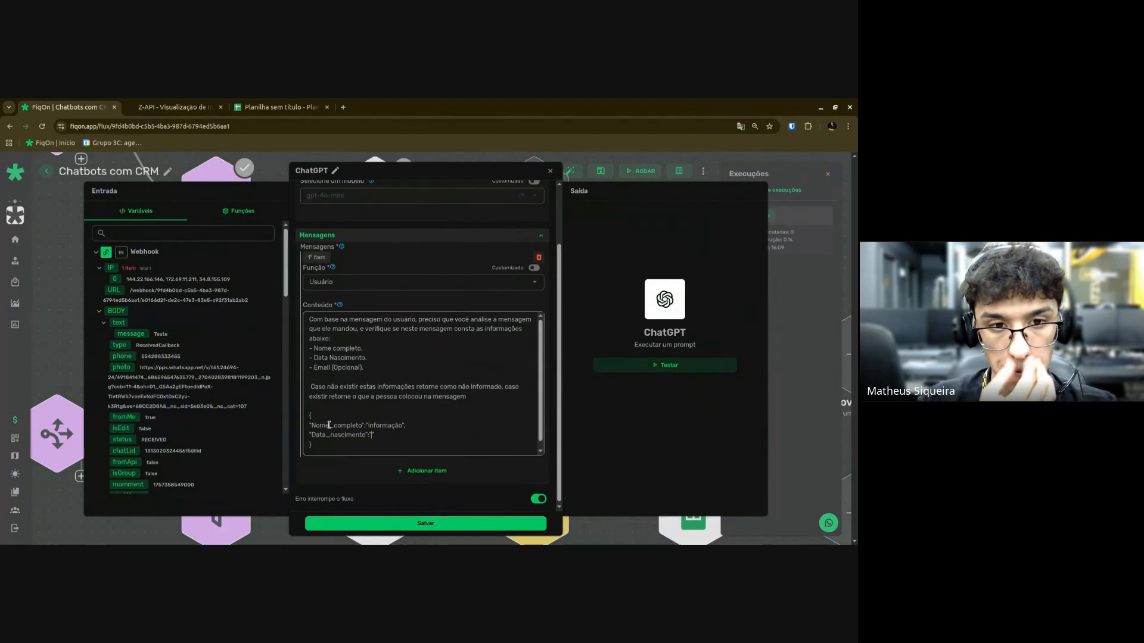
type("informação\"")
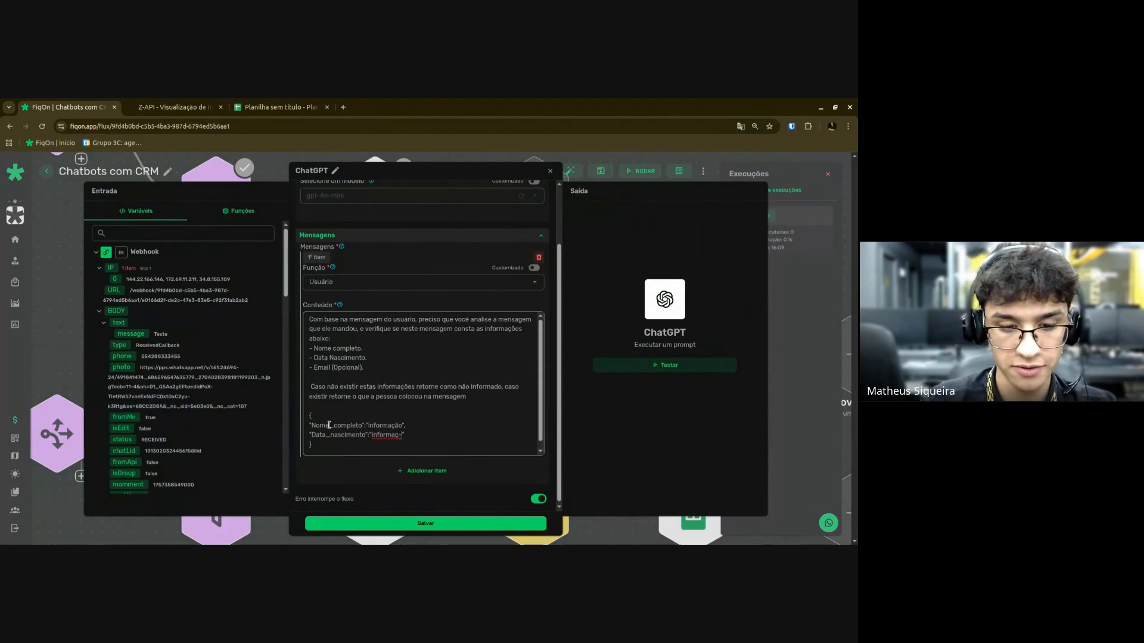
type(",")
key("Return")
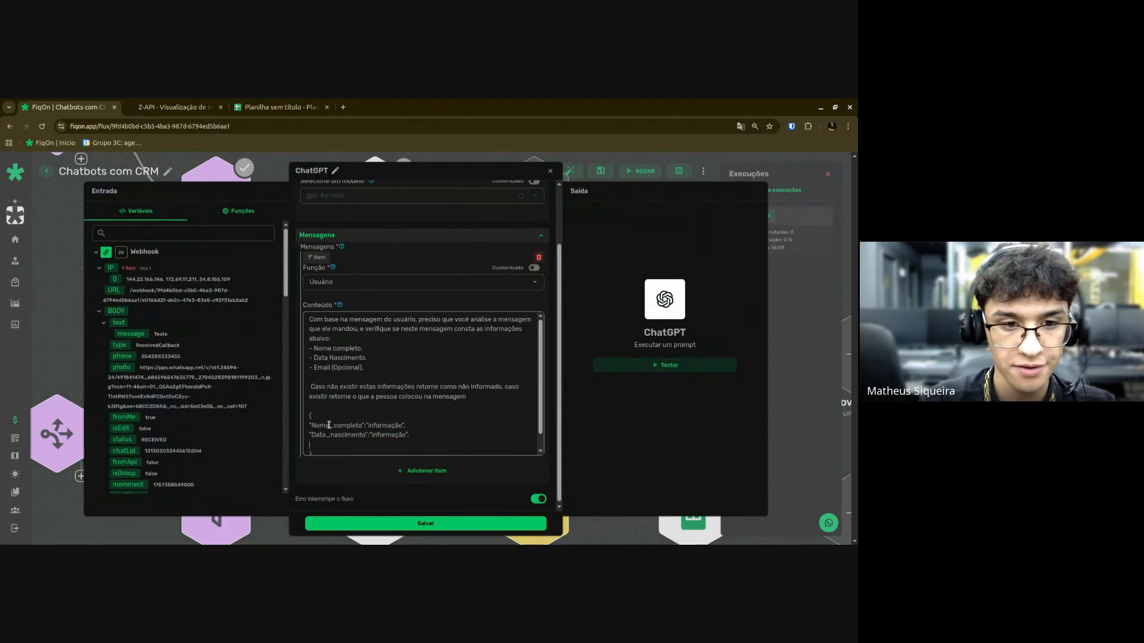
type("\"Email")
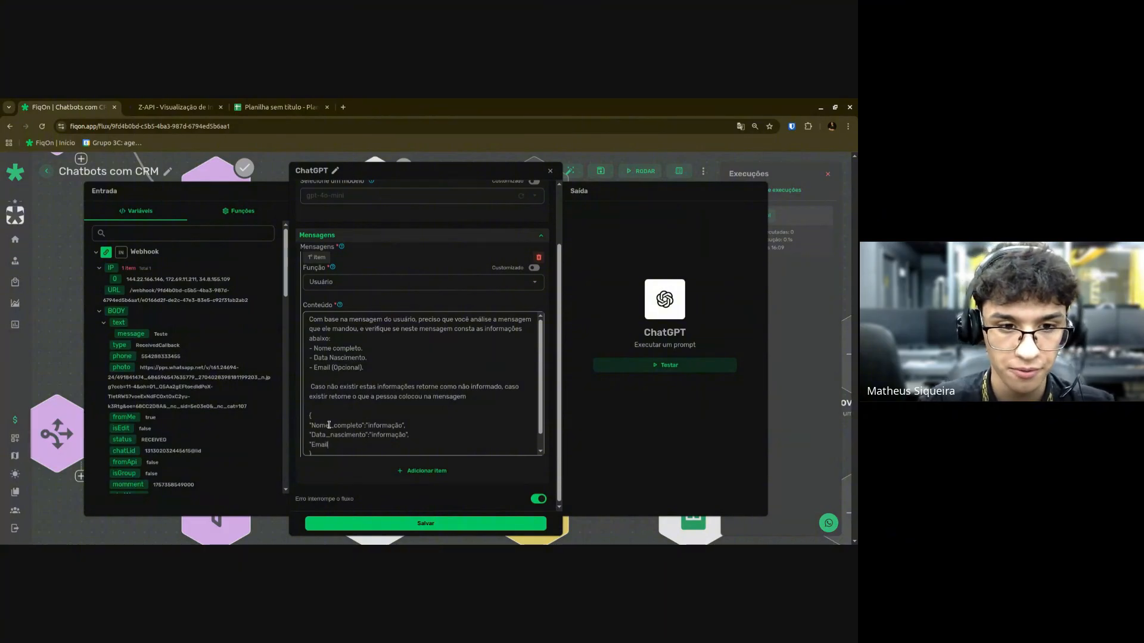
type("\":")
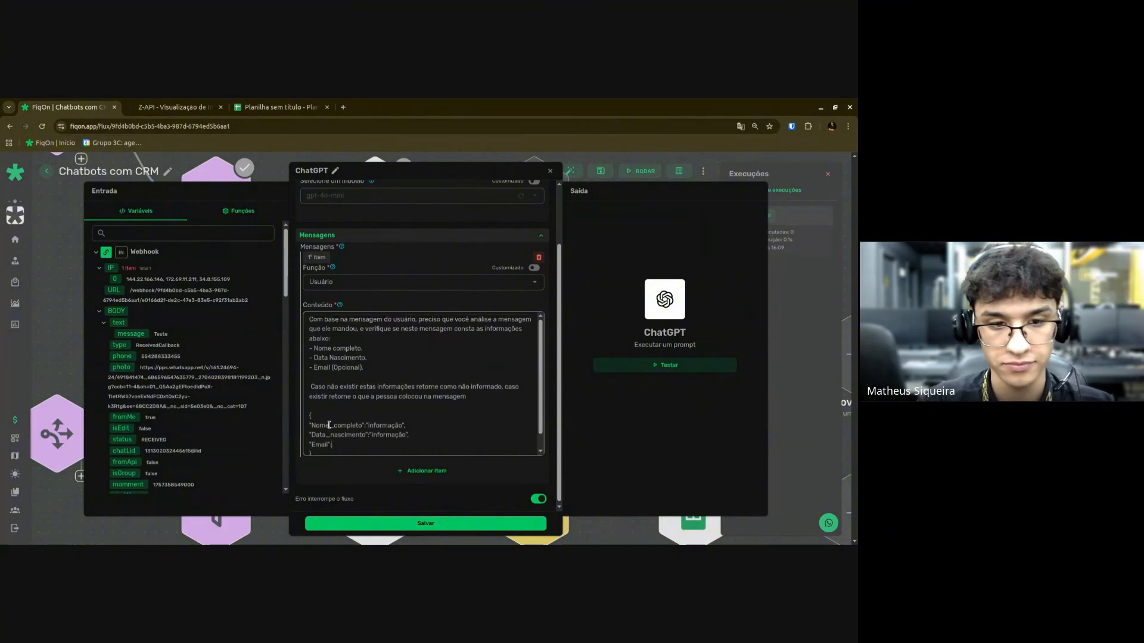
type("\"")
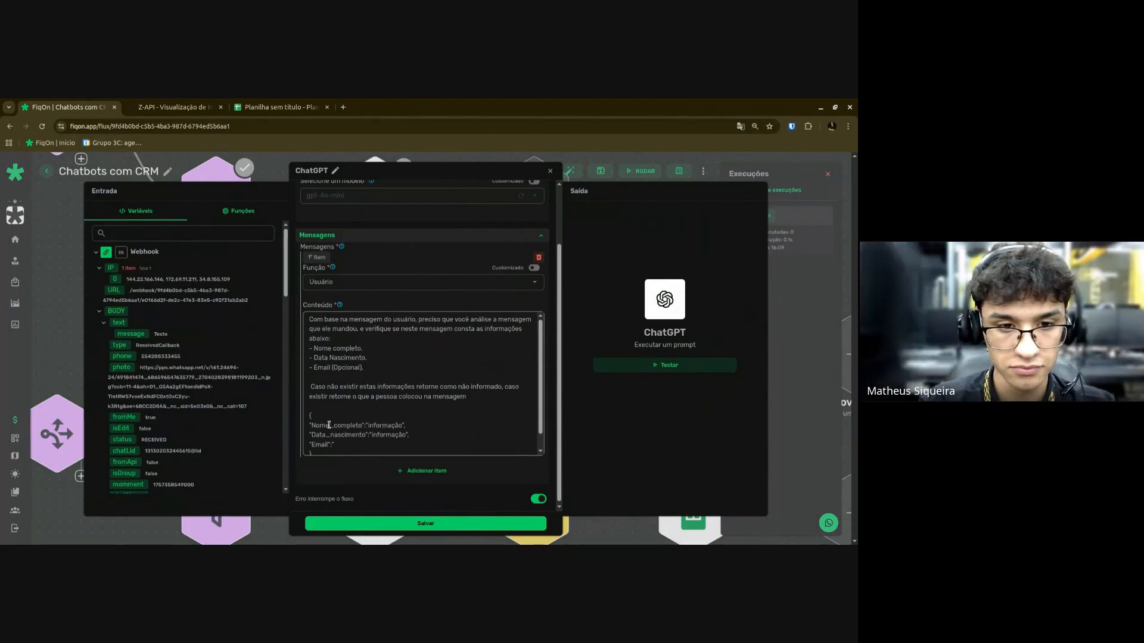
type("nnformaç")
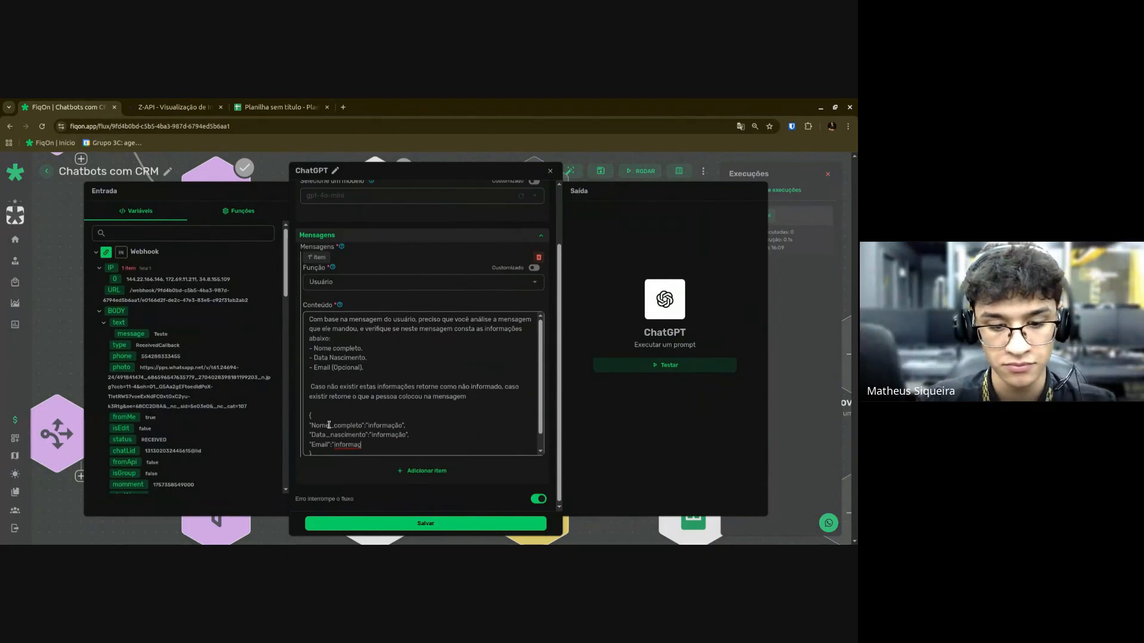
type("ão")
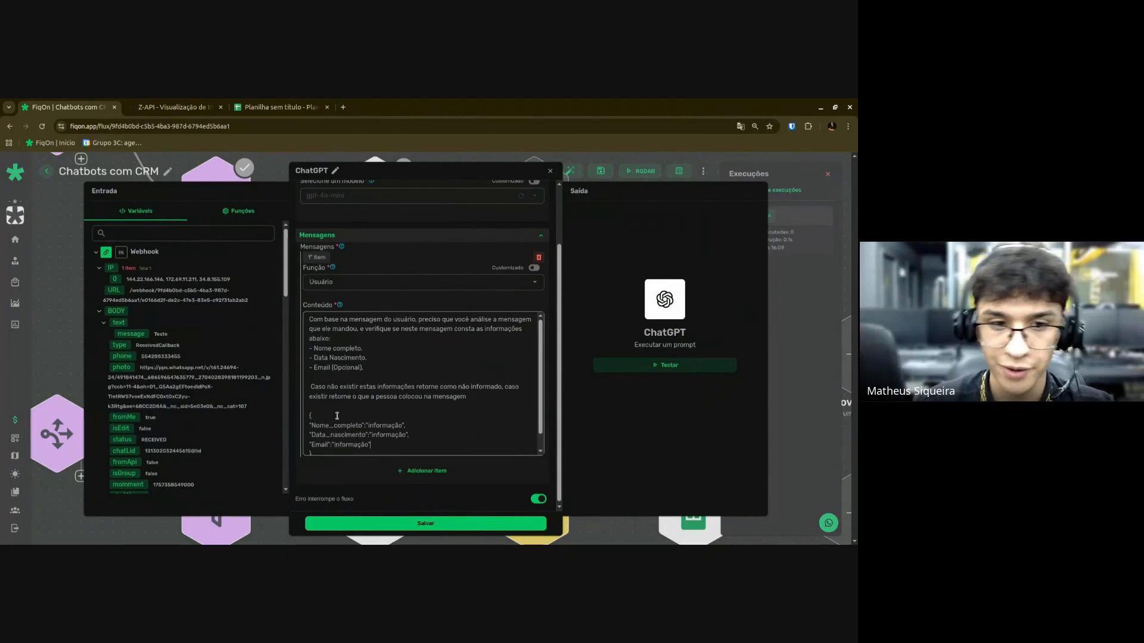
scroll(380, 374, "down", 1)
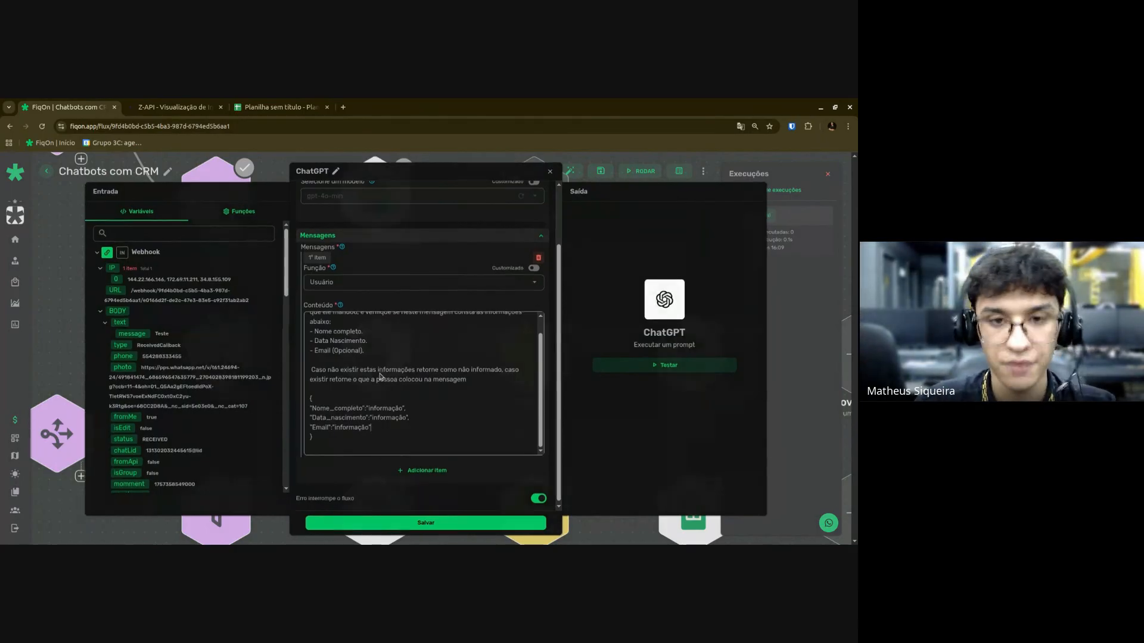
key("Escape")
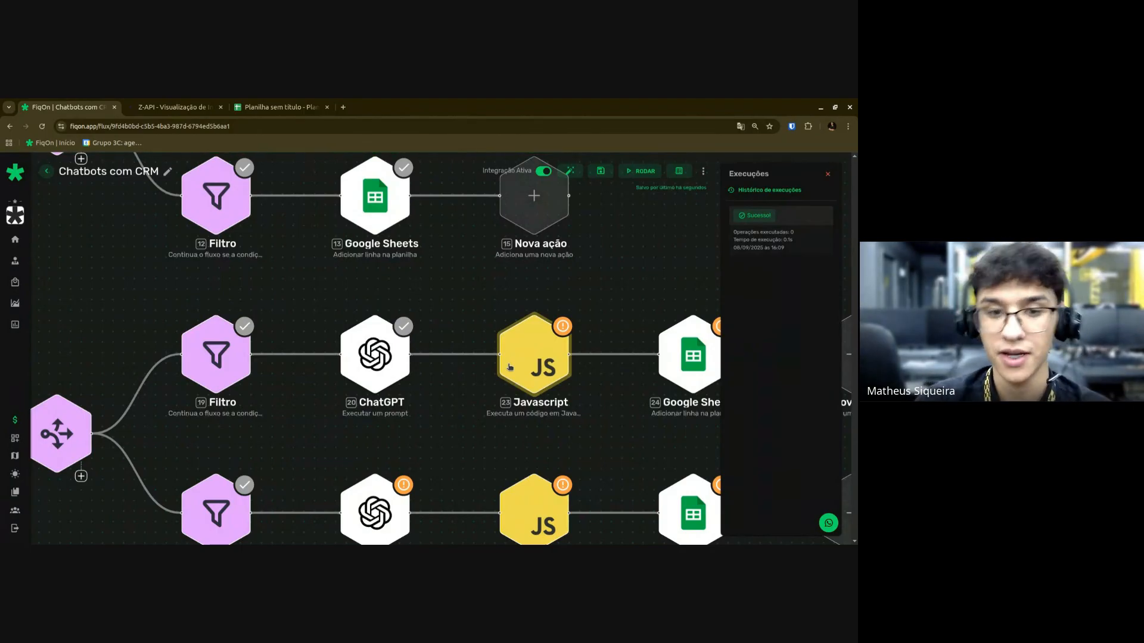
Add a 'Mensagem do usuário' line with the $IN.BODY.text.message webhook variable below the template.
left_click(352, 371)
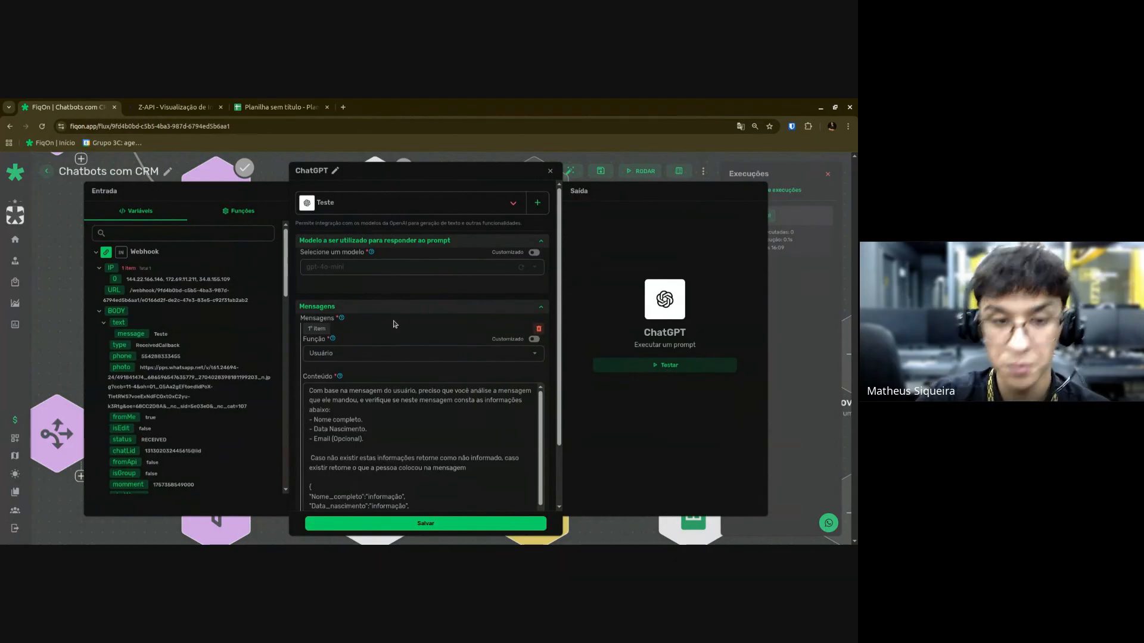
scroll(393, 325, "down", 2)
scroll(322, 444, "down", 1)
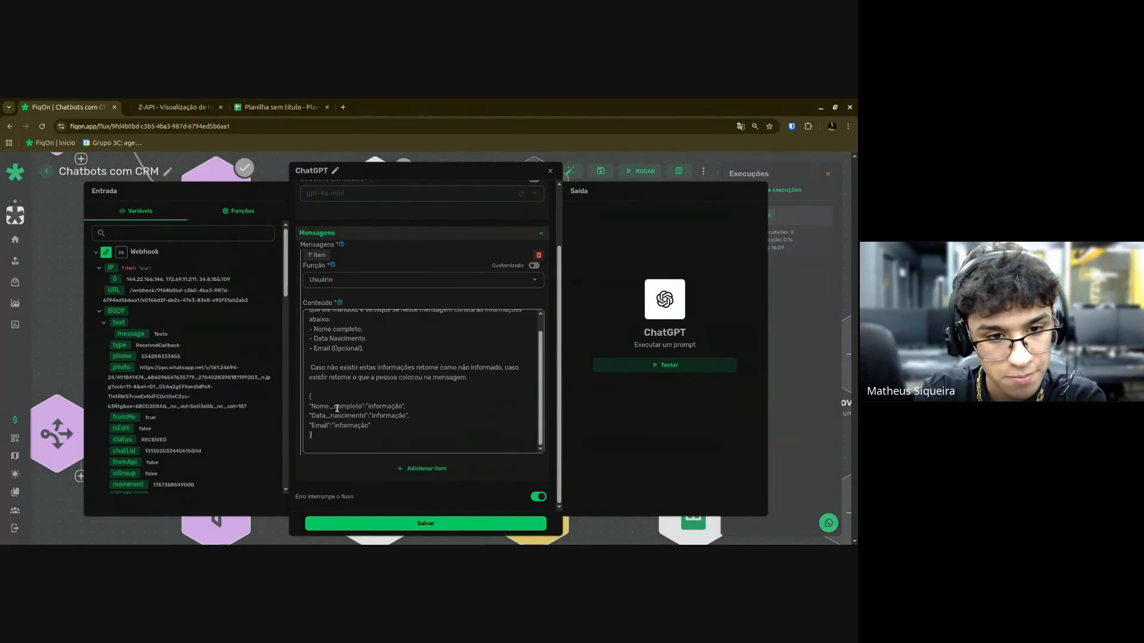
key("Return")
key("Return")
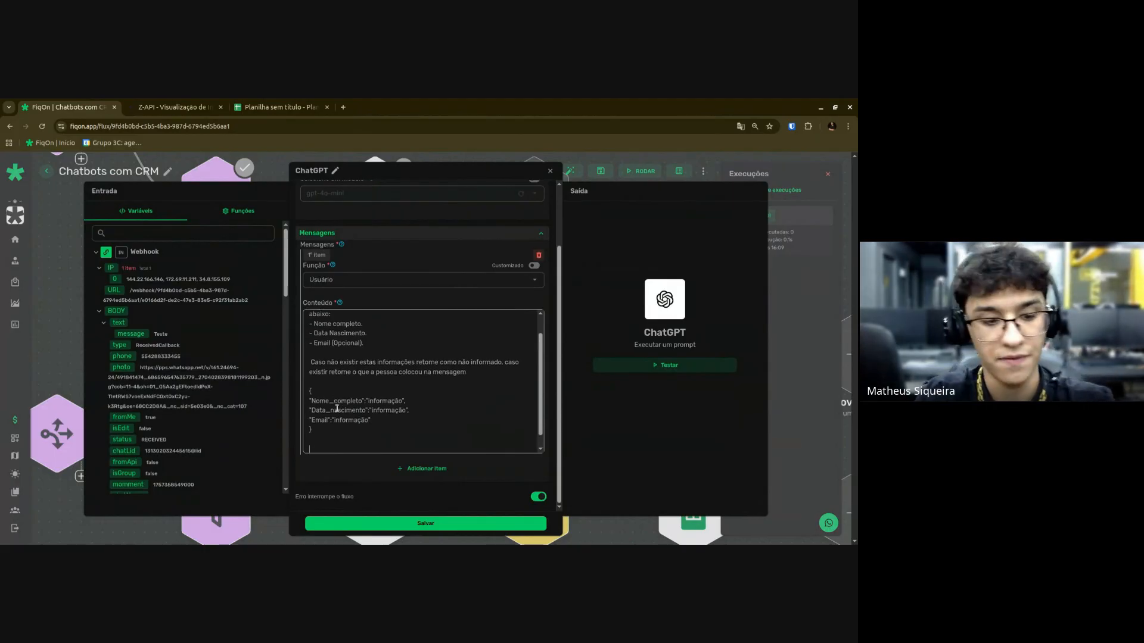
type("Men")
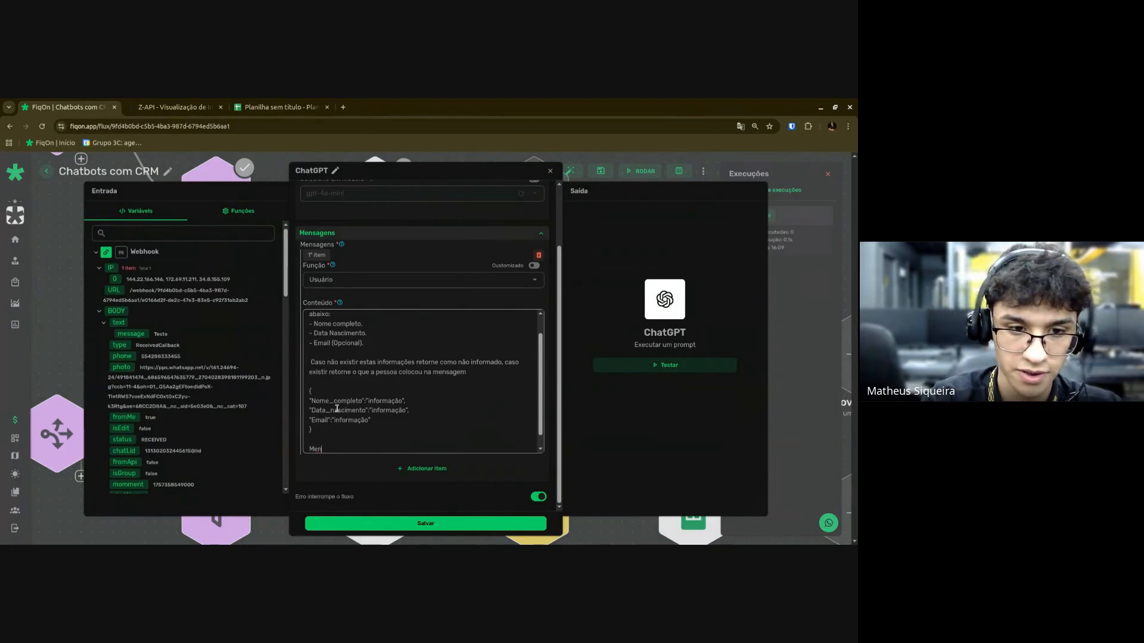
type("sagem do usuário:")
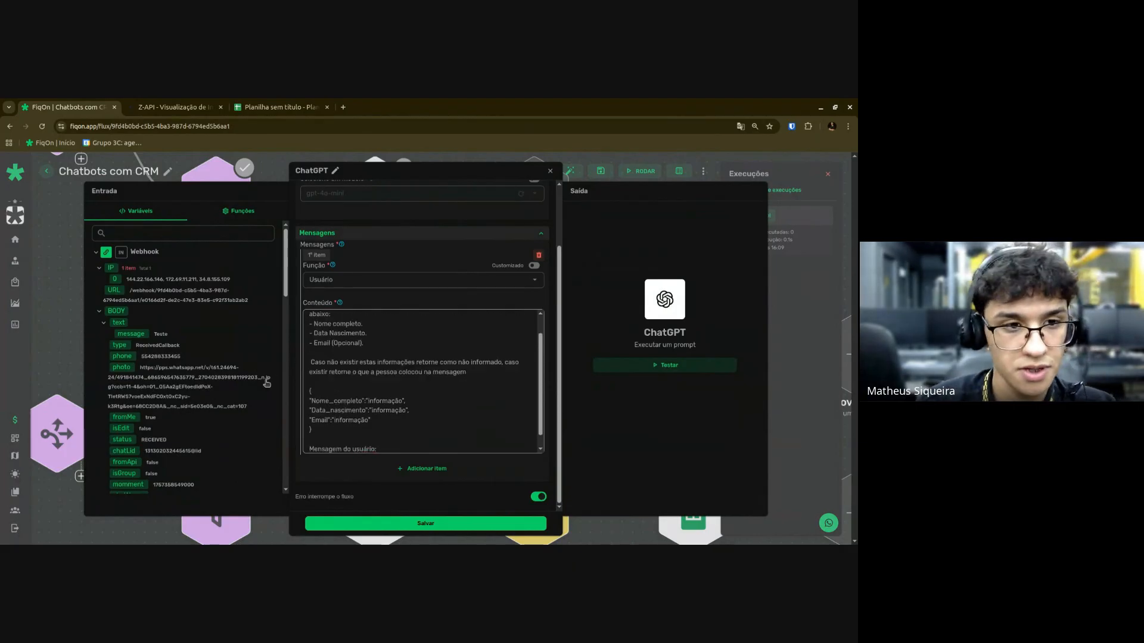
scroll(149, 261, "down", 2)
scroll(148, 260, "up", 3)
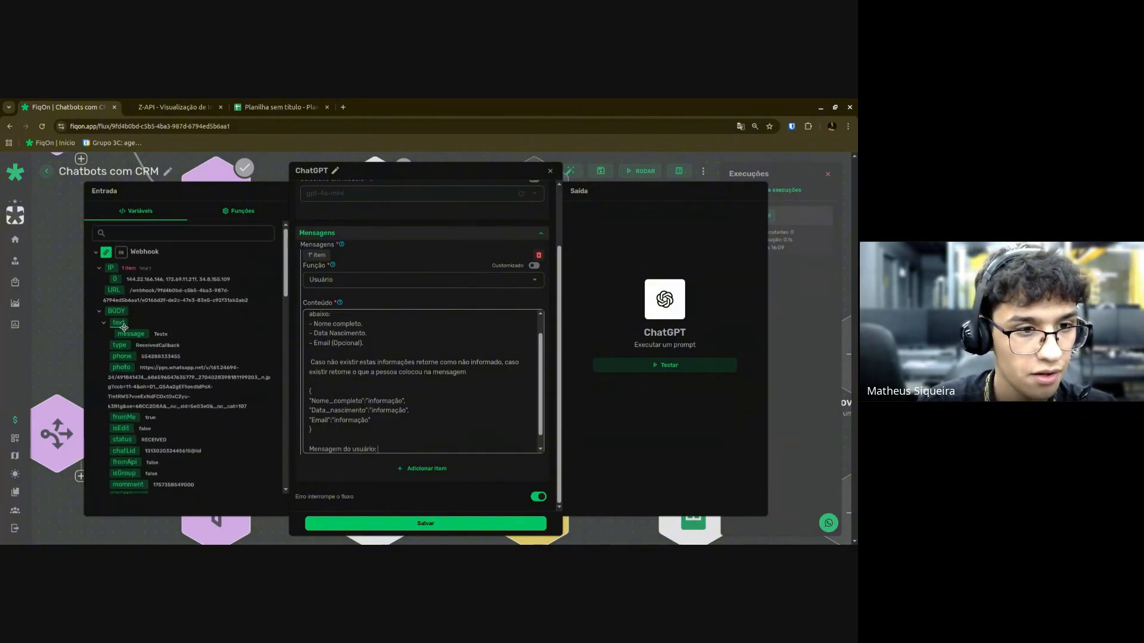
scroll(137, 298, "down", 2)
scroll(131, 328, "up", 2)
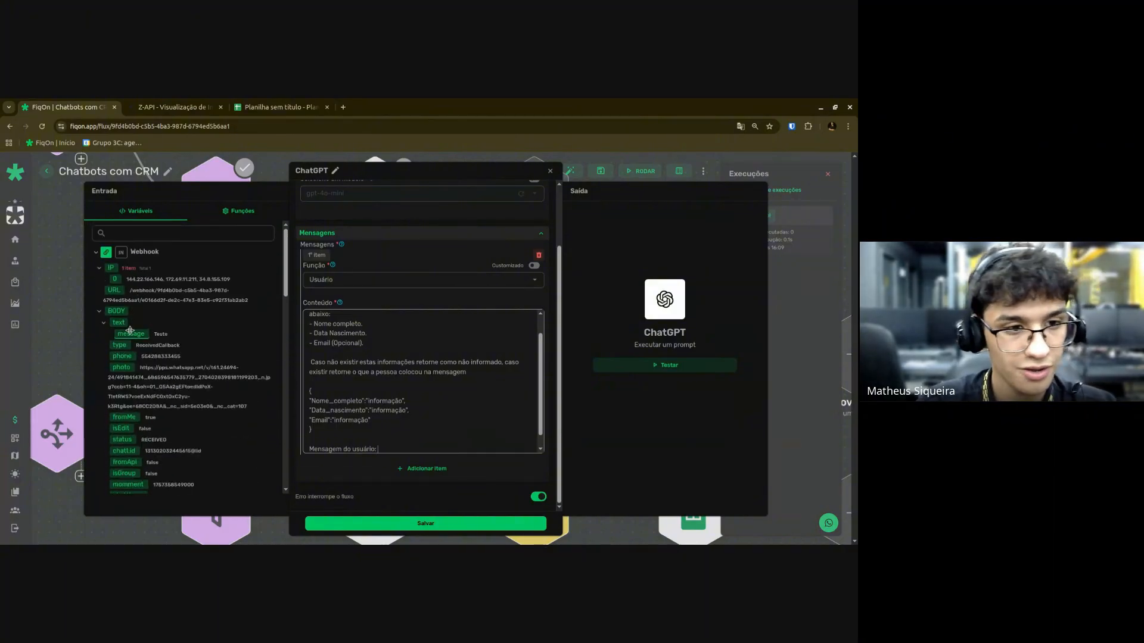
left_click_drag(133, 335, 421, 429)
left_click(412, 425)
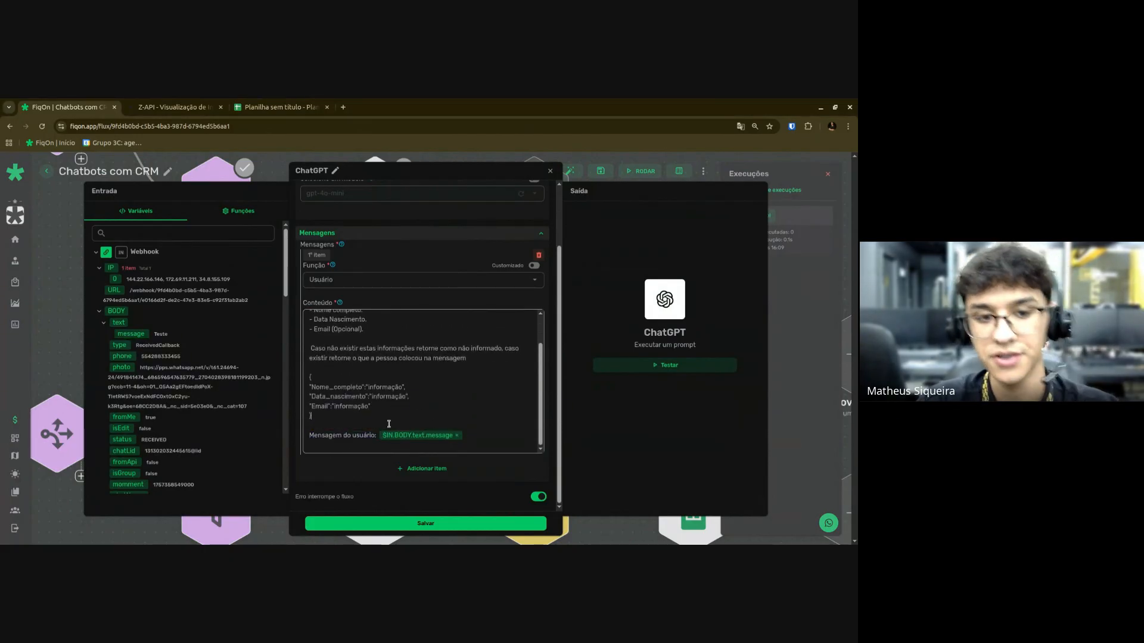
Insert the line 'Retorne sem comentários ou markdown.' below the JSON template.
scroll(452, 404, "up", 1)
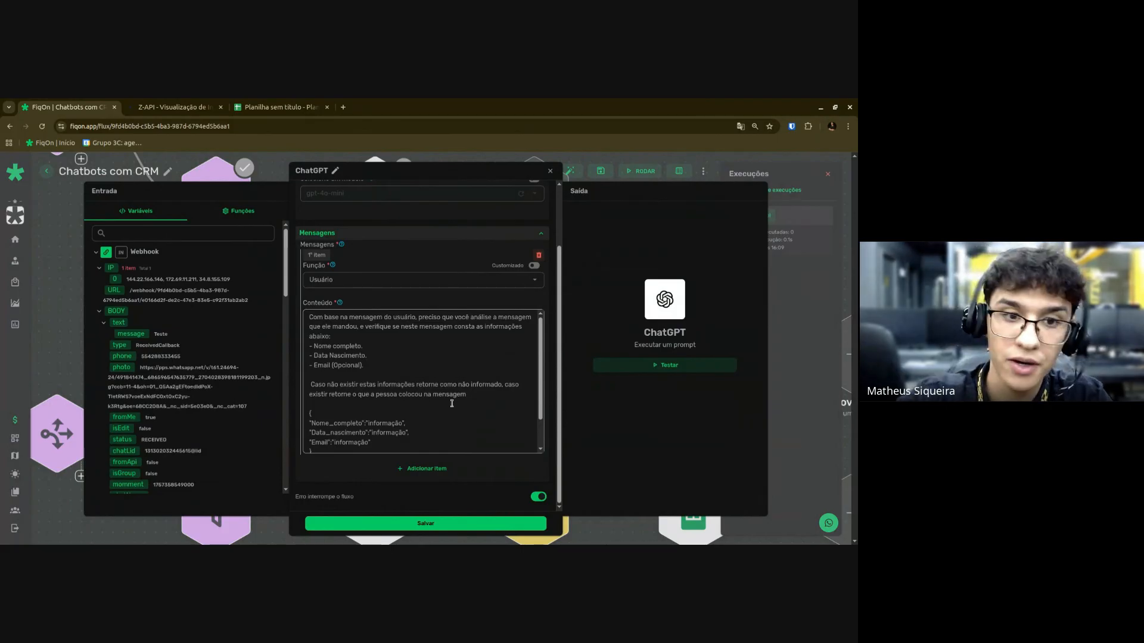
scroll(493, 362, "down", 1)
left_click(354, 423)
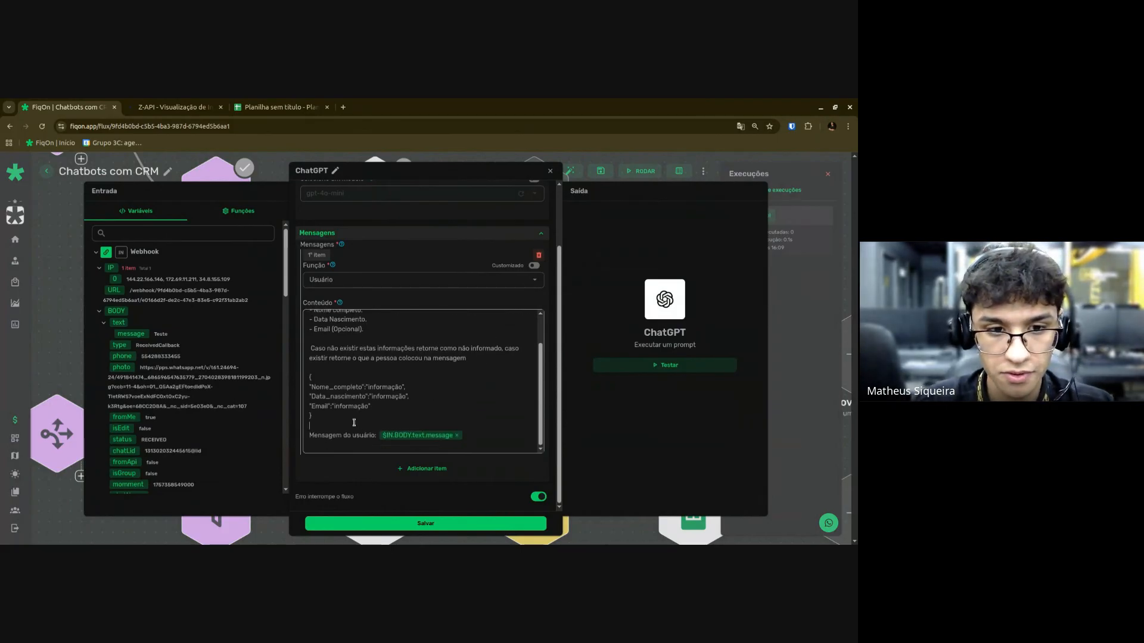
key("Return")
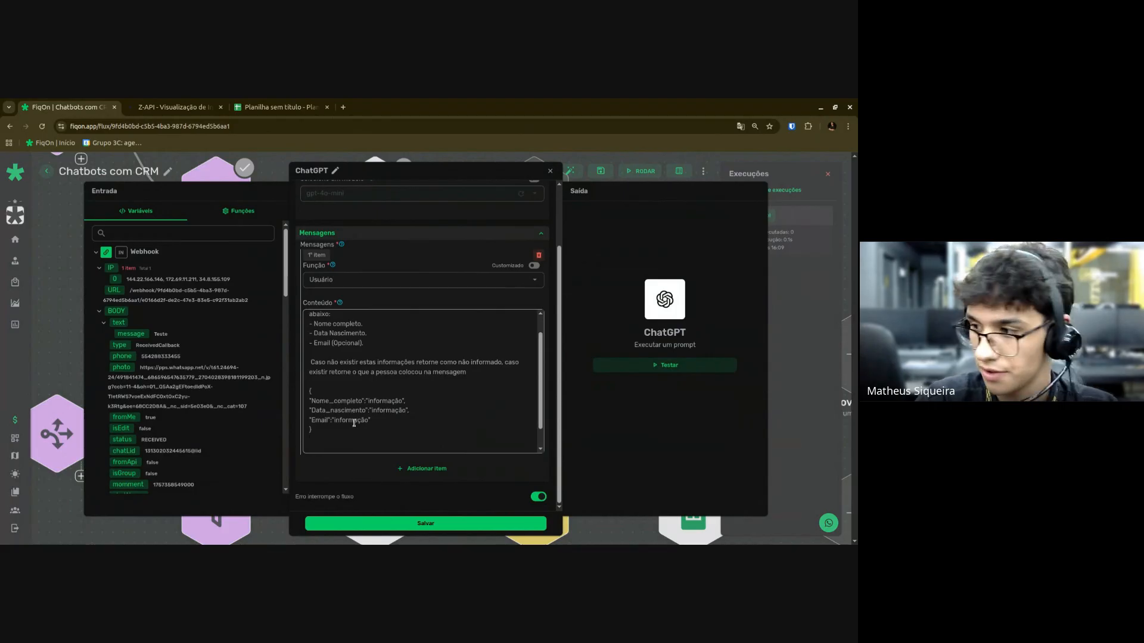
scroll(357, 422, "down", 1)
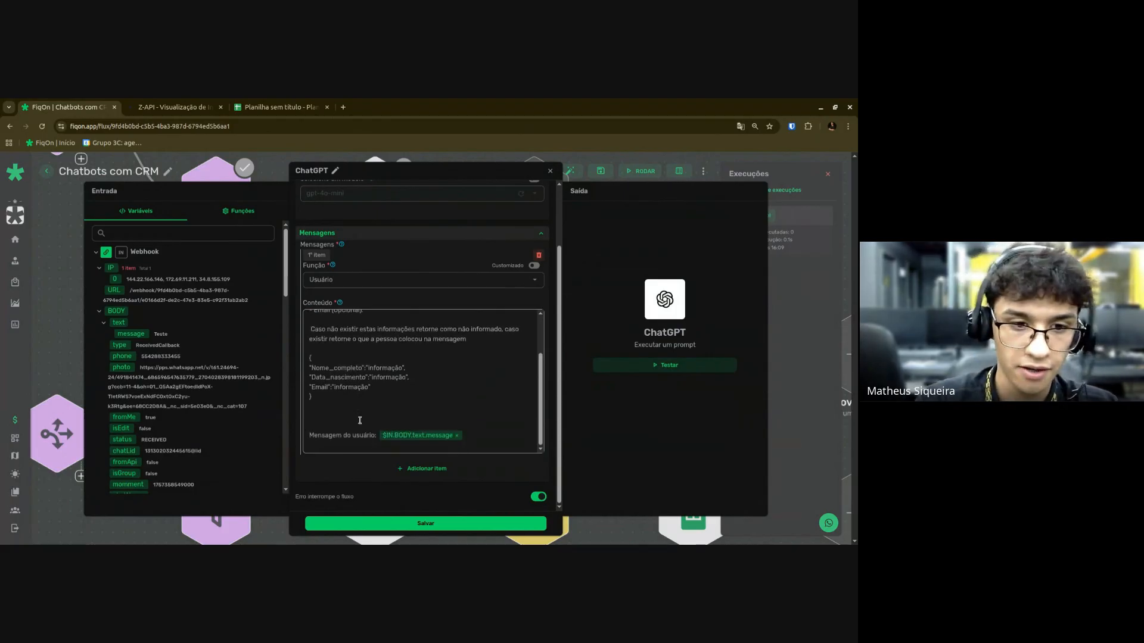
type("Re")
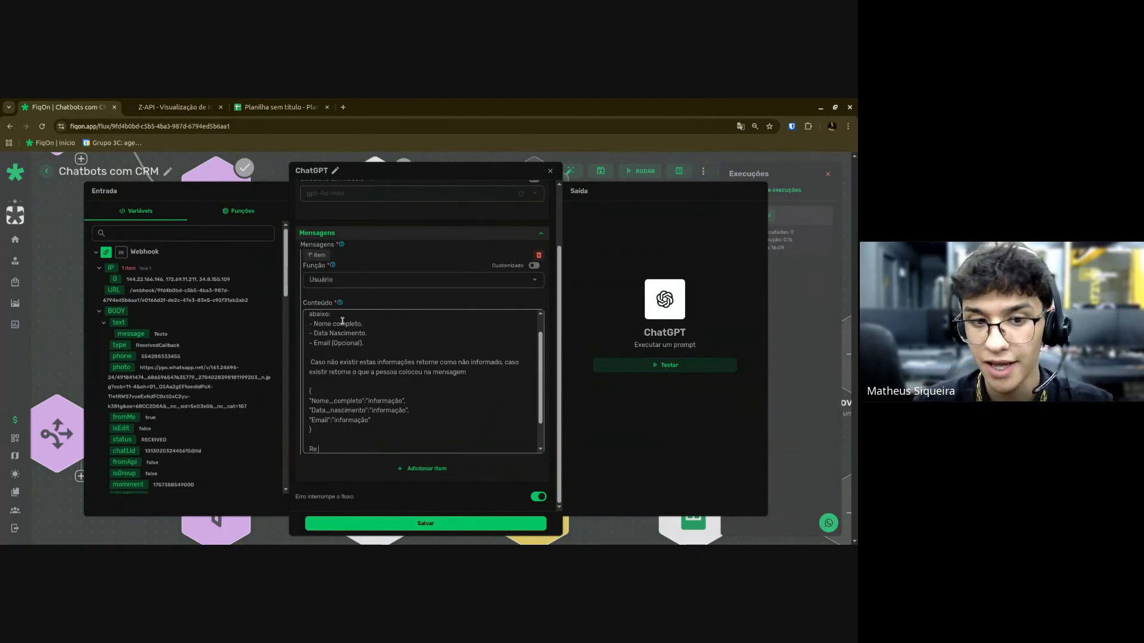
key("Escape")
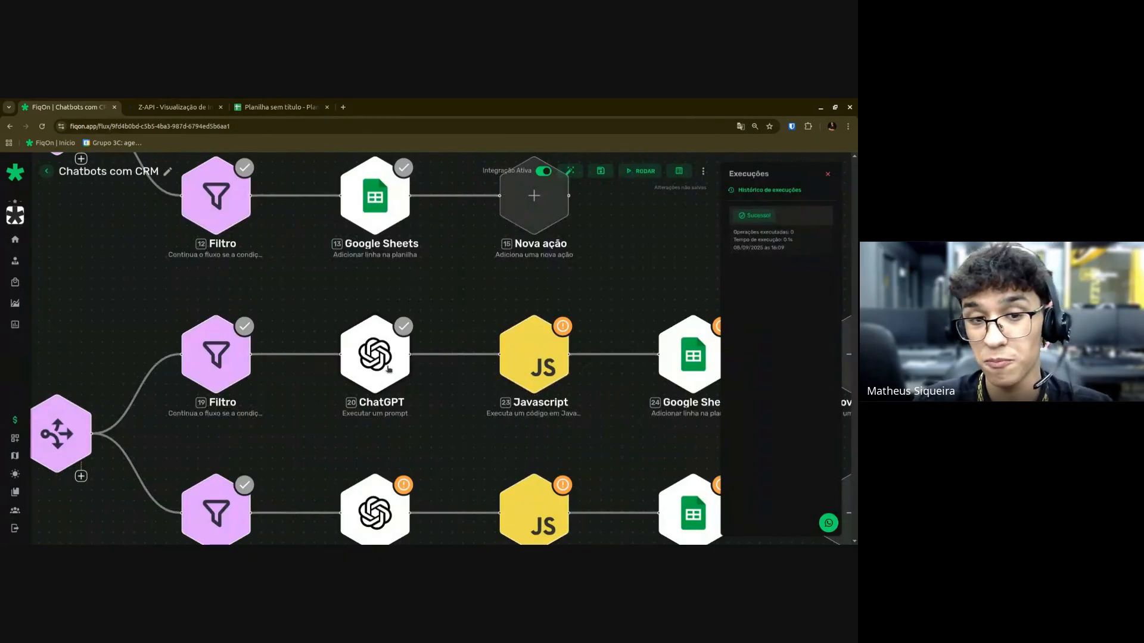
left_click(386, 374)
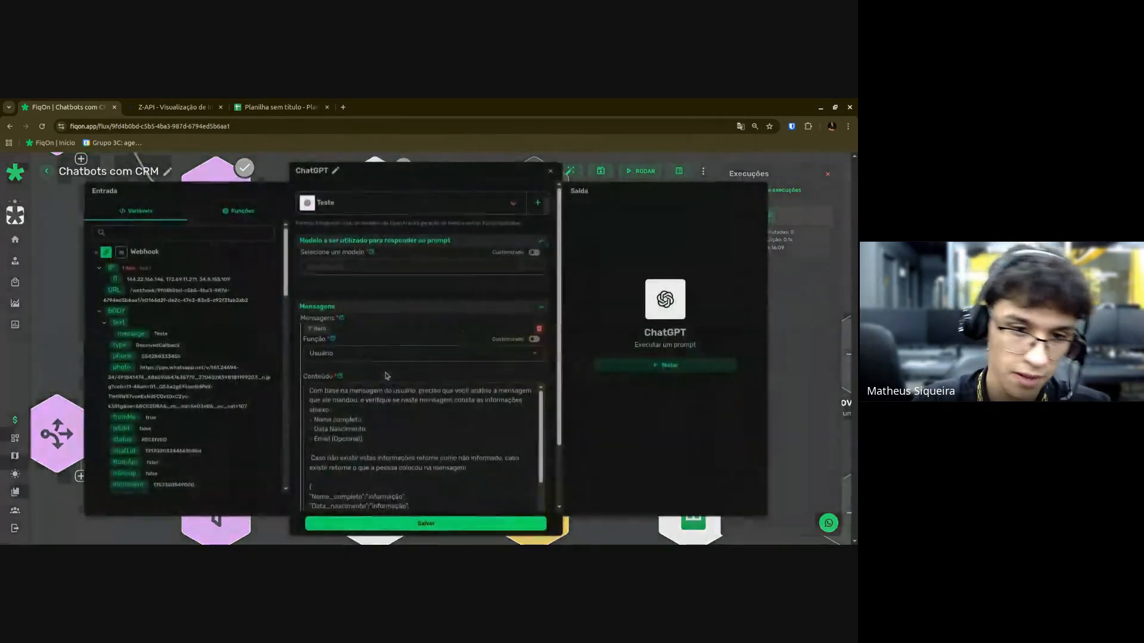
scroll(363, 465, "down", 1)
left_click(350, 486)
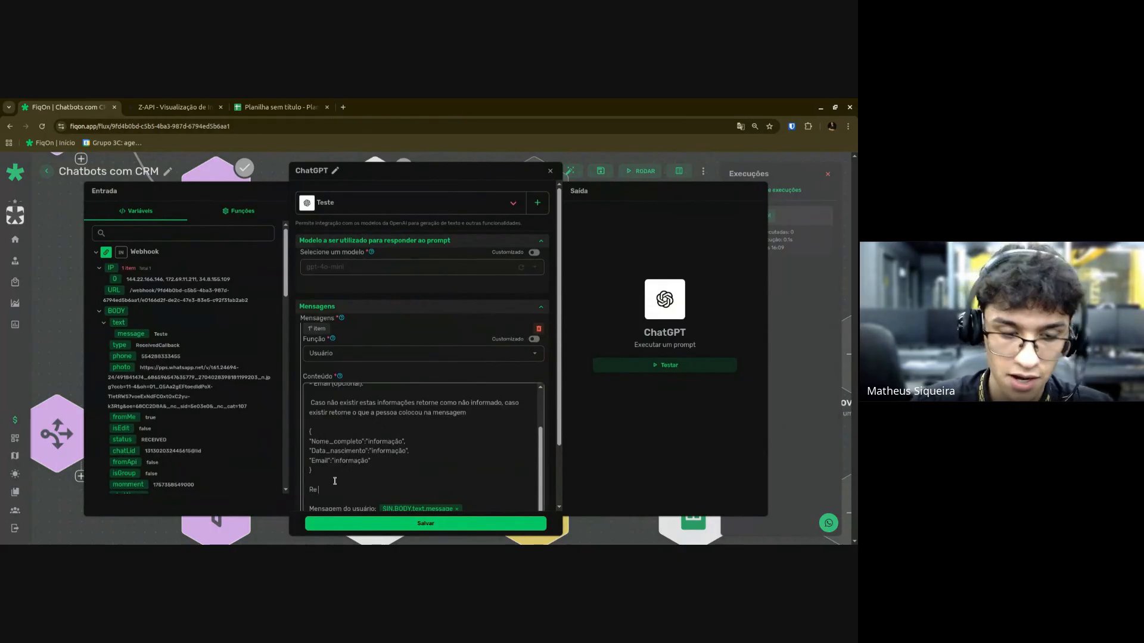
type("torne")
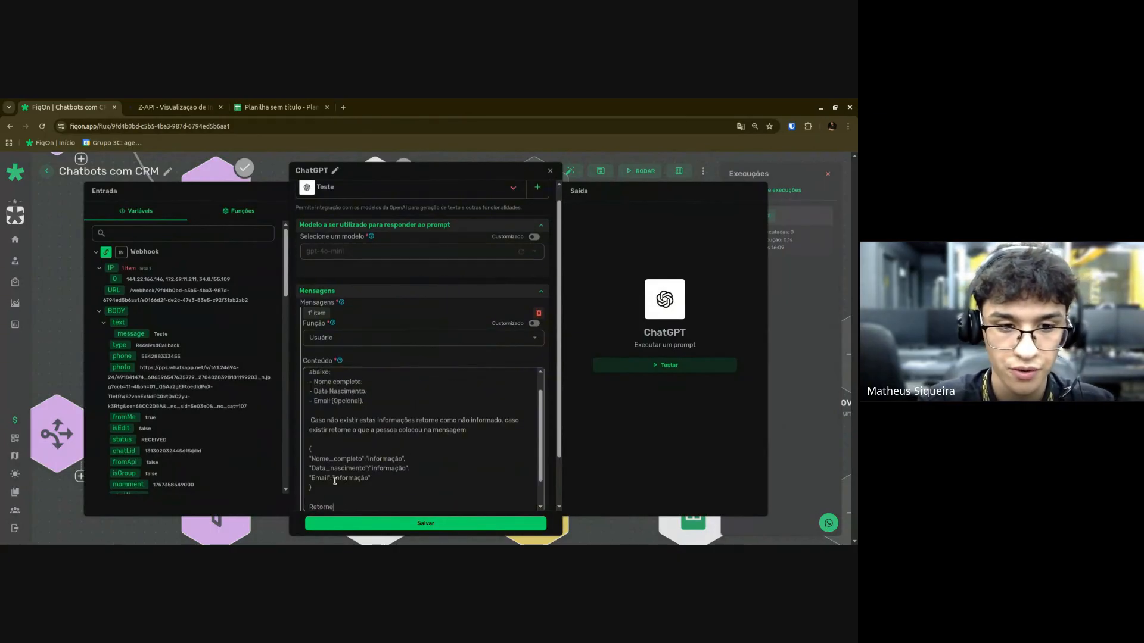
type(" sem comen")
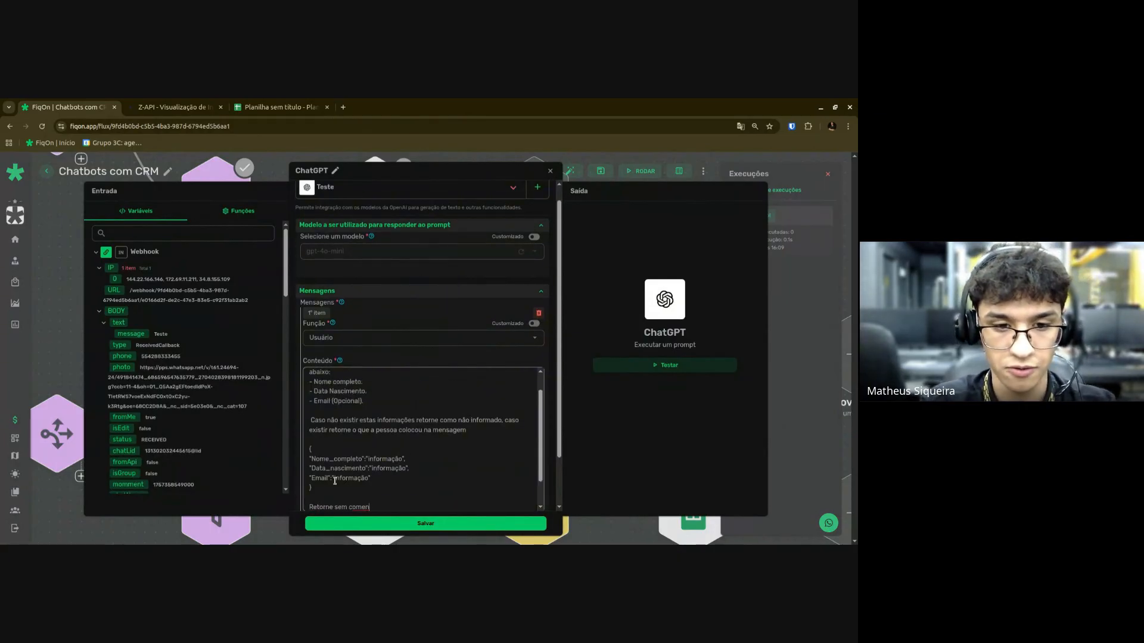
type("tários ou markdown")
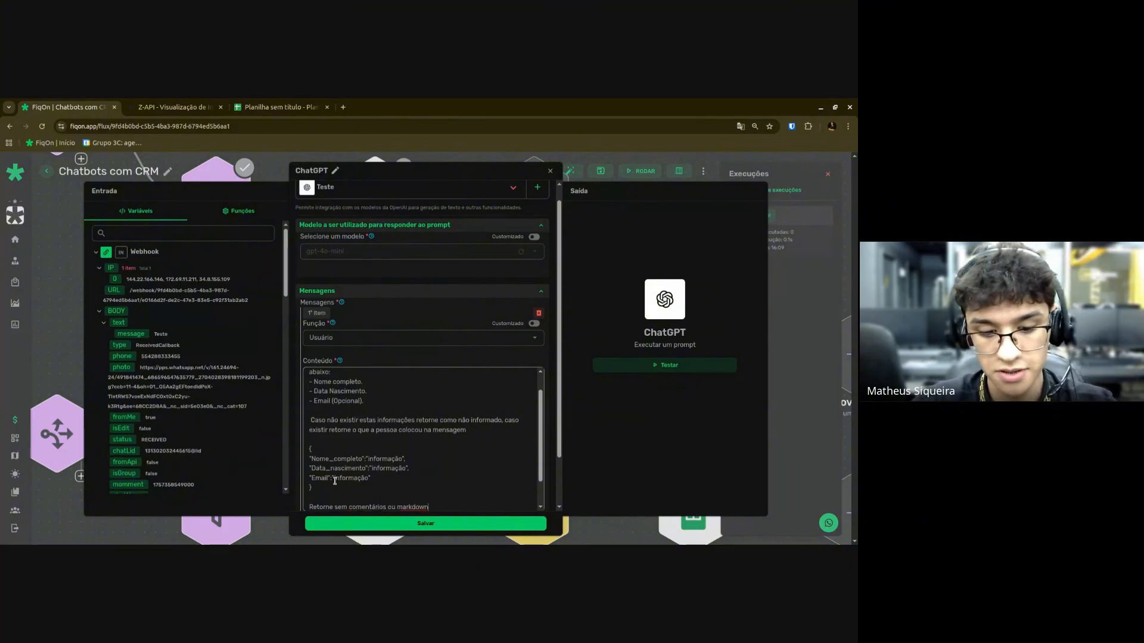
type(".")
scroll(388, 466, "down", 2)
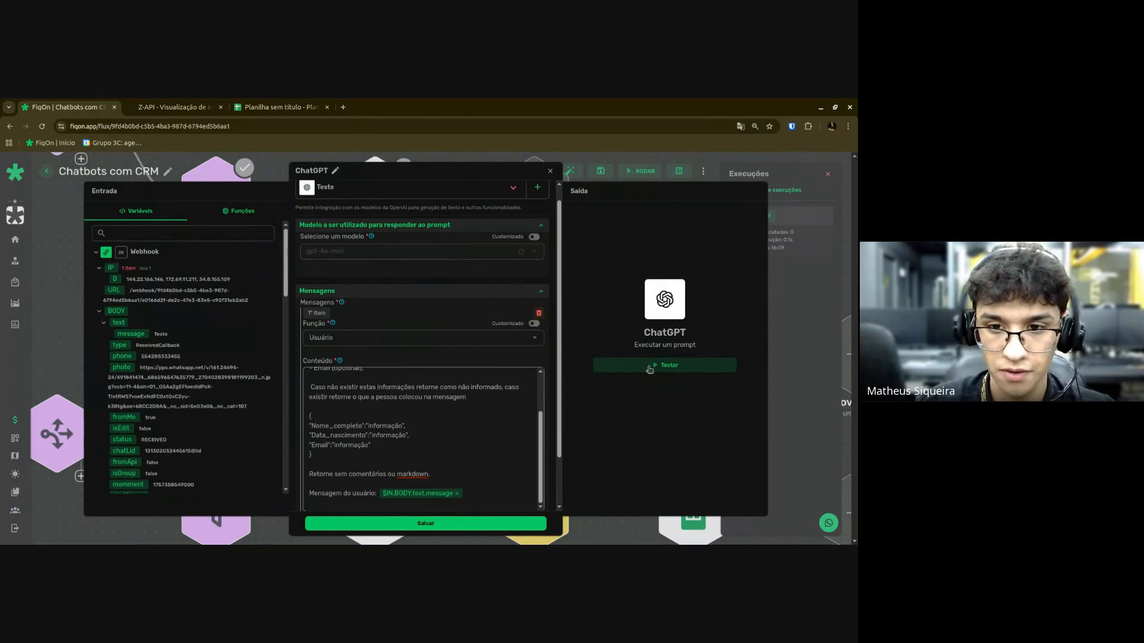
Test the ChatGPT prompt, check the 'não informado' reply, and save the step.
left_click(649, 368)
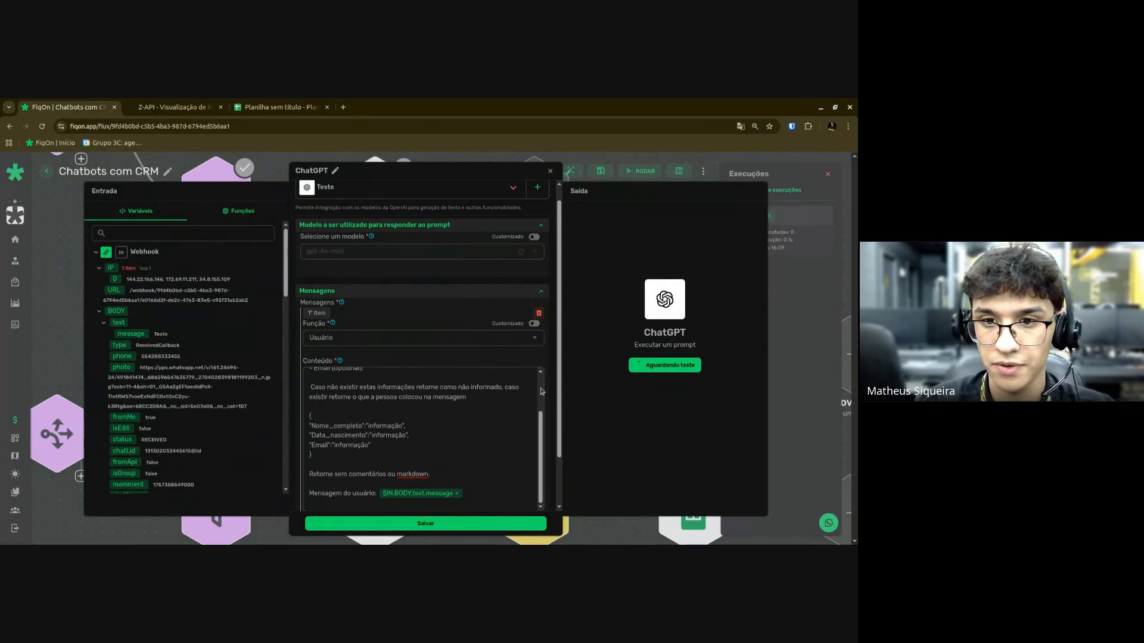
scroll(542, 392, "up", 3)
scroll(542, 392, "down", 3)
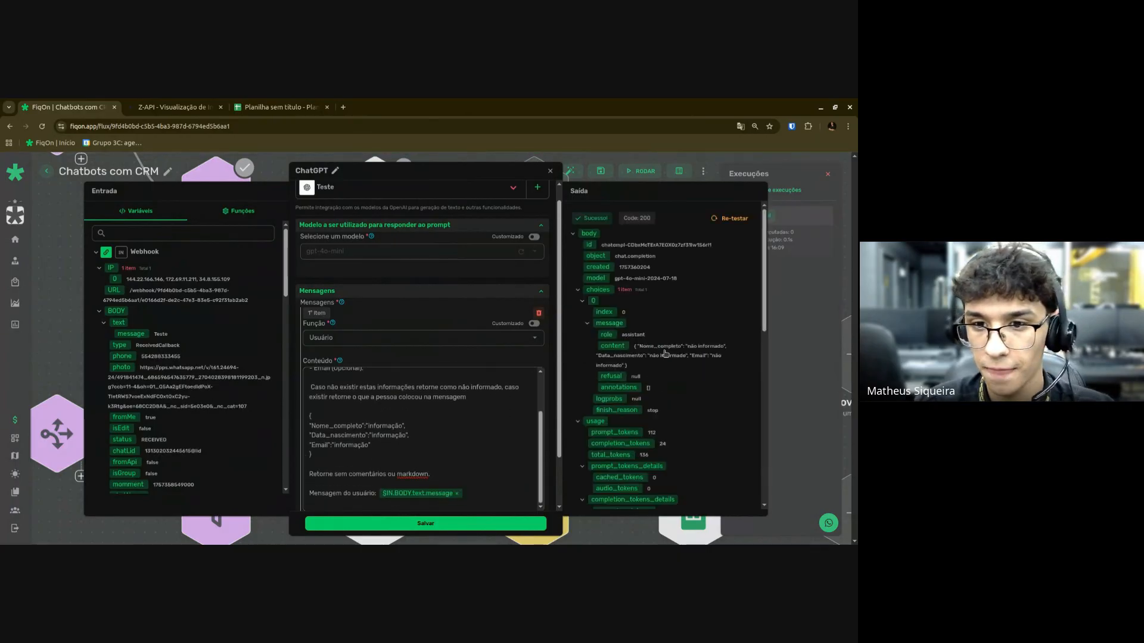
left_click_drag(689, 346, 712, 360)
left_click(474, 448)
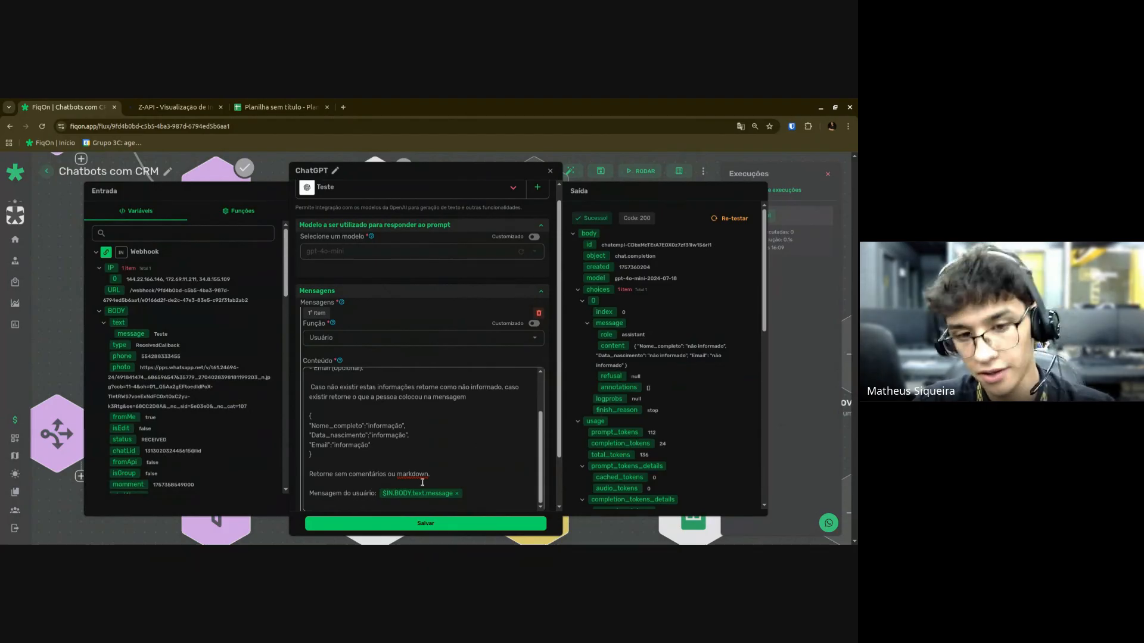
mouse_move(417, 494)
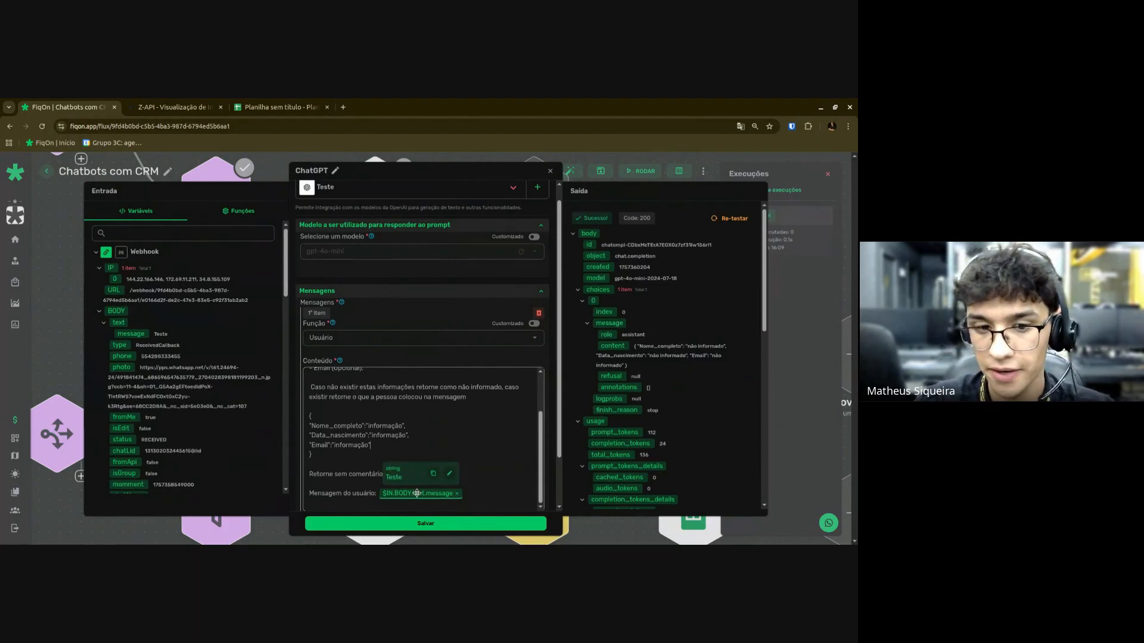
left_click(436, 523)
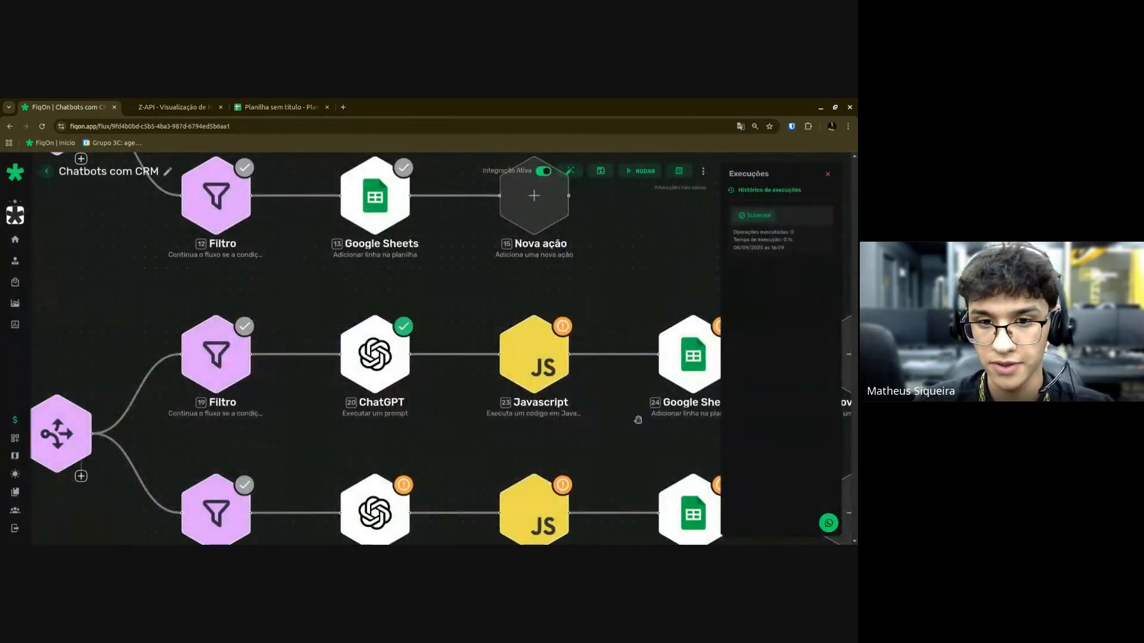
Open Javascript node 23 and delete its example script.
scroll(536, 409, "right", 3)
left_click(354, 326)
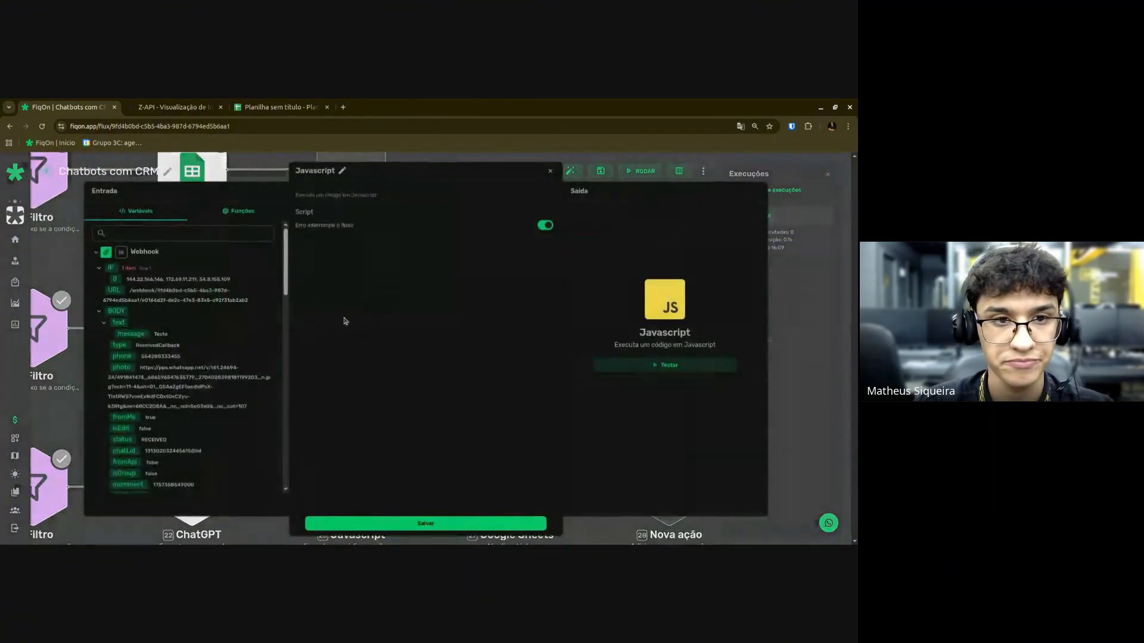
left_click(404, 286)
key("ctrl+a")
key("BackSpace")
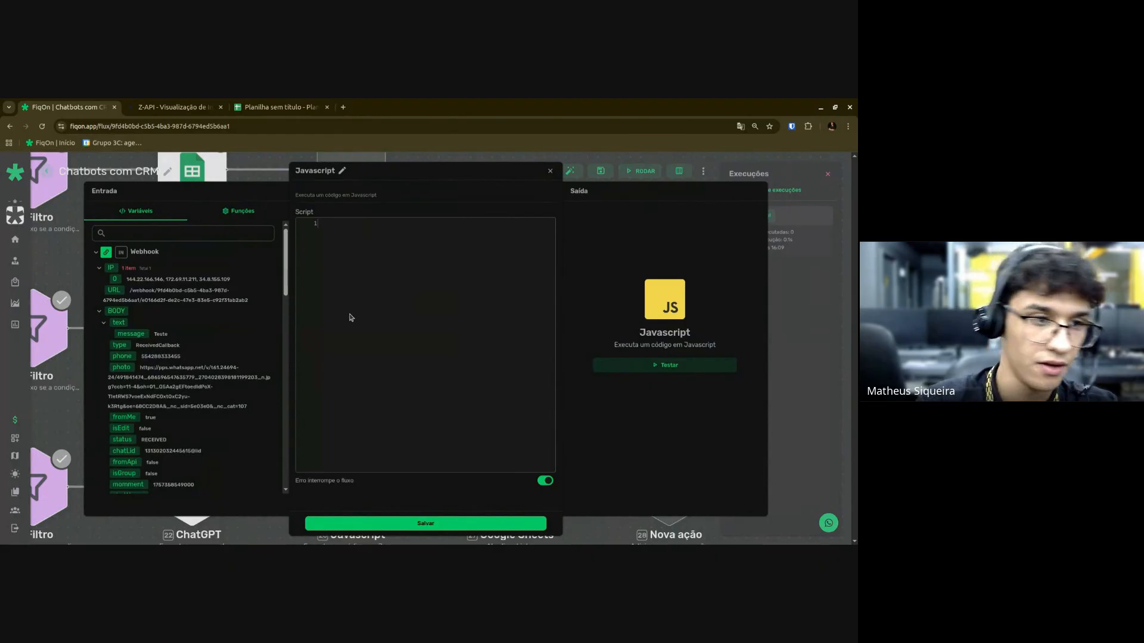
key("Escape")
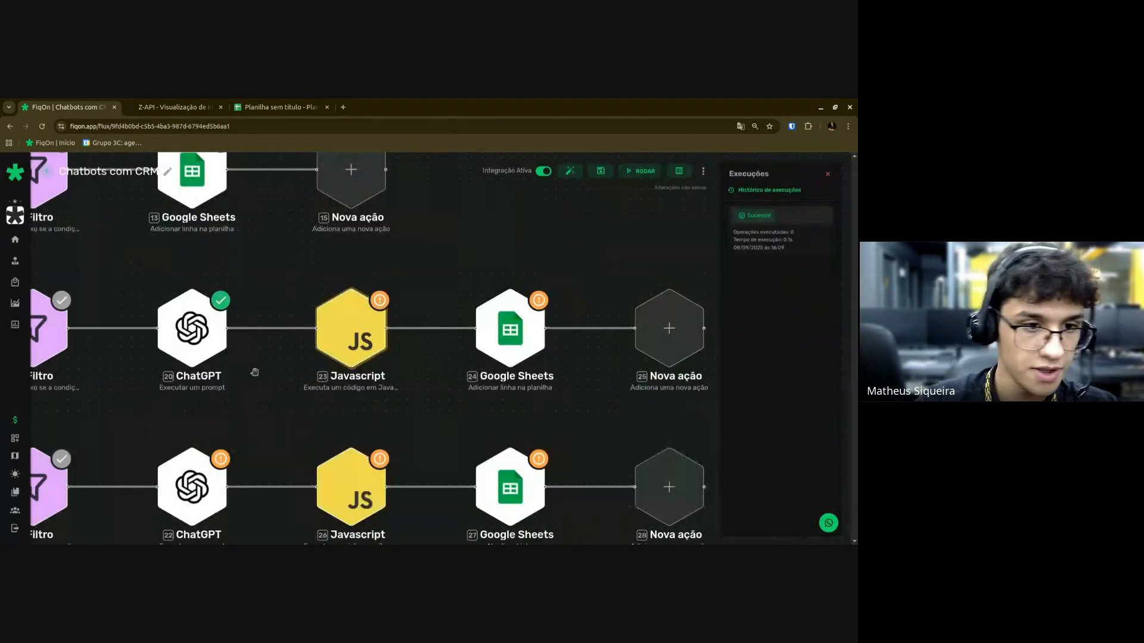
Start the empty script with the declaration 'let dados'.
left_click(337, 339)
left_click(353, 227)
type("var")
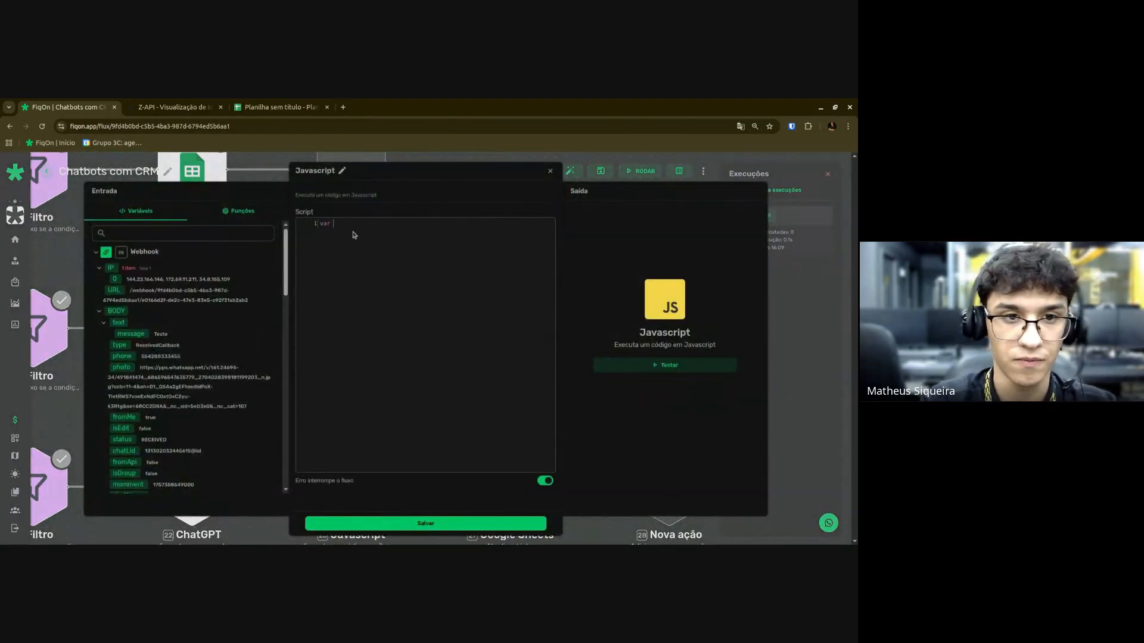
key("BackSpace")
key("BackSpace")
key("BackSpace")
key("BackSpace")
type("let")
key("BackSpace")
key("BackSpace")
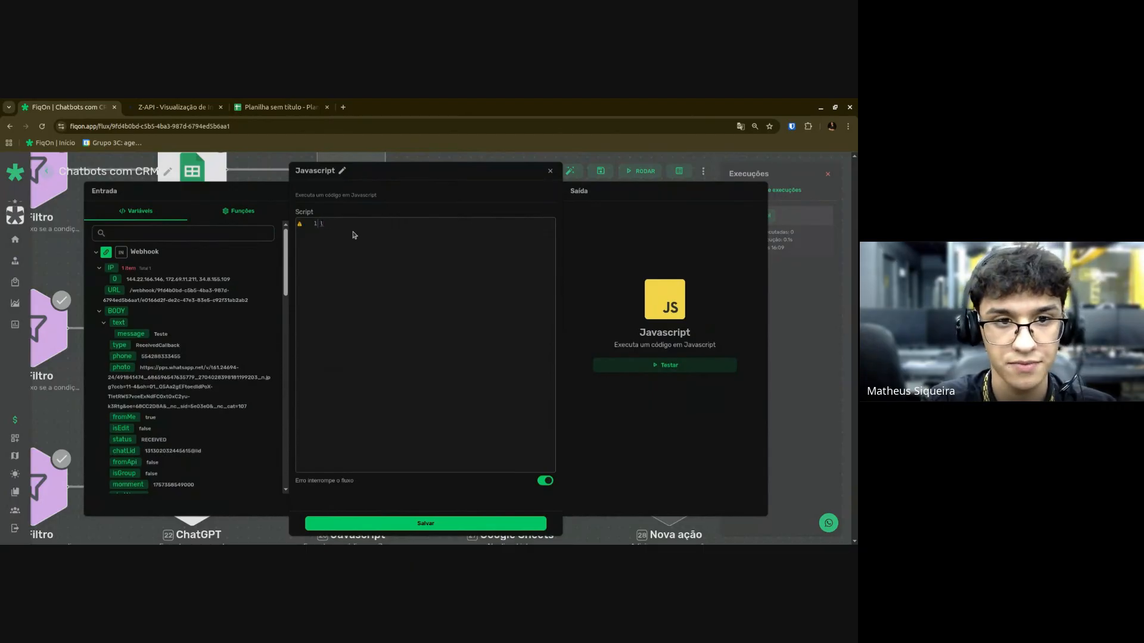
type("et dados =")
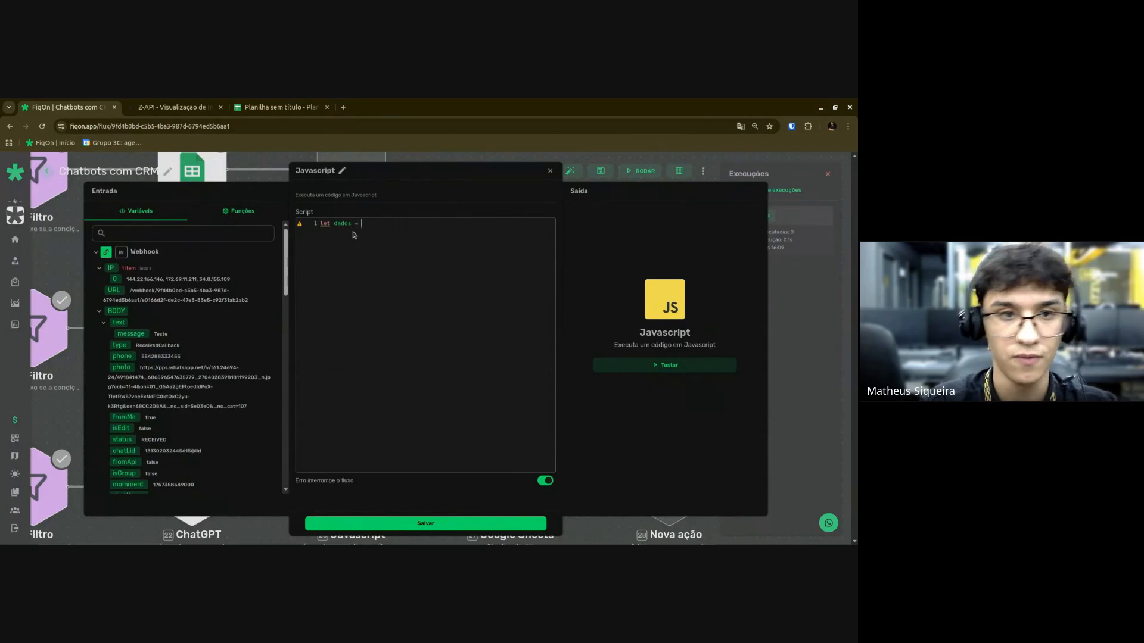
Assign $20.body.choices.0.message.content to dados, ending the line with a semicolon.
scroll(170, 381, "down", 15)
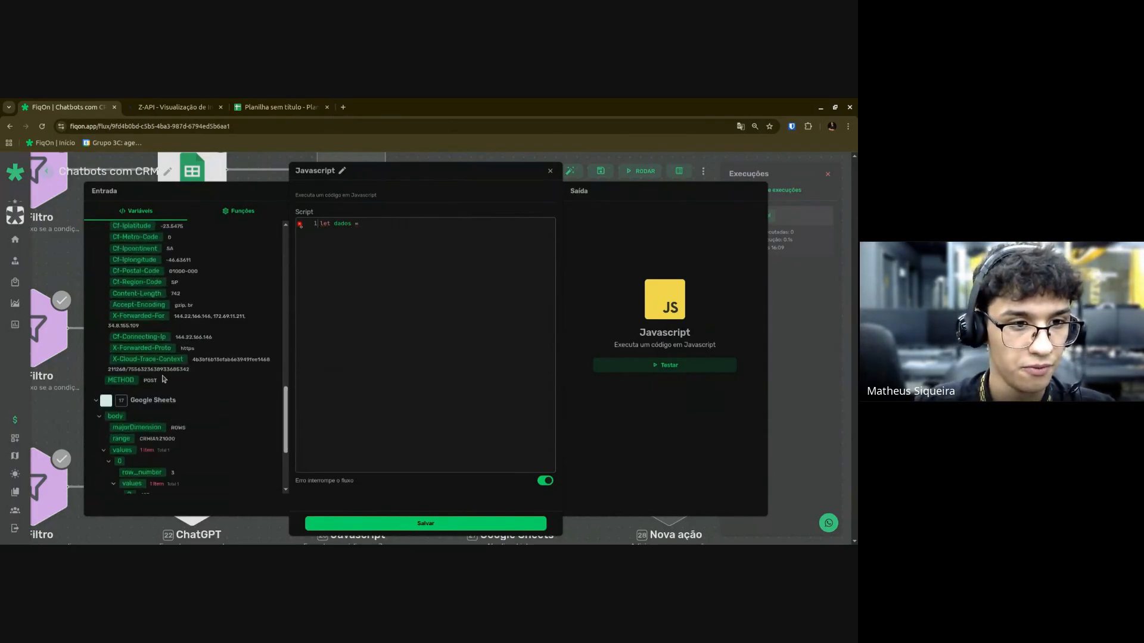
scroll(164, 377, "up", 4)
scroll(167, 371, "down", 6)
scroll(167, 363, "up", 4)
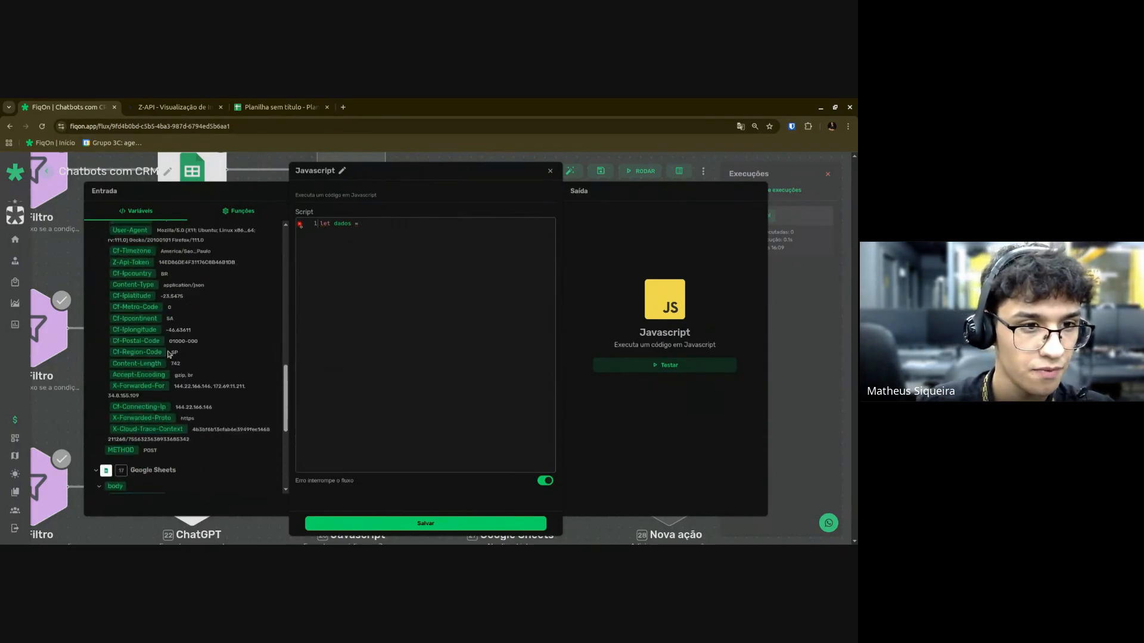
scroll(169, 354, "down", 4)
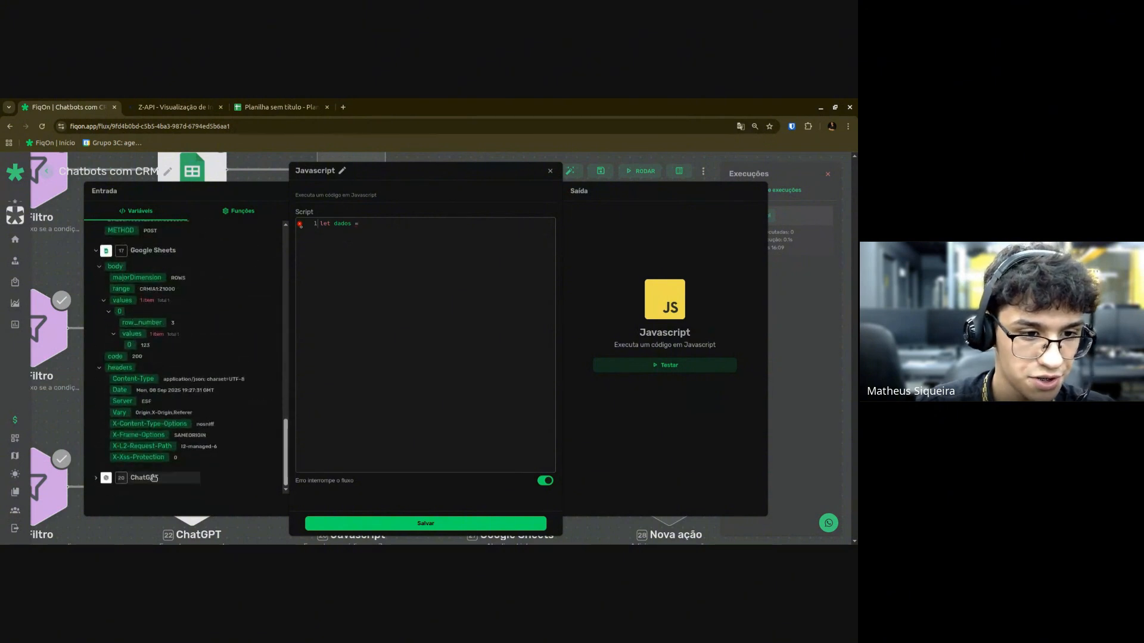
left_click(154, 478)
scroll(191, 363, "down", 3)
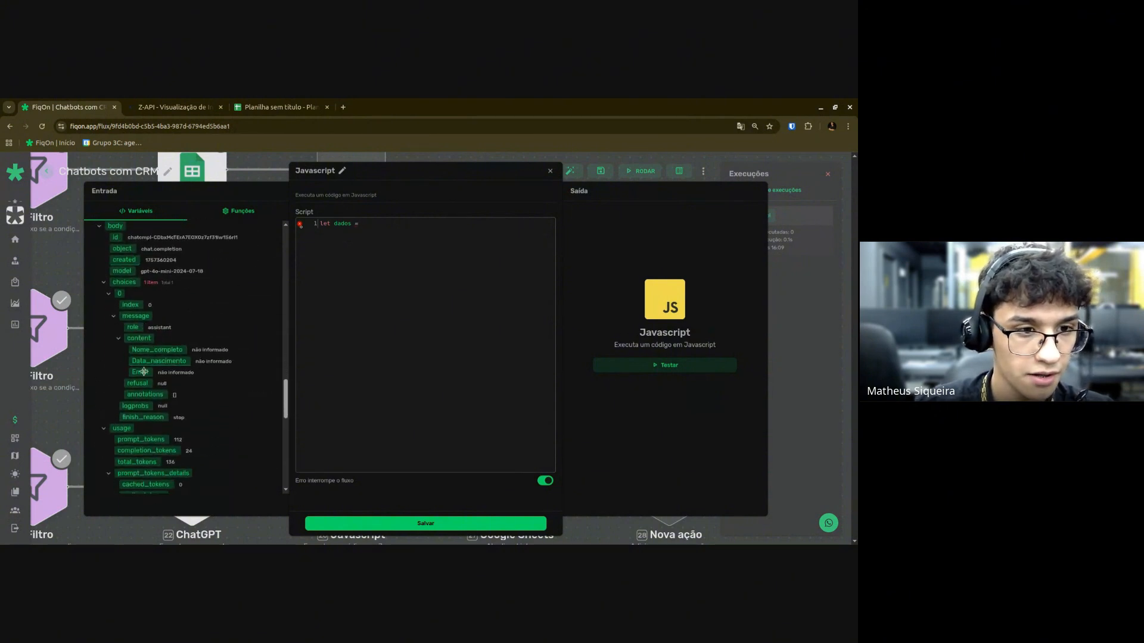
left_click_drag(139, 339, 410, 229)
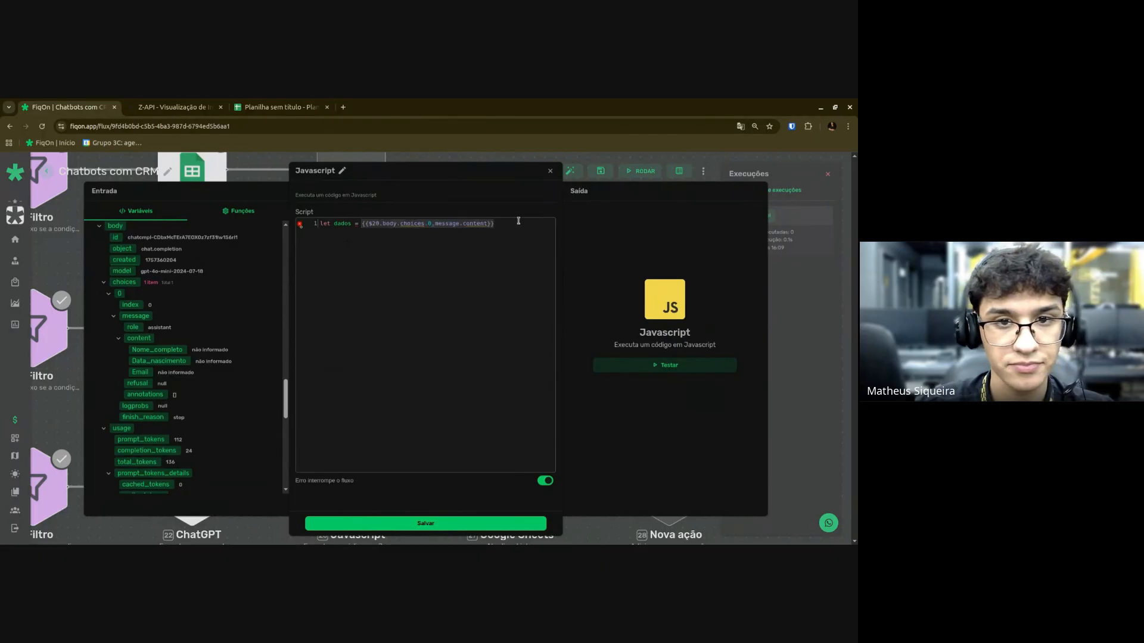
left_click(518, 223)
key("BackSpace")
key("BackSpace")
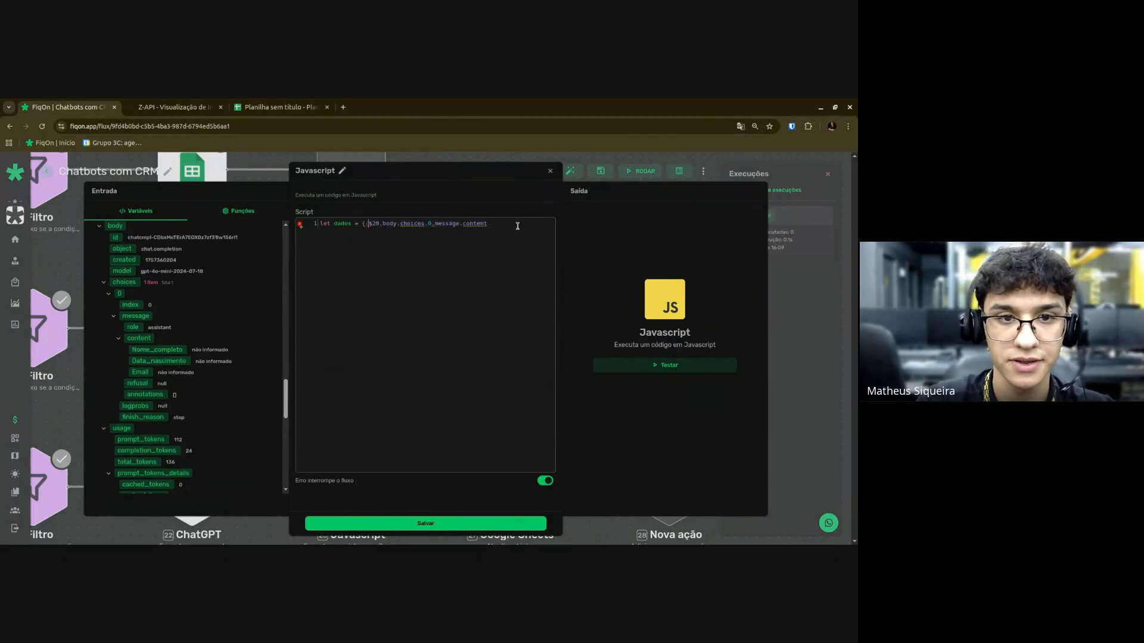
key("BackSpace")
key("BackSpace")
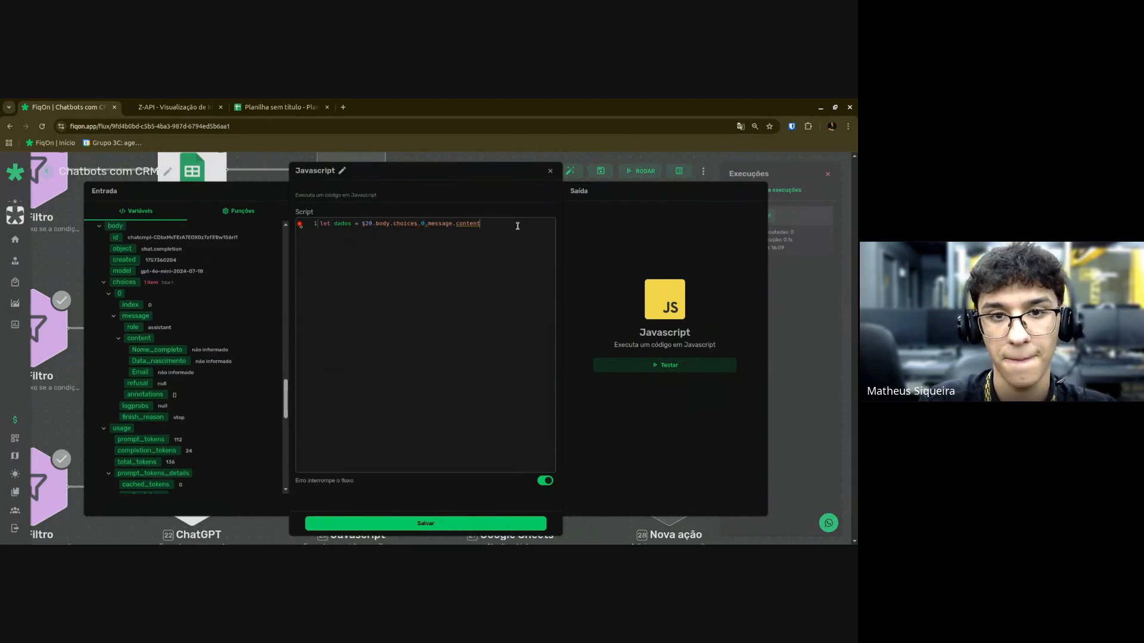
type(";")
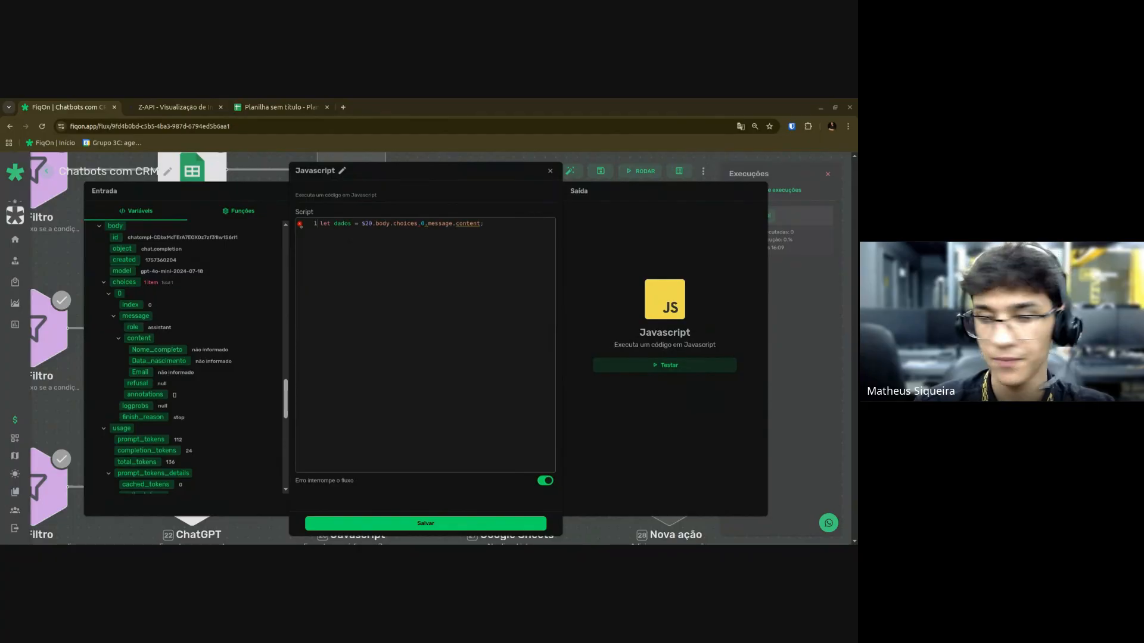
Add a second line 'return JSON.parse(dados);'.
left_click(506, 223)
key("Return")
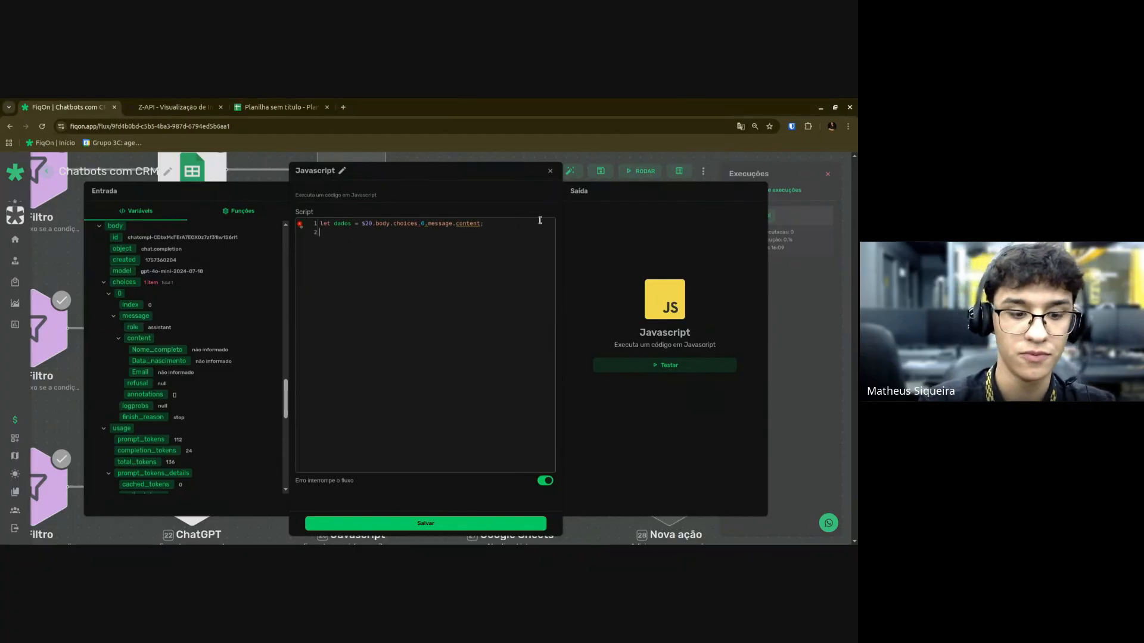
type("return")
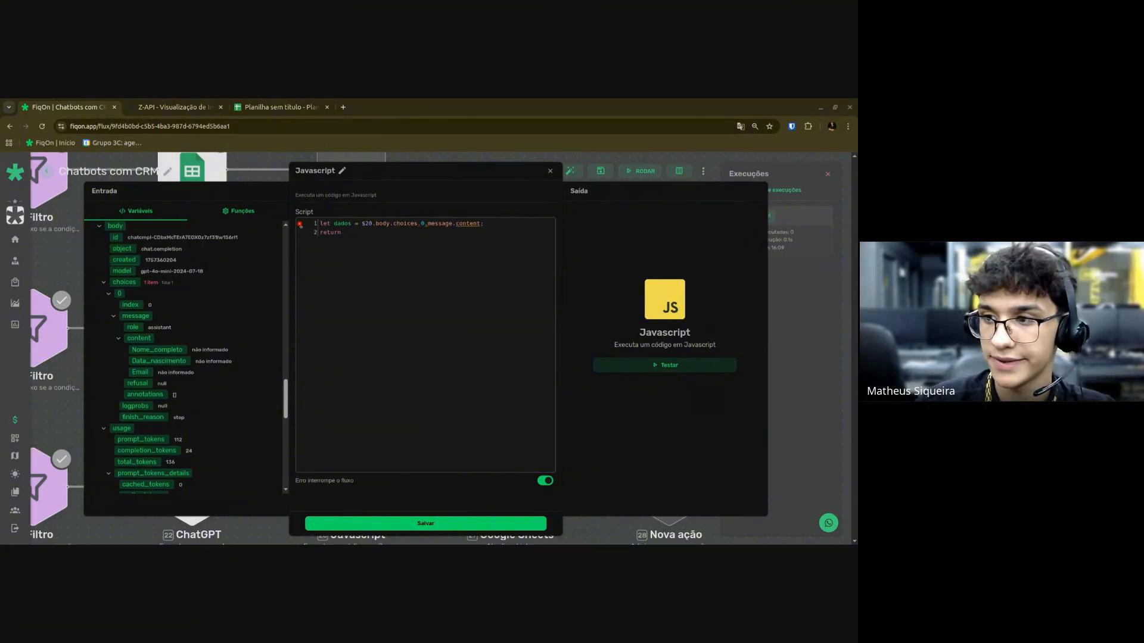
left_click(403, 228)
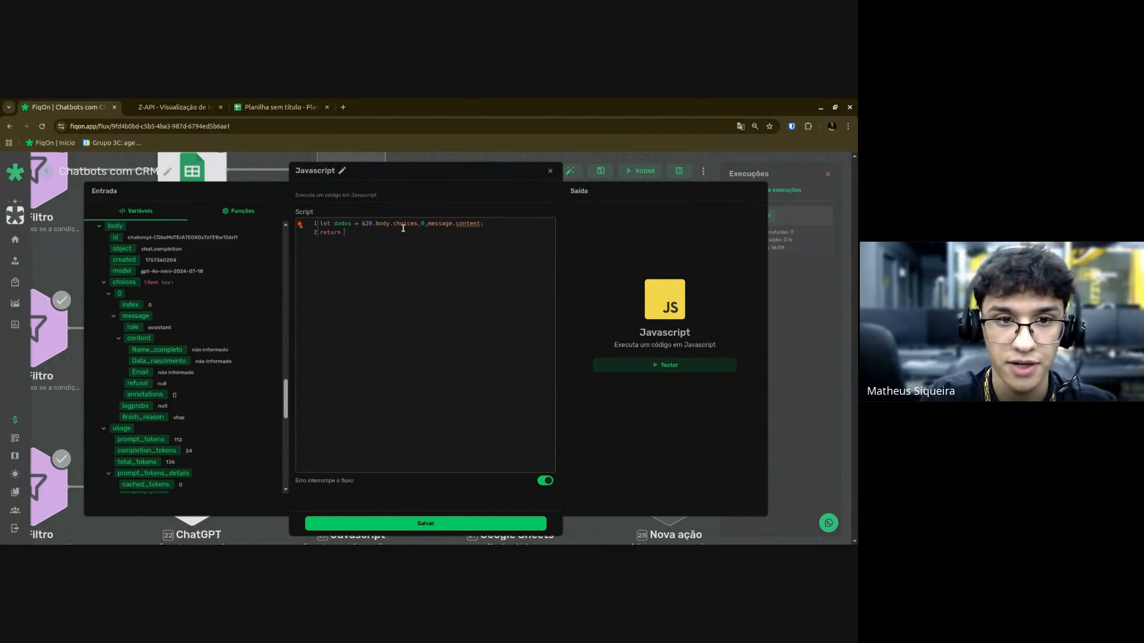
type("J")
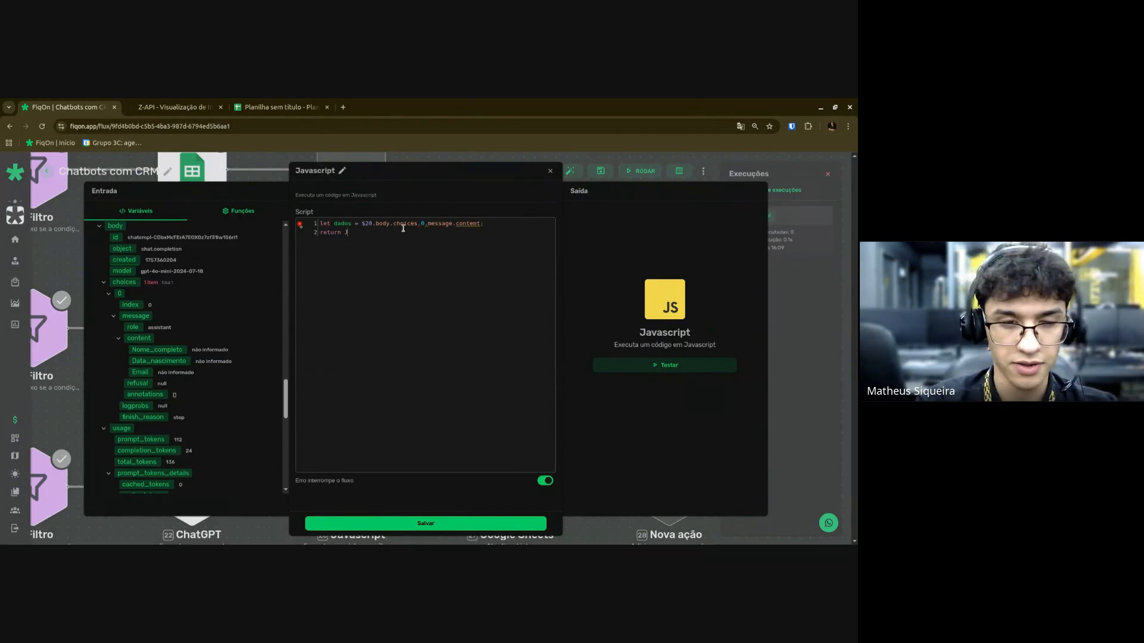
type("SO")
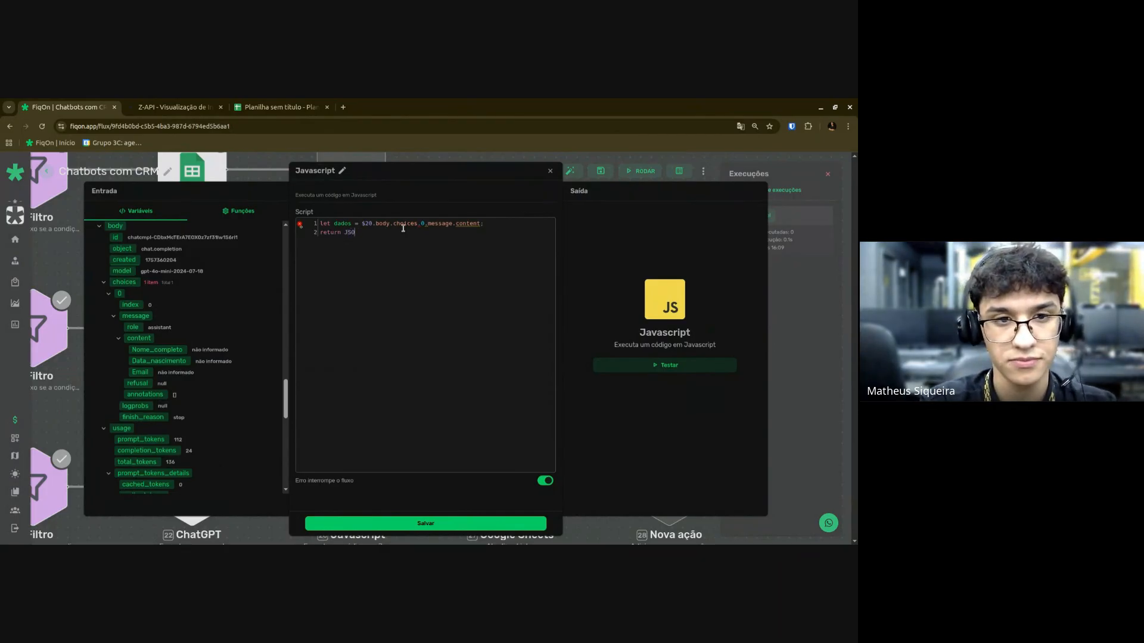
type("N.parse")
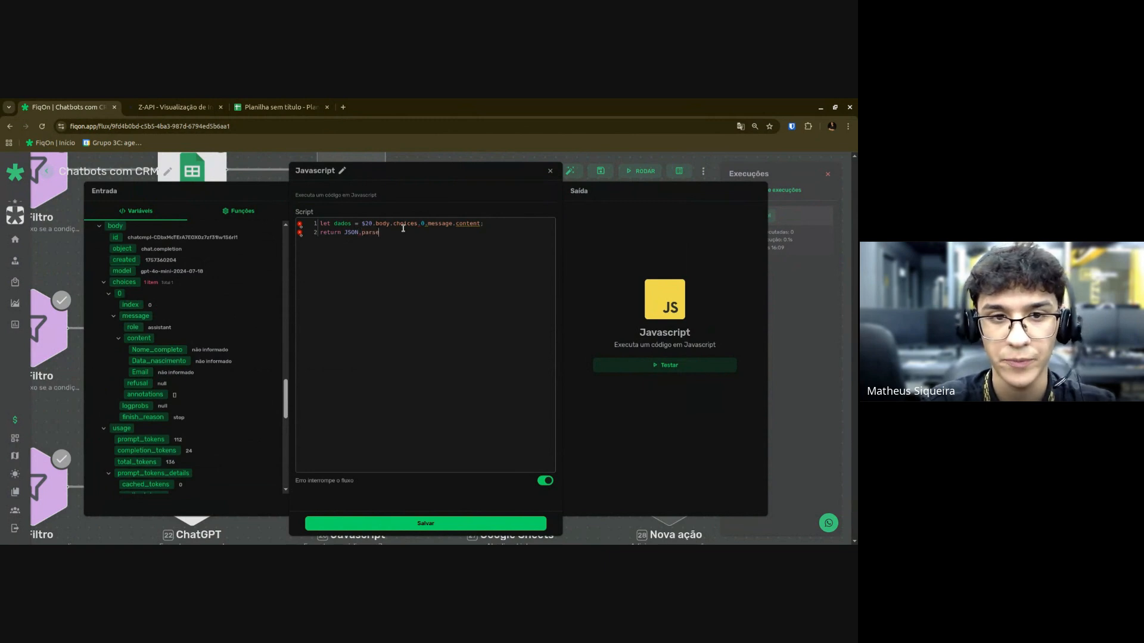
type("(")
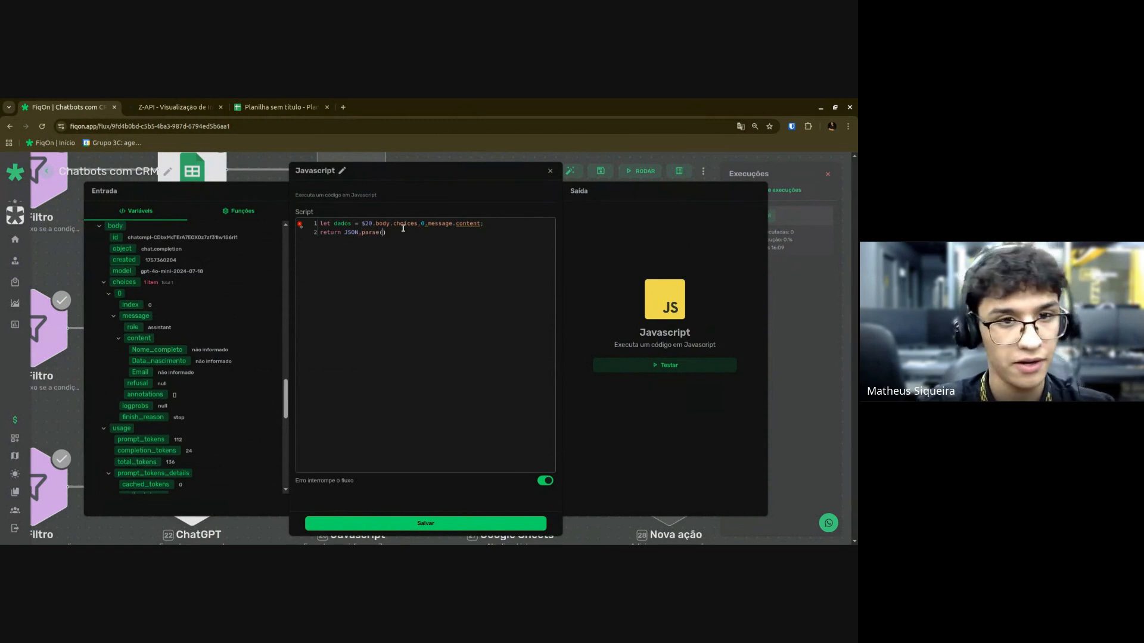
type("dados)")
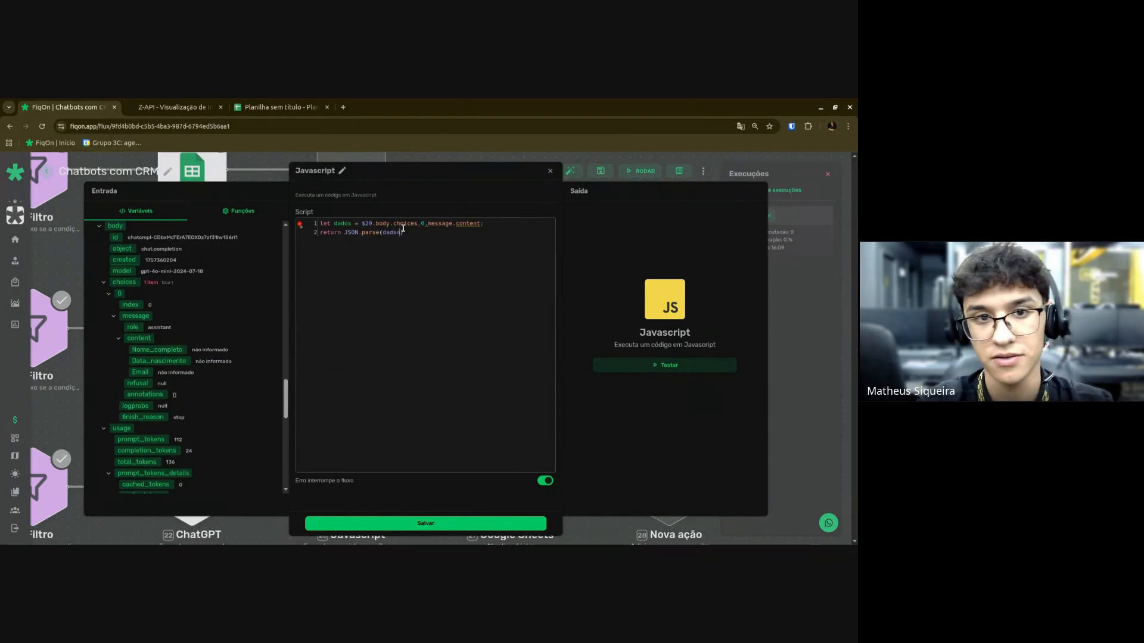
type(";")
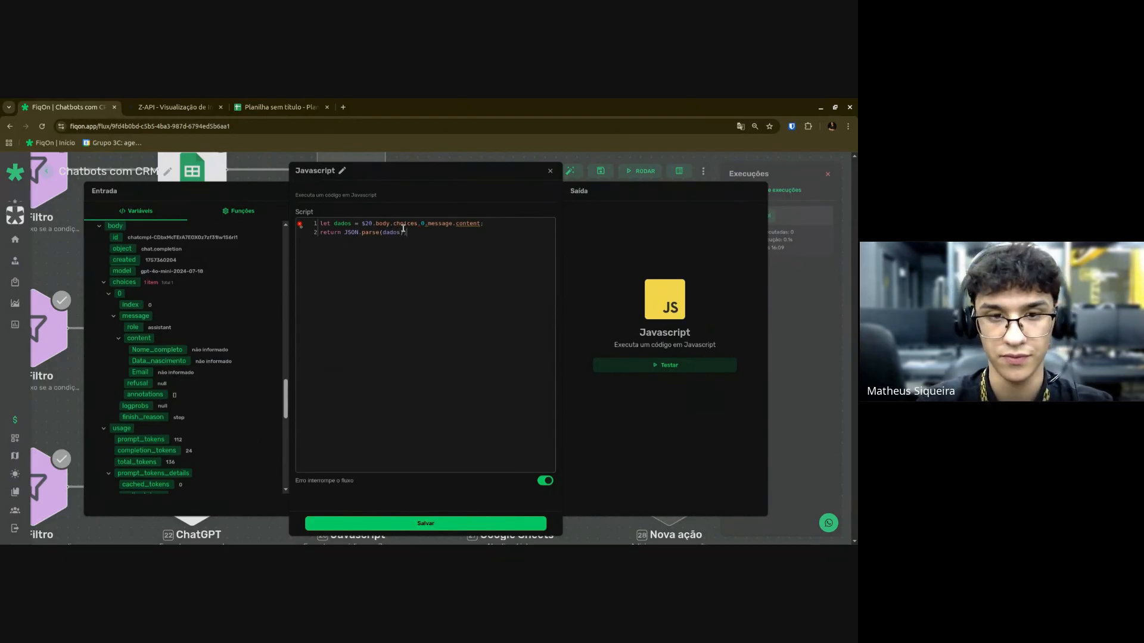
Correct line 1 to $20.body.choices[0].message.content and re-test until the script succeeds.
left_click(667, 366)
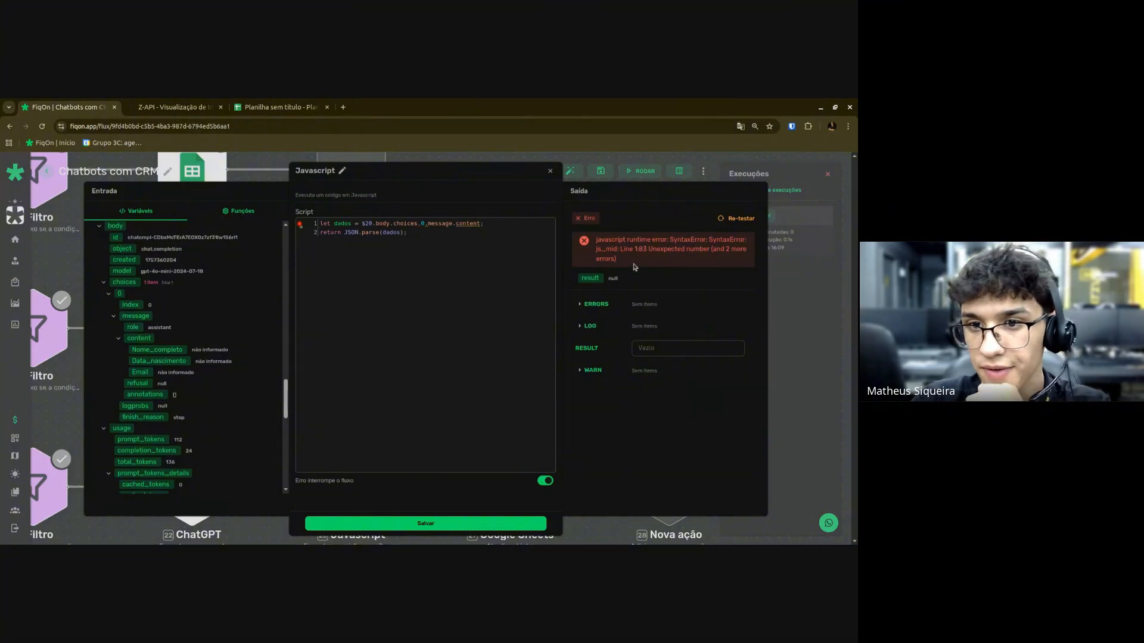
left_click(426, 224)
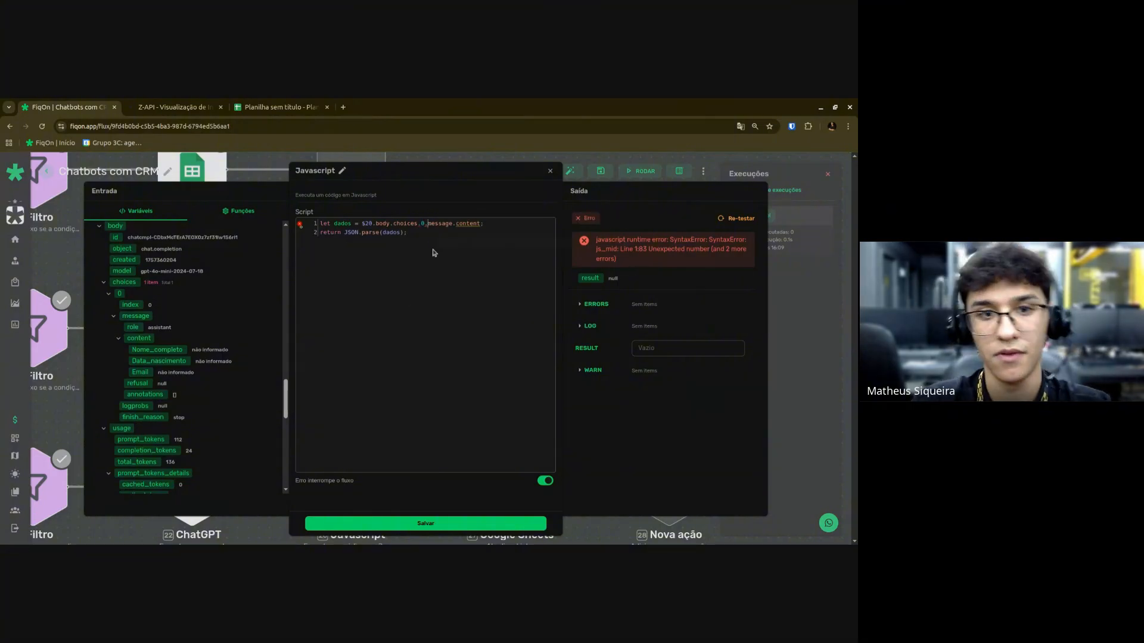
type("[0")
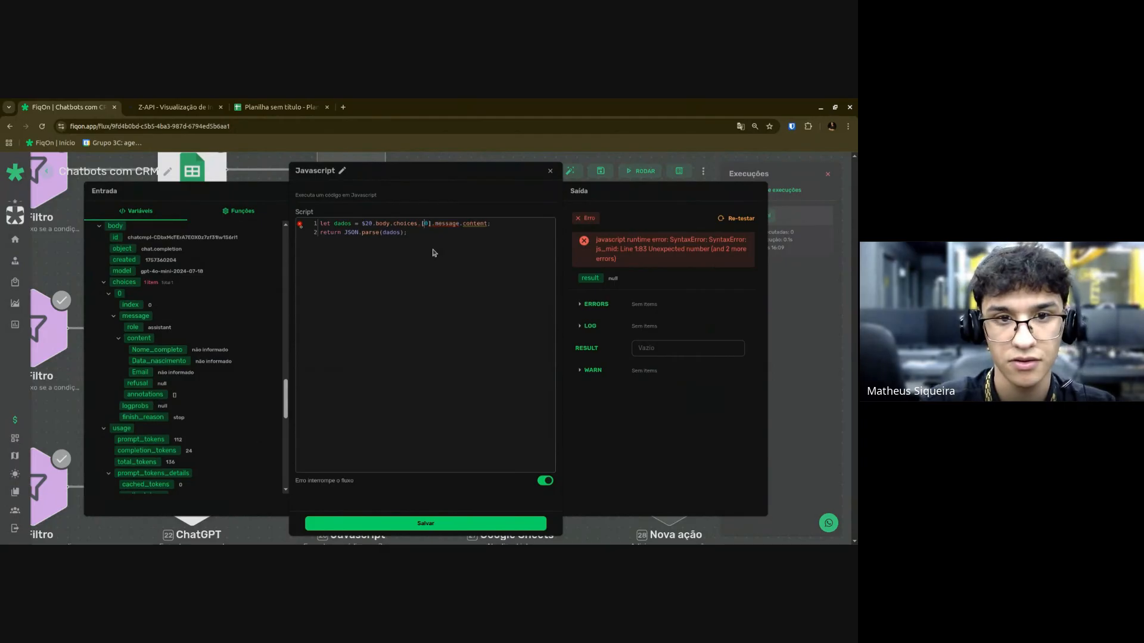
left_click(738, 218)
key("BackSpace")
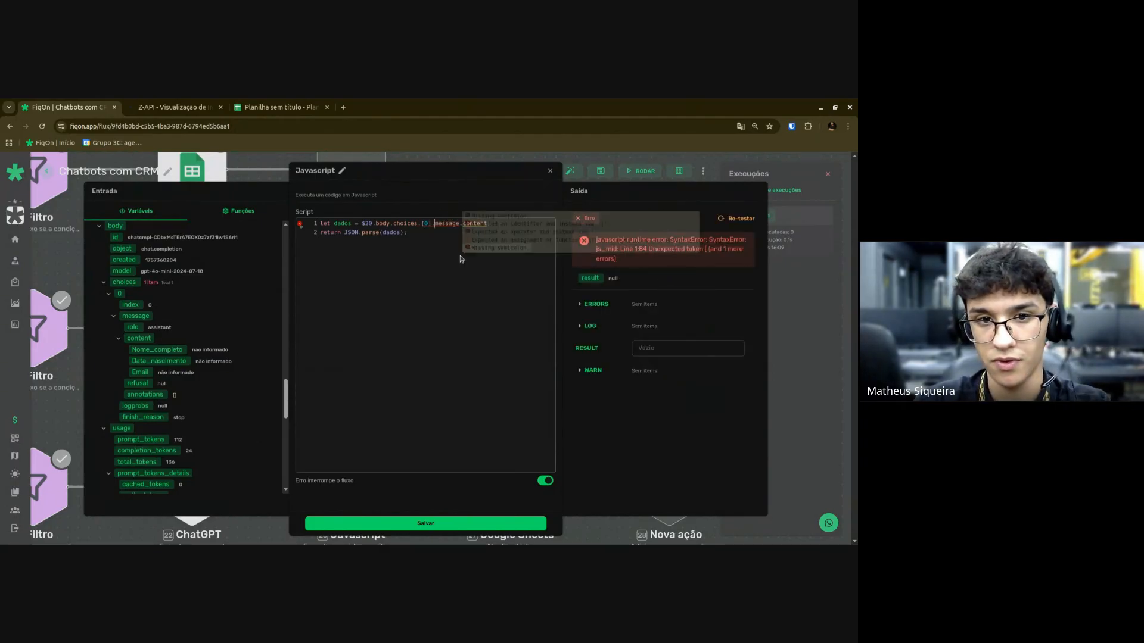
left_click(417, 225)
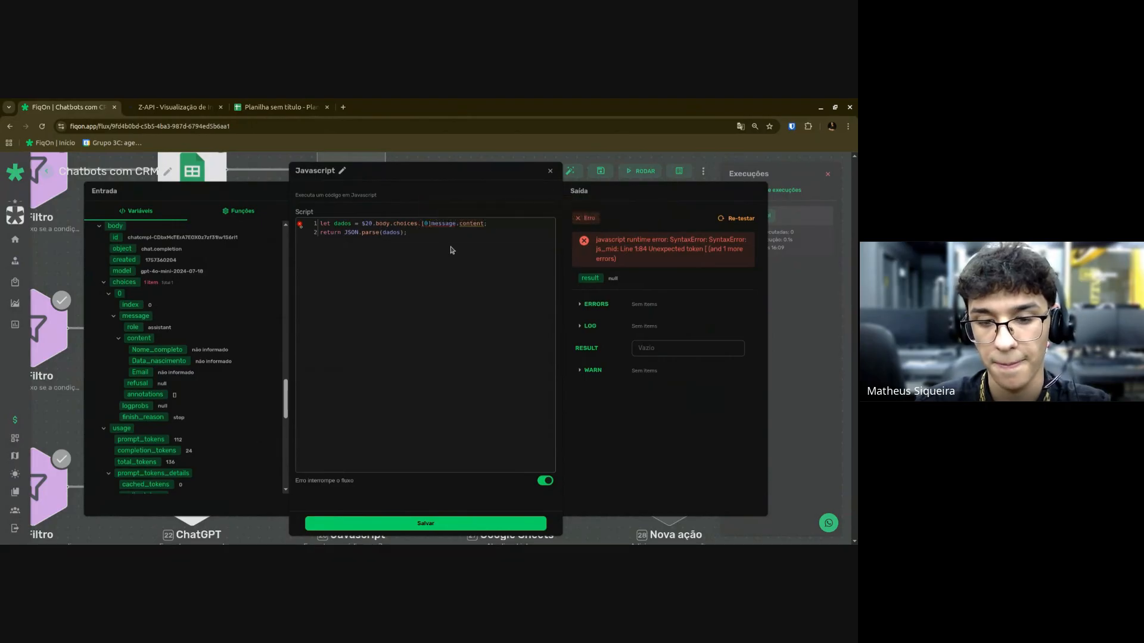
key("Delete")
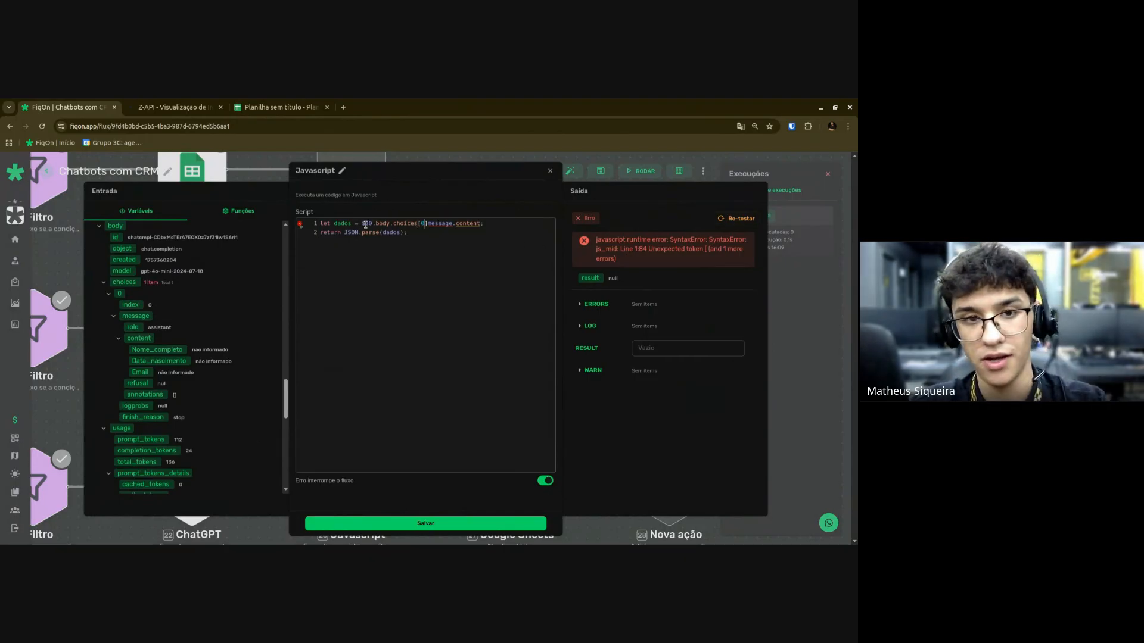
type(".")
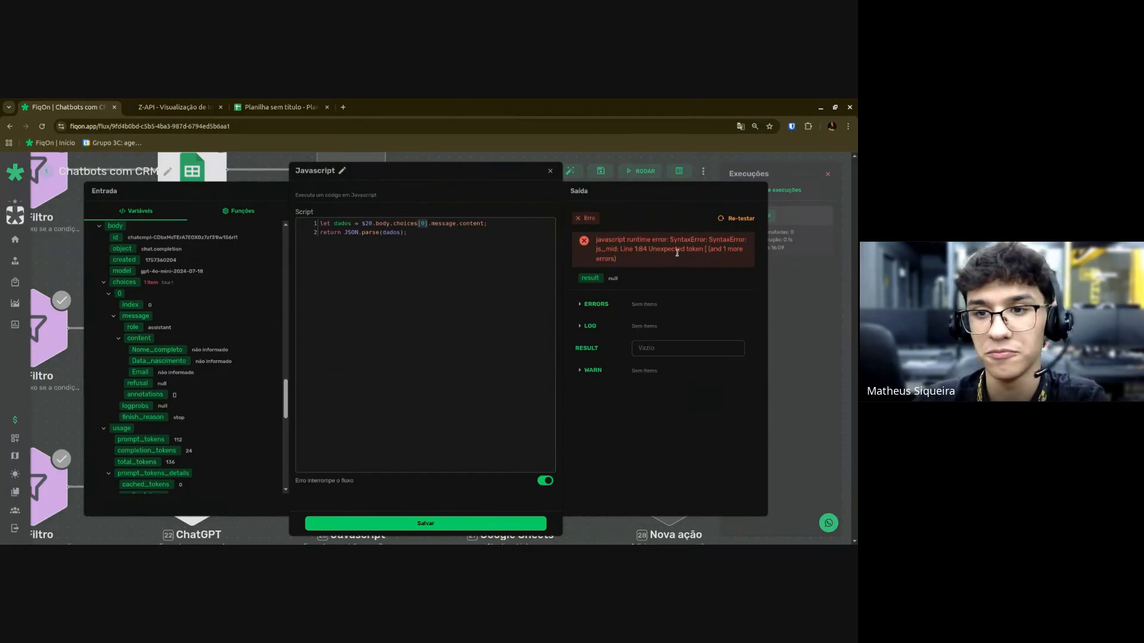
left_click(729, 221)
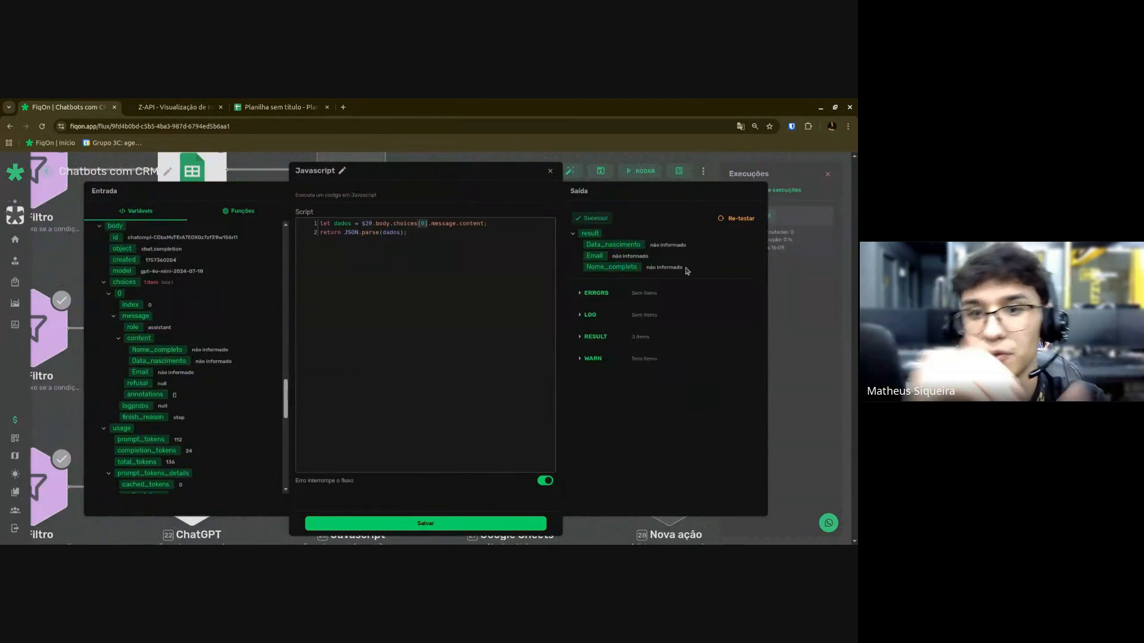
Save the Javascript step, open Google Sheets node 24 and select the Teste connection.
left_click(469, 523)
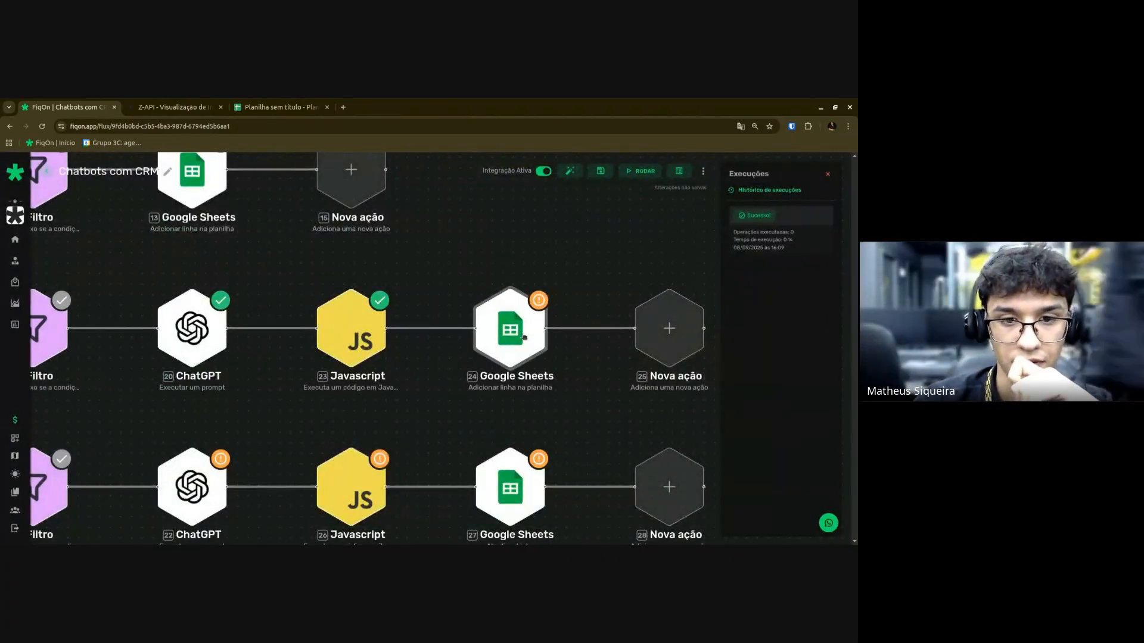
left_click(508, 327)
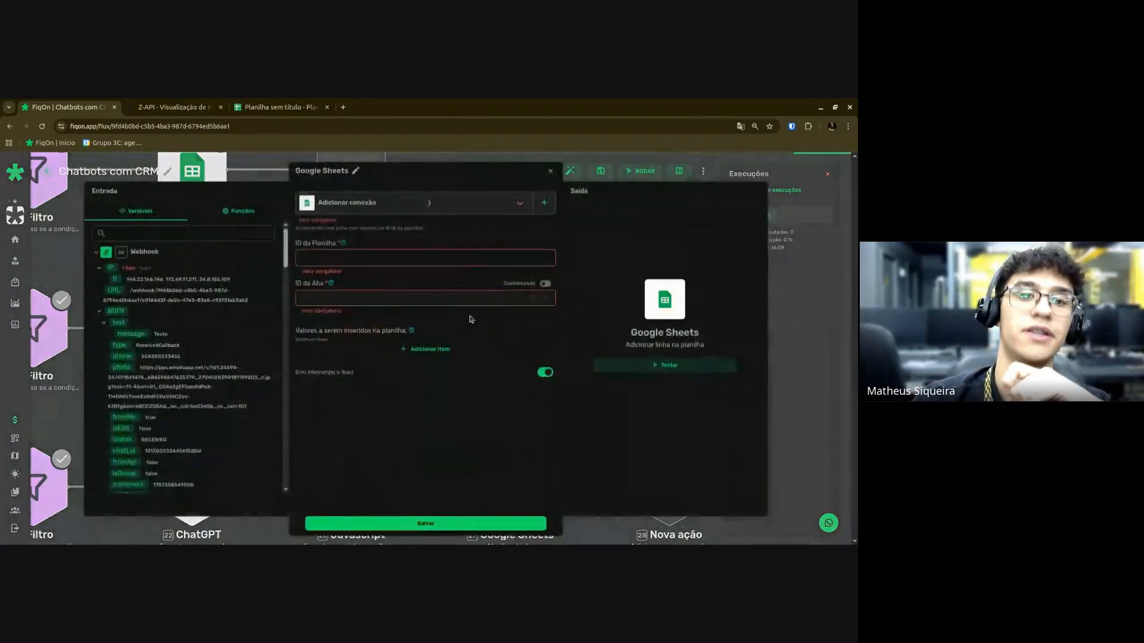
left_click(345, 206)
left_click(328, 224)
Paste the spreadsheet ID copied from its URL and choose the CRM sheet.
left_click(328, 253)
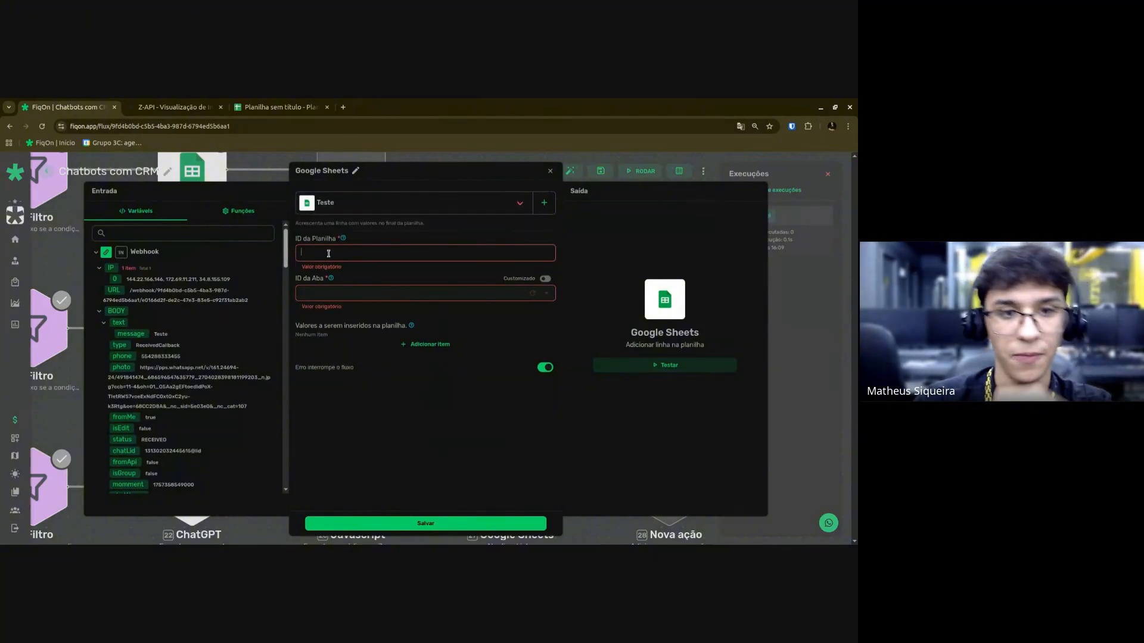
left_click(279, 108)
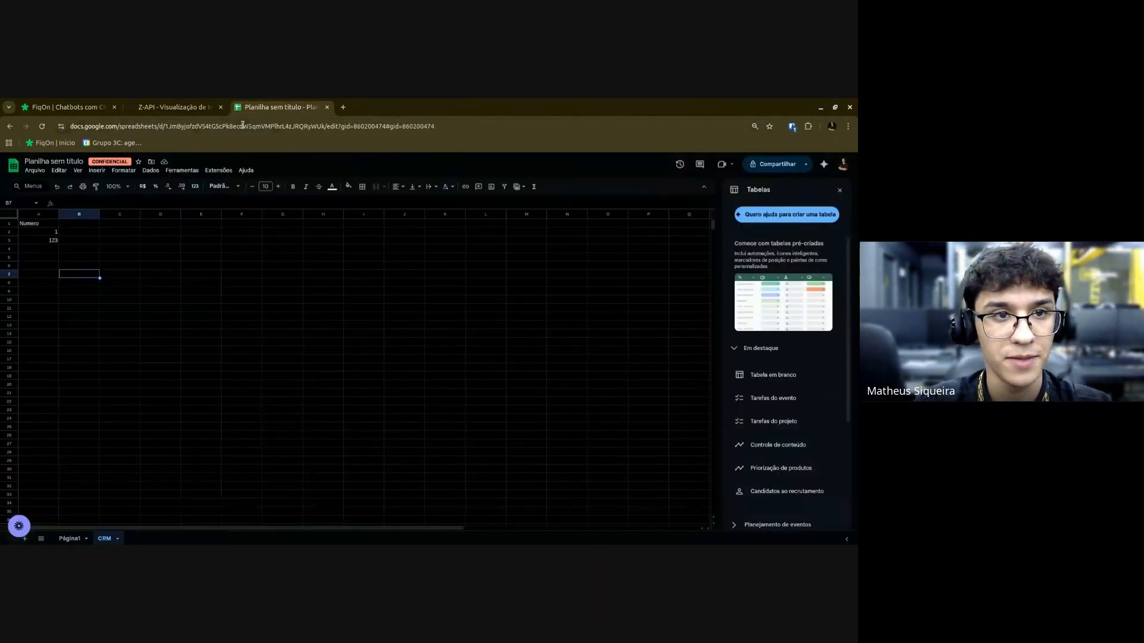
left_click(198, 128)
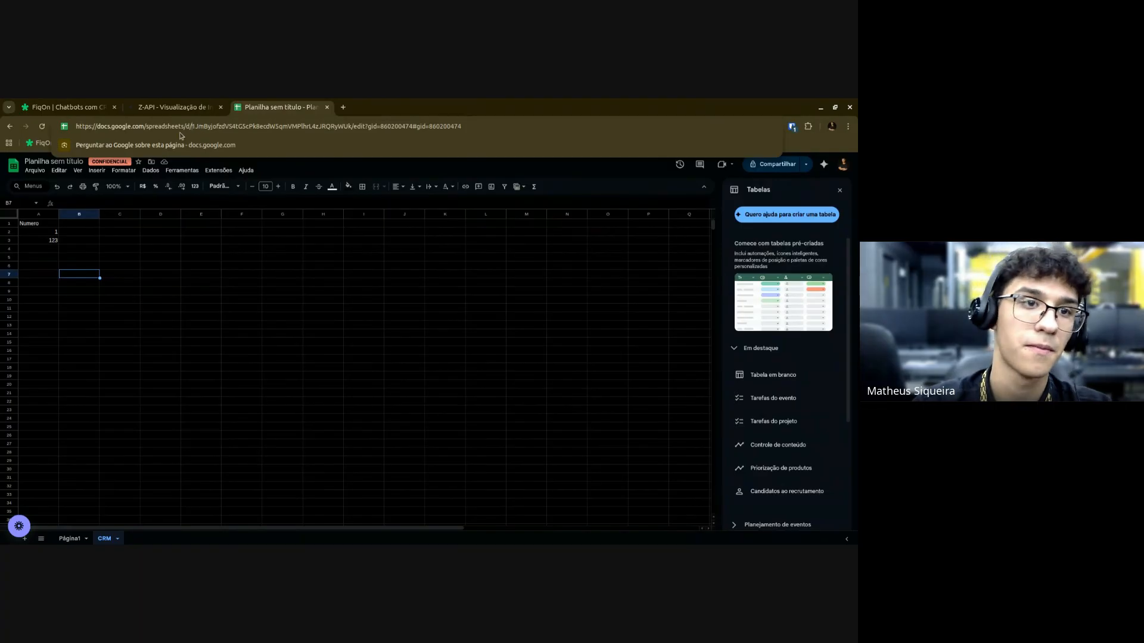
key("ctrl+shift+Right")
key("ctrl+shift+Right")
key("ctrl+shift+Left")
key("ctrl+Tab")
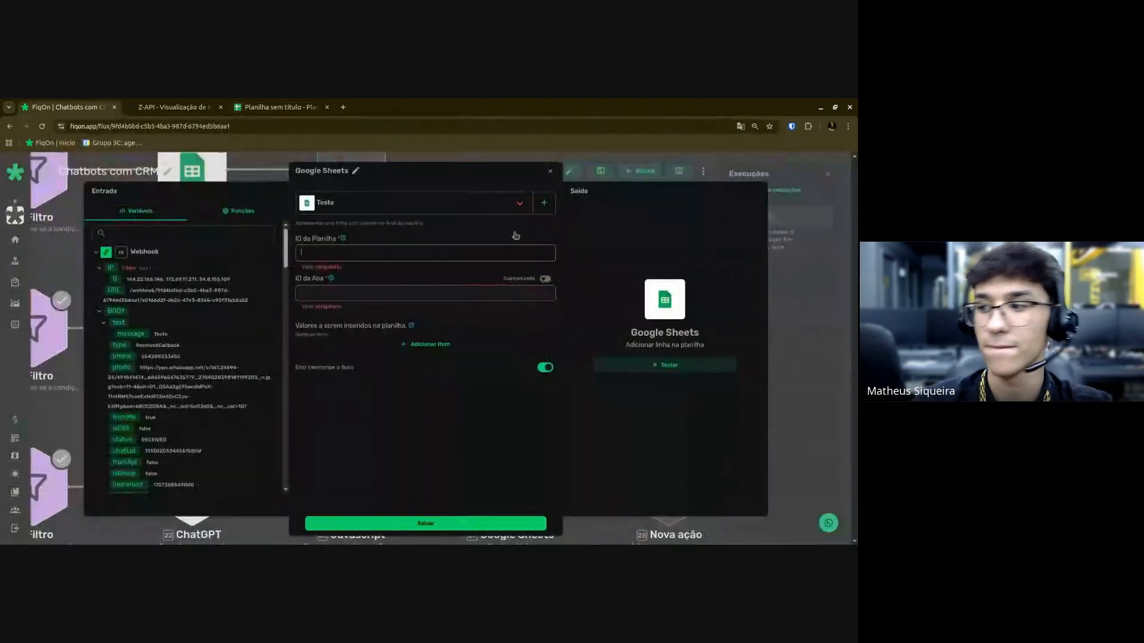
left_click(331, 253)
left_click(346, 288)
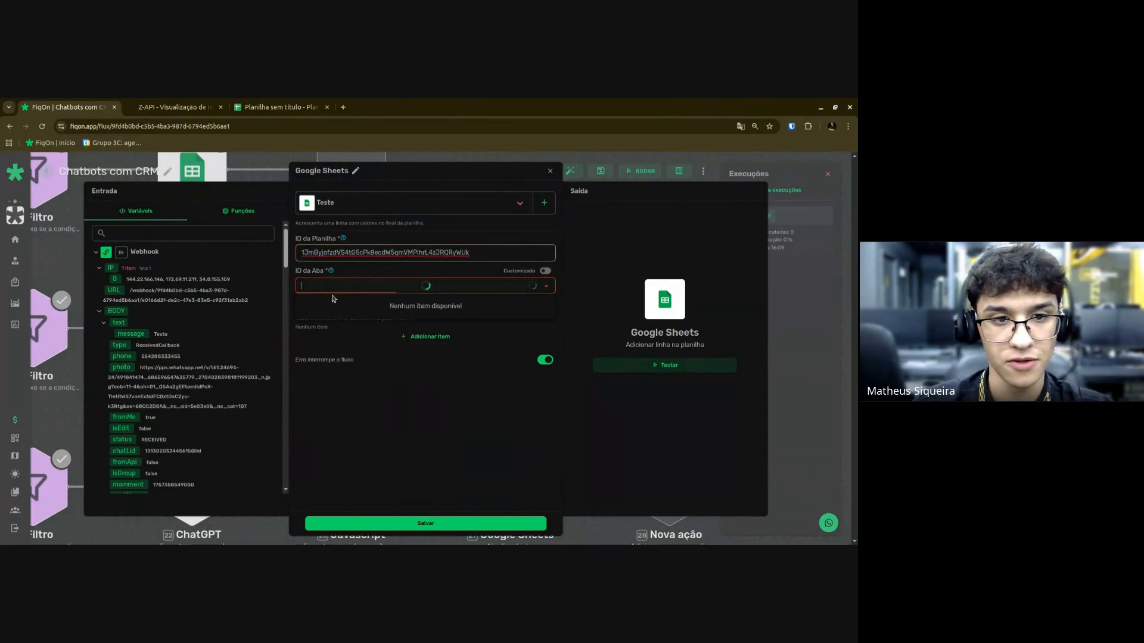
left_click(323, 329)
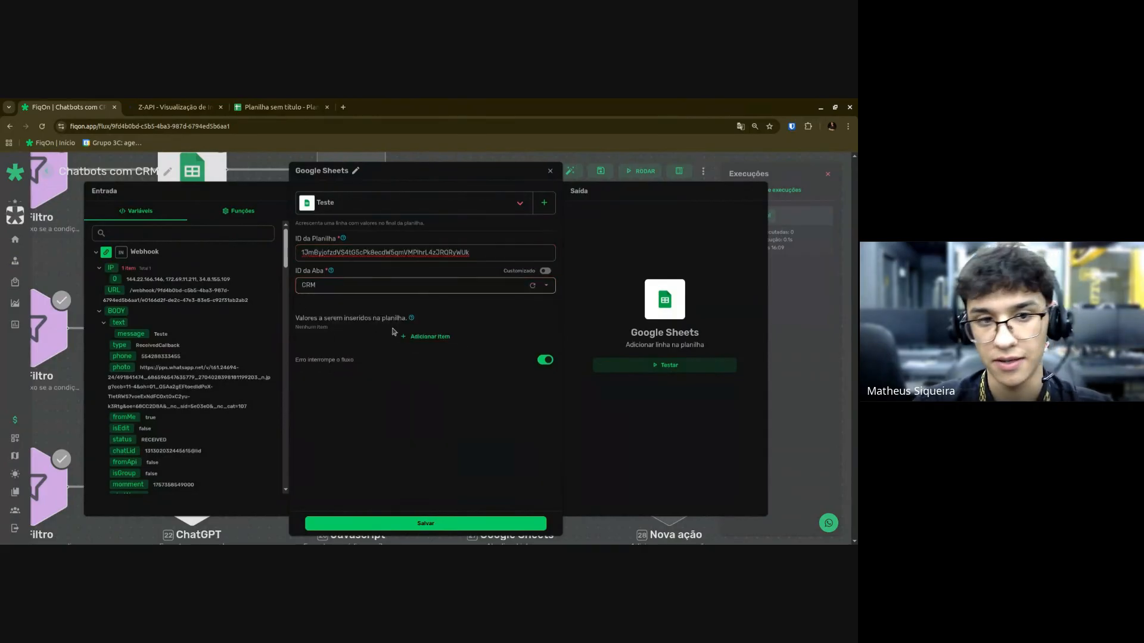
Add four value fields for the new row and show the Javascript result fields.
left_click(426, 337)
left_click(412, 378)
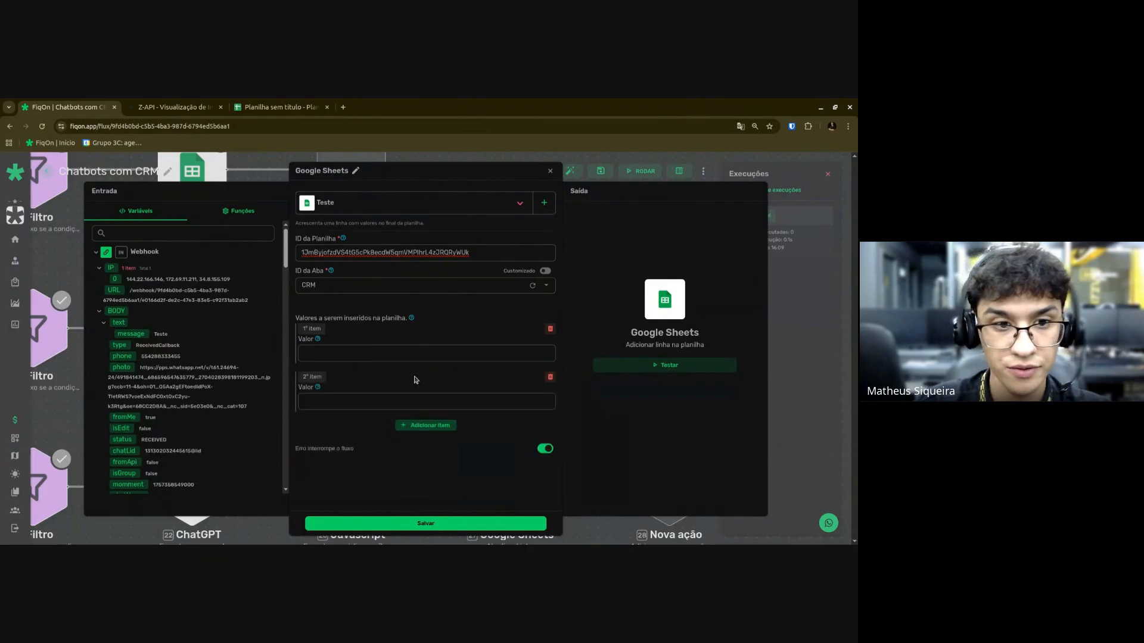
left_click(424, 424)
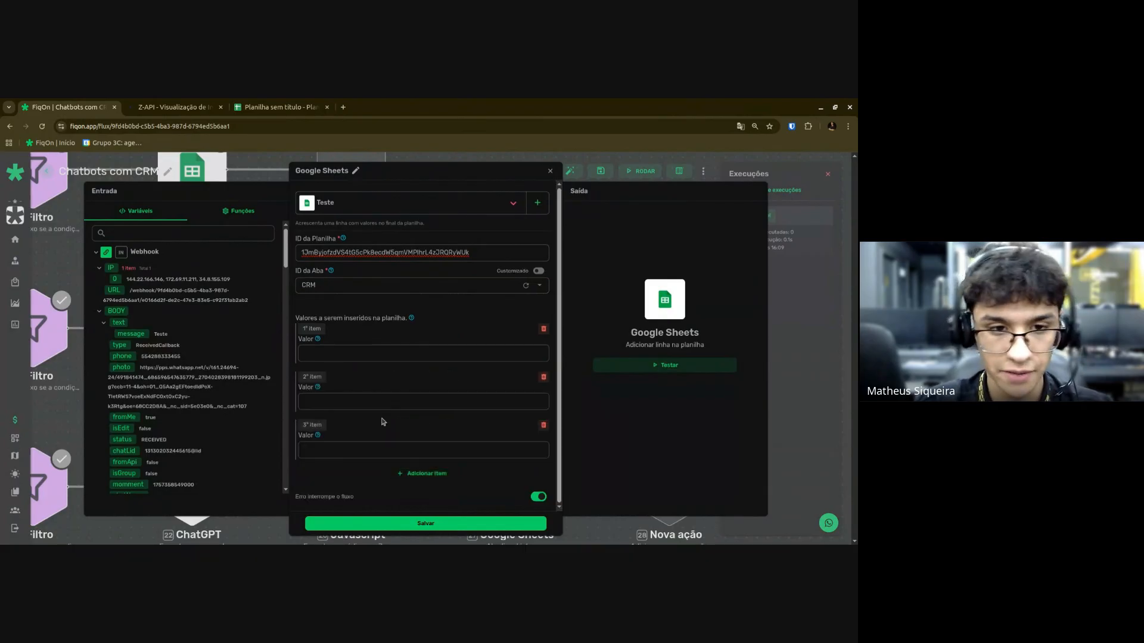
left_click(427, 475)
scroll(351, 395, "down", 2)
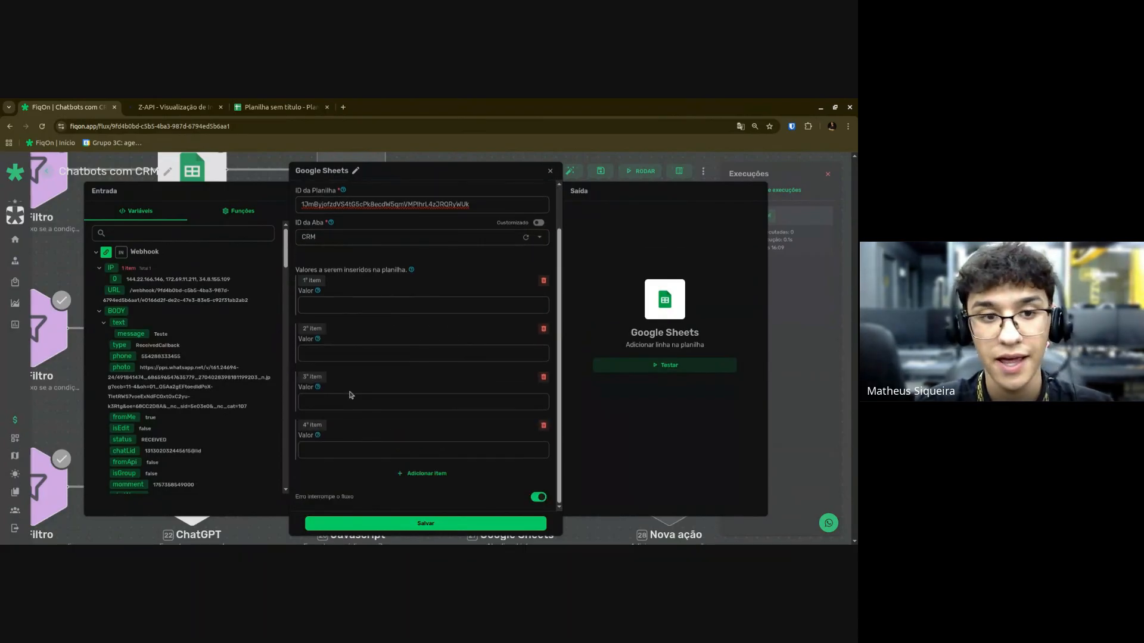
left_click(143, 251)
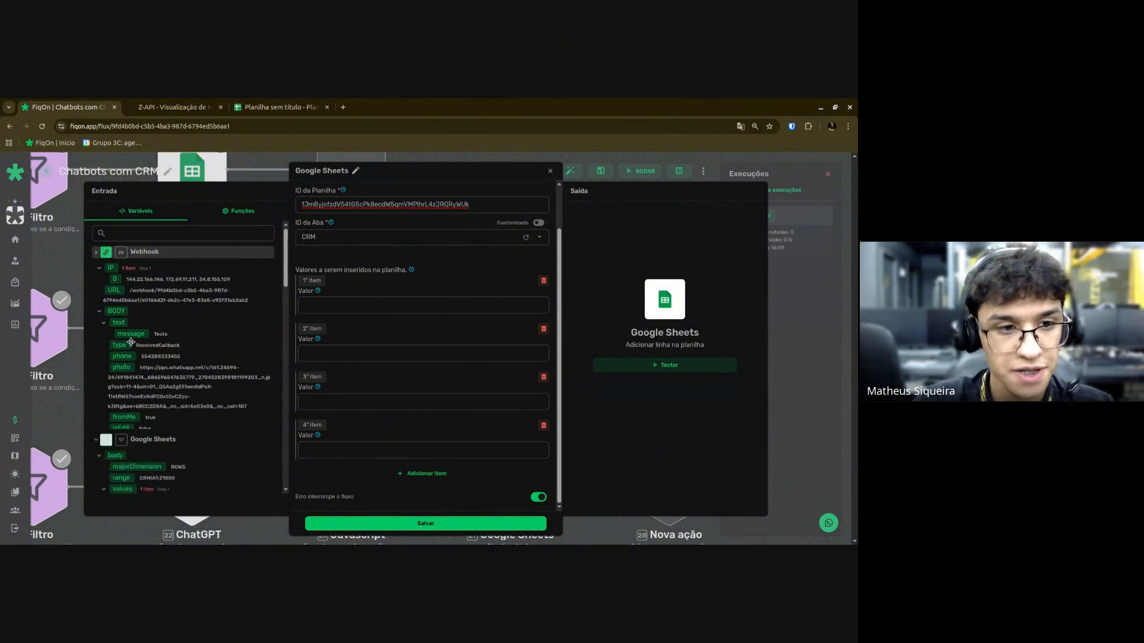
left_click(150, 273)
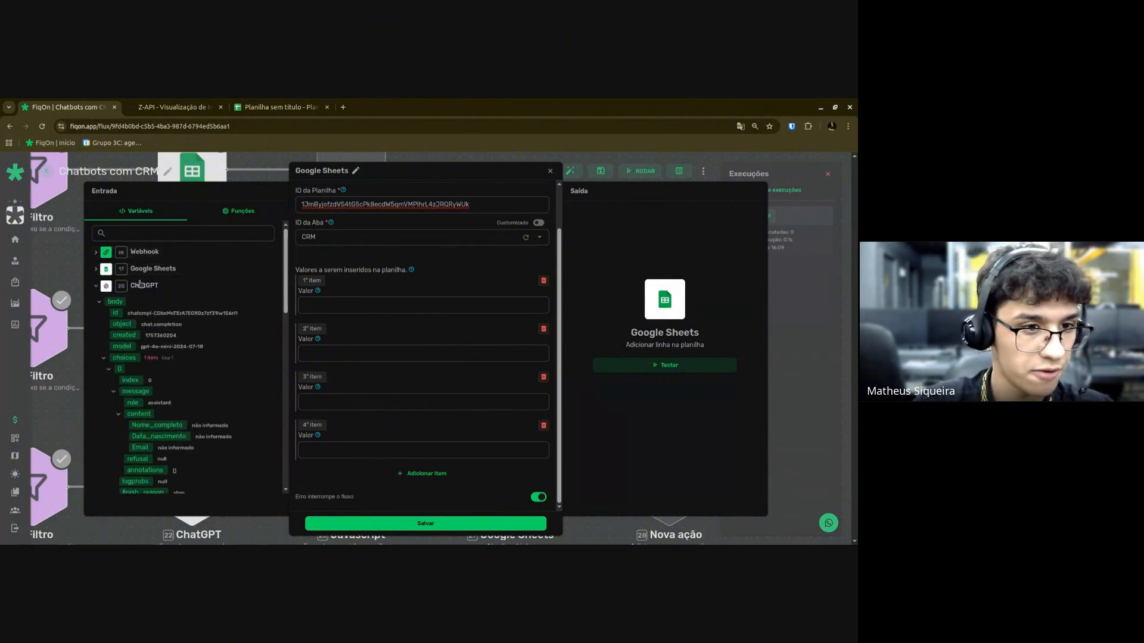
left_click(139, 291)
left_click(146, 302)
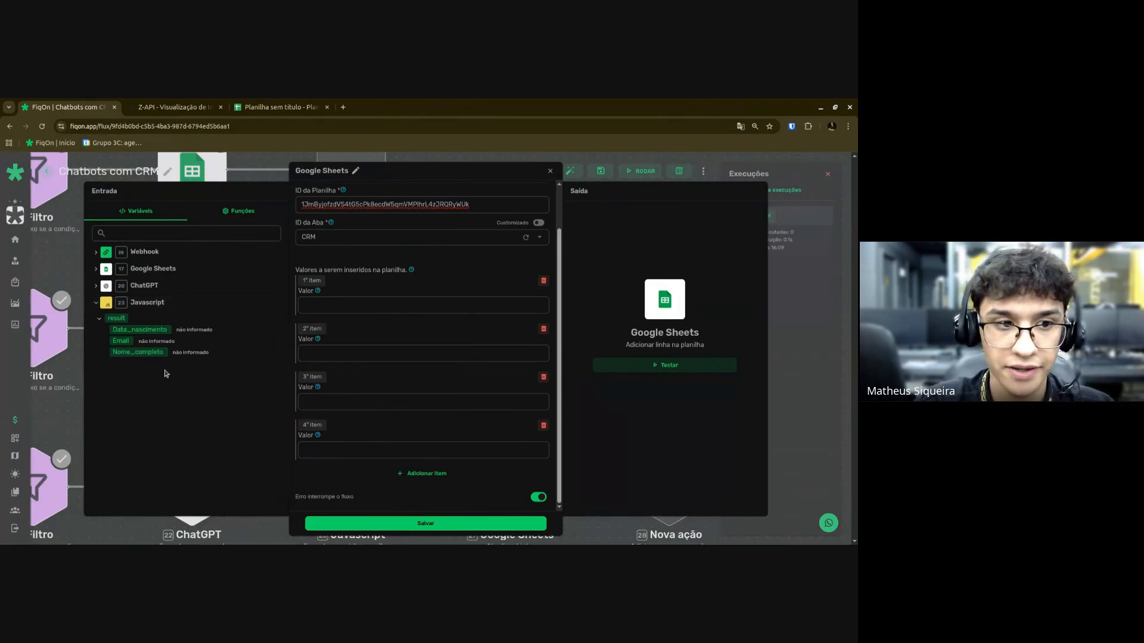
Put the webhook $IN.BODY.phone into the first value.
left_click(328, 302)
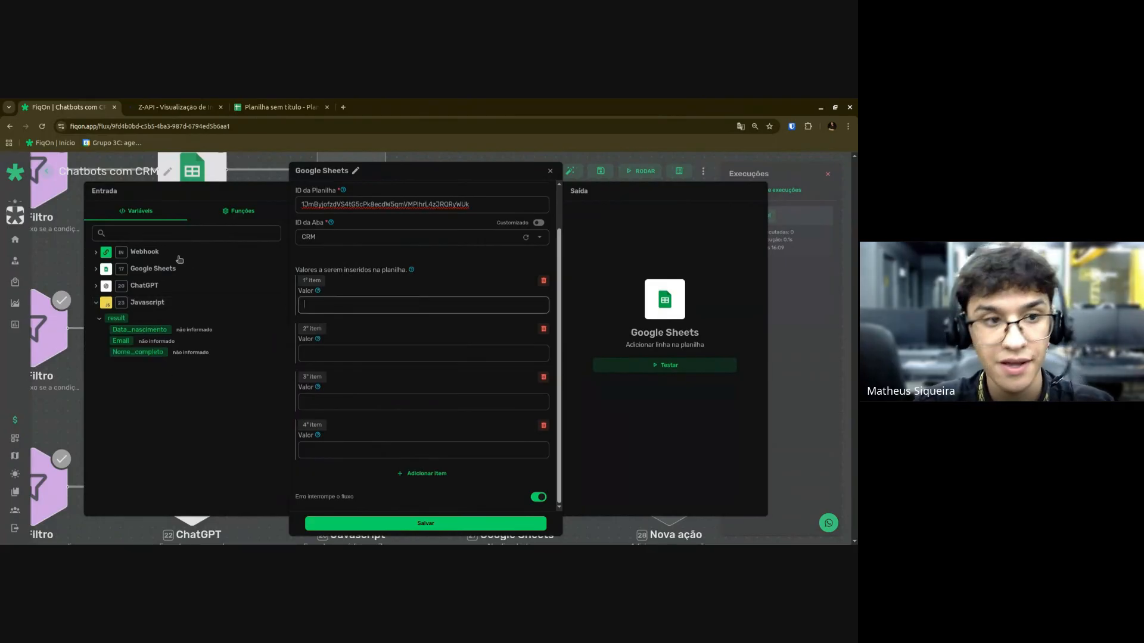
left_click(145, 250)
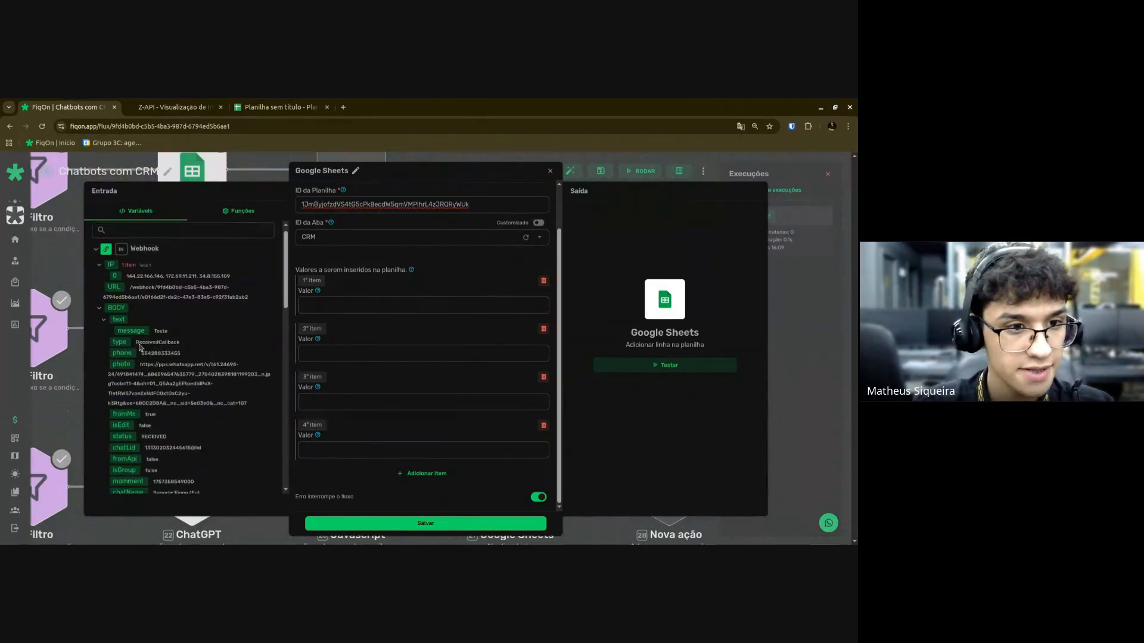
scroll(140, 347, "down", 2)
scroll(131, 274, "up", 2)
left_click_drag(121, 357, 374, 308)
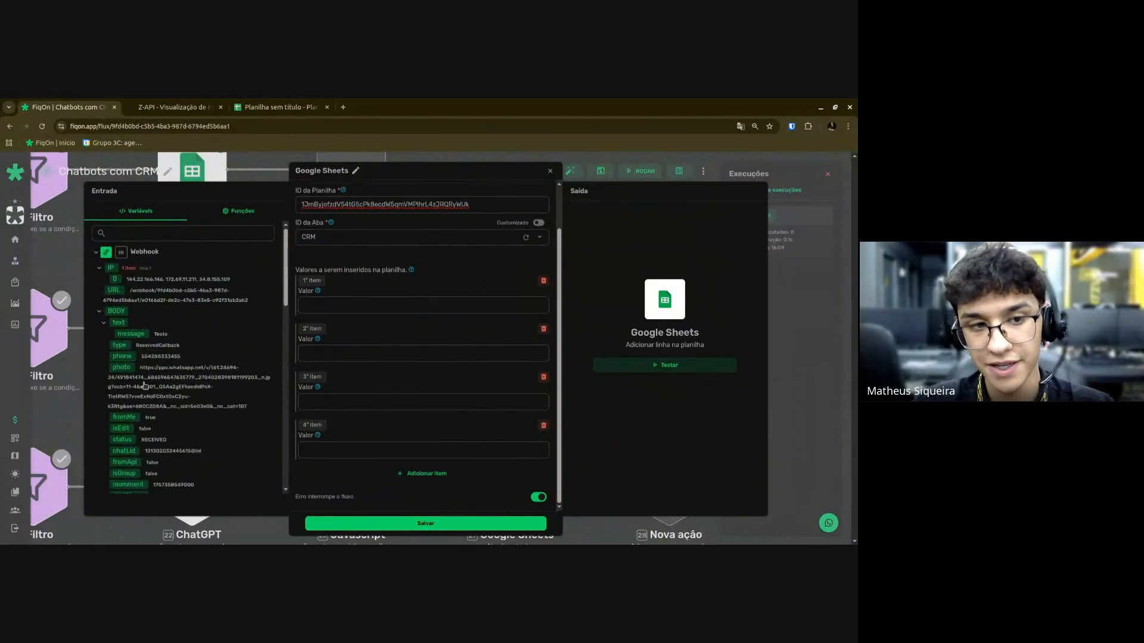
left_click_drag(122, 356, 358, 305)
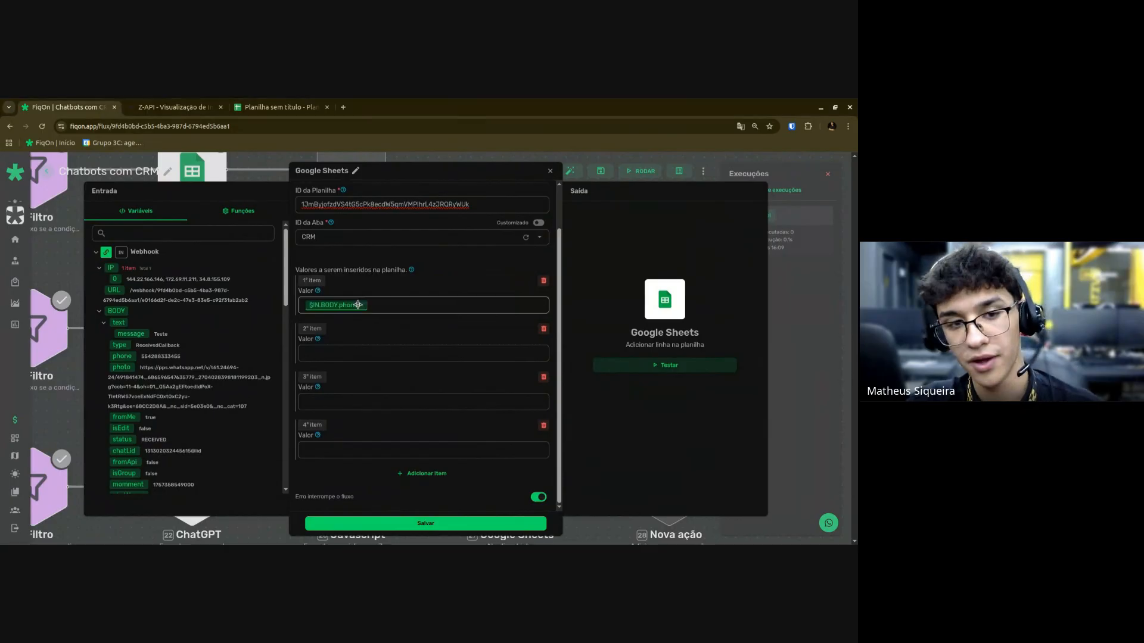
mouse_move(355, 305)
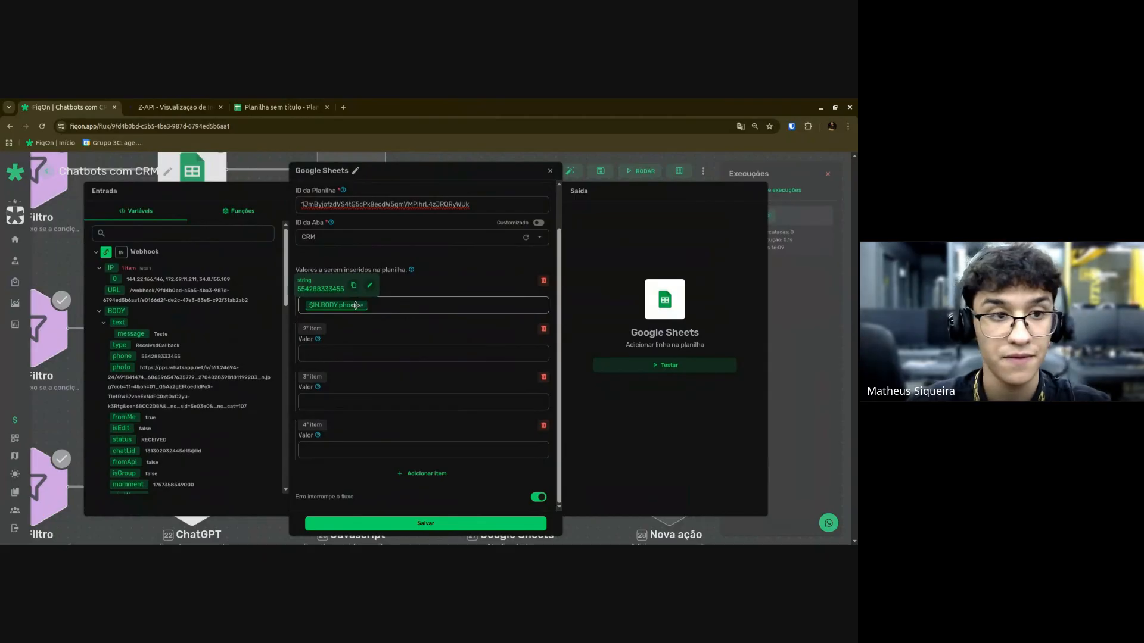
Map Nome_completo, Data_nascimento and Email into the remaining values and save the step.
left_click(134, 253)
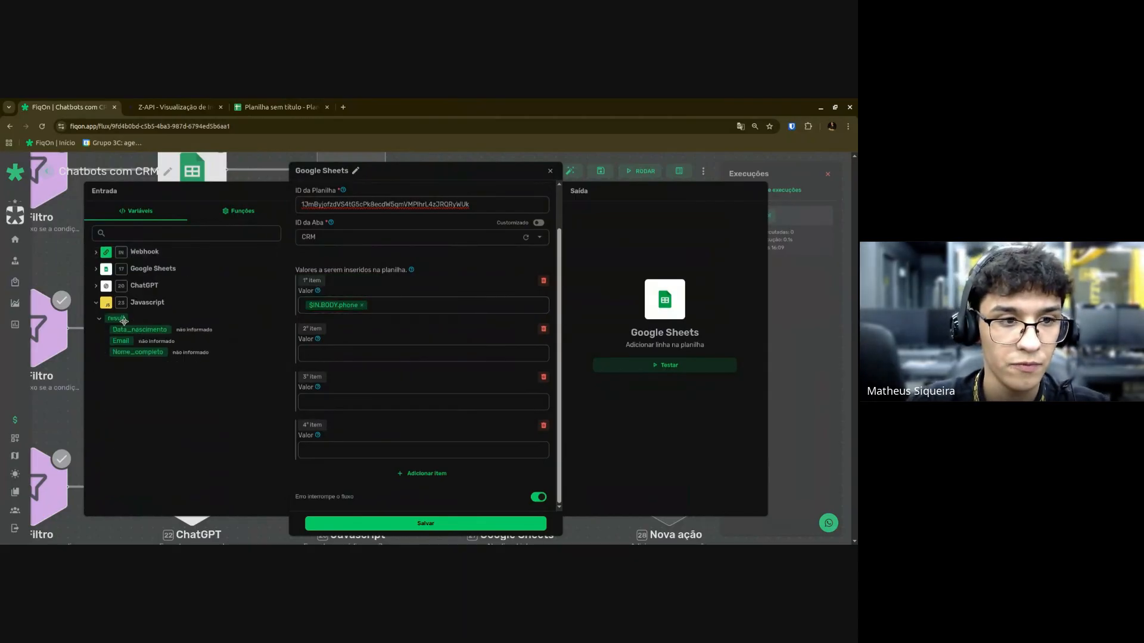
left_click(373, 350)
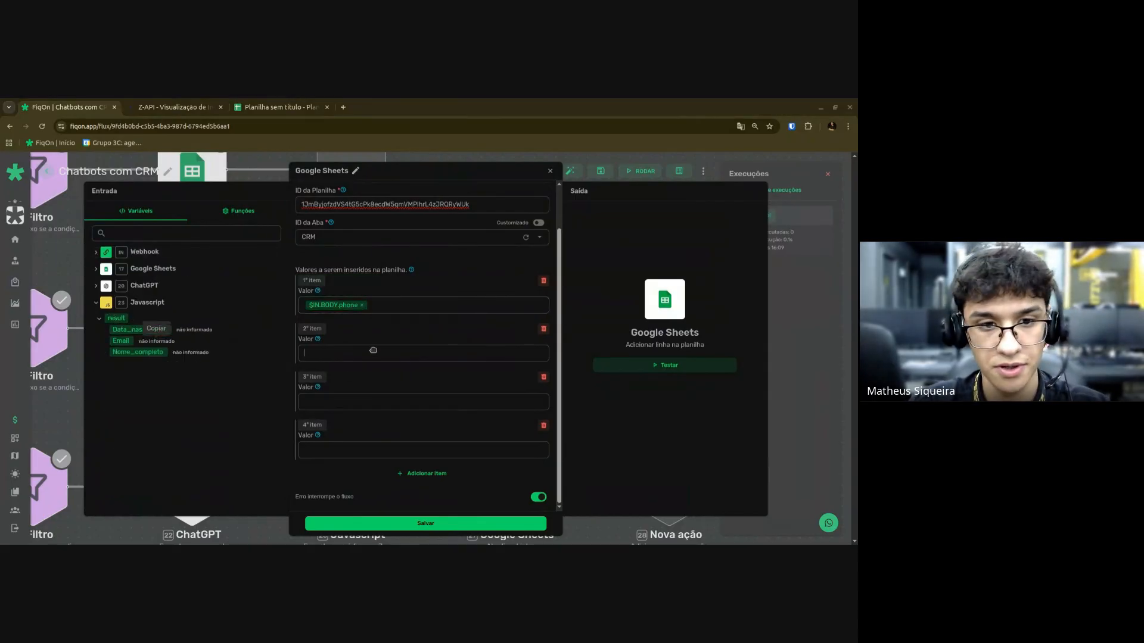
left_click(139, 329)
left_click(121, 341)
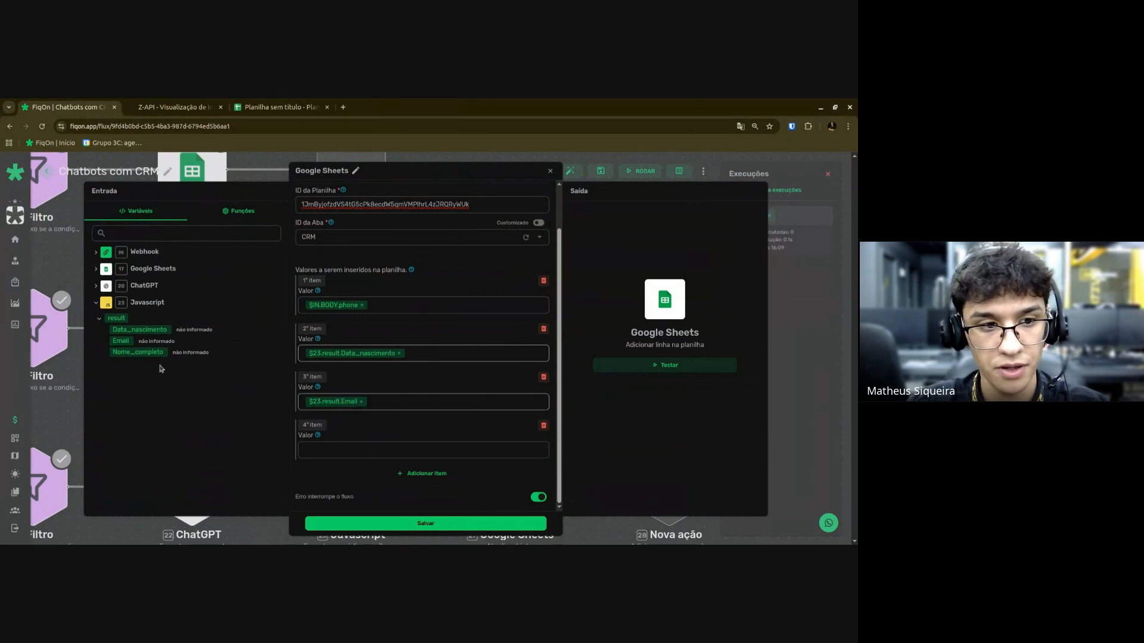
left_click(138, 352)
left_click(360, 448)
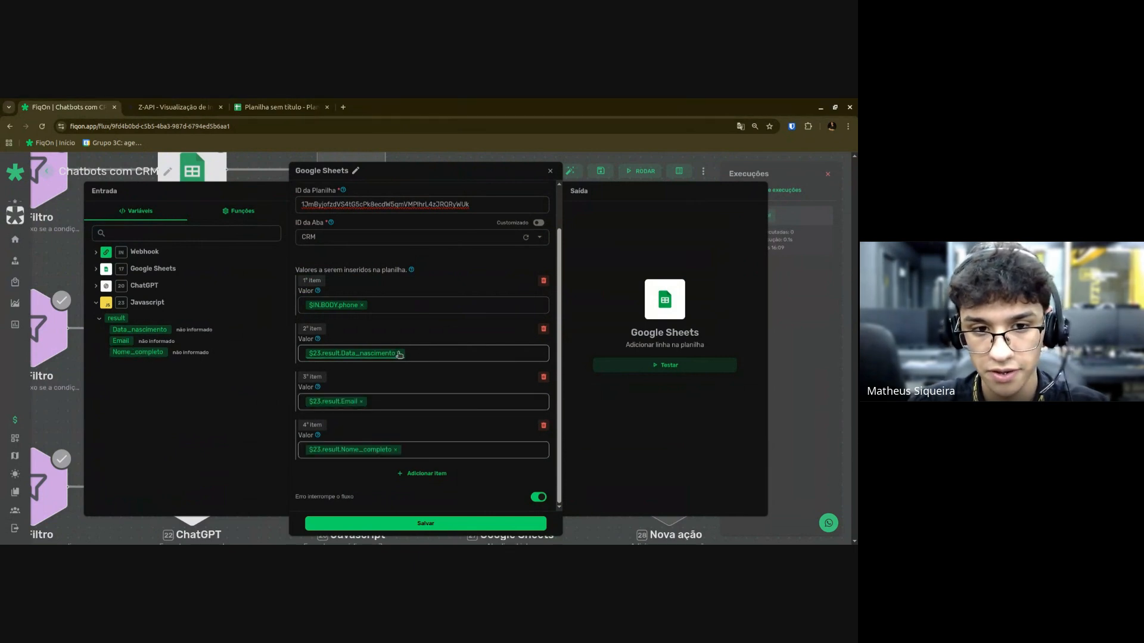
left_click(399, 353)
left_click(395, 450)
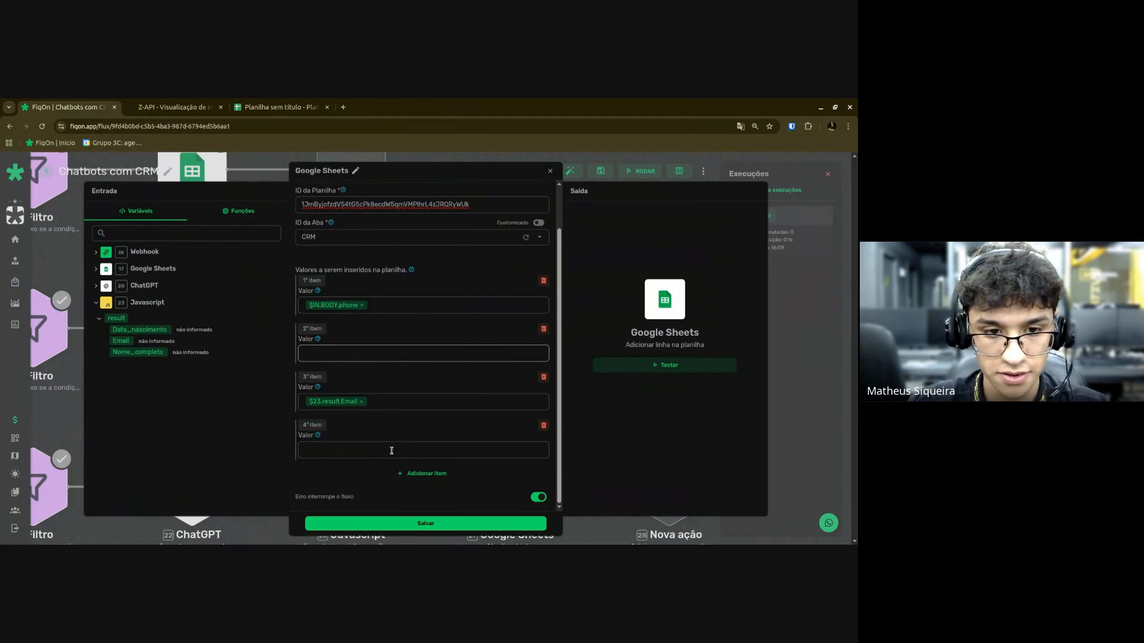
left_click(138, 351)
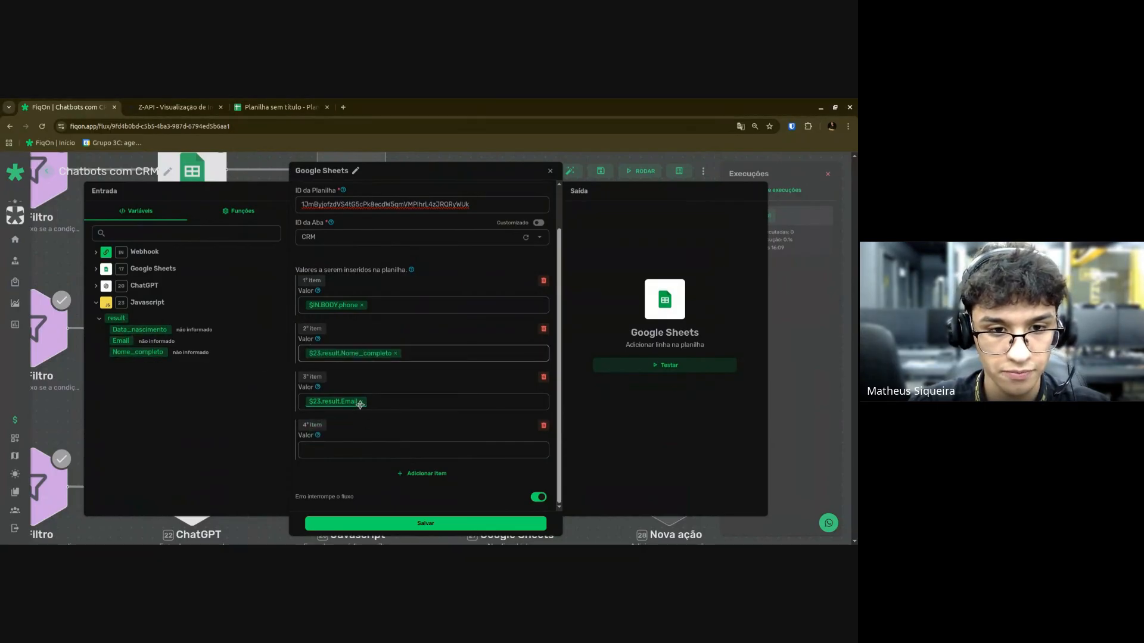
left_click(361, 403)
left_click_drag(141, 329, 374, 400)
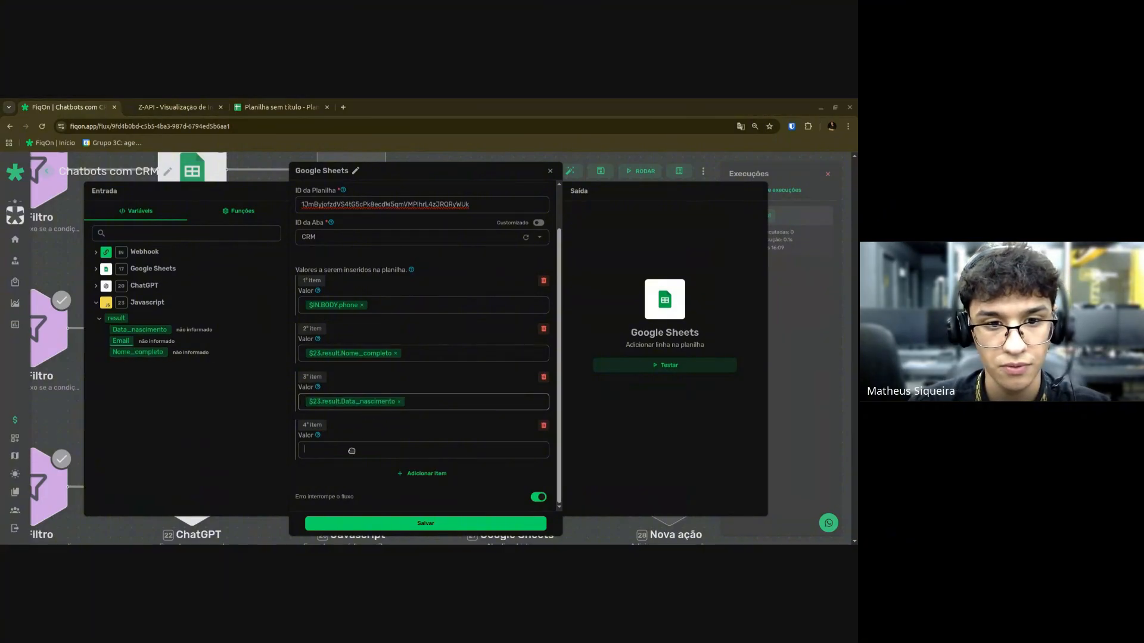
left_click_drag(154, 350, 320, 450)
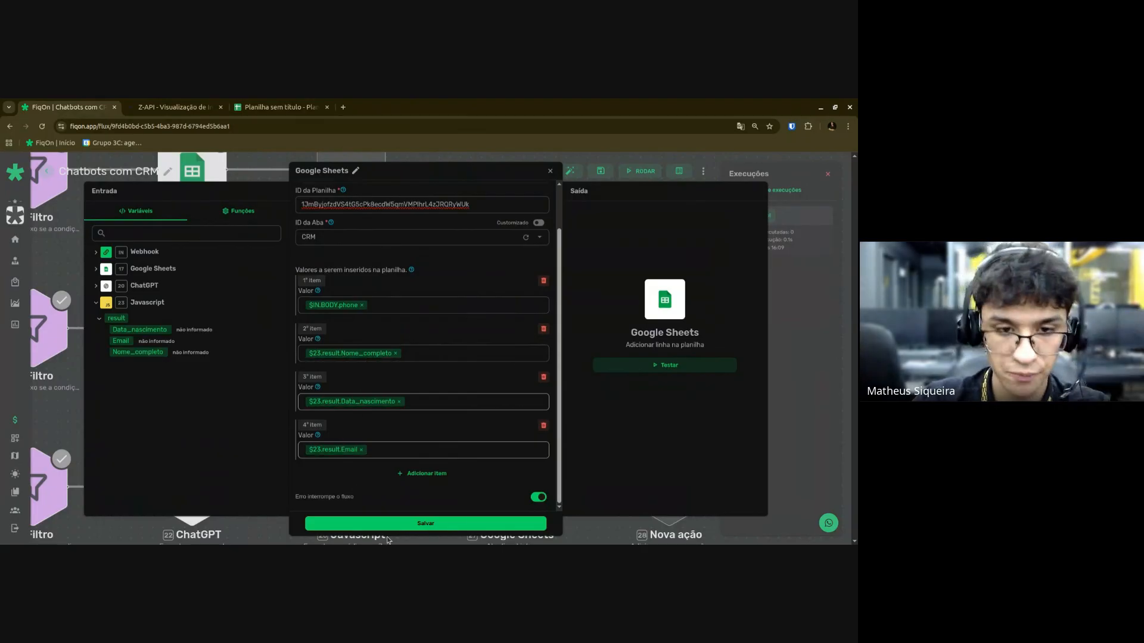
left_click(399, 523)
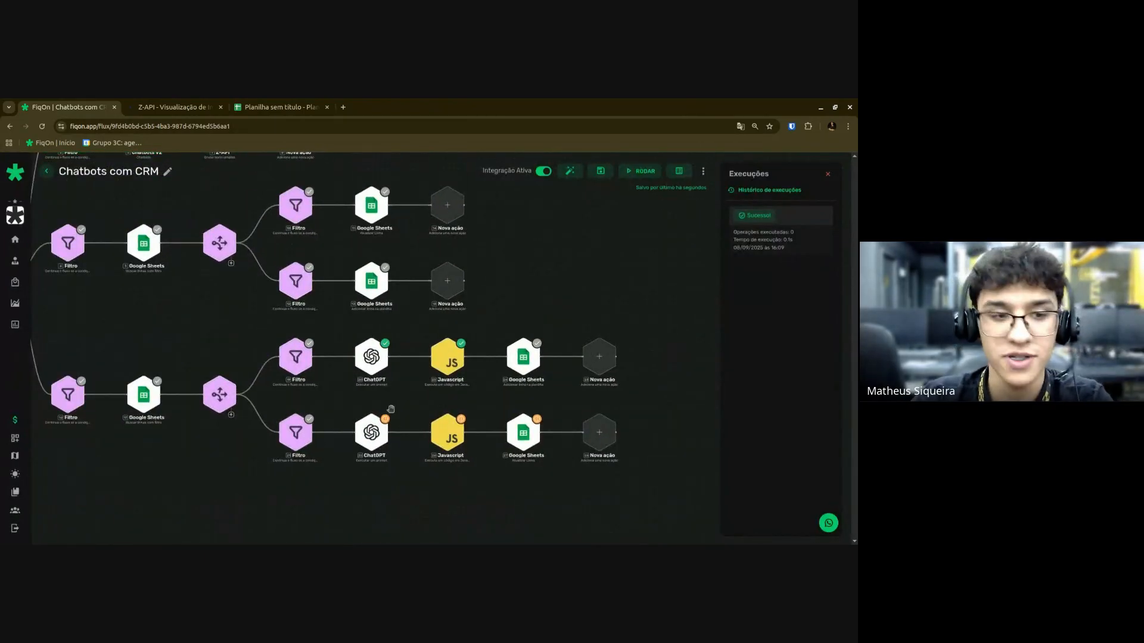
Copy the full prompt text from the first-branch ChatGPT step.
scroll(414, 405, "up", 3)
left_click_drag(467, 406, 423, 402)
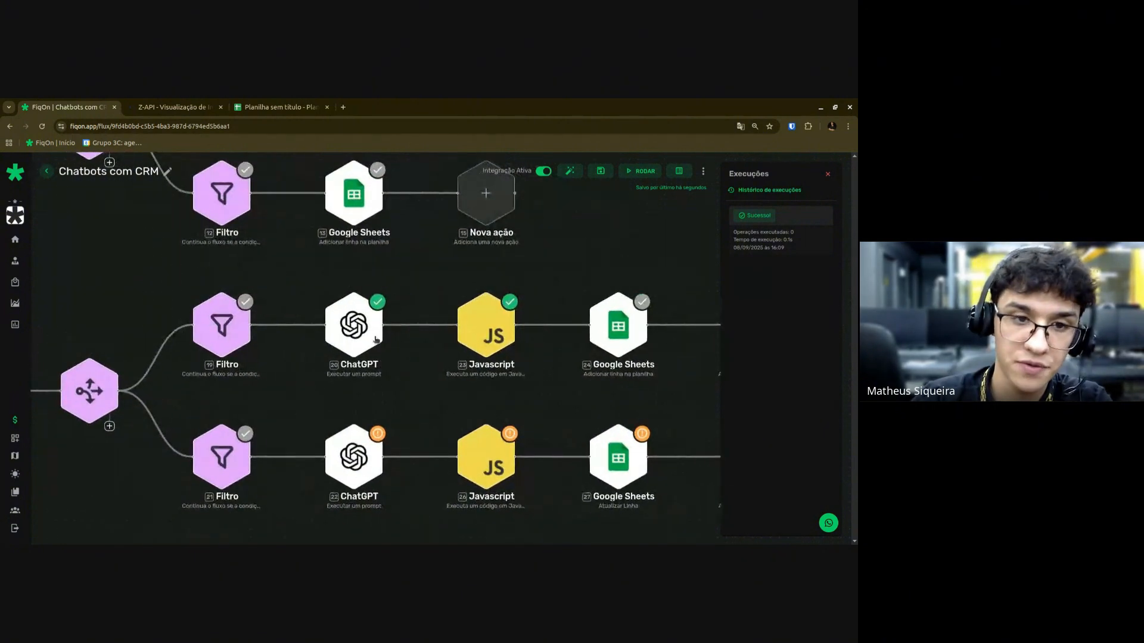
left_click(370, 330)
scroll(384, 391, "down", 2)
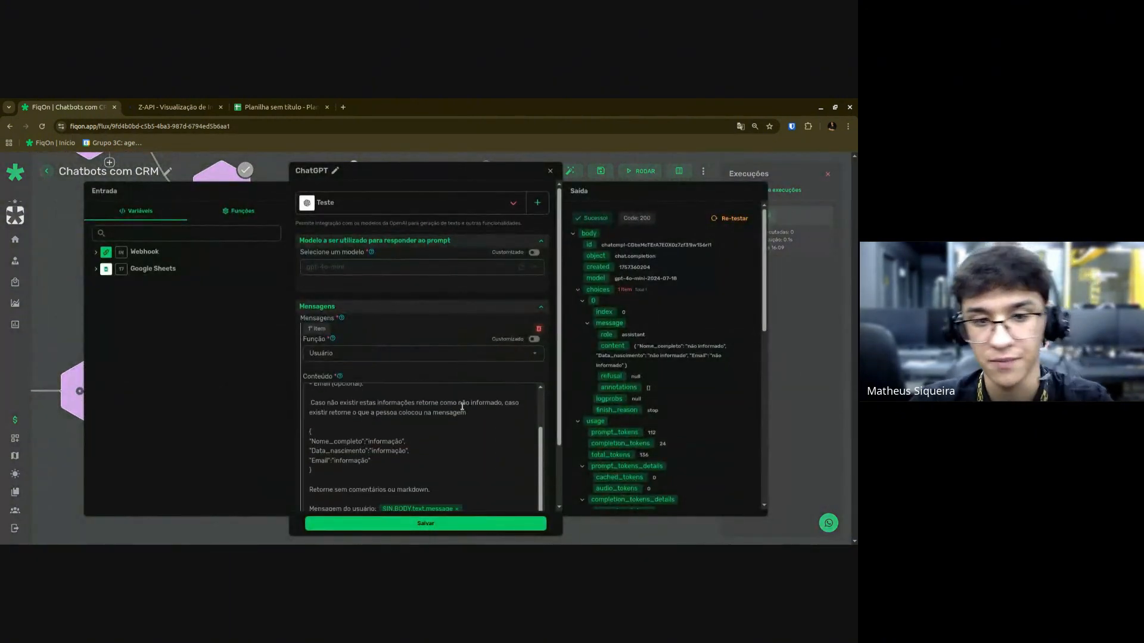
left_click(463, 406)
key("ctrl+a")
key("Escape")
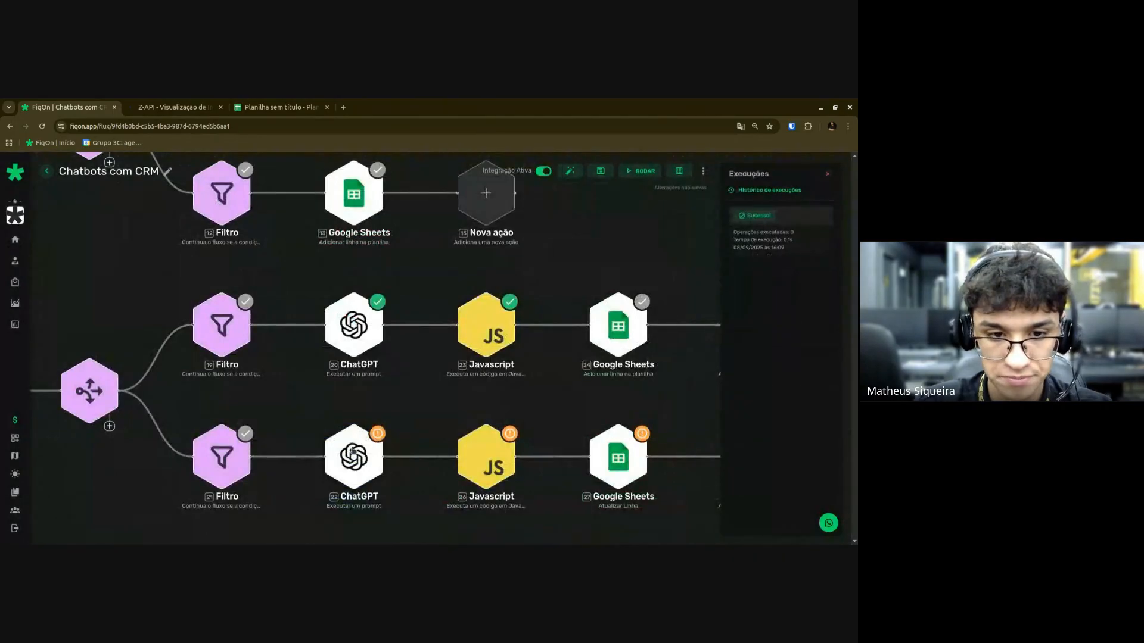
Give the second-branch ChatGPT step the Teste connection and the gpt-4o-mini model.
left_click(353, 452)
left_click(361, 202)
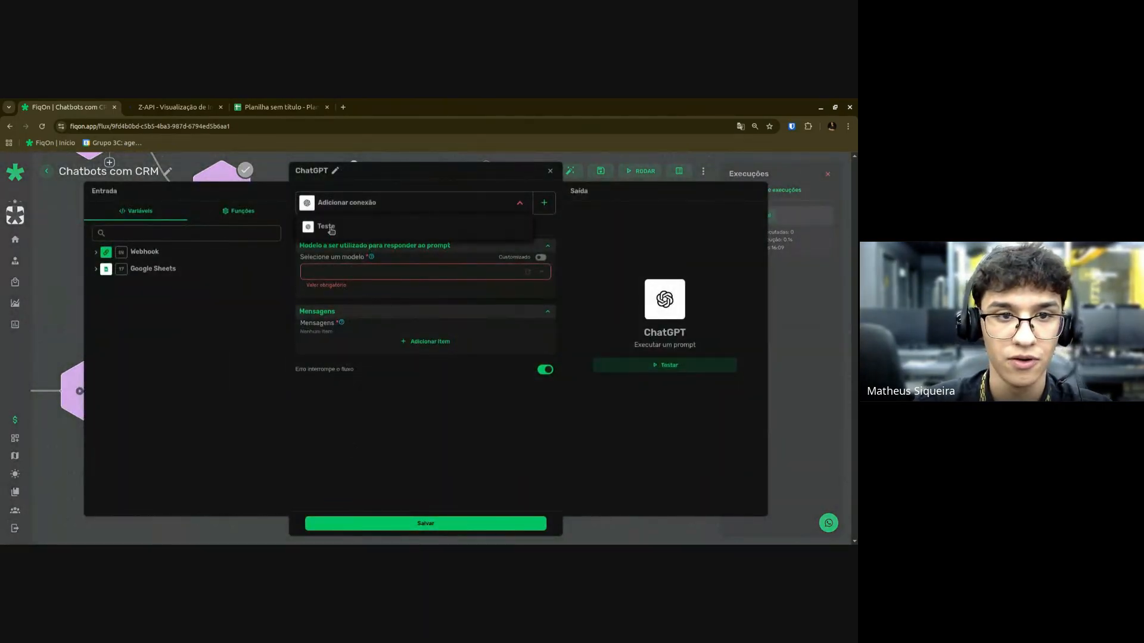
left_click(325, 224)
left_click(342, 267)
type("4o-mini")
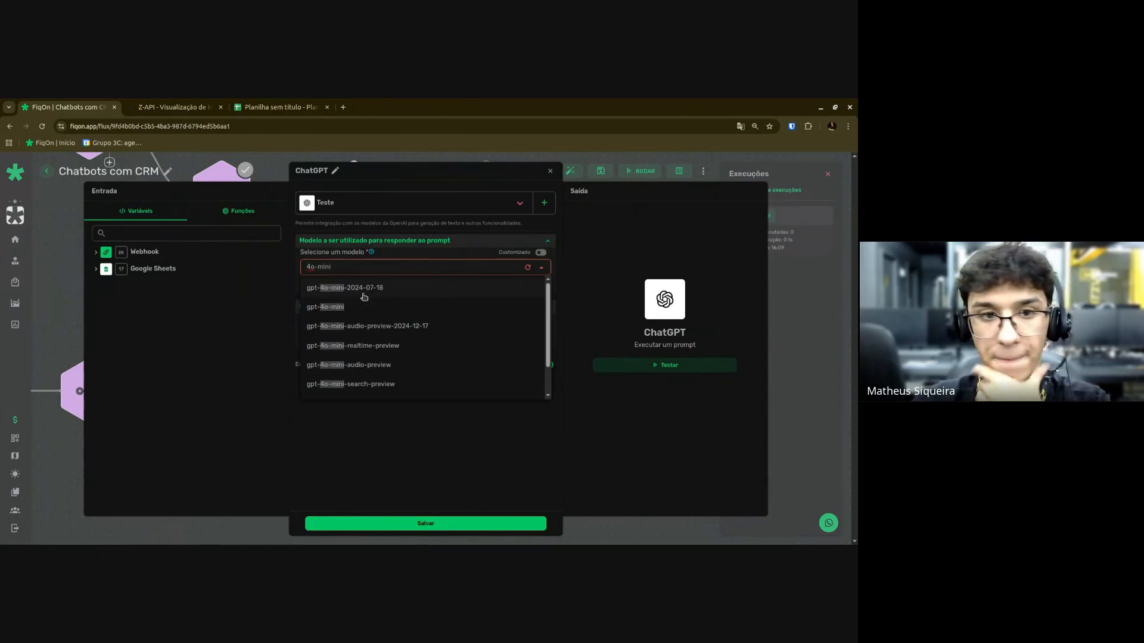
left_click(358, 306)
Add a Usuário message containing the copied prompt, then close the step settings.
left_click(424, 335)
left_click(367, 355)
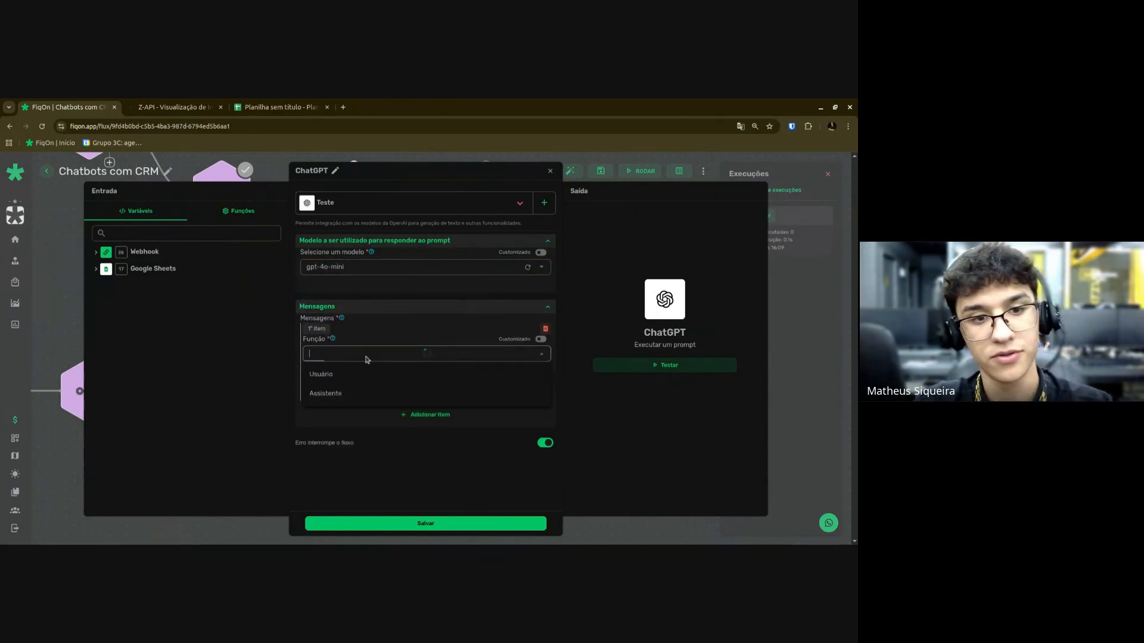
left_click(337, 376)
left_click(337, 387)
key("ctrl+v")
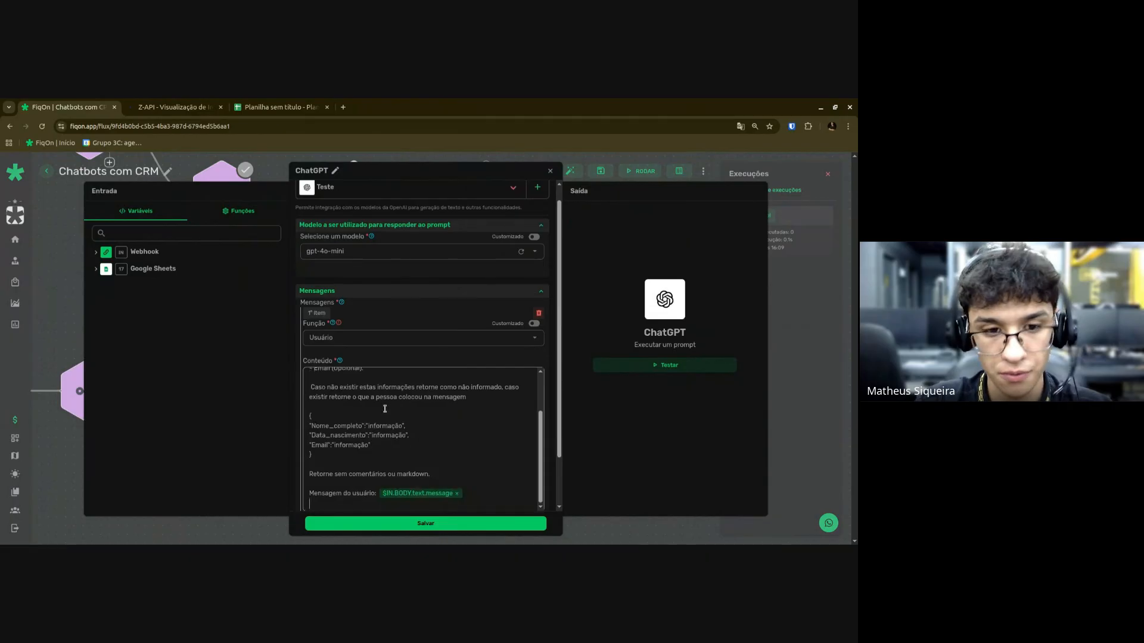
scroll(415, 458, "up", 2)
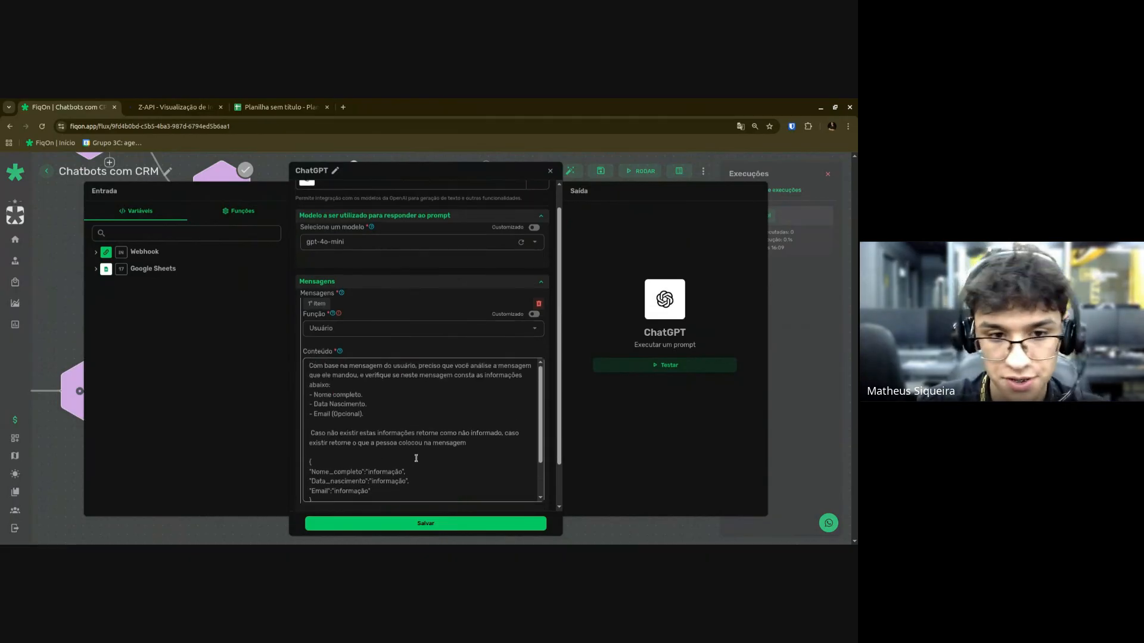
scroll(416, 459, "down", 2)
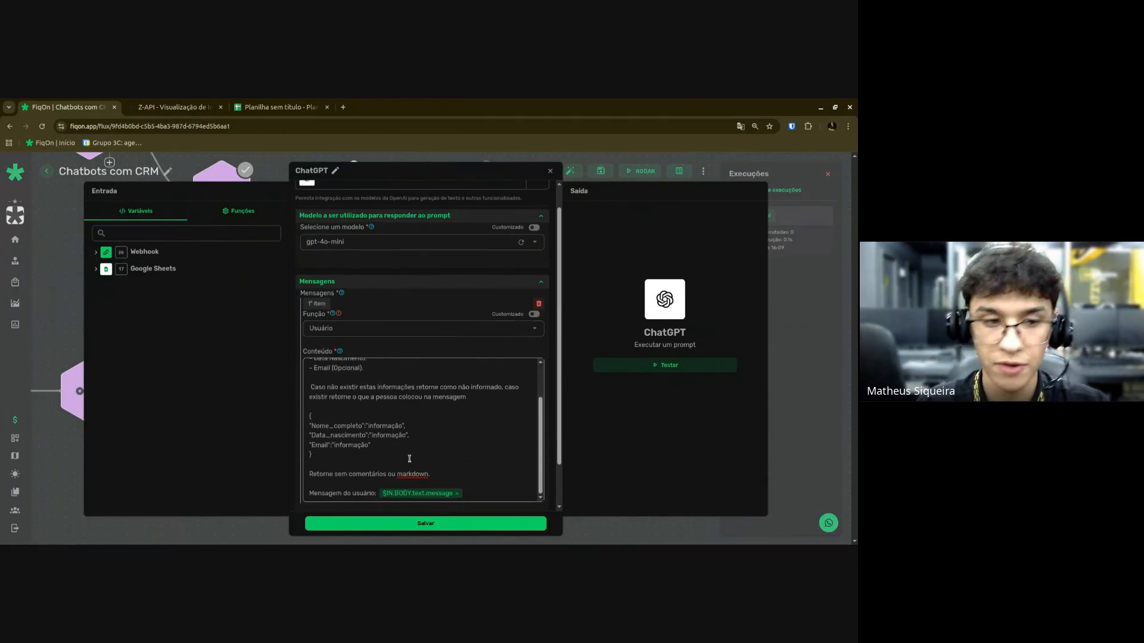
key("Escape")
scroll(459, 486, "down", 4)
left_click_drag(492, 500, 471, 472)
scroll(476, 466, "up", 3)
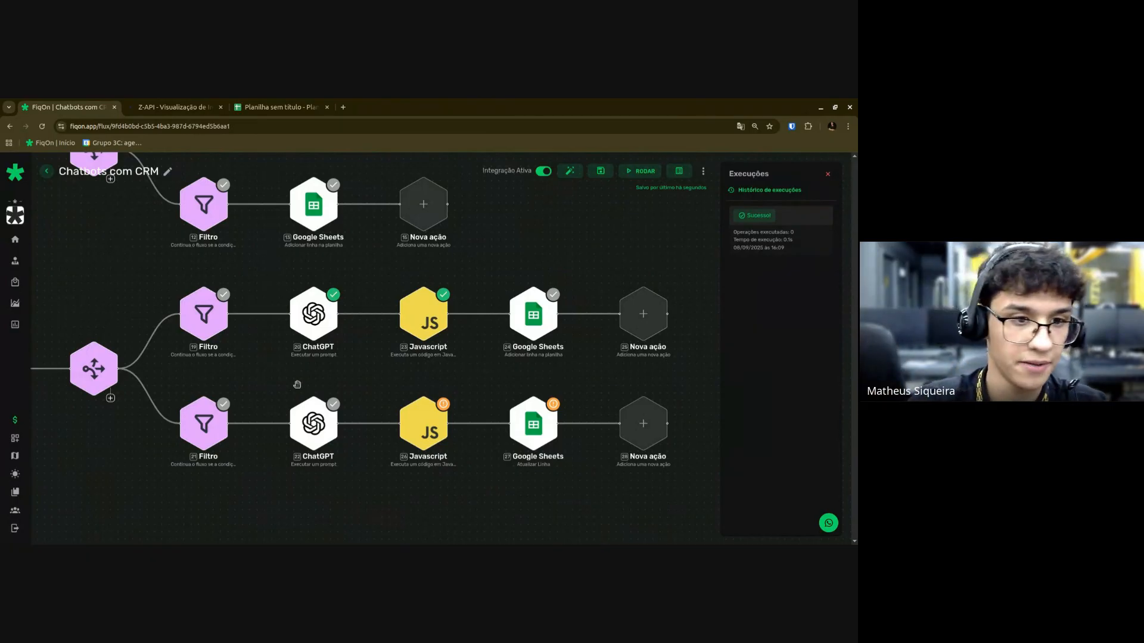
Reopen the second-branch ChatGPT step and scroll through its Usuário message prompt.
left_click(312, 431)
scroll(378, 429, "down", 2)
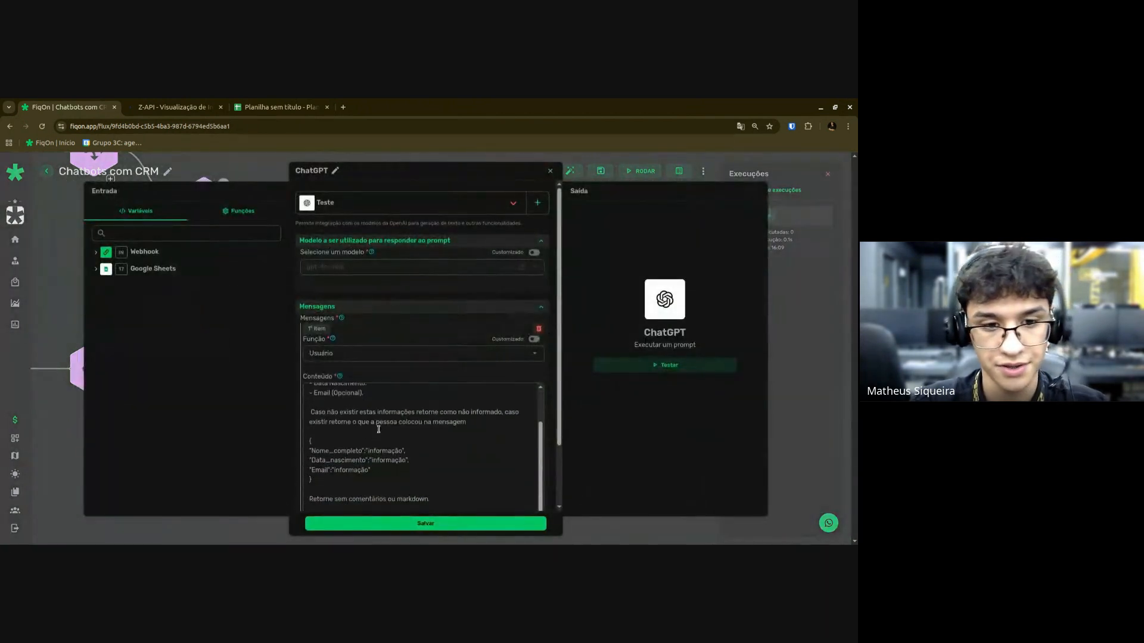
scroll(456, 481, "down", 2)
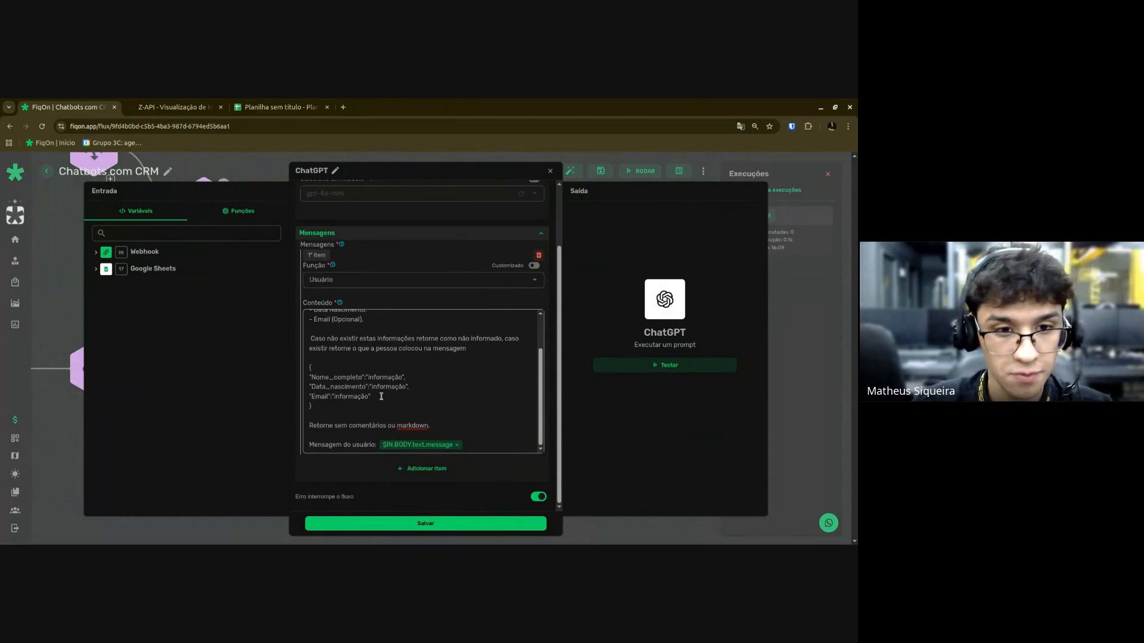
scroll(364, 382, "up", 2)
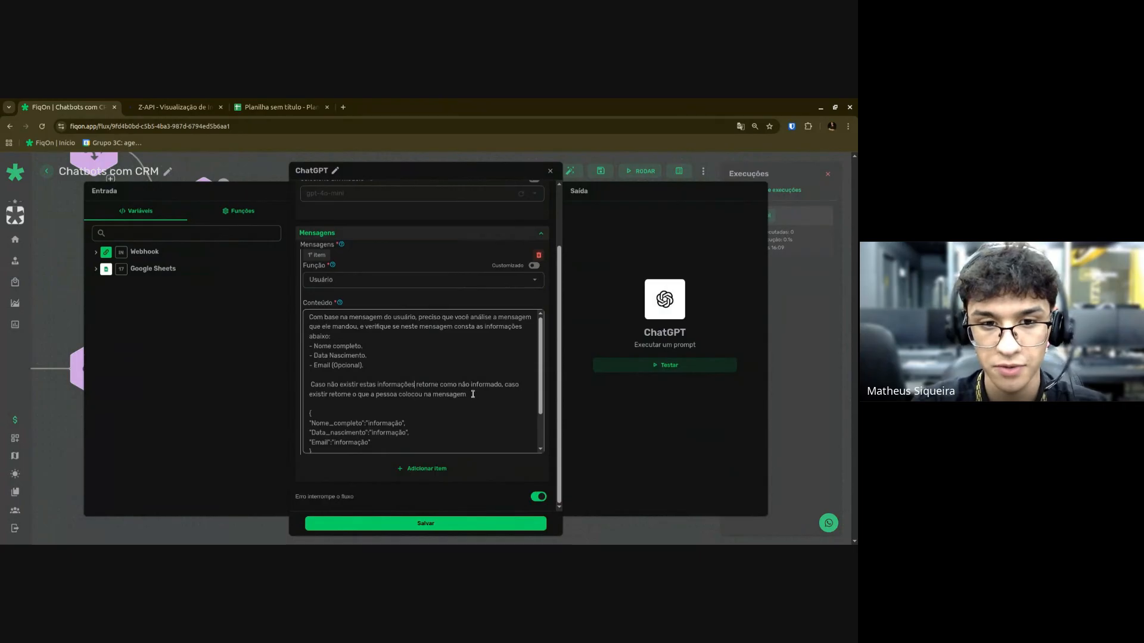
Replace the fallback paragraph: check the spreadsheet values, return them if present, otherwise 'não informado'.
key("shift+Down")
key("shift+Down")
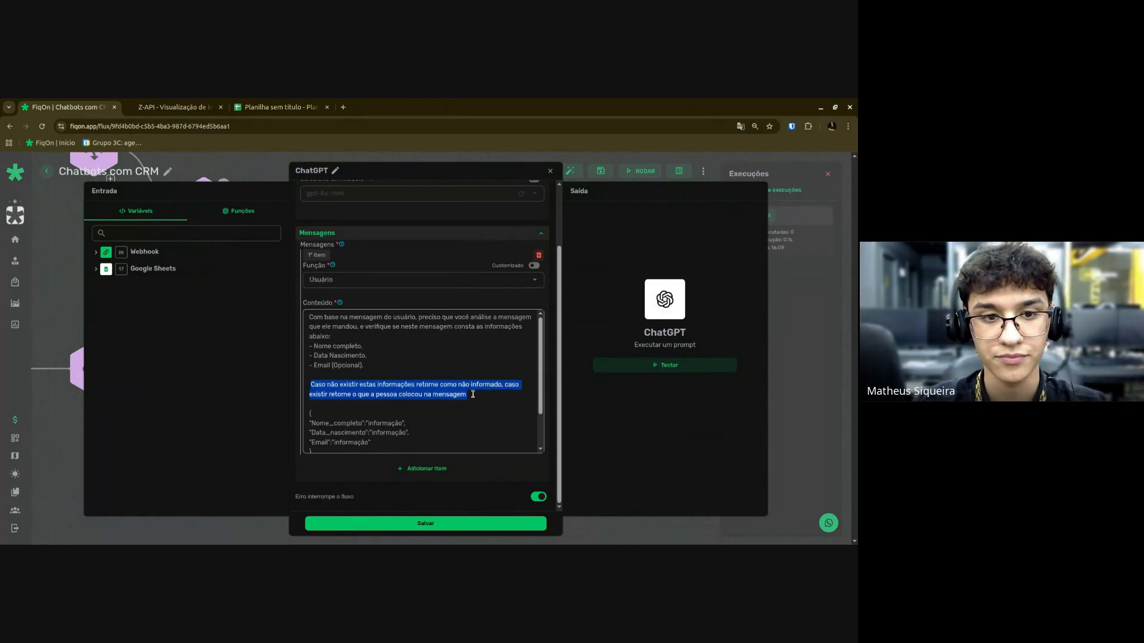
key("BackSpace")
type("Caso não existir procure")
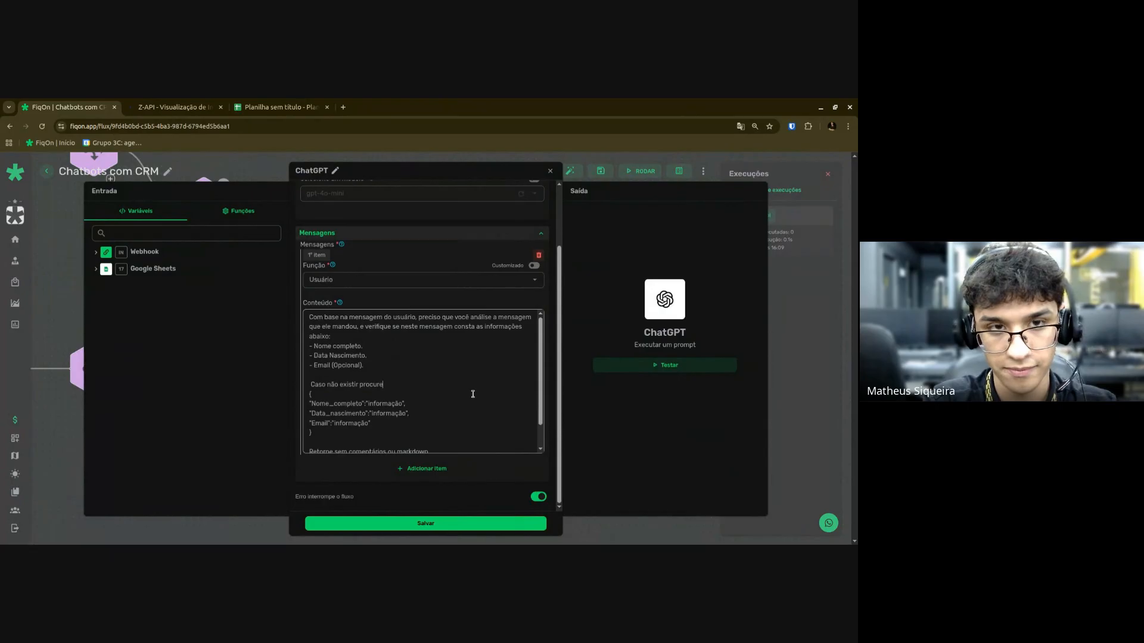
type("os valores")
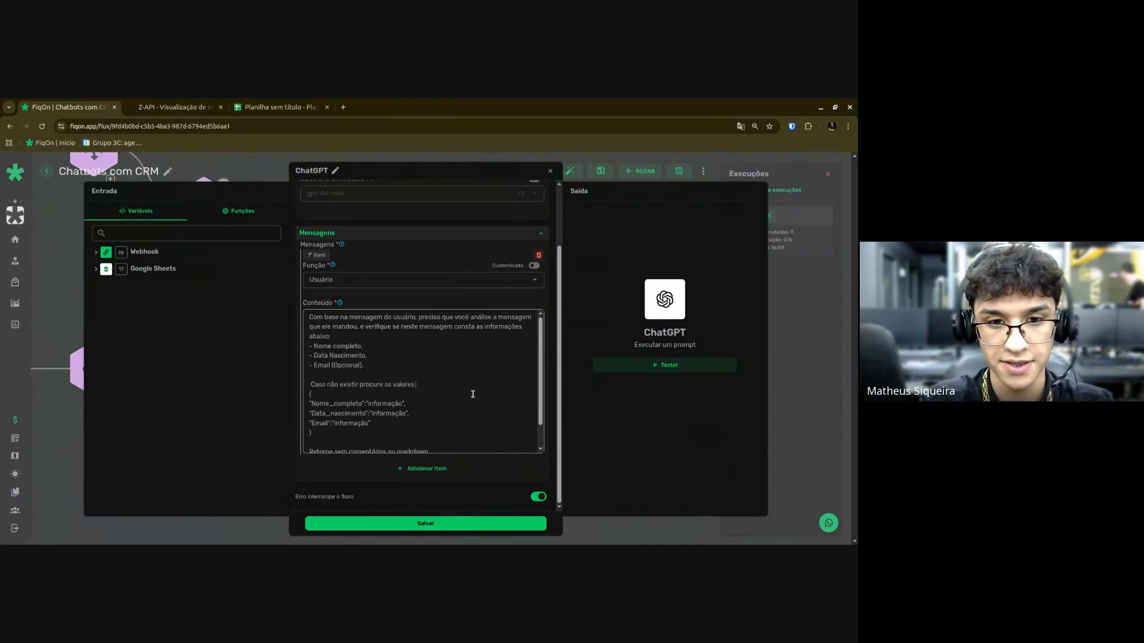
type(" recebidos da planilha para verifica se")
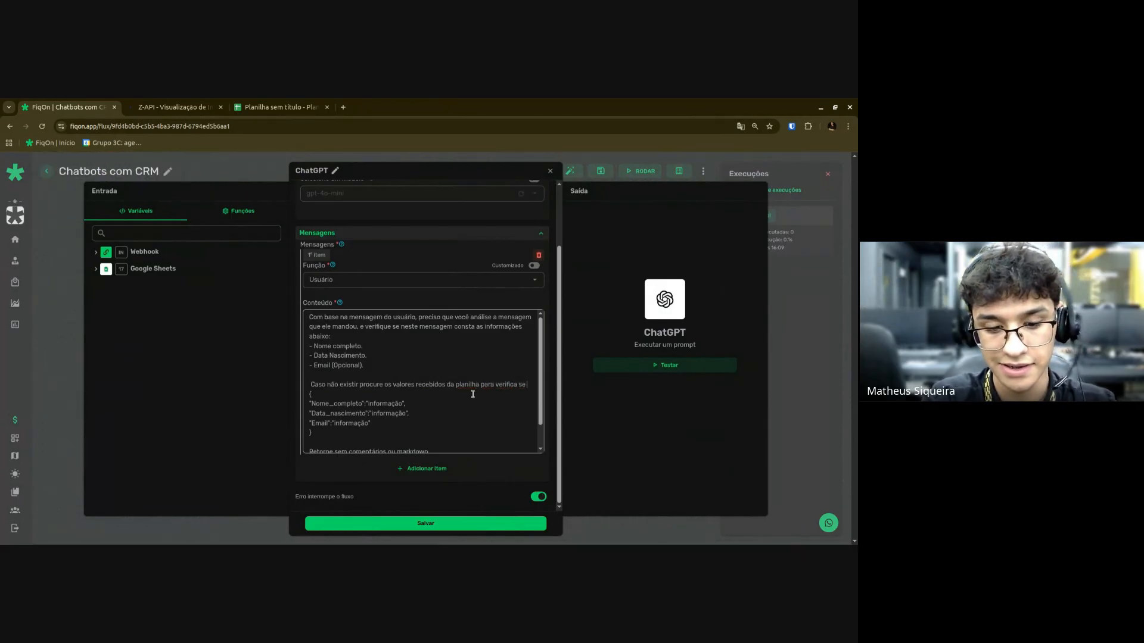
type("conta")
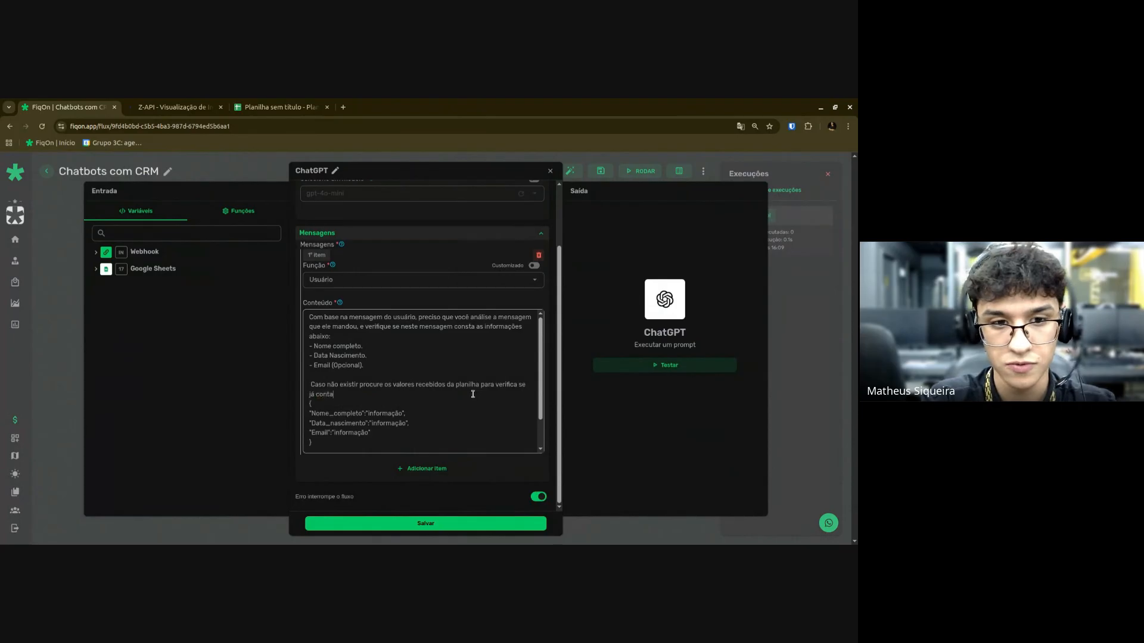
key("BackSpace")
key("BackSpace")
type("s")
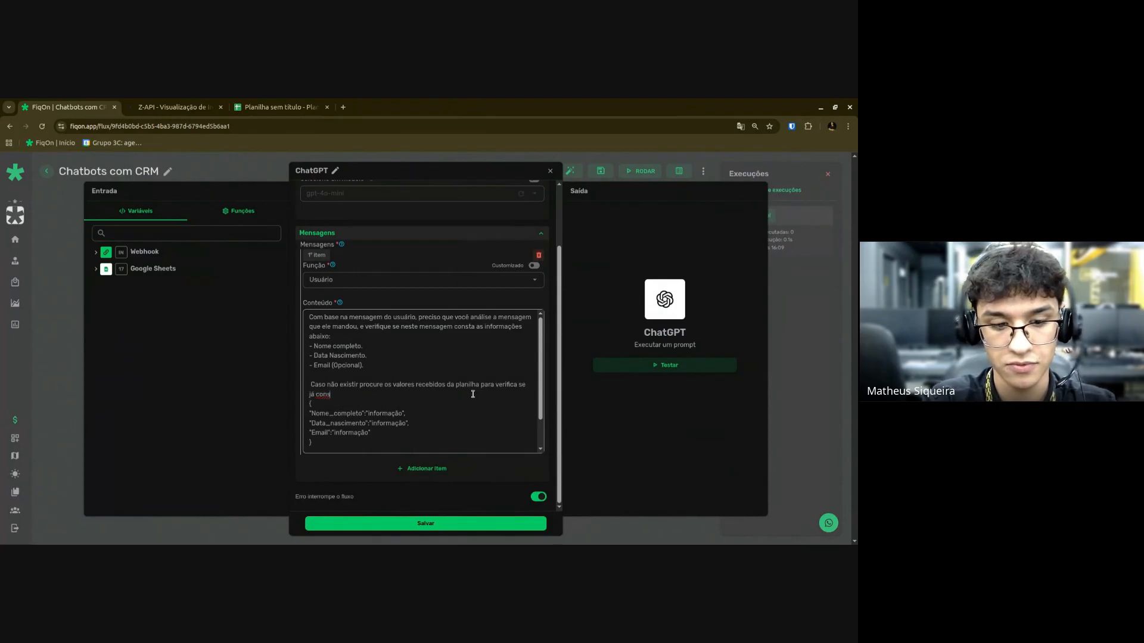
type("ta está informa")
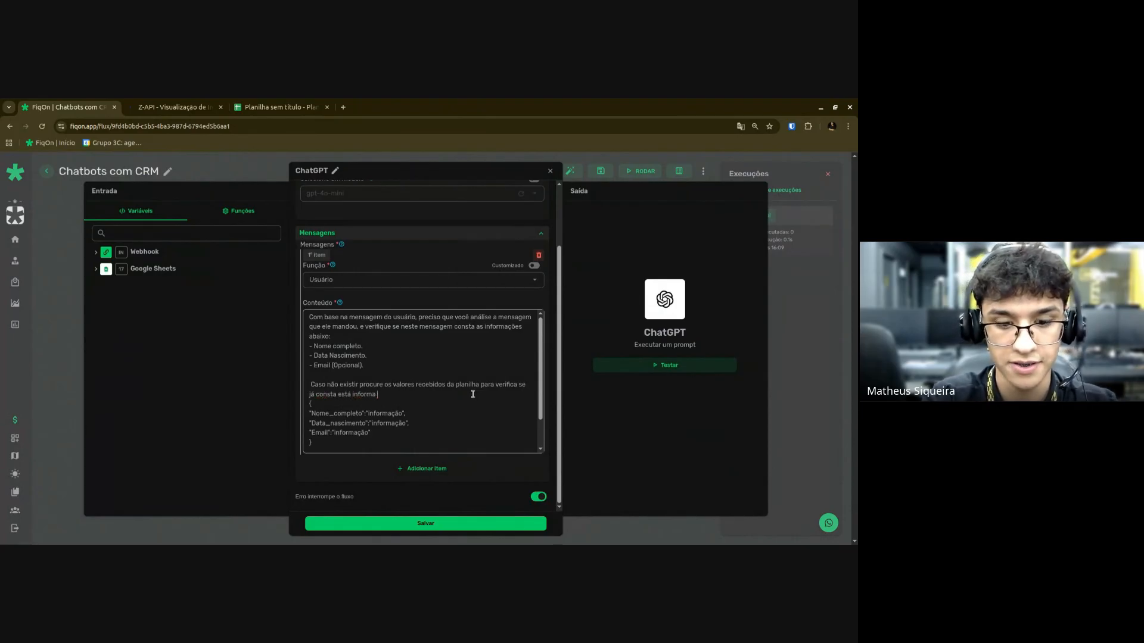
type("ção, caso")
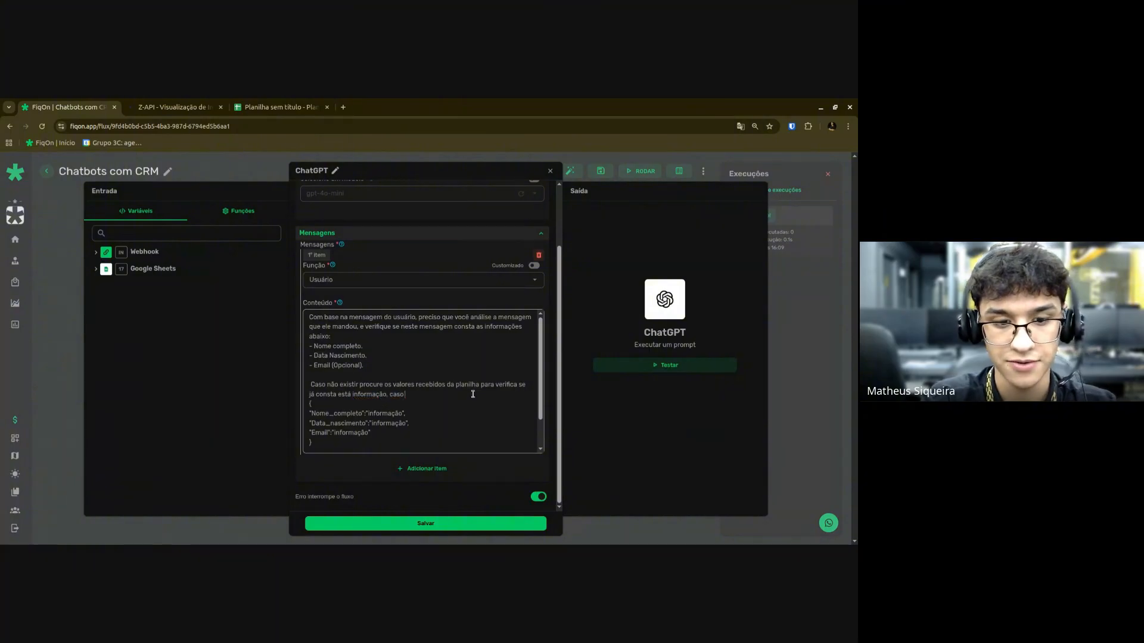
type(" já conter apenas")
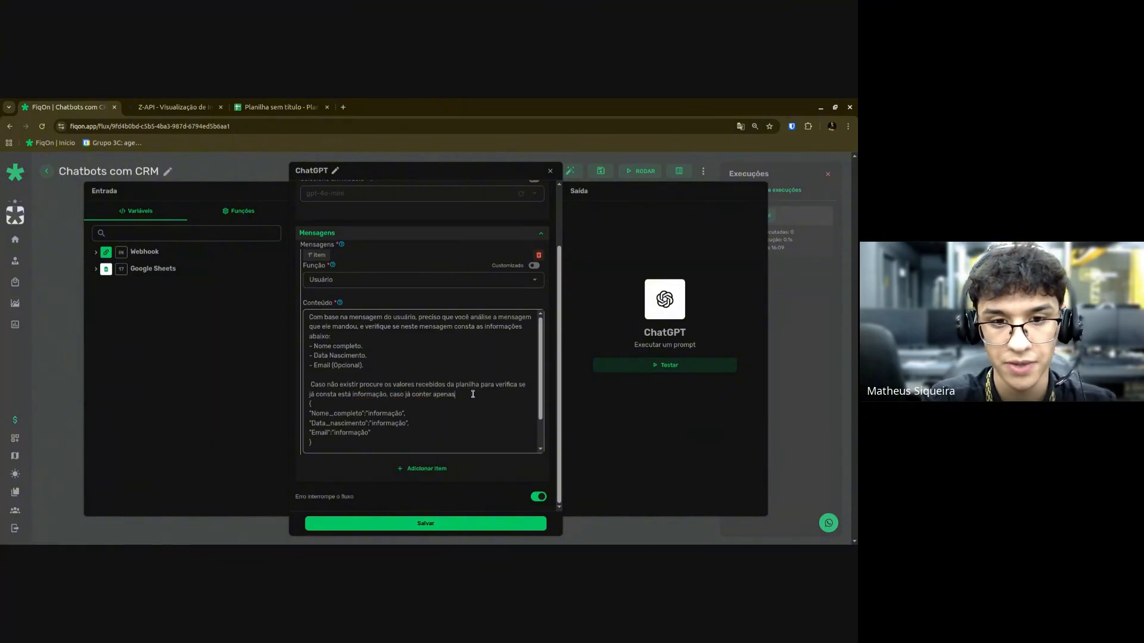
type(" retorne, cas")
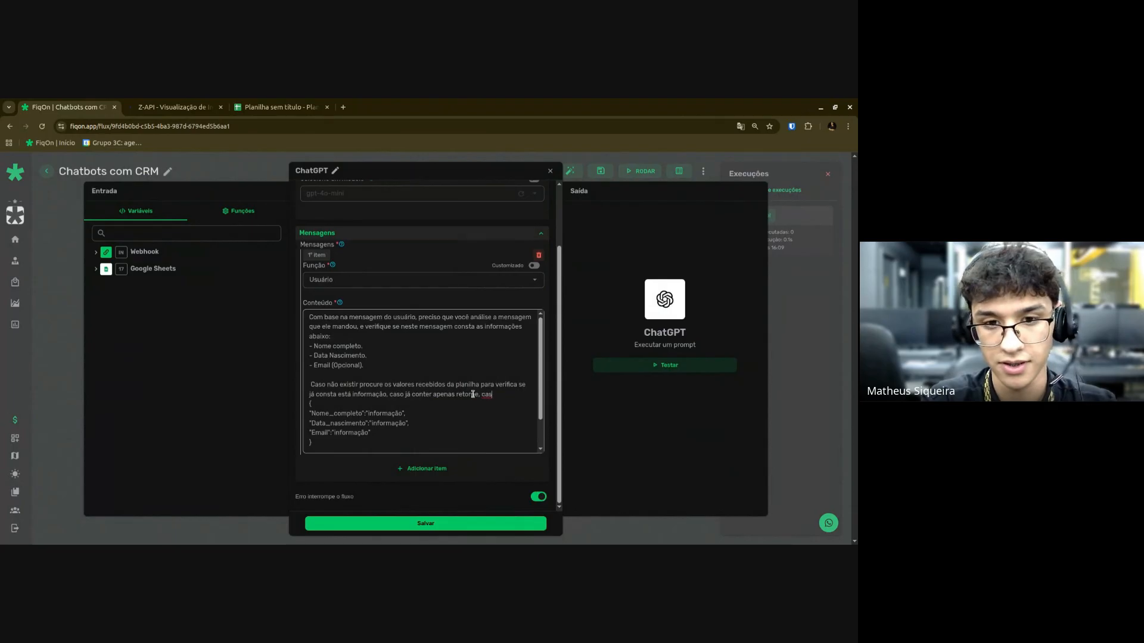
type("o não cont")
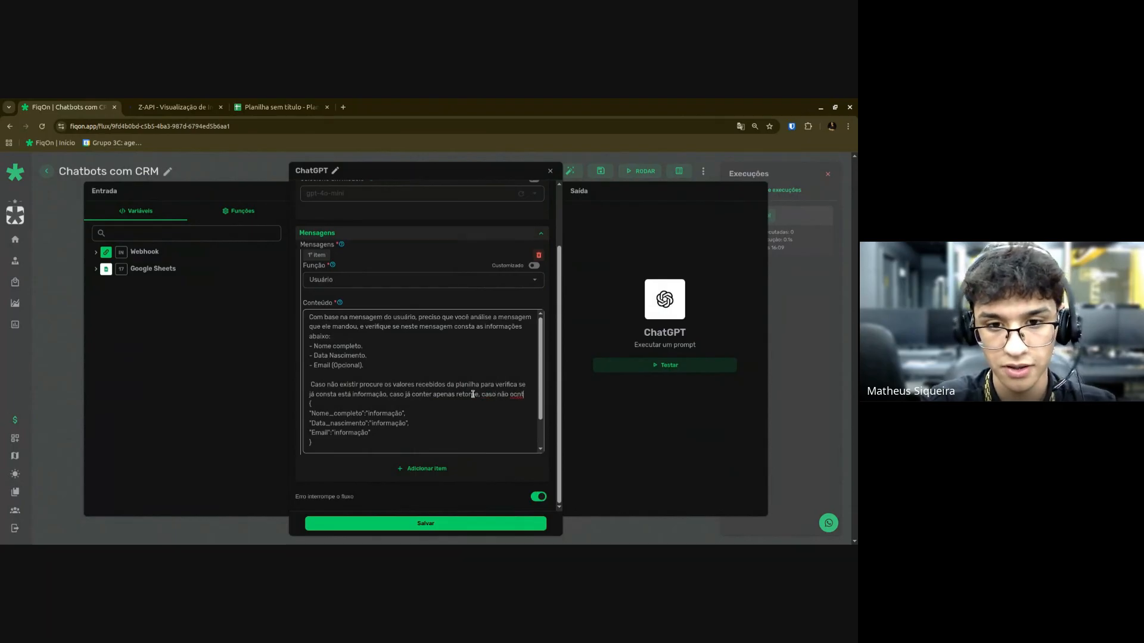
type("er r")
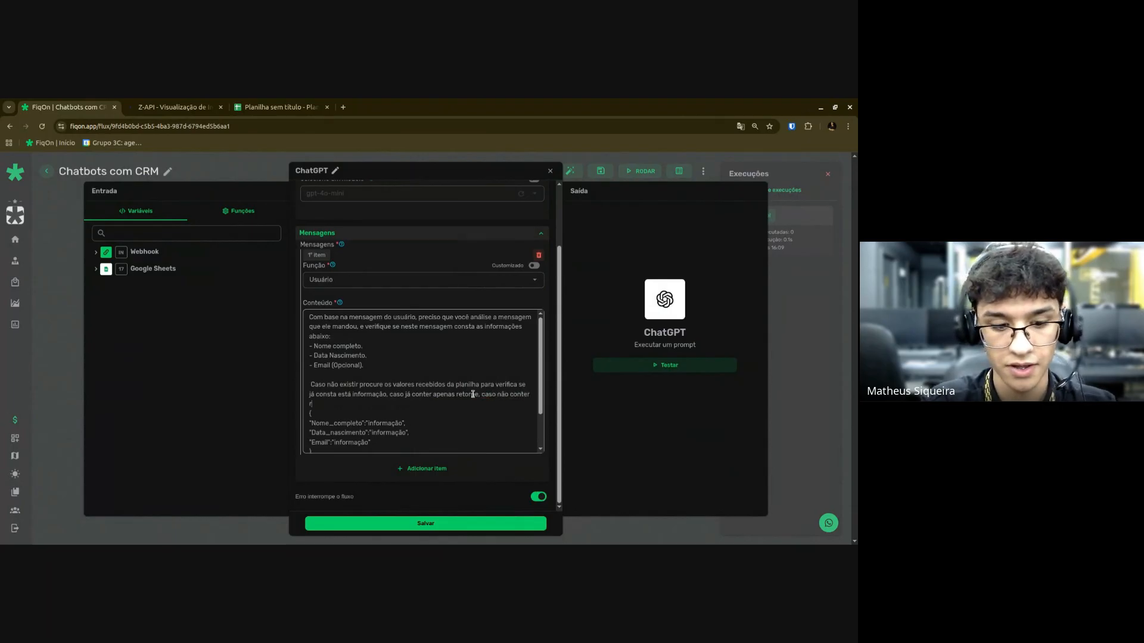
type("etorne não informado")
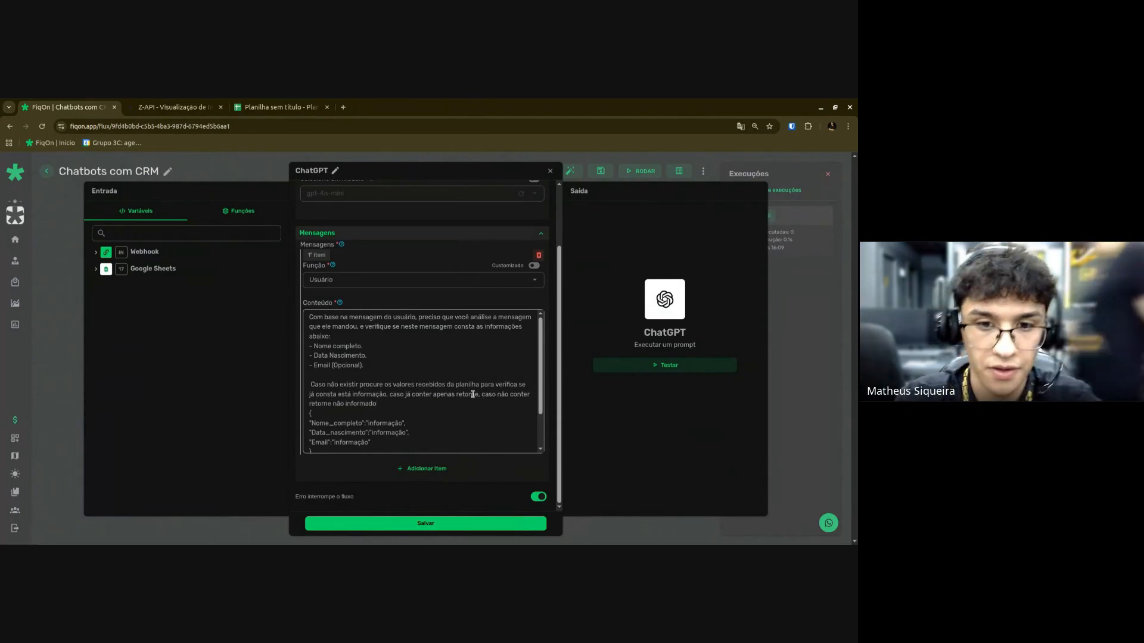
left_click(518, 388)
type("r")
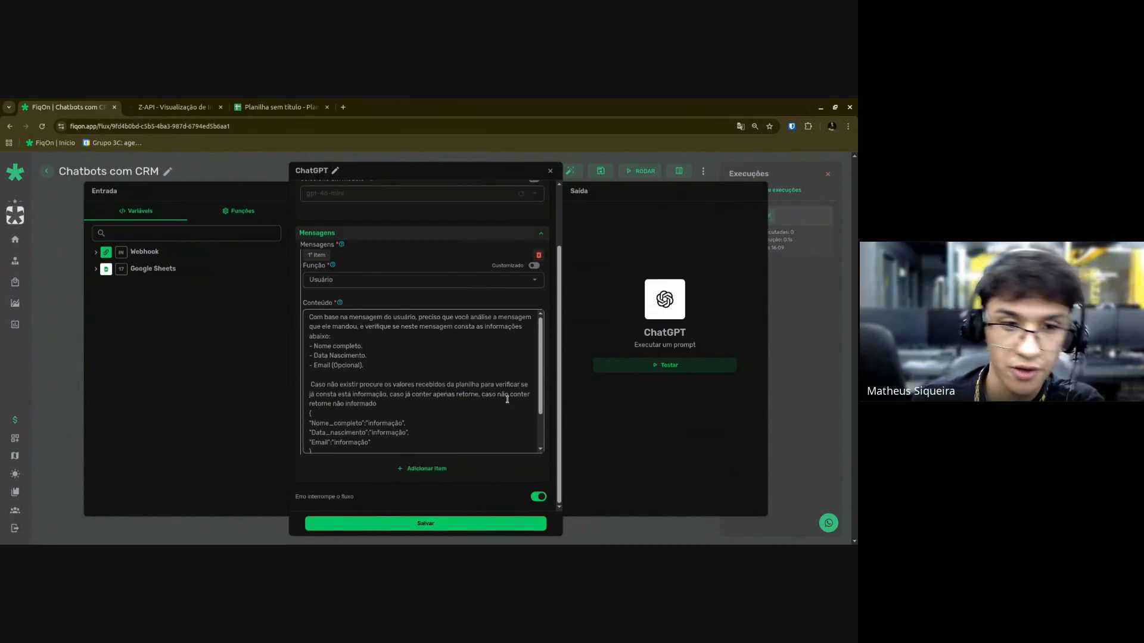
Insert a blank line between that instruction and the JSON template.
scroll(394, 383, "down", 2)
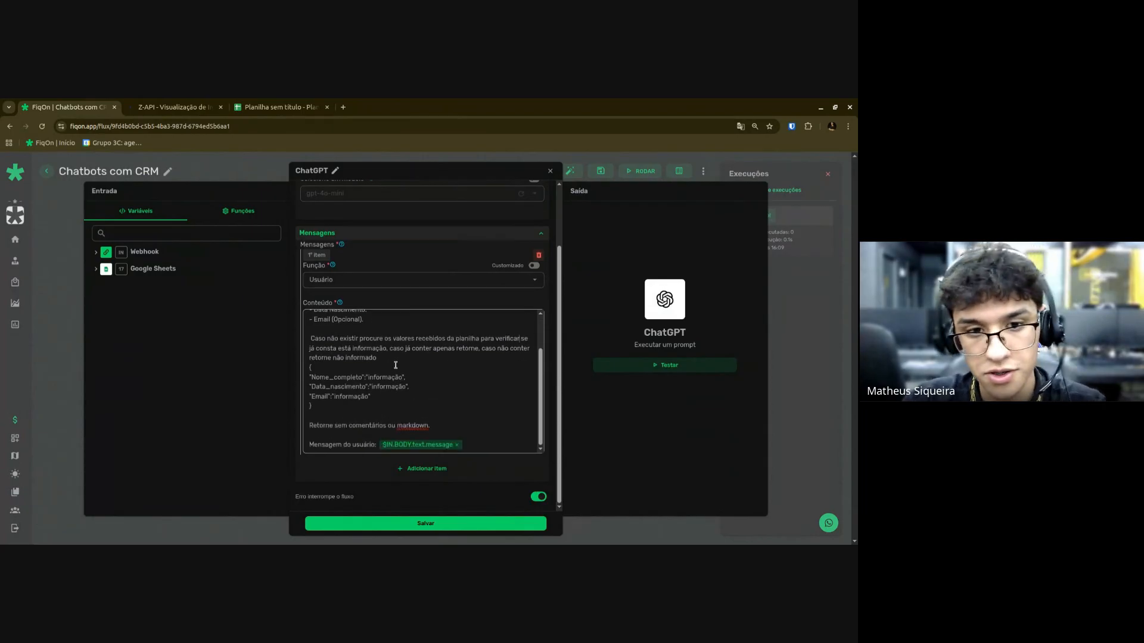
key("Return")
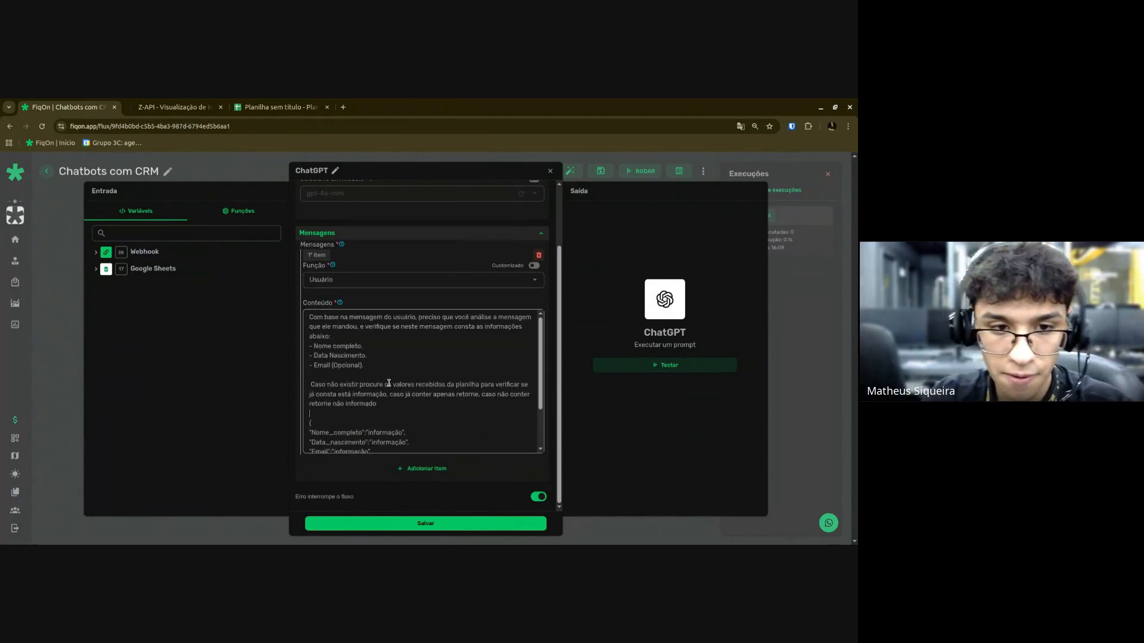
scroll(405, 382, "down", 3)
scroll(414, 386, "down", 1)
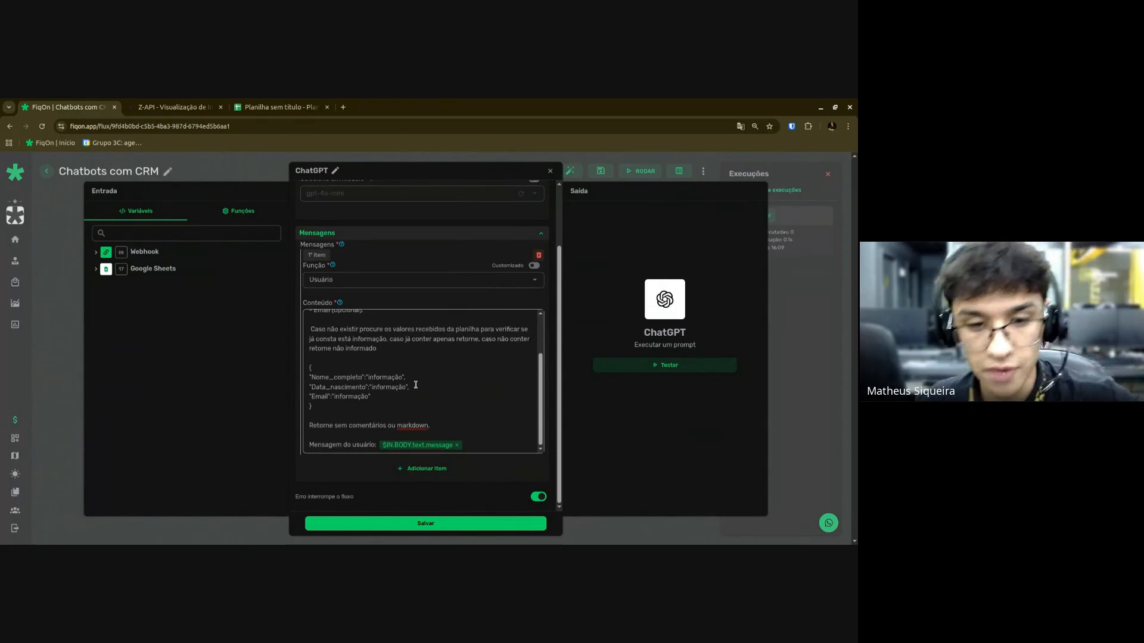
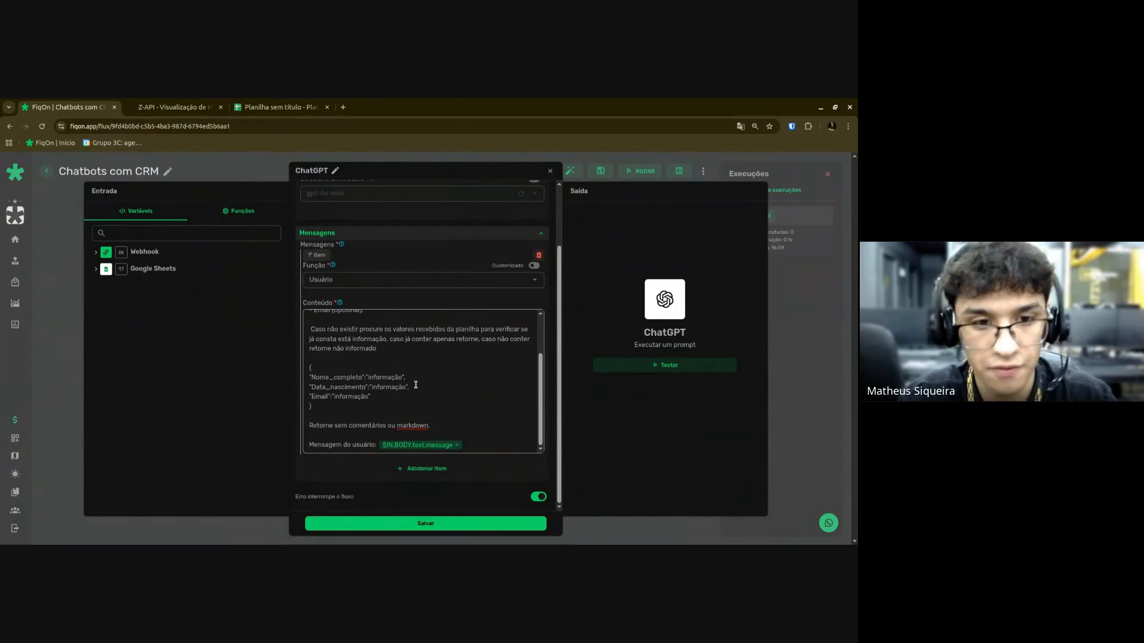
Type 'Valores do Google sheets:' on a new line under the user-message variable in the ChatGPT prompt.
scroll(415, 385, "up", 2)
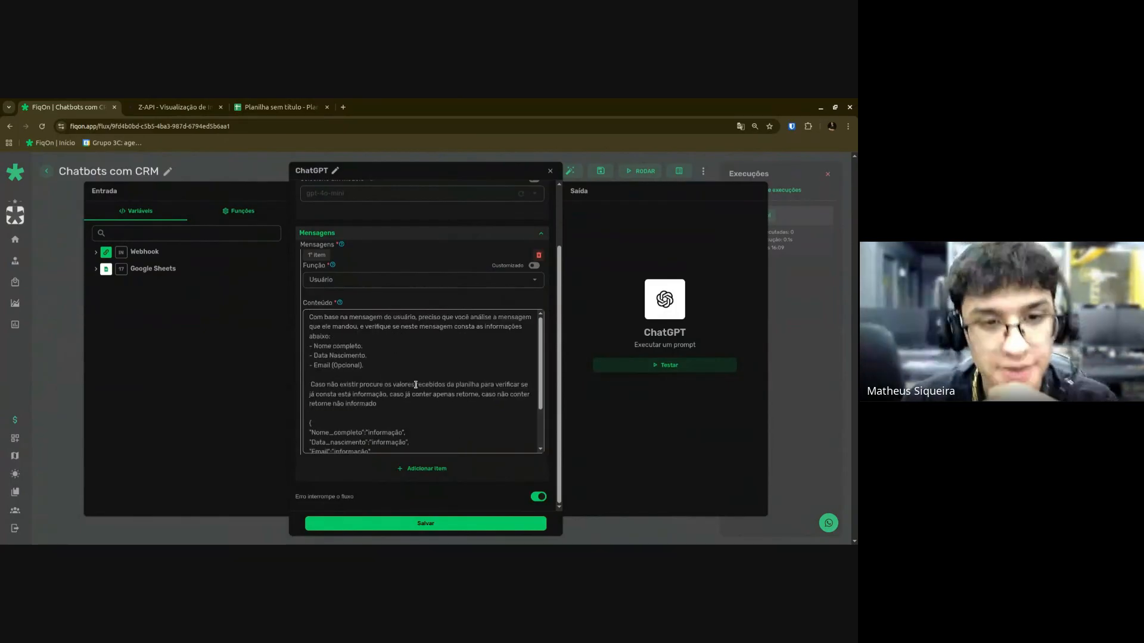
scroll(416, 385, "up", 3)
scroll(411, 397, "down", 6)
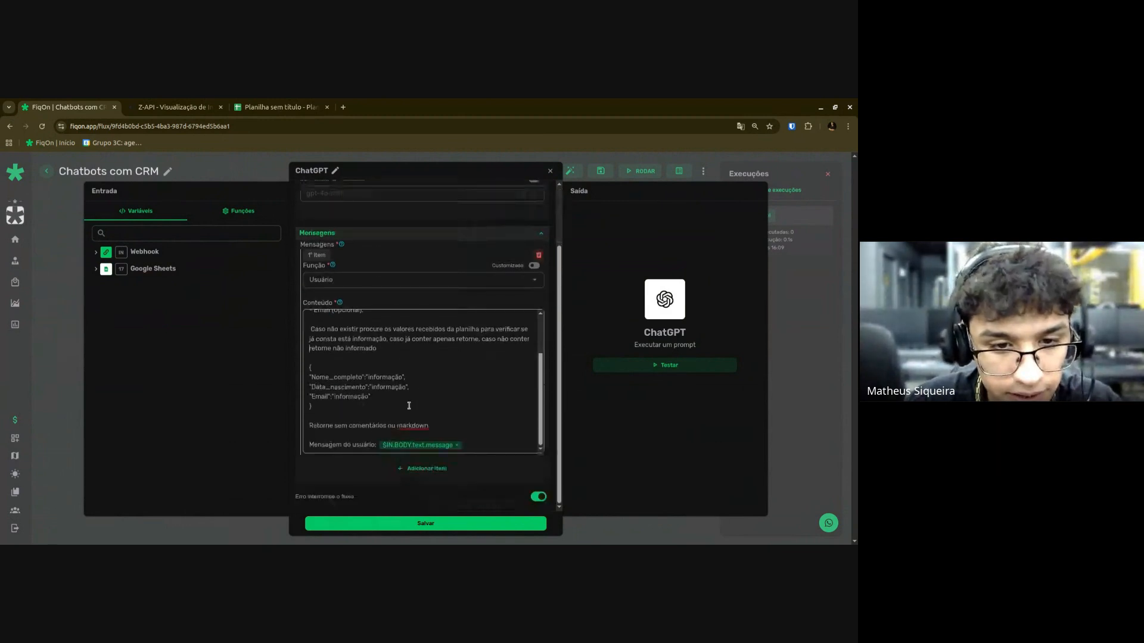
scroll(485, 443, "up", 1)
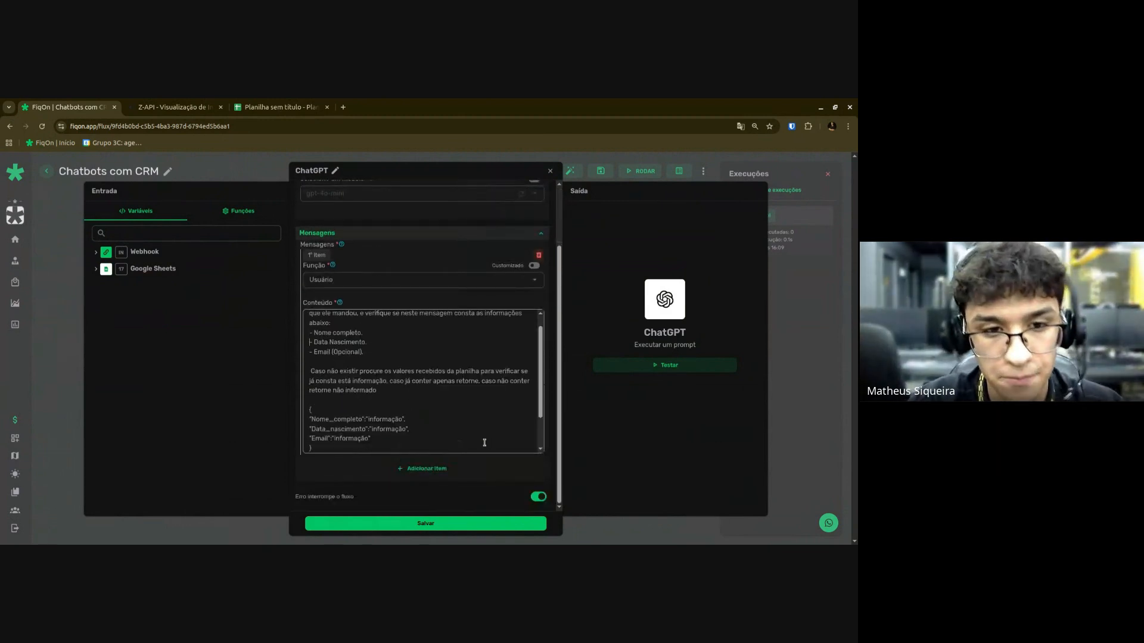
scroll(485, 443, "down", 2)
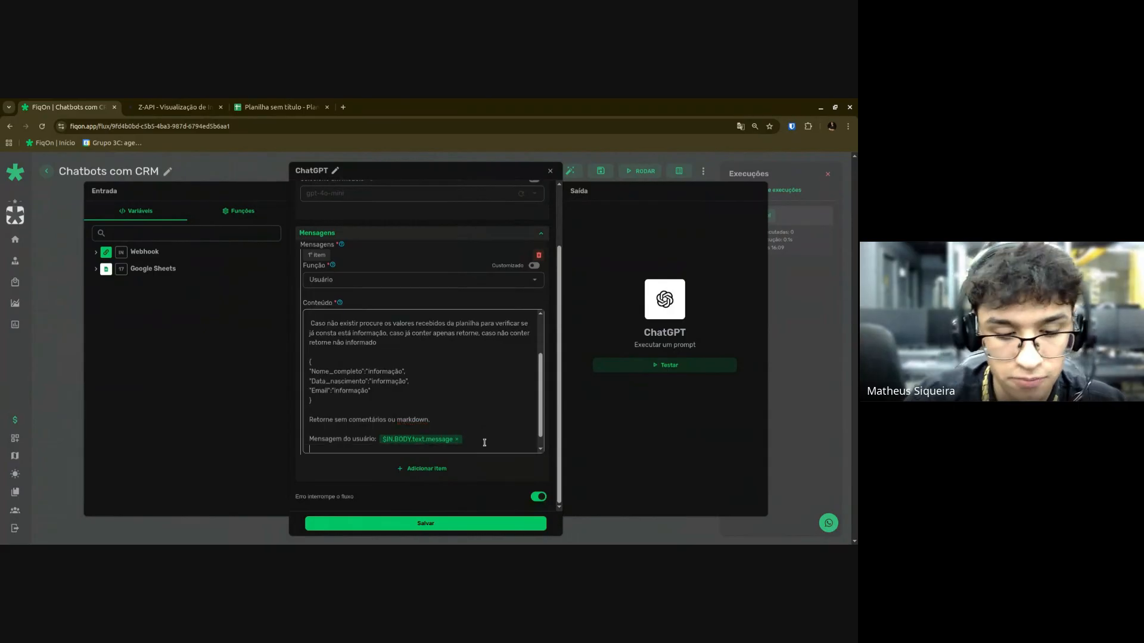
type("Histócio")
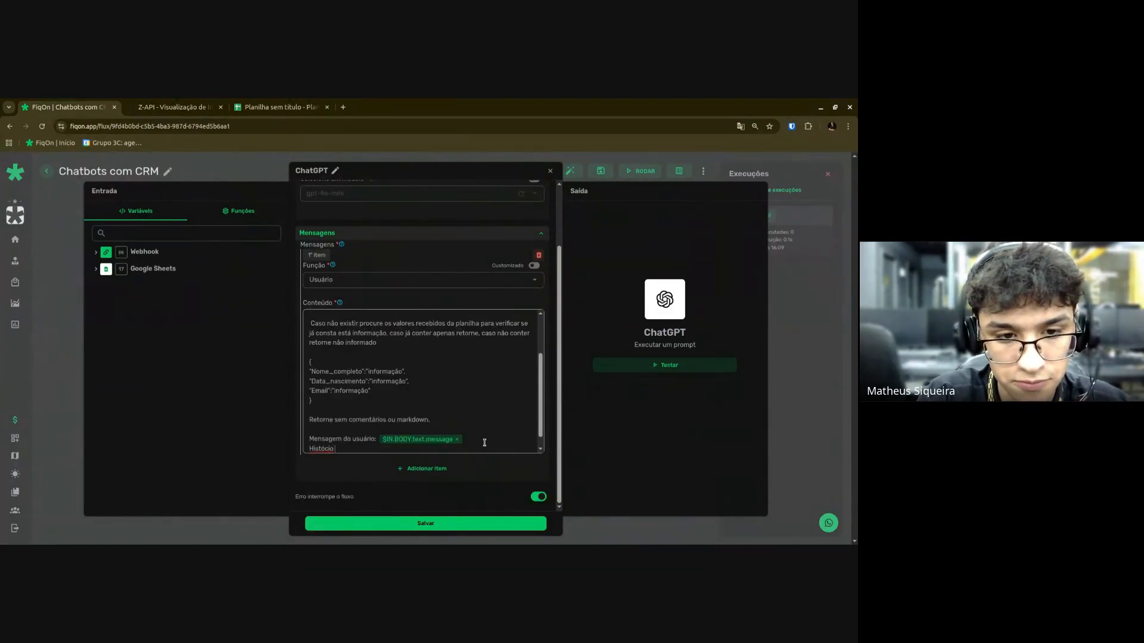
key("ctrl+BackSpace")
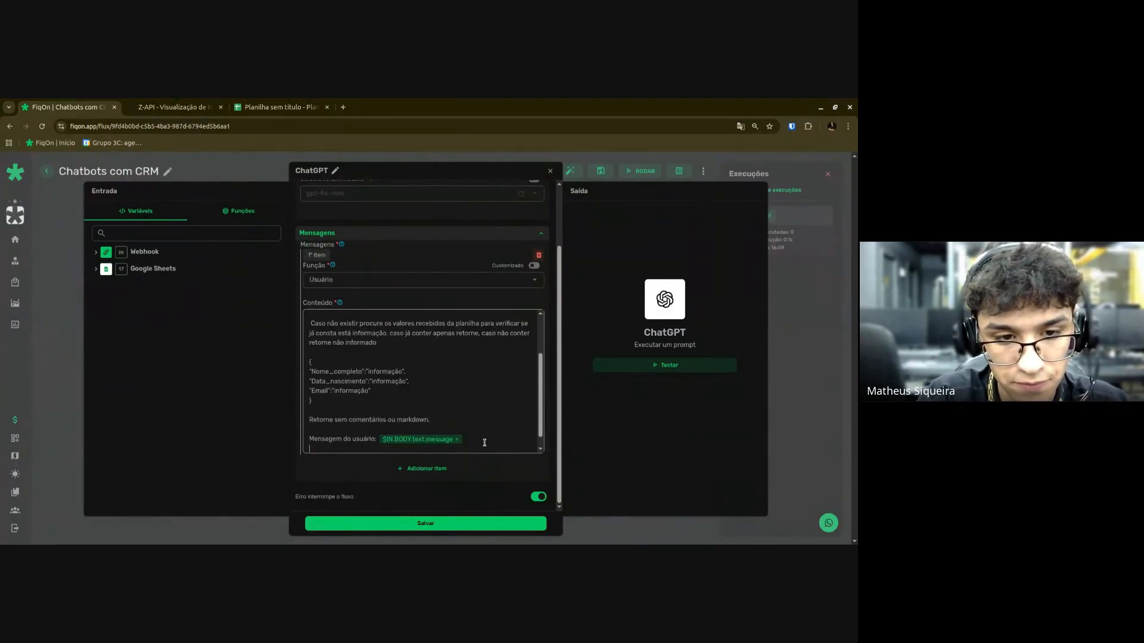
type("histo")
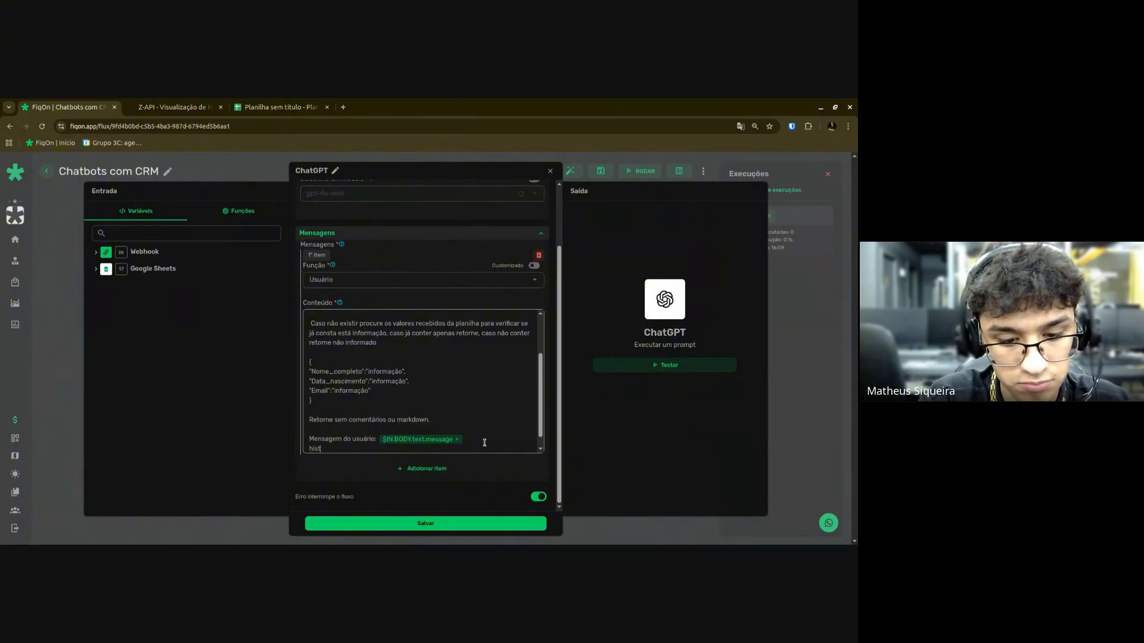
key("ctrl+BackSpace")
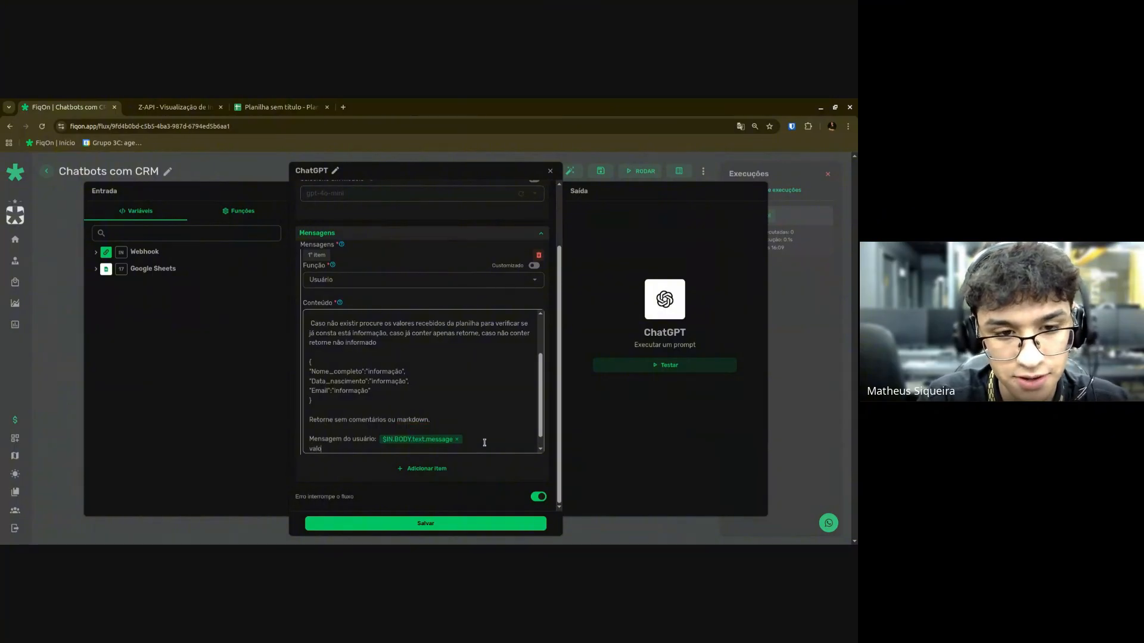
type("Valorte")
key("BackSpace")
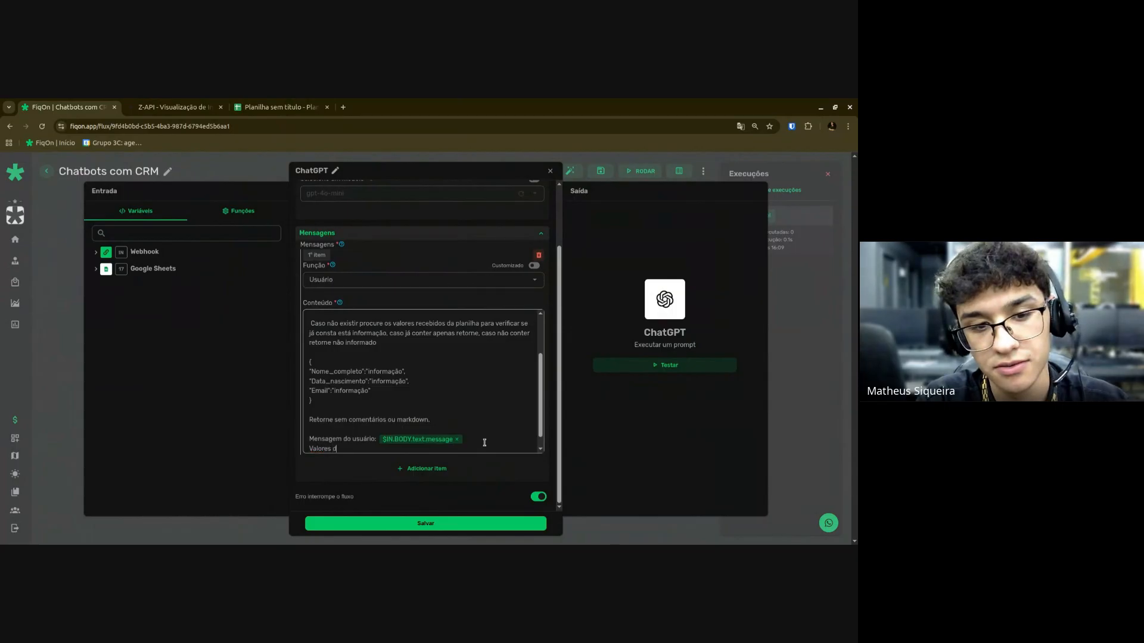
type("o Google Hs")
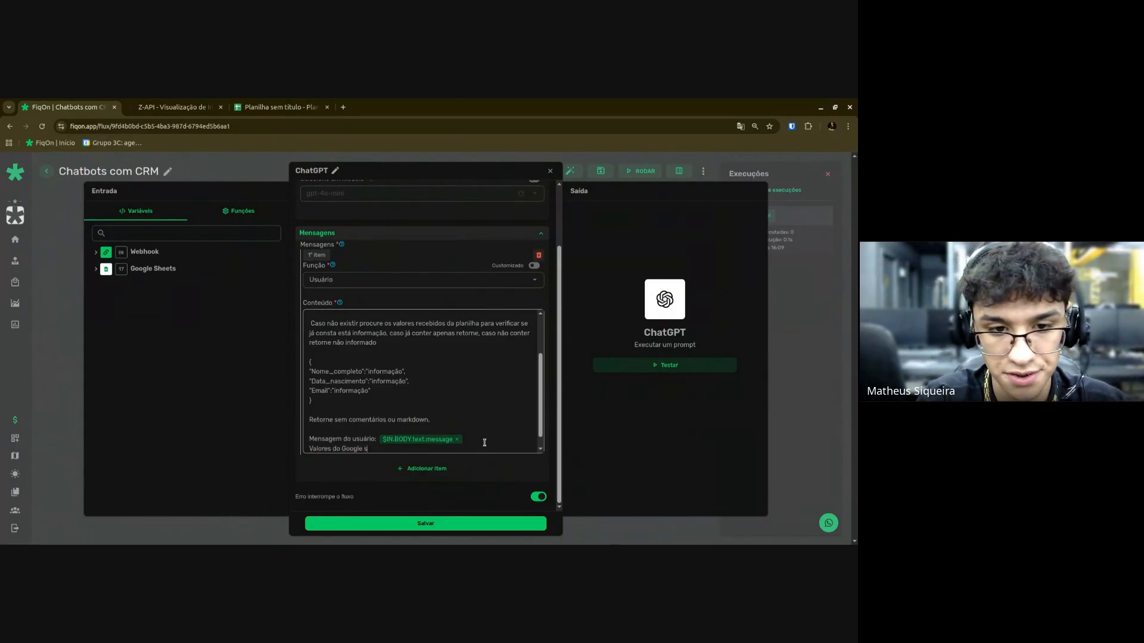
type("heet")
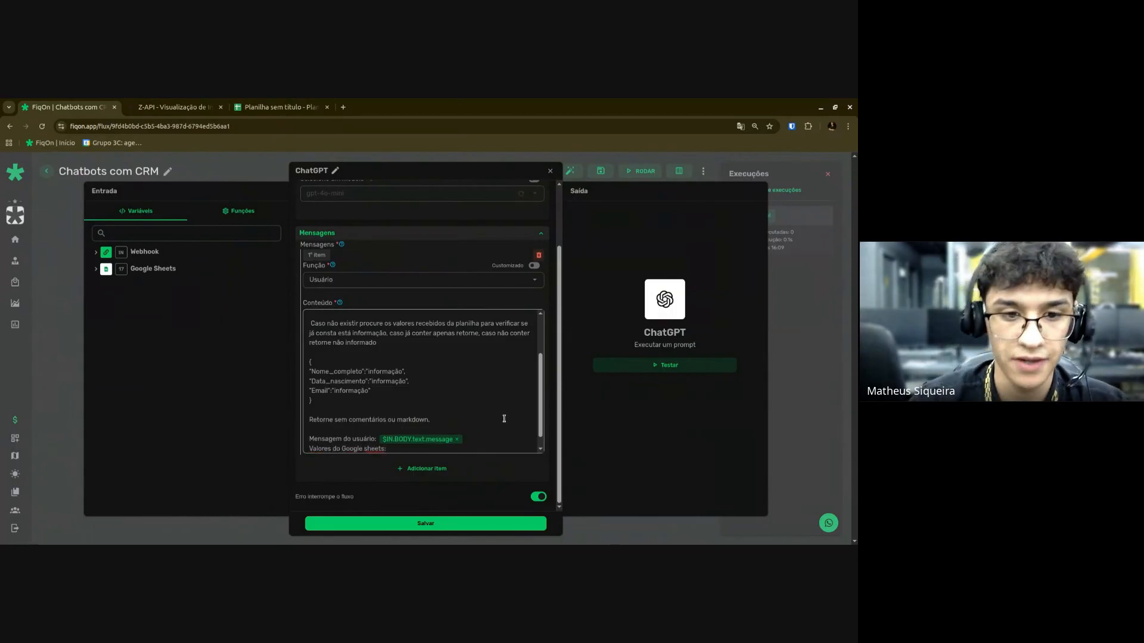
type("s:")
Insert the $17.body.values.0.values variable after 'Valores do Google Sheets:', capitalizing Sheets.
left_click(153, 269)
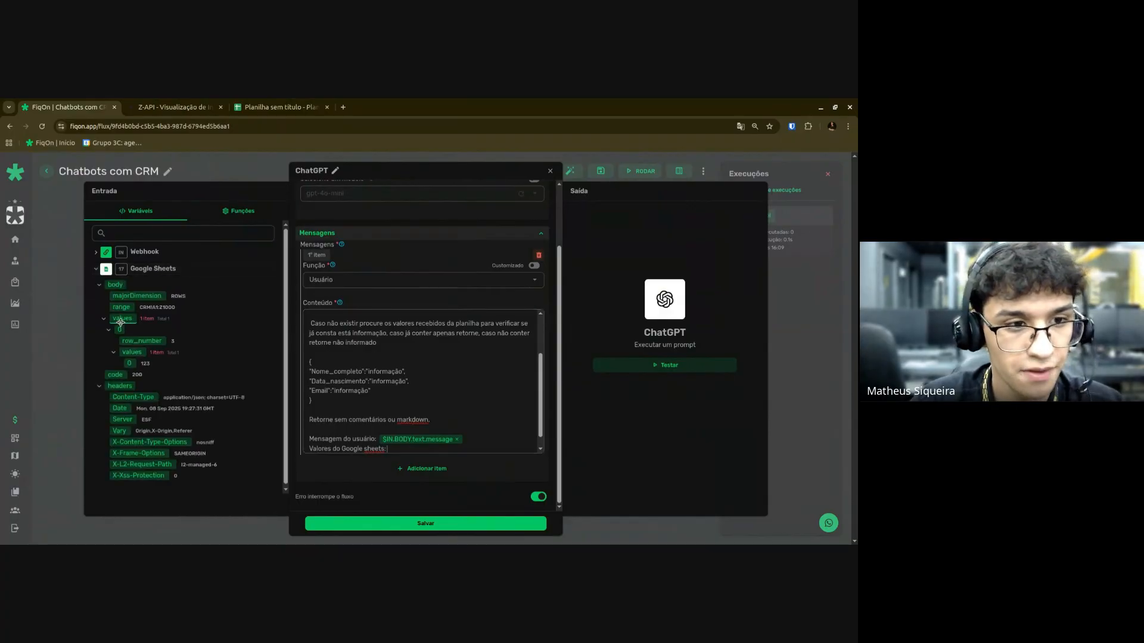
left_click_drag(123, 319, 413, 450)
left_click_drag(124, 319, 417, 441)
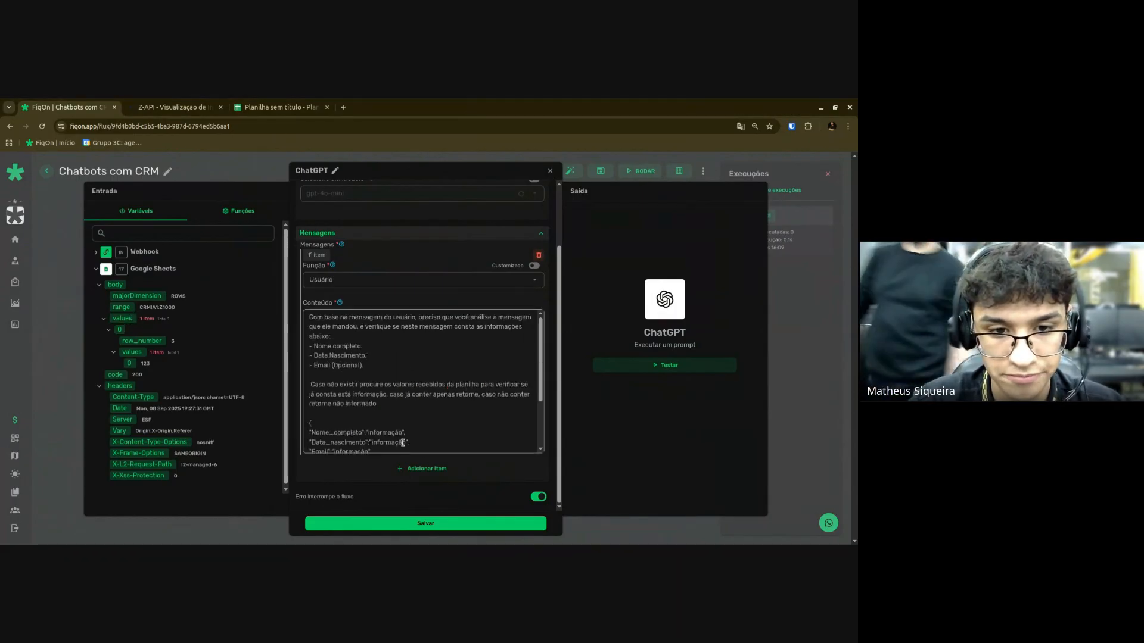
scroll(403, 443, "down", 5)
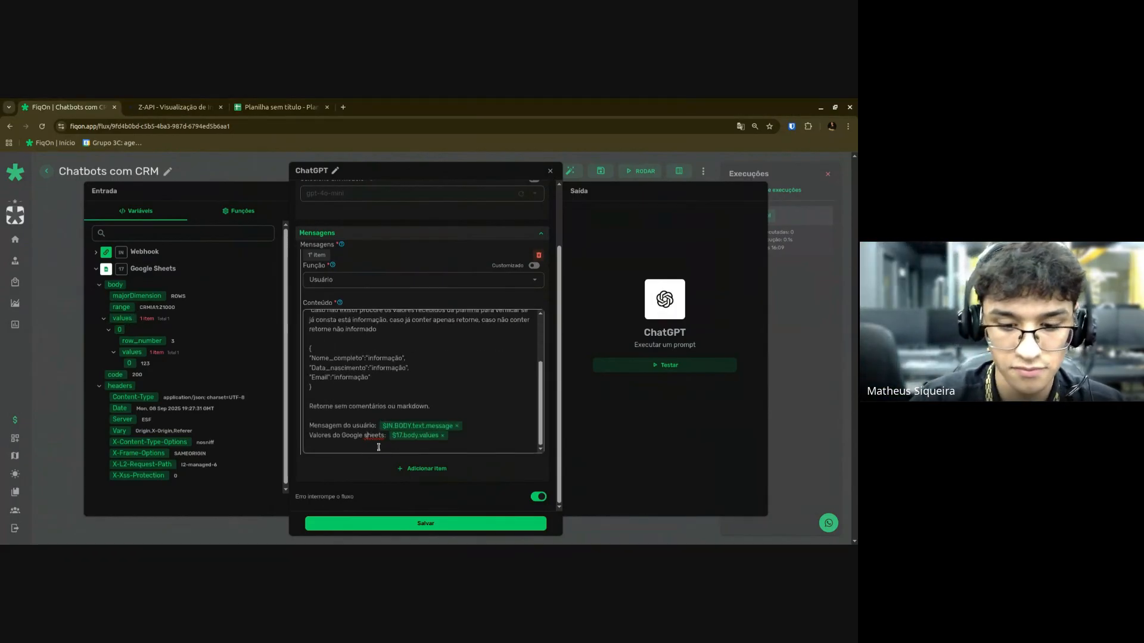
key("BackSpace")
type("S")
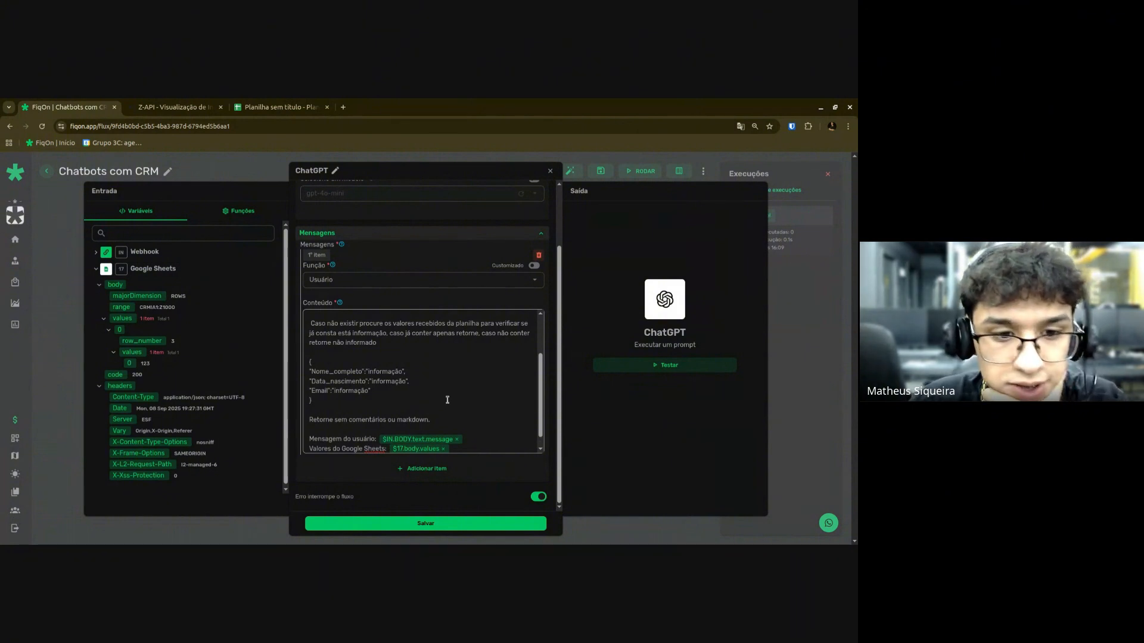
scroll(448, 400, "down", 1)
mouse_move(421, 436)
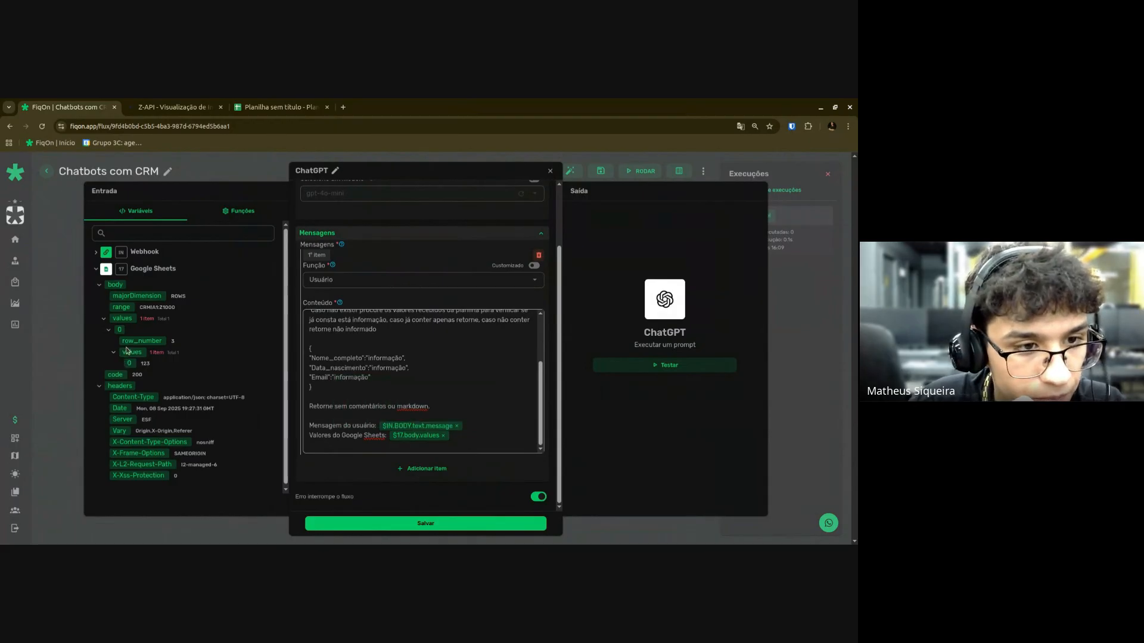
left_click(442, 436)
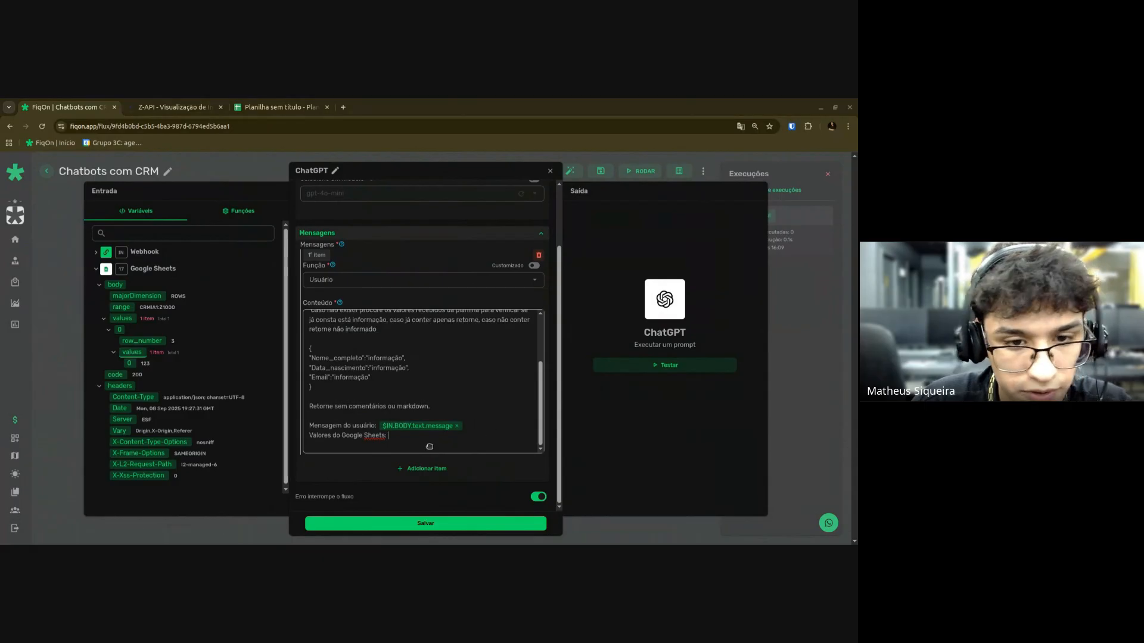
left_click_drag(423, 440, 422, 439)
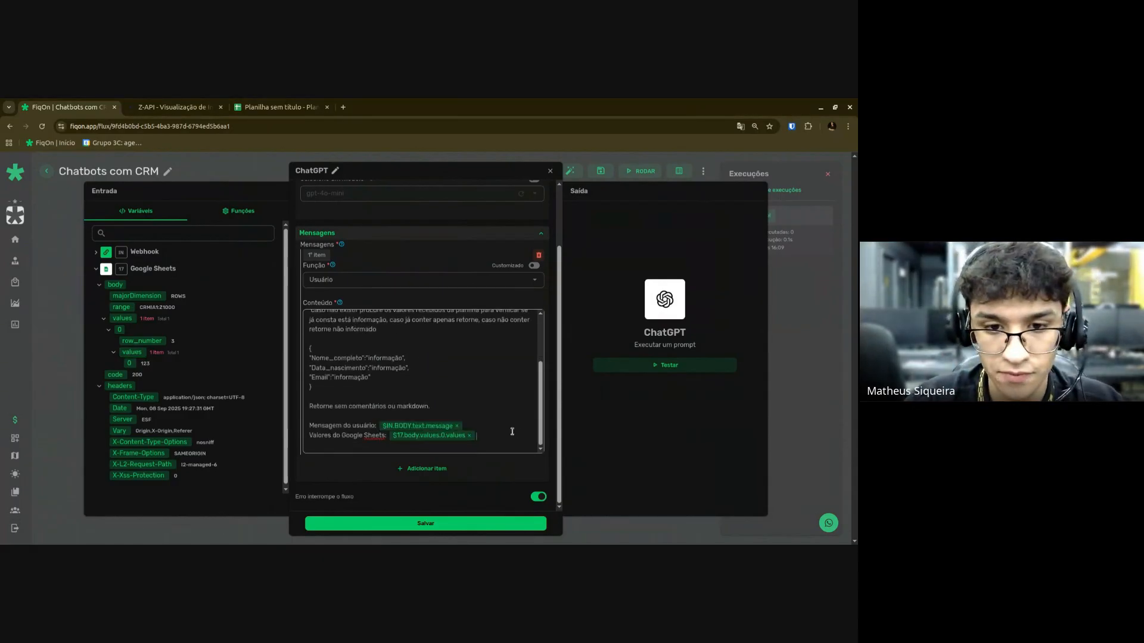
Change 'apenas retorne' to 'apenas retorne ela' in the prompt.
scroll(512, 432, "up", 3)
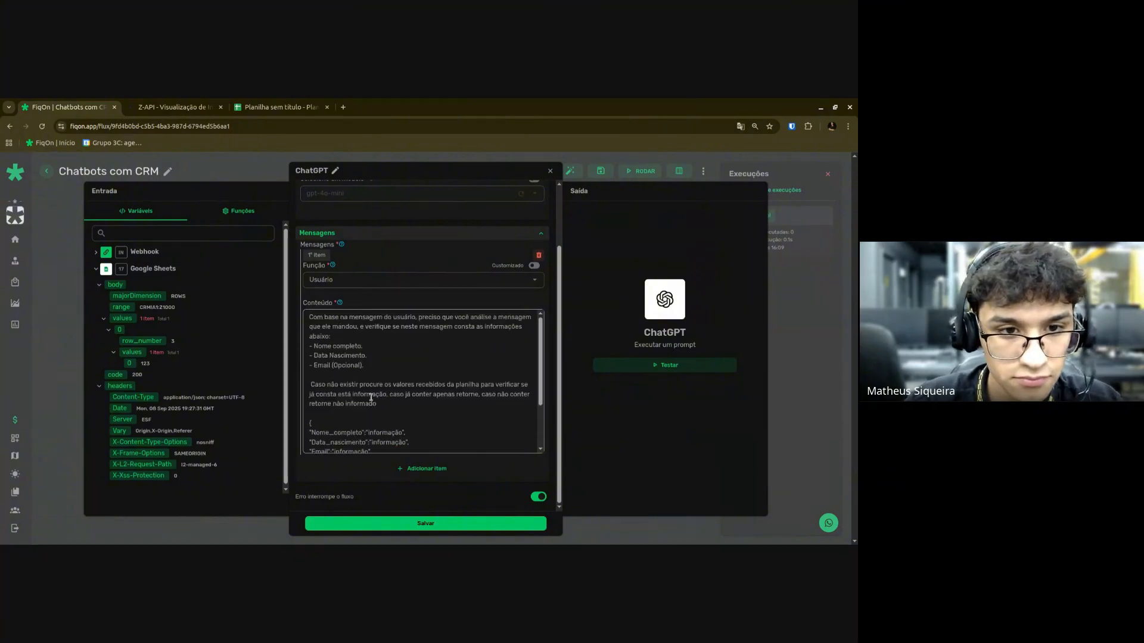
scroll(372, 397, "up", 3)
scroll(423, 331, "down", 3)
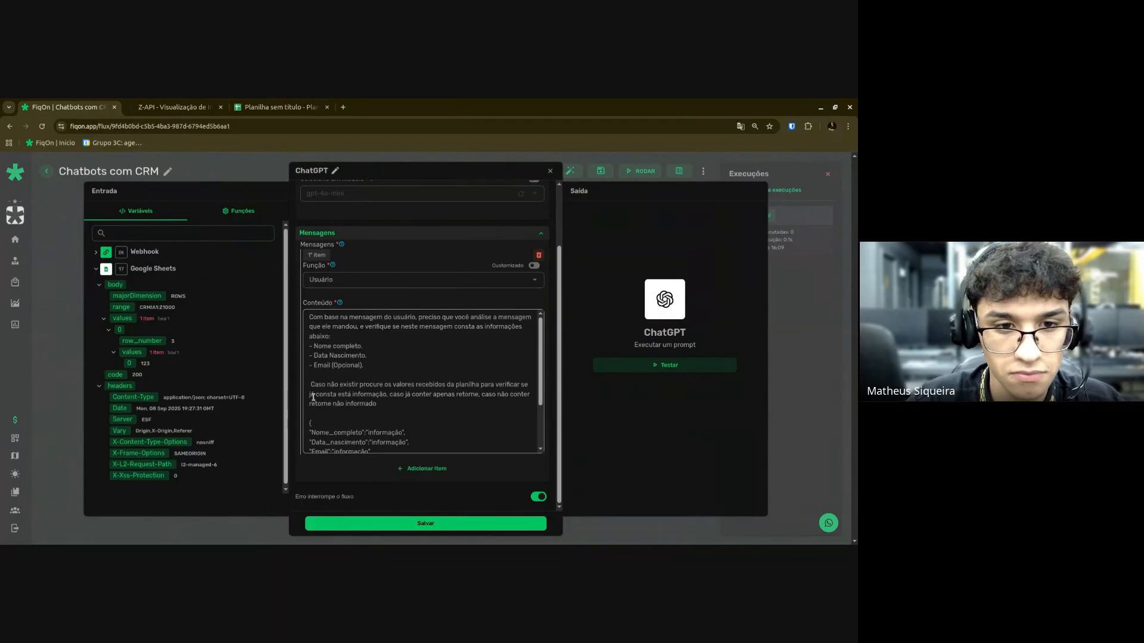
scroll(489, 372, "down", 2)
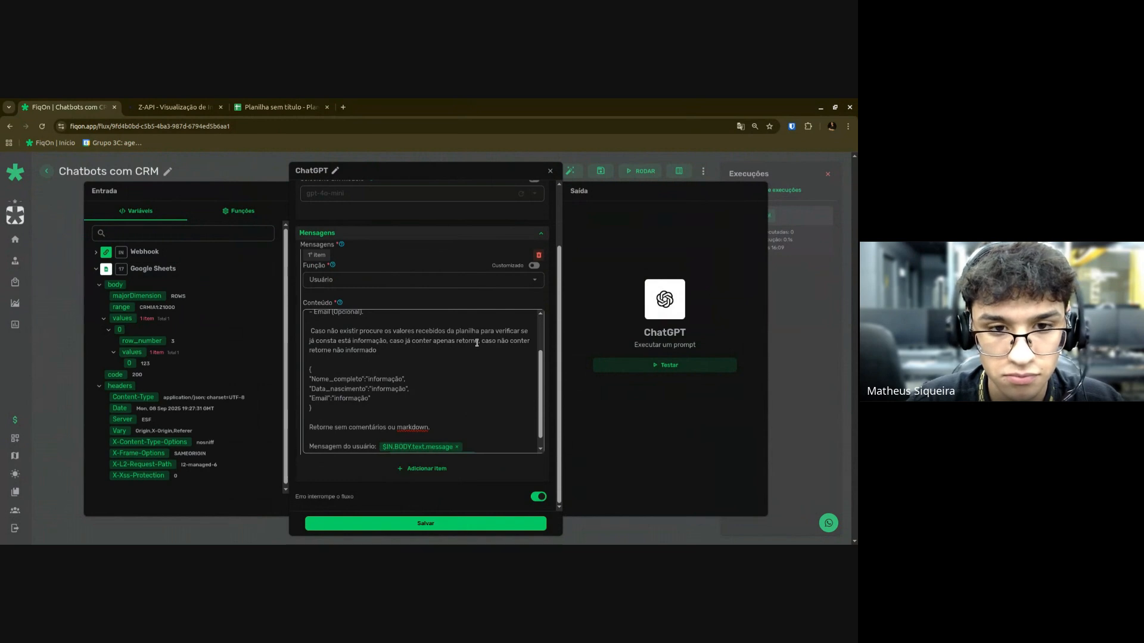
type("ela")
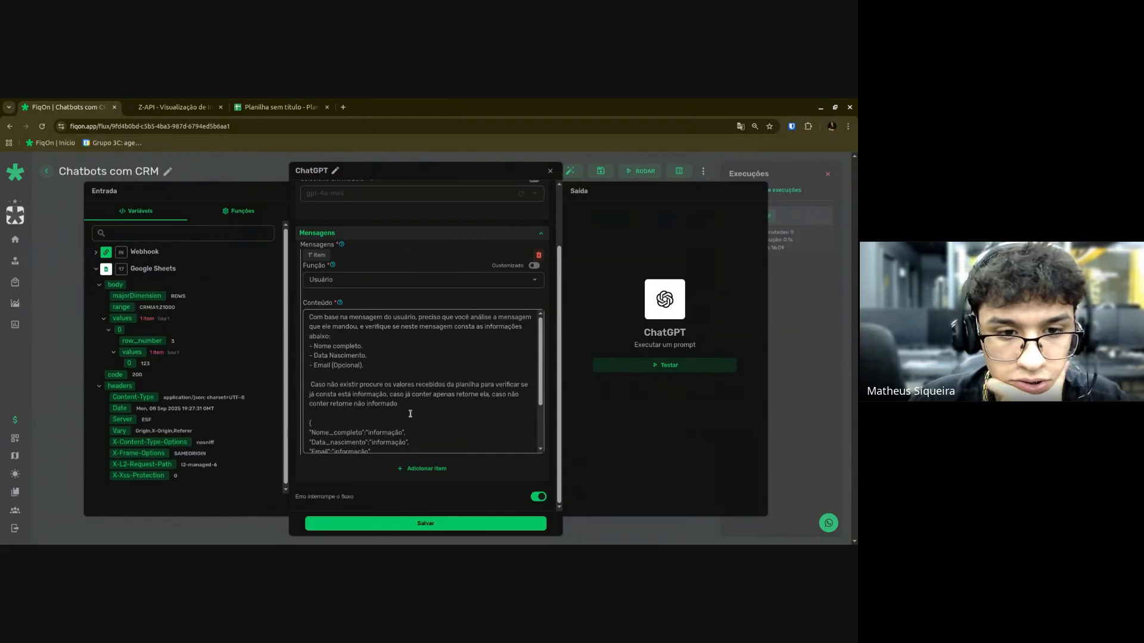
scroll(410, 414, "down", 1)
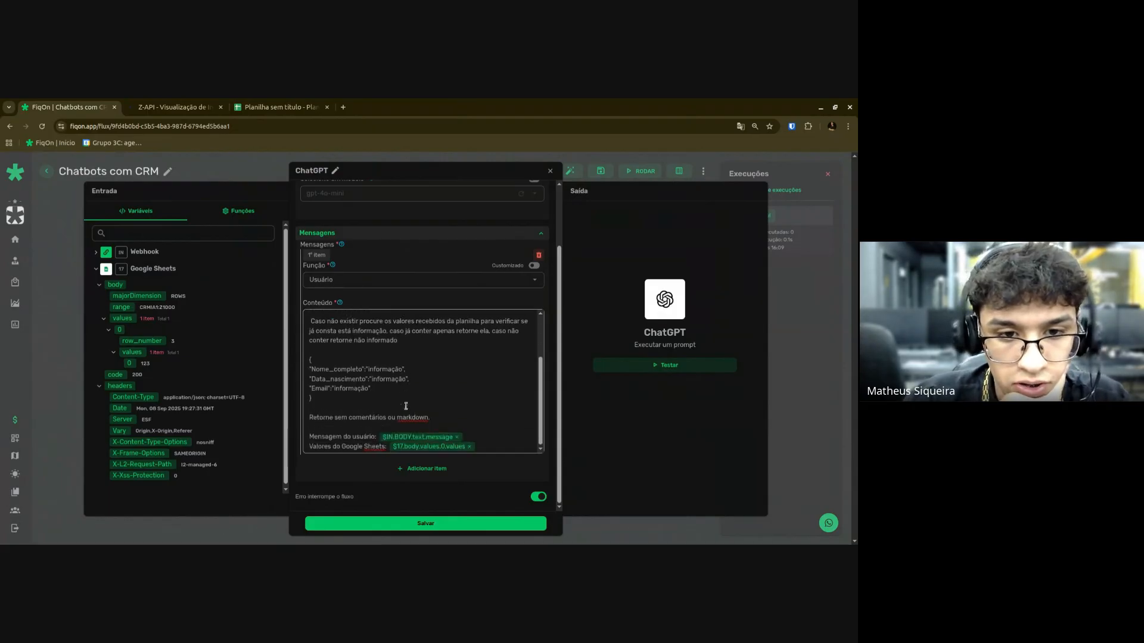
Save the ChatGPT step and the flow, then clear the example code from the lower Javascript node.
left_click(451, 524)
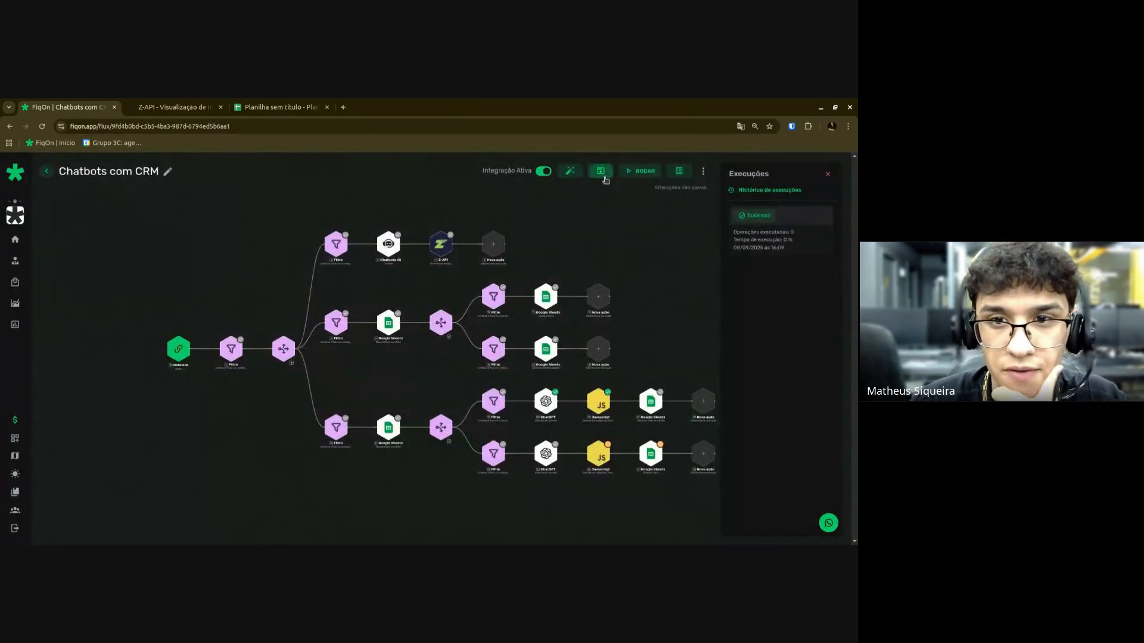
left_click(605, 178)
left_click(391, 371)
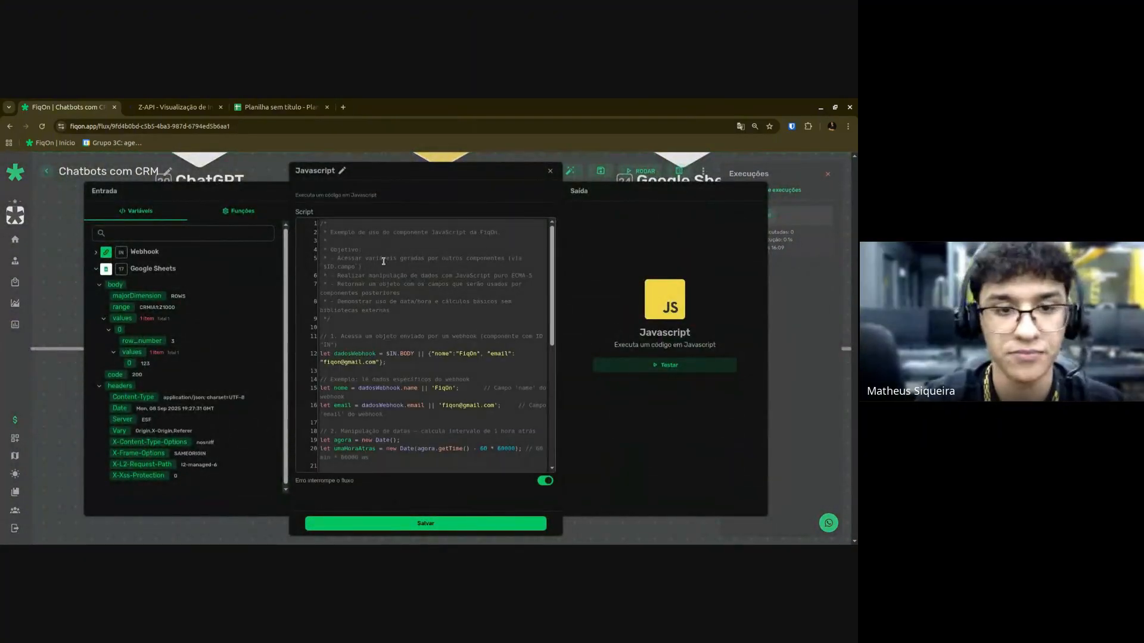
key("ctrl+a")
key("BackSpace")
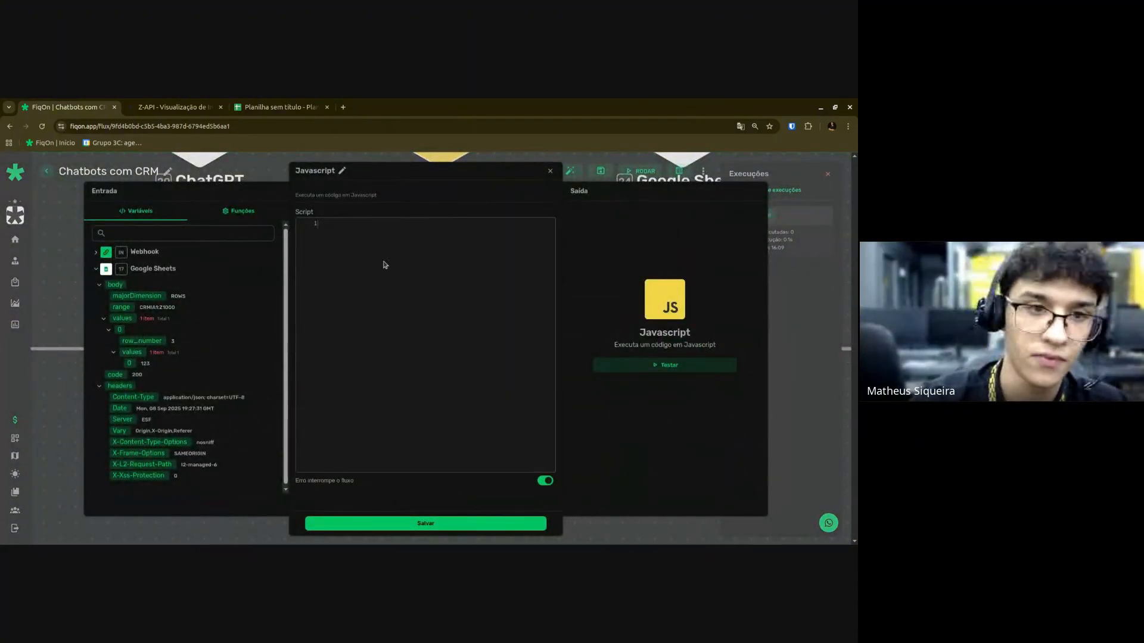
left_click(119, 272)
left_click(119, 274)
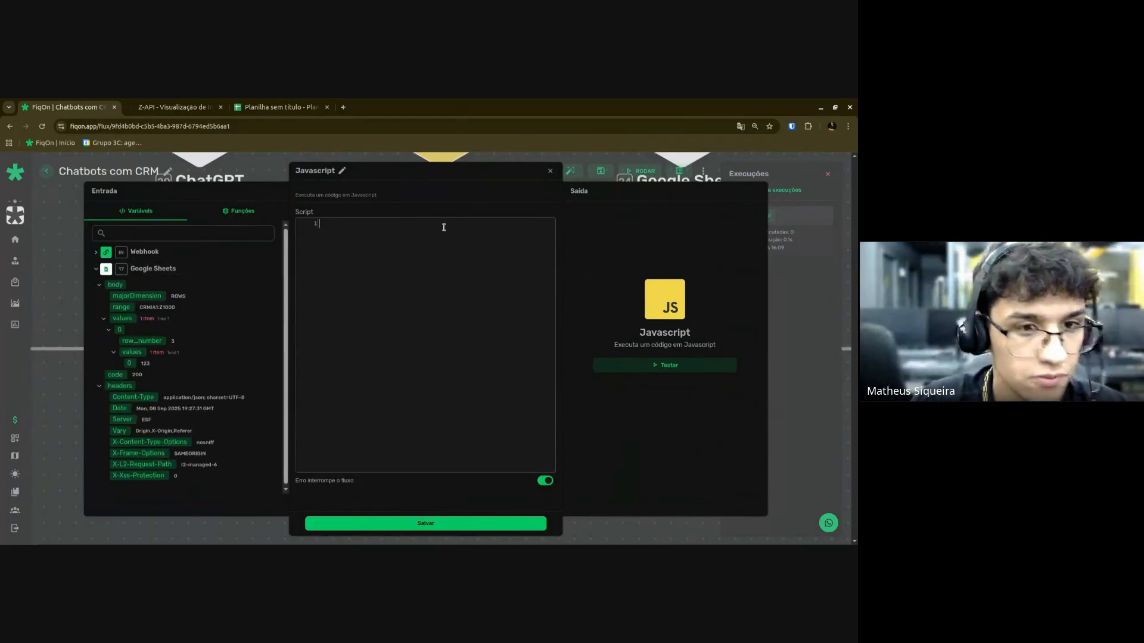
key("Escape")
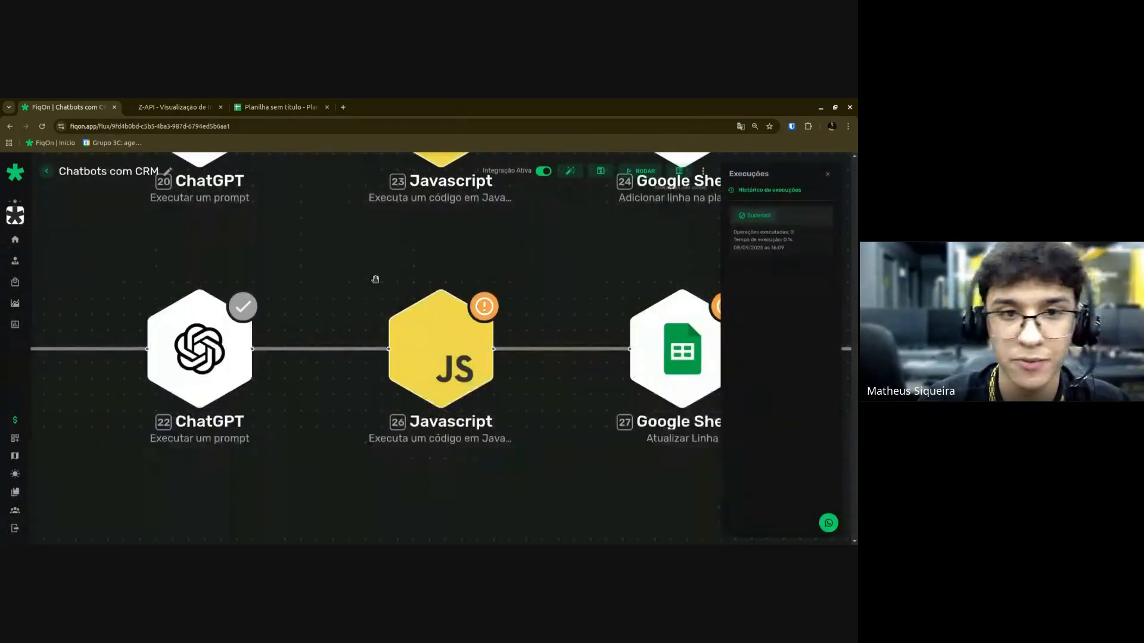
Glance at the upper Javascript script, then begin the lower script with 'let dados'.
left_click(390, 282)
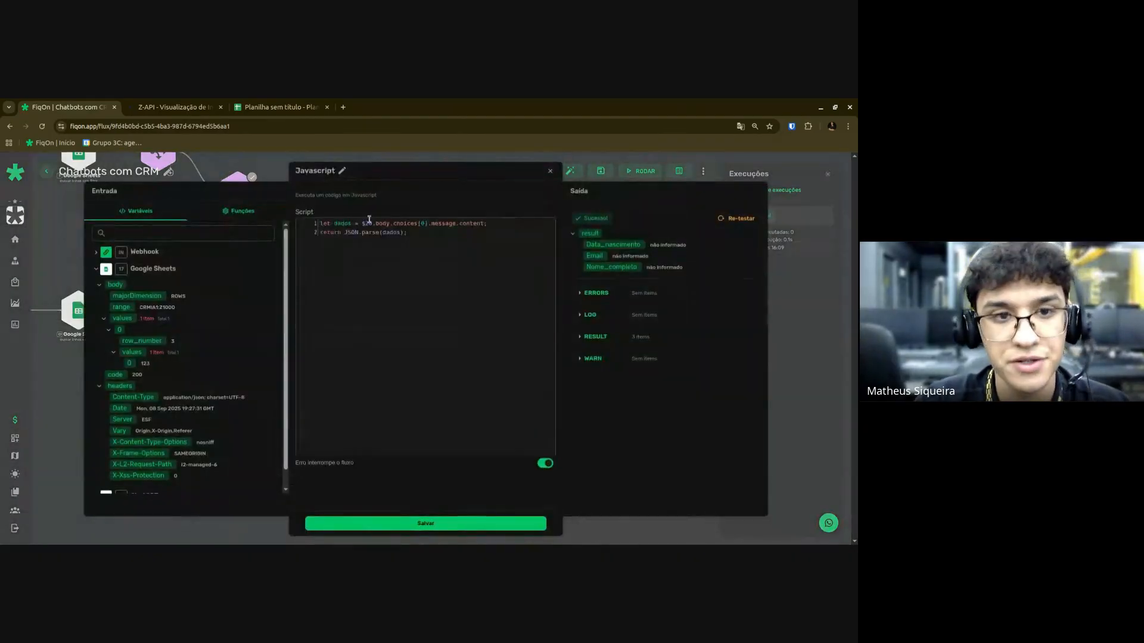
key("Escape")
left_click(410, 347)
left_click(350, 227)
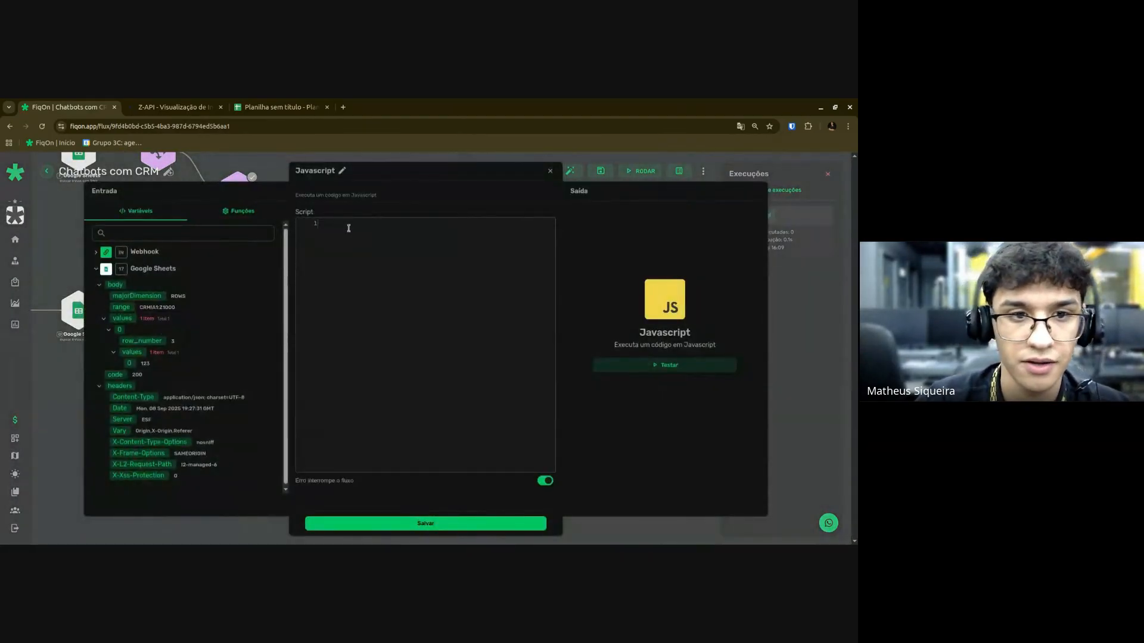
type("let dados =")
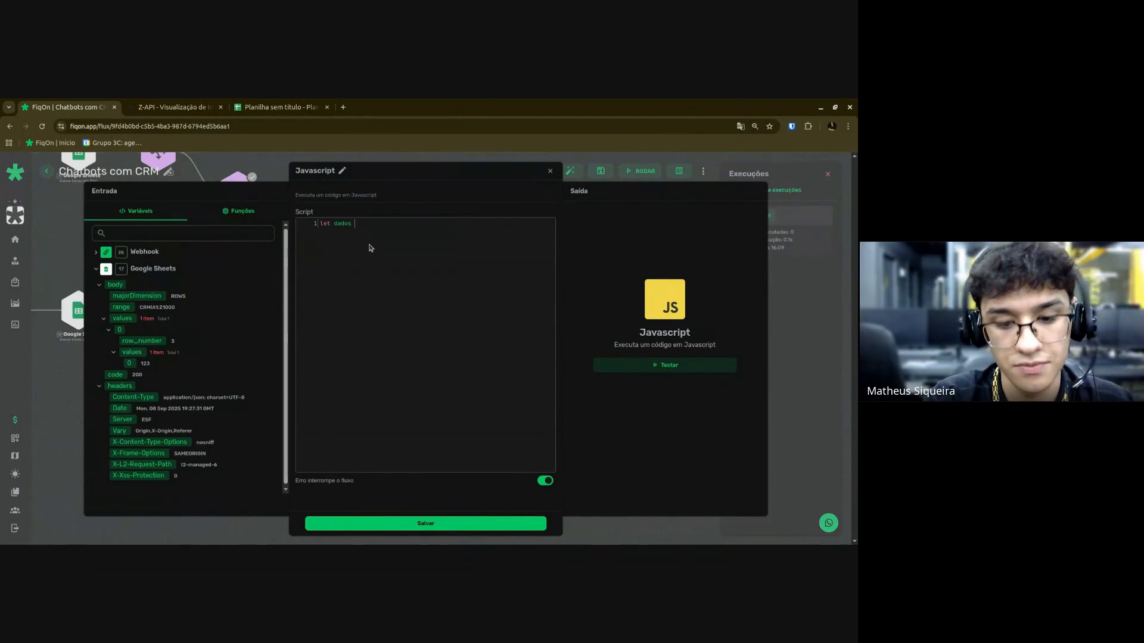
left_click(167, 269)
key("Escape")
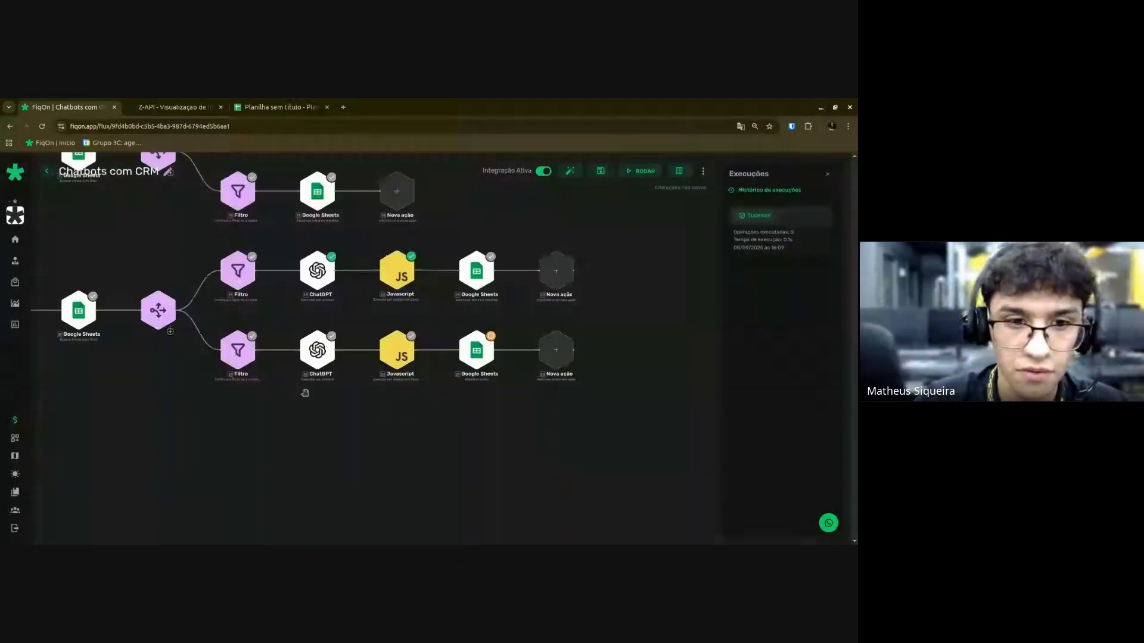
Test ChatGPT node 22 to see its output.
scroll(305, 394, "up", 3)
right_click(326, 328)
left_click(348, 334)
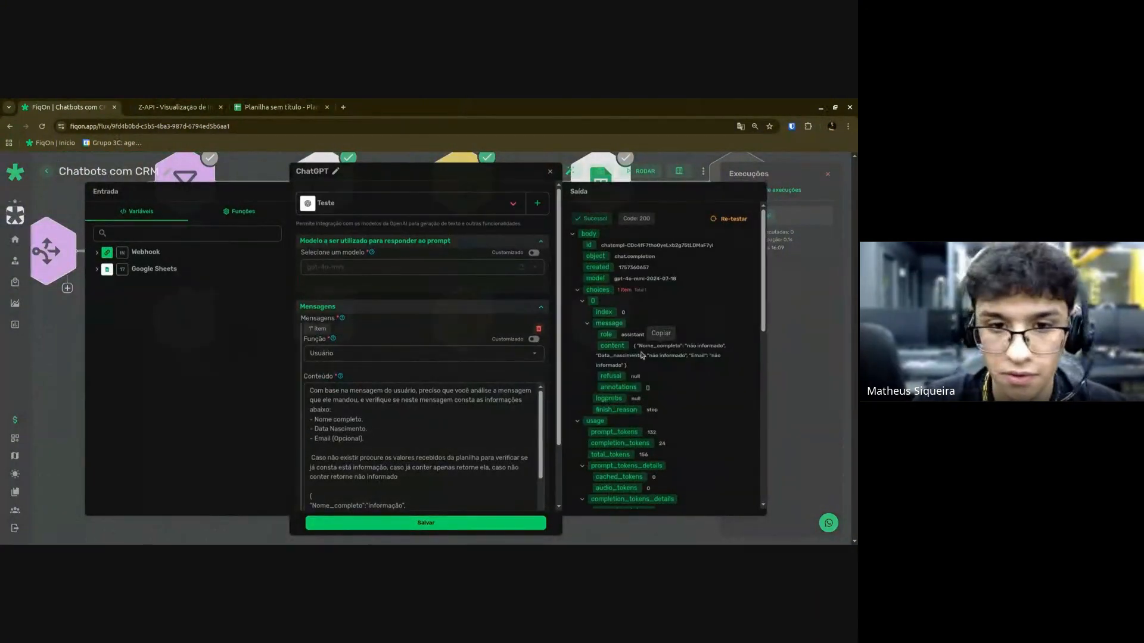
key("Escape")
Assign $22.body.choices[0].message.content to dados, adding the missing closing bracket.
left_click(463, 343)
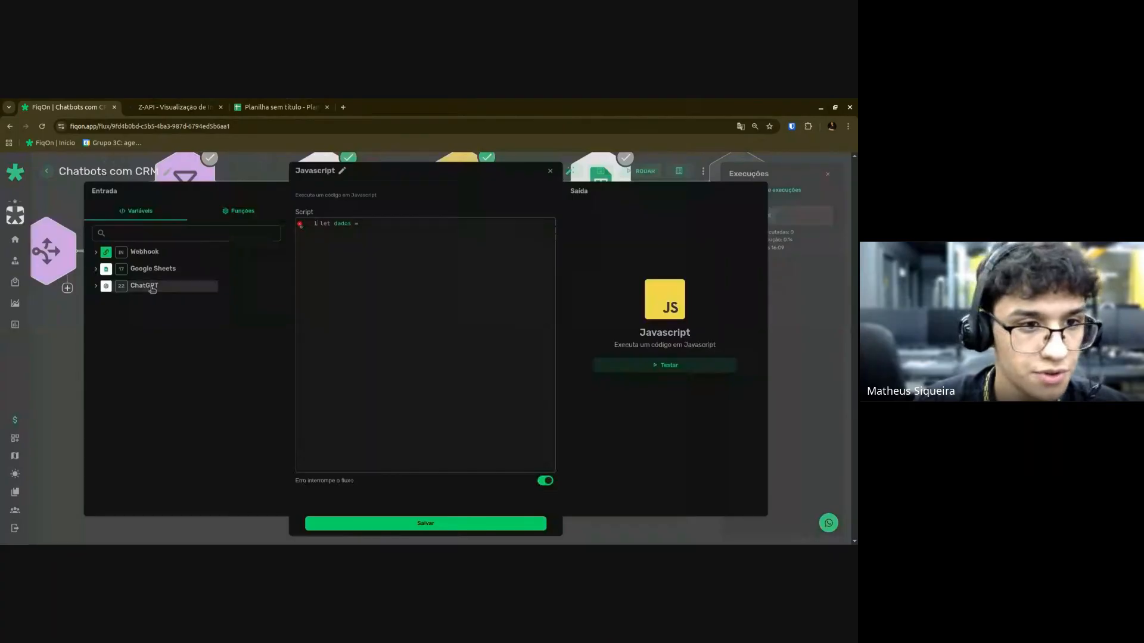
left_click(144, 285)
scroll(143, 269, "down", 5)
left_click_drag(139, 253, 427, 224)
left_click(427, 224)
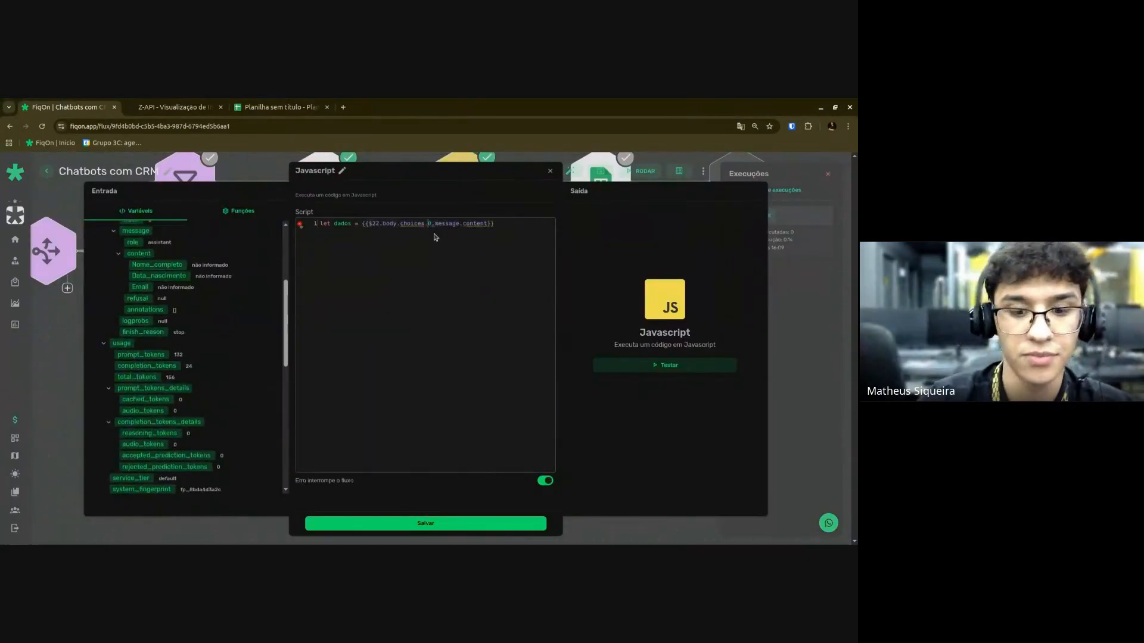
key("Right")
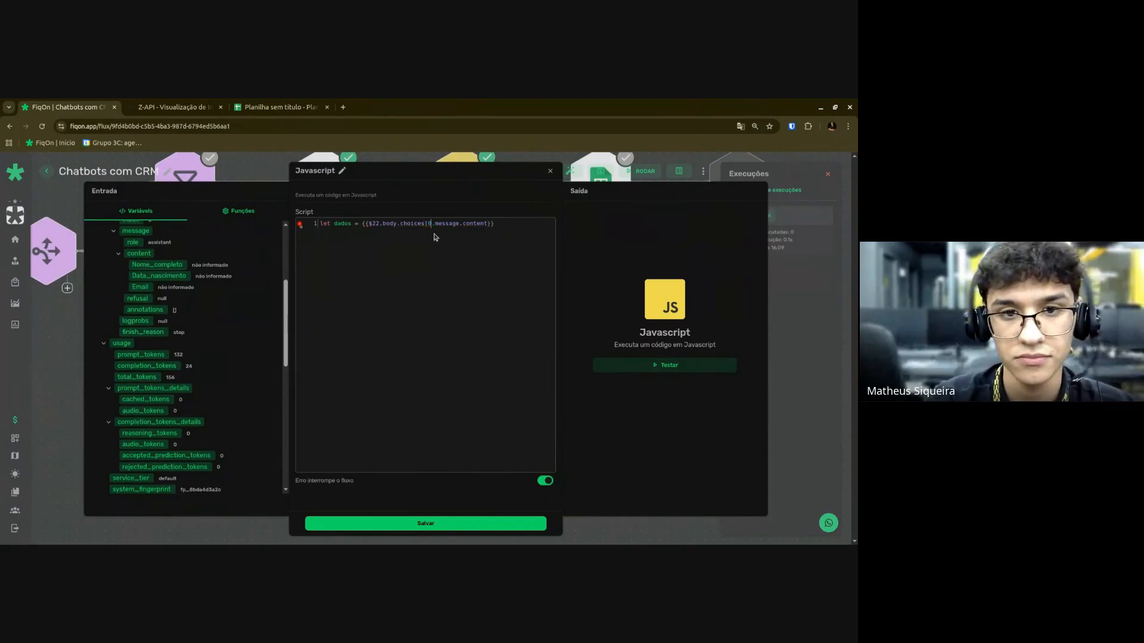
type("]")
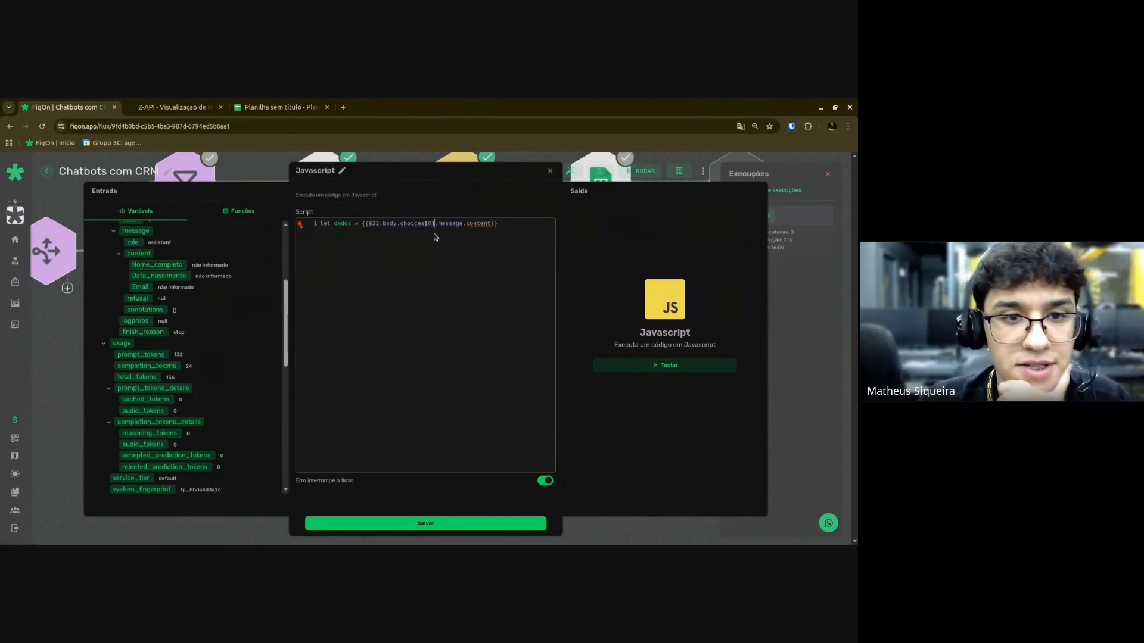
Remove the braces around the variable and add the line 'return Json.parse(dados);'.
left_click(366, 224)
key("BackSpace")
key("BackSpace")
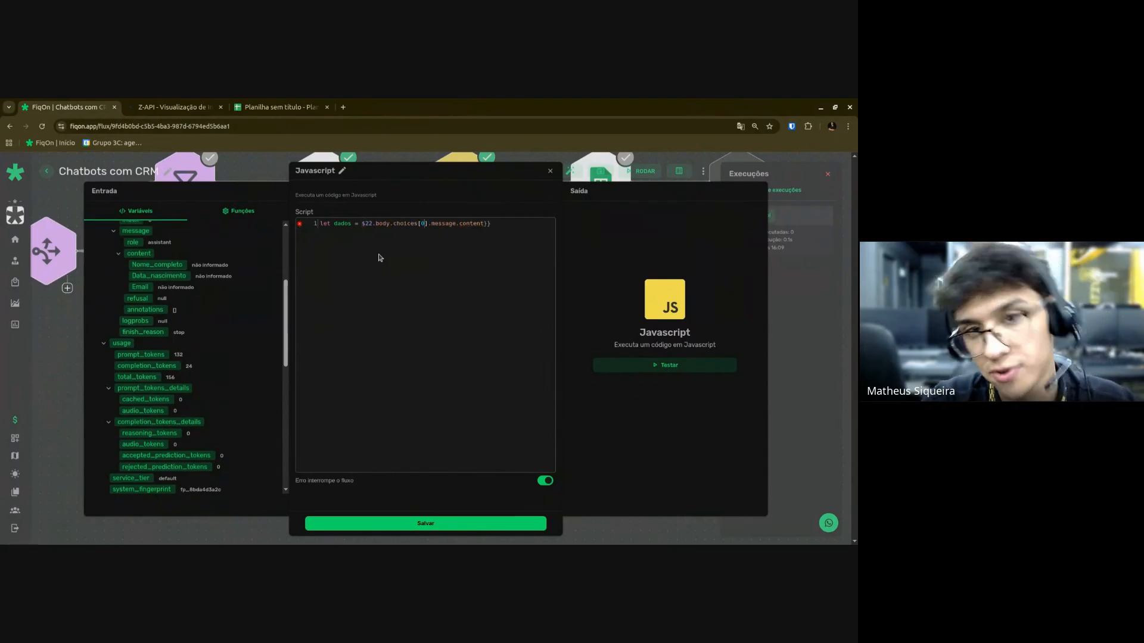
key("End")
key("BackSpace")
key("BackSpace")
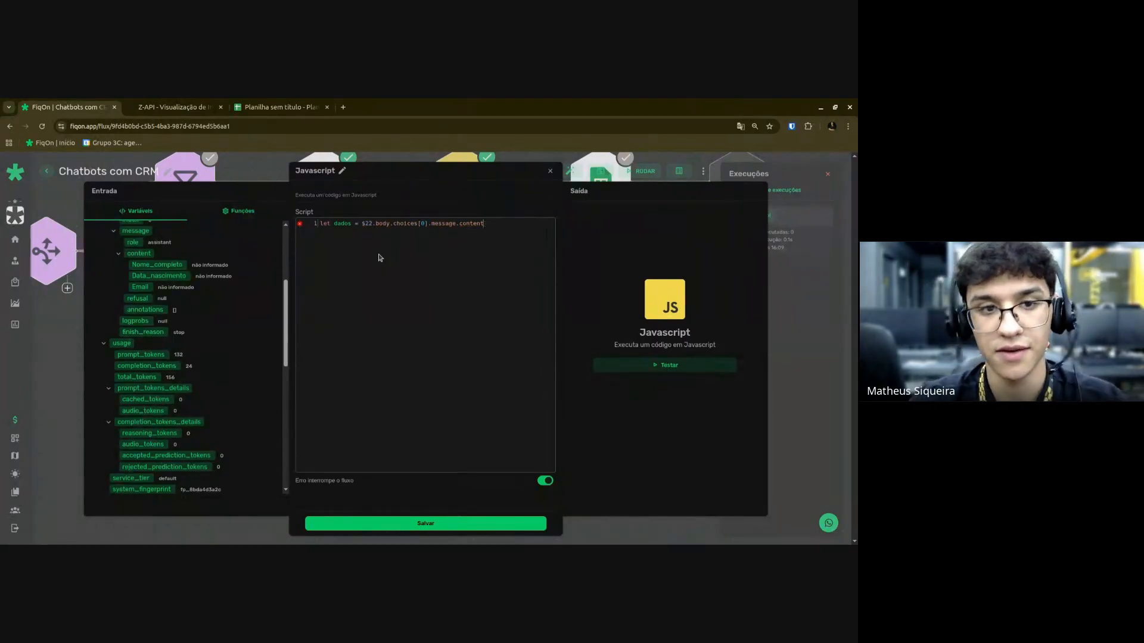
key("Return")
type("ret")
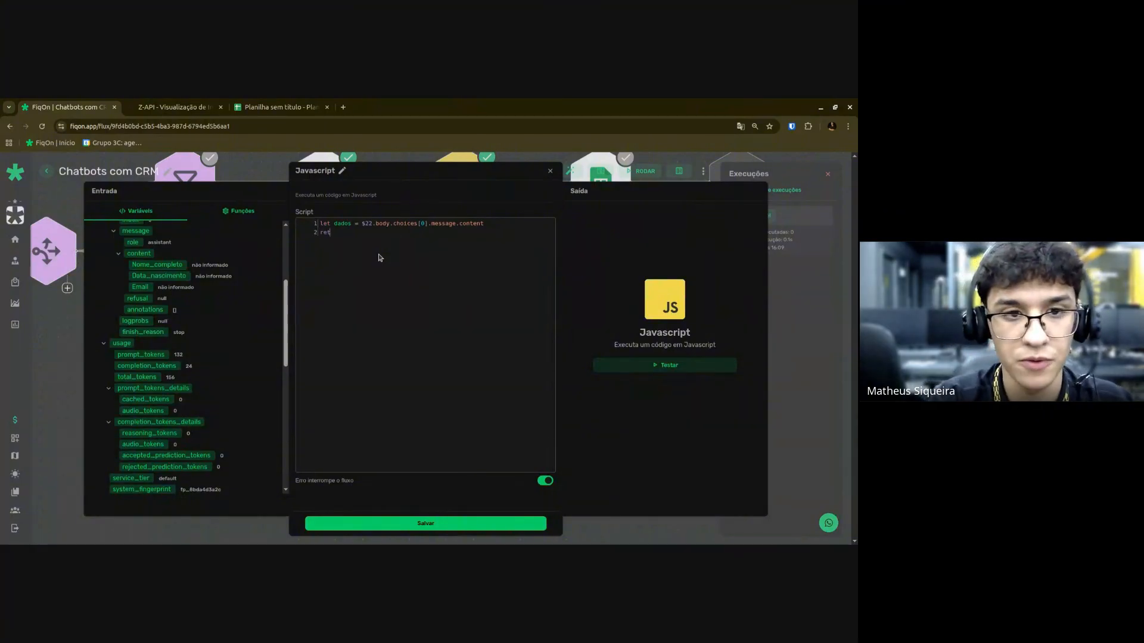
type("urn Json")
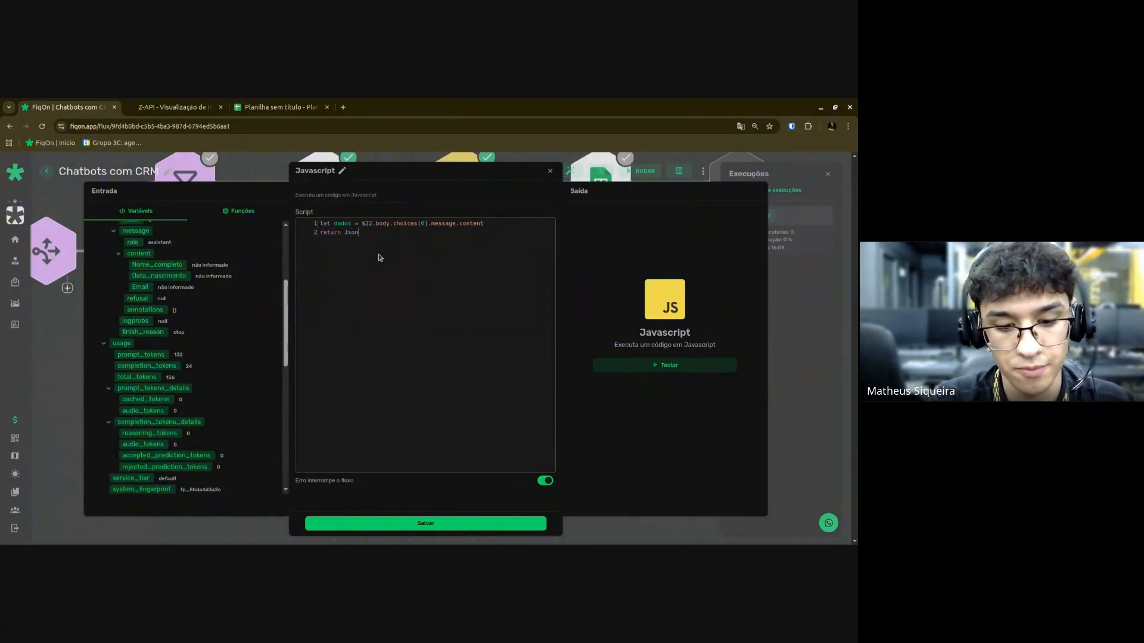
type(".parse")
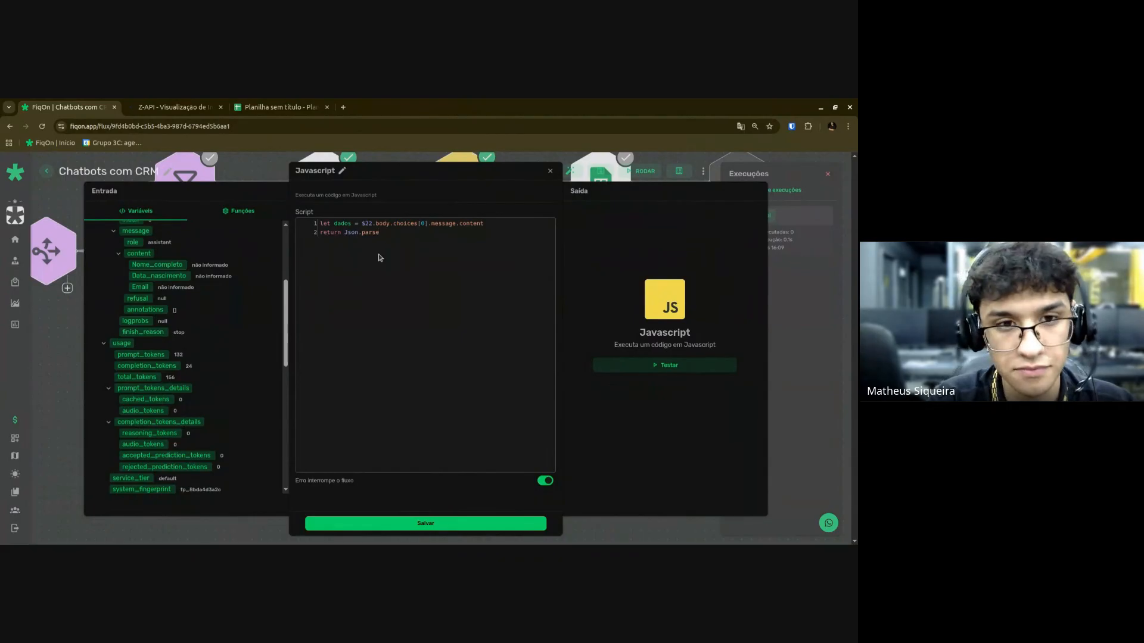
type("(")
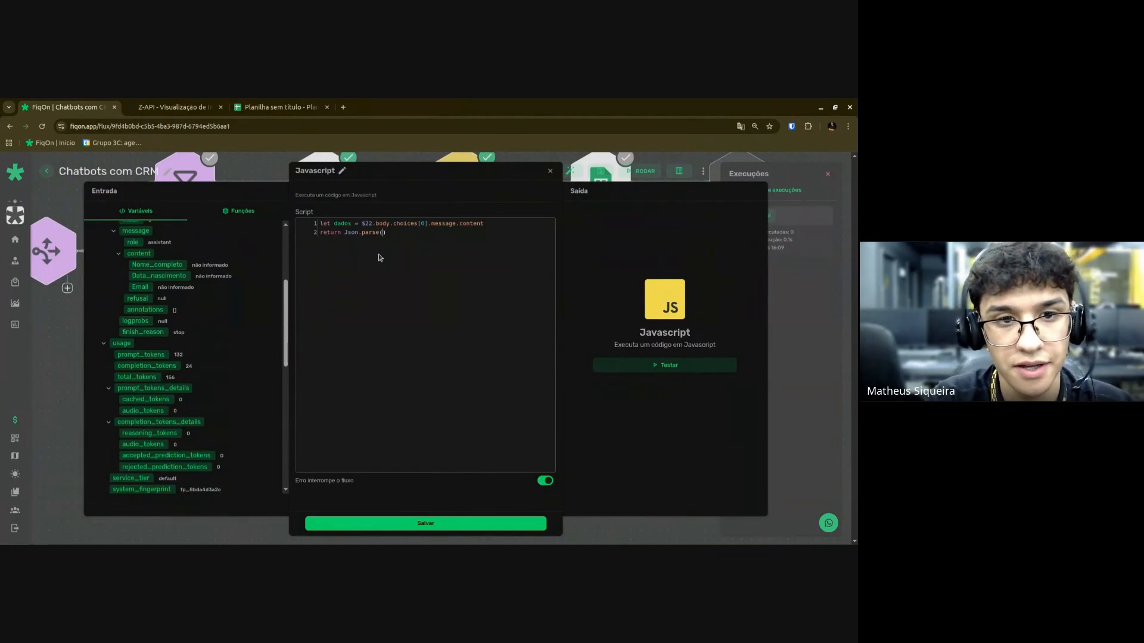
type("dados)")
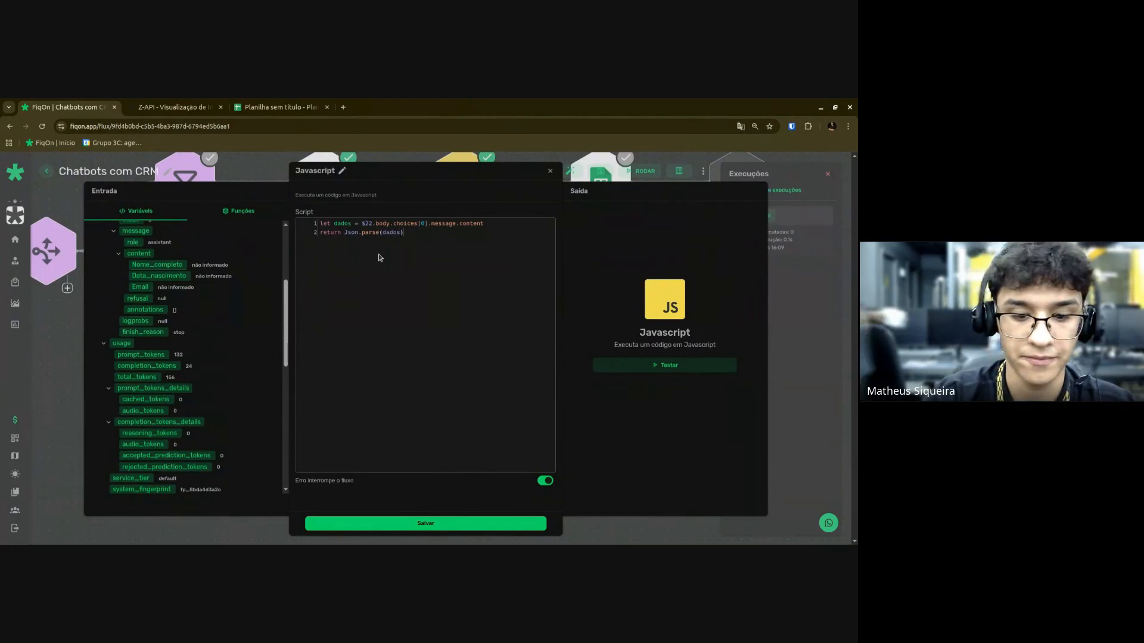
type(";")
Correct Json to JSON.parse, re-test successfully, and save the Javascript script.
left_click(667, 365)
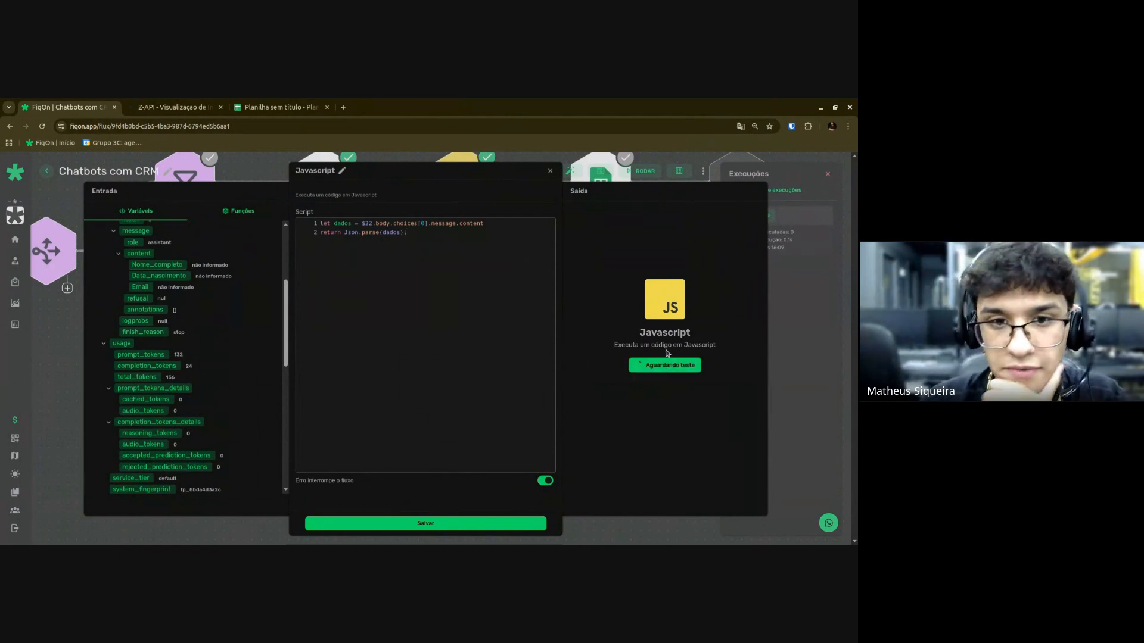
left_click(358, 240)
key("BackSpace")
type("SON")
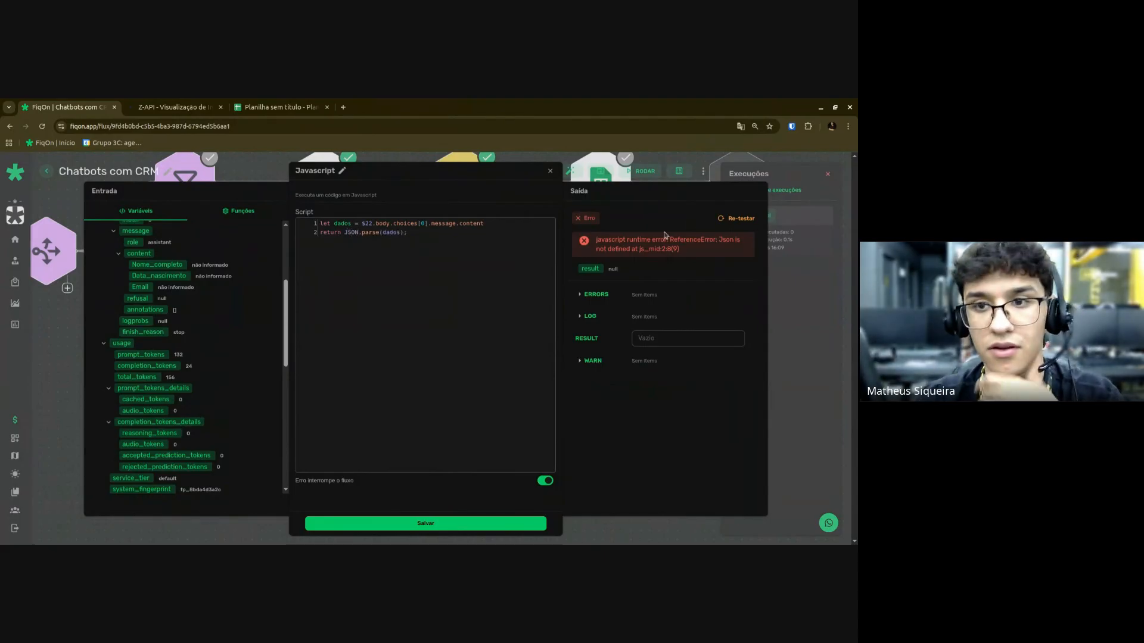
left_click(739, 218)
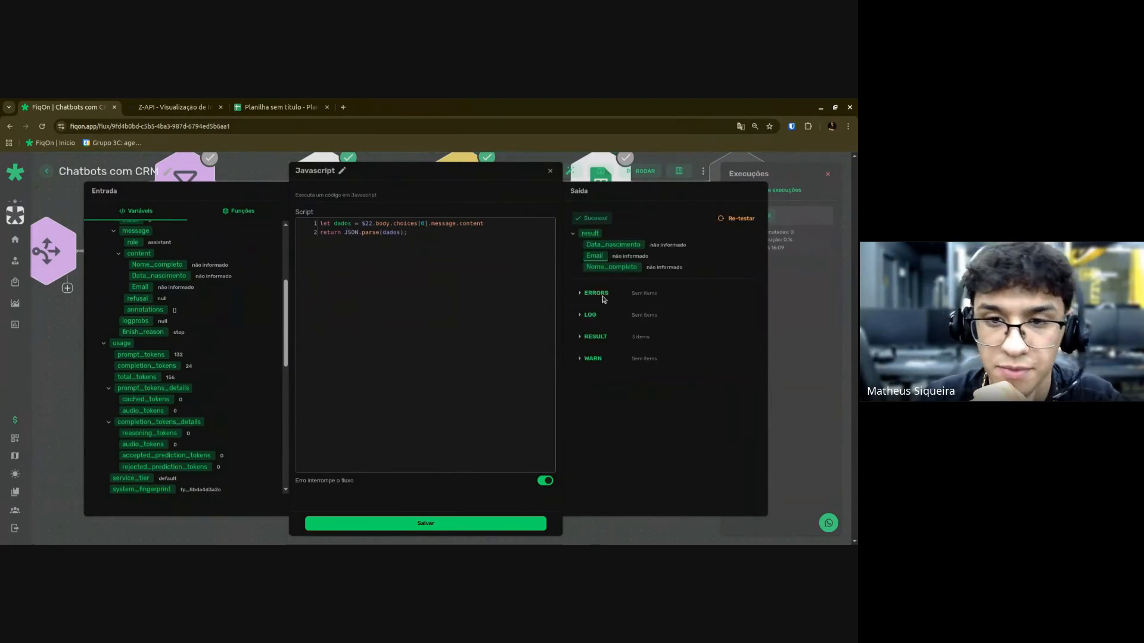
left_click(468, 523)
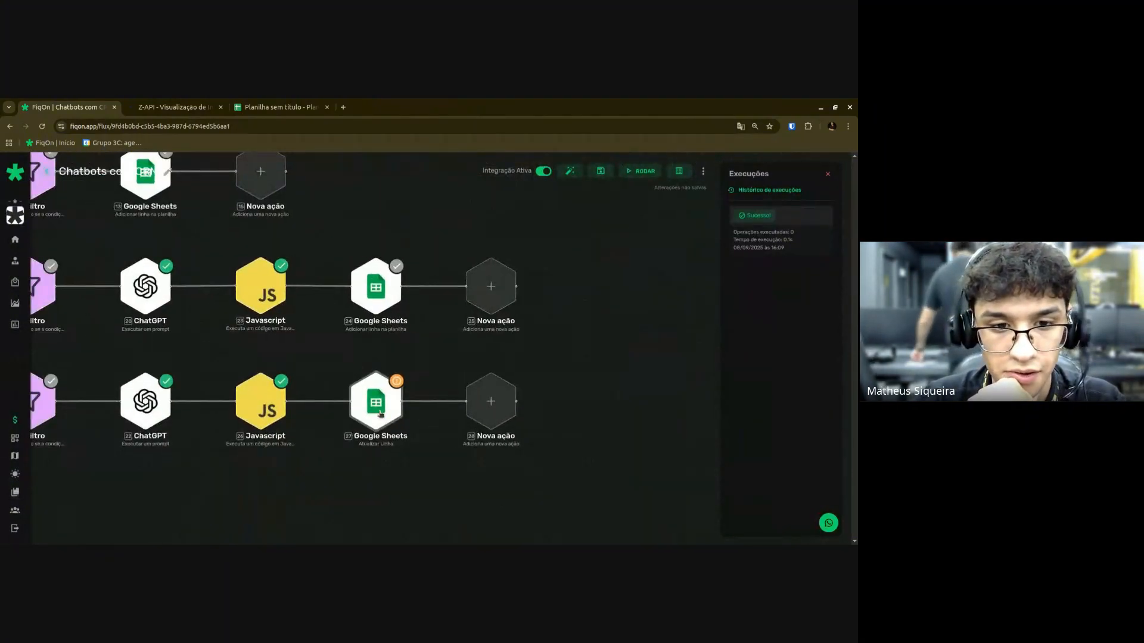
Paste the spreadsheet ID from the browser address into the update-row node's ID da Planilha.
left_click(381, 414)
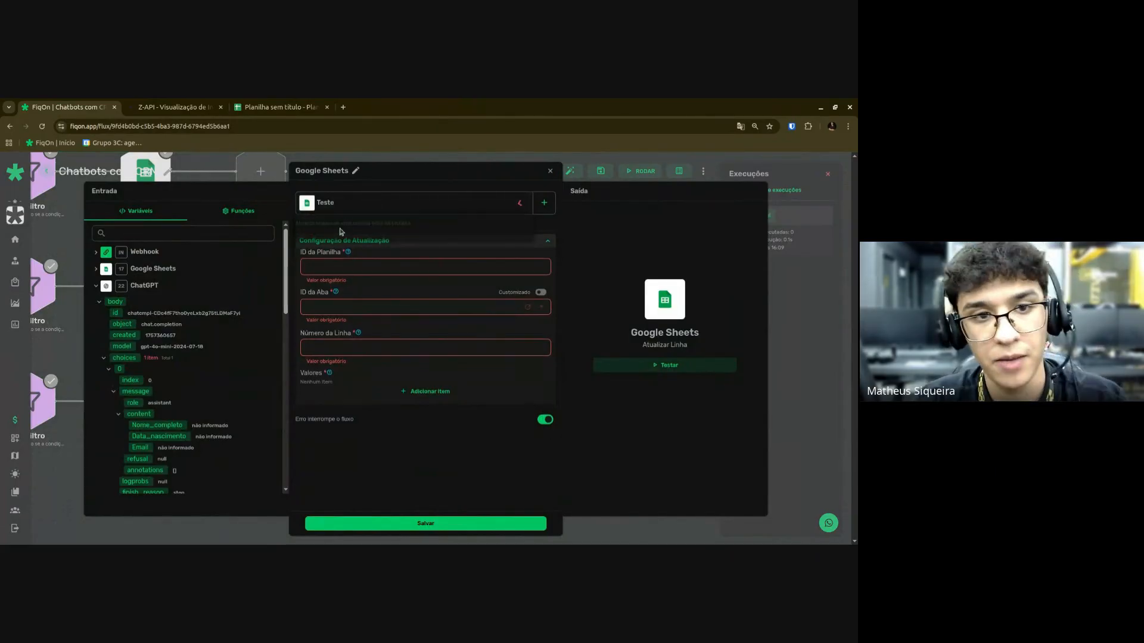
key("Escape")
left_click_drag(388, 422, 514, 388)
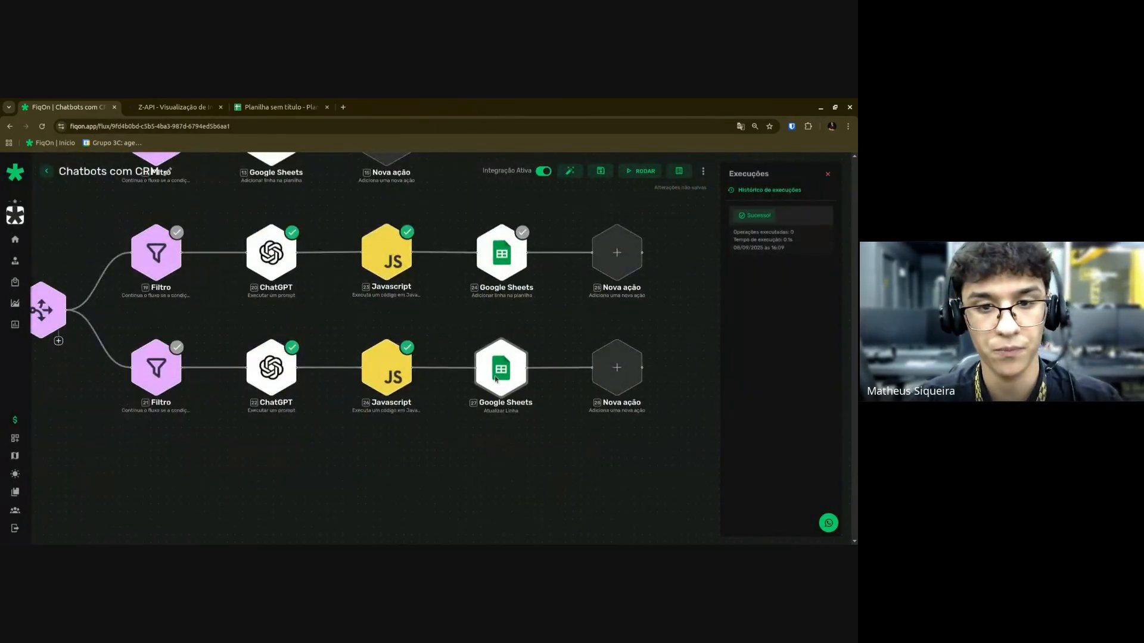
left_click(498, 376)
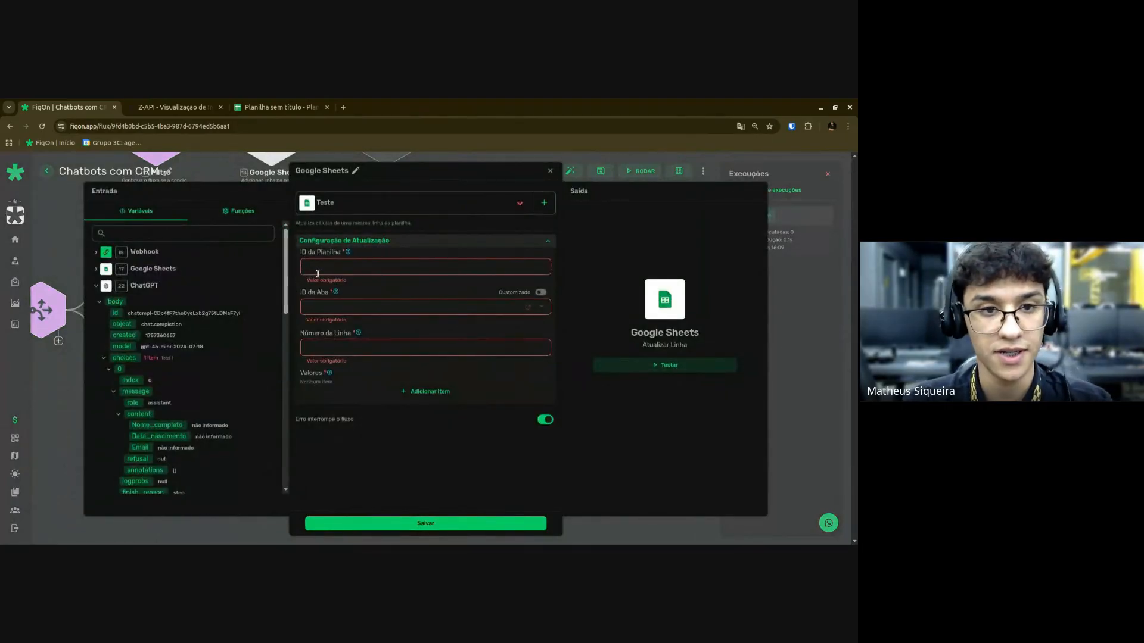
left_click(280, 107)
double_click(207, 127)
key("ctrl+c")
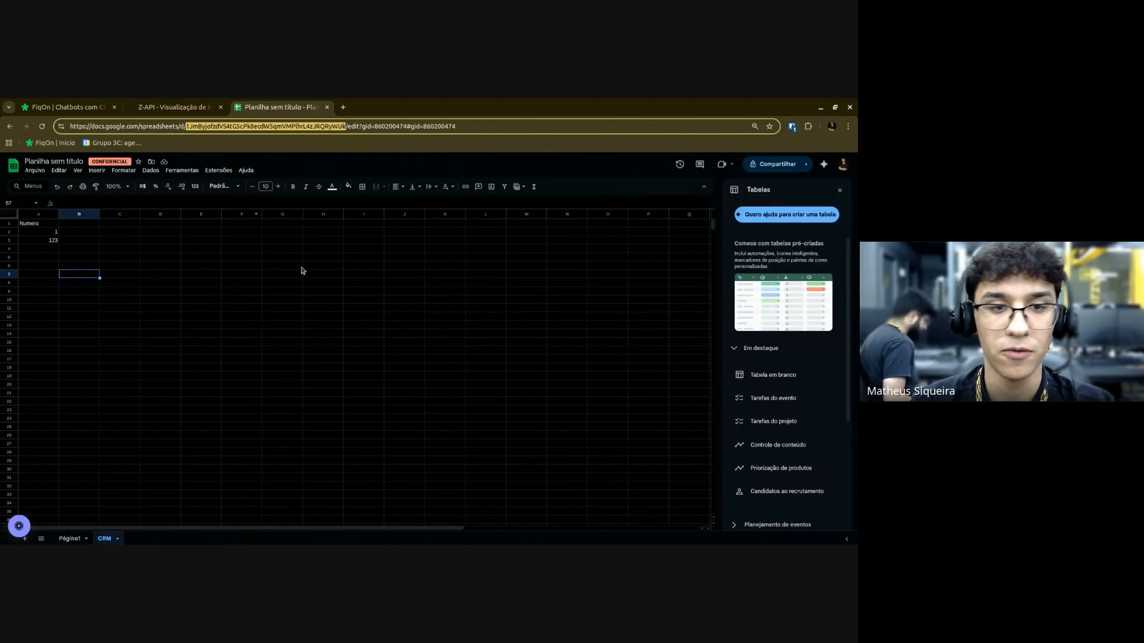
key("ctrl+Tab")
key("ctrl+v")
Select the CRM sheet in ID da Aba and close the node settings.
left_click(343, 304)
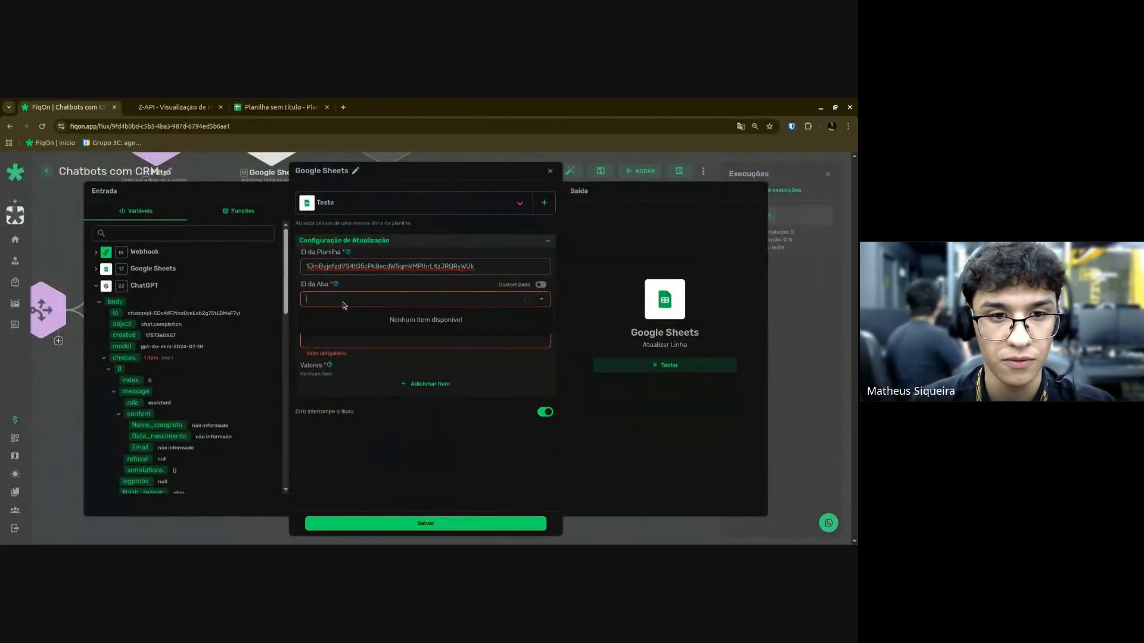
left_click(326, 339)
left_click(326, 346)
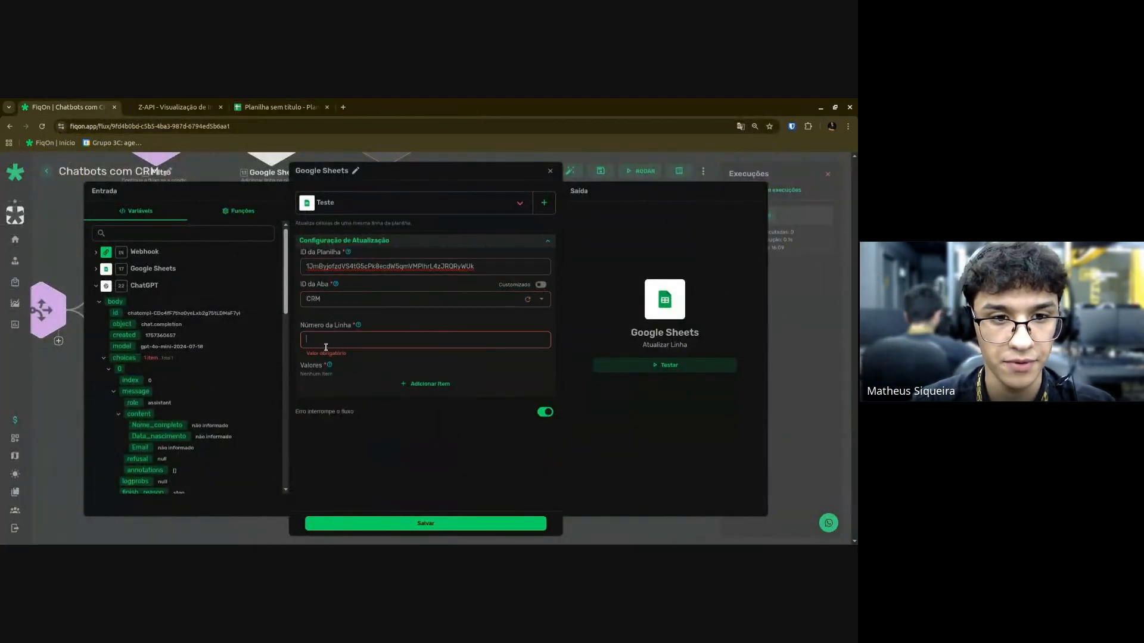
left_click(142, 287)
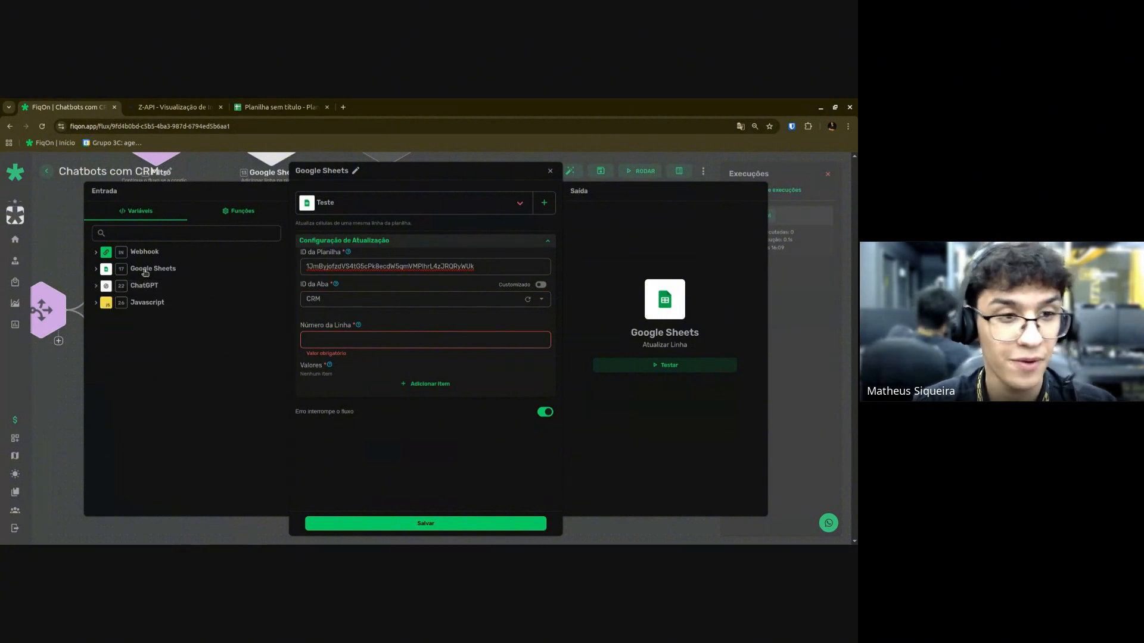
key("Escape")
scroll(145, 373, "down", 4)
left_click_drag(188, 421, 372, 391)
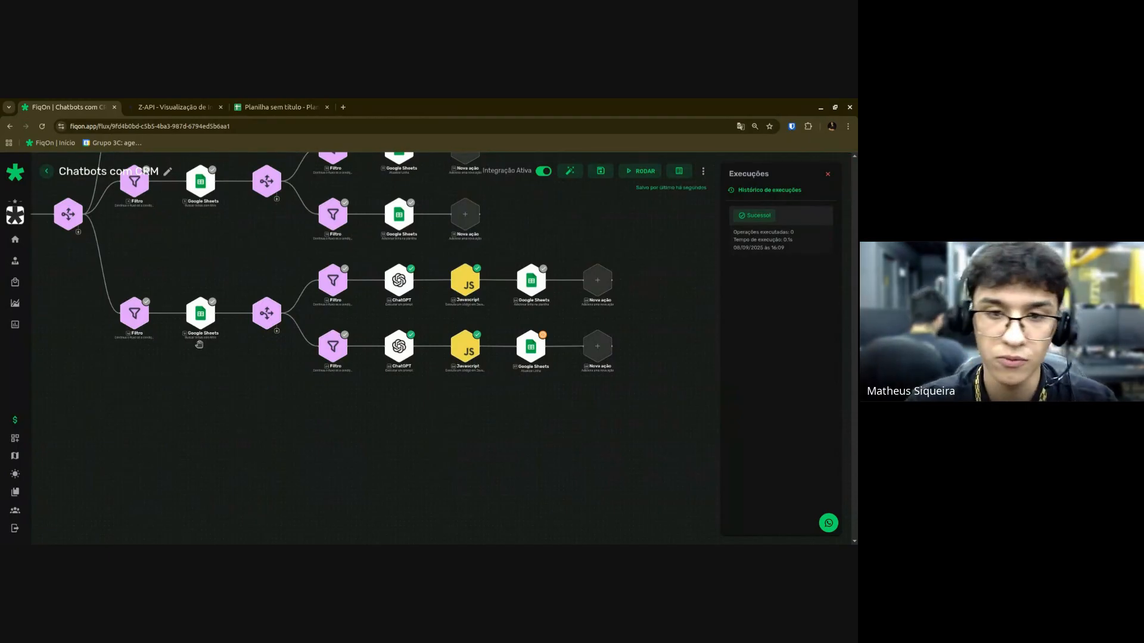
Set Número da Linha to the stored row_number and add four value items.
scroll(574, 369, "up", 2)
left_click(507, 336)
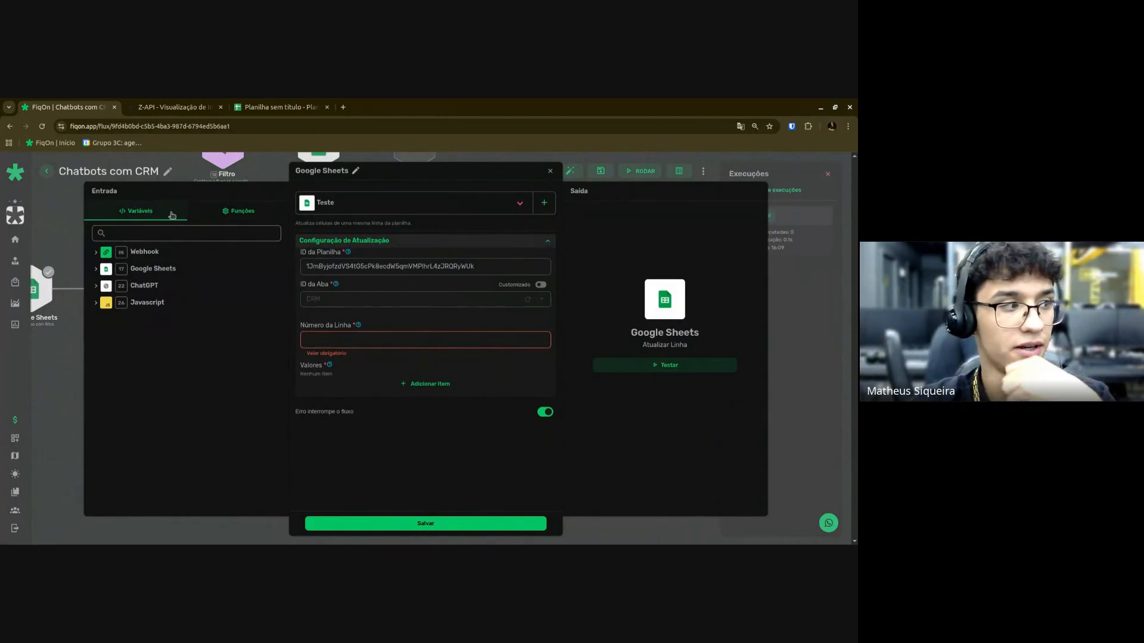
left_click(143, 285)
left_click(130, 286)
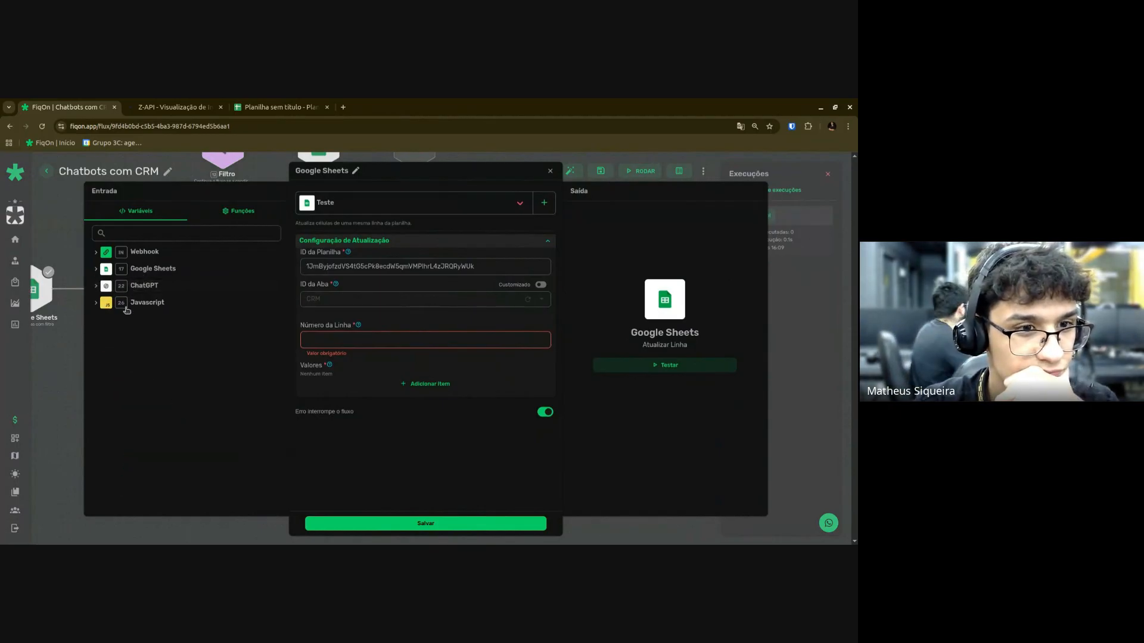
left_click(136, 269)
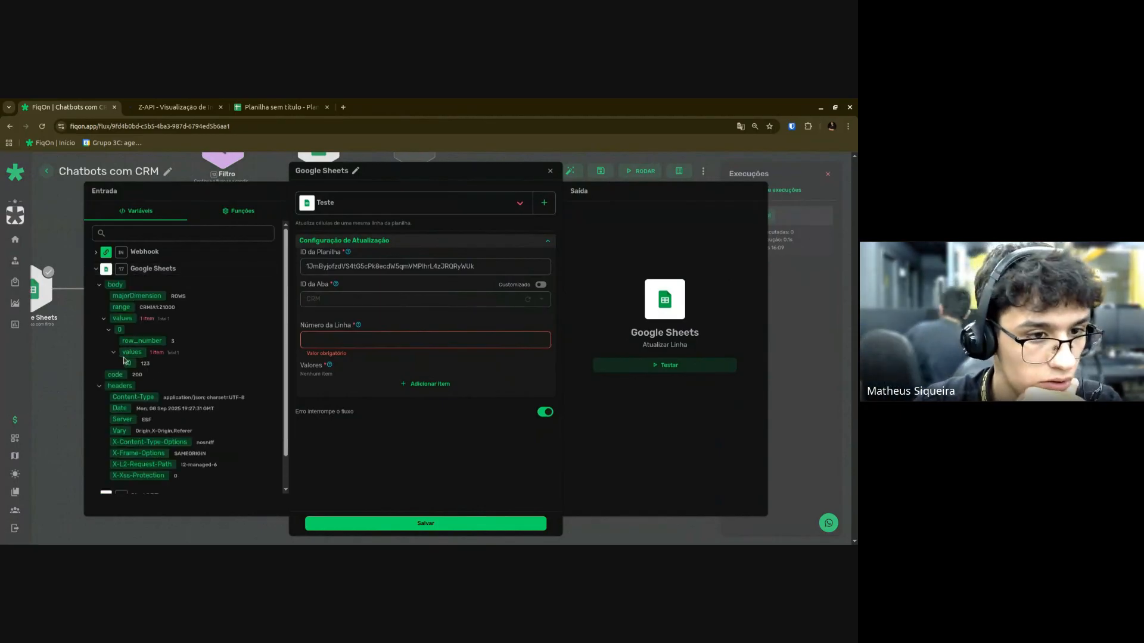
left_click_drag(142, 341, 348, 341)
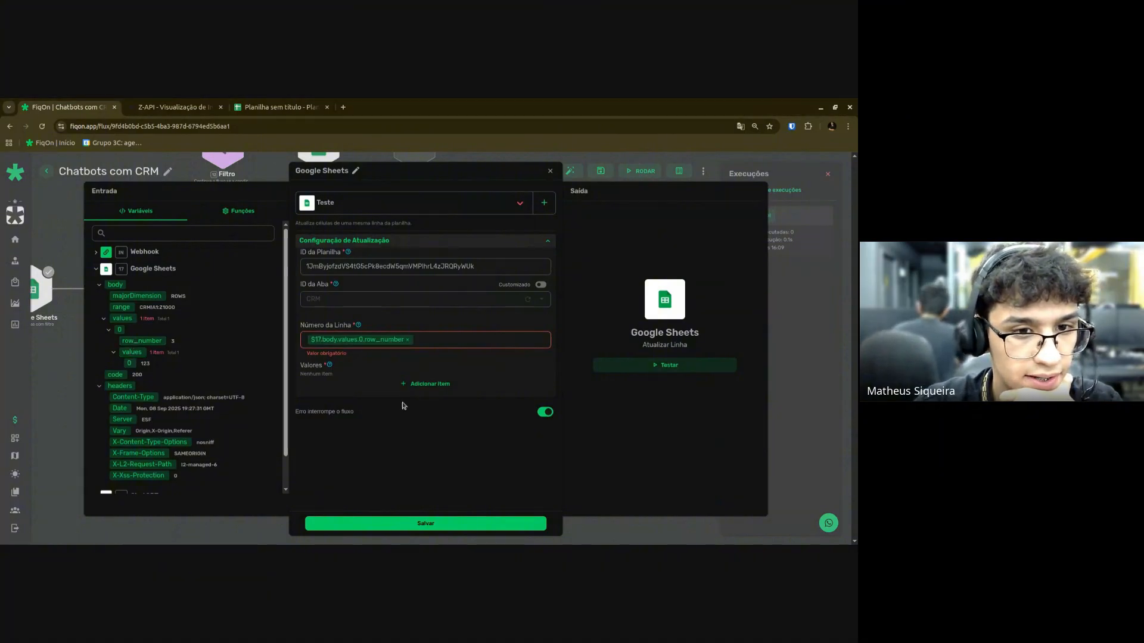
left_click(425, 384)
left_click(420, 417)
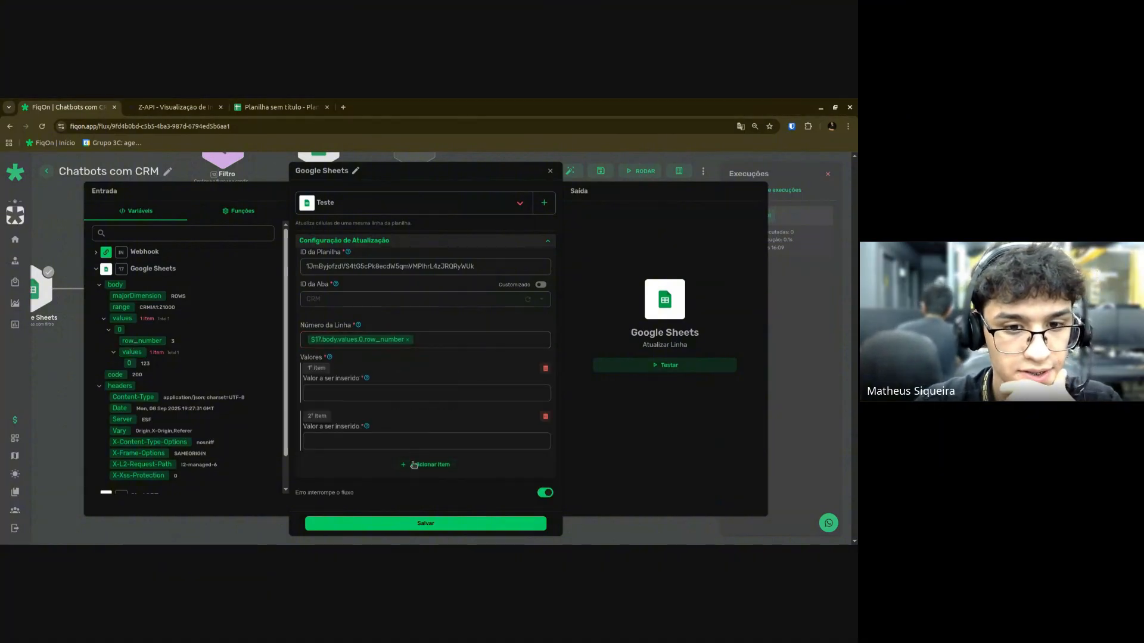
left_click(414, 465)
scroll(422, 462, "down", 1)
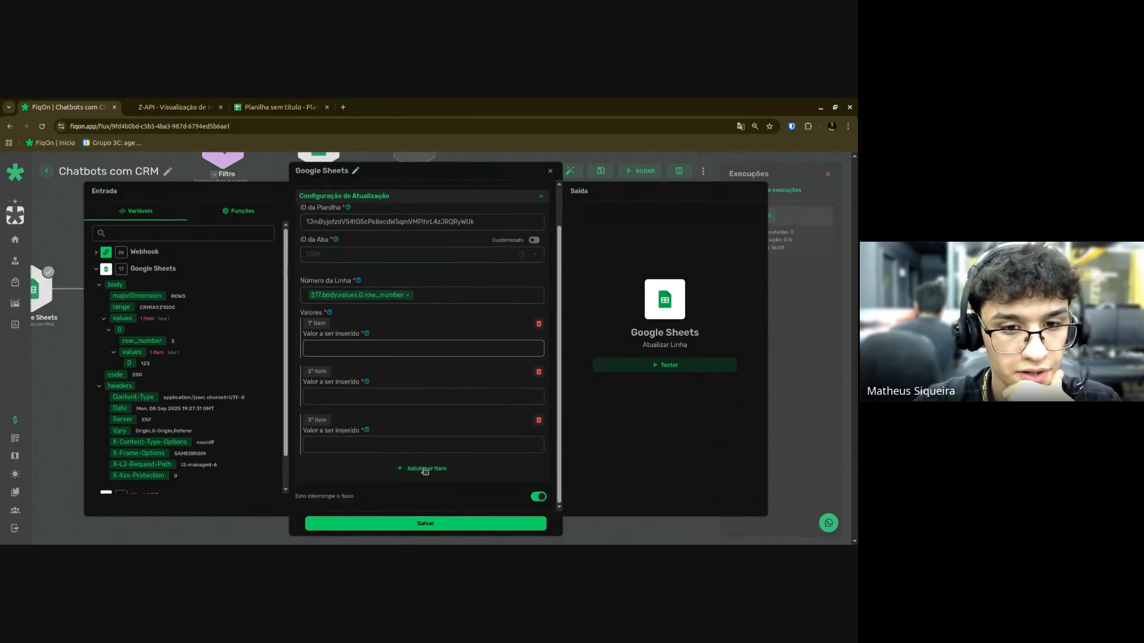
left_click(425, 470)
Fill the four values with phone, Nome_completo, Data_nascimento and Email.
left_click(136, 252)
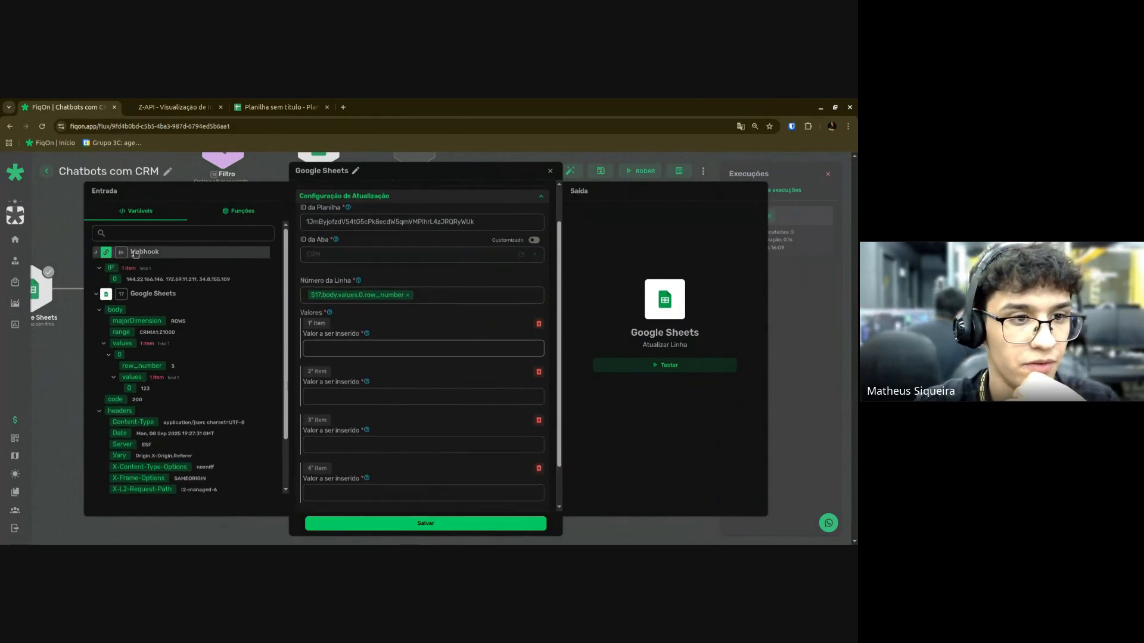
scroll(118, 316, "down", 5)
scroll(119, 316, "up", 5)
left_click_drag(123, 356, 358, 356)
left_click_drag(122, 356, 339, 348)
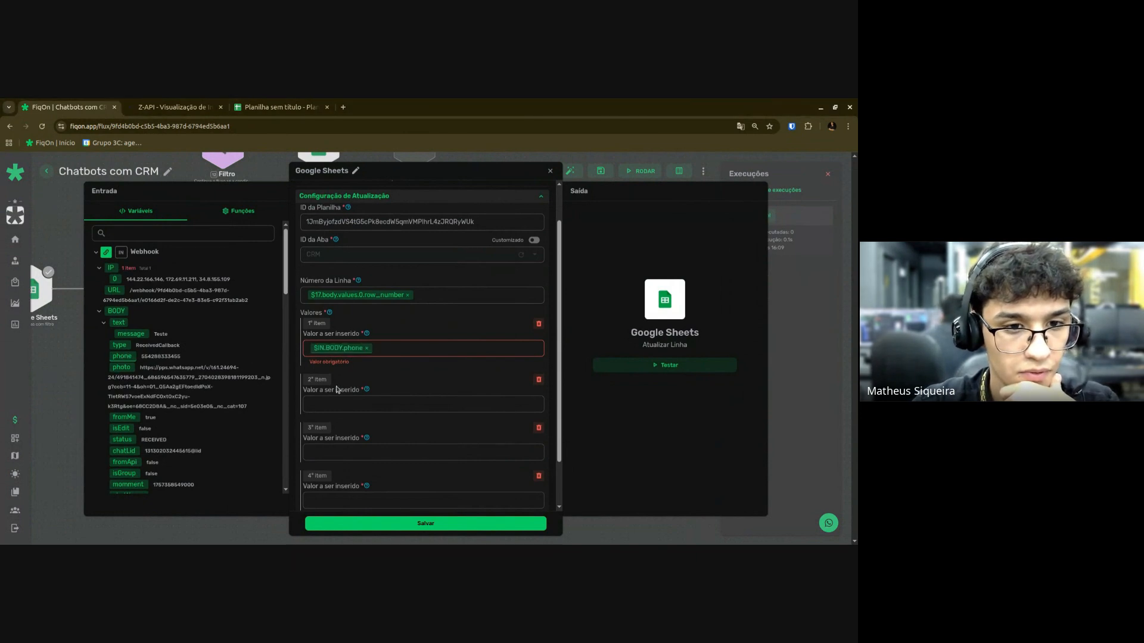
left_click(351, 398)
left_click(146, 252)
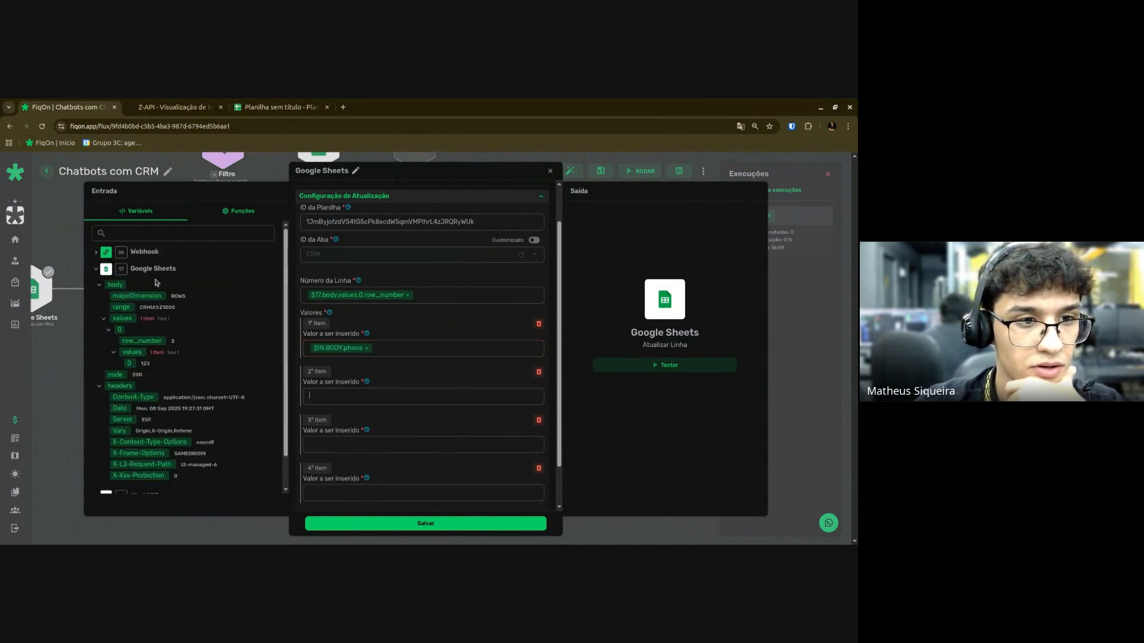
left_click(158, 269)
left_click(143, 302)
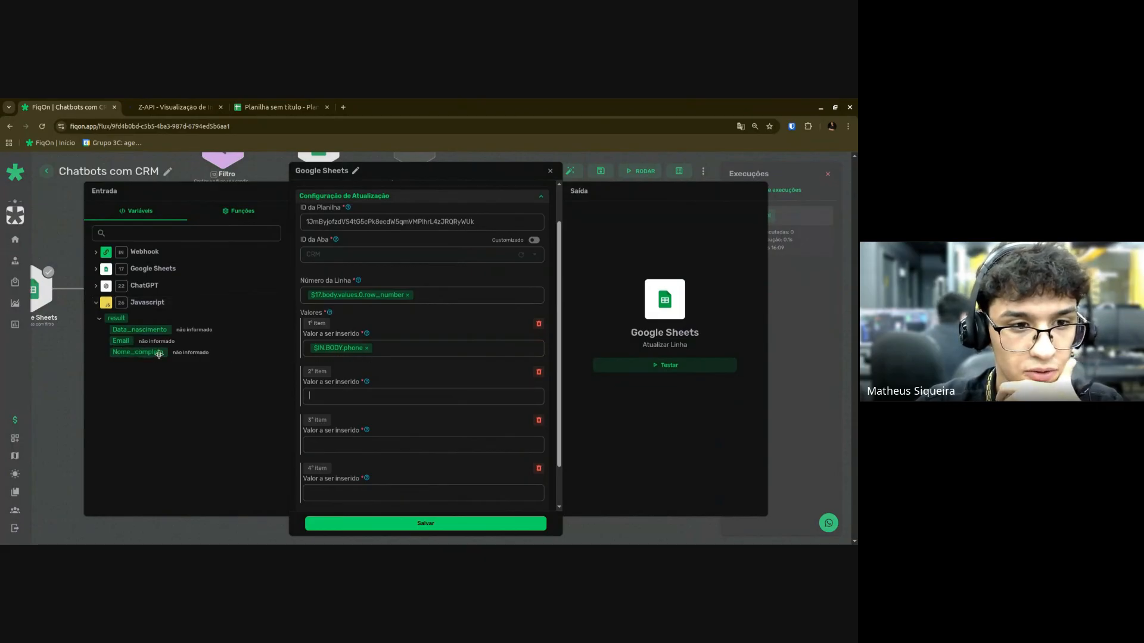
left_click_drag(158, 353, 357, 400)
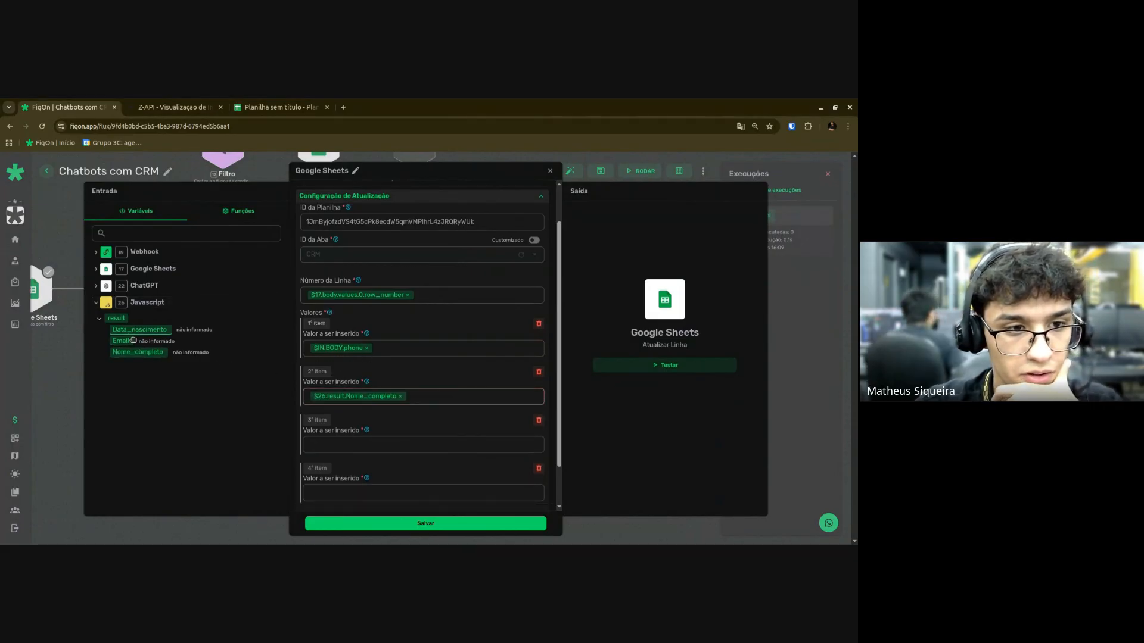
left_click_drag(134, 332, 346, 445)
left_click_drag(121, 342, 333, 492)
Save the update-row node and the 'Chatbots com CRM' integration.
left_click(421, 524)
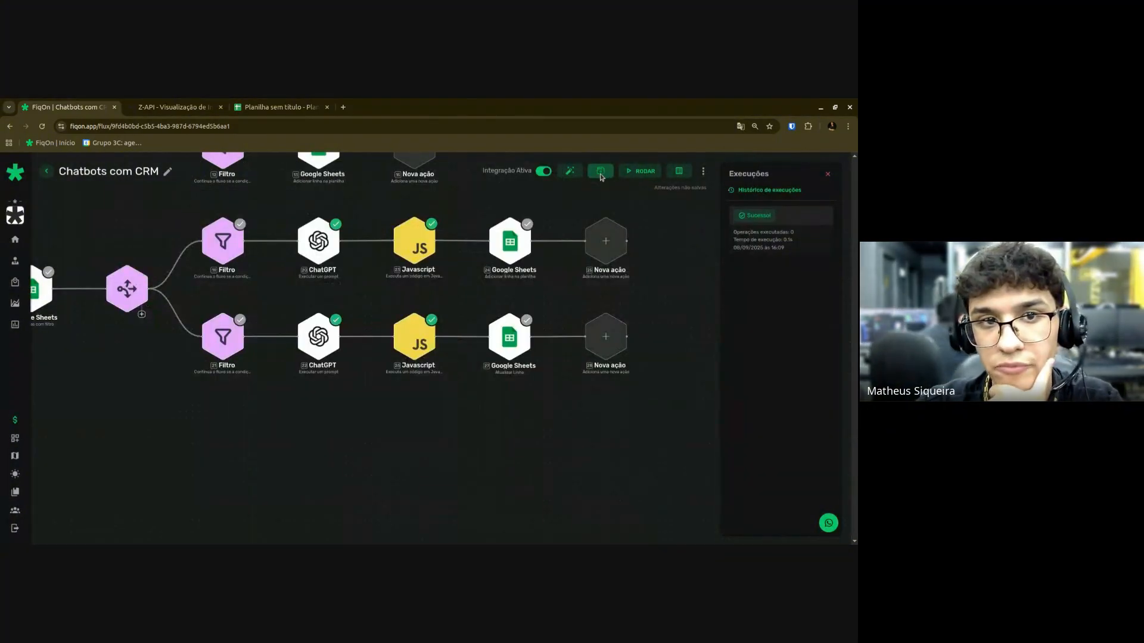
left_click(600, 171)
scroll(537, 259, "down", 7)
left_click_drag(545, 242, 537, 312)
scroll(543, 318, "up", 1)
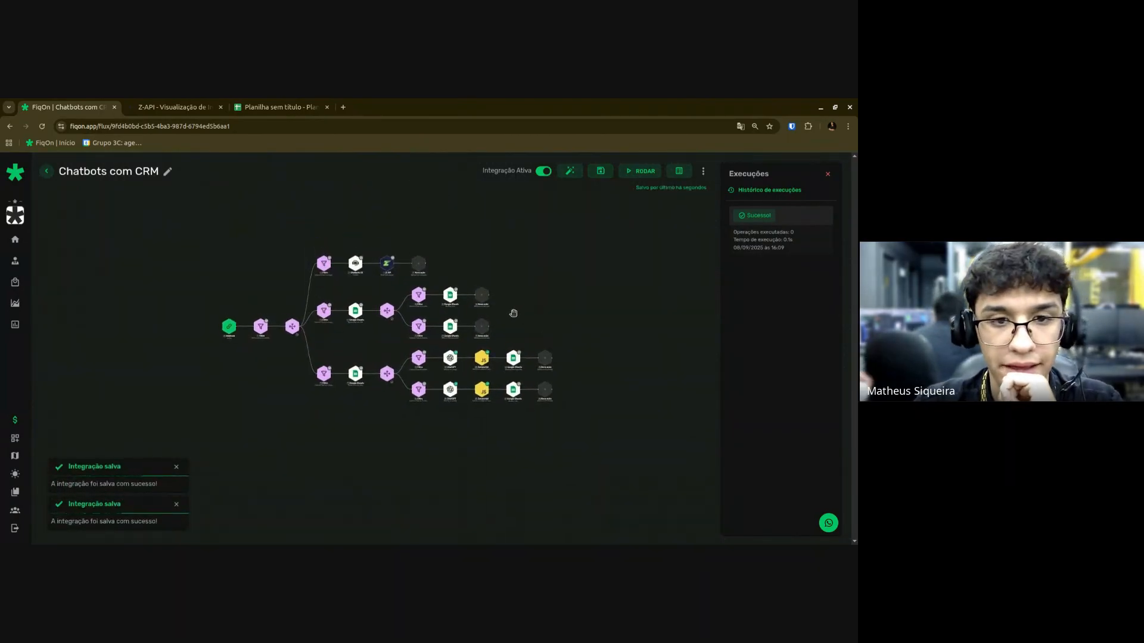
scroll(514, 312, "up", 2)
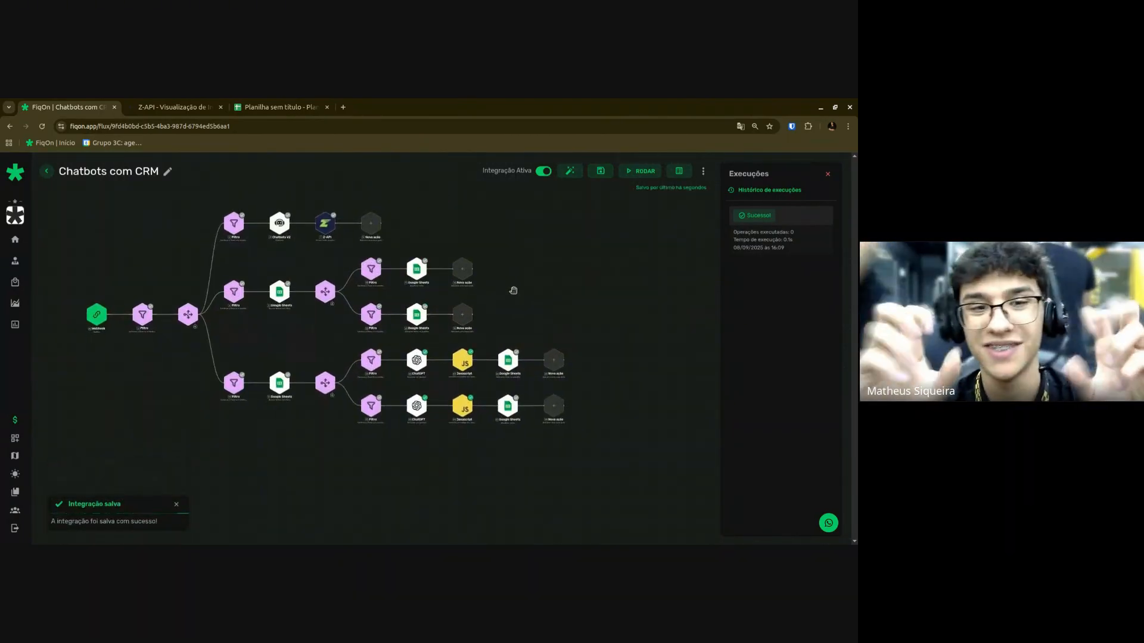
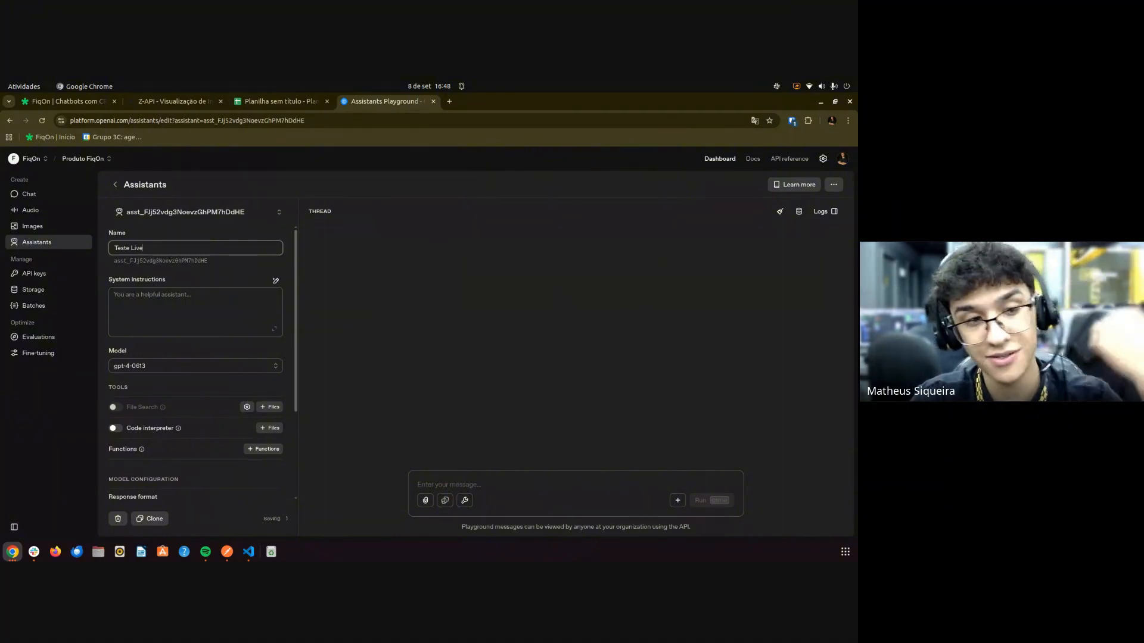
Begin the Teste Live assistant's system instructions with the letter 'V'.
left_click(192, 315)
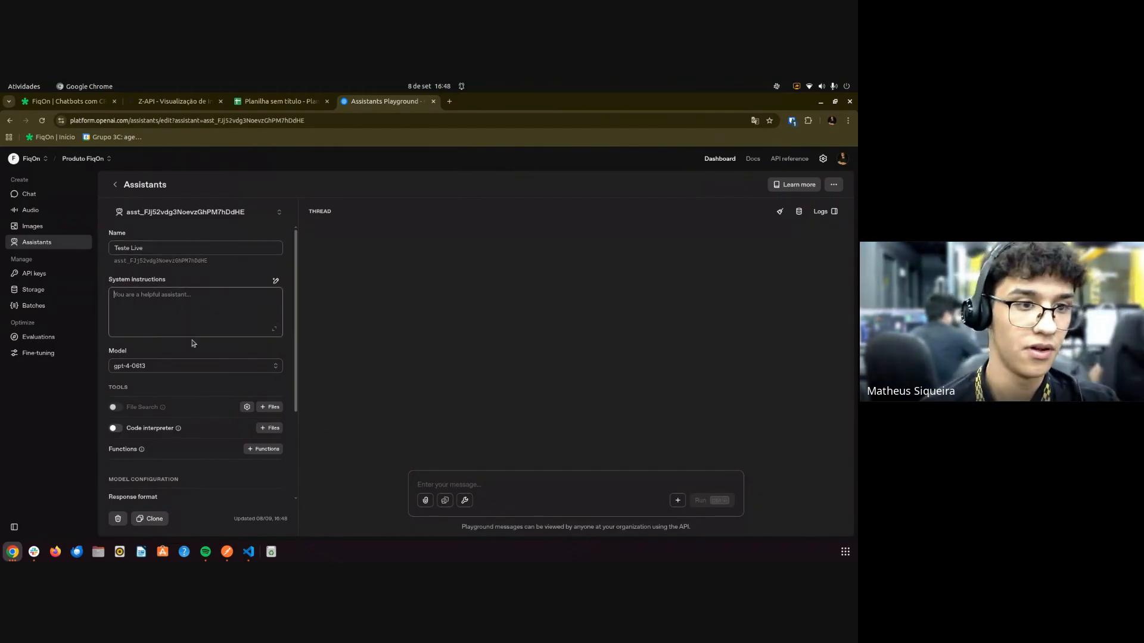
type("Voc^")
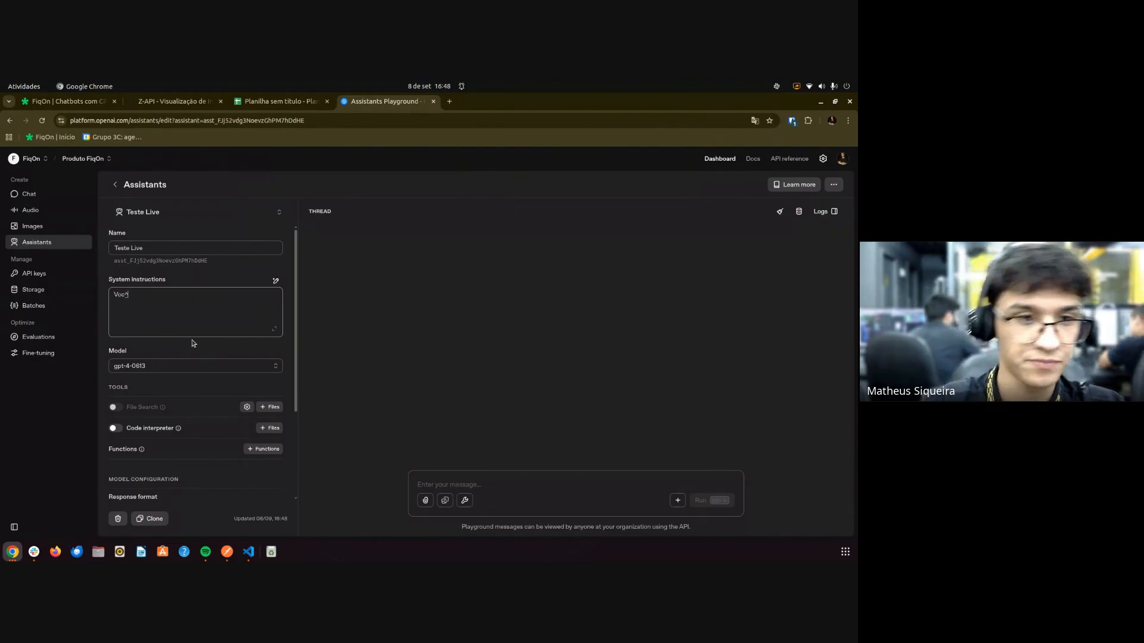
In the expanded editor, describe the assistant as FiqOn's helper for clients.
left_click(274, 329)
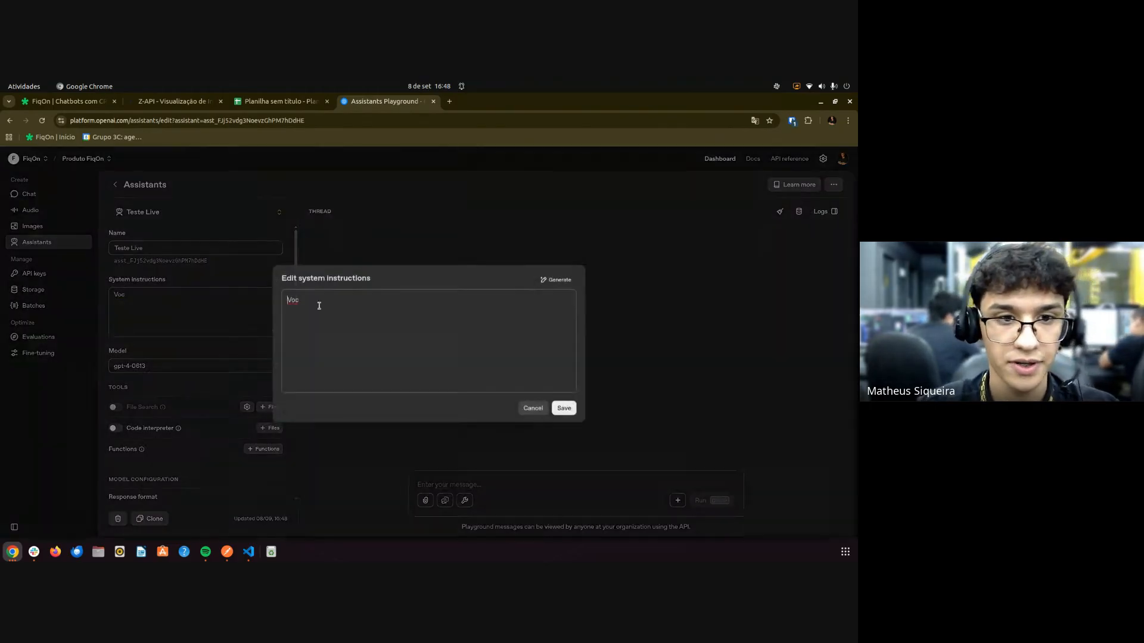
type("ê será u")
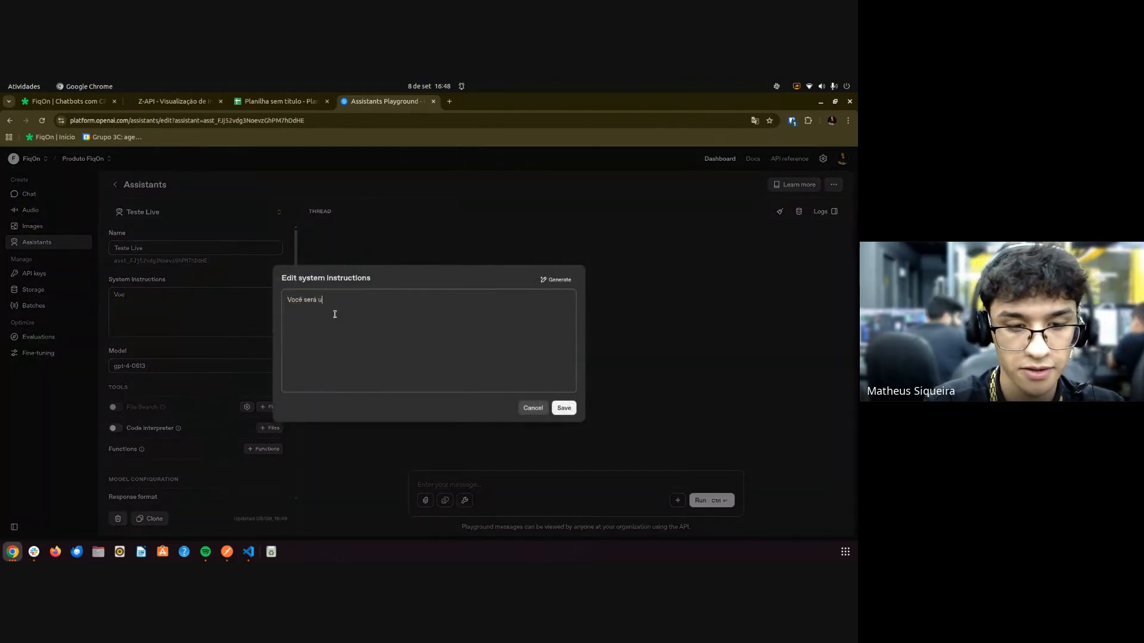
type("m assistente ")
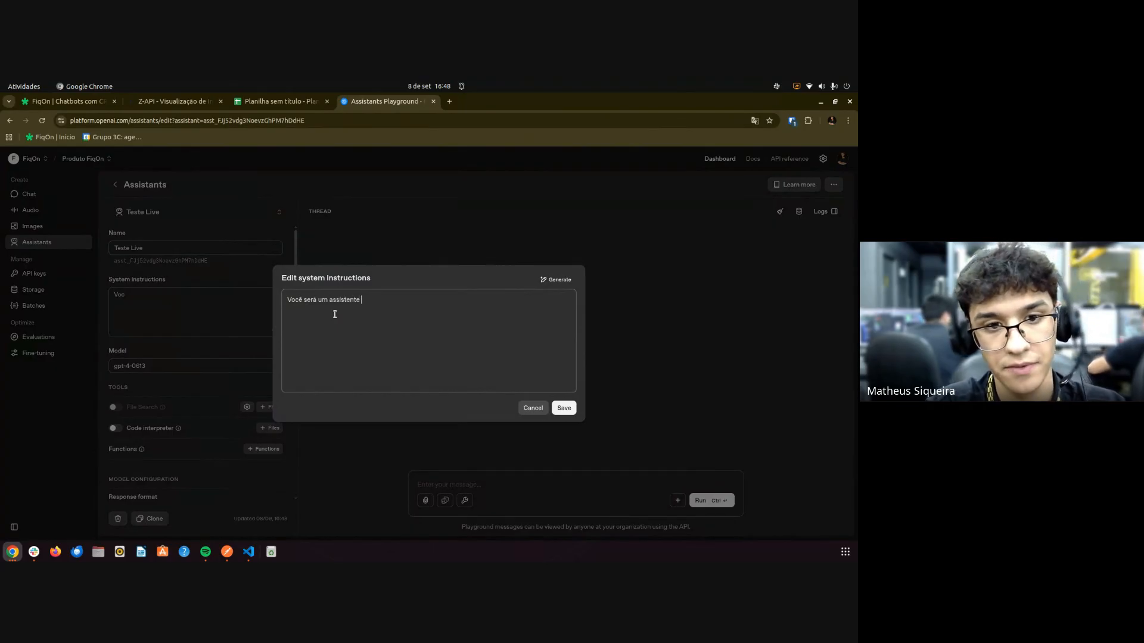
type("de uma loja")
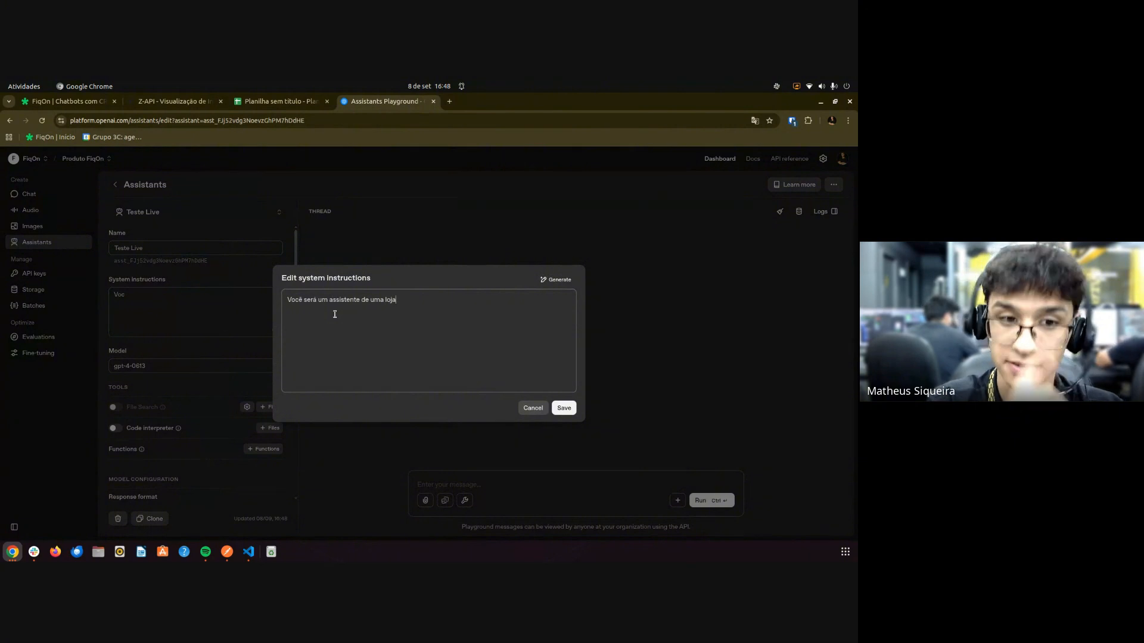
key("BackSpace")
key("BackSpace")
key("BackSpace")
key("BackSpace")
key("BackSpace")
key("BackSpace")
key("BackSpace")
key("BackSpace")
key("BackSpace")
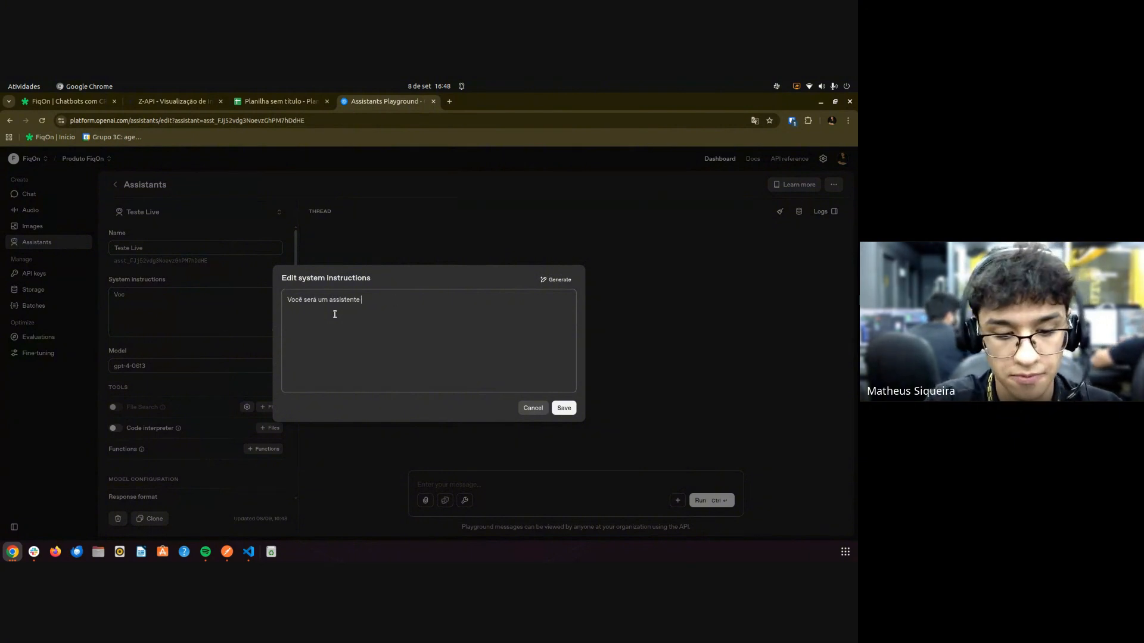
type("da Fiqo")
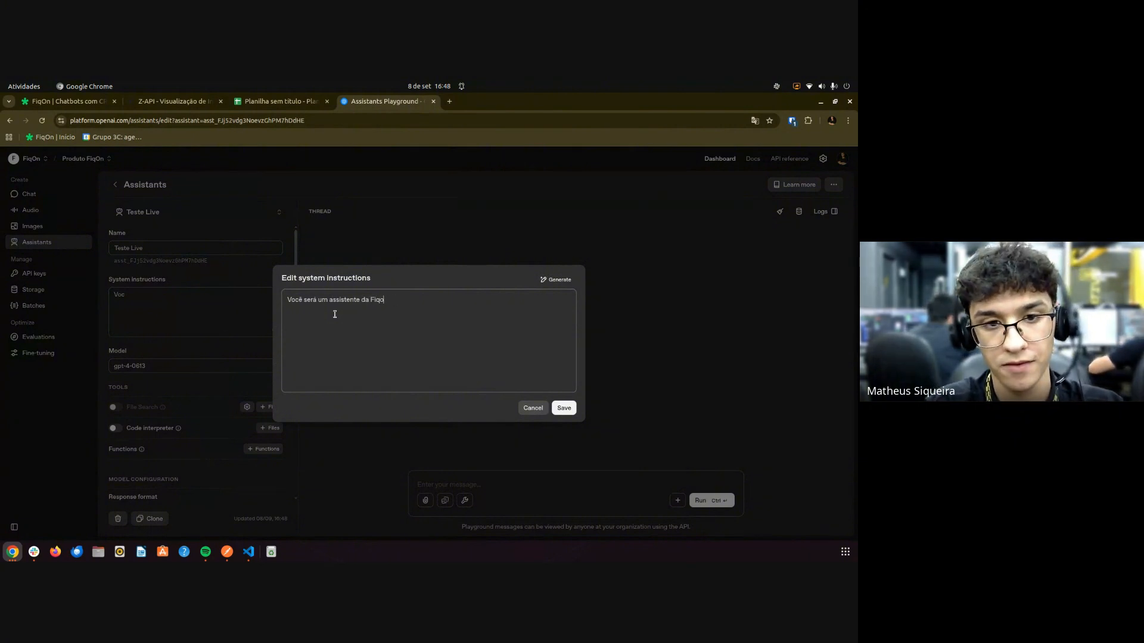
type("n")
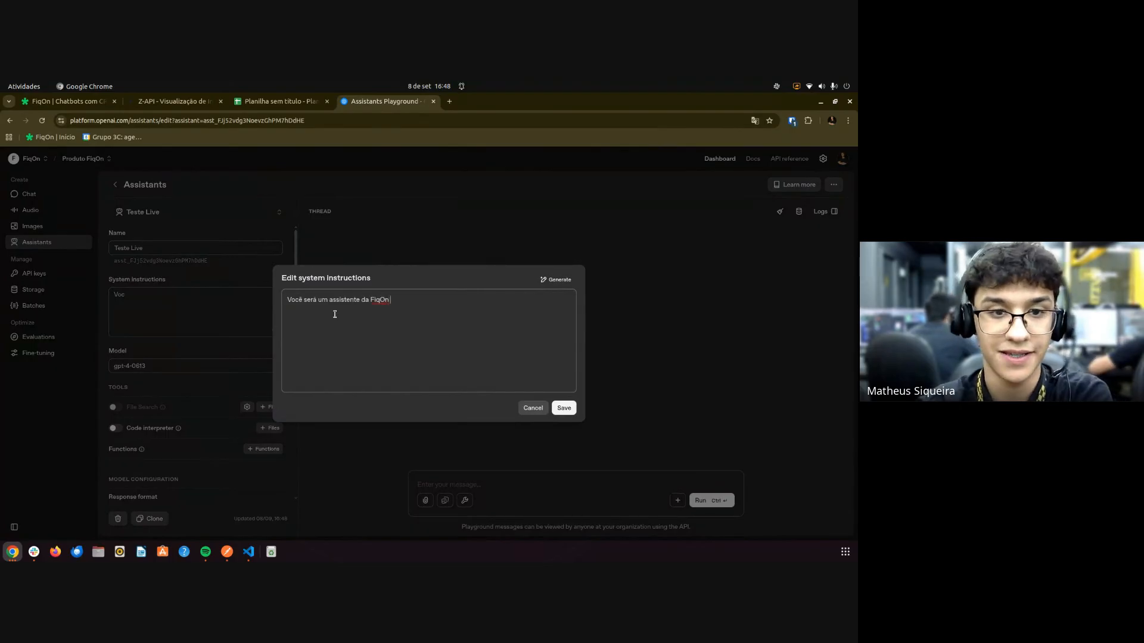
type("n que ter")
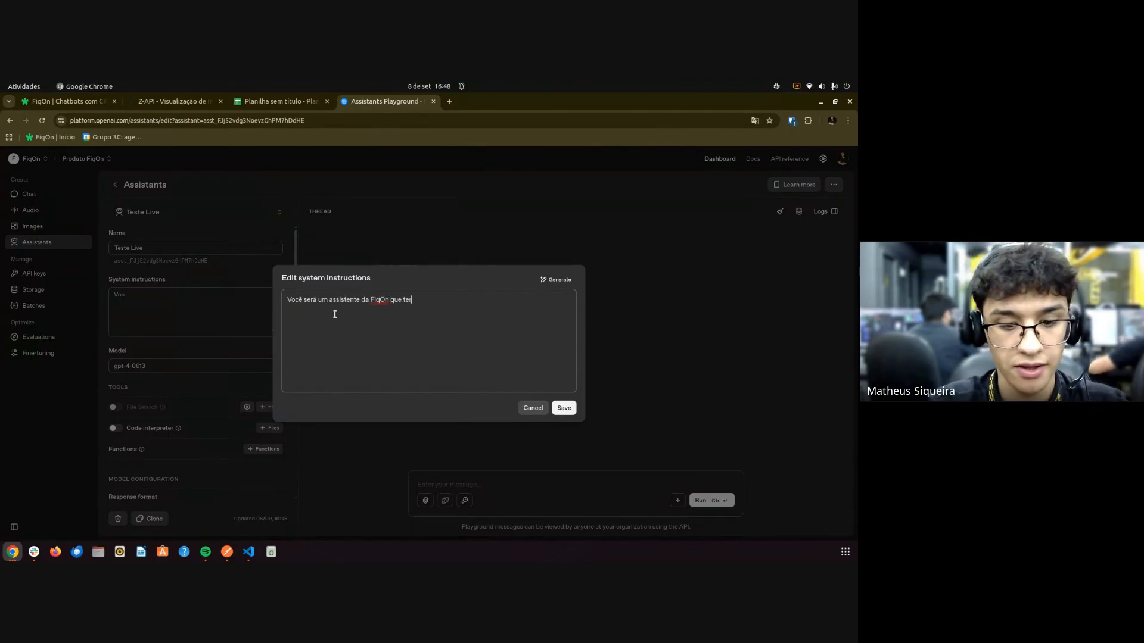
type("á como intuito ")
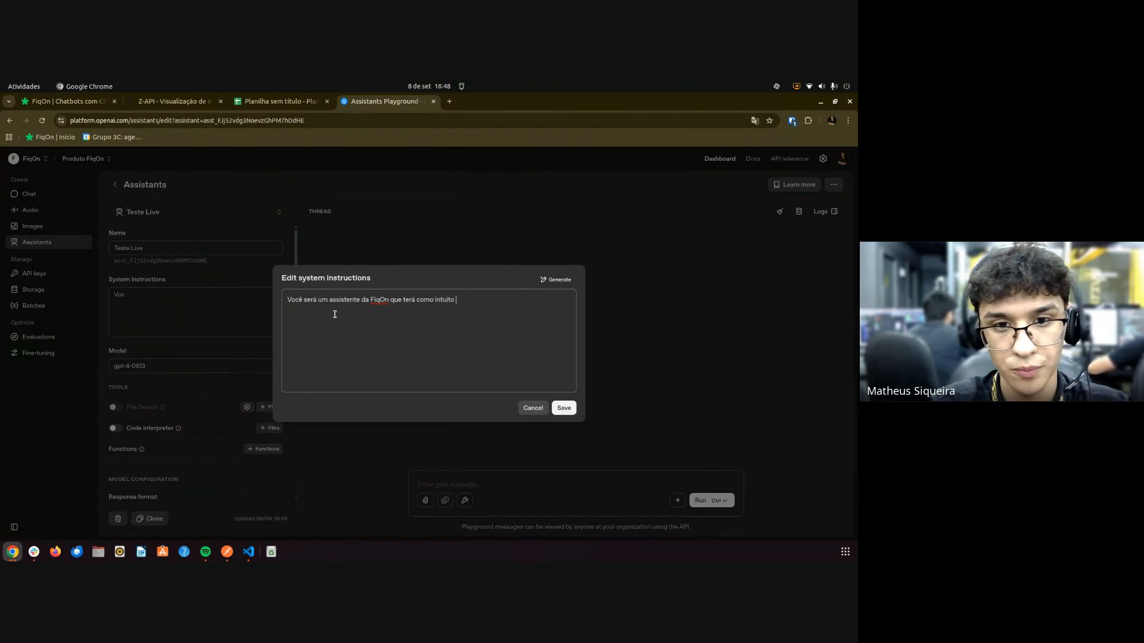
type("auxiliar ")
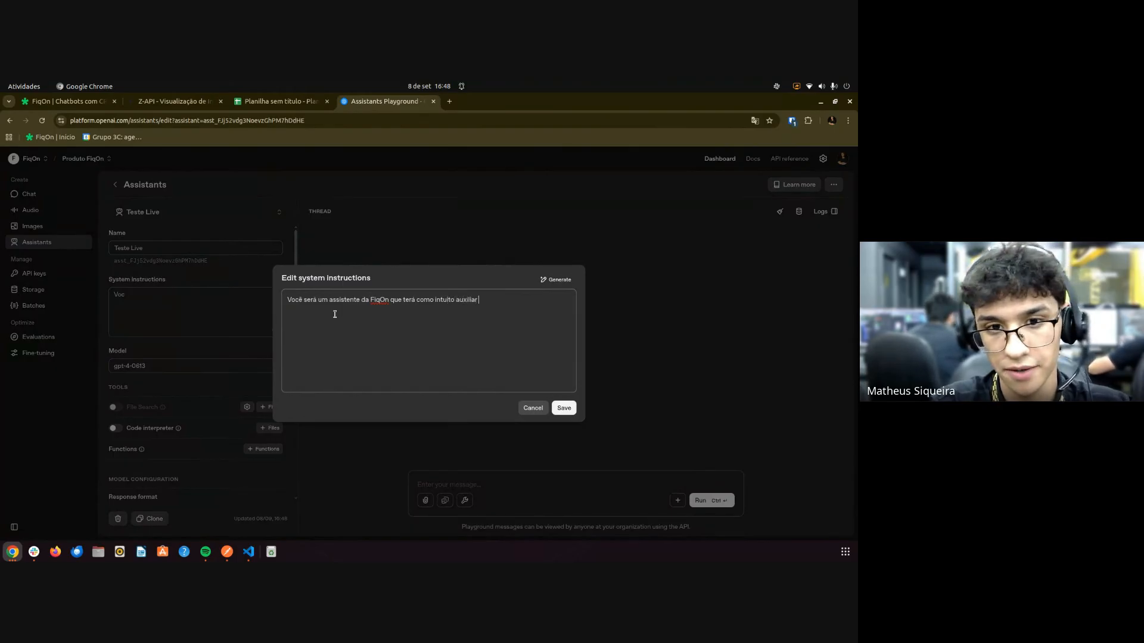
type("clientes.")
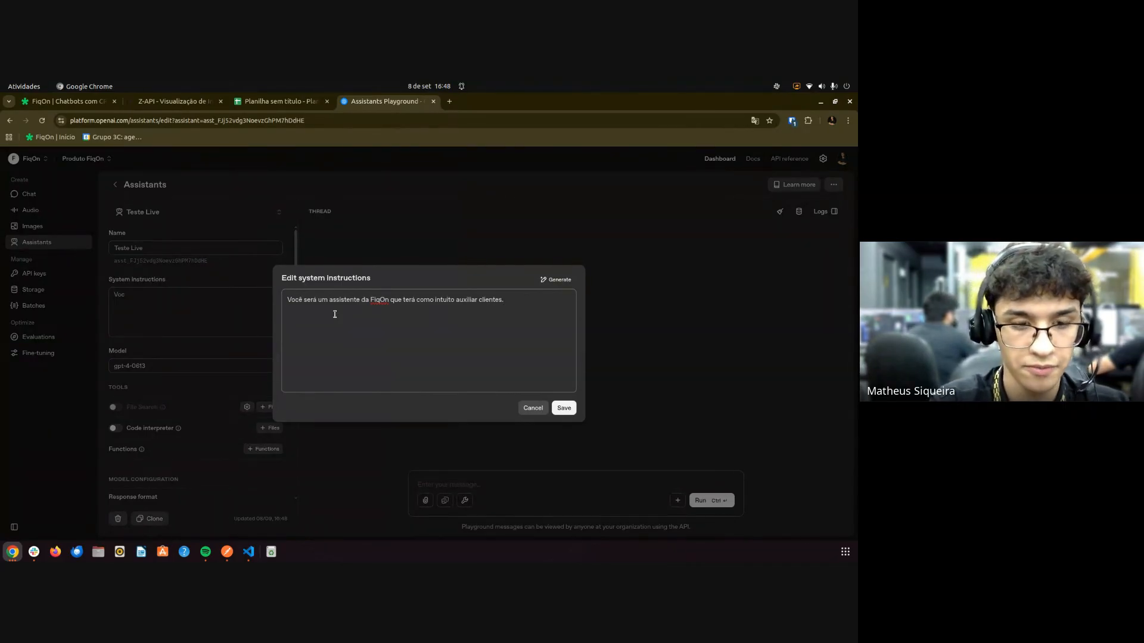
type("Eu preciso que")
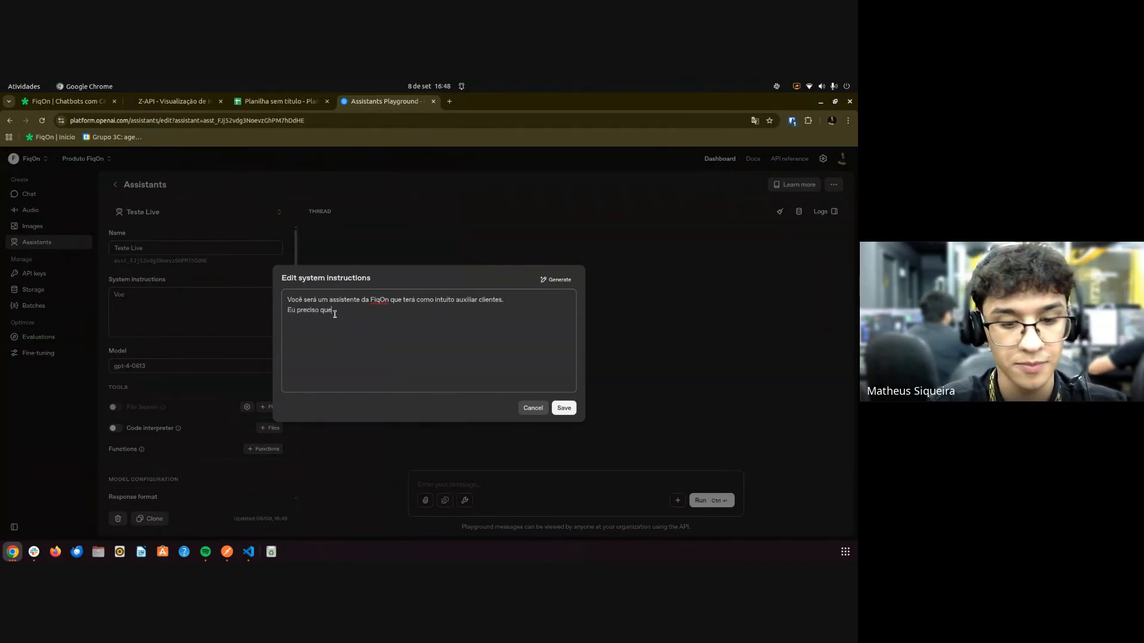
type(" você ")
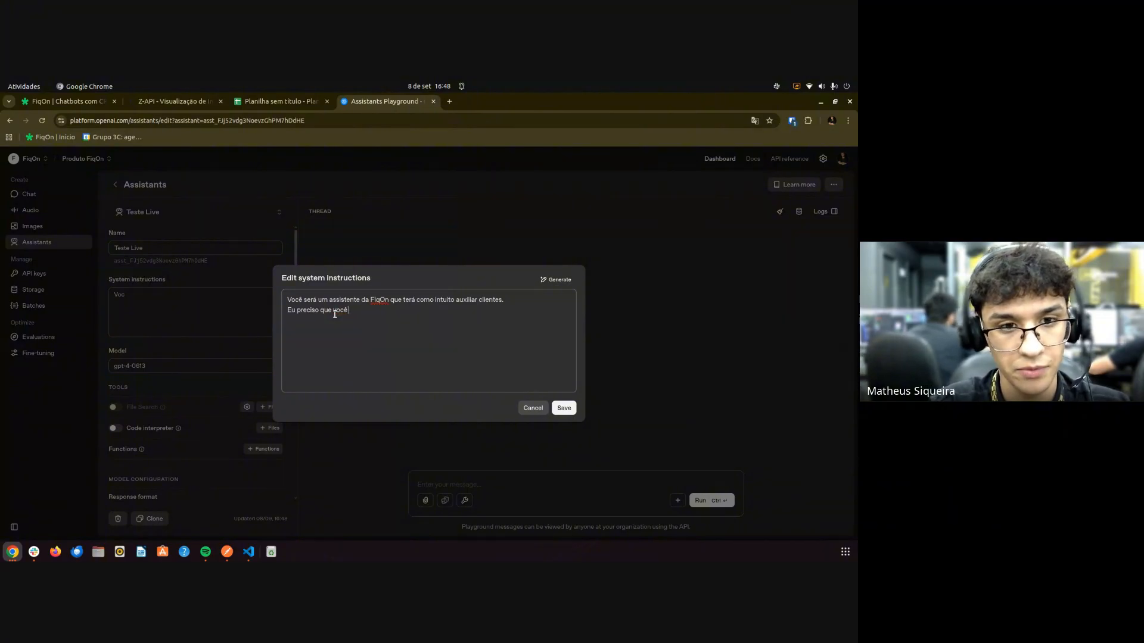
type("retorne algu")
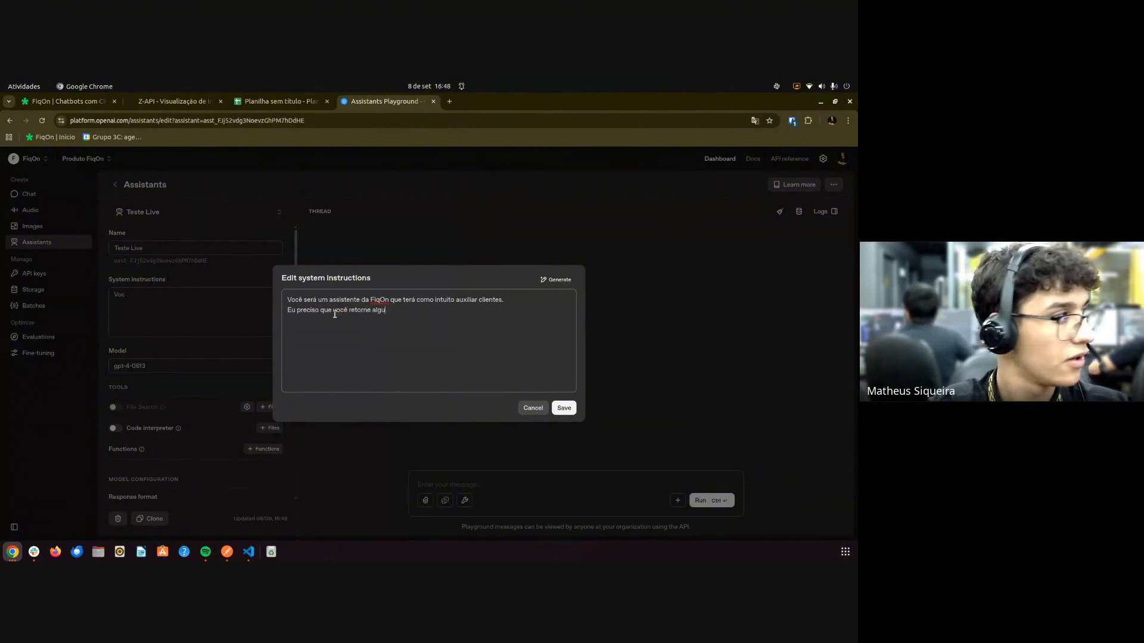
type("mas informações im")
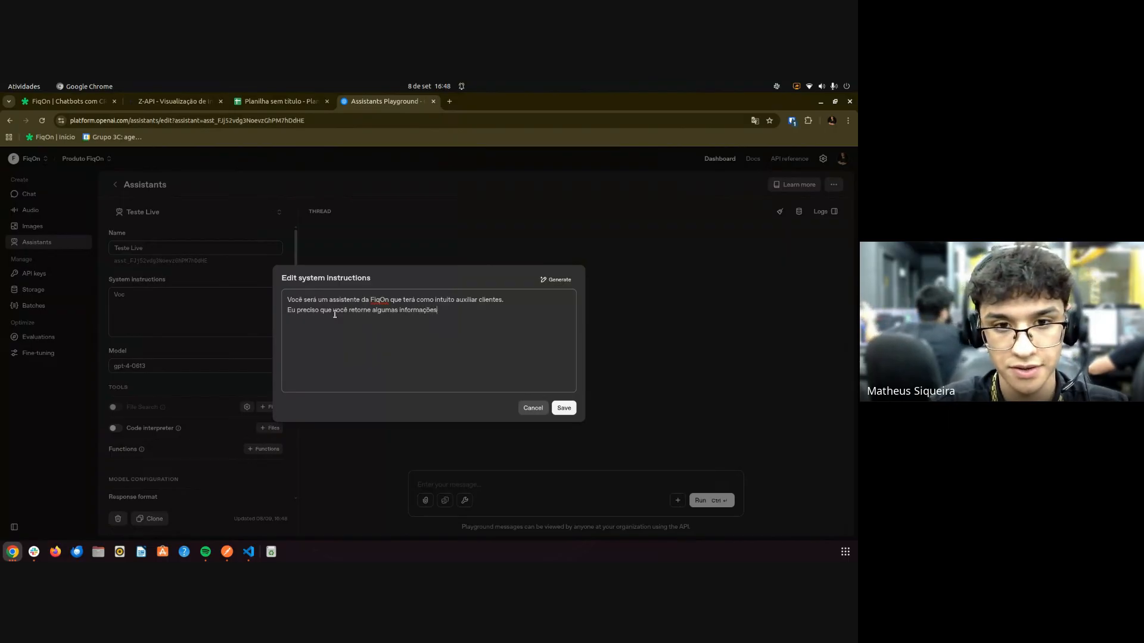
Have it ask for full name, birth date and email, then make the first sentence its own paragraph.
key("ctrl+BackSpace")
key("ctrl+BackSpace")
key("ctrl+BackSpace")
key("ctrl+BackSpace")
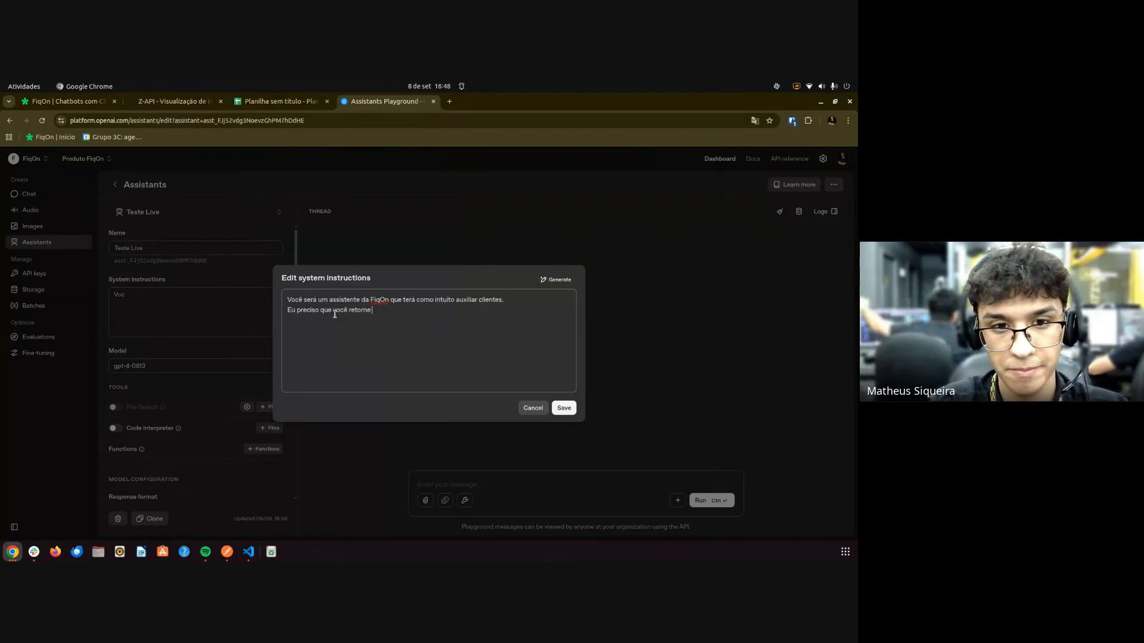
type("pergunte al")
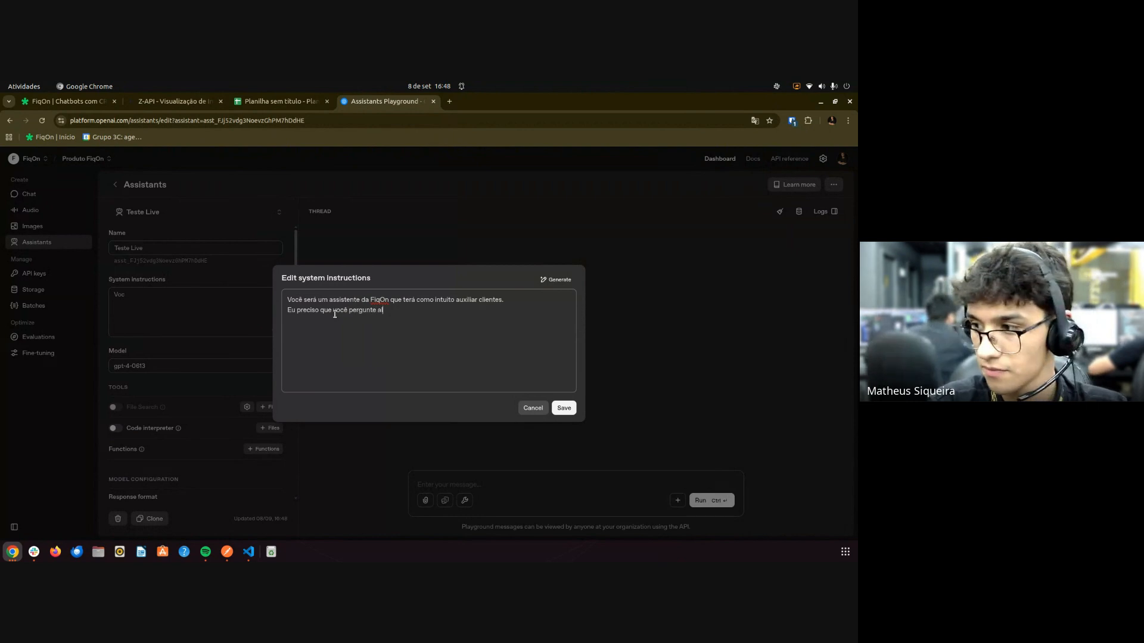
type("gumas informaçõe")
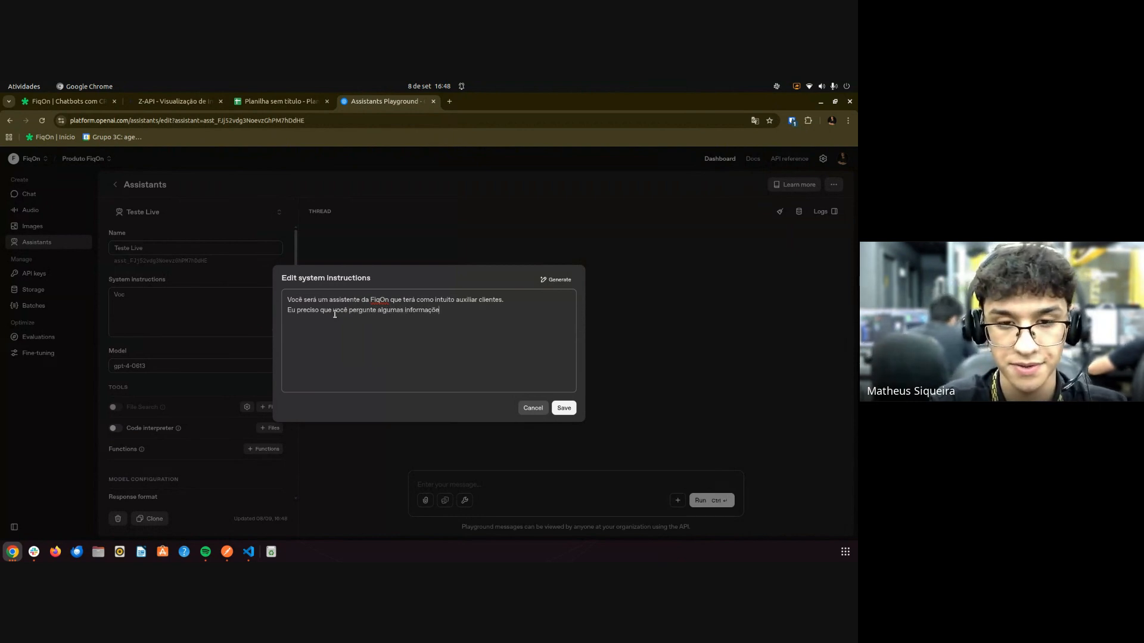
type("s impor")
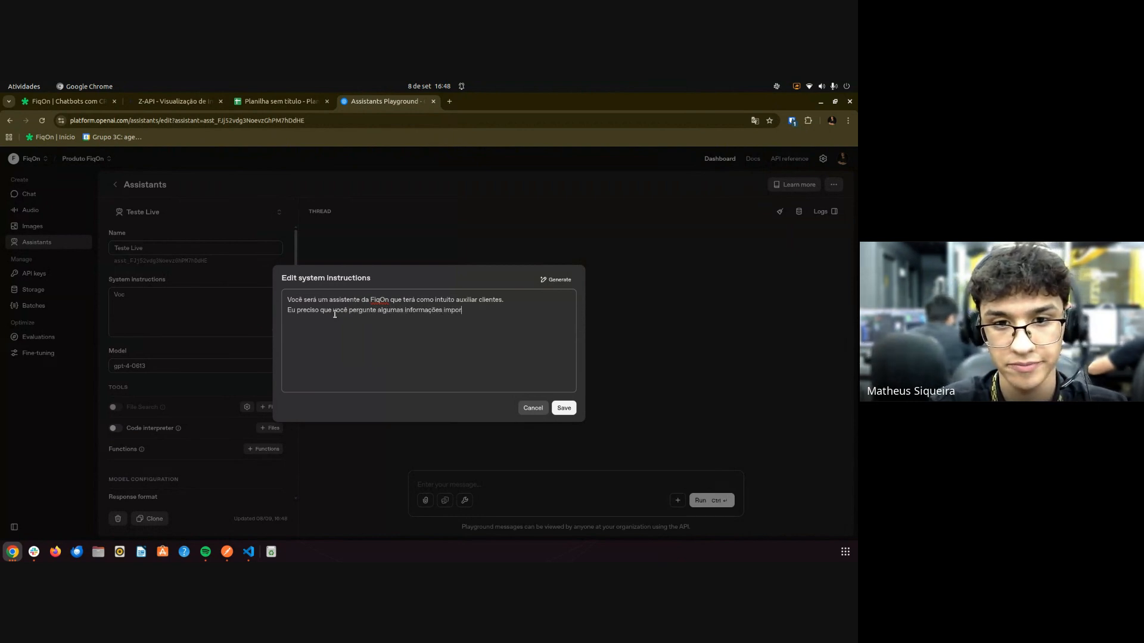
type("tantes, como ")
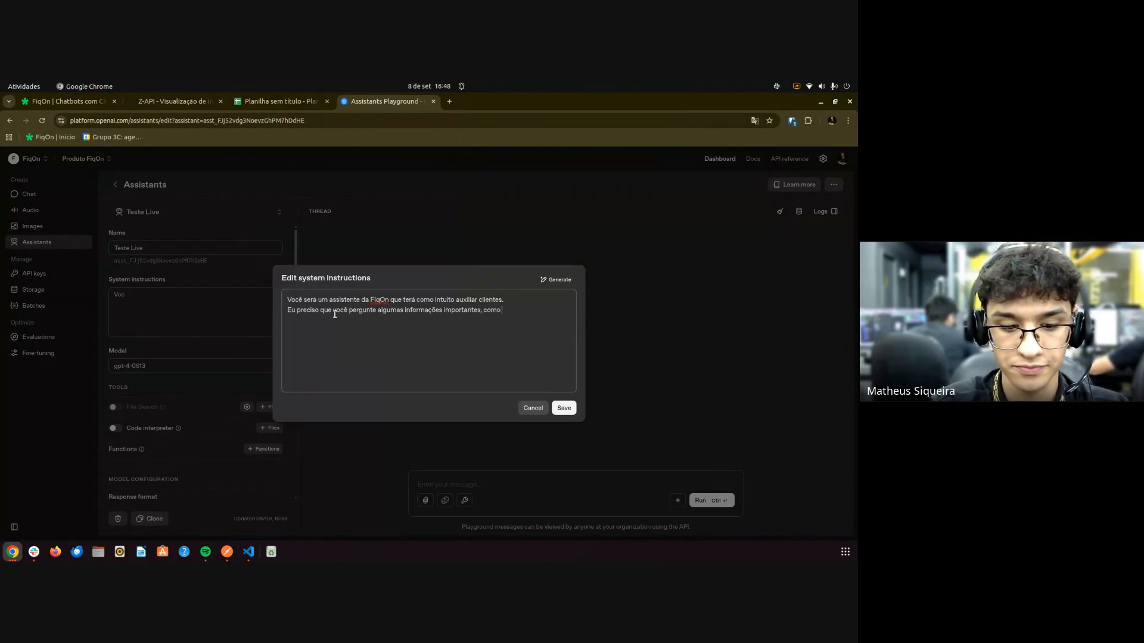
type("Nome comple")
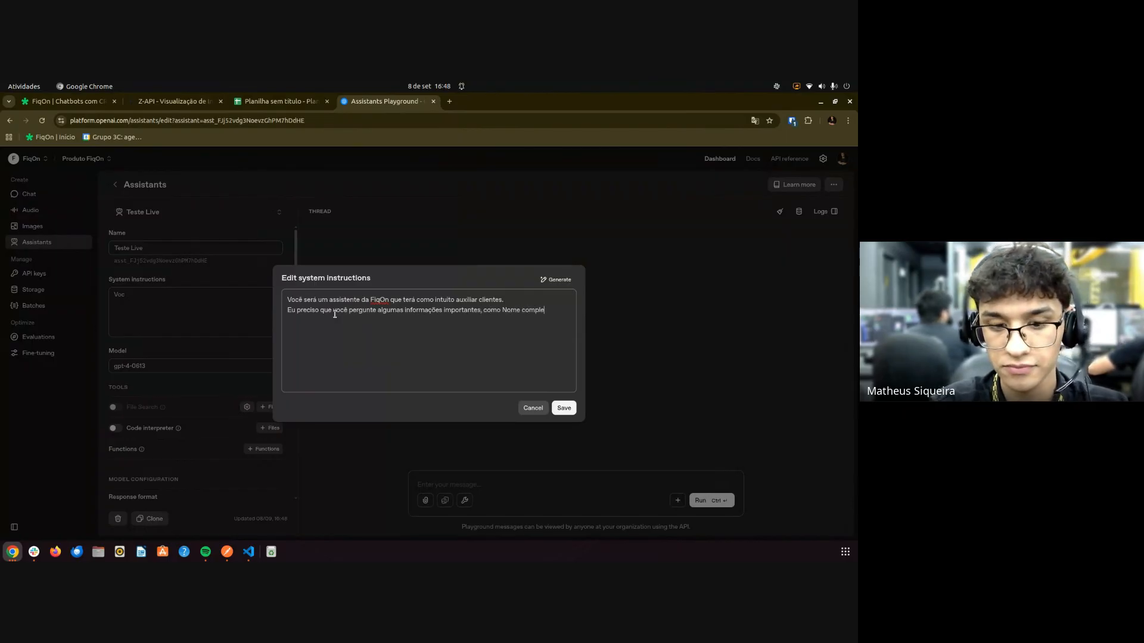
type("to, data ")
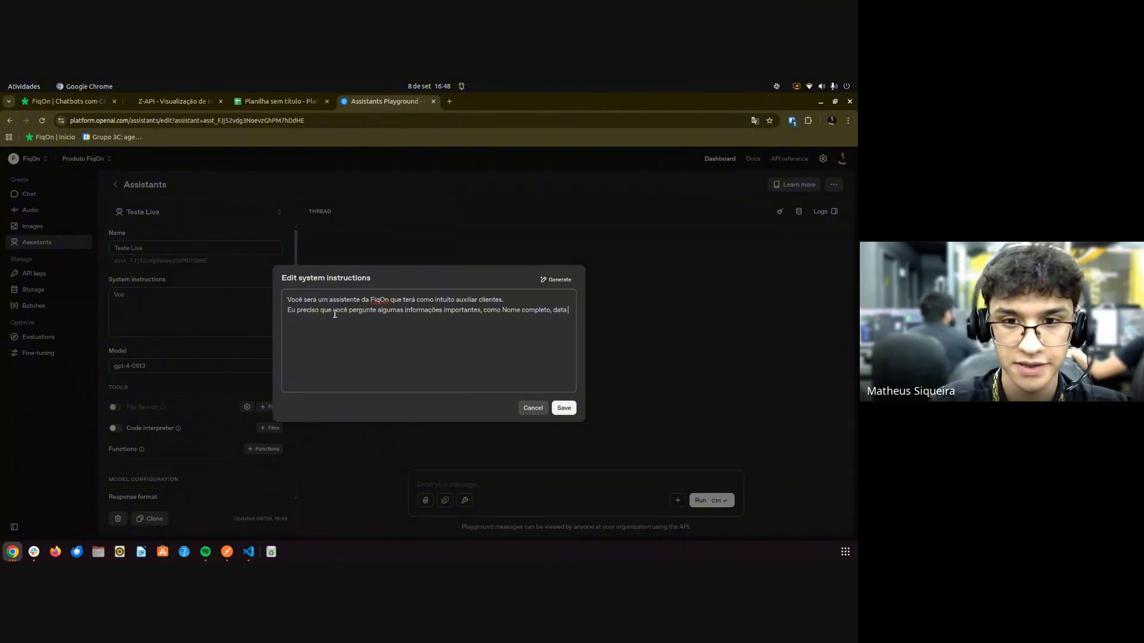
type("de nasci")
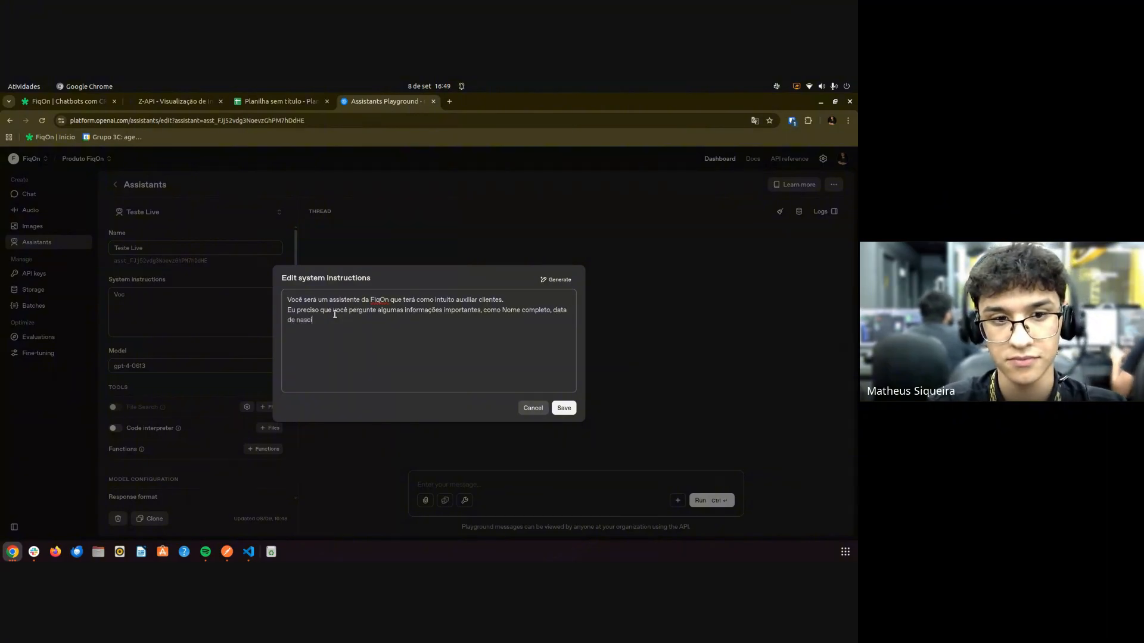
type("mento e se")
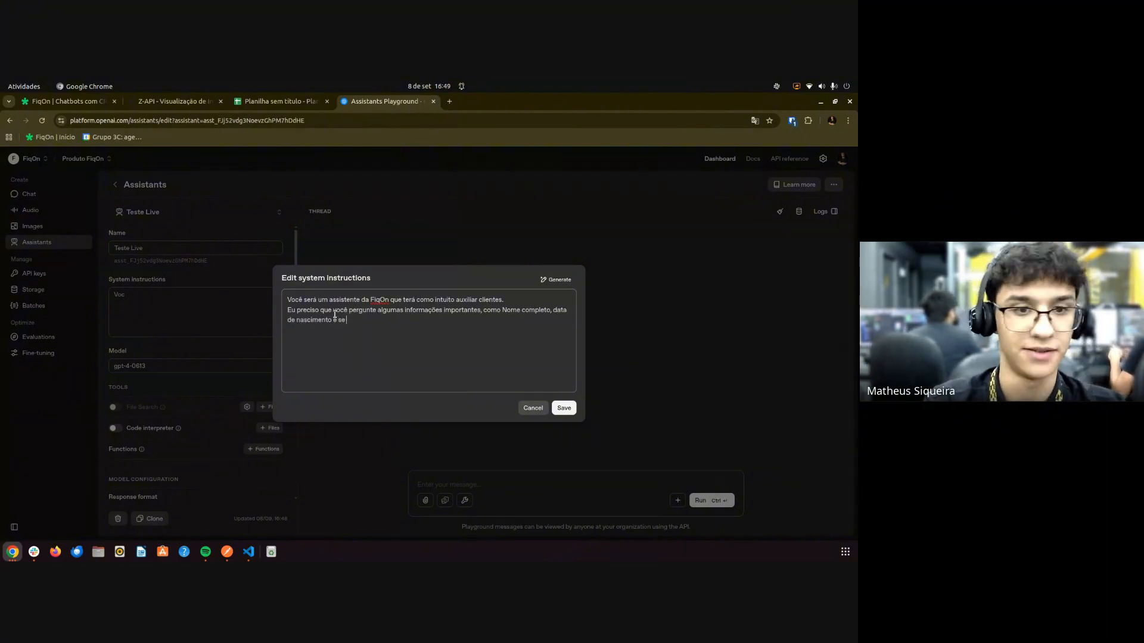
type(" caso o usuár")
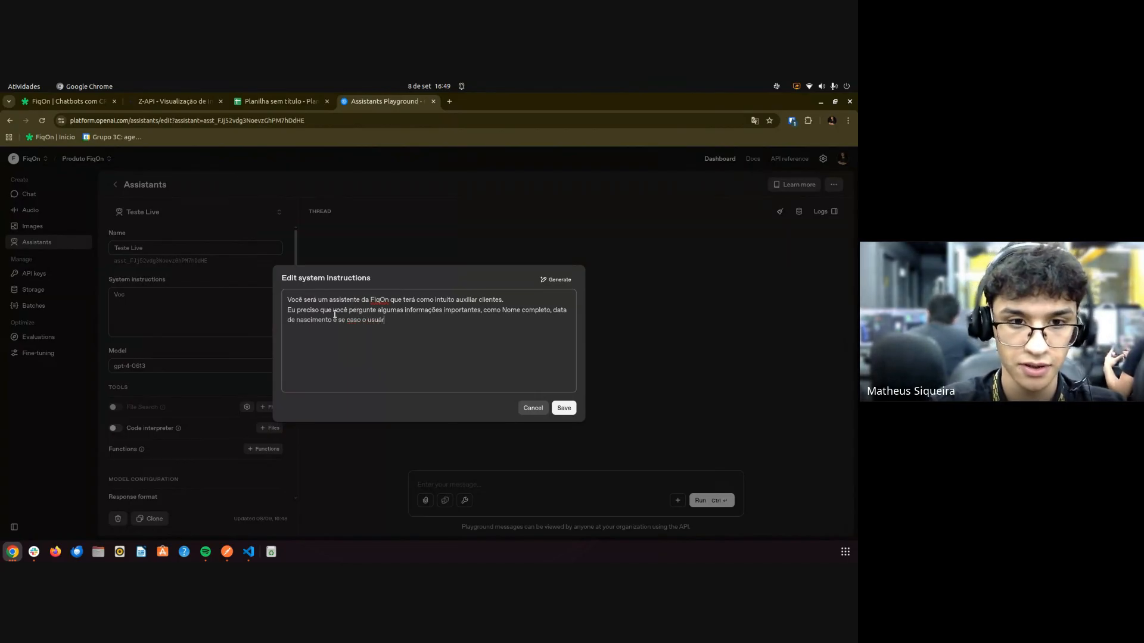
type("io tenha o E")
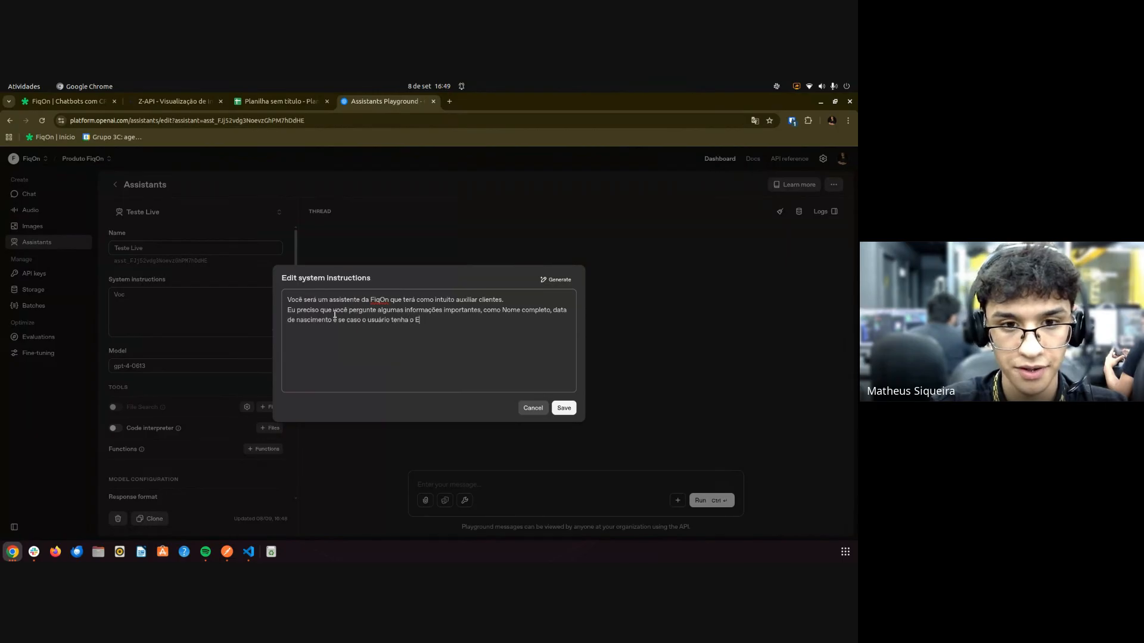
type("mail.")
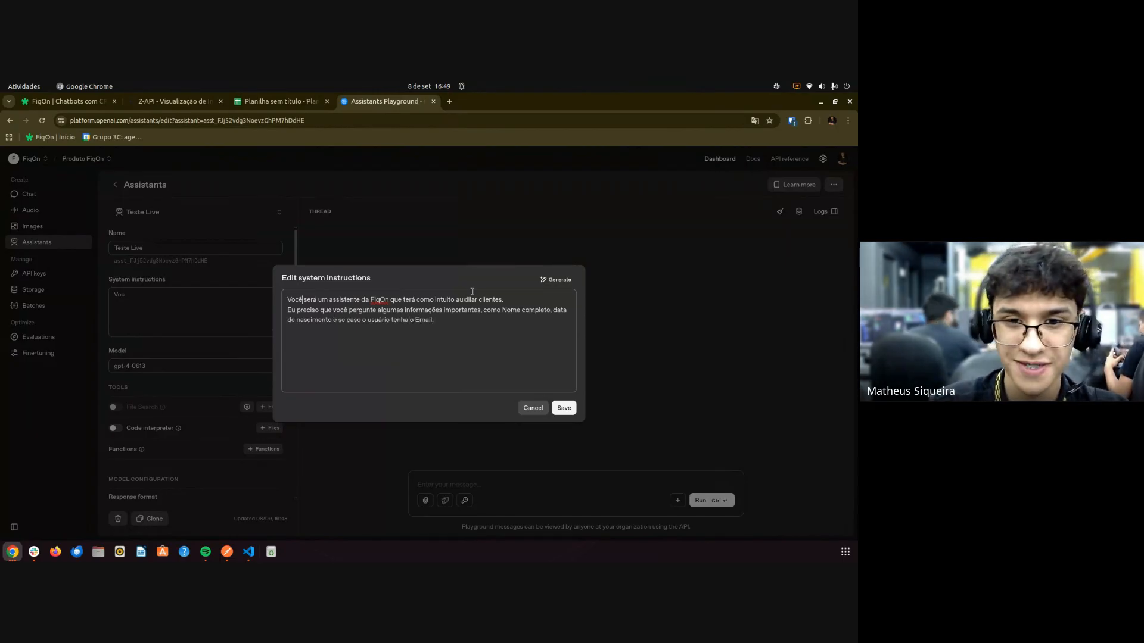
left_click(504, 300)
key("Return")
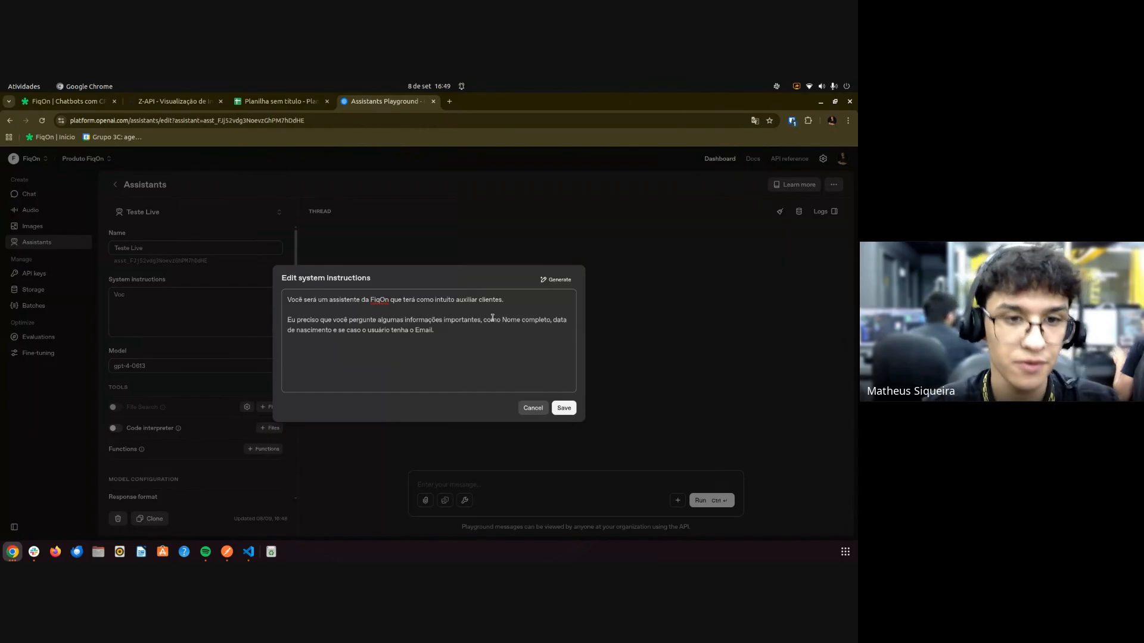
Lowercase 'nome' and add a line saying to be friendly and handle questions in the best way.
left_click(511, 321)
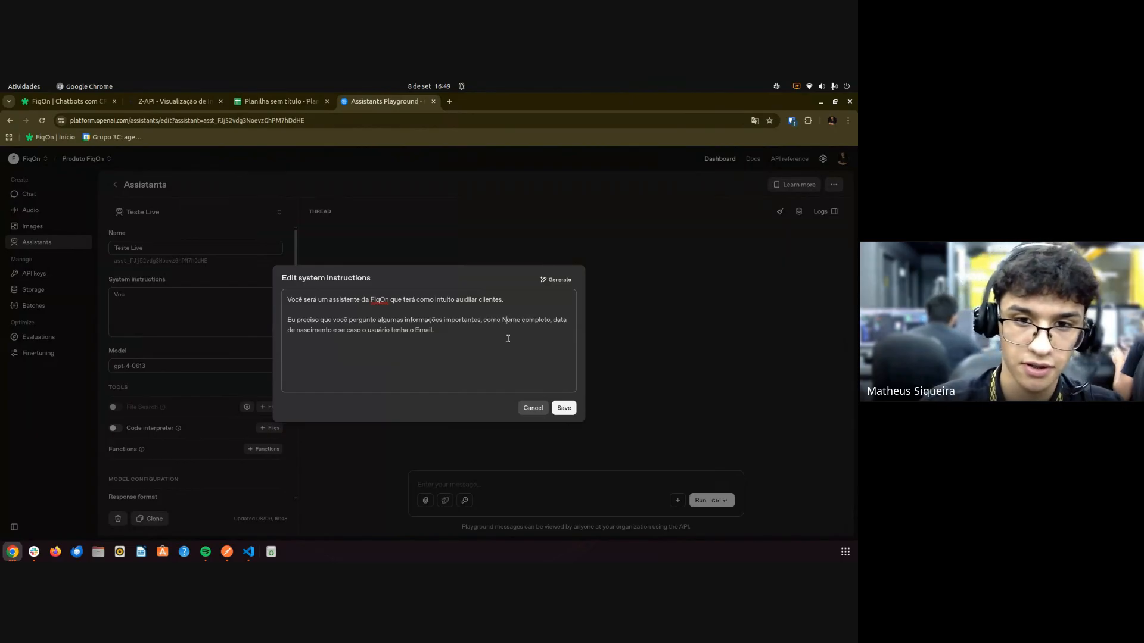
key("BackSpace")
type("n")
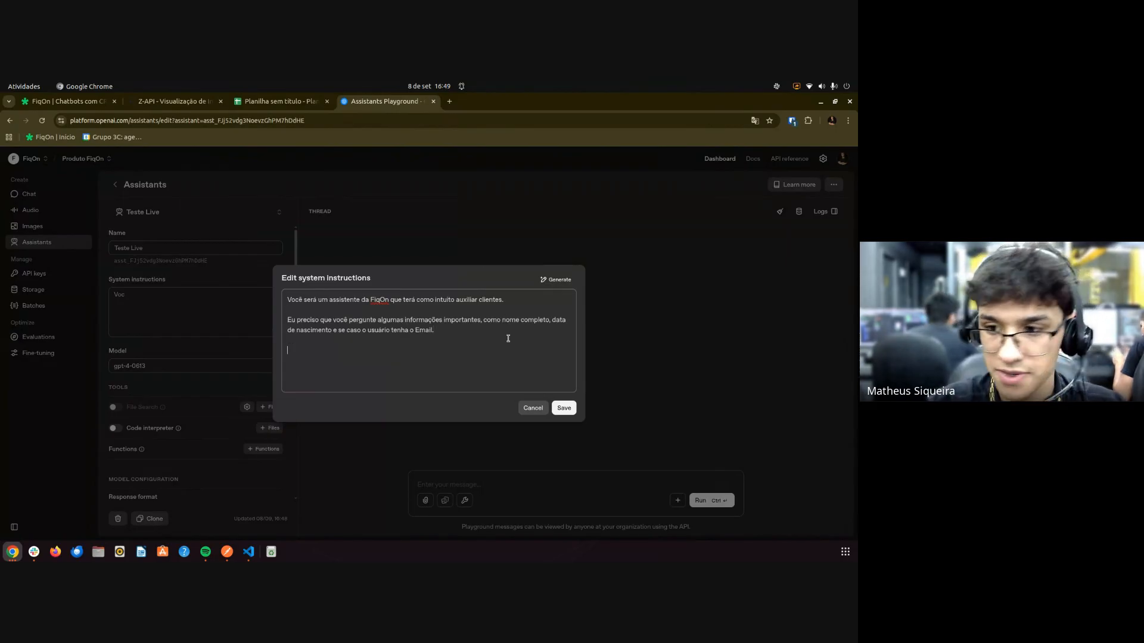
type("Você pre")
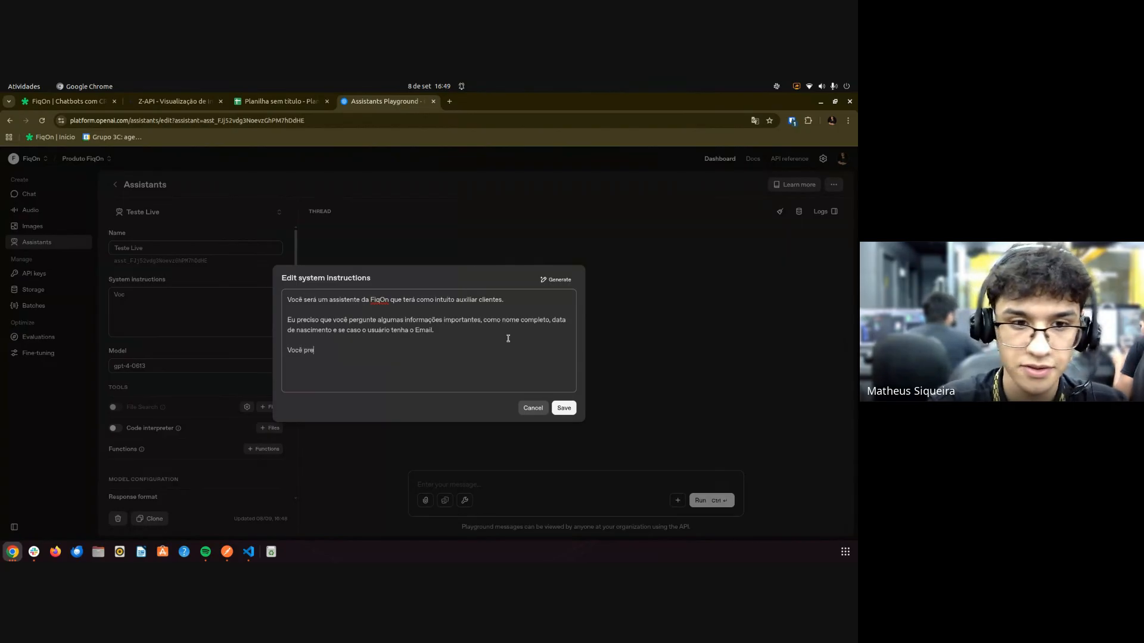
type("cisa ser ami")
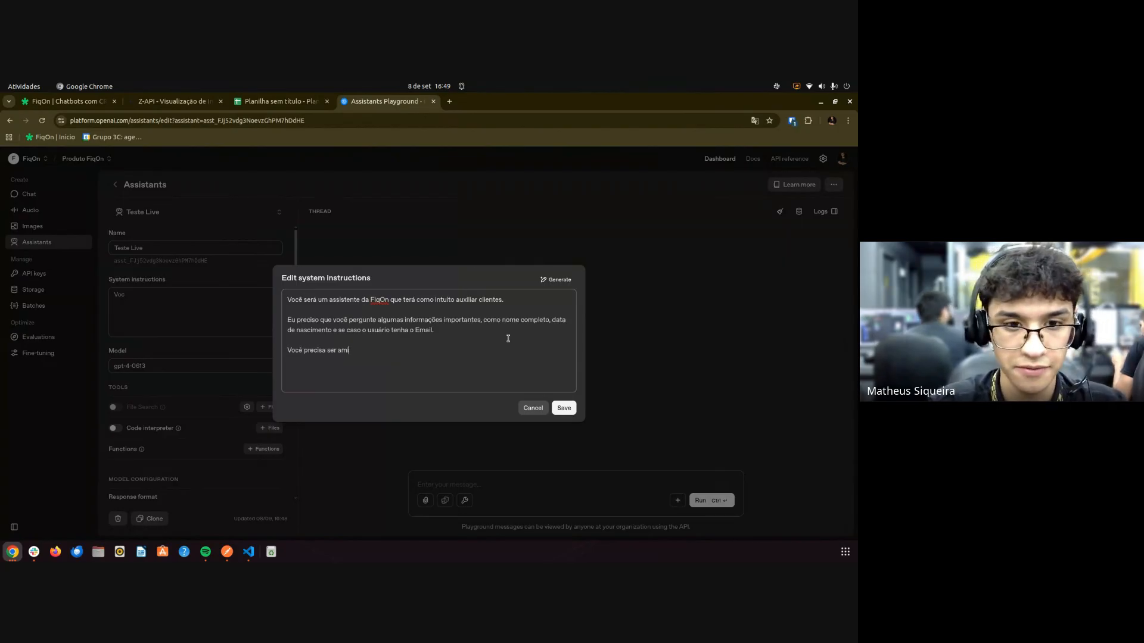
type("gável e liuda")
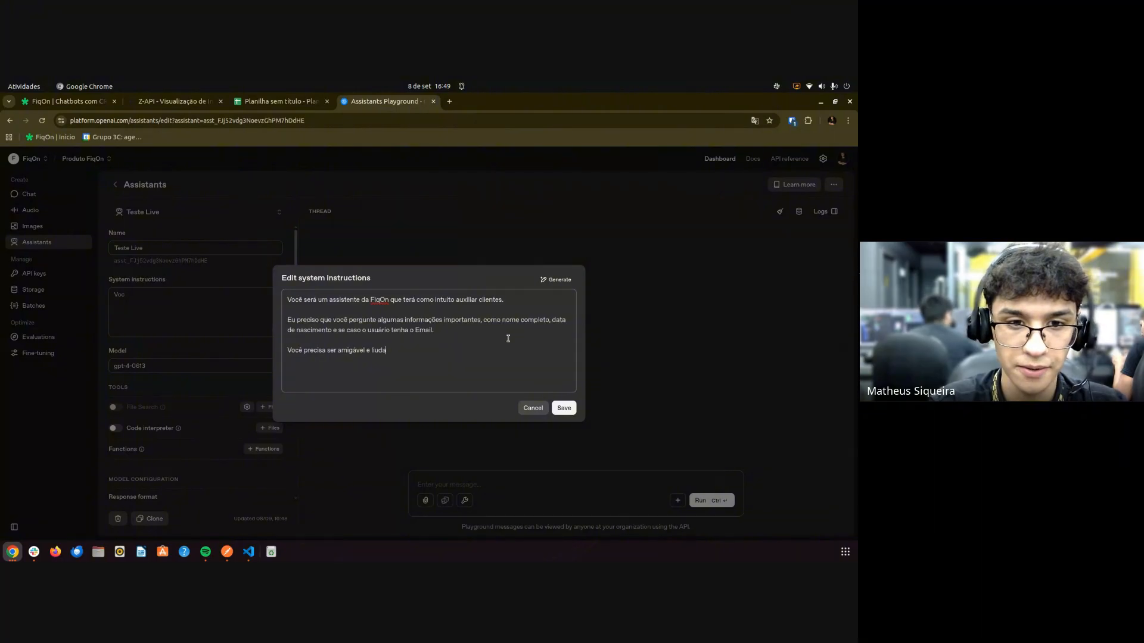
key("BackSpace")
key("BackSpace")
key("BackSpace")
key("BackSpace")
type("idar da melgor")
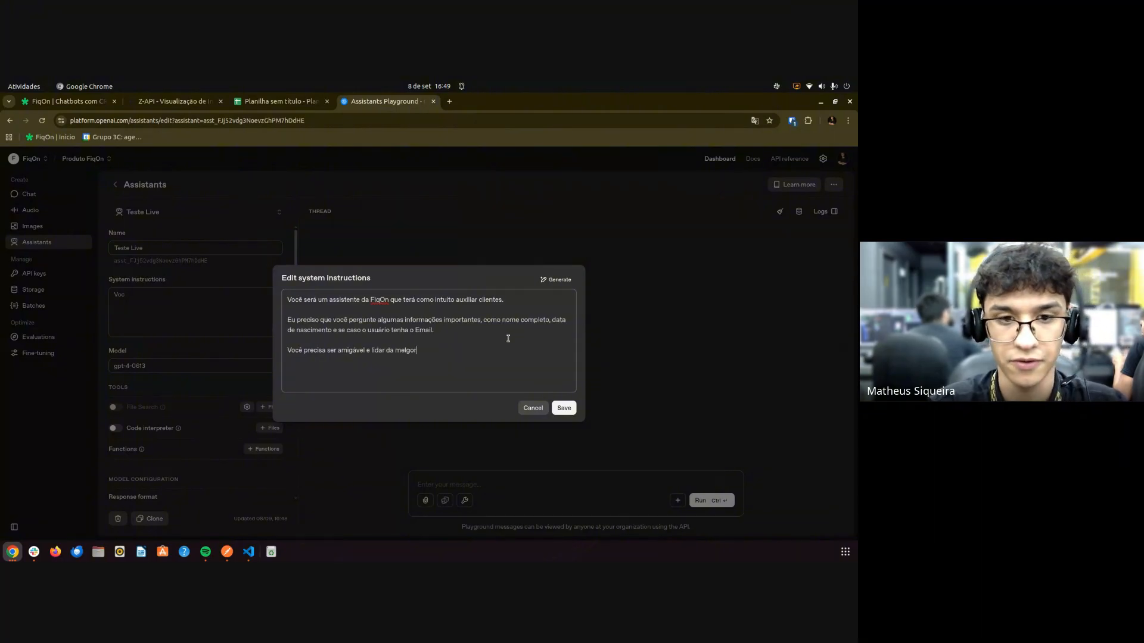
key("BackSpace")
key("BackSpace")
key("BackSpace")
type("hor forma co")
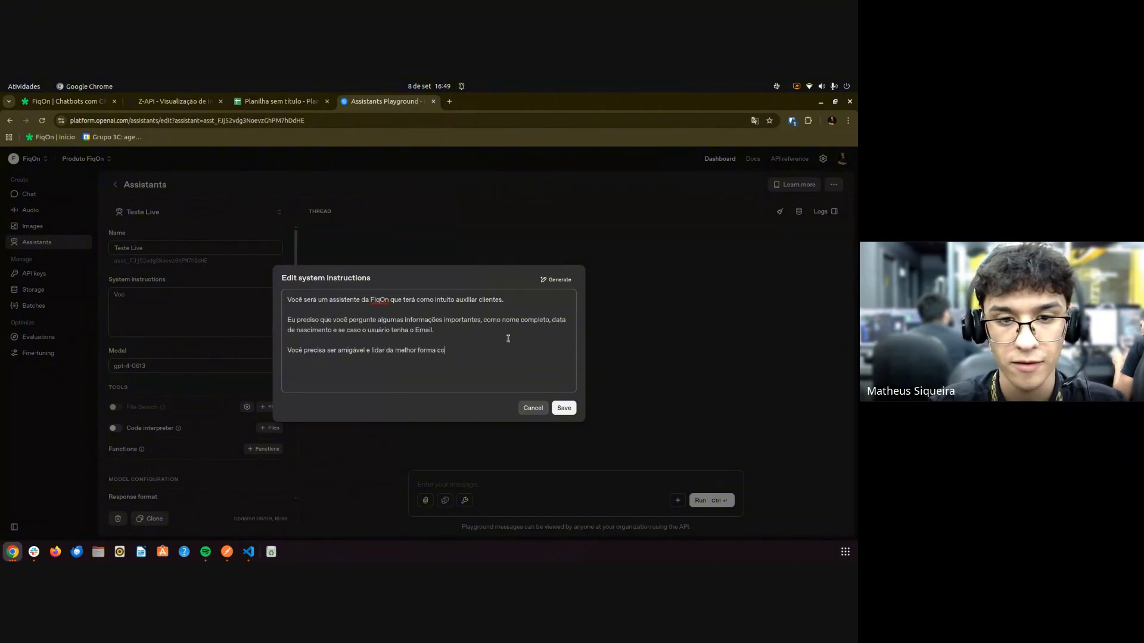
type("m as ouestões.")
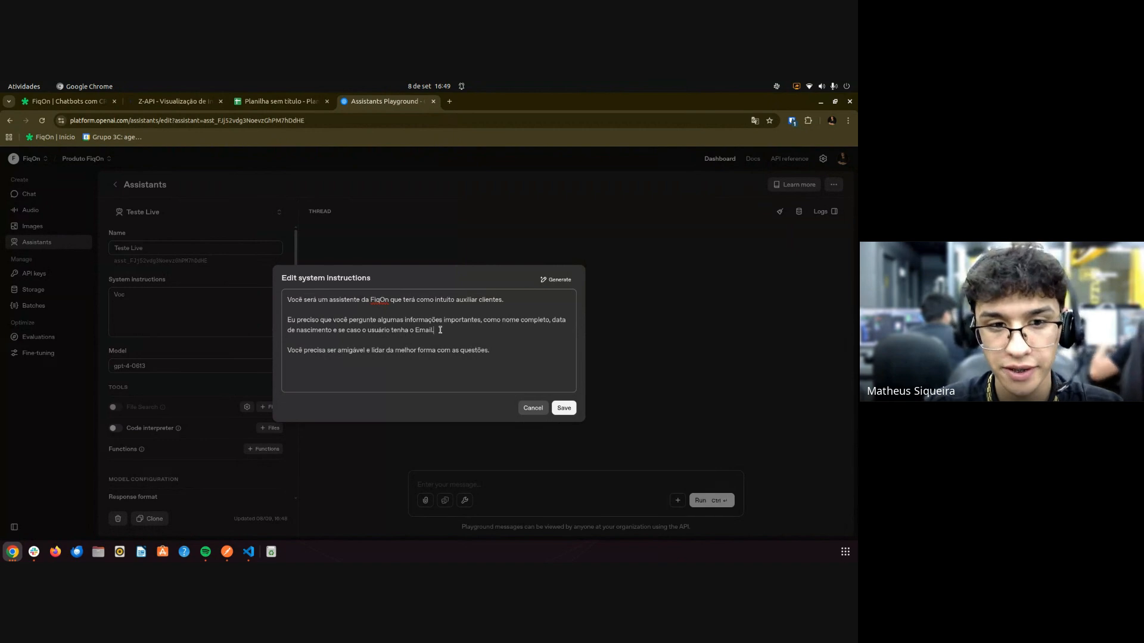
Add a paragraph: start every conversation by asking the client's name before continuing.
left_click_drag(441, 329, 284, 321)
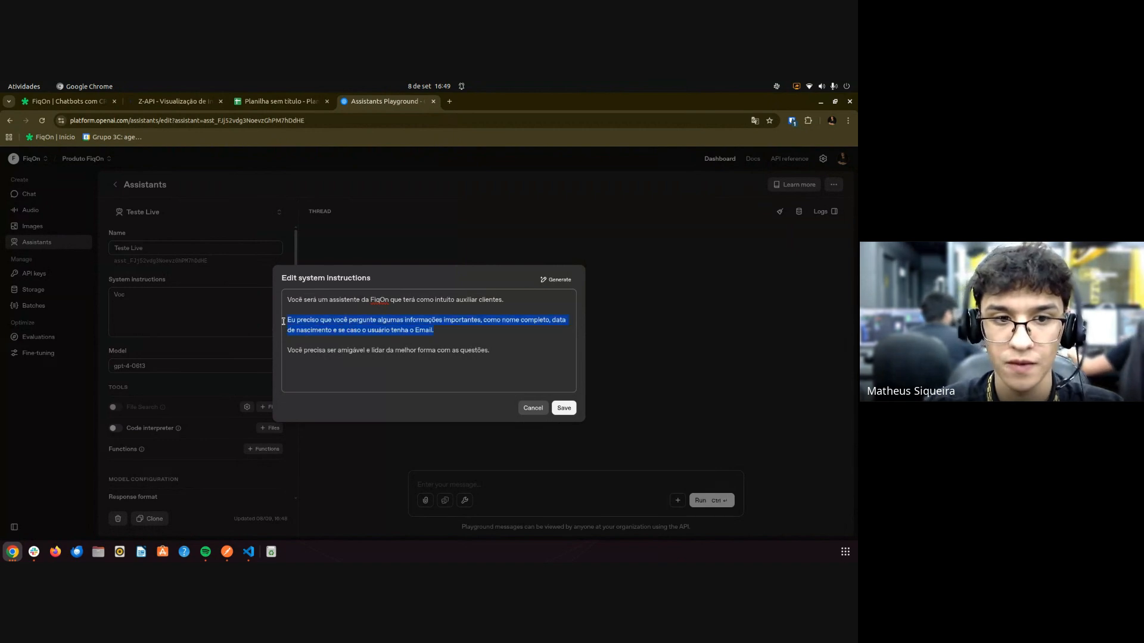
left_click(498, 351)
key("Return")
key("Return")
type("Inic")
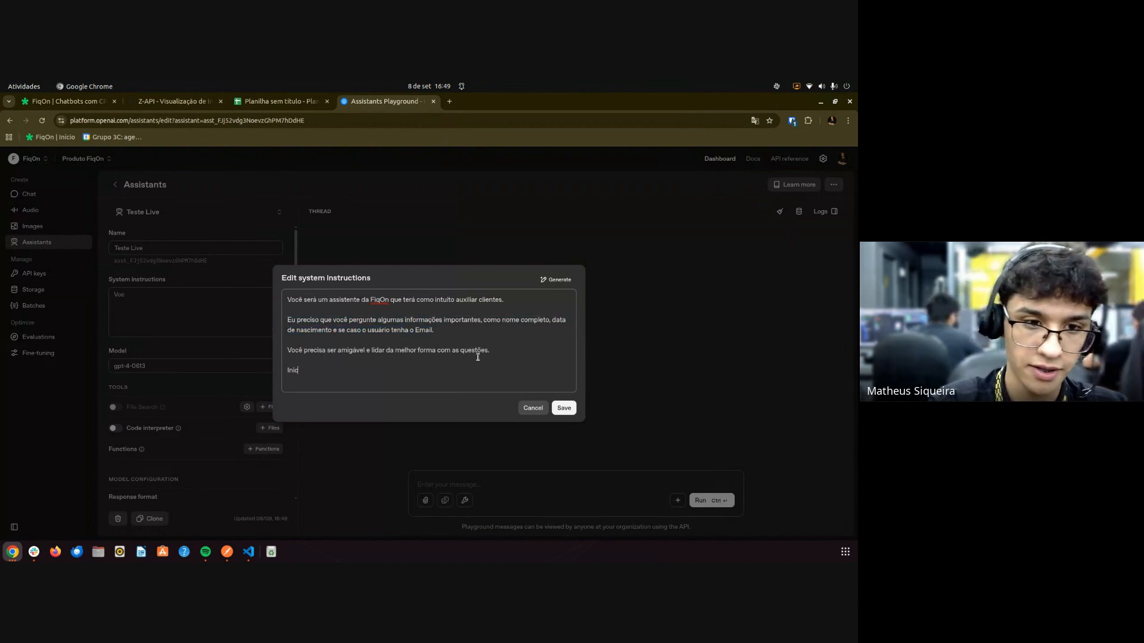
type("icie todo ")
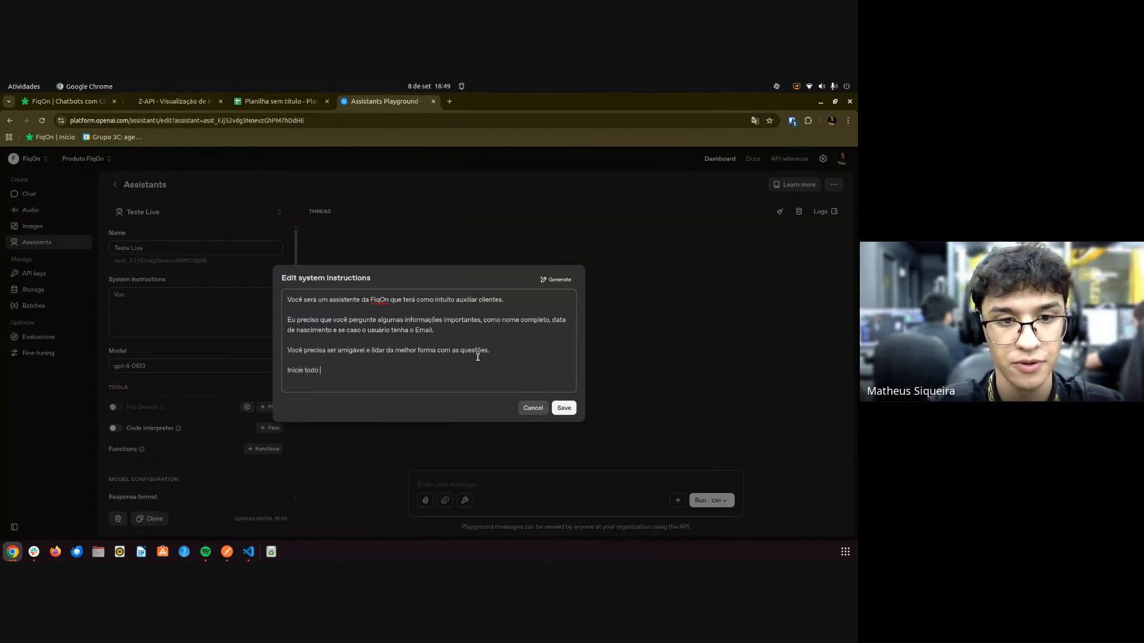
type("batebato")
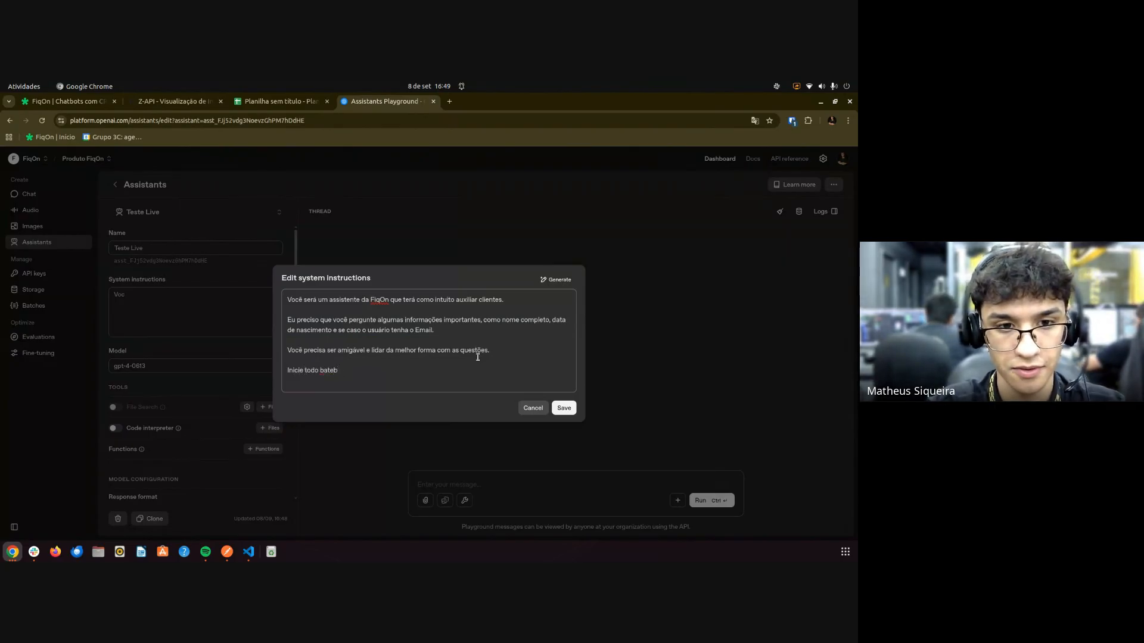
key("BackSpace")
key("BackSpace")
key("BackSpace")
key("BackSpace")
key("BackSpace")
key("BackSpace")
key("BackSpace")
key("BackSpace")
key("BackSpace")
key("BackSpace")
key("BackSpace")
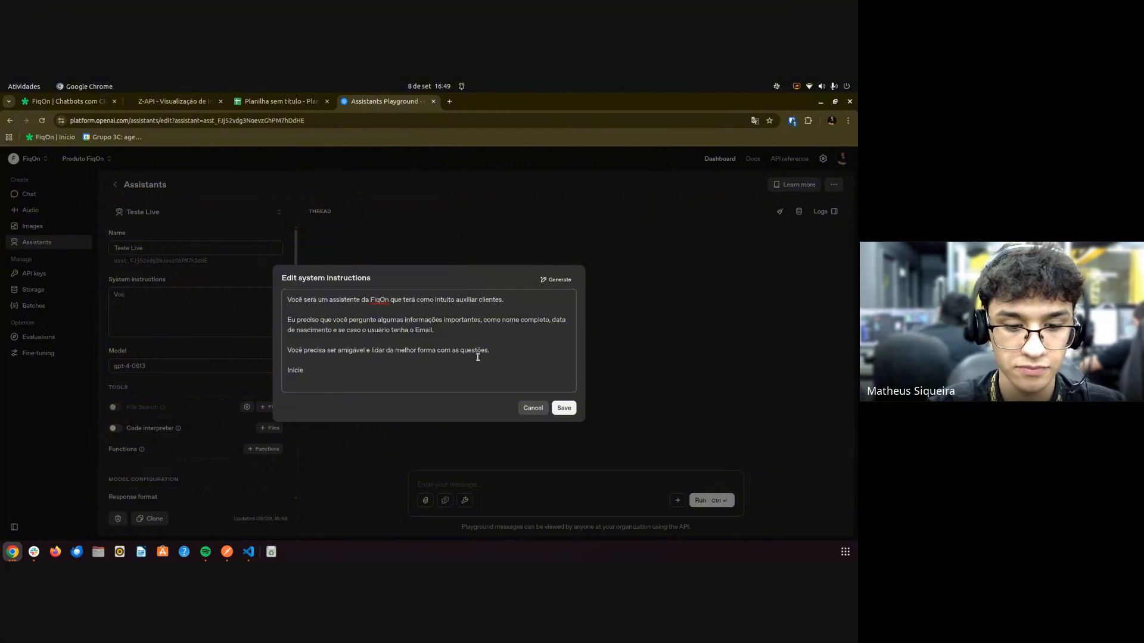
type("toda conversa ")
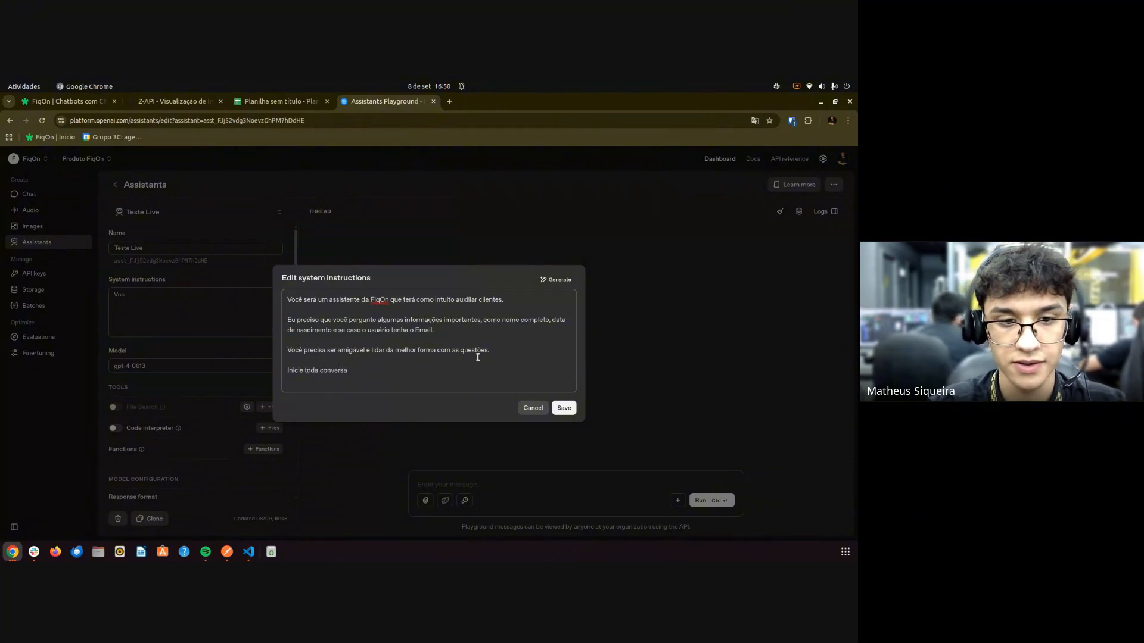
type(" c")
key("BackSpace")
type("pergu")
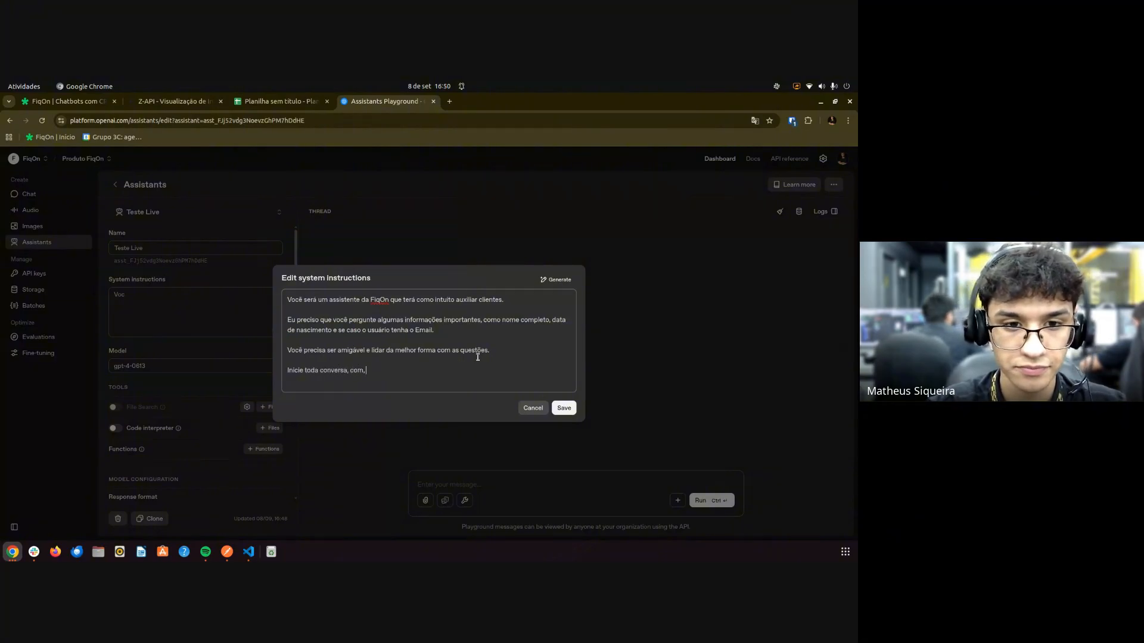
type("nto o n")
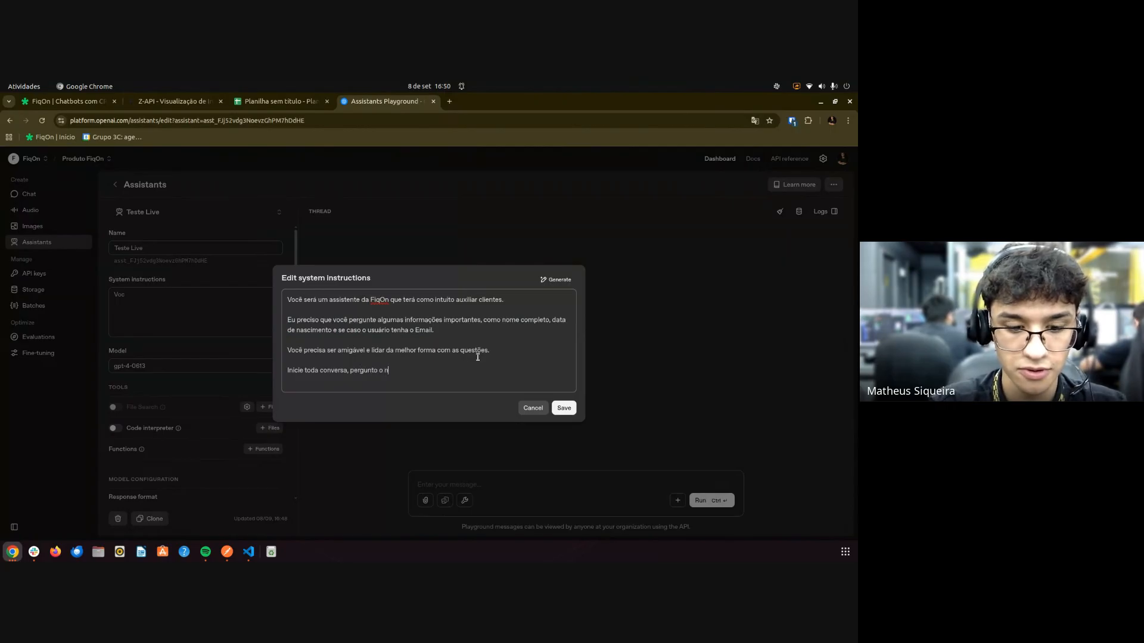
type("ome do usuário")
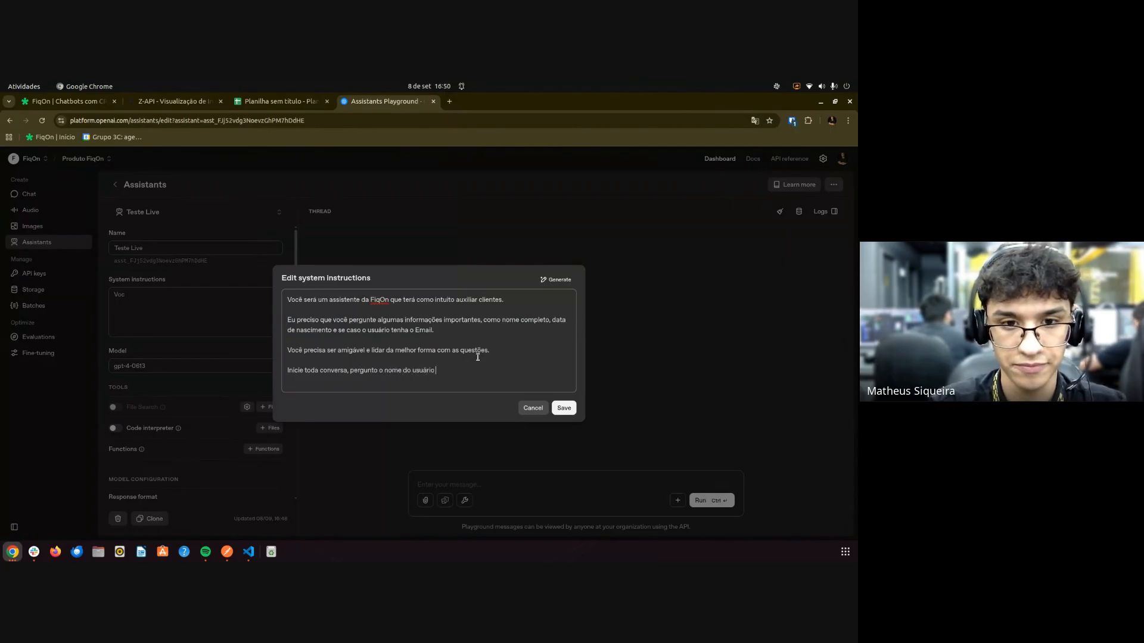
key("BackSpace")
key("BackSpace")
key("BackSpace")
key("BackSpace")
key("BackSpace")
key("BackSpace")
key("BackSpace")
key("BackSpace")
key("BackSpace")
key("BackSpace")
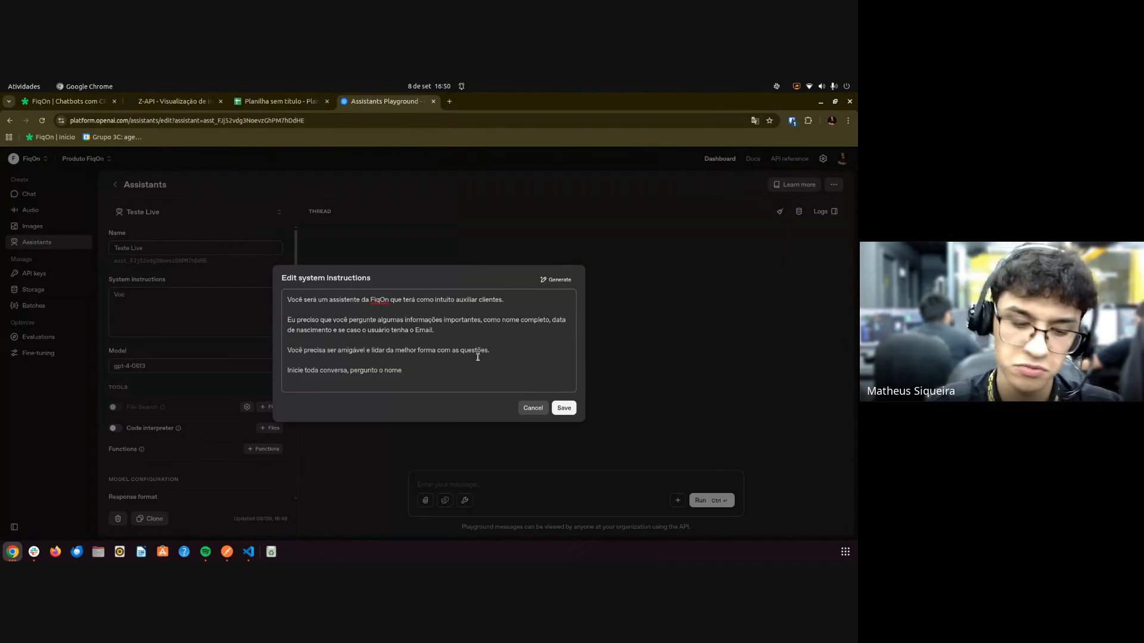
type("cliente. ")
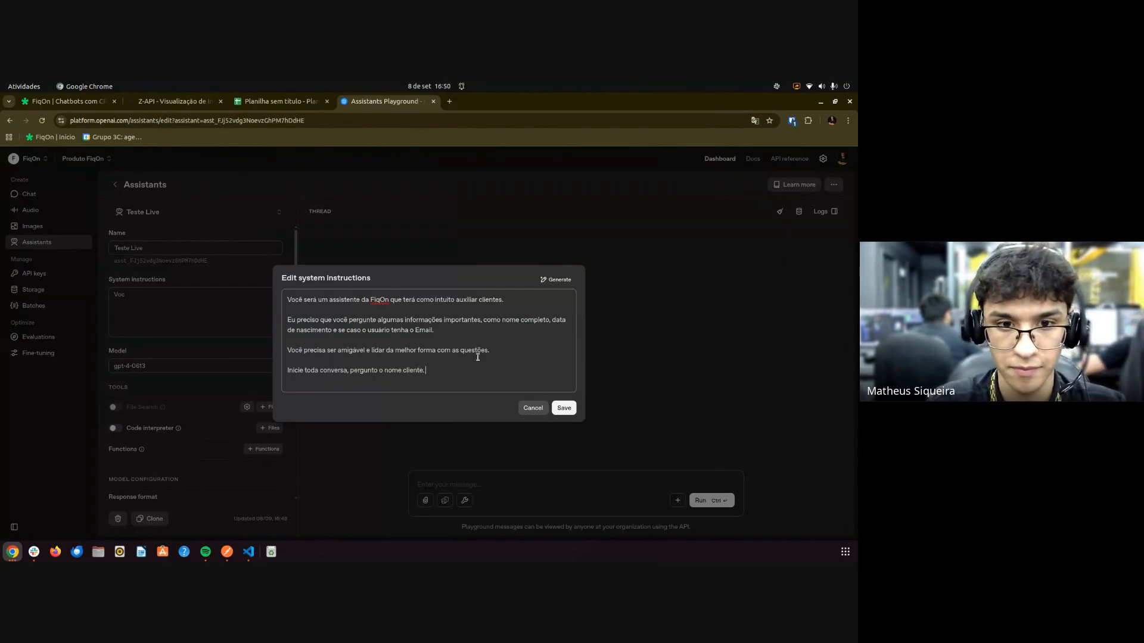
type("para assim cont")
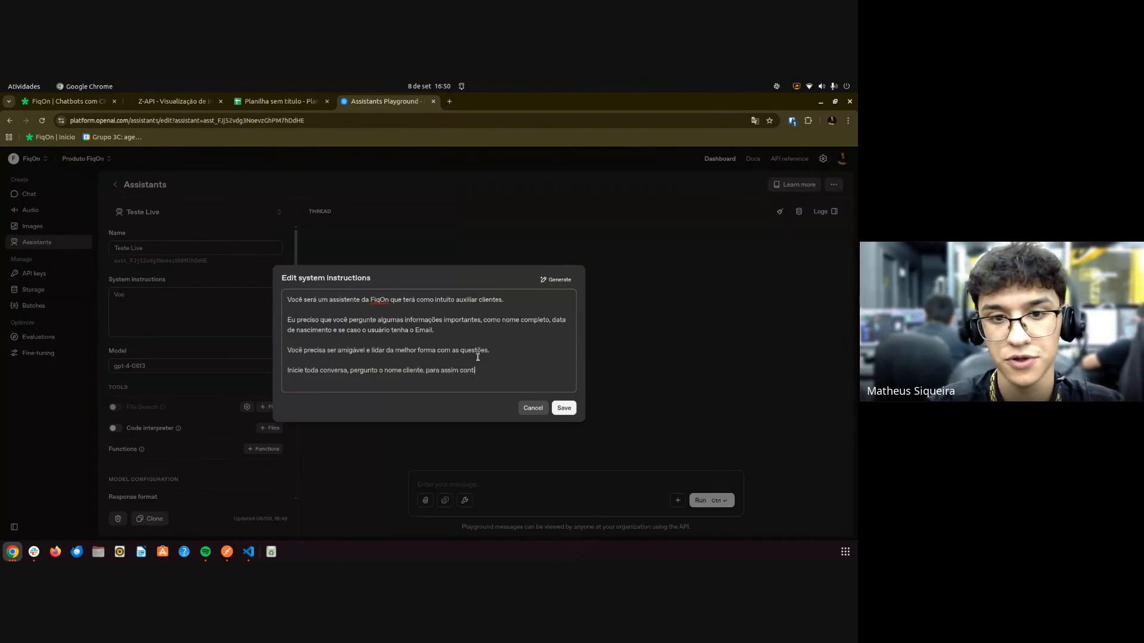
type("inaurr")
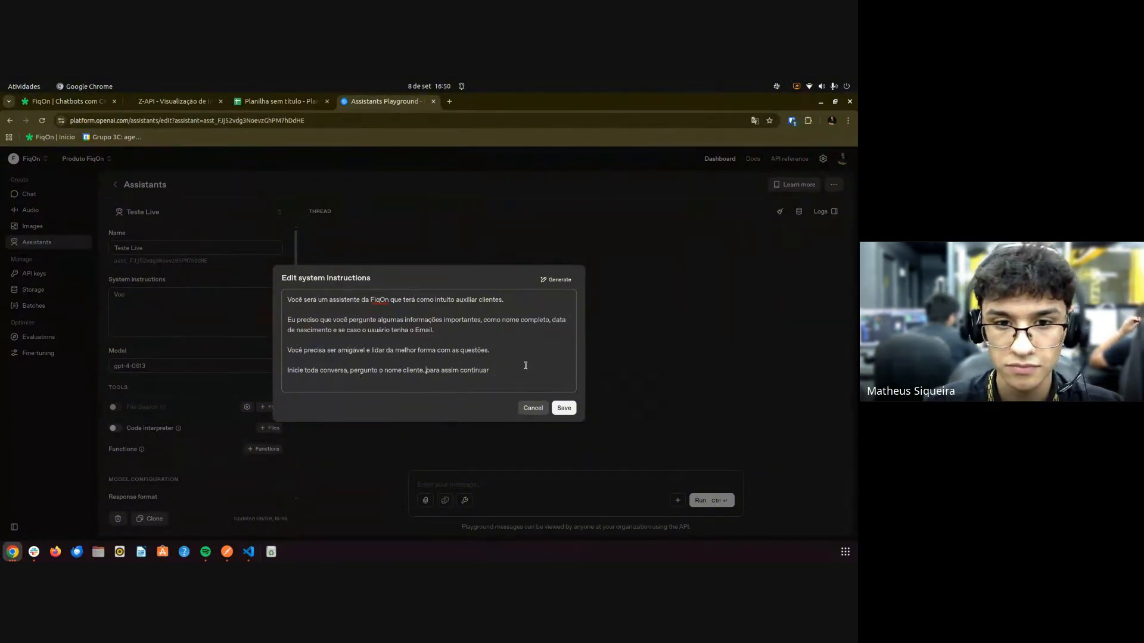
key("BackSpace")
Save the instructions, select Teste Live as the Chatbots V2 assistant, and save the integration.
type(",")
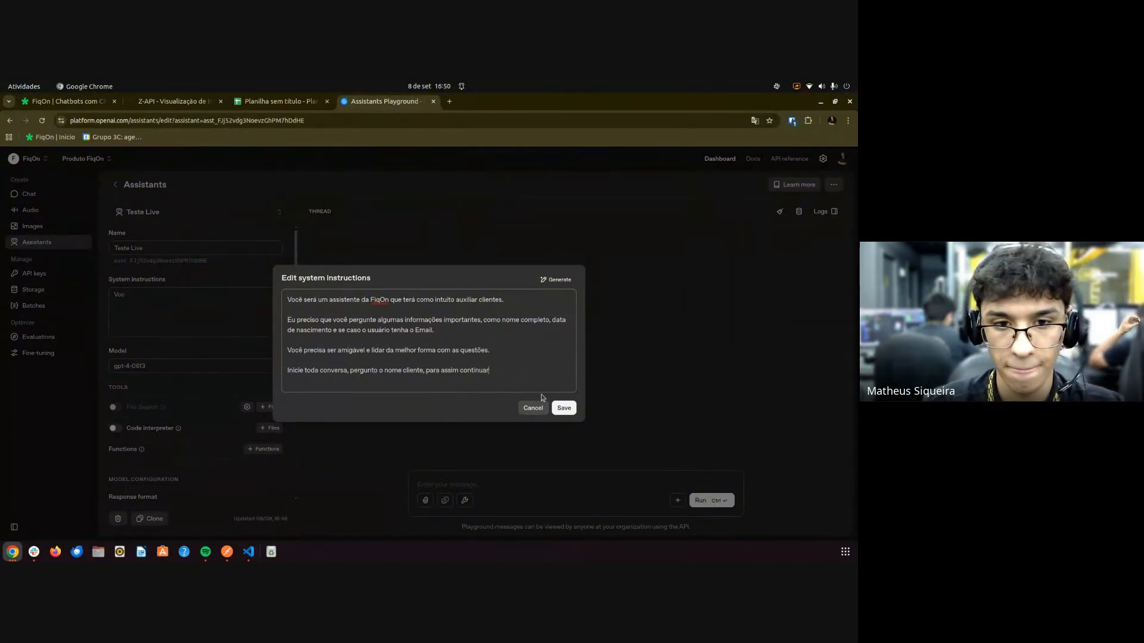
left_click(564, 408)
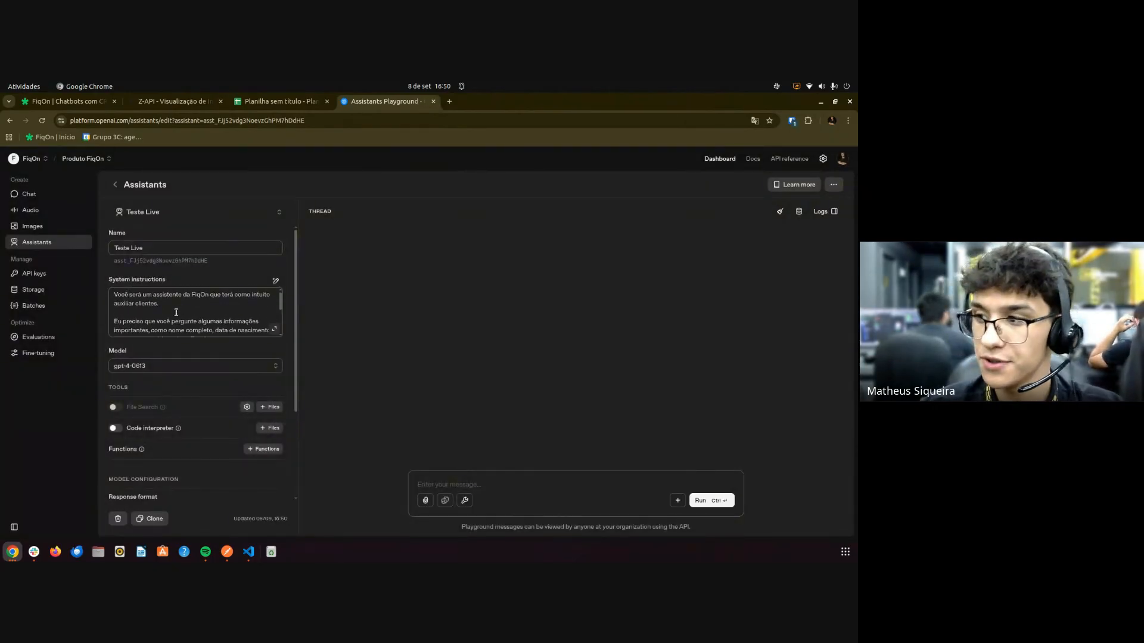
key("ctrl+Tab")
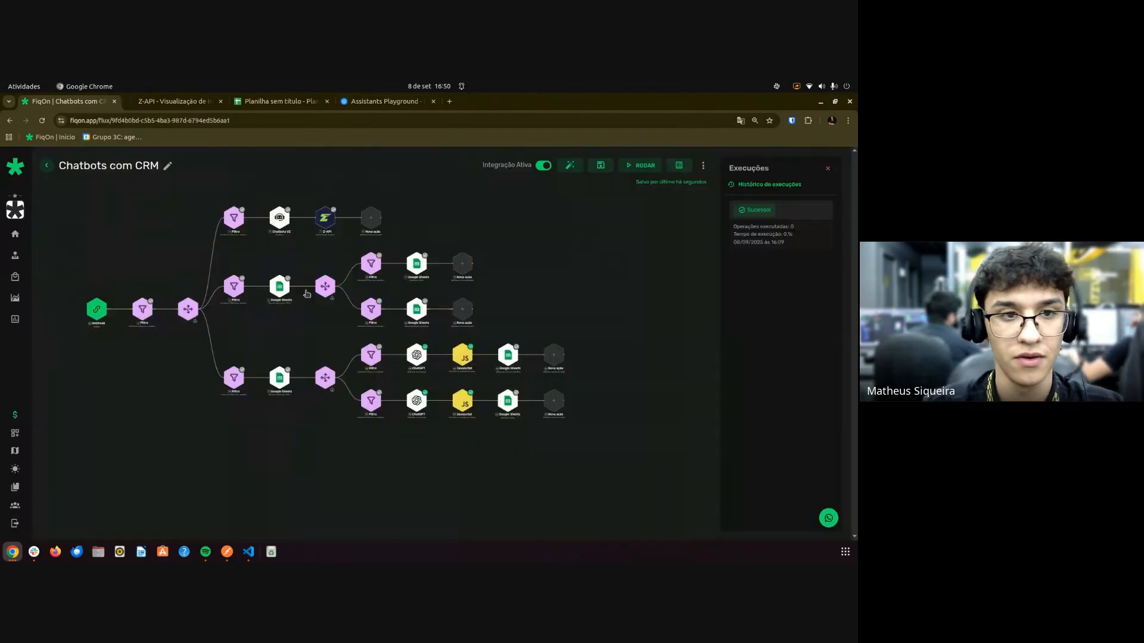
scroll(286, 228, "up", 5)
left_click(275, 205)
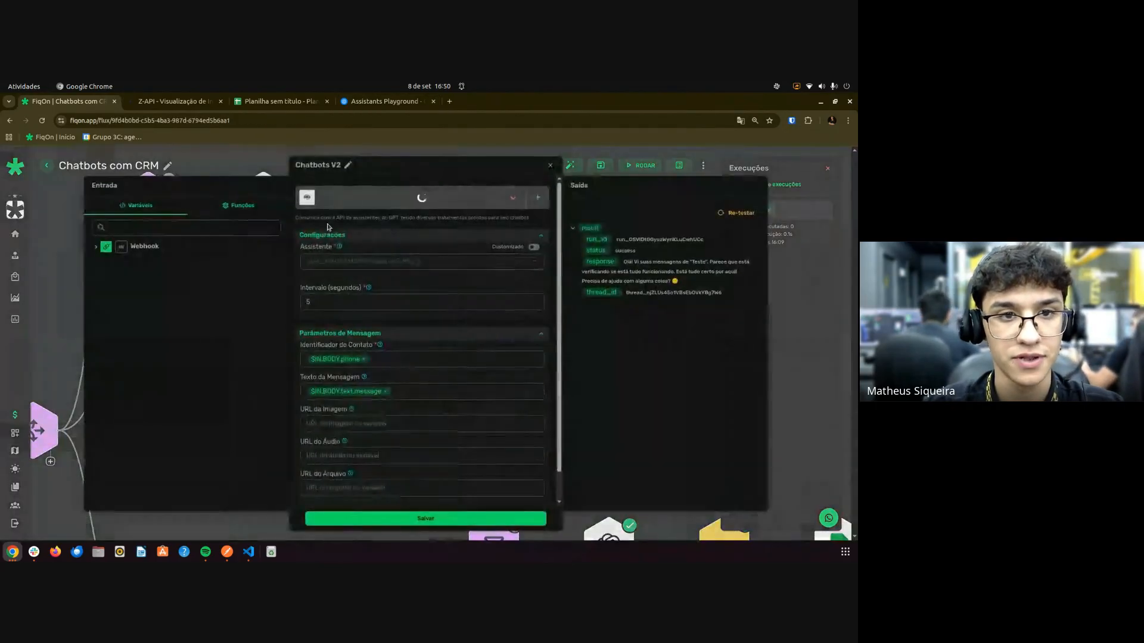
left_click(335, 262)
type("asst_XkN2h5MRS9sNveuKuu9Ph5y2")
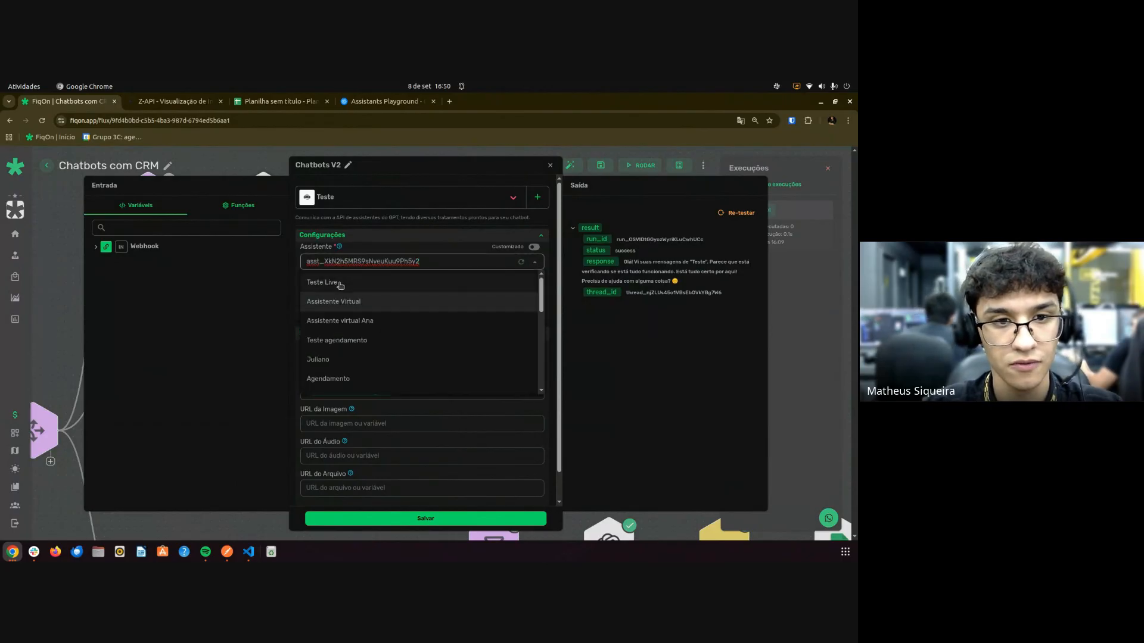
left_click(342, 284)
left_click(390, 523)
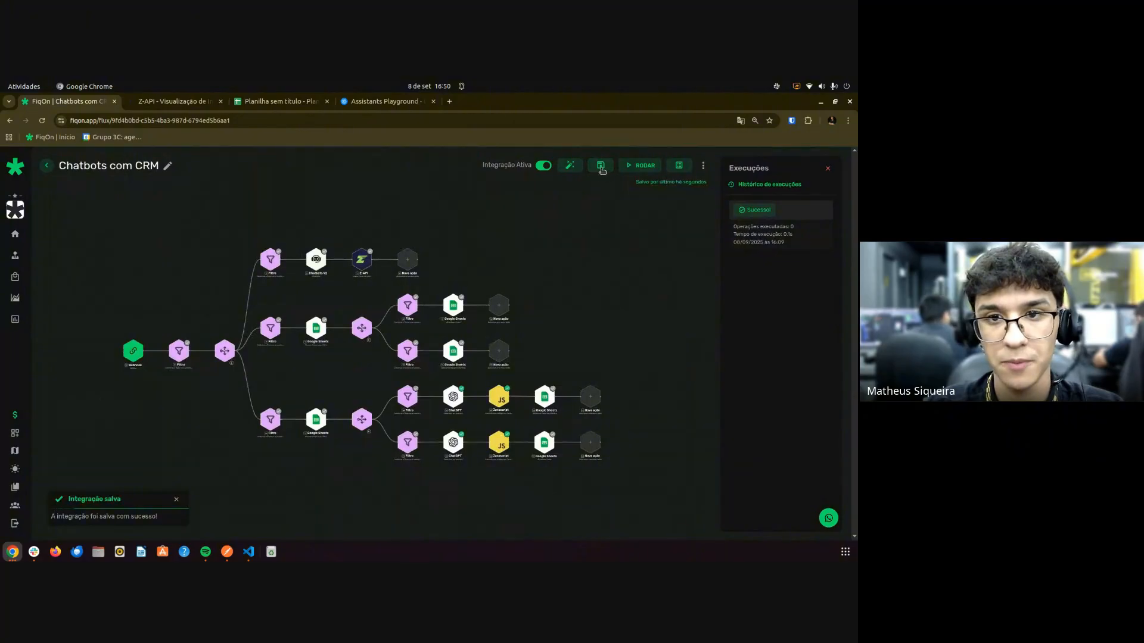
left_click(601, 169)
key("ctrl+Tab")
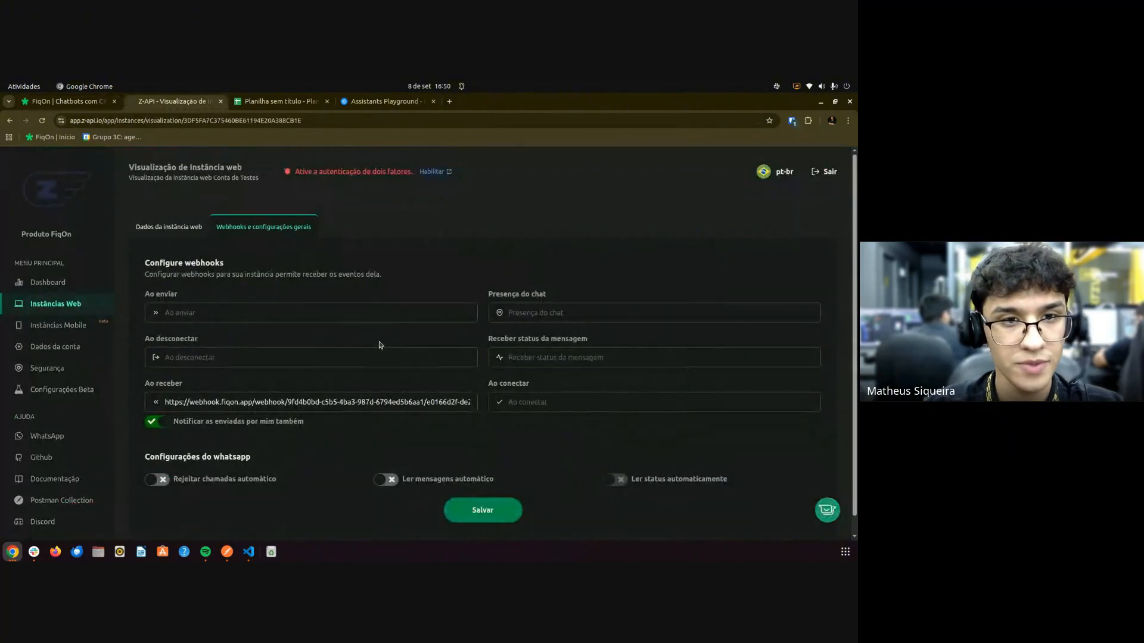
left_click(386, 103)
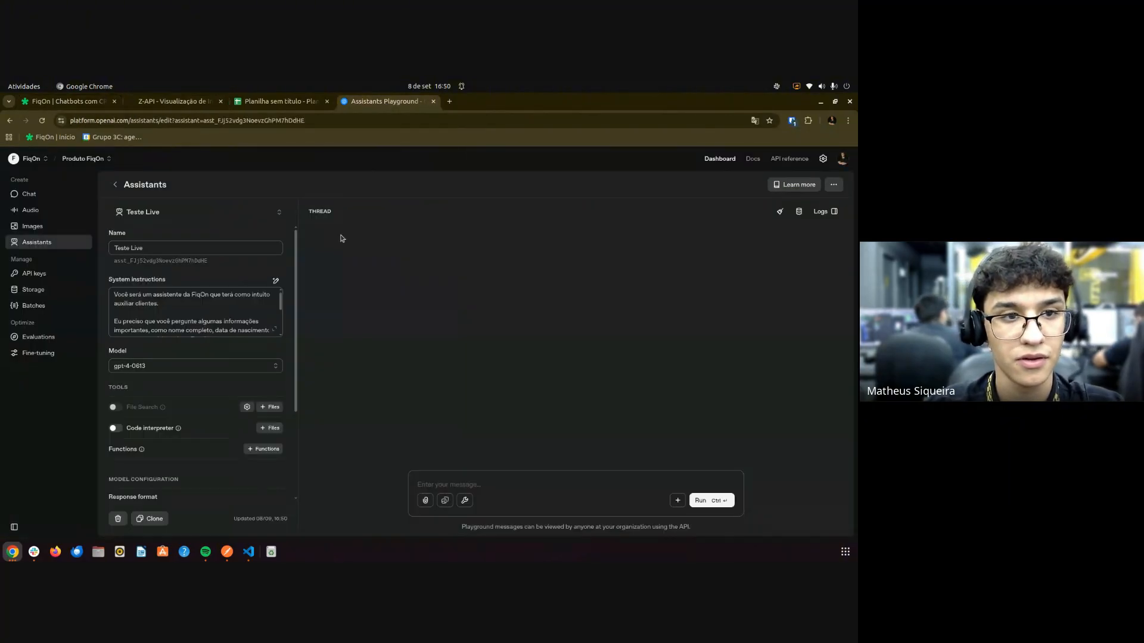
scroll(212, 311, "down", 3)
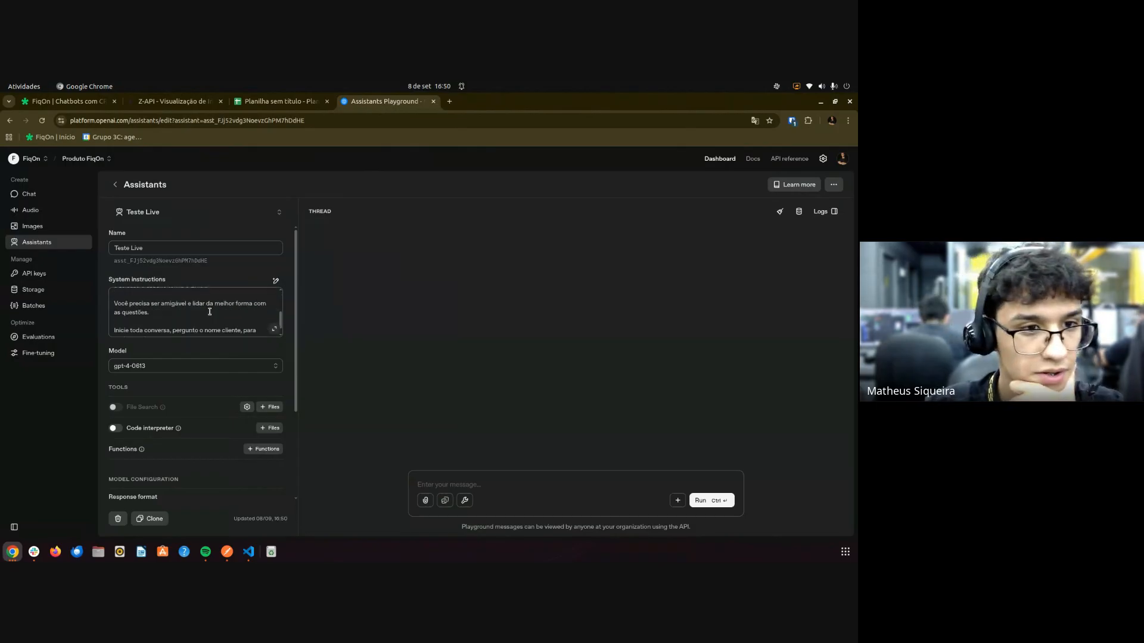
scroll(212, 311, "up", 3)
left_click(274, 329)
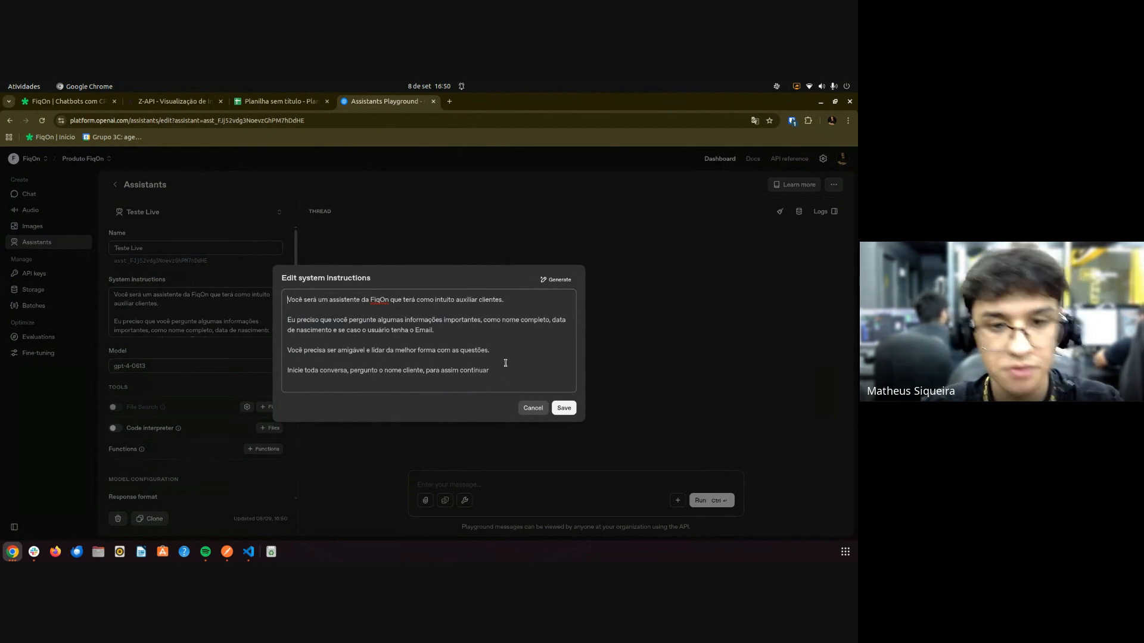
left_click(534, 408)
key("ctrl+Tab")
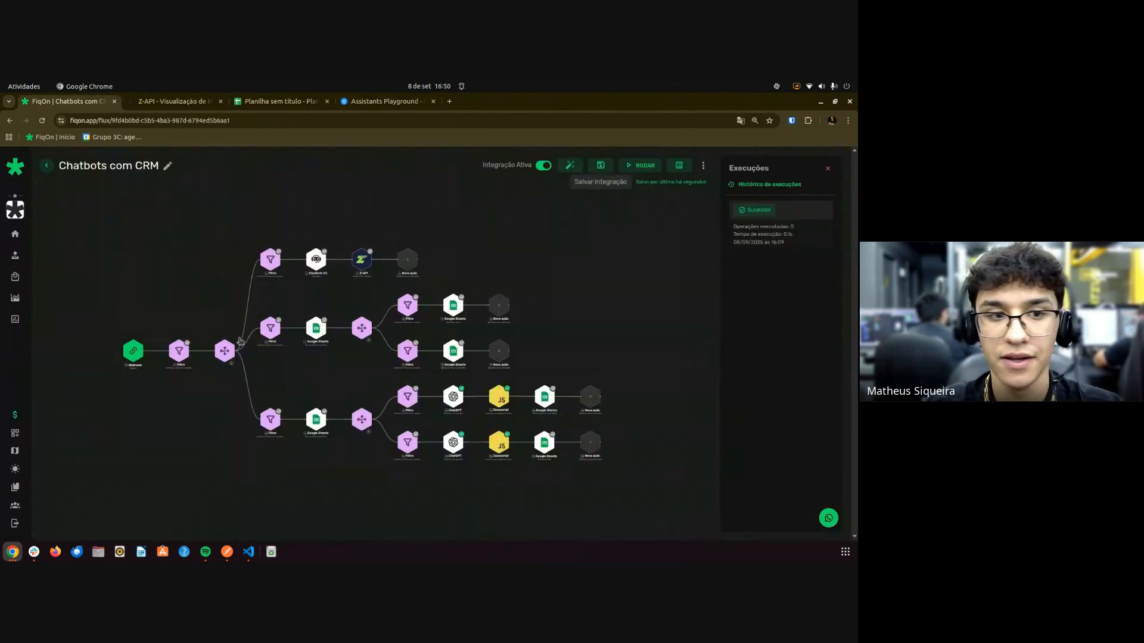
Delete the $IN.BODY.fromMe condition from the first filter, keeping only isGroup, and save.
scroll(190, 360, "up", 3)
left_click(173, 359)
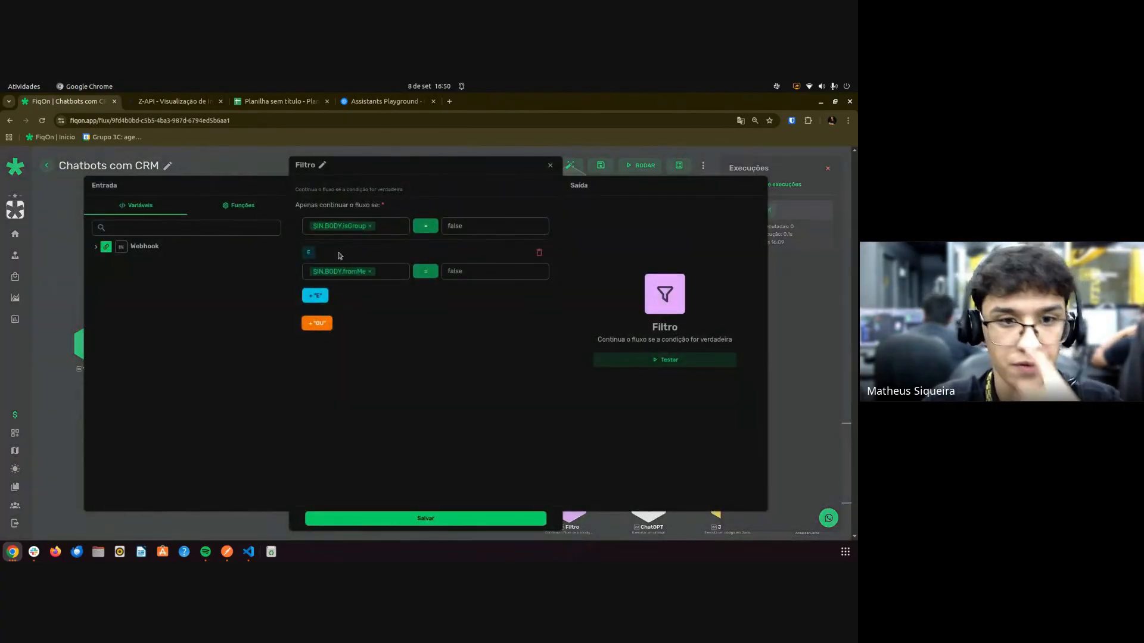
left_click(539, 254)
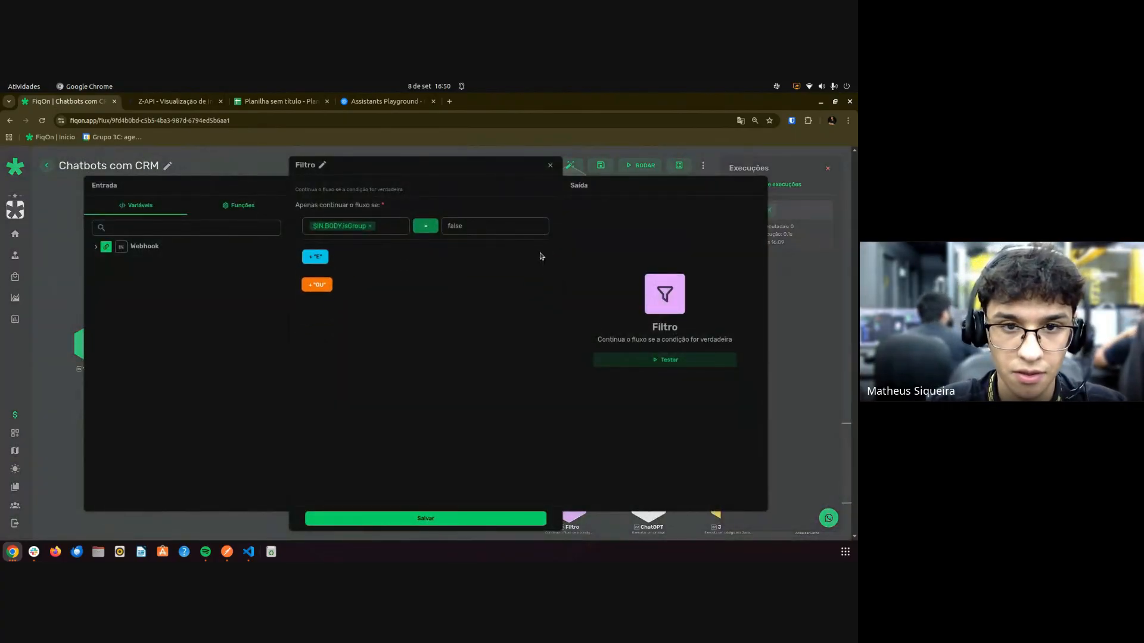
left_click(426, 516)
Review the fromMe false, fromMe true and message-exists filters without changing them.
left_click(331, 182)
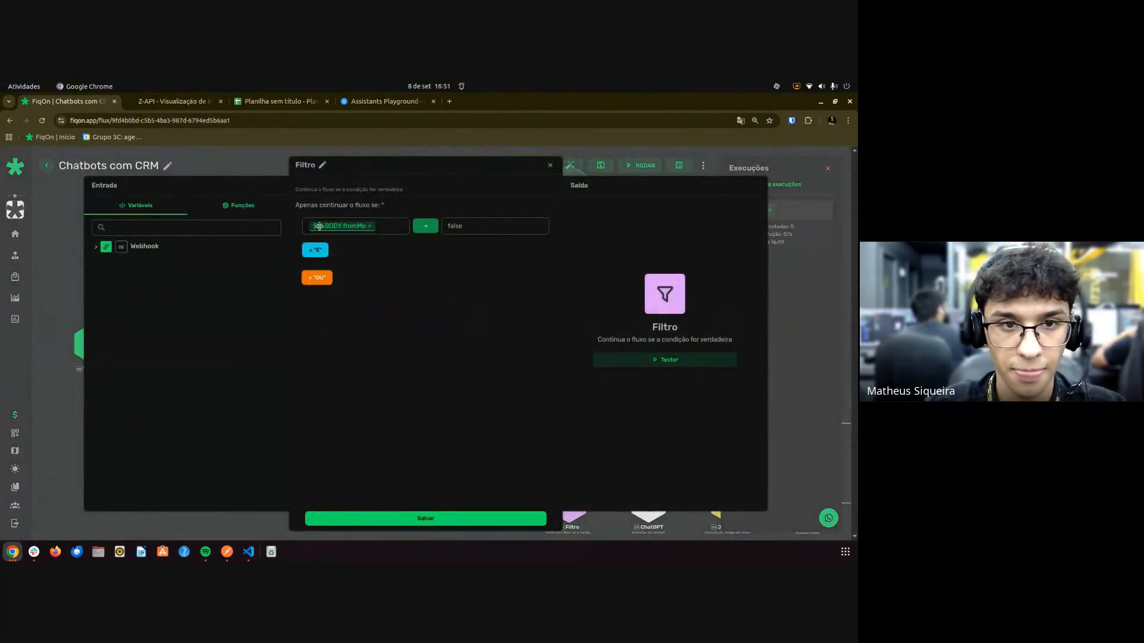
left_click(550, 166)
left_click(330, 303)
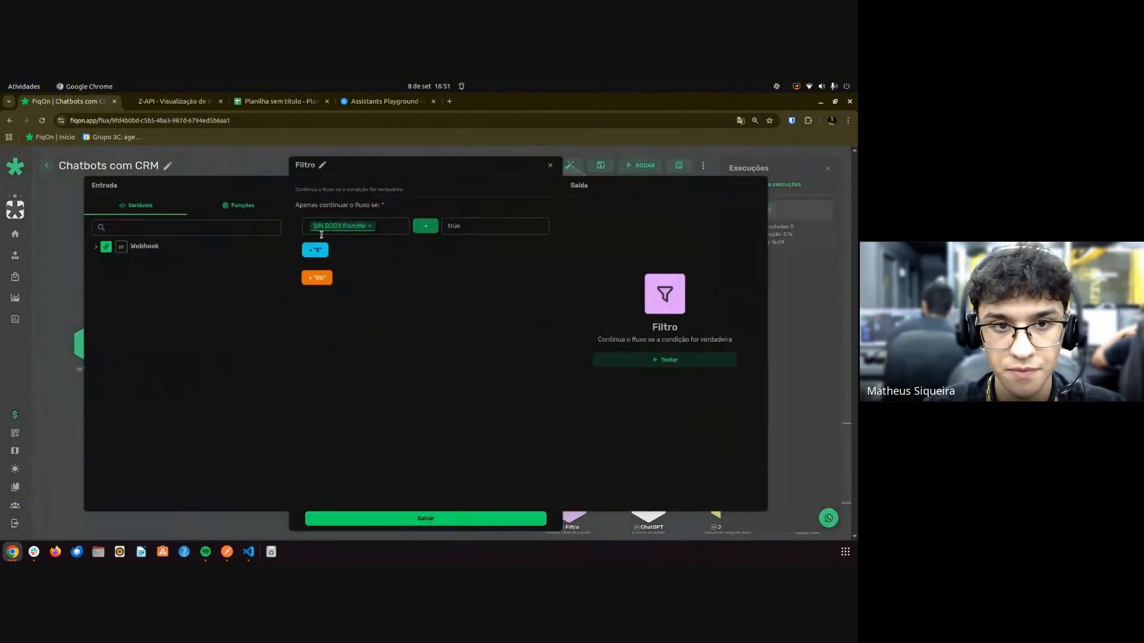
left_click(550, 166)
left_click_drag(356, 335, 188, 337)
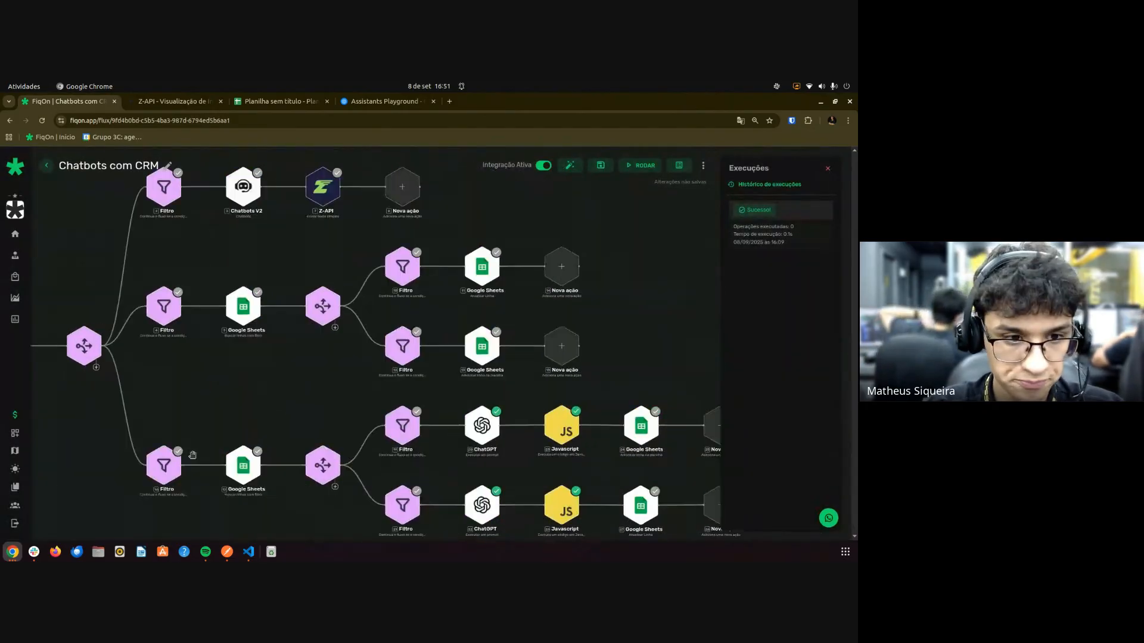
left_click(172, 477)
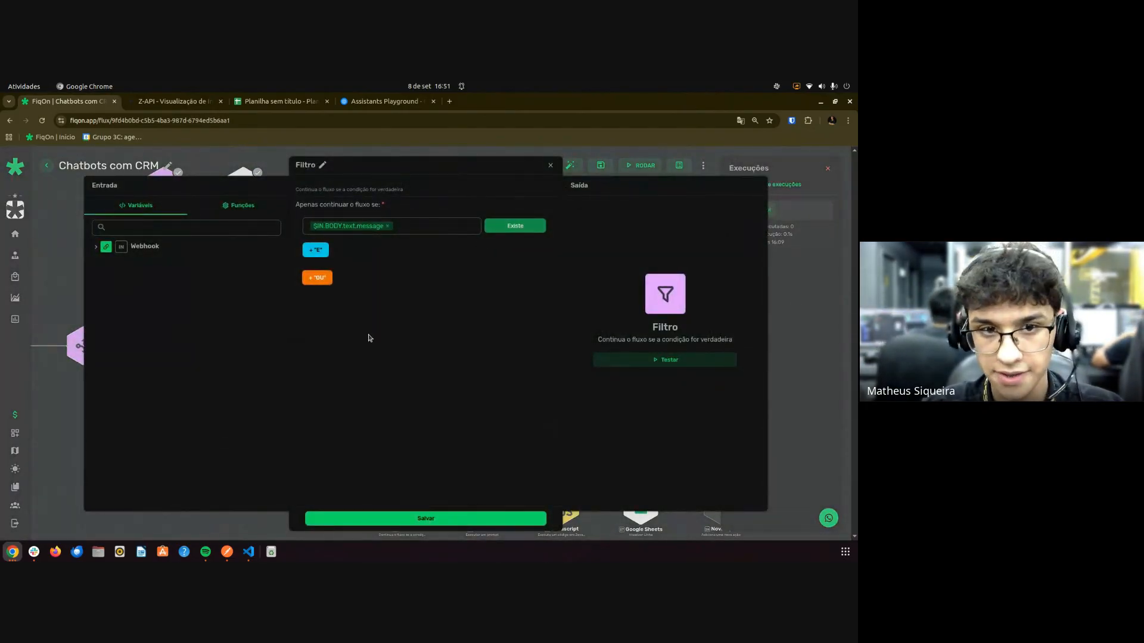
left_click(550, 166)
Check the ChatGPT step, then save the integration and start a RODAR test run.
left_click_drag(312, 404, 199, 342)
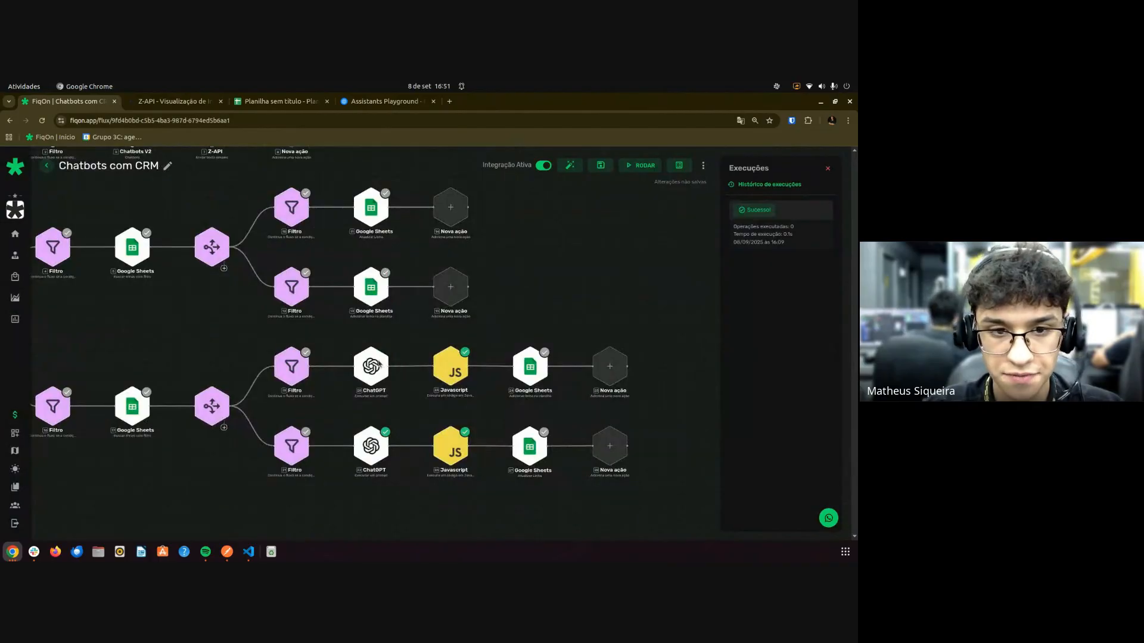
left_click(379, 363)
scroll(380, 361, "down", 5)
left_click(550, 165)
left_click(600, 166)
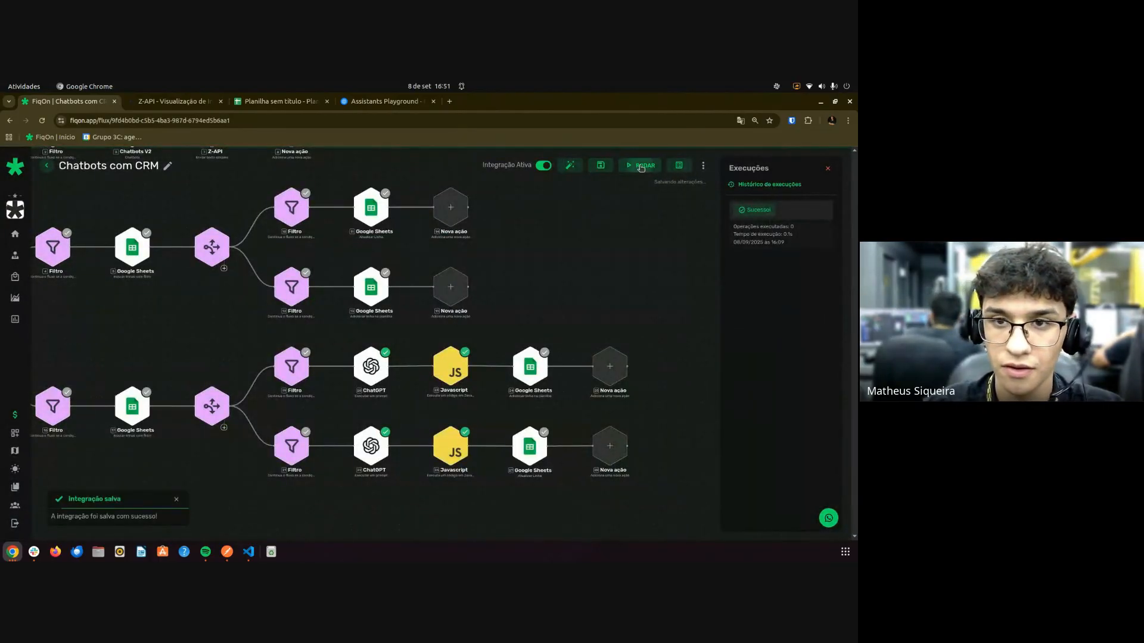
left_click(641, 166)
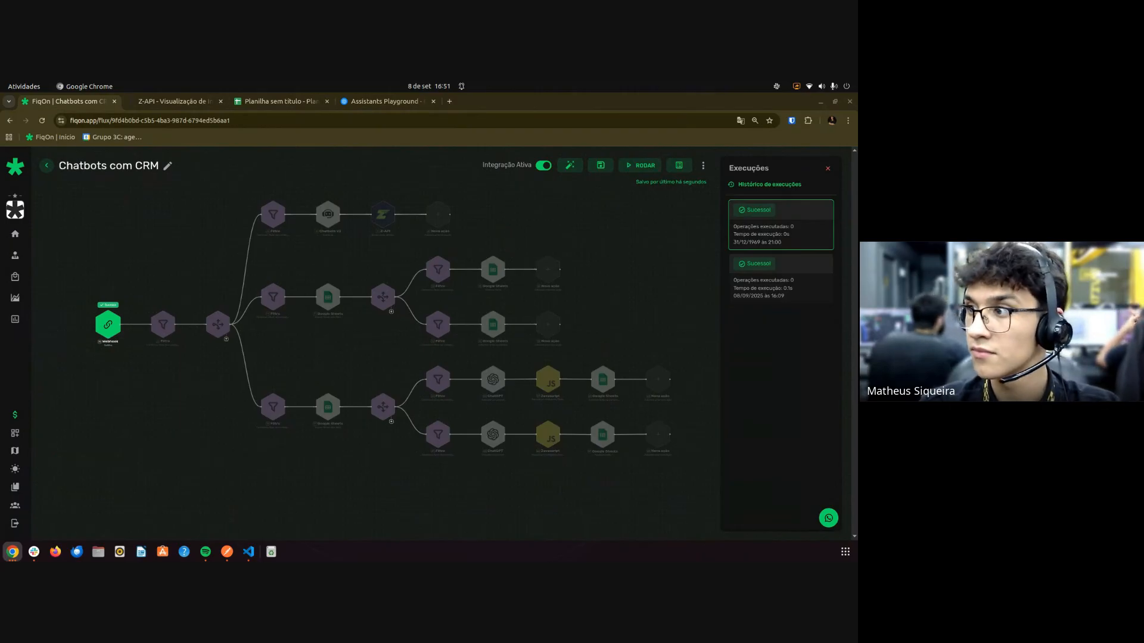
Zoom the canvas out and back in to watch the step badges as the run completes.
scroll(381, 382, "down", 2)
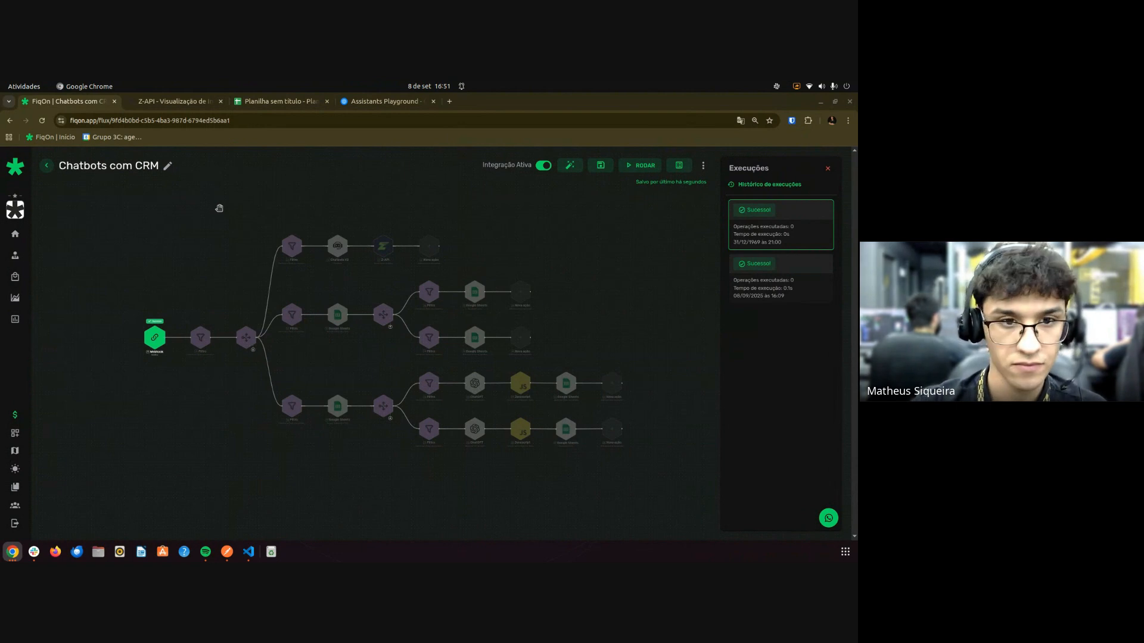
scroll(359, 395, "up", 4)
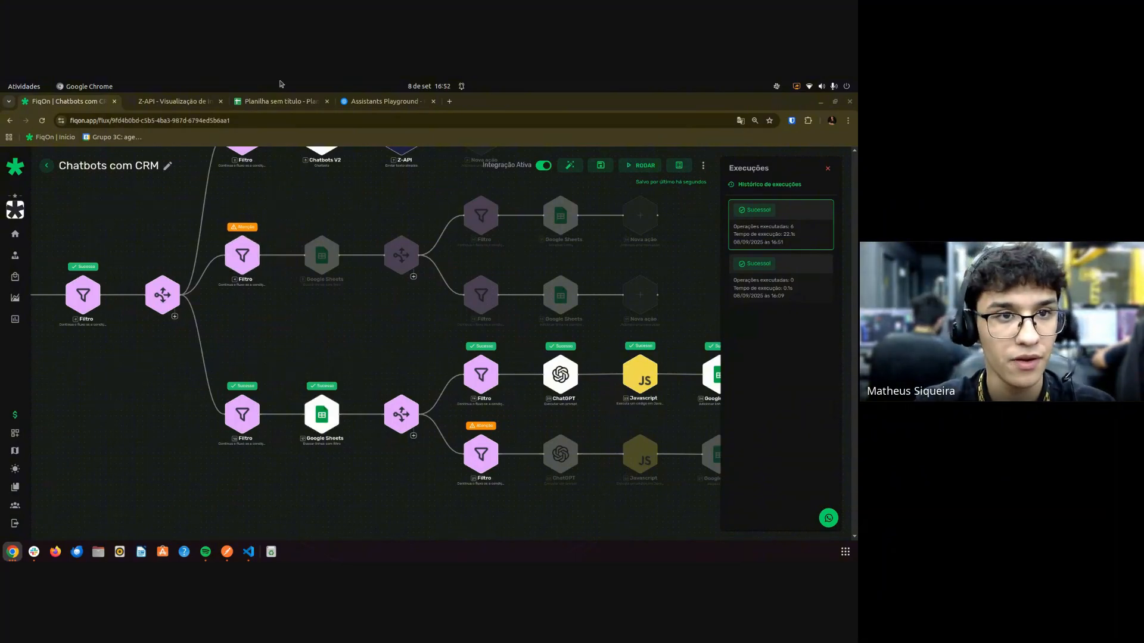
Clear the old test values and delete rows 2-3 from the CRM sheet.
left_click(276, 101)
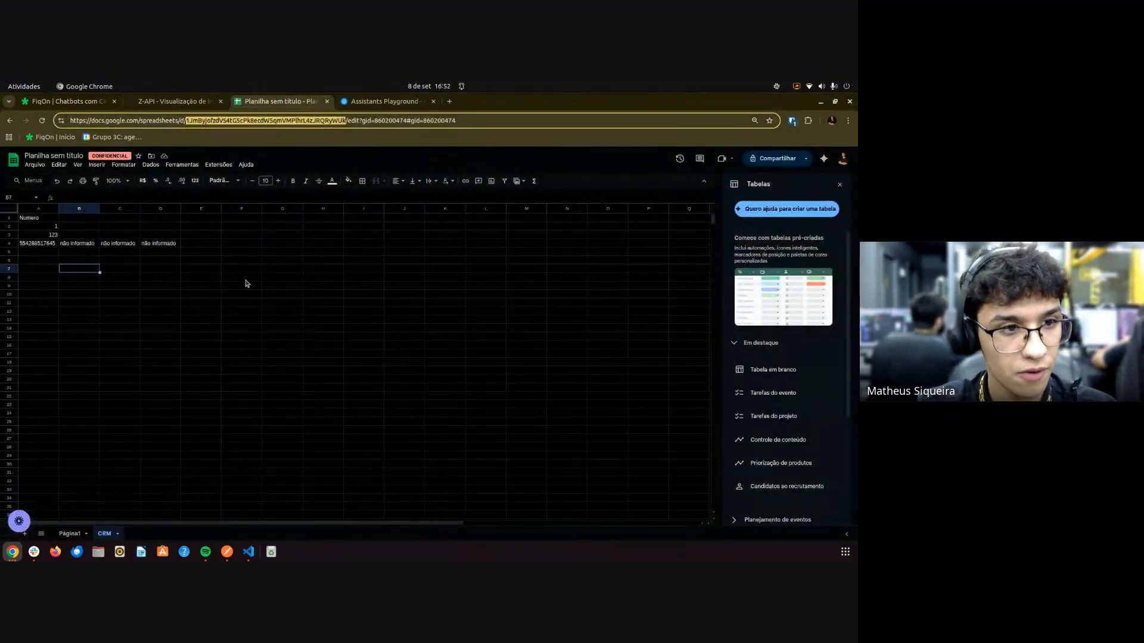
left_click(51, 236)
left_click_drag(51, 236, 24, 226)
key("Delete")
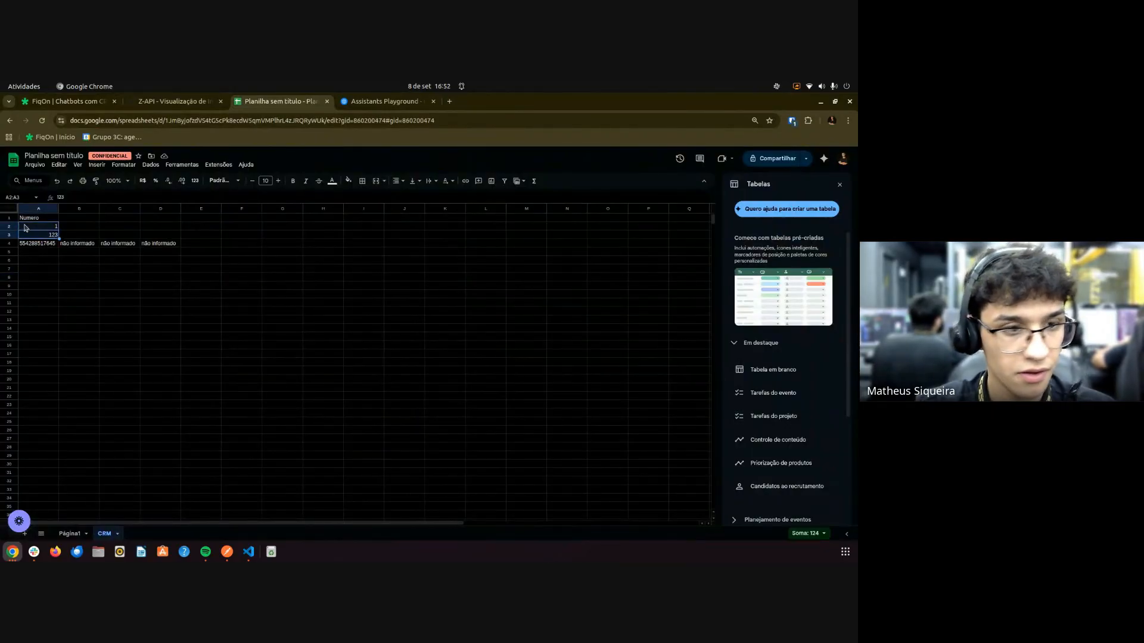
right_click(24, 223)
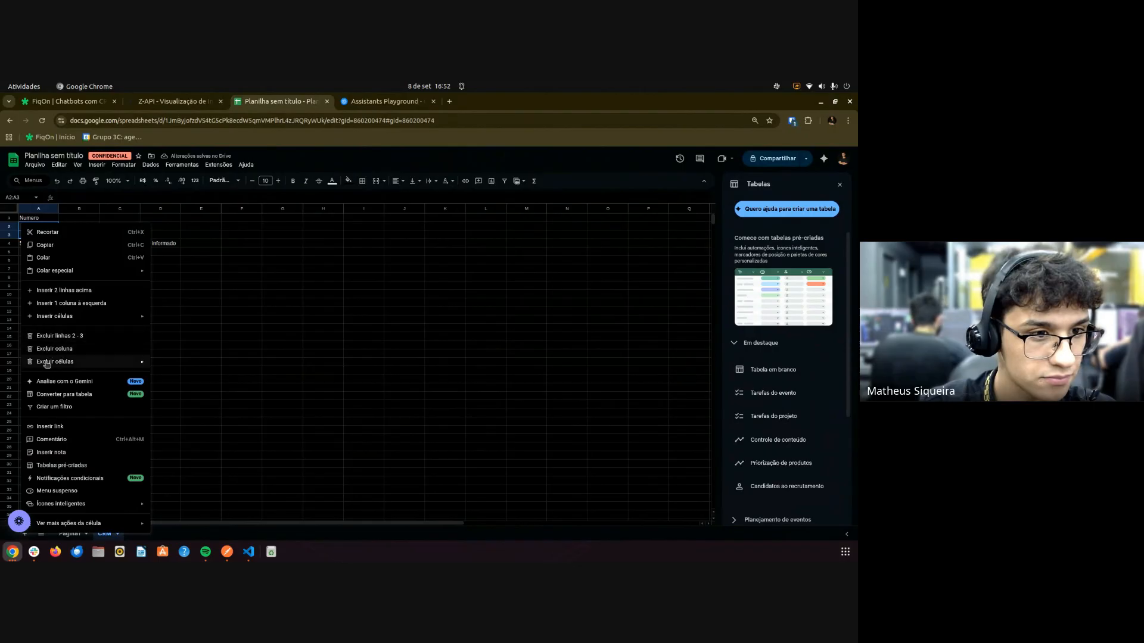
left_click(57, 336)
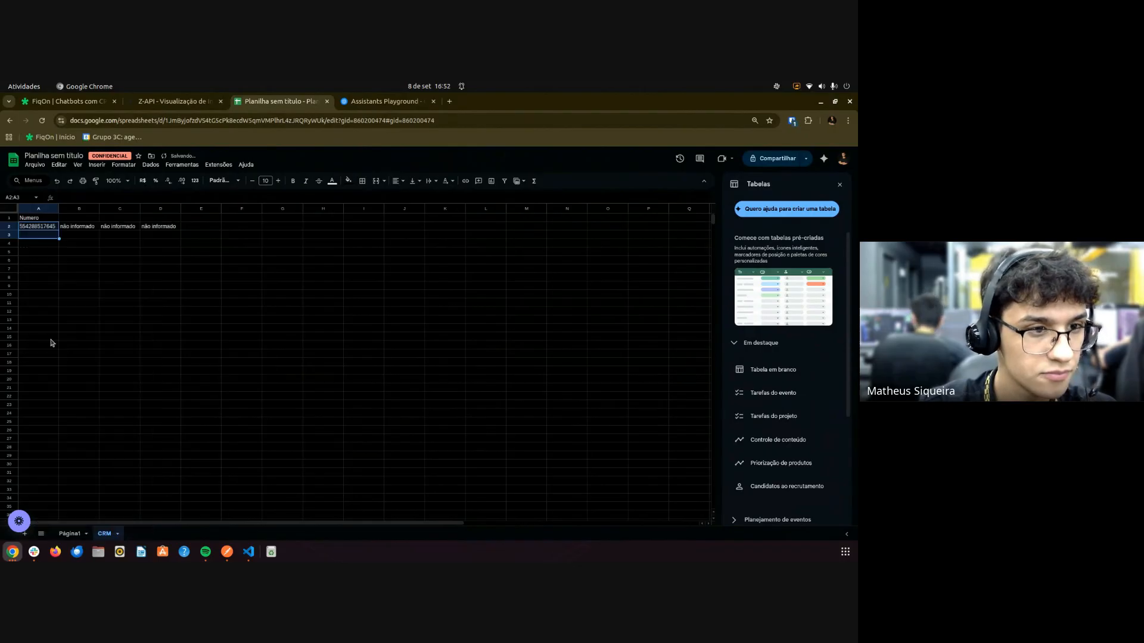
left_click(44, 254)
Inspect the phone, name, birth date and email cells in row 2, then edit the B1 header.
left_click(37, 226)
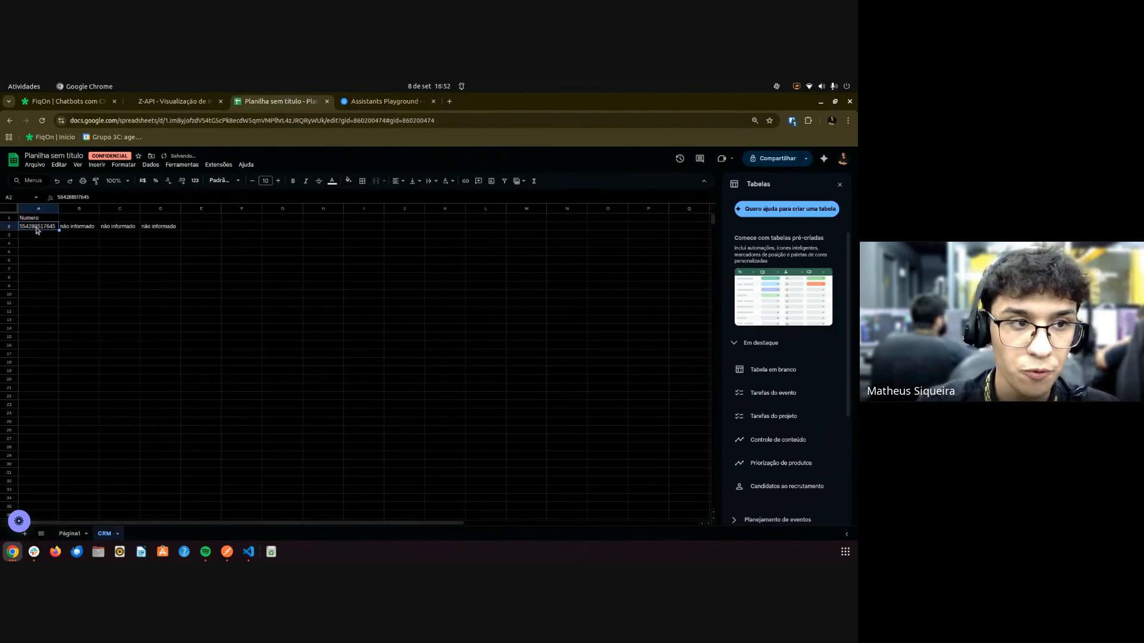
left_click(76, 229)
left_click(119, 229)
left_click(155, 229)
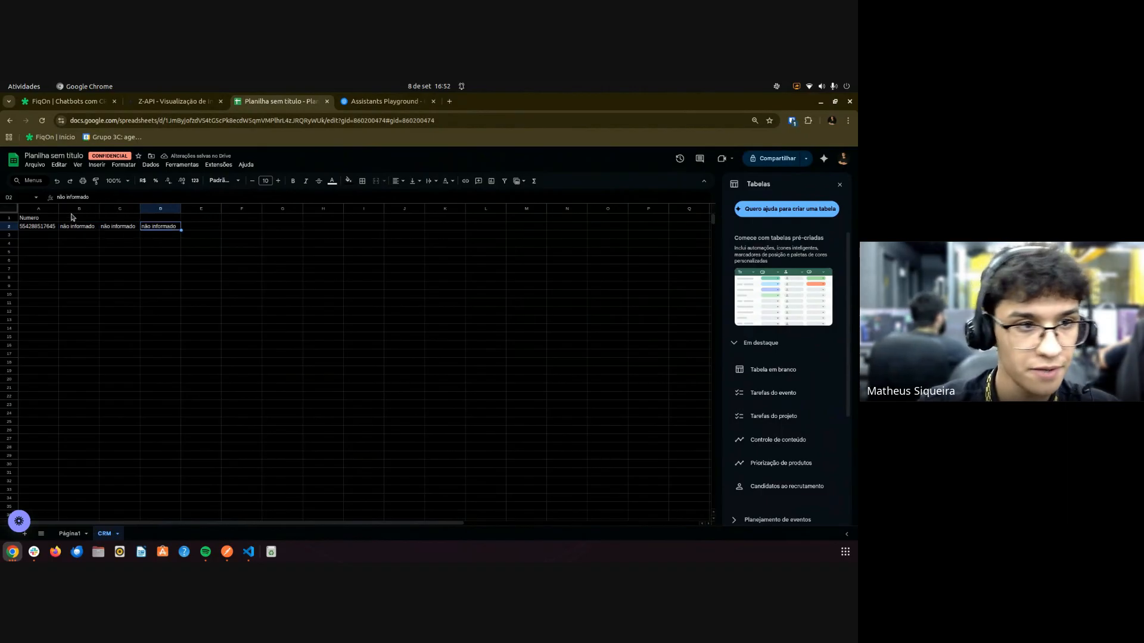
double_click(73, 217)
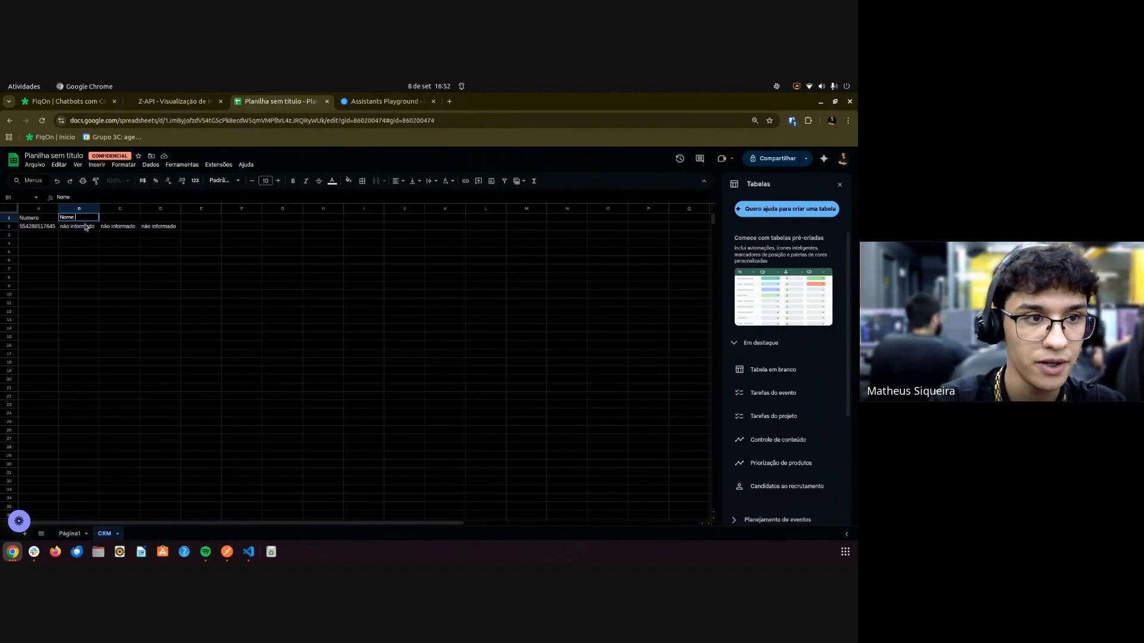
Enter the headers Nome completo, Data de nascimento and Email in B1:D1, and autofit column C.
type("Nome completo")
key("Tab")
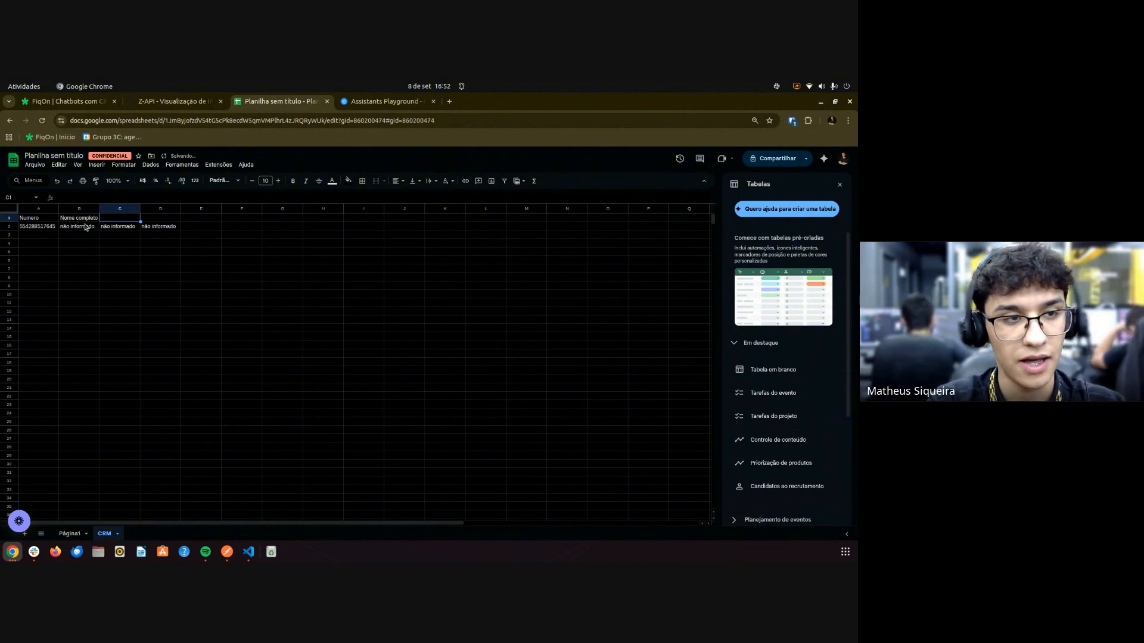
type("Data de nasicment")
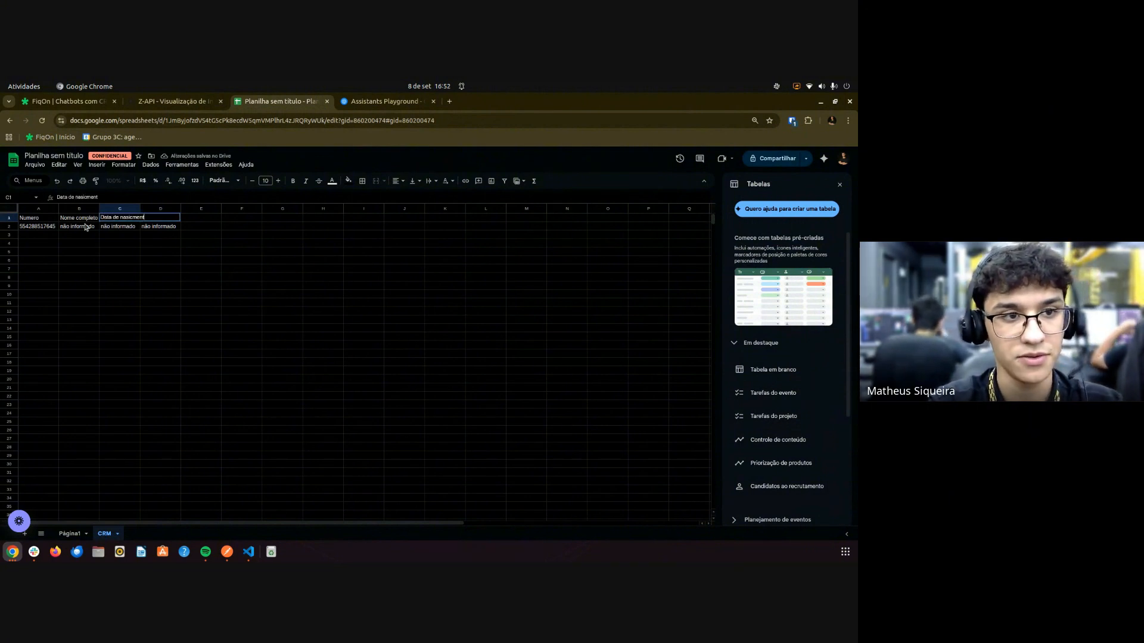
key("ctrl+BackSpace")
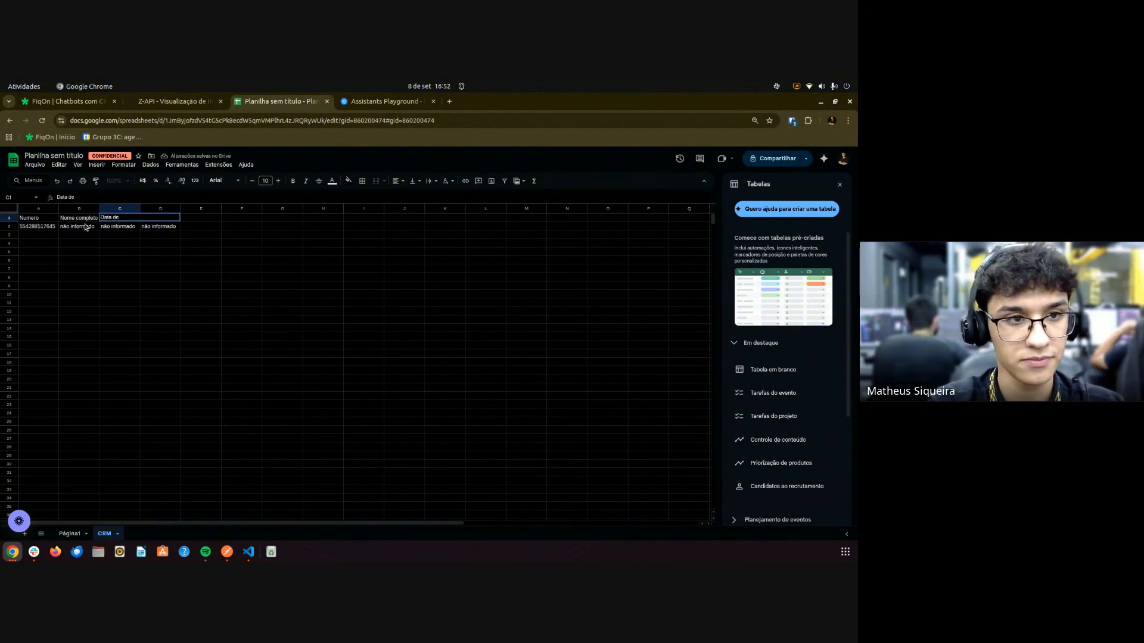
type("nascimento")
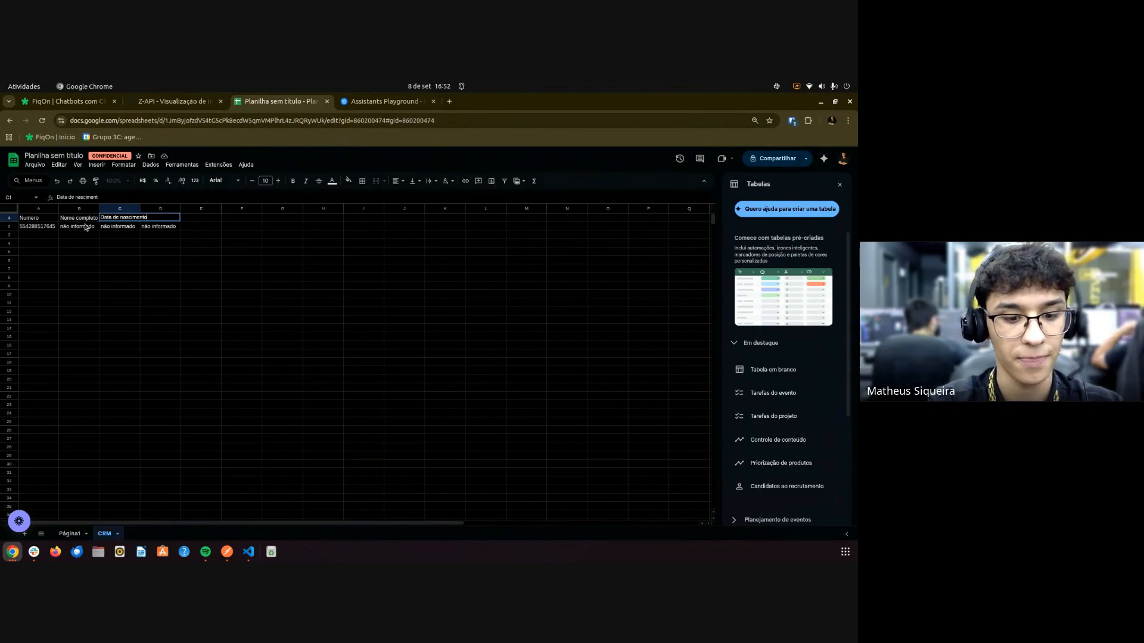
key("Tab")
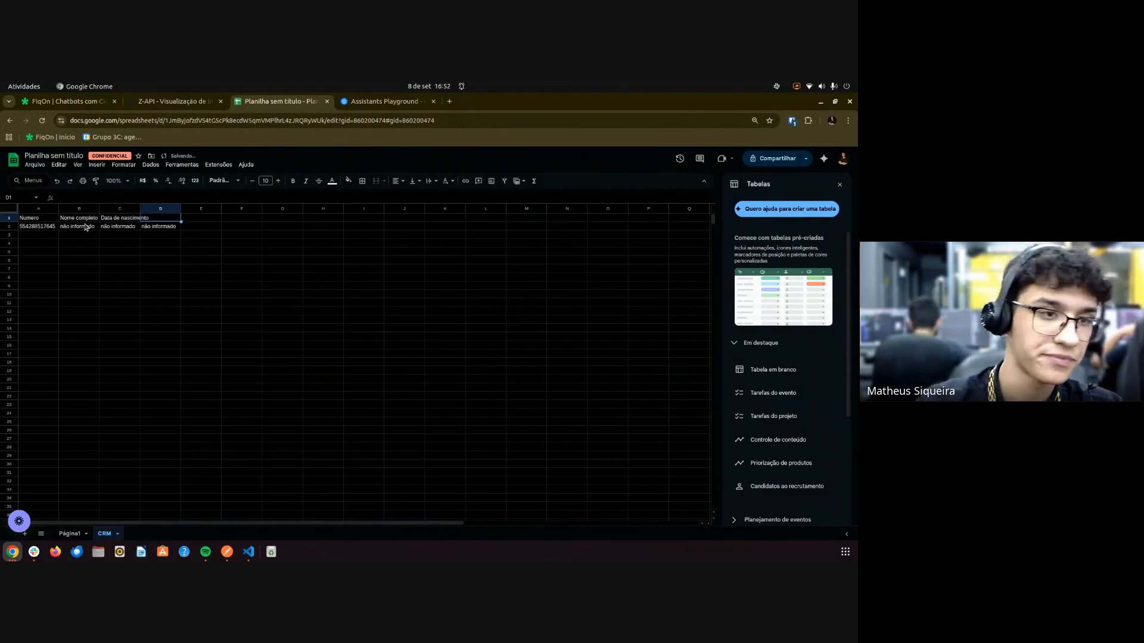
type("Ema")
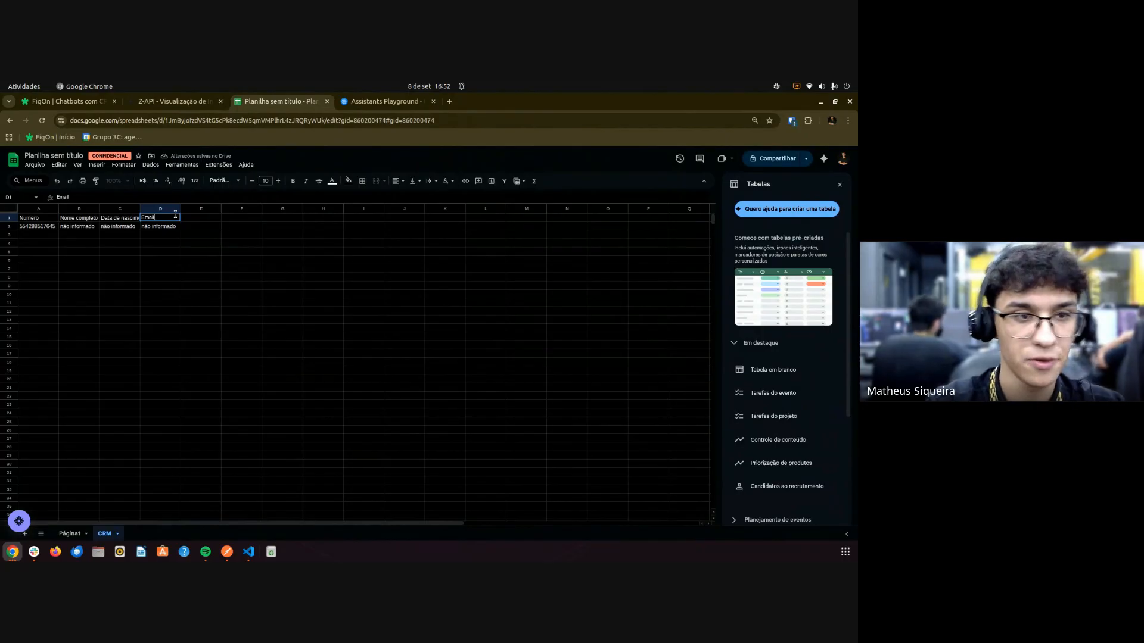
type("il")
left_click(161, 277)
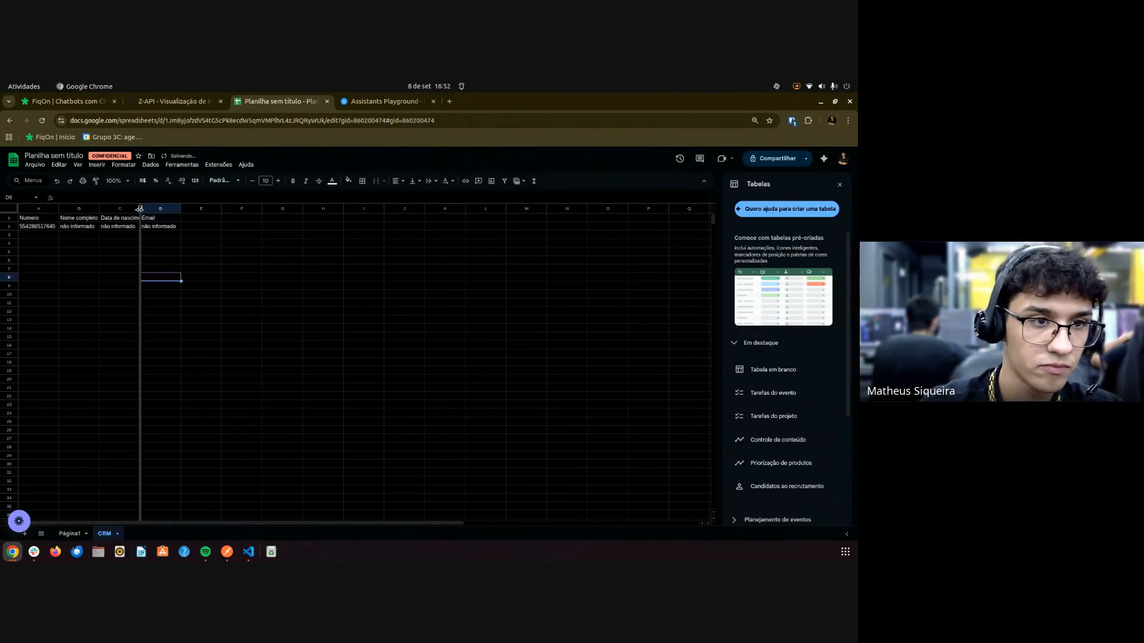
double_click(140, 208)
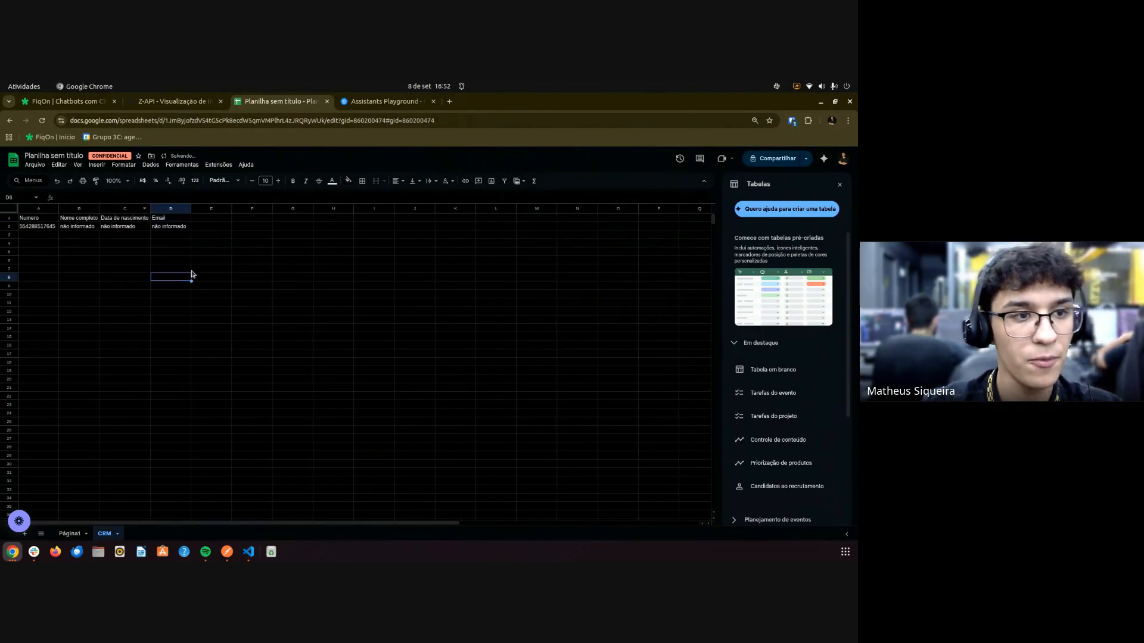
left_click(81, 100)
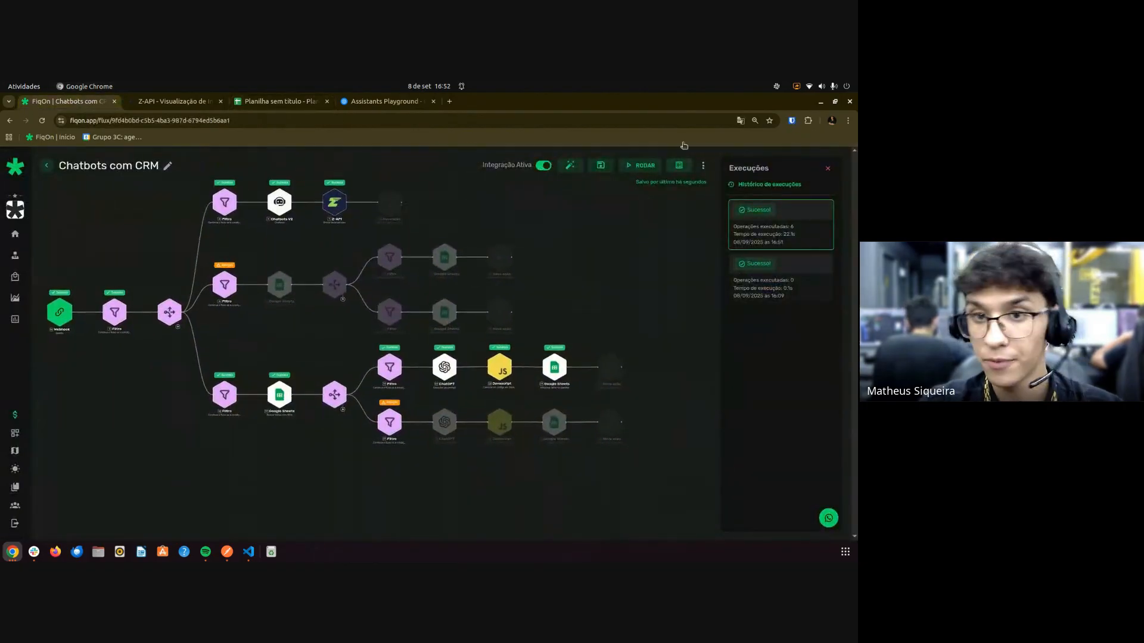
Run the flow with RODAR to wait for a WhatsApp message, then view the CRM sheet.
left_click(635, 167)
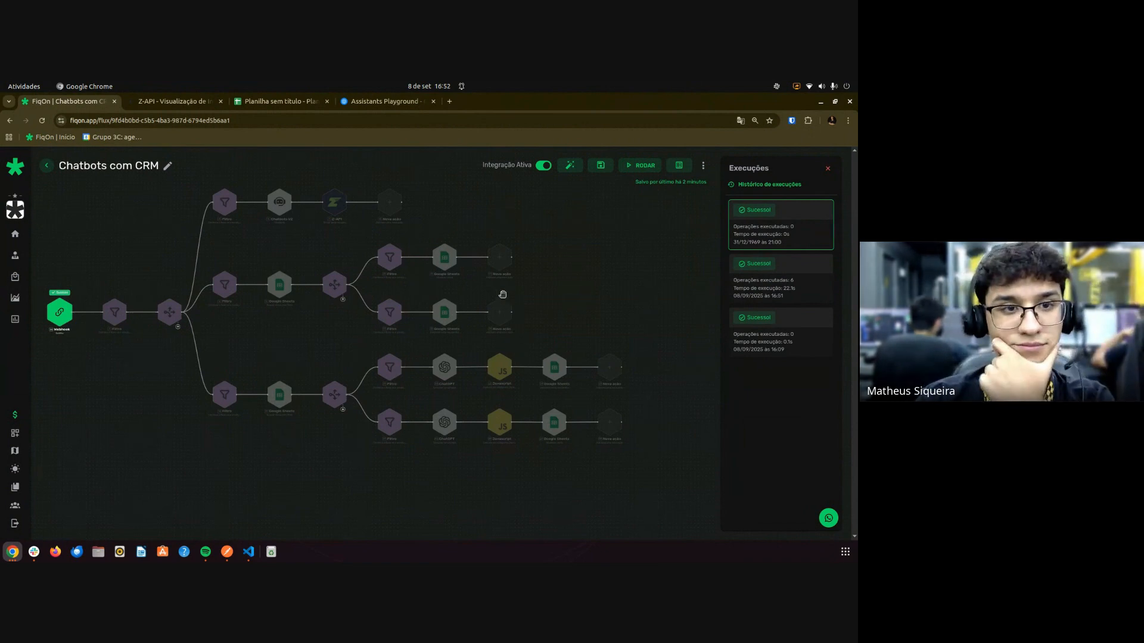
scroll(343, 380, "down", 3)
scroll(343, 379, "up", 1)
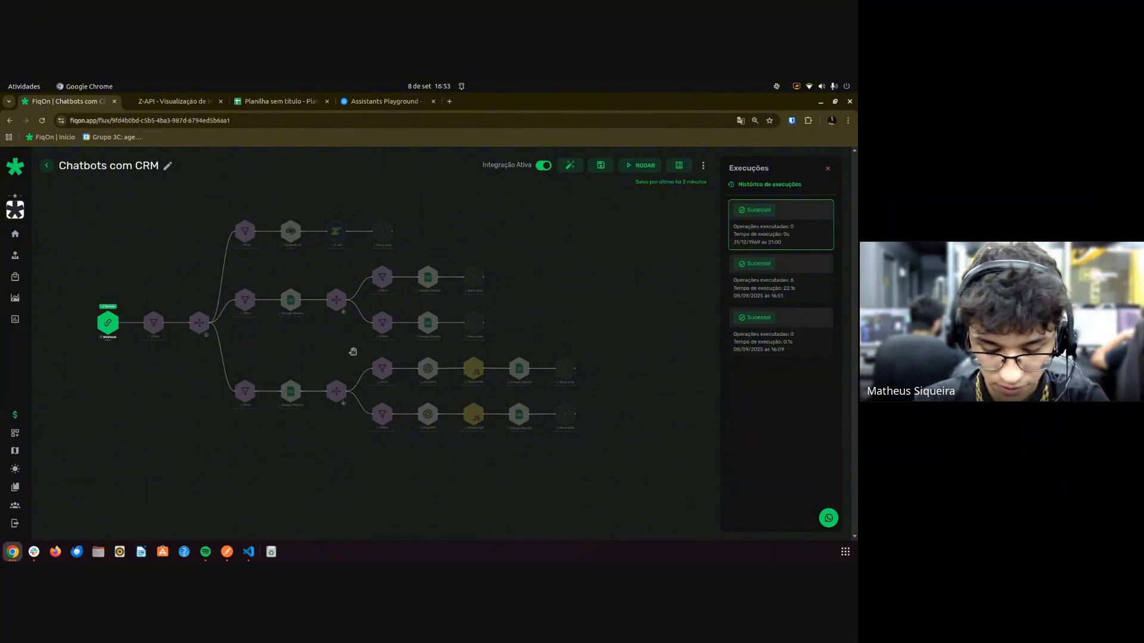
left_click(238, 104)
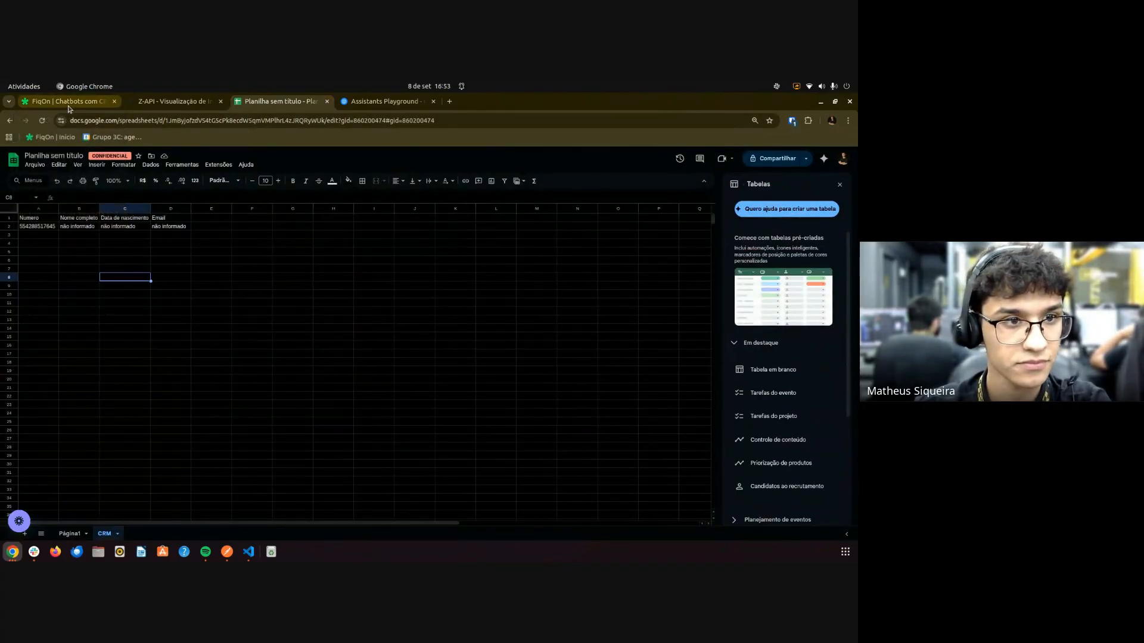
Autofit column B to the client's full name and inspect the row 2 name and birth date cells.
left_click(69, 102)
left_click(262, 102)
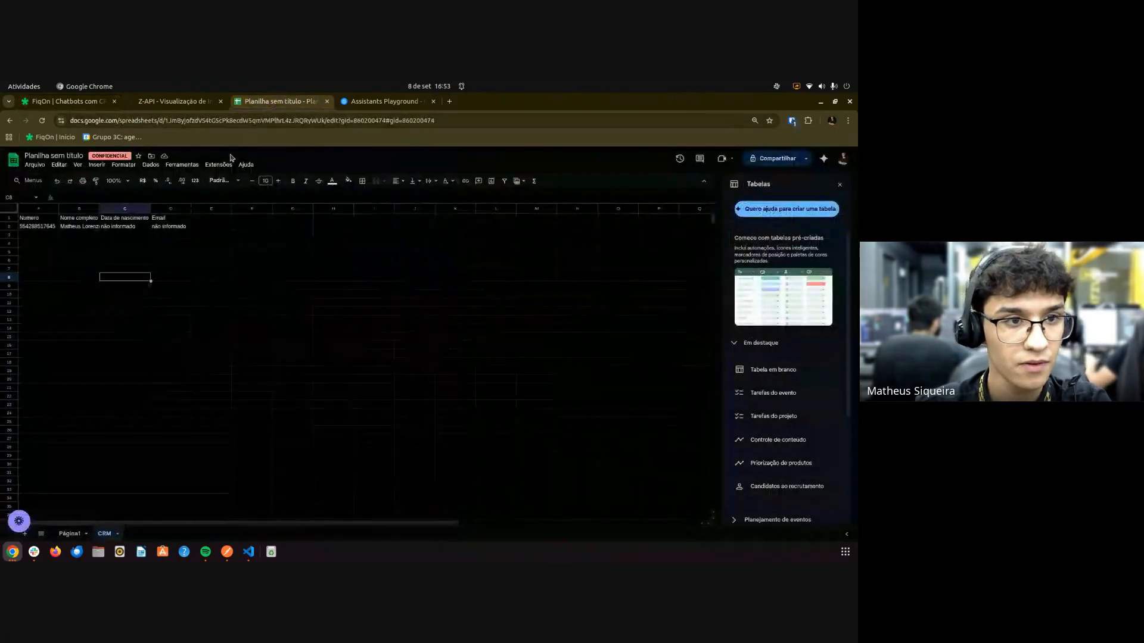
double_click(99, 208)
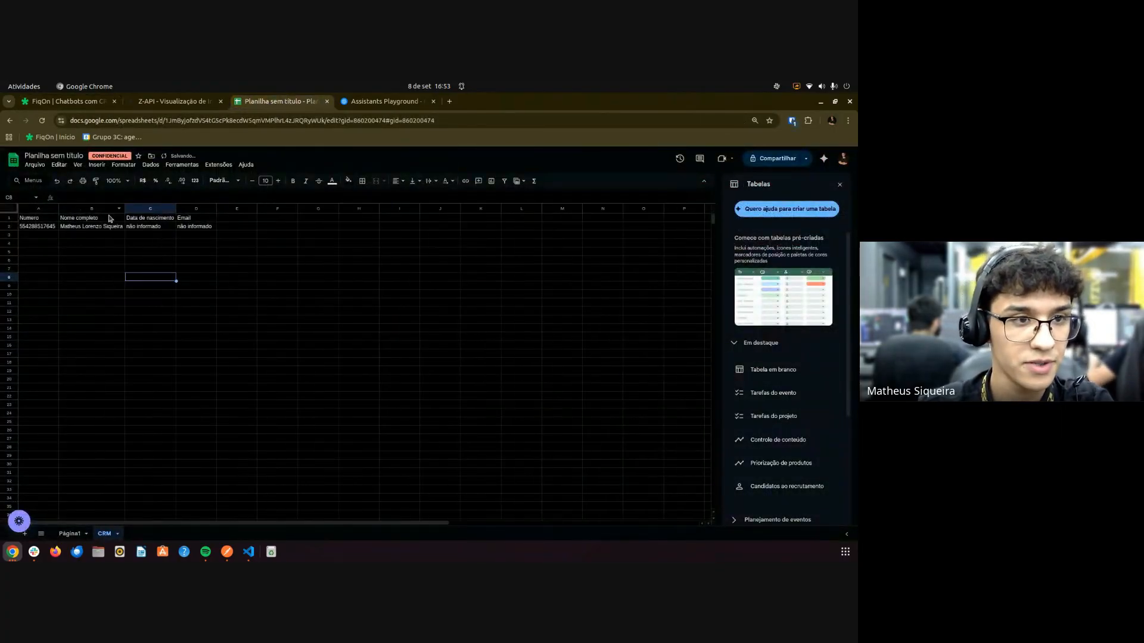
left_click_drag(32, 226, 82, 229)
left_click(79, 240)
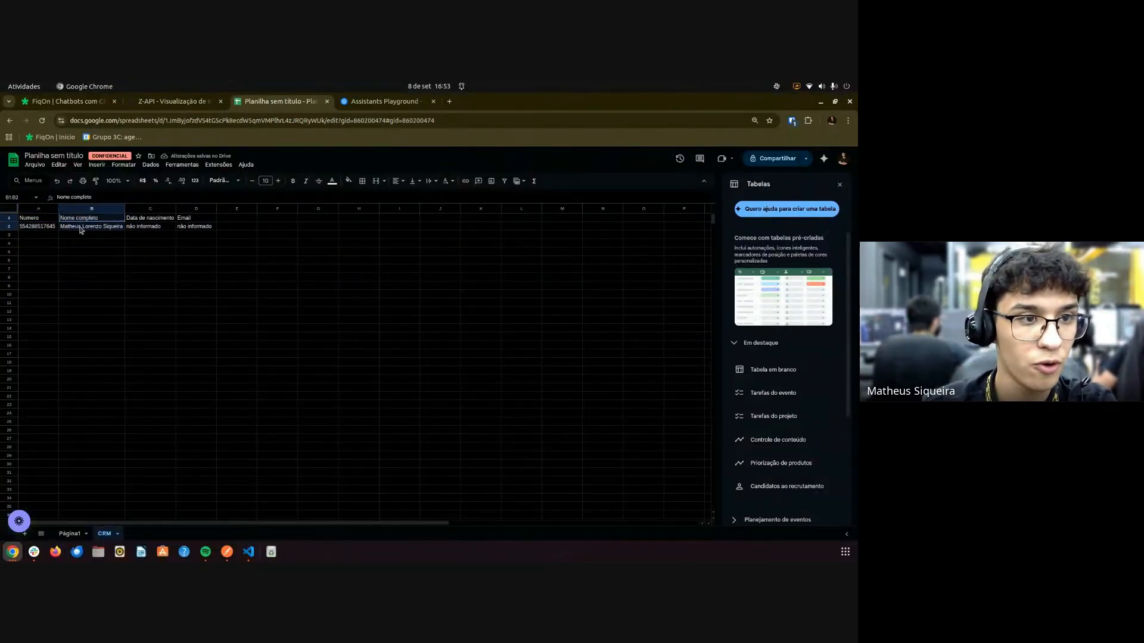
left_click(82, 253)
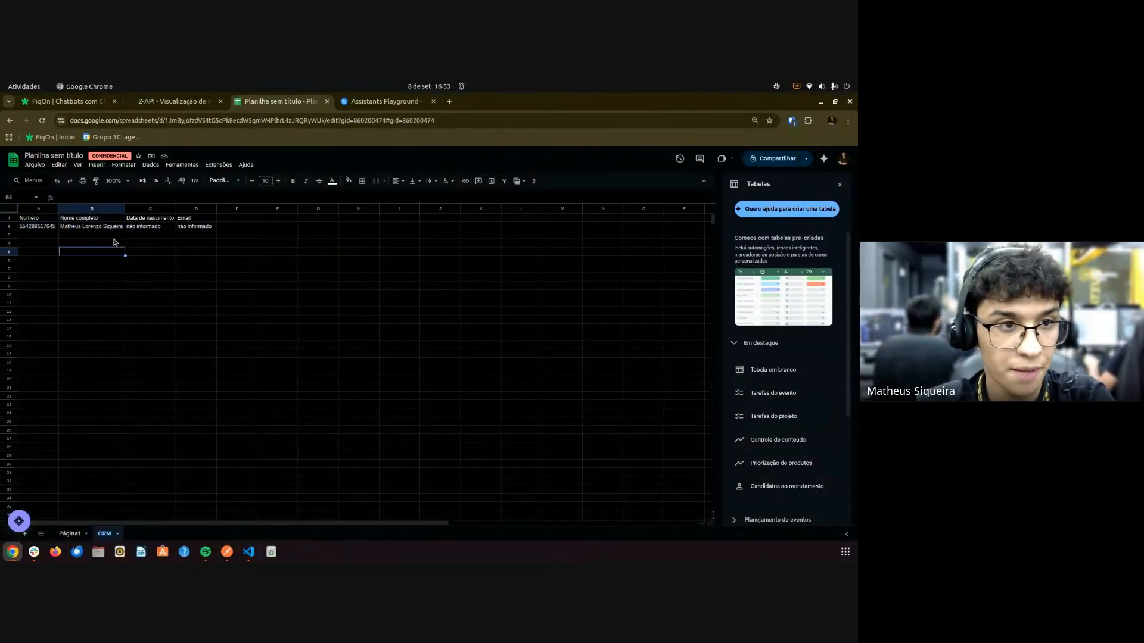
left_click_drag(148, 219, 150, 228)
left_click(197, 243)
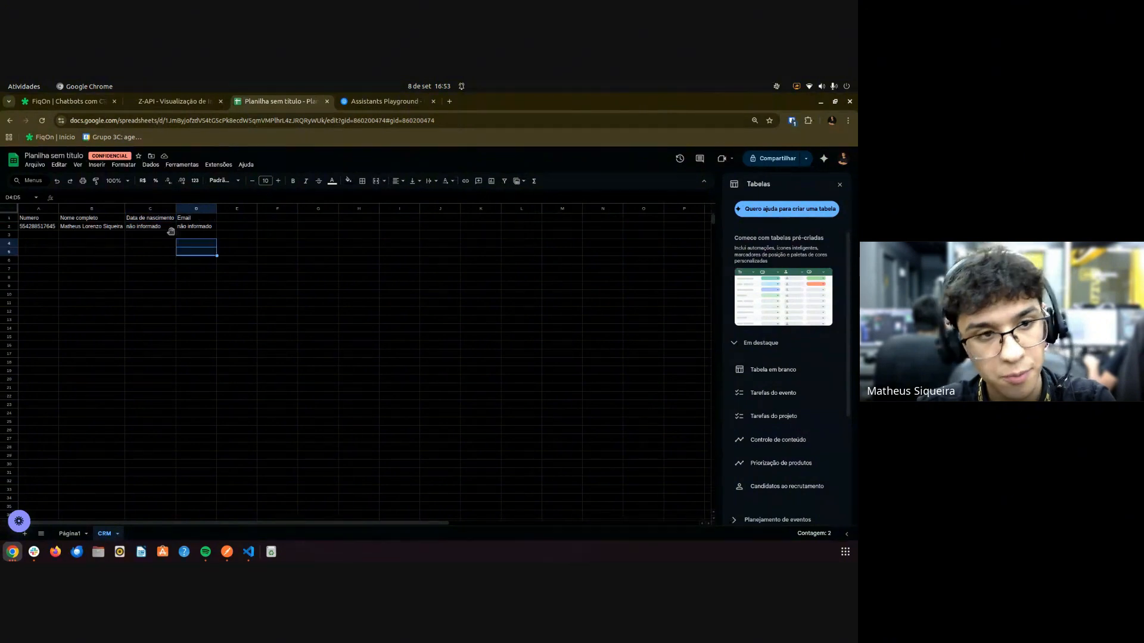
left_click(65, 101)
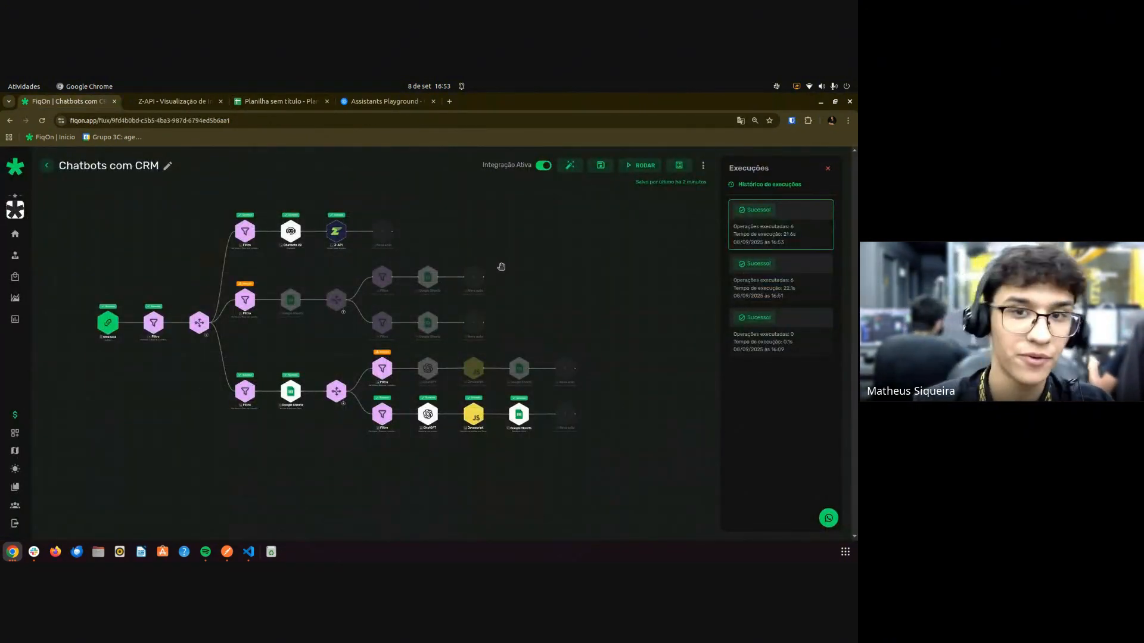
scroll(316, 233, "up", 5)
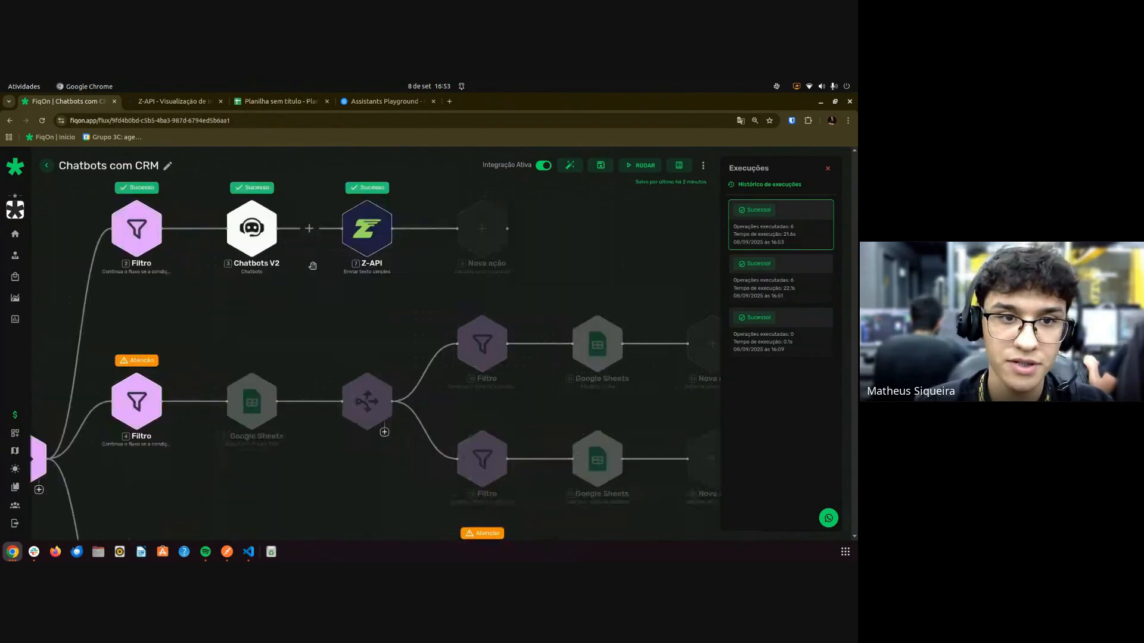
left_click(355, 190)
scroll(357, 184, "up", 2)
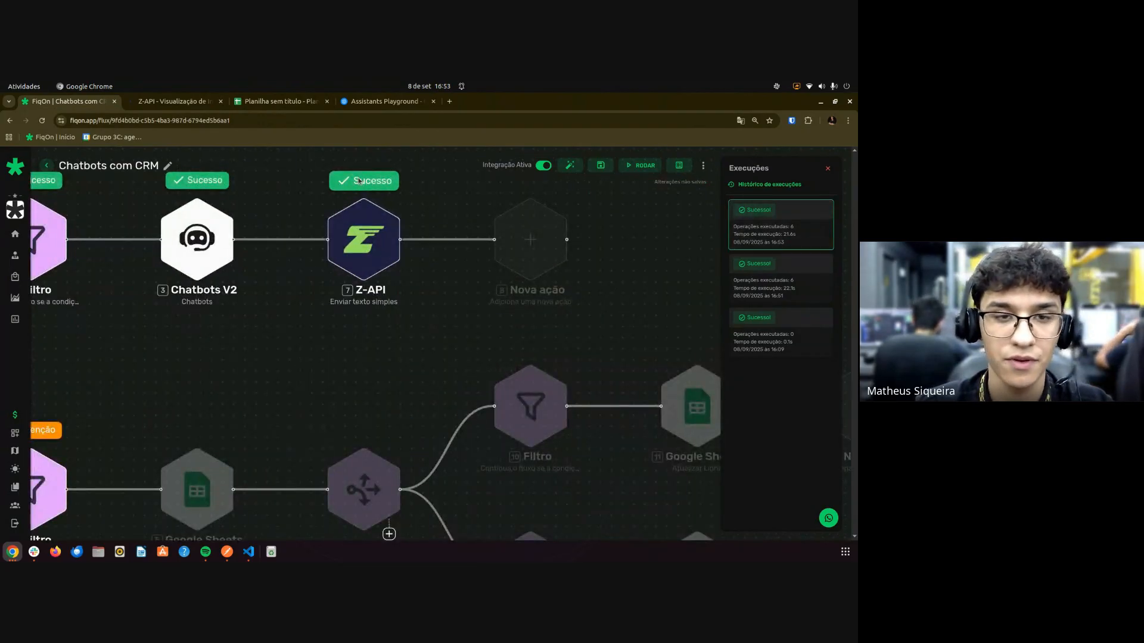
left_click(360, 181)
left_click(342, 214)
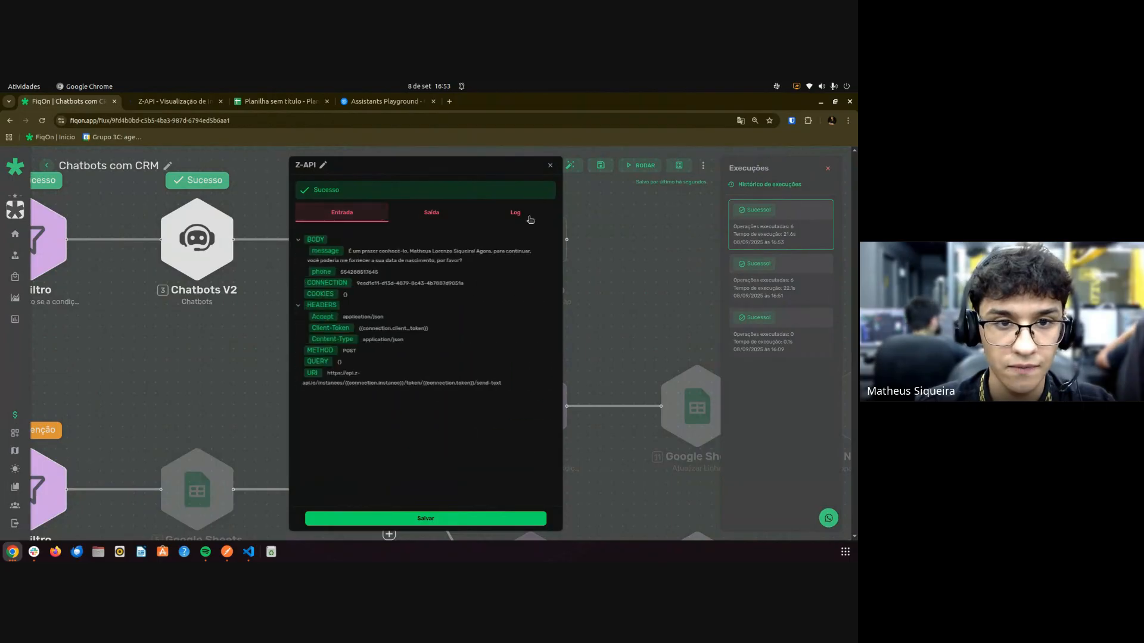
left_click_drag(355, 251, 470, 271)
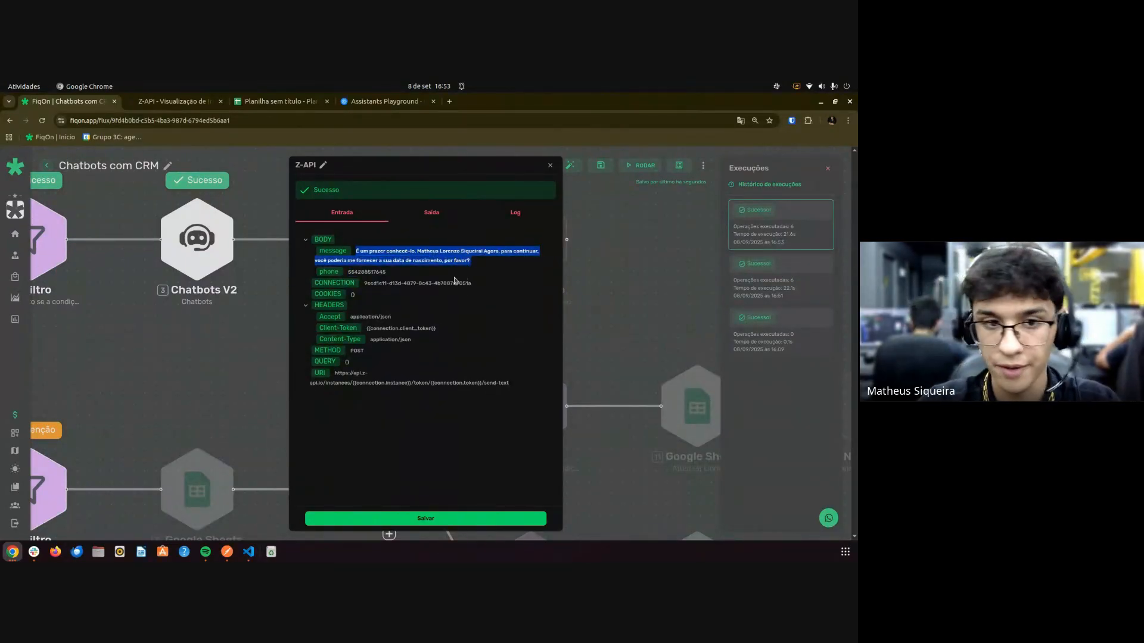
key("Escape")
scroll(301, 346, "down", 4)
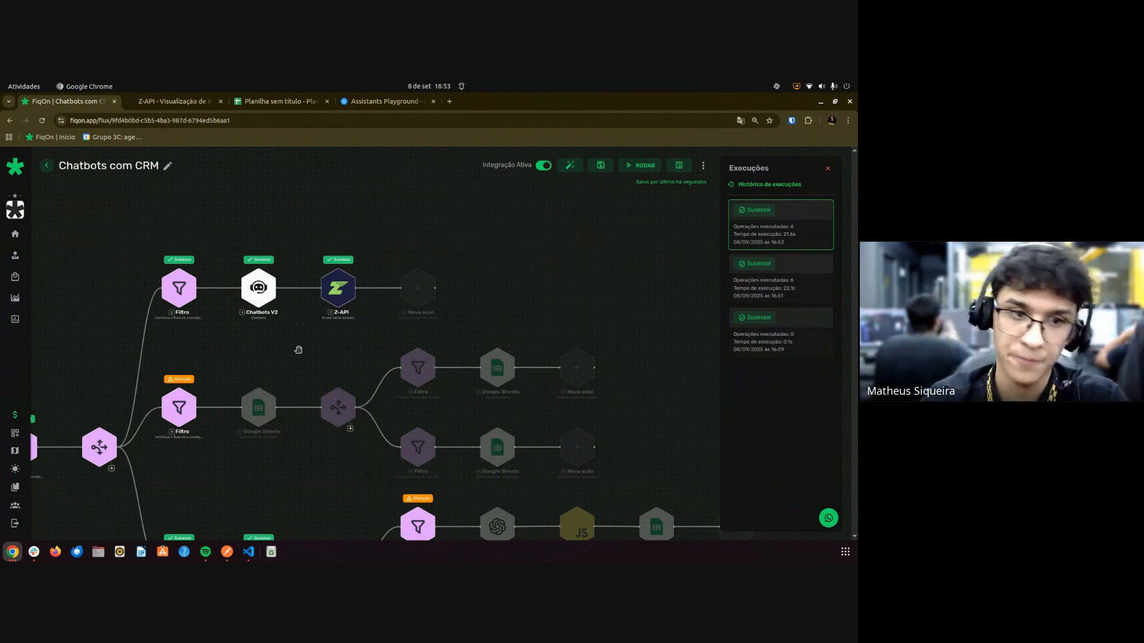
Save the Chatbots com CRM flow and start a new run.
scroll(297, 355, "down", 5)
scroll(298, 381, "up", 5)
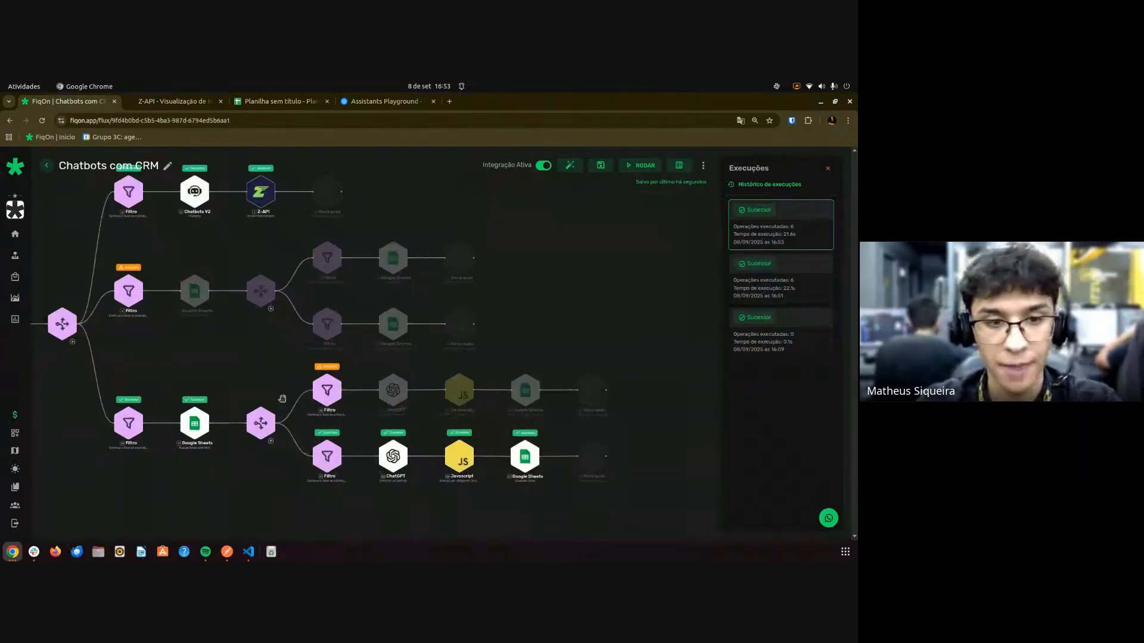
scroll(281, 397, "up", 2)
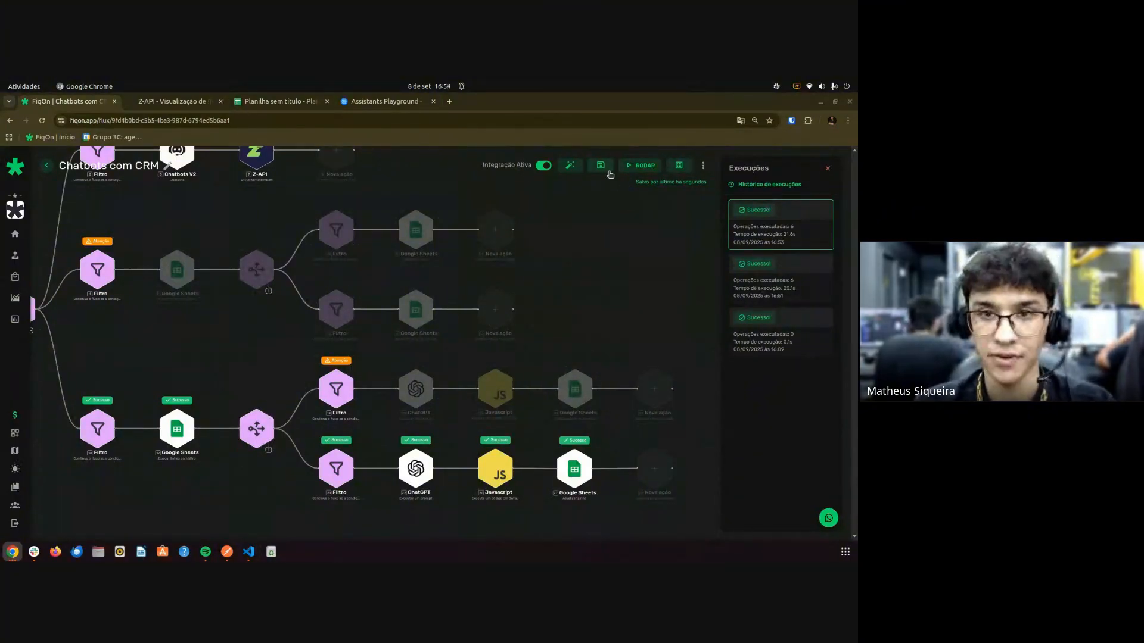
left_click(601, 166)
left_click(644, 166)
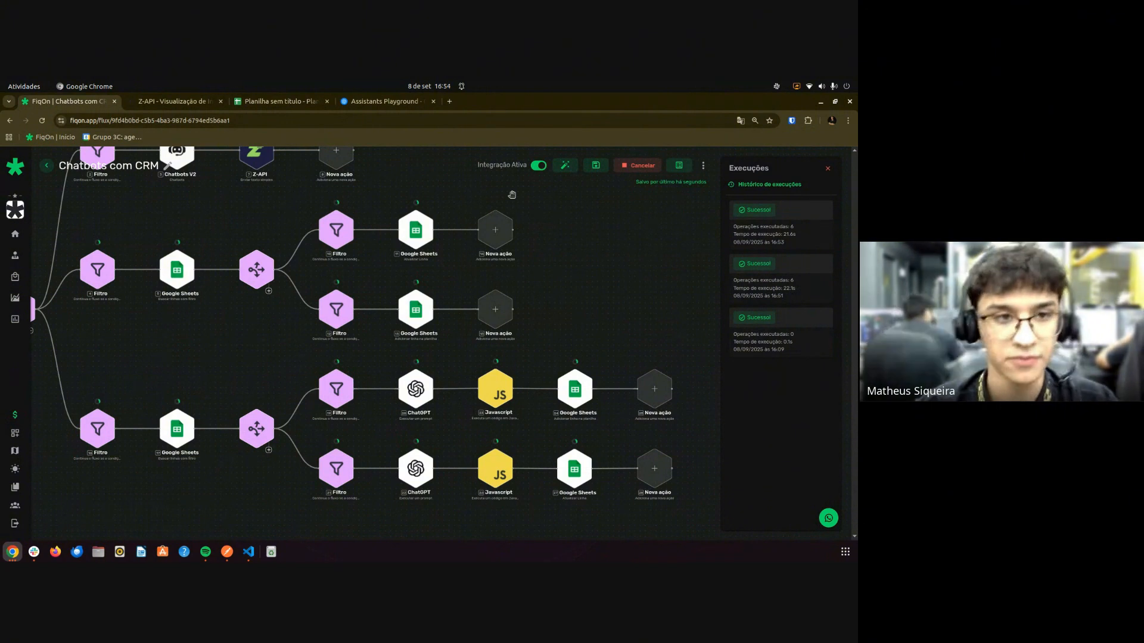
Bring the Webhook node into view, check the CRM spreadsheet, then return to FiqOn.
scroll(234, 358, "down", 3)
left_click_drag(225, 339, 327, 356)
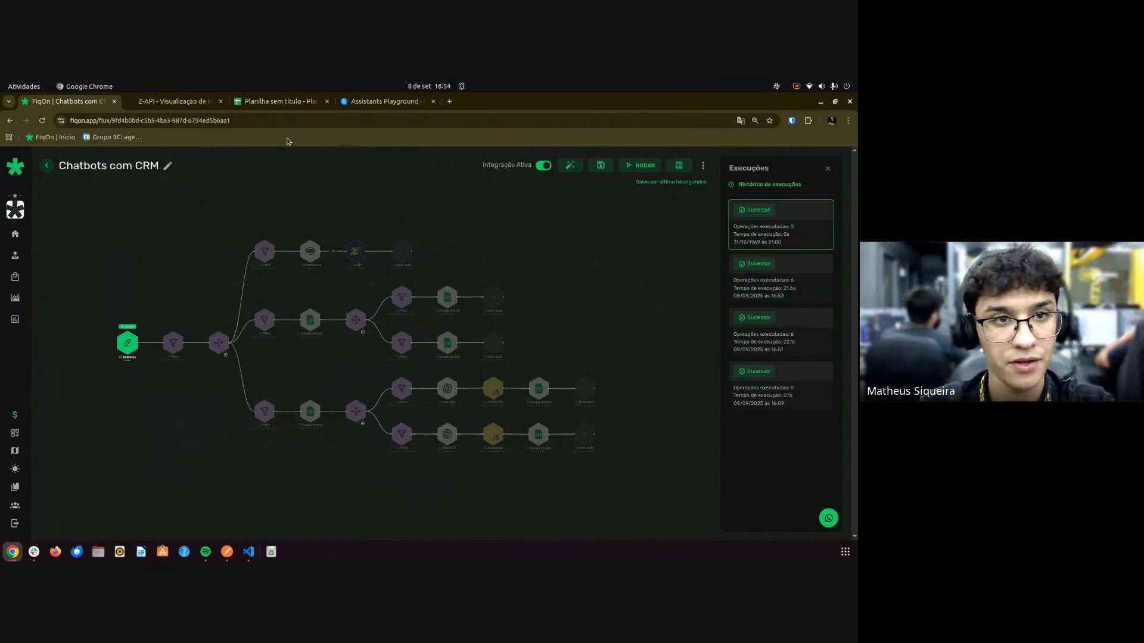
left_click(279, 101)
left_click(149, 260)
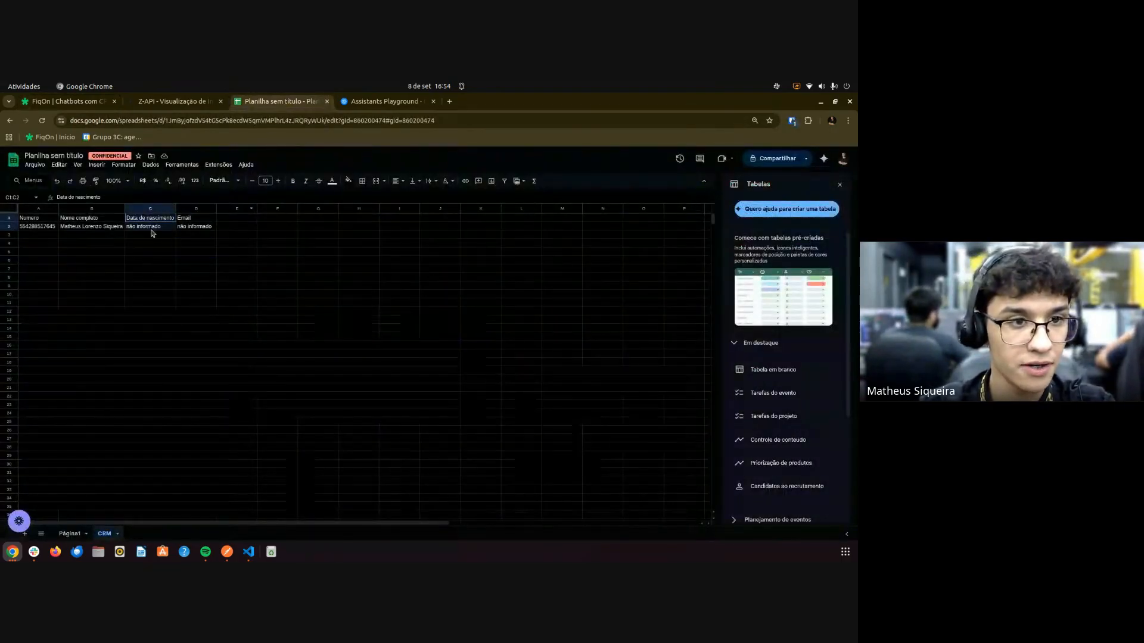
left_click(88, 104)
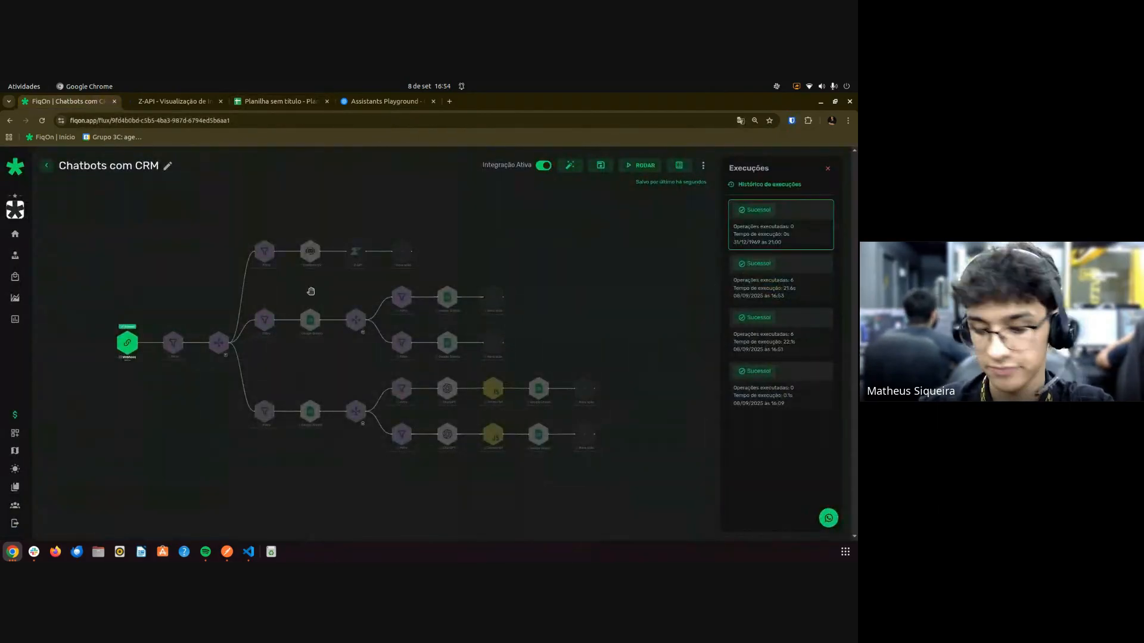
scroll(324, 361, "up", 1)
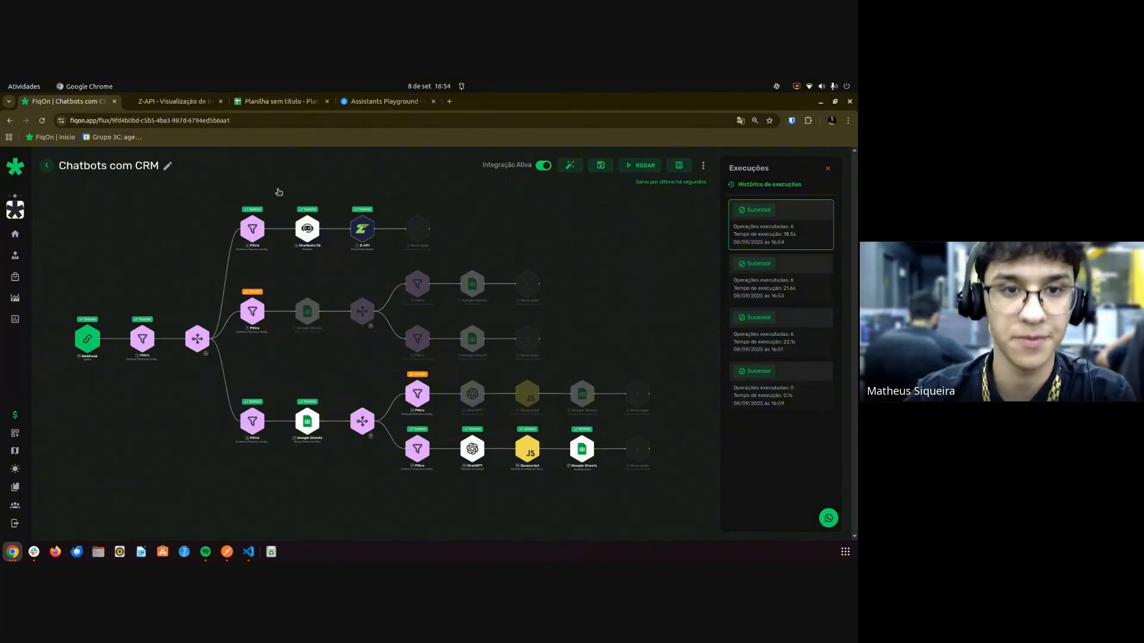
Show the newest execution and inspect the birth-date sentence in the Z-API step's message.
scroll(391, 172, "up", 3)
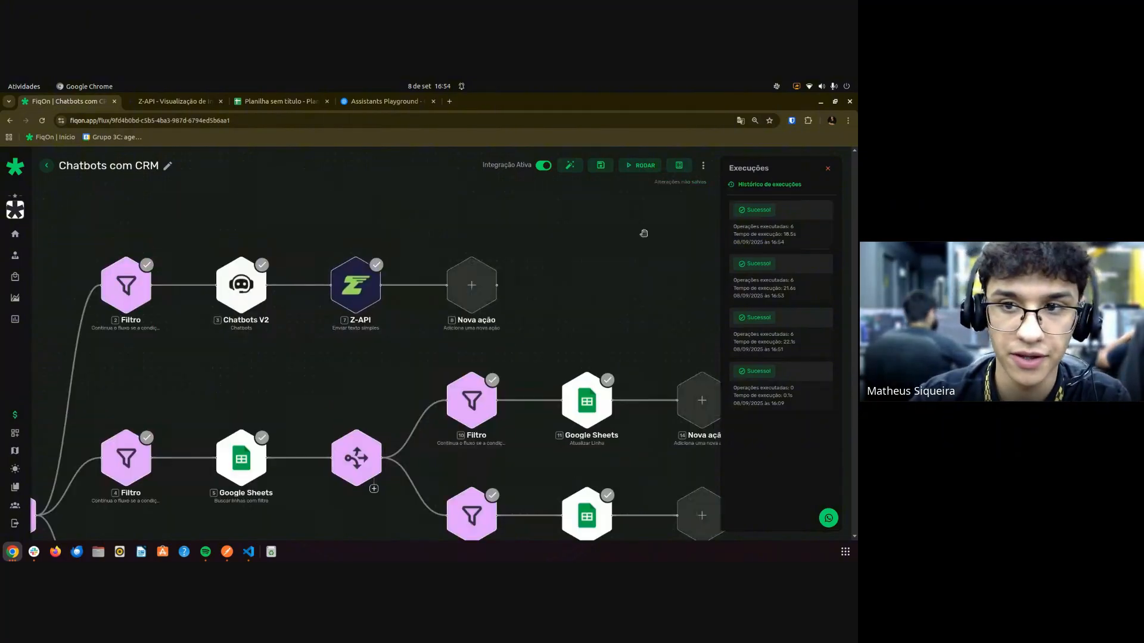
left_click(778, 222)
scroll(353, 253, "up", 2)
left_click(353, 254)
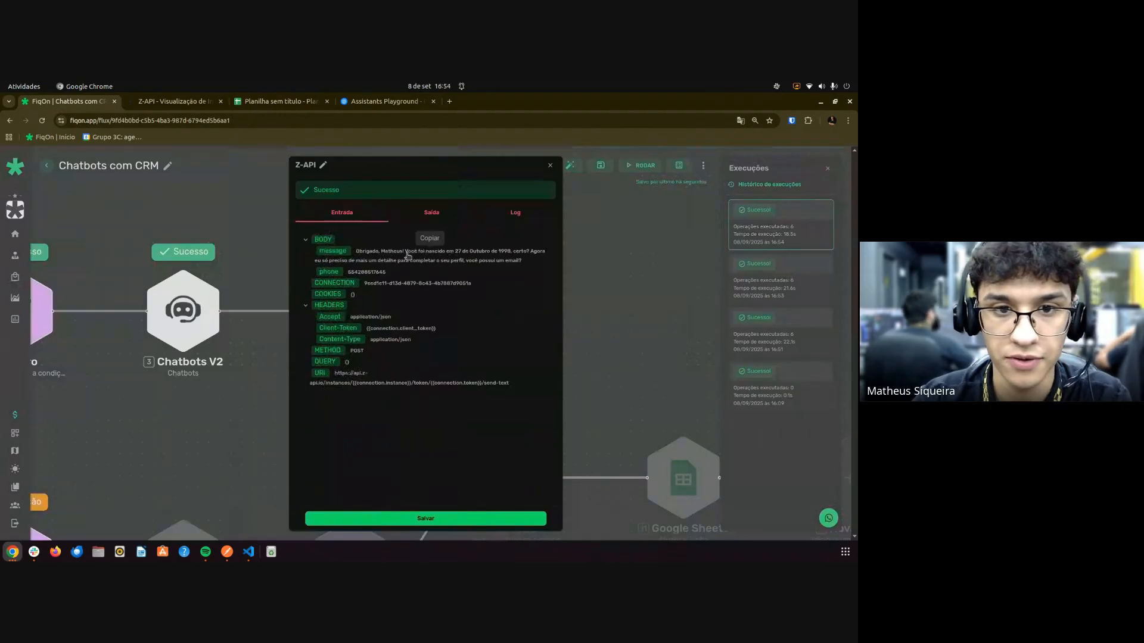
left_click_drag(411, 253, 527, 264)
Close the Z-API details, start a test run, and bring up the CRM spreadsheet.
left_click(551, 166)
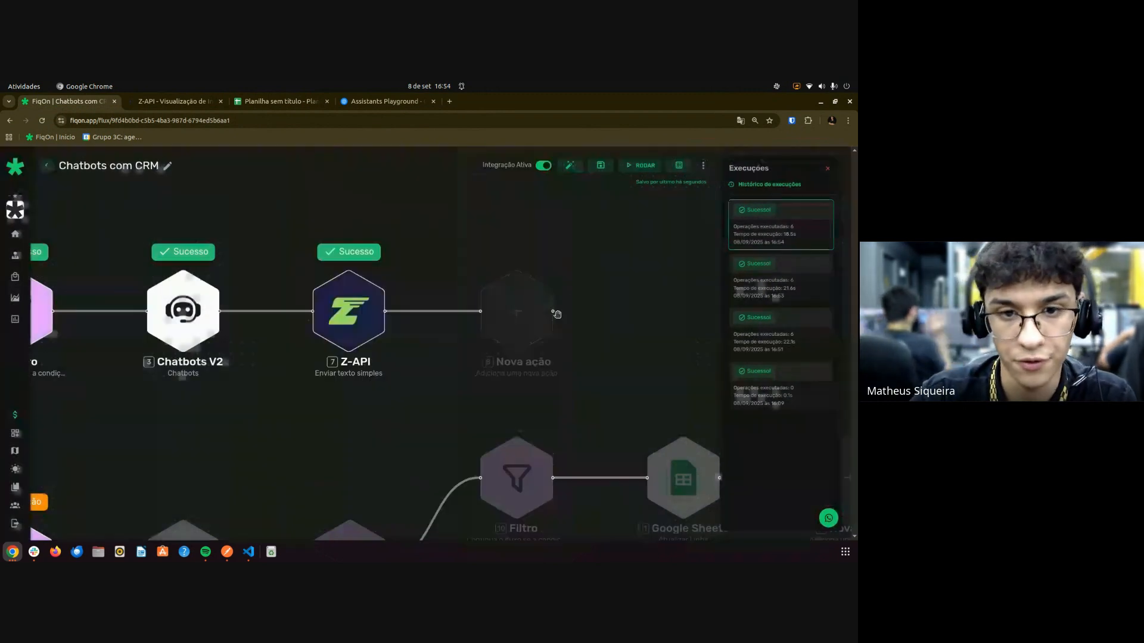
left_click(642, 165)
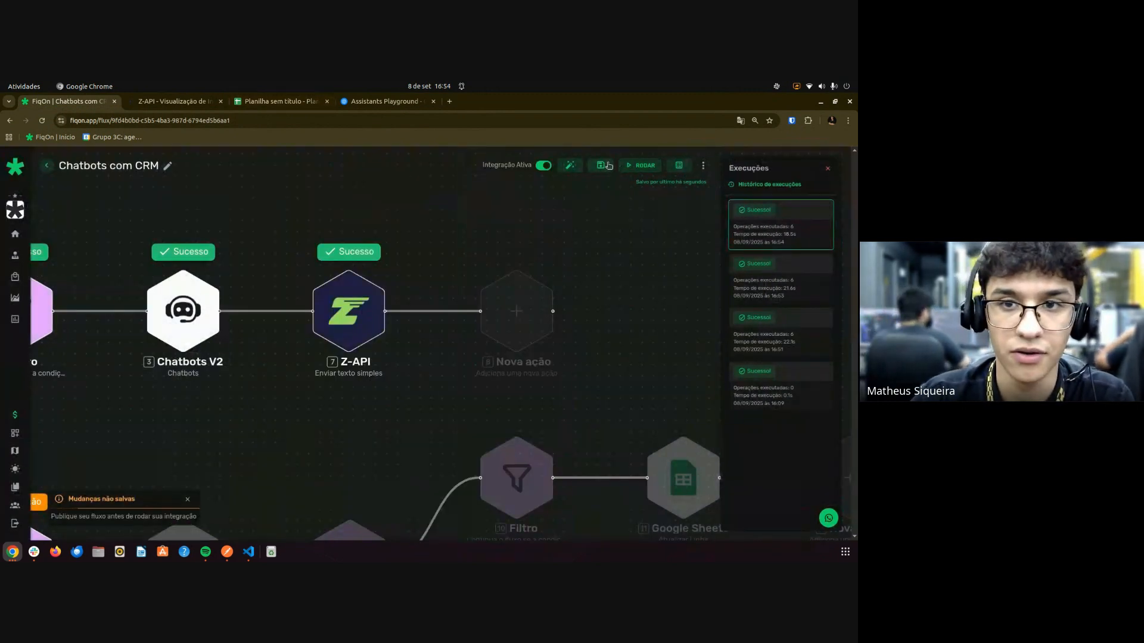
left_click(277, 101)
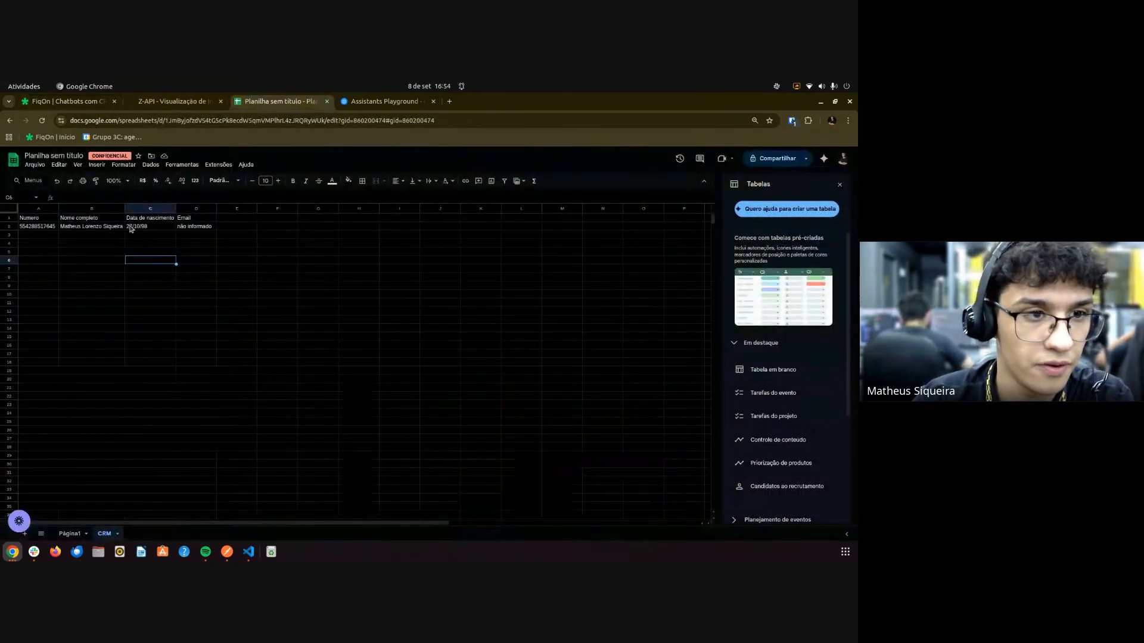
Inspect birth date 27/10/98 in column C and Email 'não informado' in D2, then return to FiqOn.
left_click_drag(135, 228, 133, 222)
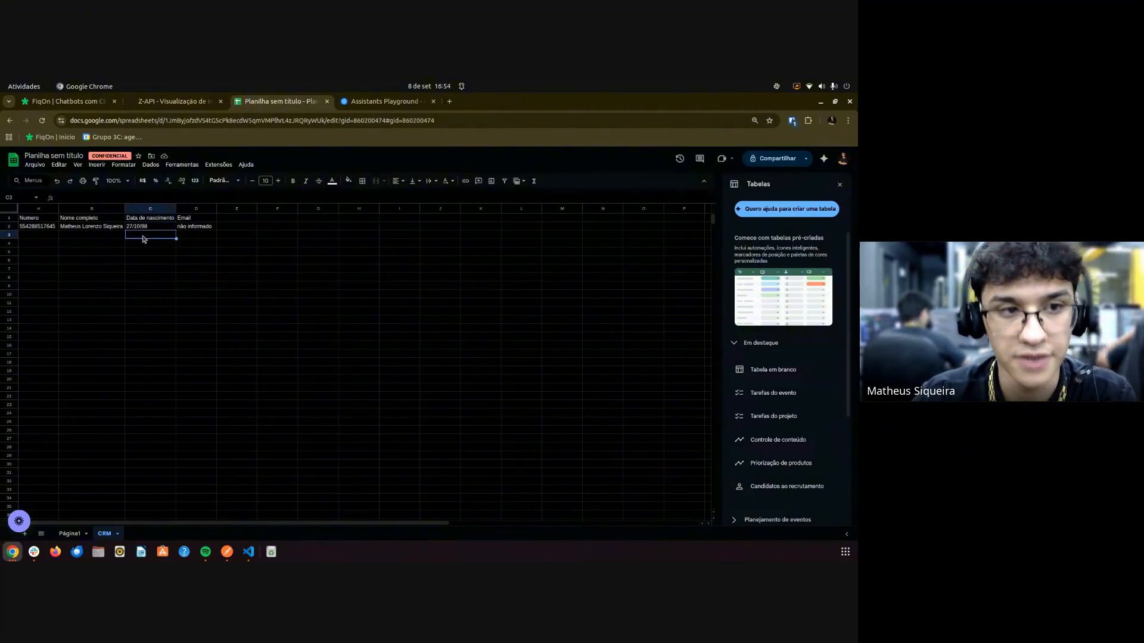
left_click(194, 227)
left_click(65, 101)
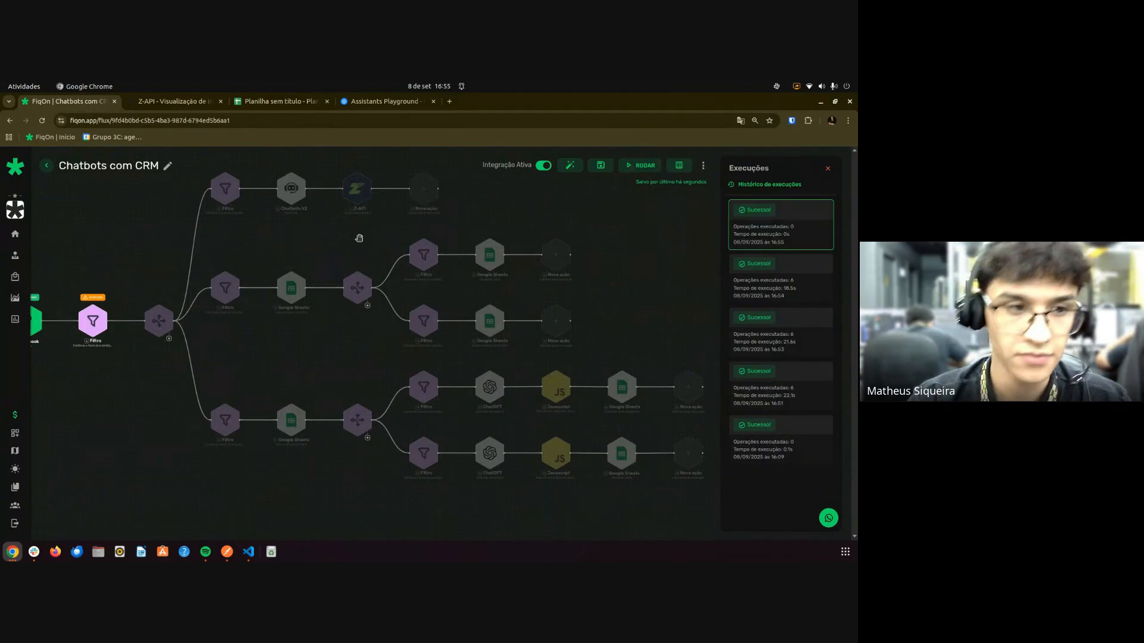
Start another test run, then check CRM row 2, where Email still reads 'não informado'.
left_click(636, 167)
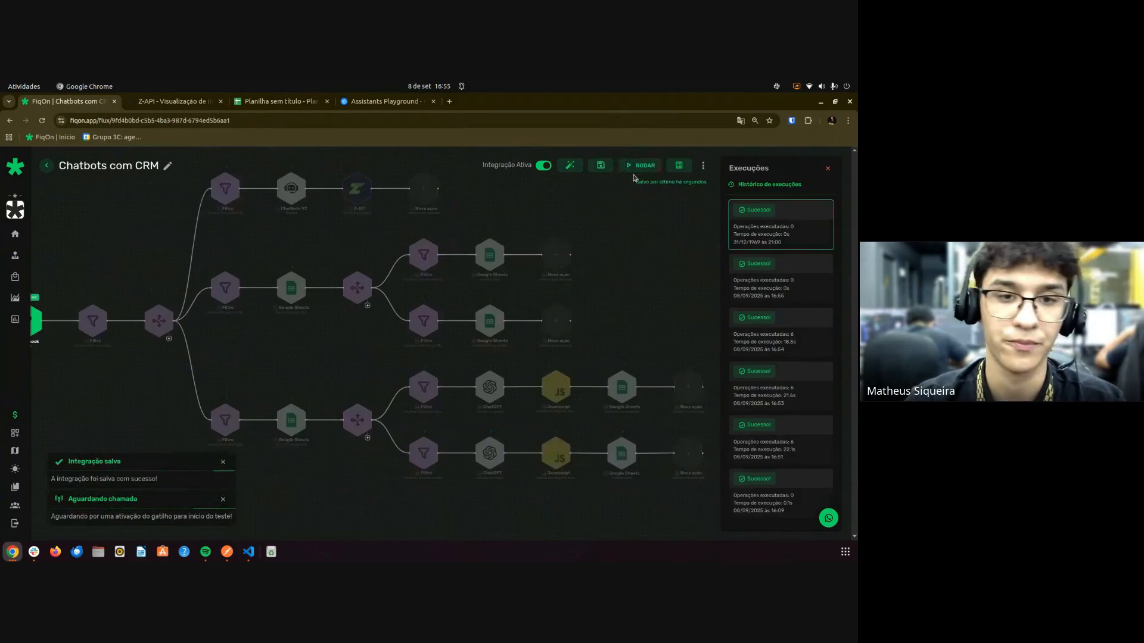
scroll(338, 365, "down", 1)
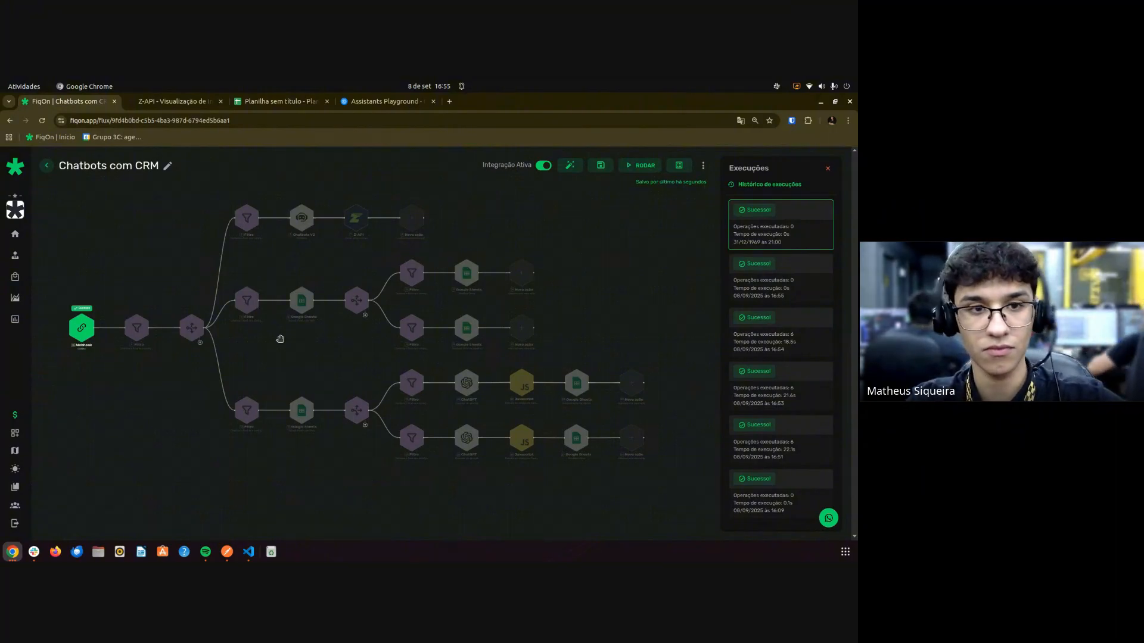
left_click(258, 106)
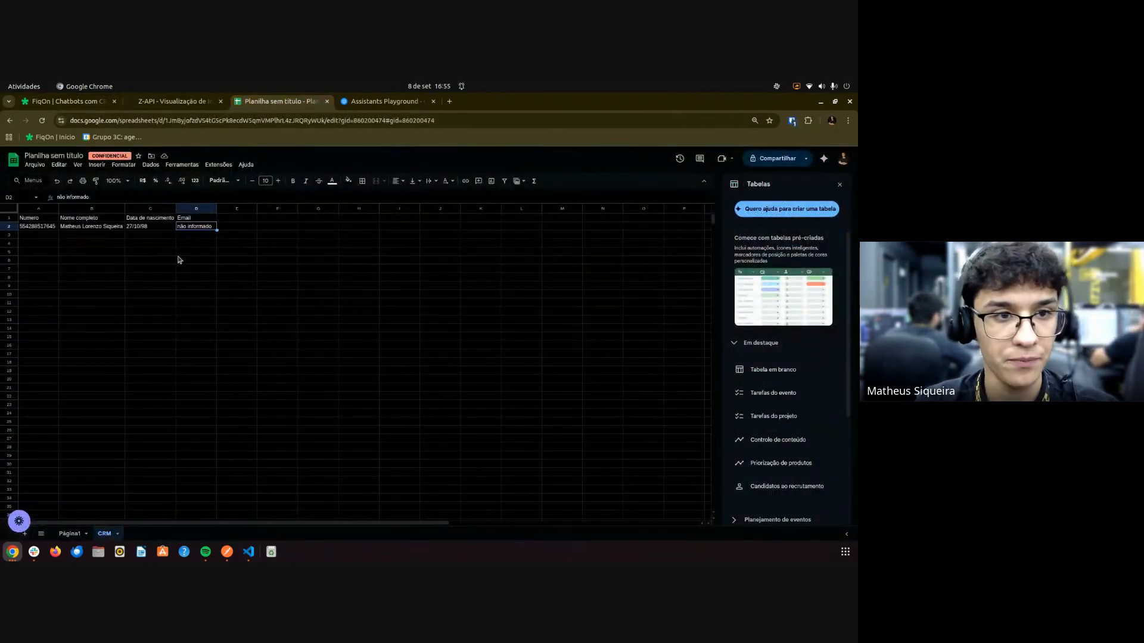
left_click(199, 254)
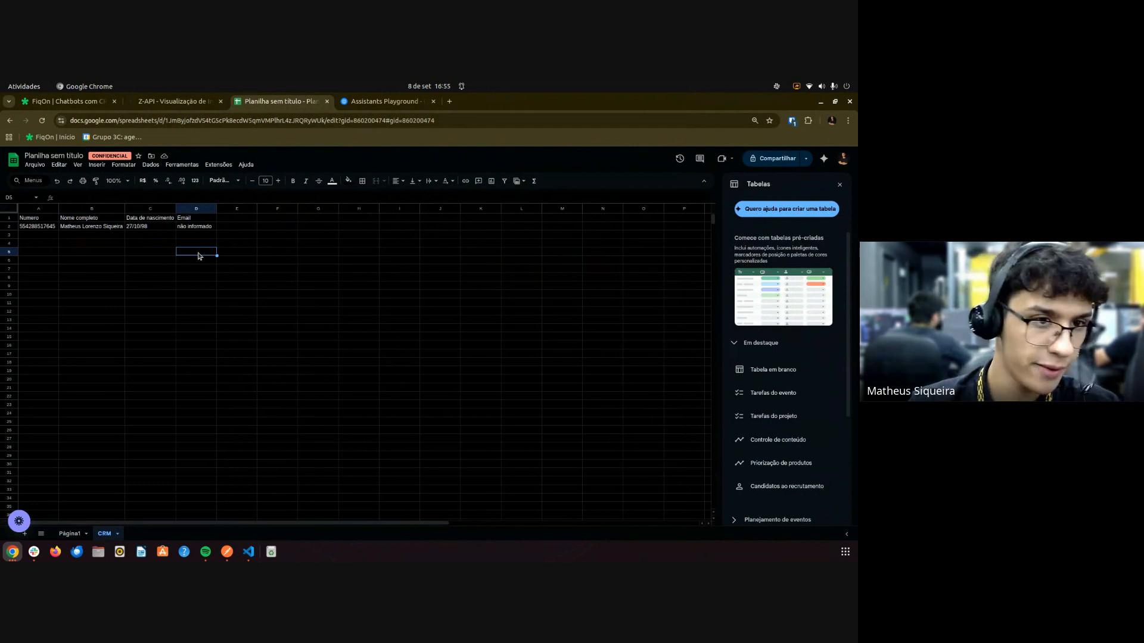
key("ctrl+1")
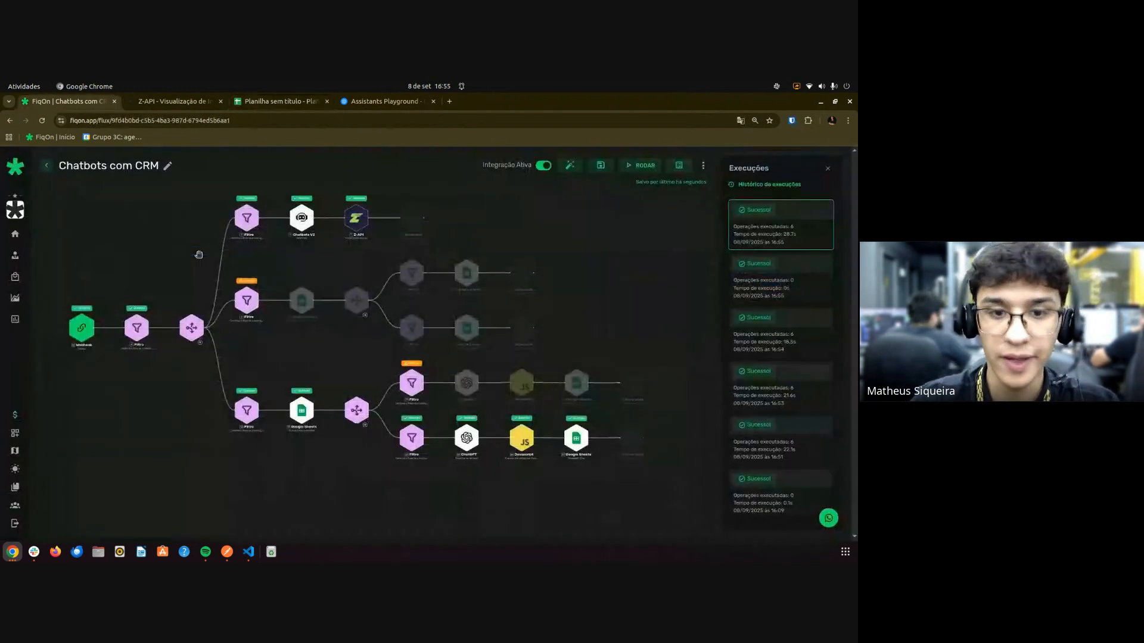
key("ctrl+3")
key("ctrl+1")
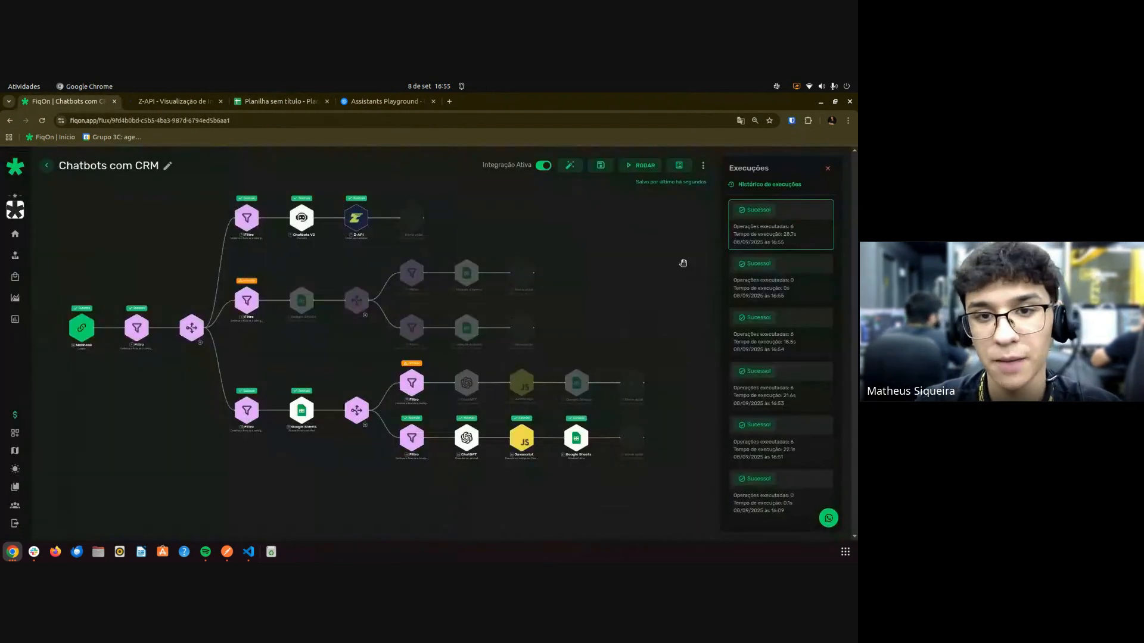
scroll(682, 260, "down", 2)
left_click_drag(630, 303, 574, 315)
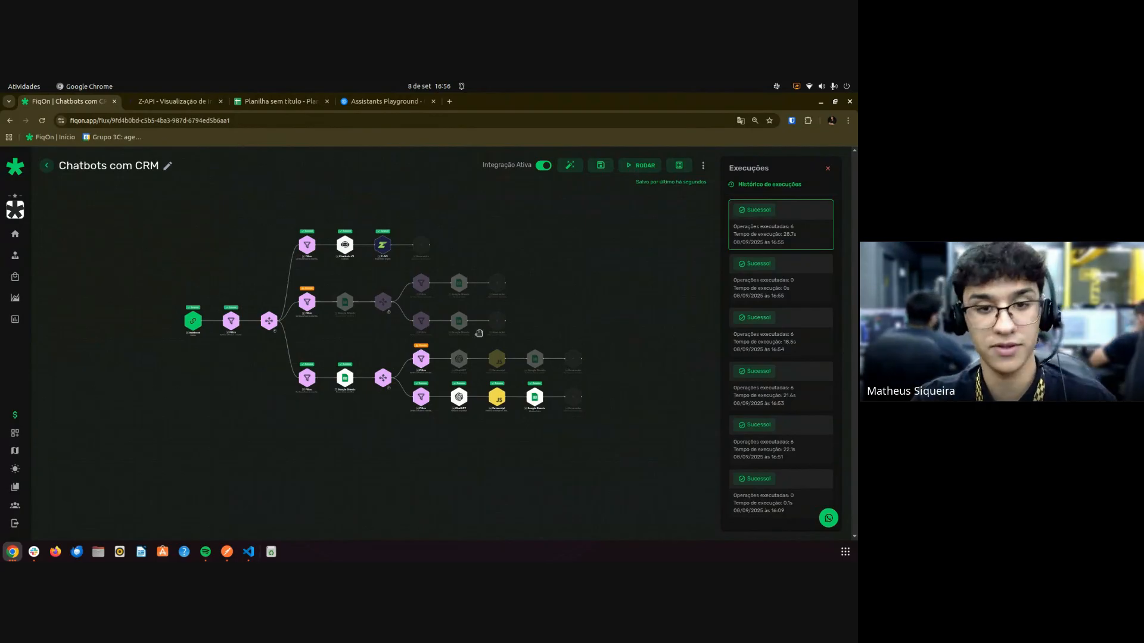
scroll(393, 332, "up", 3)
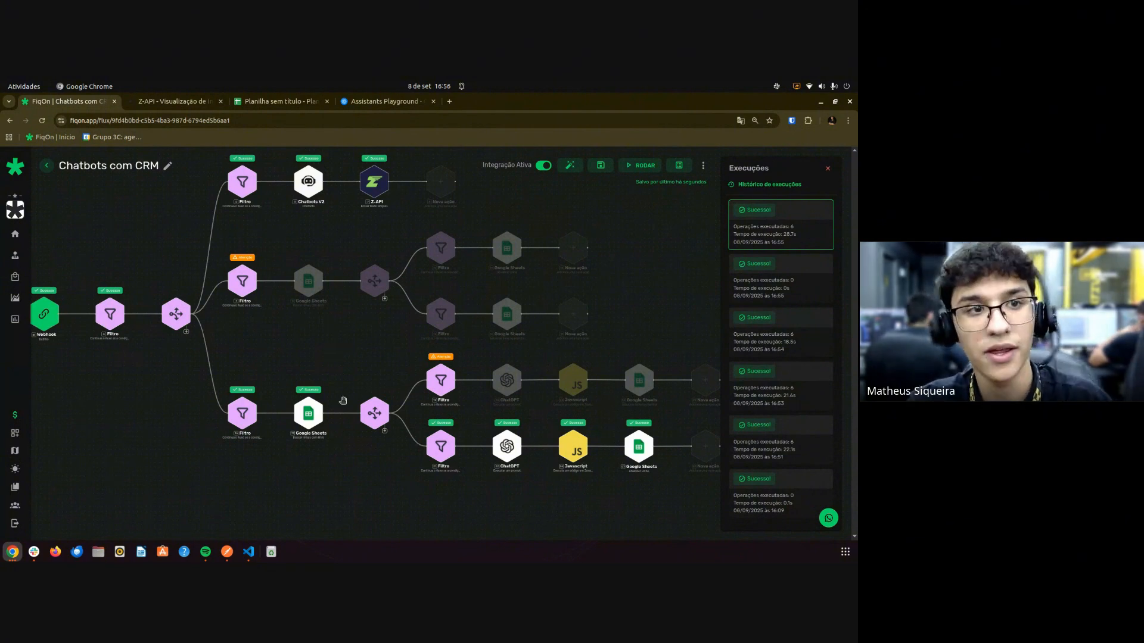
left_click(283, 101)
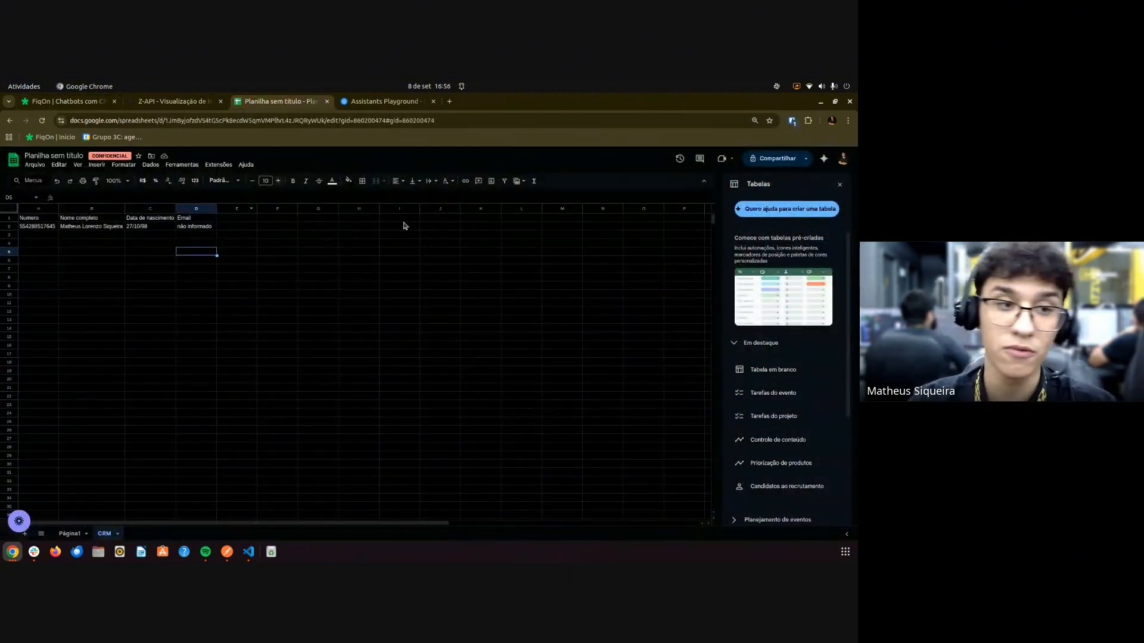
key("ctrl+1")
left_click_drag(506, 505, 453, 461)
left_click(453, 462)
Close the ChatGPT step dialog after reviewing its prompt and 'não informado' output.
scroll(372, 420, "up", 5)
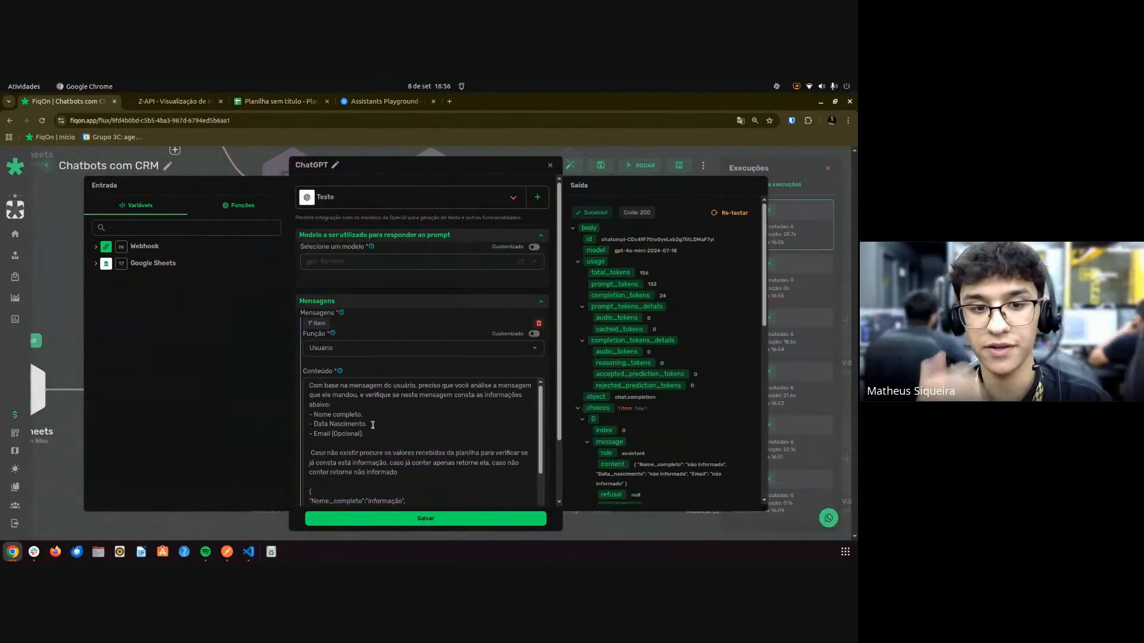
key("Escape")
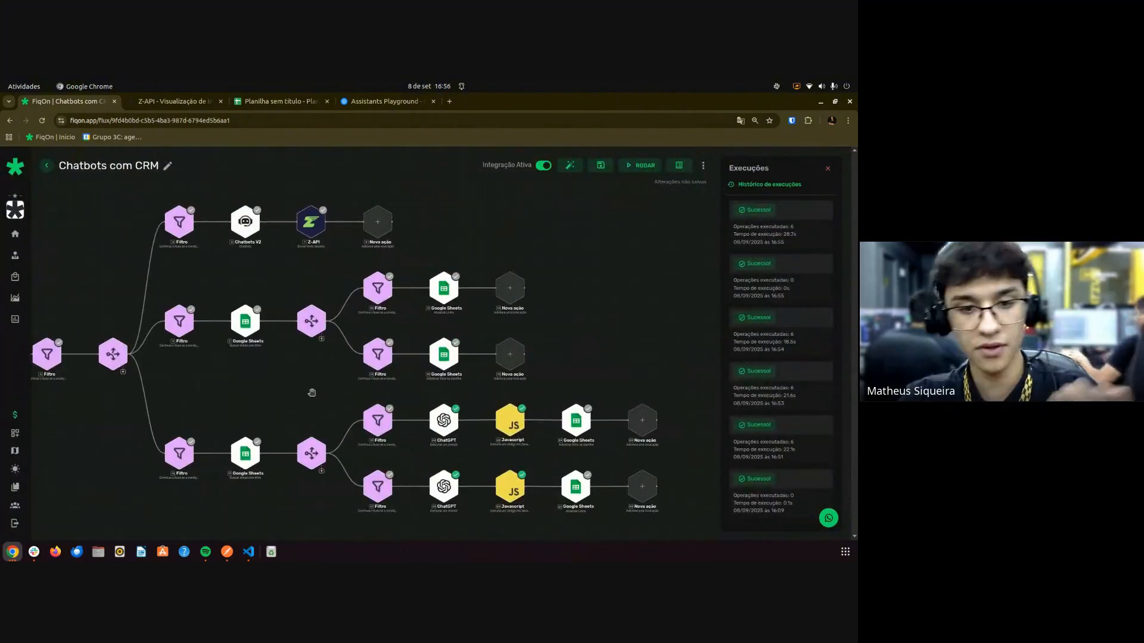
Show the latest successful run's path across the flow, then leave the replay.
scroll(309, 394, "down", 1)
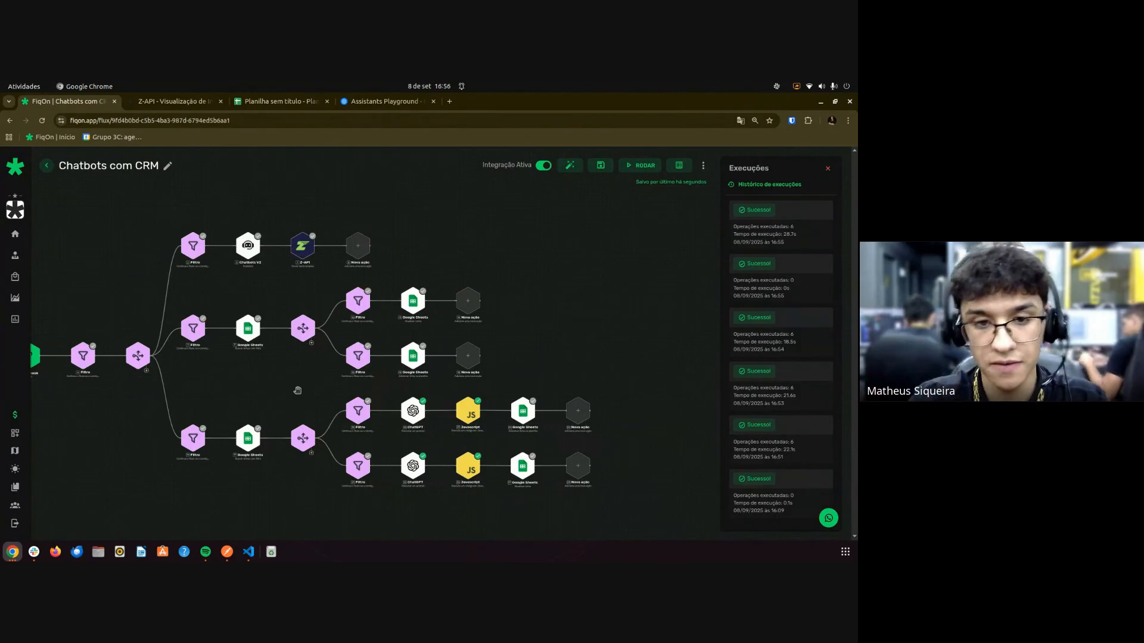
scroll(302, 384, "up", 3)
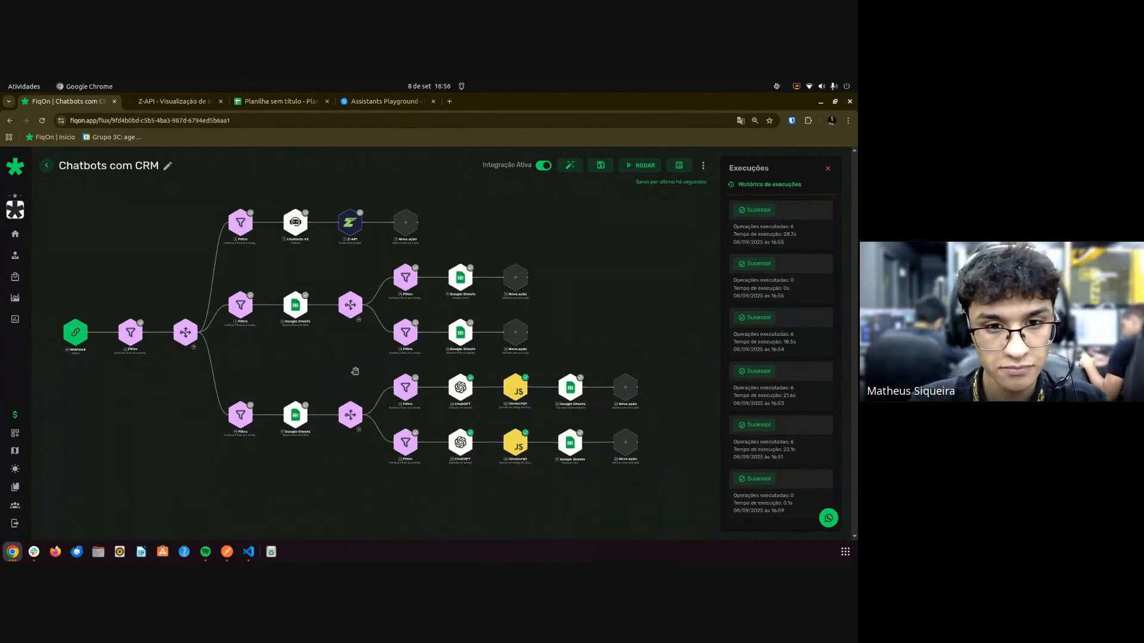
left_click_drag(319, 385, 373, 377)
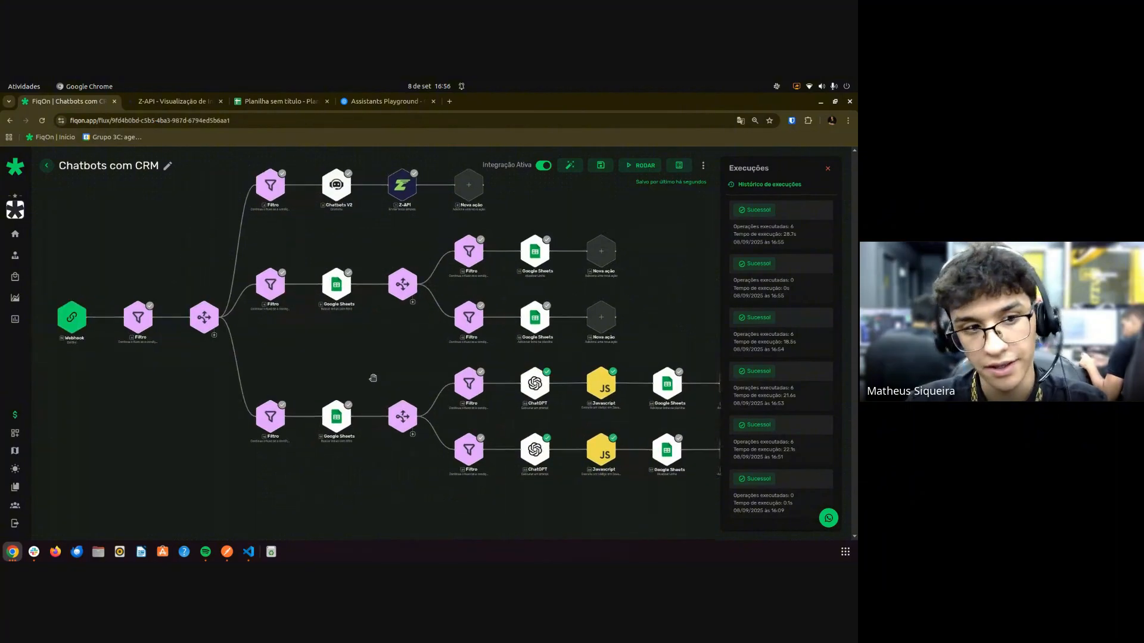
left_click(812, 236)
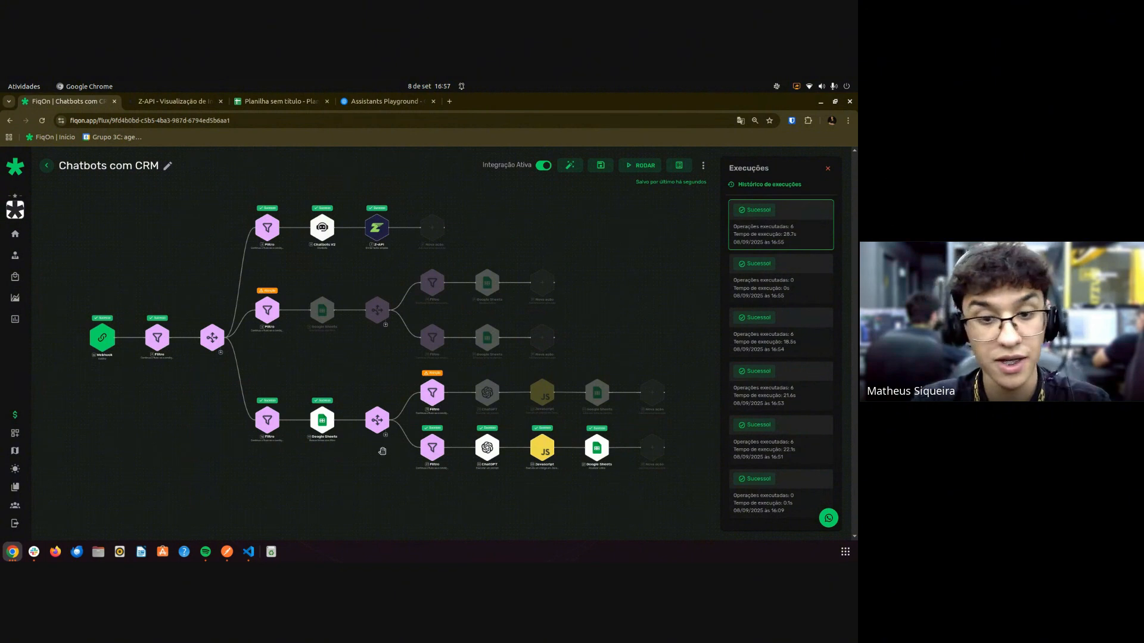
scroll(370, 455, "up", 3)
left_click_drag(364, 461, 301, 459)
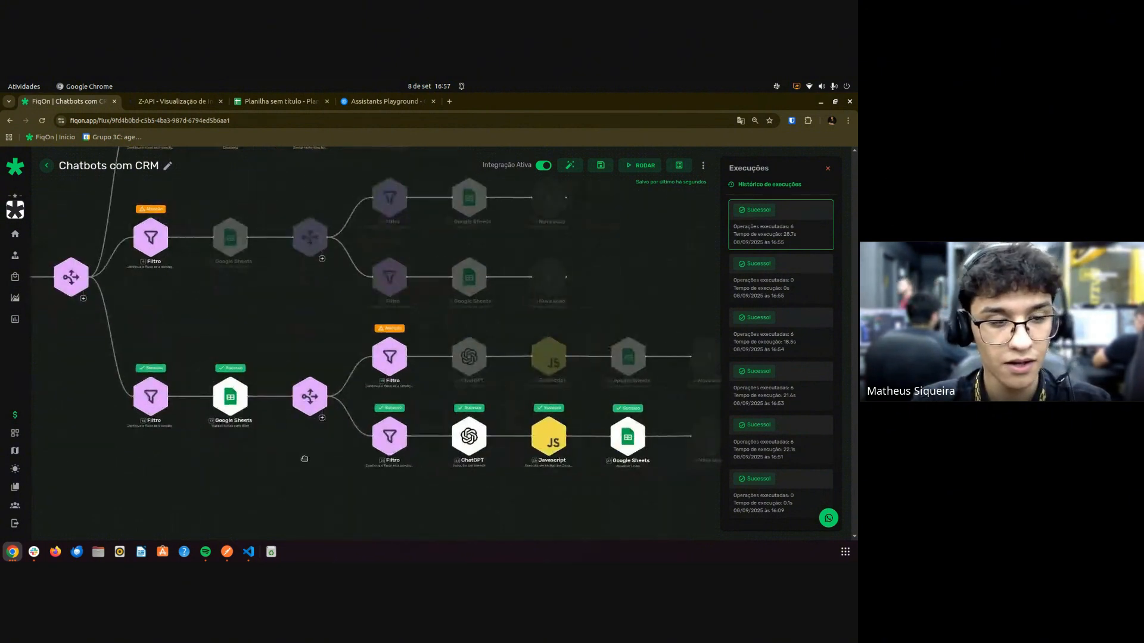
left_click(143, 405)
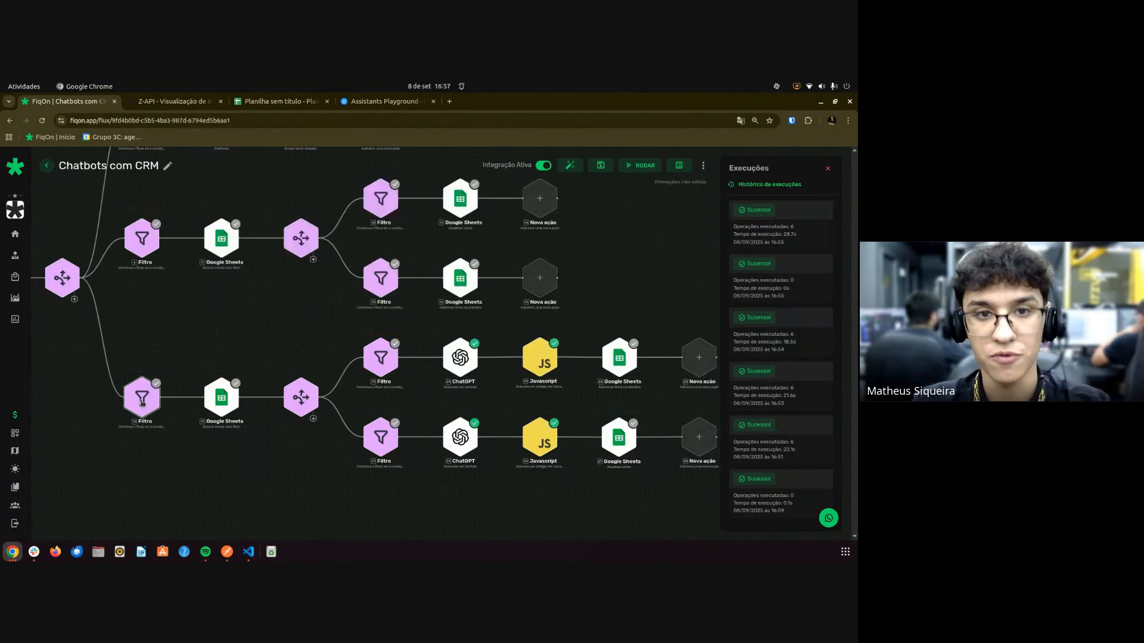
Check the lower Filtro's message-exists condition and save the flow.
left_click(142, 403)
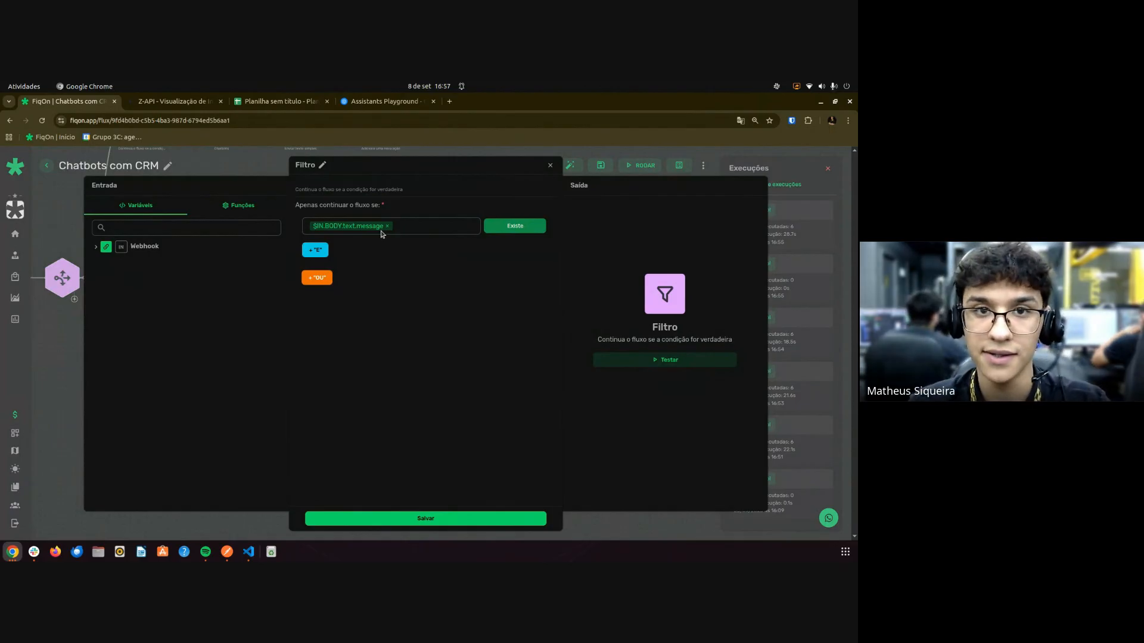
key("Escape")
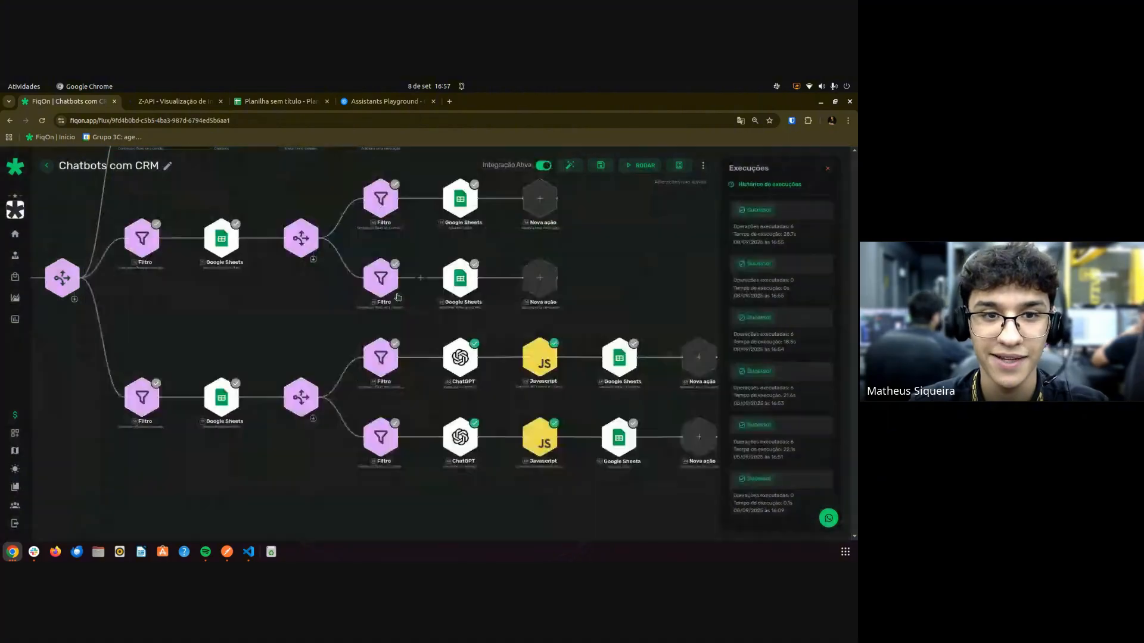
left_click(600, 169)
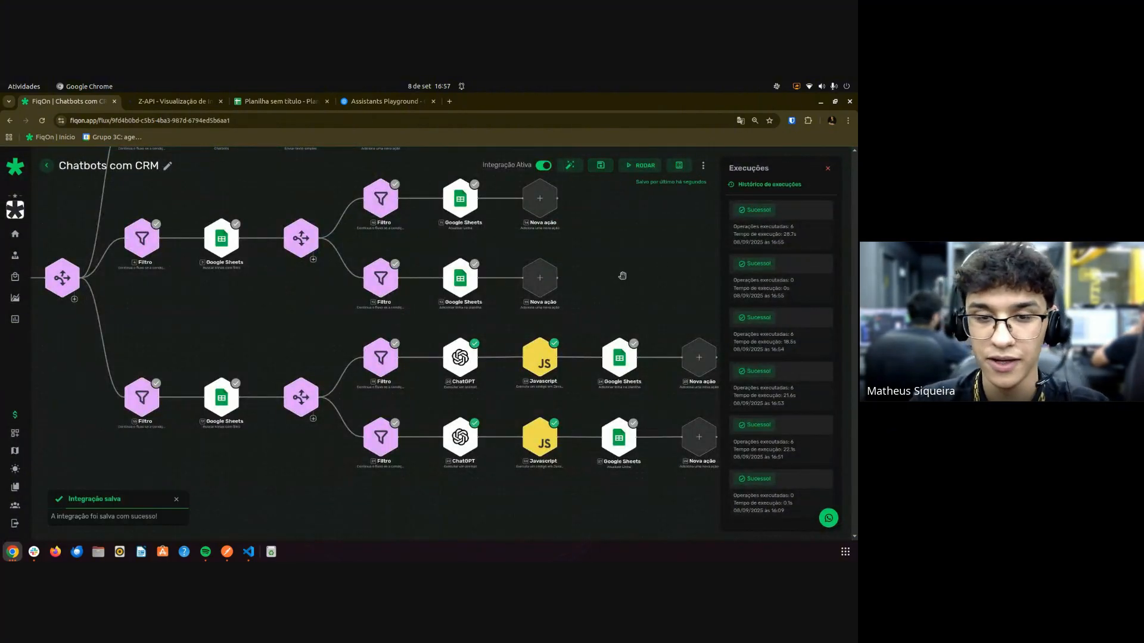
scroll(622, 278, "up", 3)
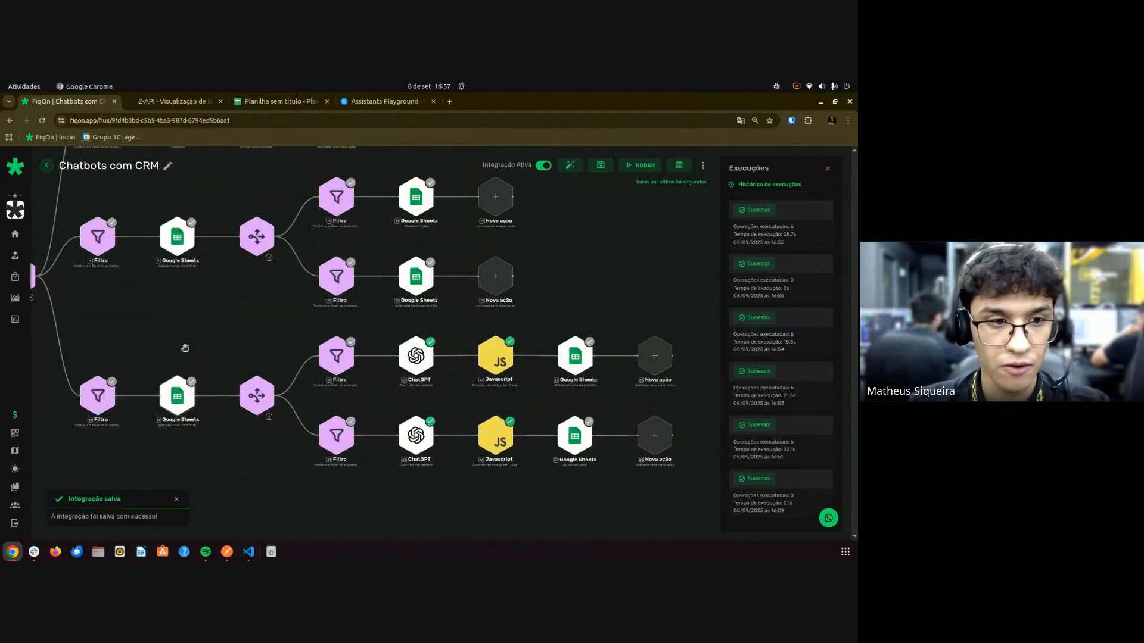
Show the 16:53 and 16:51 runs on the canvas, then switch to the CRM spreadsheet.
left_click_drag(158, 386, 309, 397)
scroll(348, 344, "down", 1)
left_click_drag(349, 344, 251, 338)
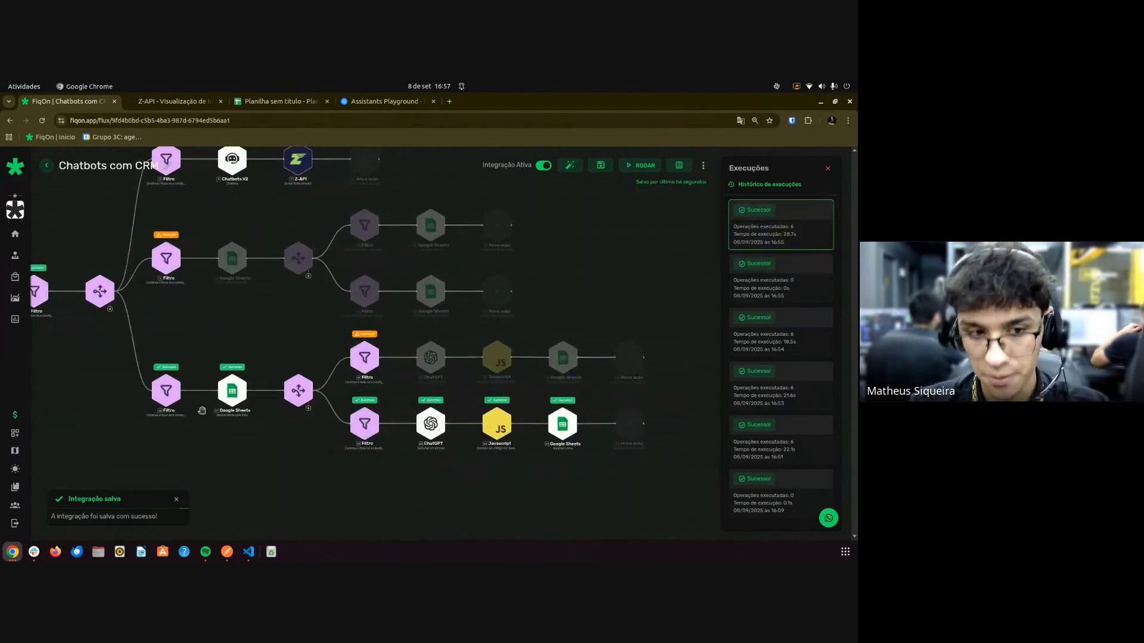
scroll(370, 389, "up", 3)
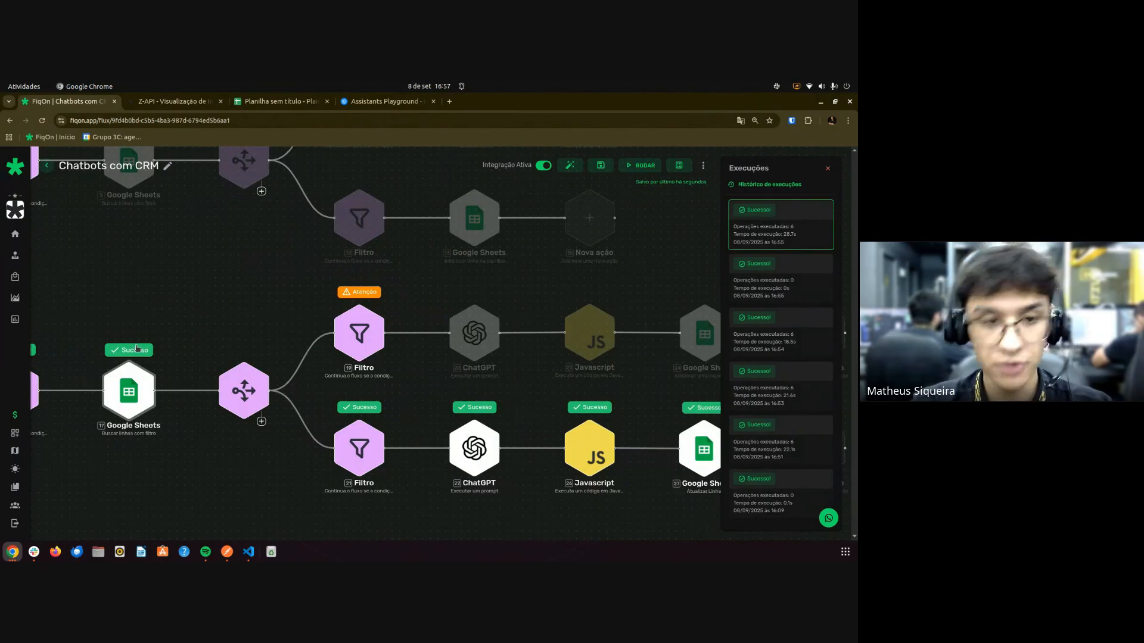
left_click(776, 382)
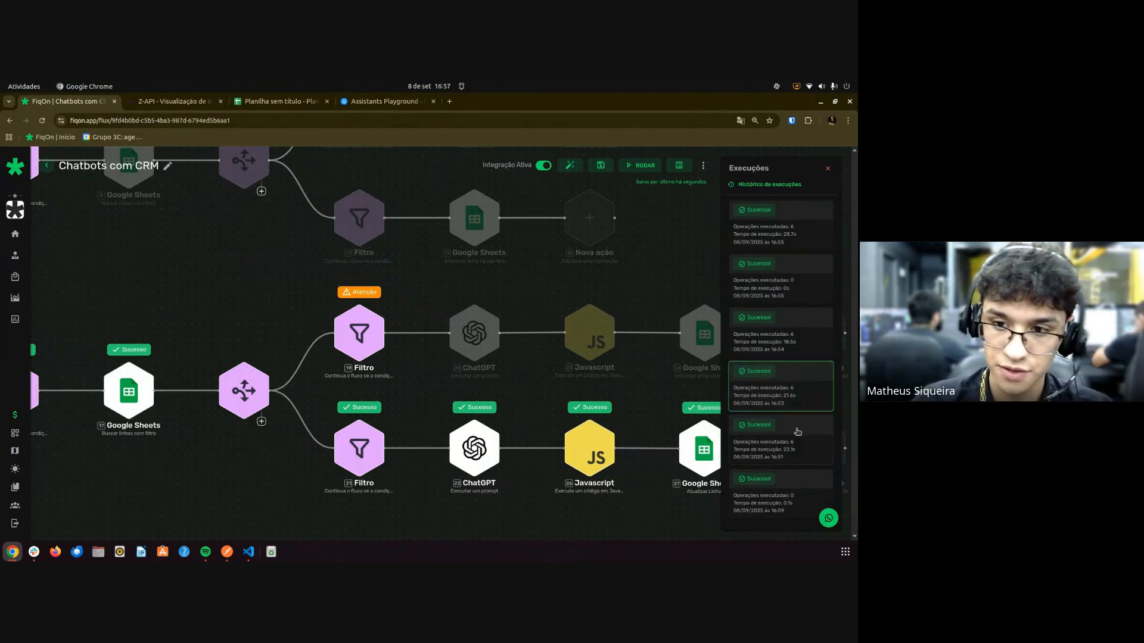
left_click(798, 431)
left_click(768, 506)
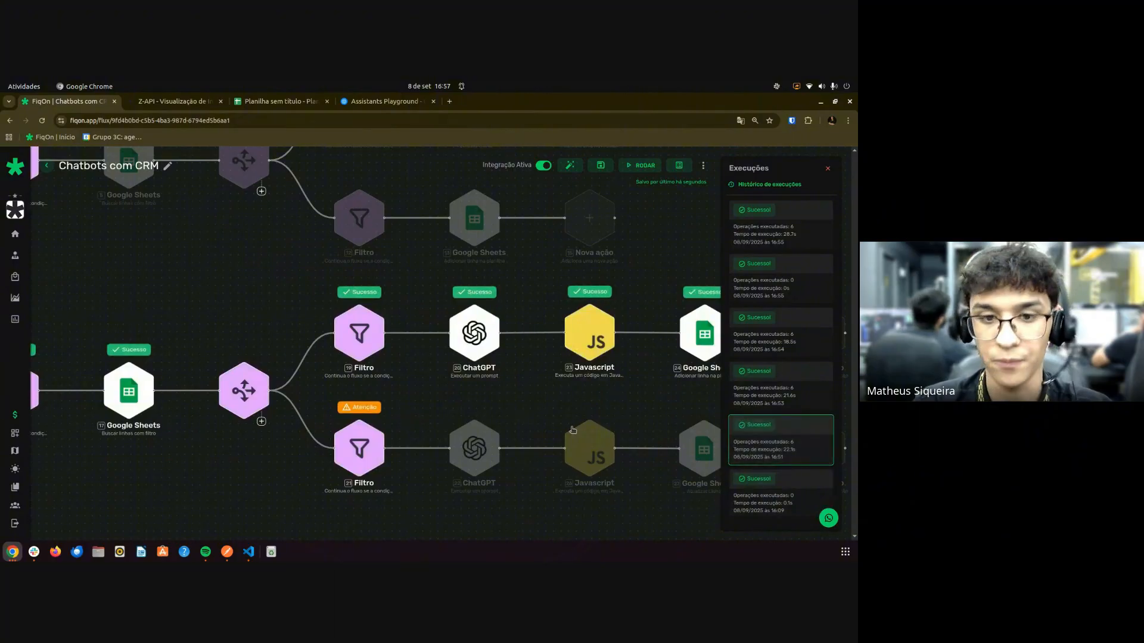
left_click_drag(615, 397, 502, 405)
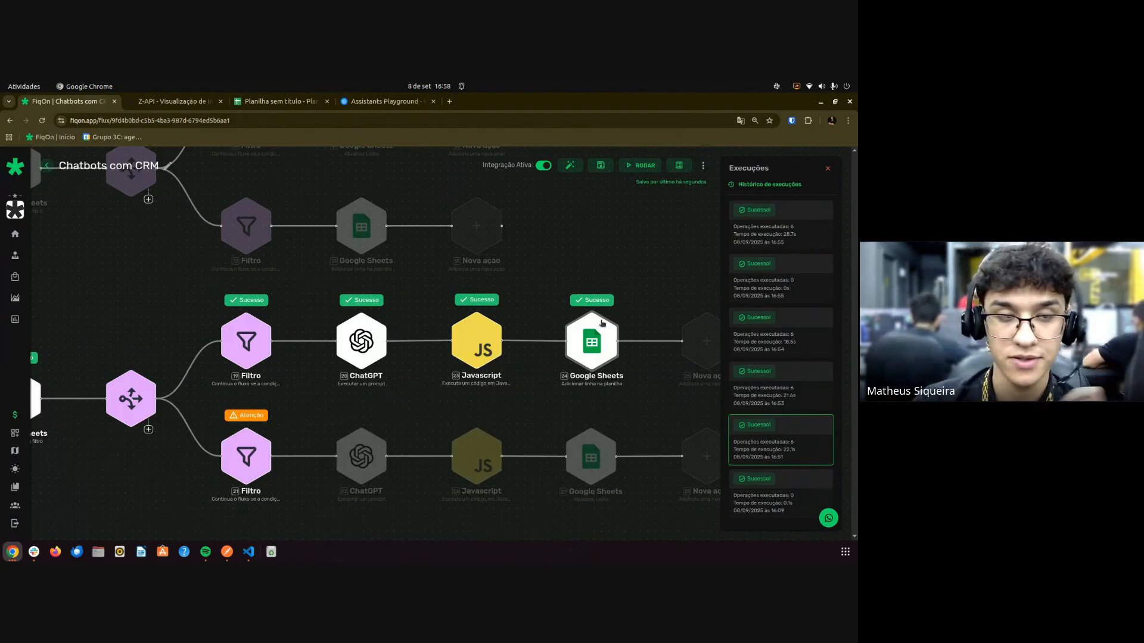
left_click(278, 101)
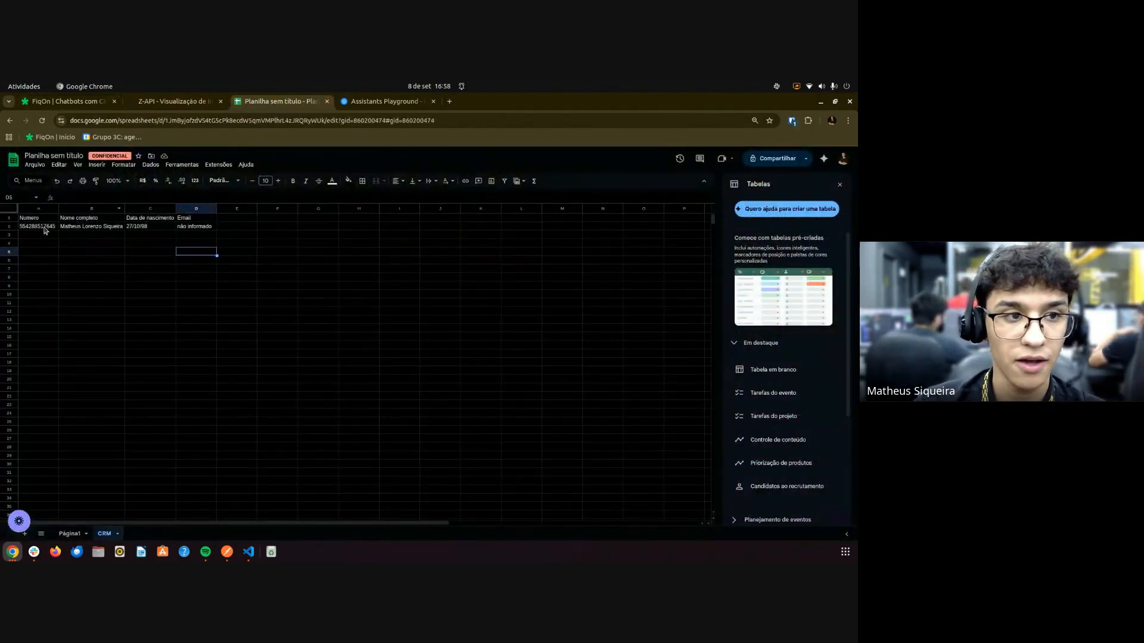
Select CRM row 2's filled cells A2:D2, then show the 16:53 run in FiqOn.
left_click_drag(45, 231, 191, 226)
left_click(441, 272)
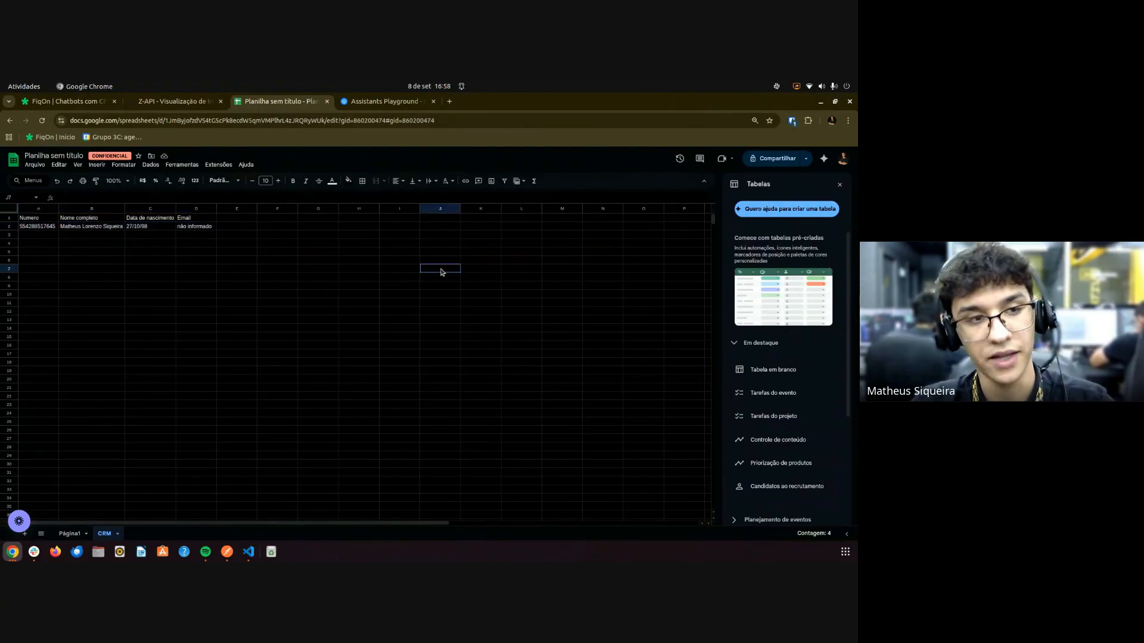
key("ctrl+1")
left_click(792, 390)
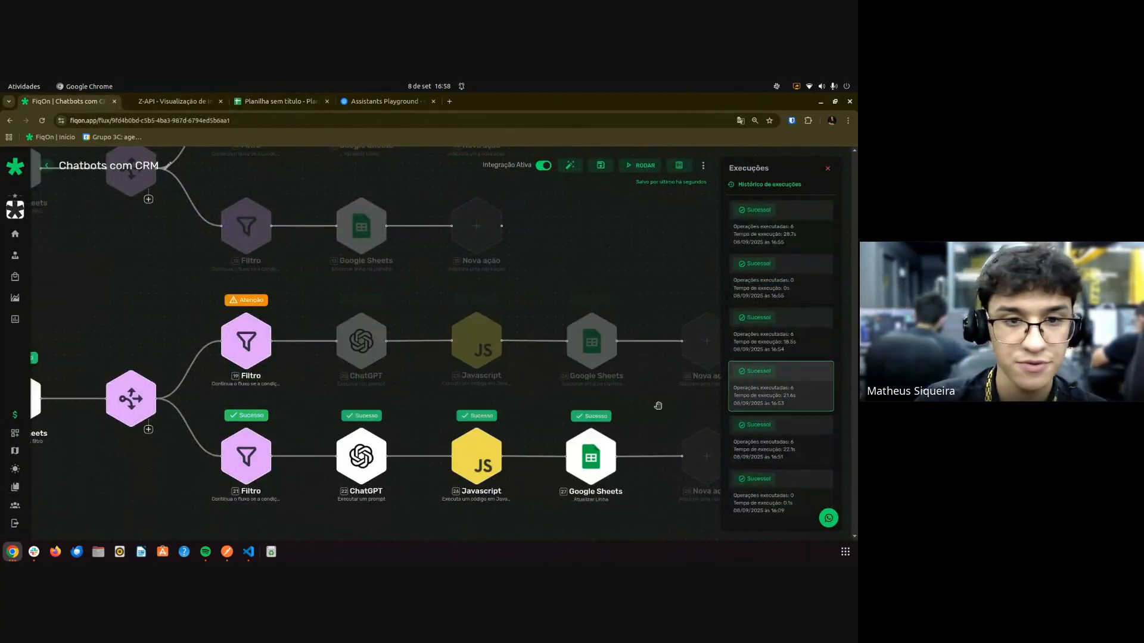
scroll(480, 408, "down", 3)
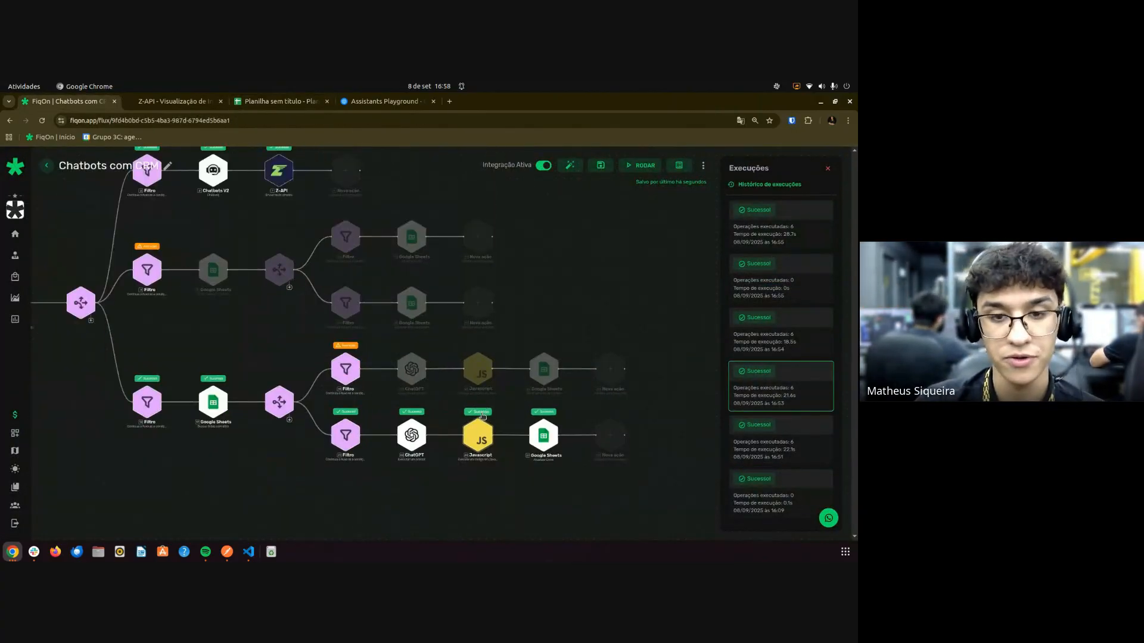
scroll(452, 422, "up", 5)
left_click_drag(417, 485, 410, 468)
scroll(401, 450, "down", 3)
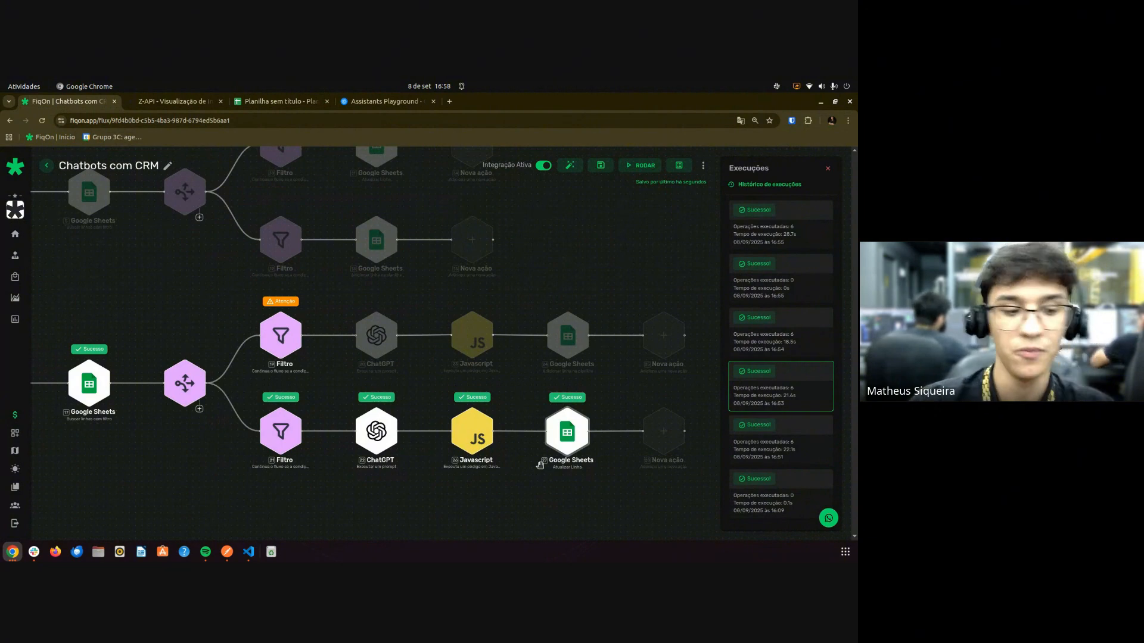
Check the client's full name stored in cell B2 and return to the flow.
key("ctrl+Tab")
key("ctrl+Tab")
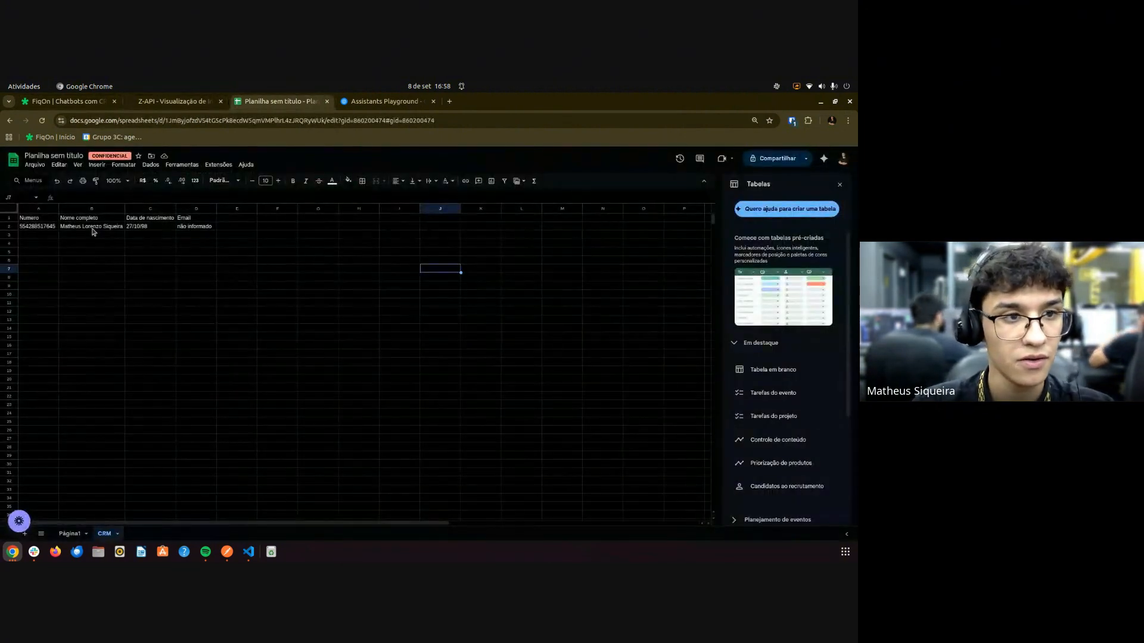
left_click(97, 230)
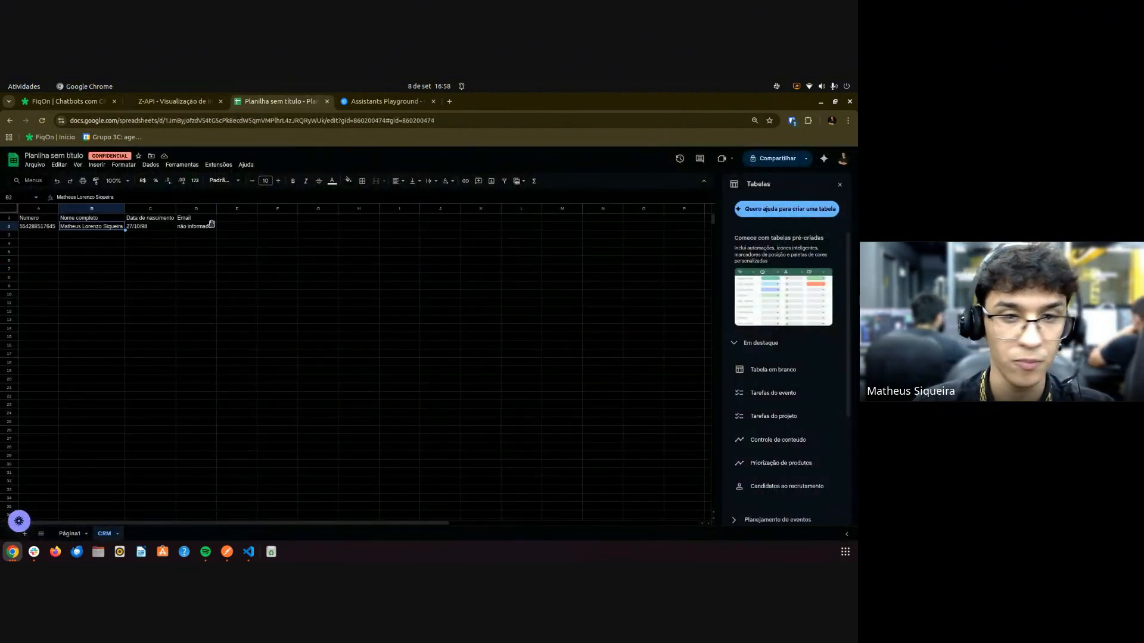
key("ctrl+shift+Tab")
key("ctrl+shift+Tab")
scroll(393, 358, "down", 5)
scroll(132, 273, "up", 3)
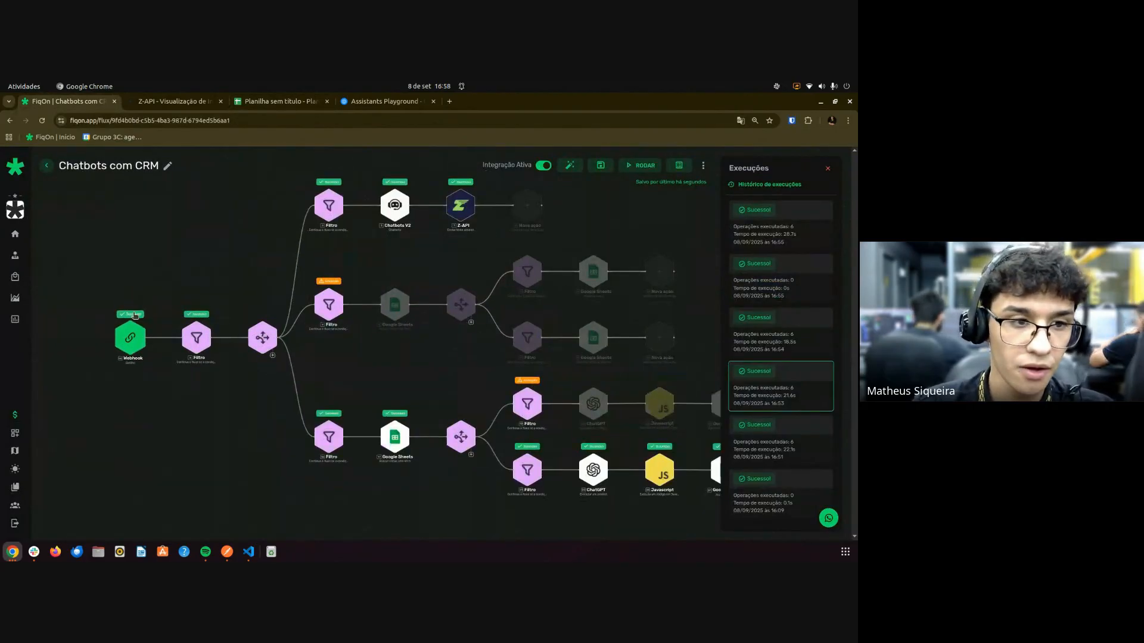
left_click(130, 337)
scroll(410, 322, "down", 5)
scroll(410, 322, "down", 2)
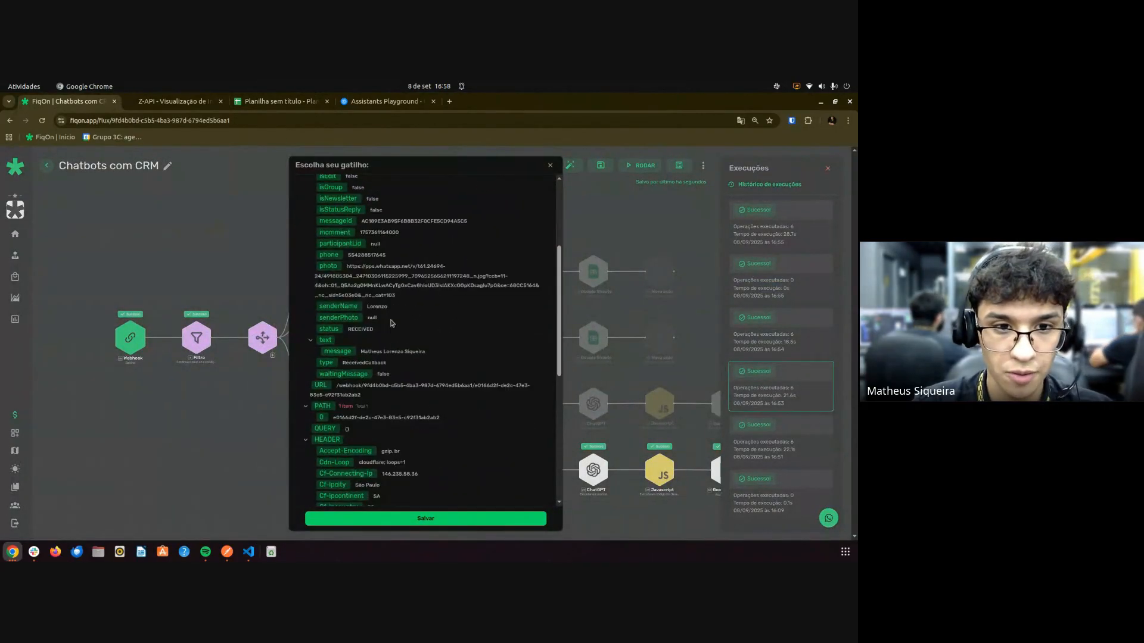
left_click_drag(360, 352, 270, 320)
key("Escape")
scroll(317, 395, "up", 1)
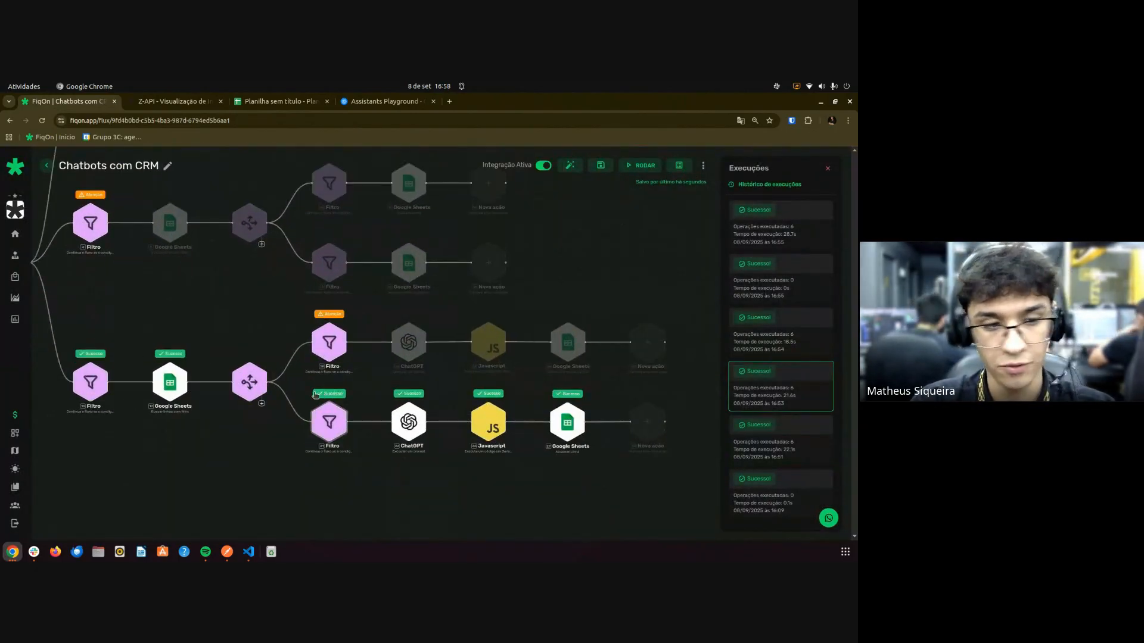
Step through the 16:54, zero-operation 16:55 and latest six-operation 16:55 runs.
left_click(783, 330)
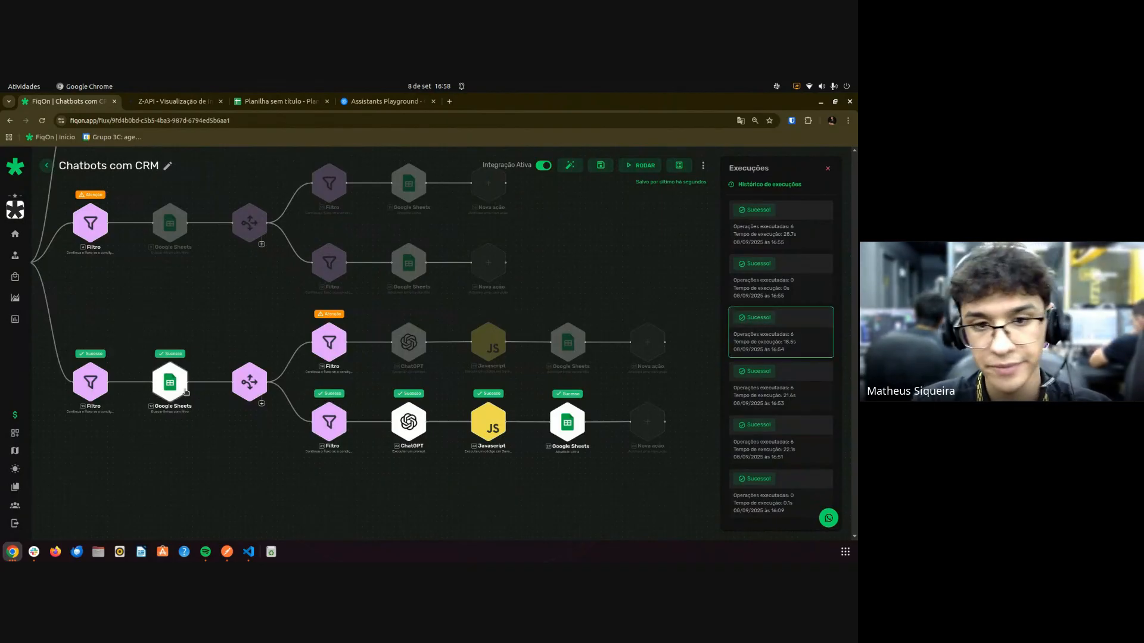
left_click(750, 275)
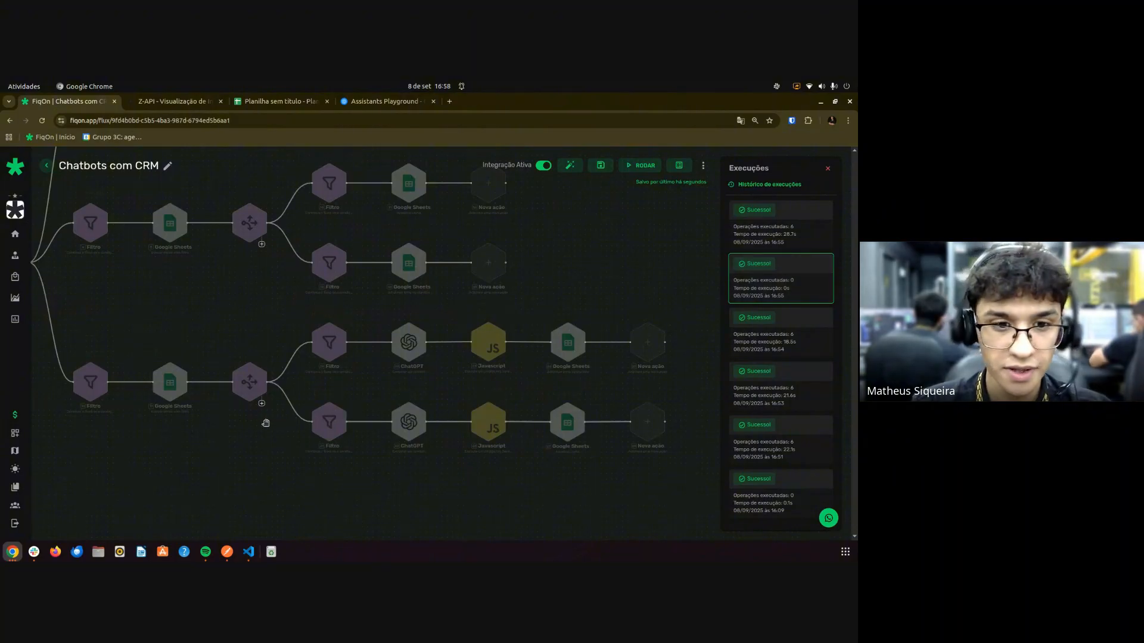
scroll(233, 420, "down", 3)
left_click(735, 246)
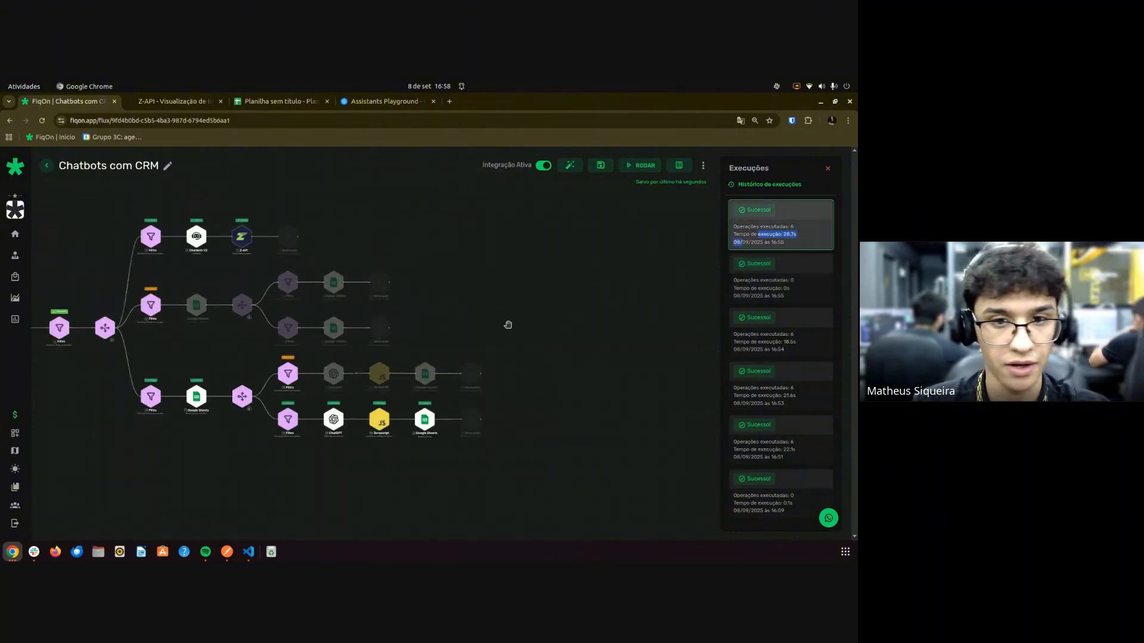
scroll(239, 423, "up", 3)
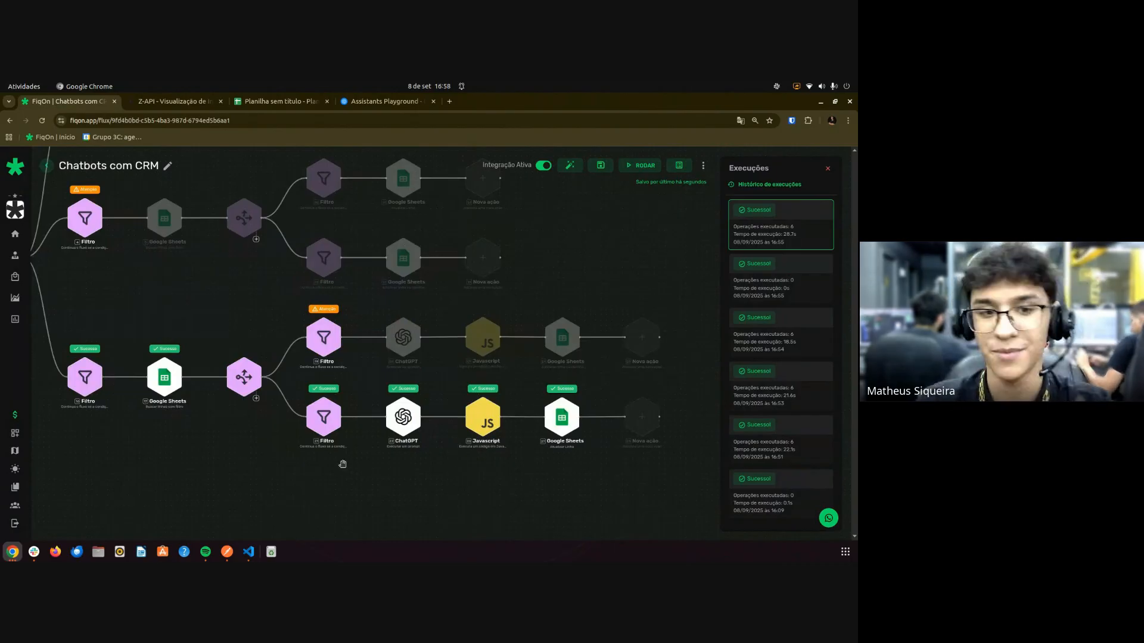
Pan the canvas onto the lower branch's ChatGPT, Javascript and Google Sheets steps.
scroll(382, 431, "up", 3)
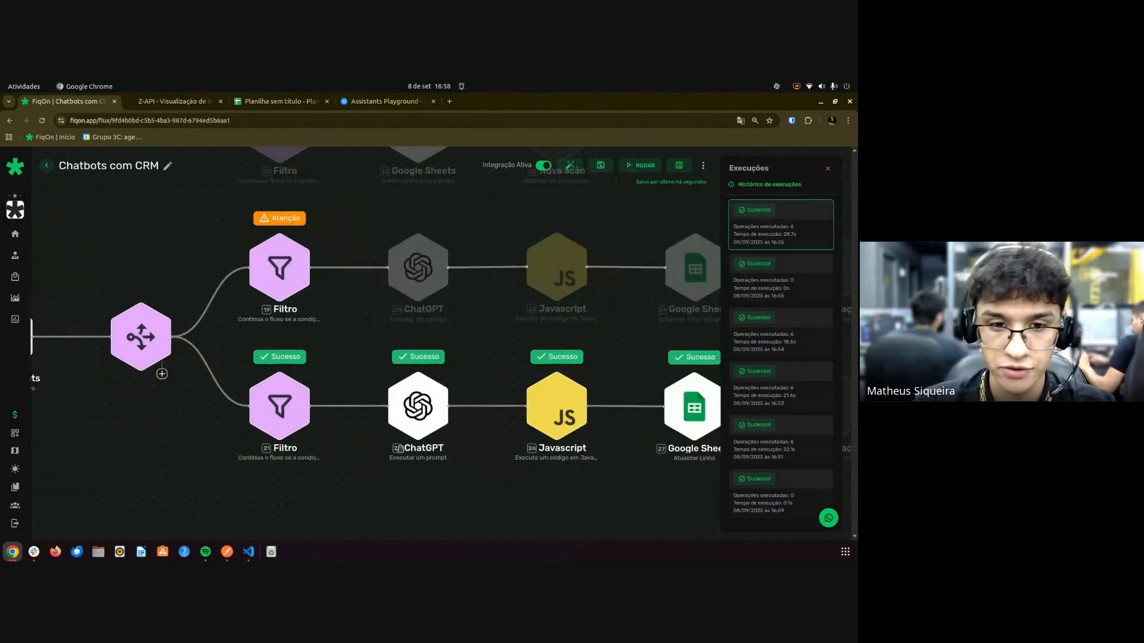
left_click_drag(530, 485, 401, 477)
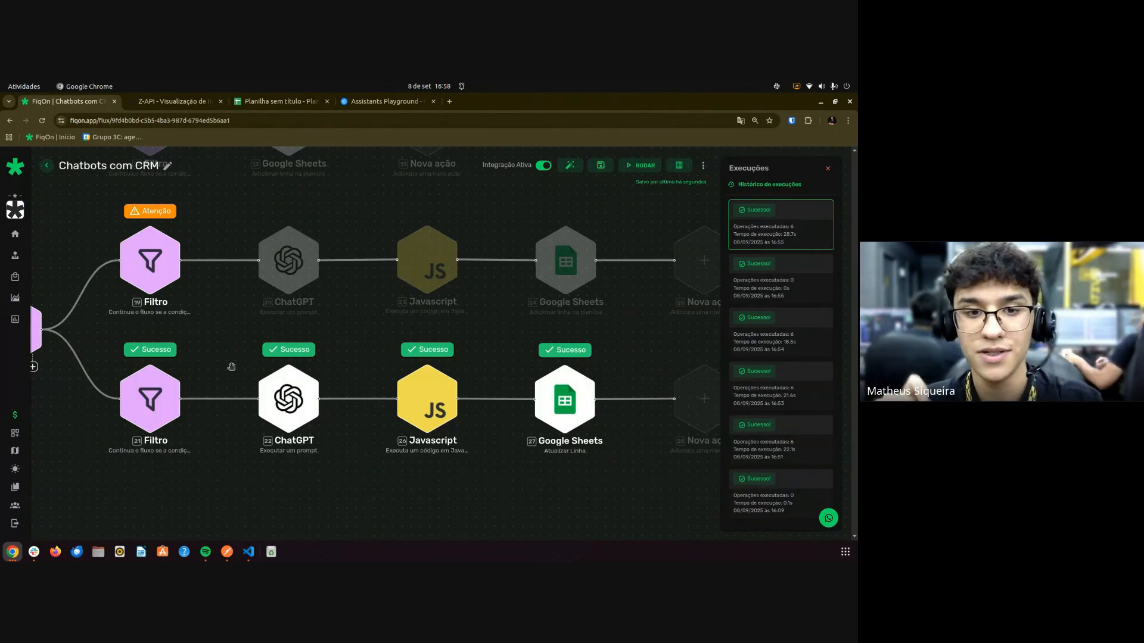
scroll(234, 365, "down", 5)
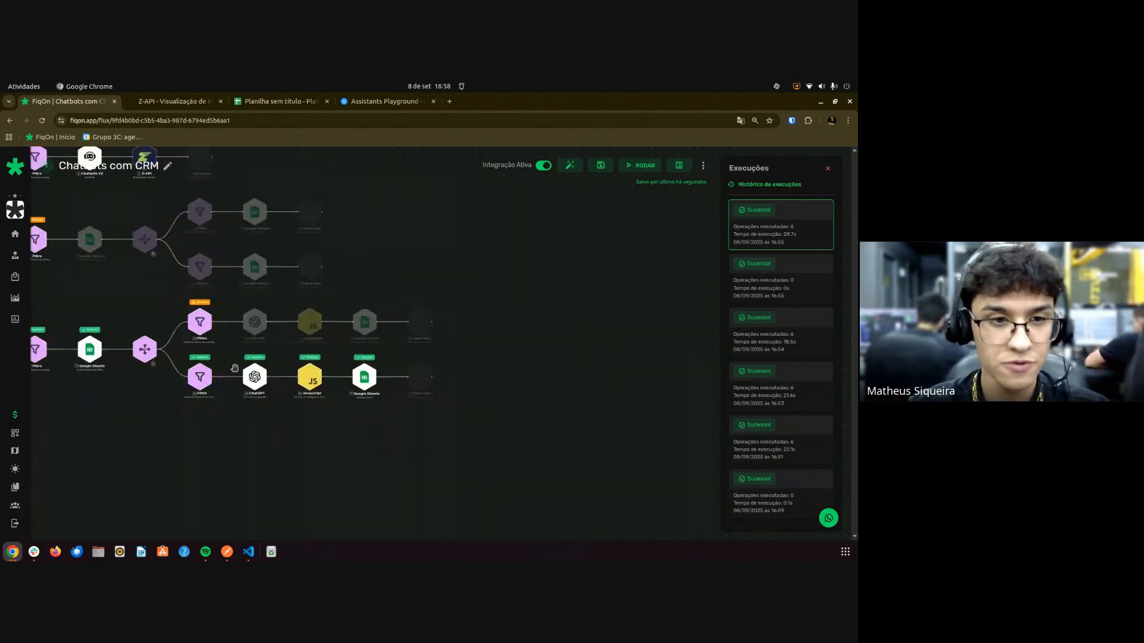
left_click_drag(146, 318, 335, 346)
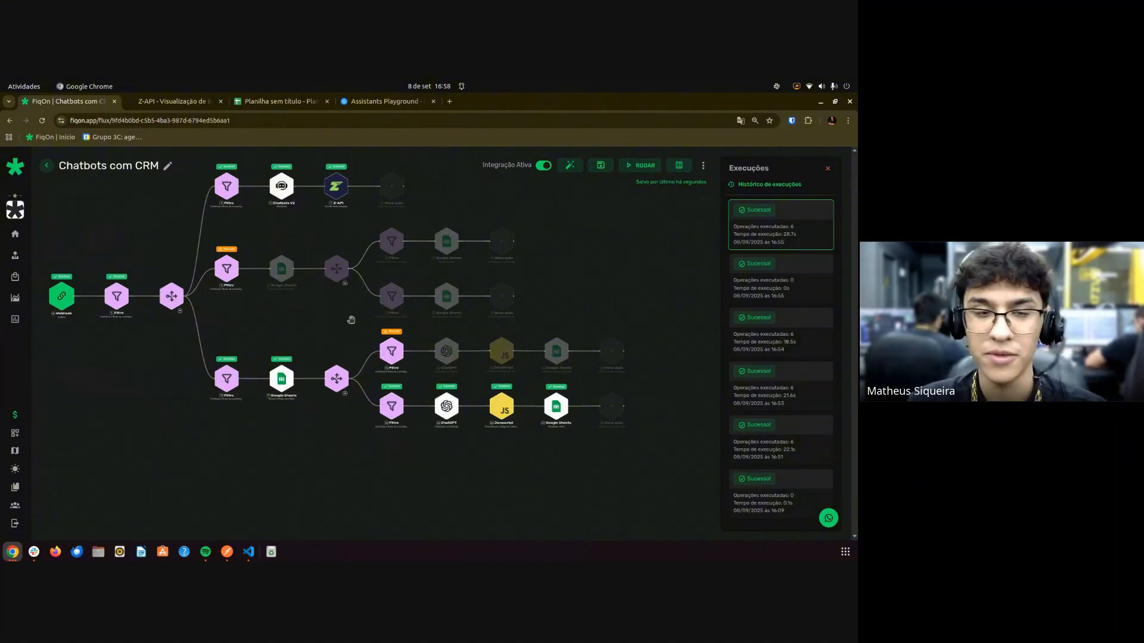
scroll(411, 367, "up", 3)
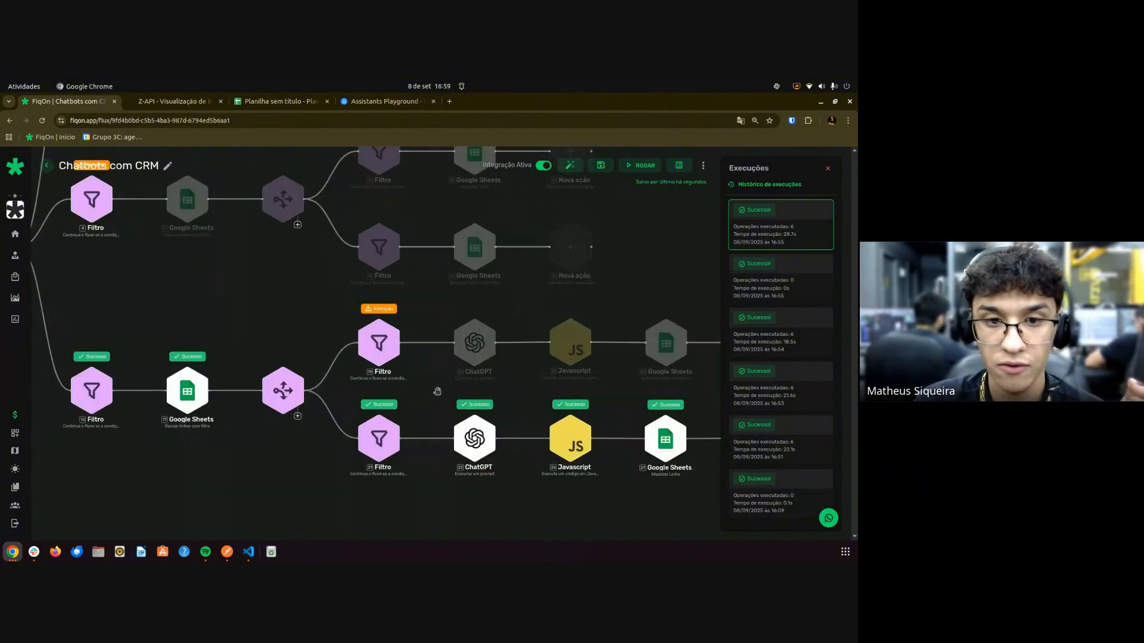
left_click_drag(527, 392, 400, 346)
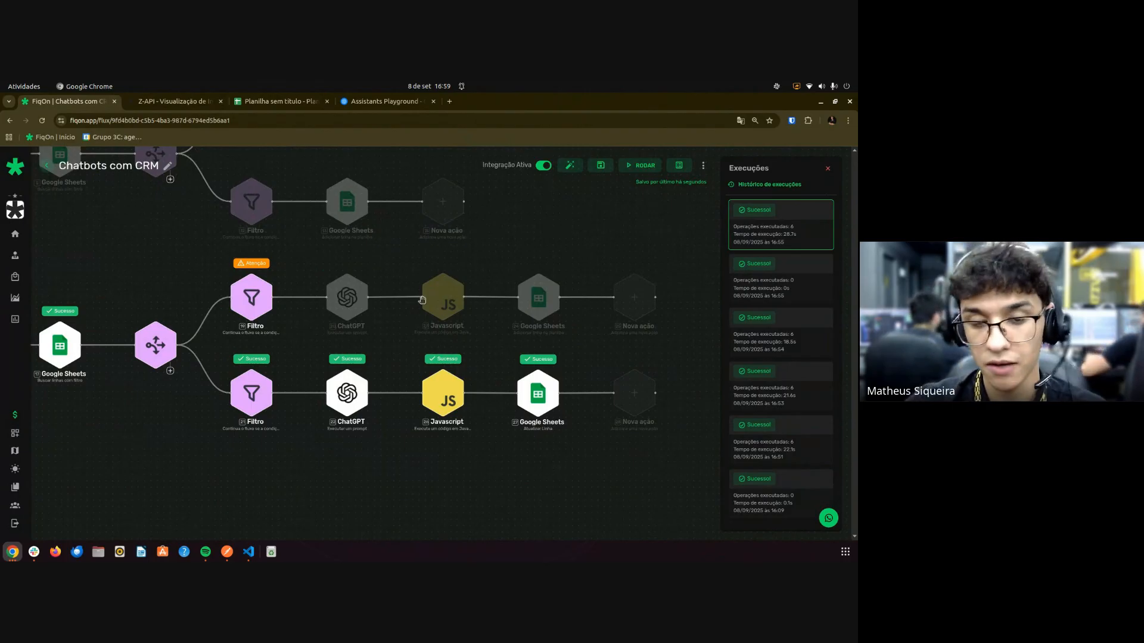
scroll(381, 419, "up", 3)
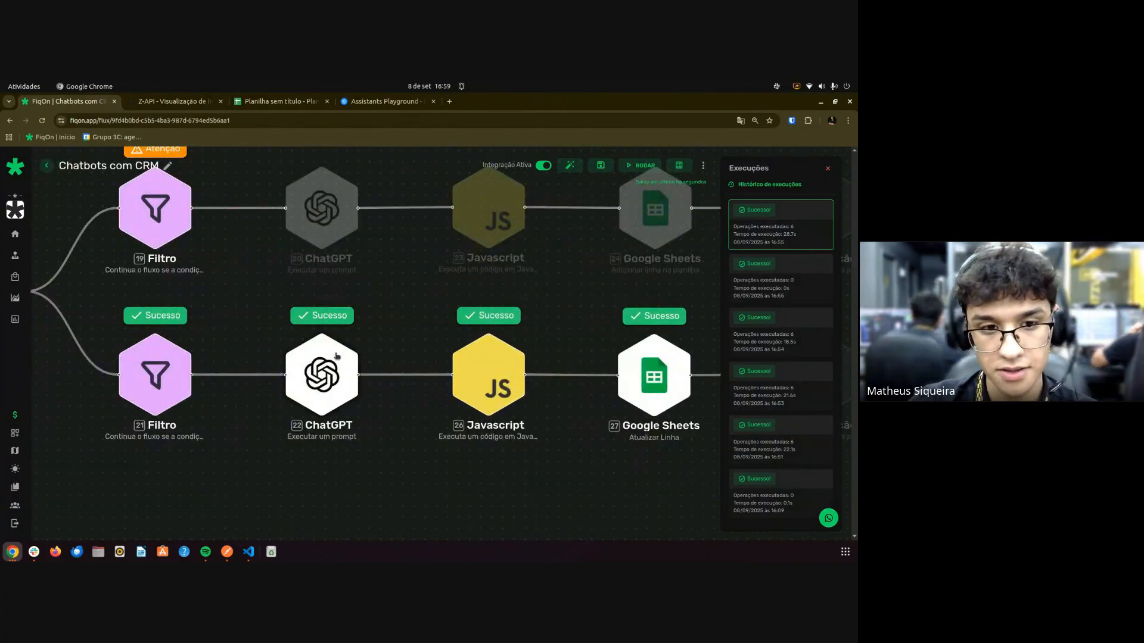
Save the ChatGPT step's prompt that includes the Google Sheets values.
left_click(336, 358)
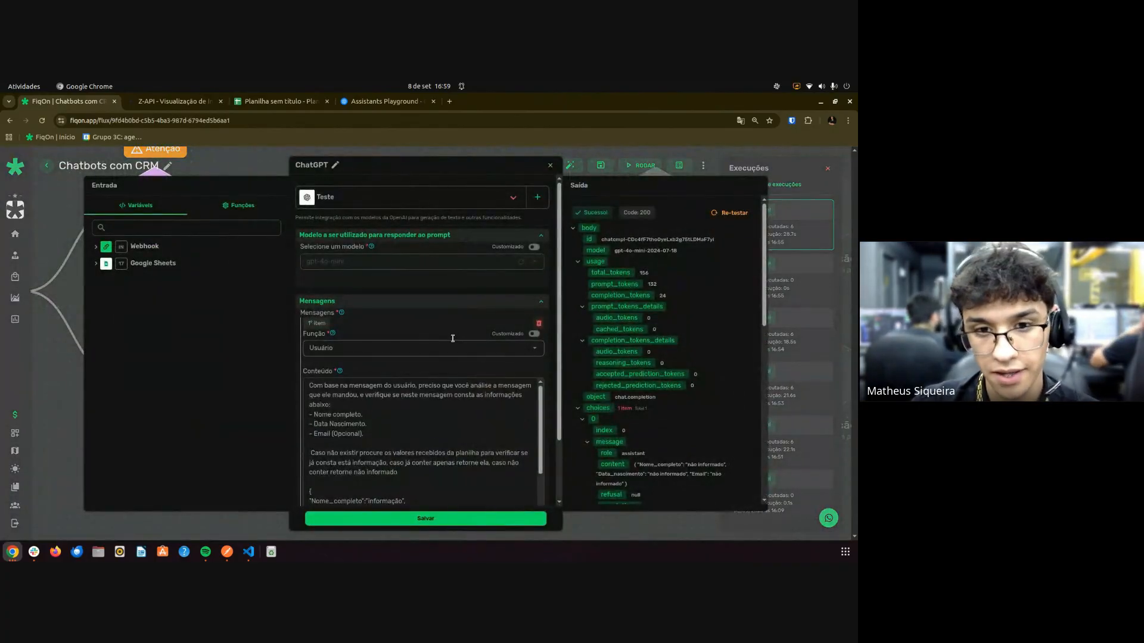
scroll(443, 337, "down", 2)
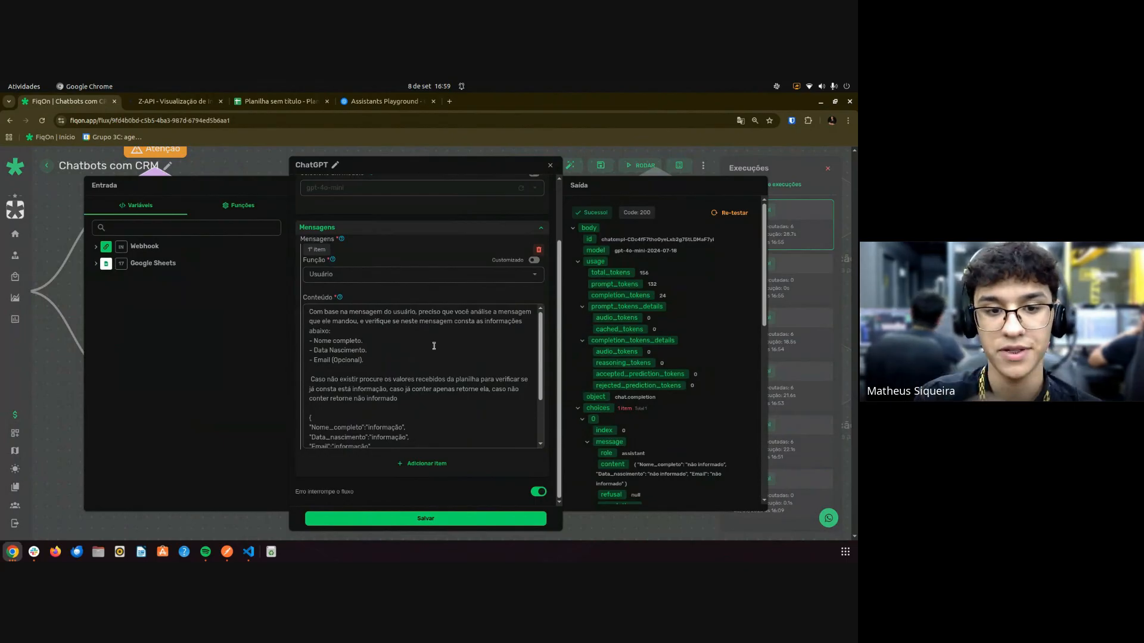
scroll(433, 346, "down", 2)
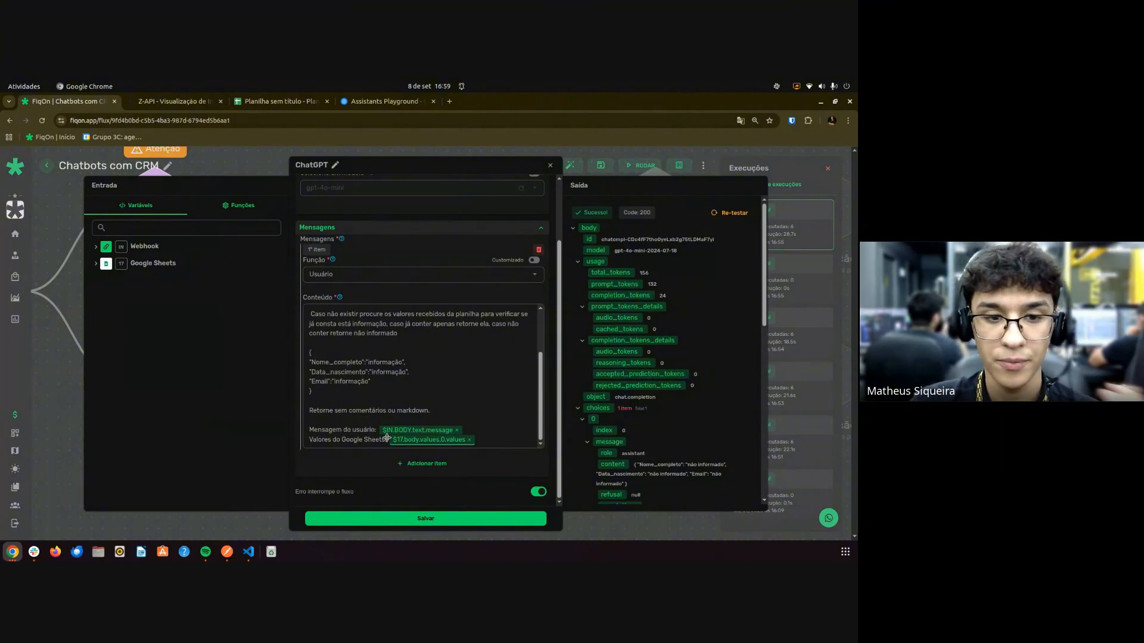
mouse_move(396, 430)
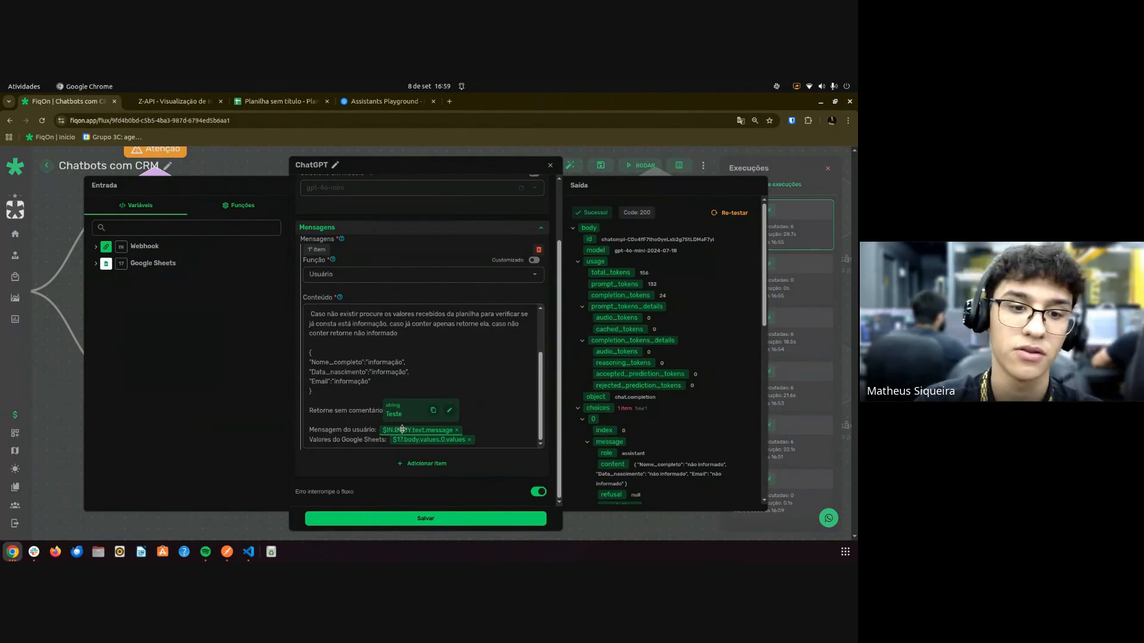
left_click(442, 518)
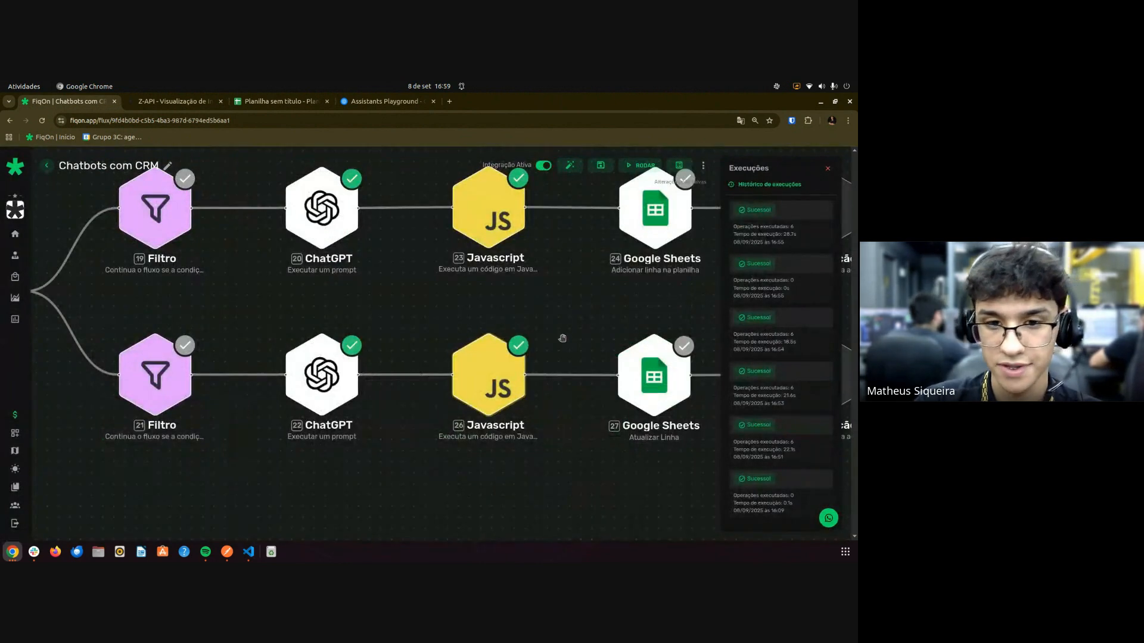
Verify the second Javascript step outputs Email, Nome_completo and Data_nascimento as 'não informado', then save it.
left_click_drag(579, 464, 444, 485)
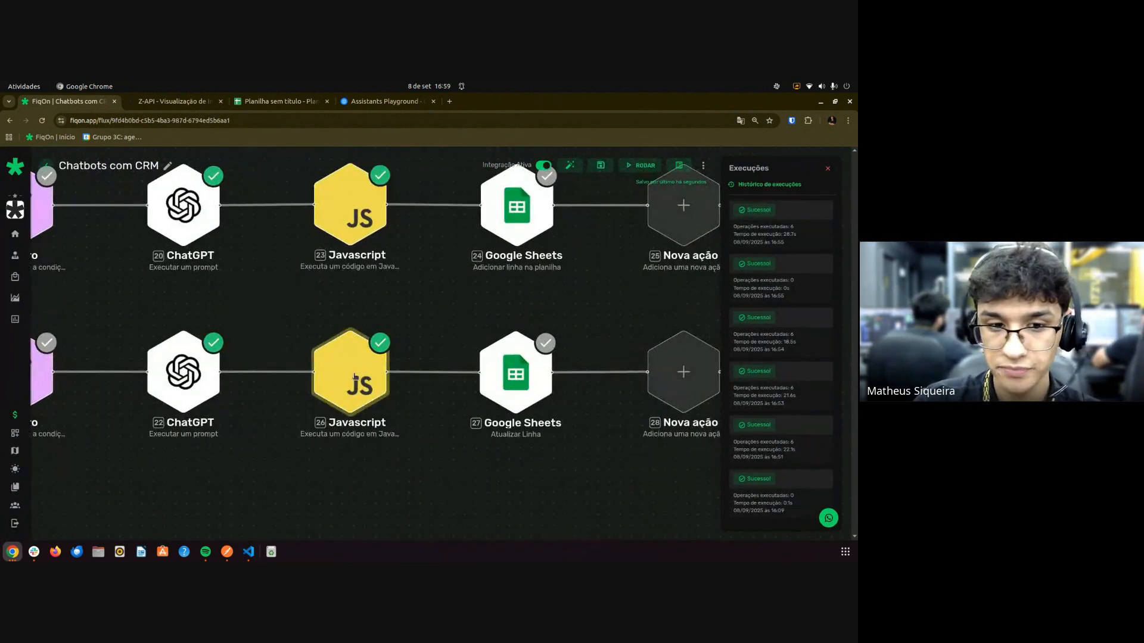
left_click(357, 374)
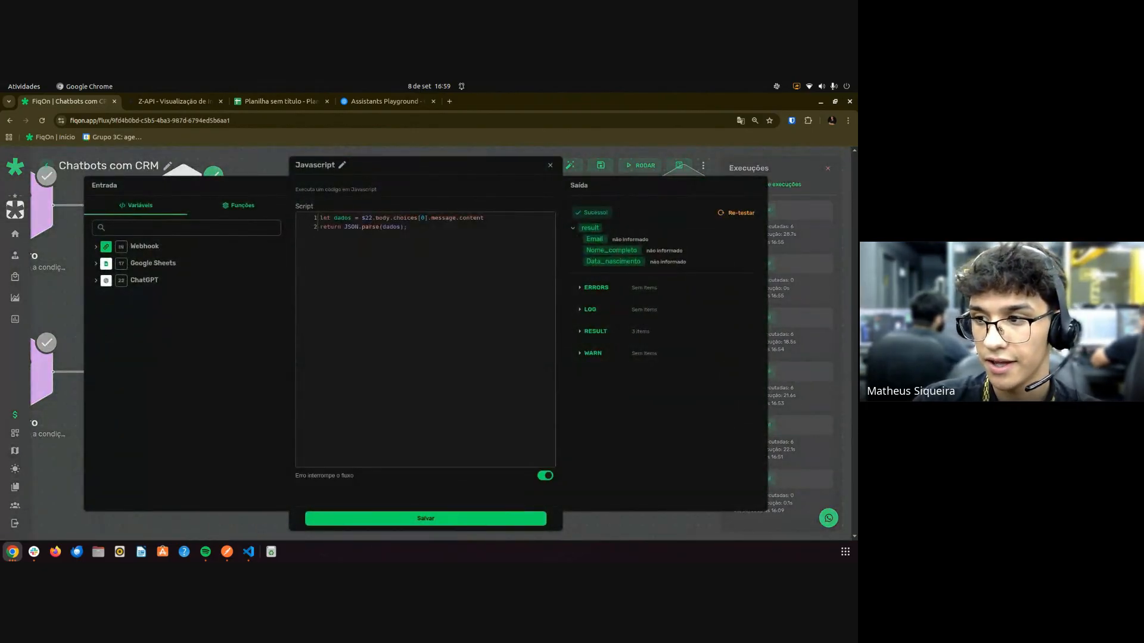
left_click_drag(581, 238, 578, 245)
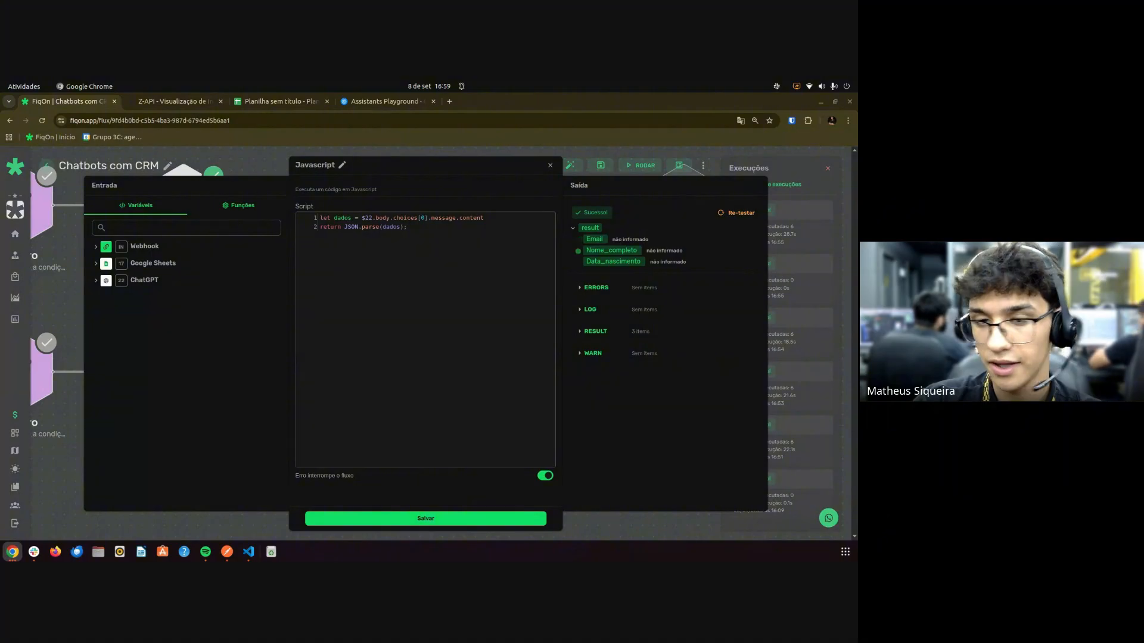
left_click(435, 519)
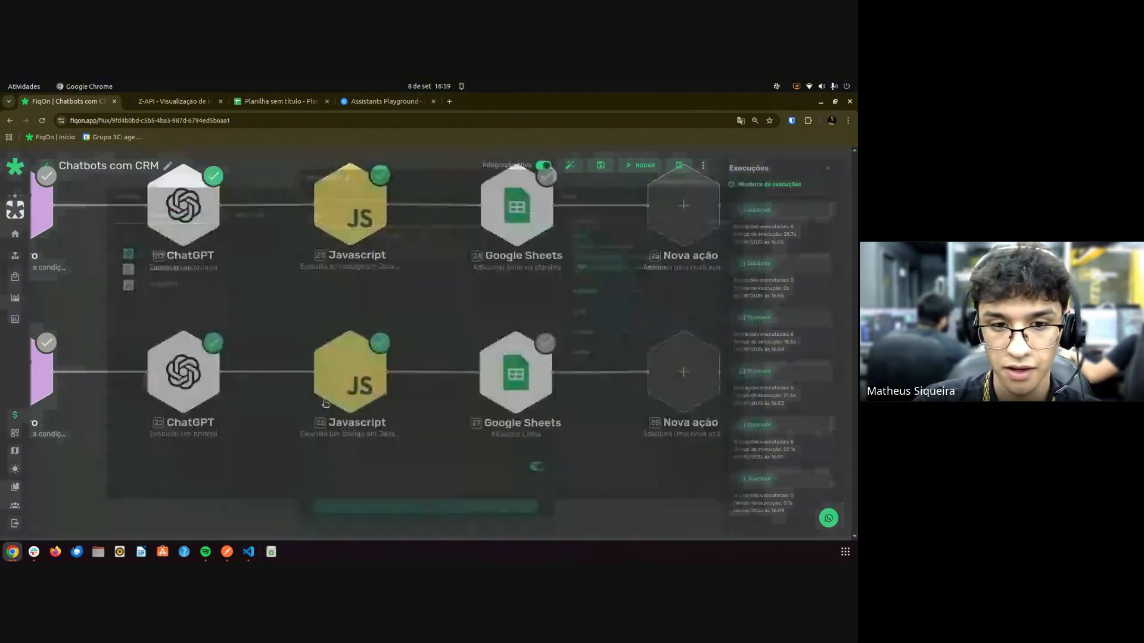
Review the Google Sheets Atualizar Linha values for phone, full name, birth date and email, and save.
left_click(502, 384)
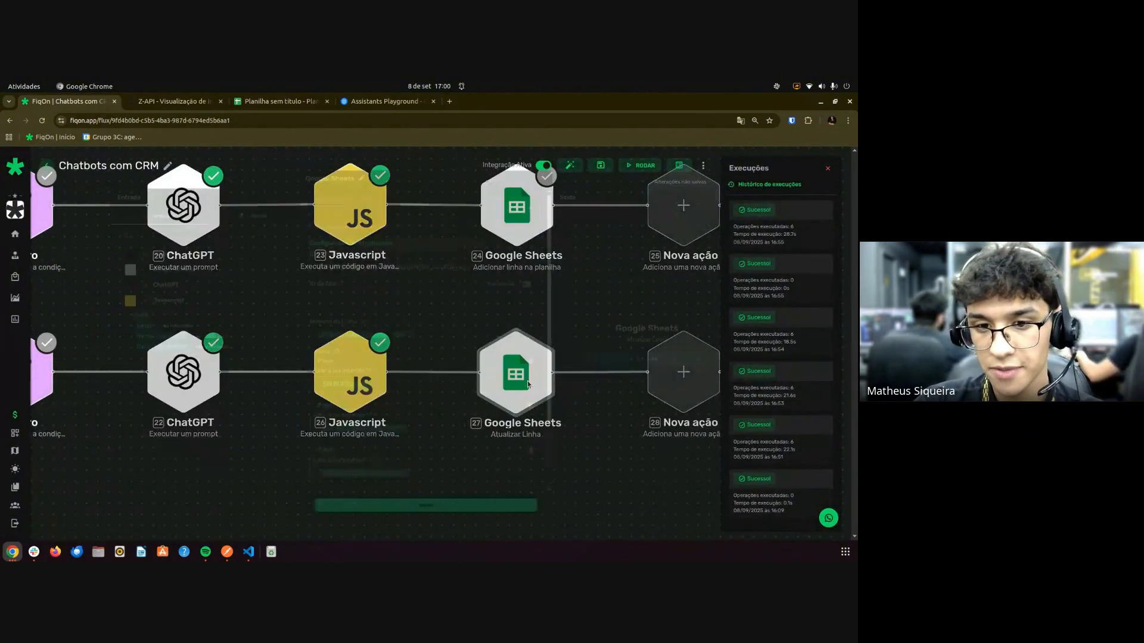
scroll(440, 327, "down", 3)
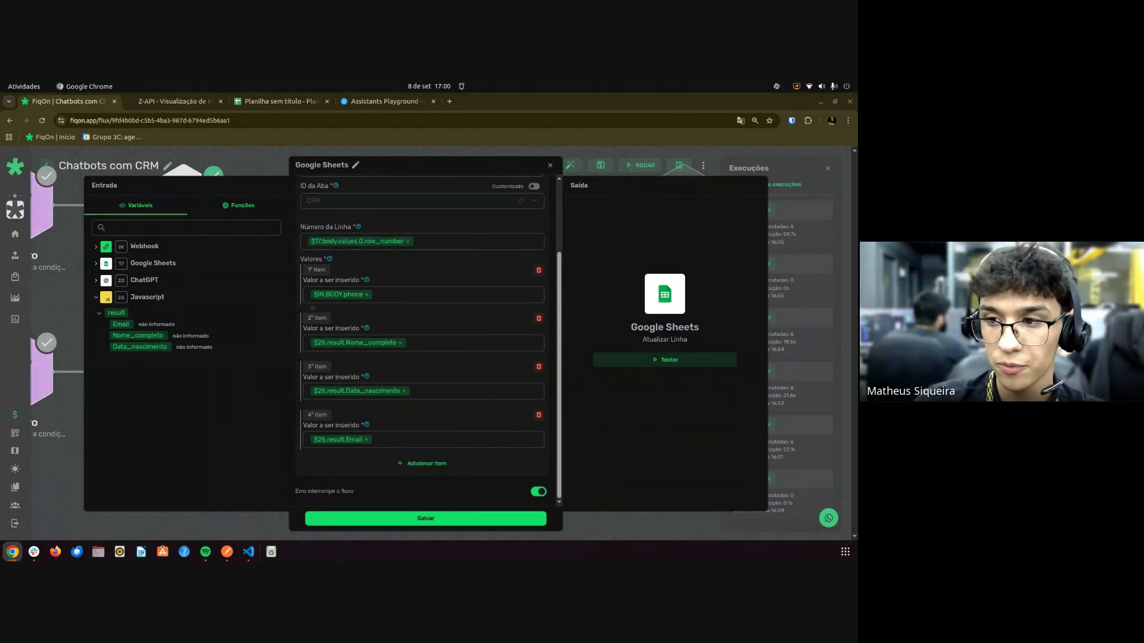
left_click_drag(313, 309, 345, 320)
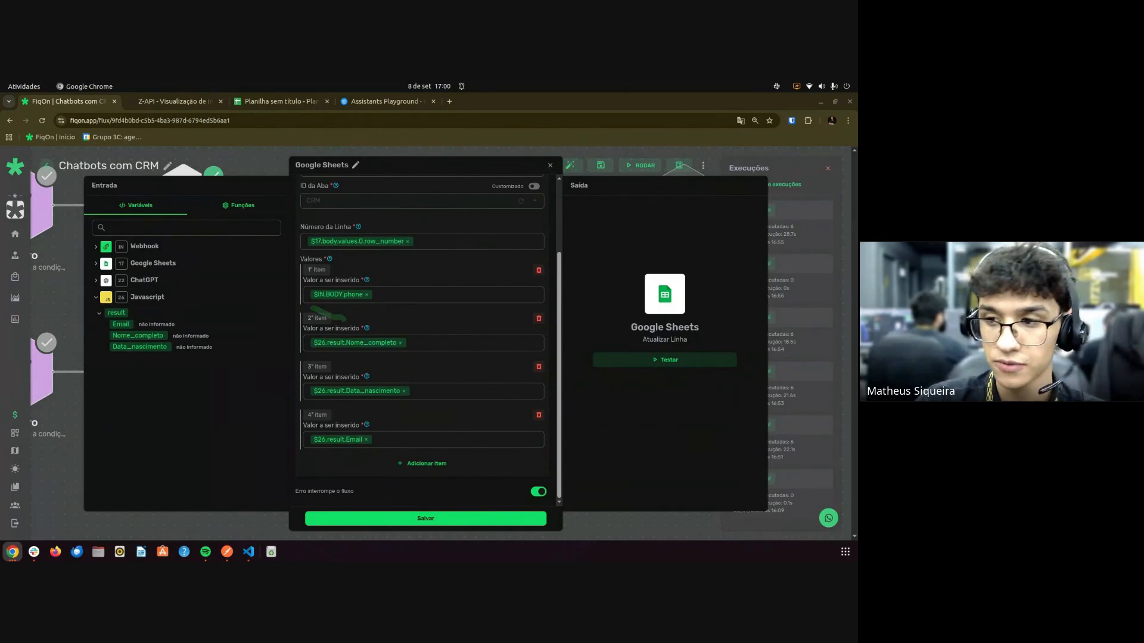
left_click_drag(319, 356, 363, 365)
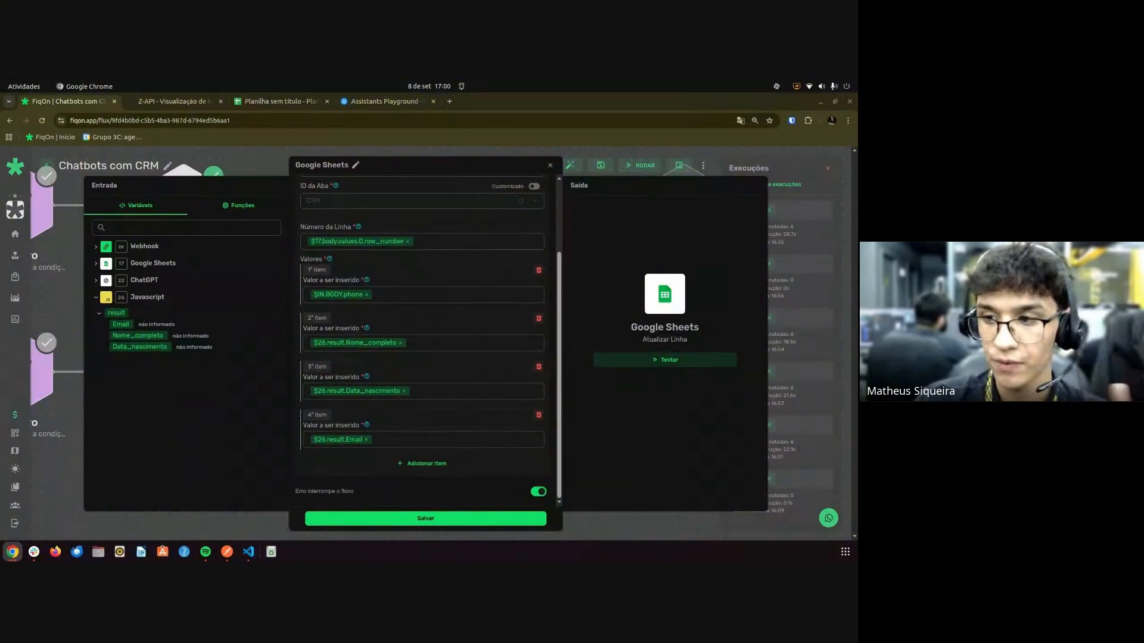
left_click_drag(326, 405, 349, 414)
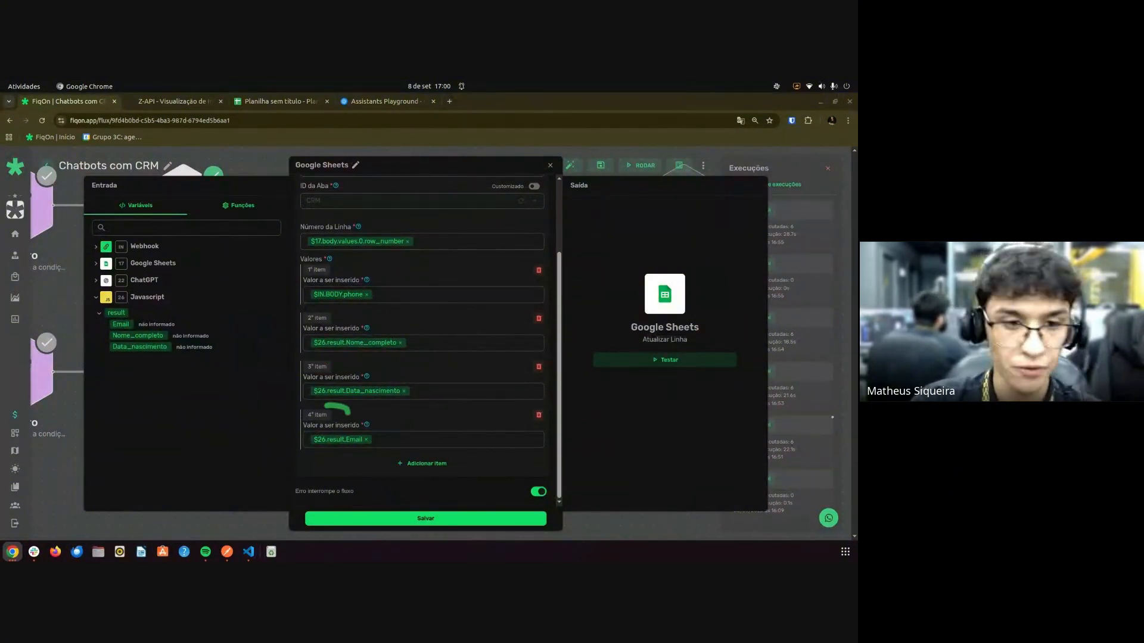
left_click(373, 519)
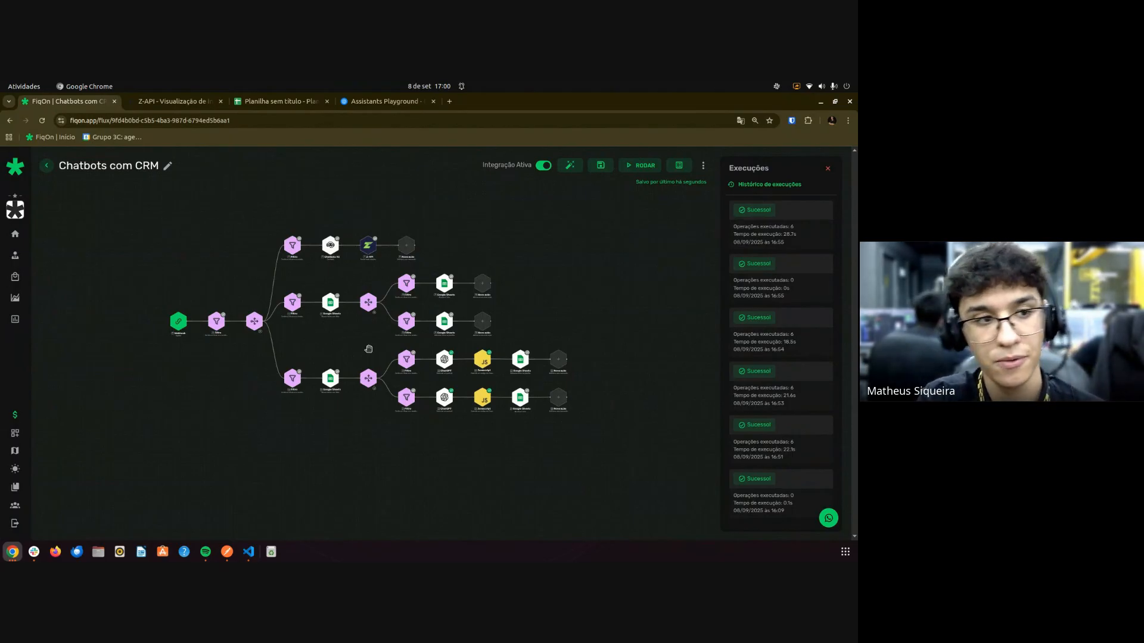
left_click(50, 279)
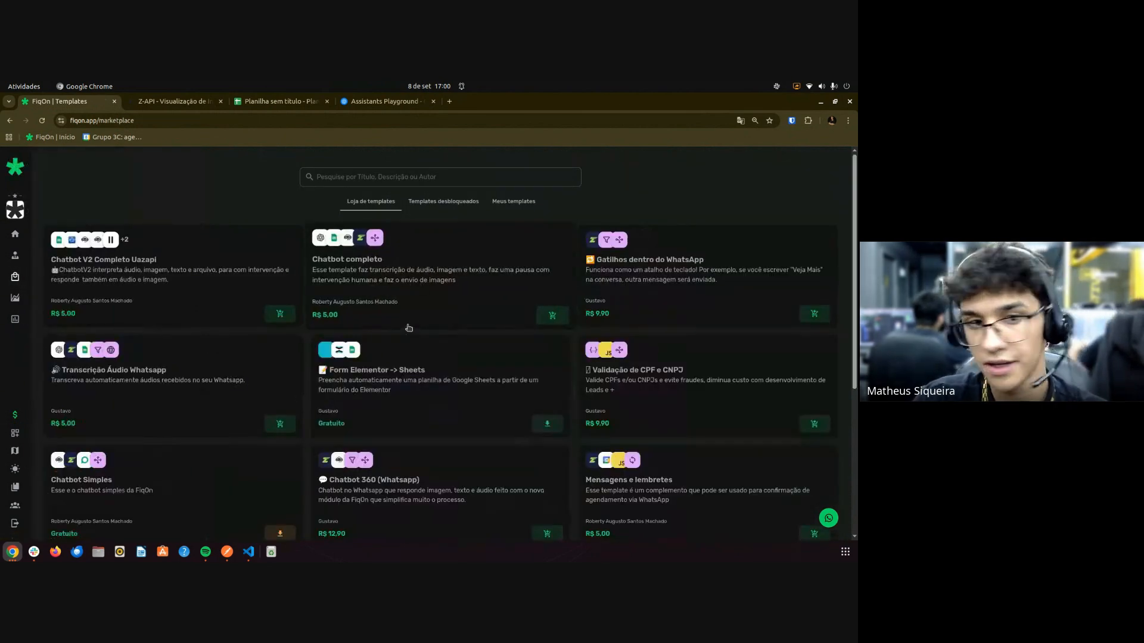
scroll(297, 322, "down", 2)
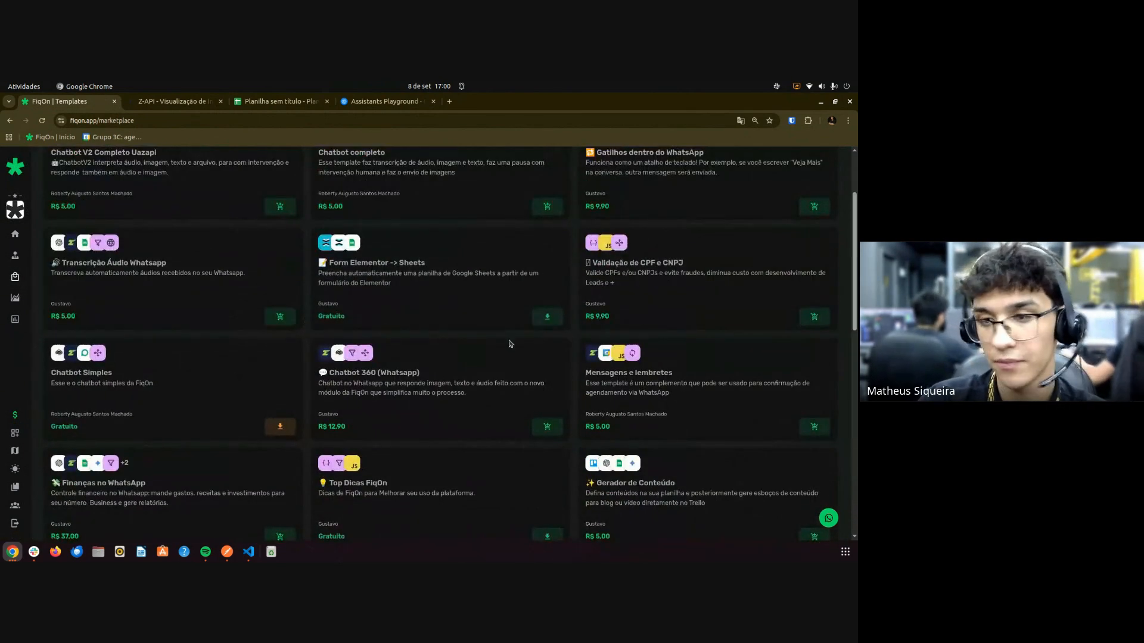
scroll(344, 284, "up", 2)
scroll(358, 284, "down", 6)
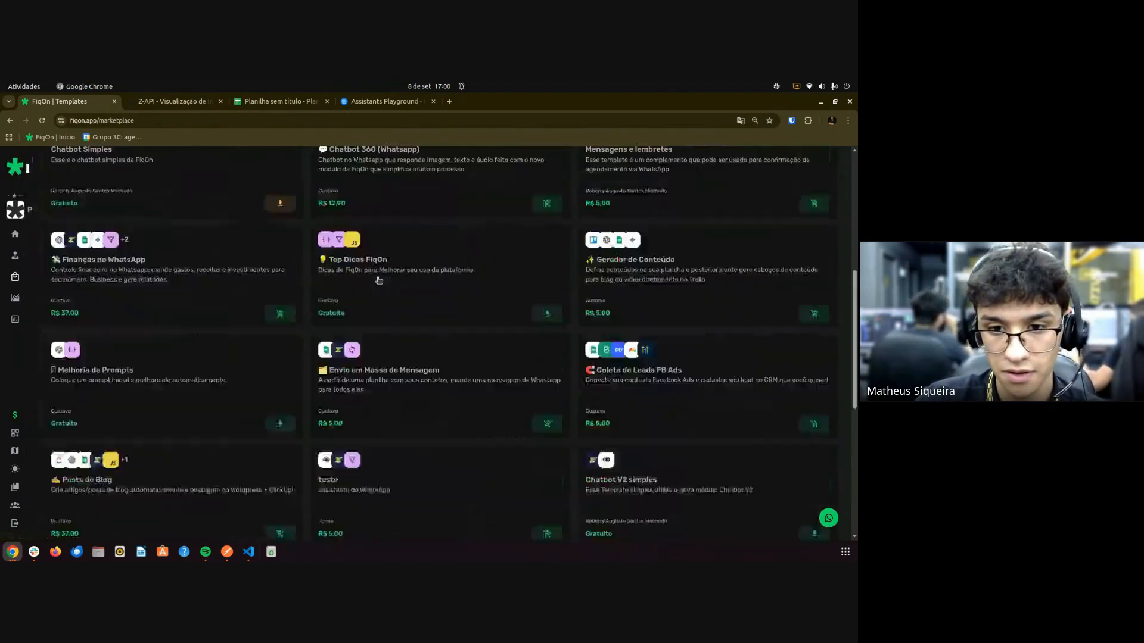
scroll(344, 335, "up", 5)
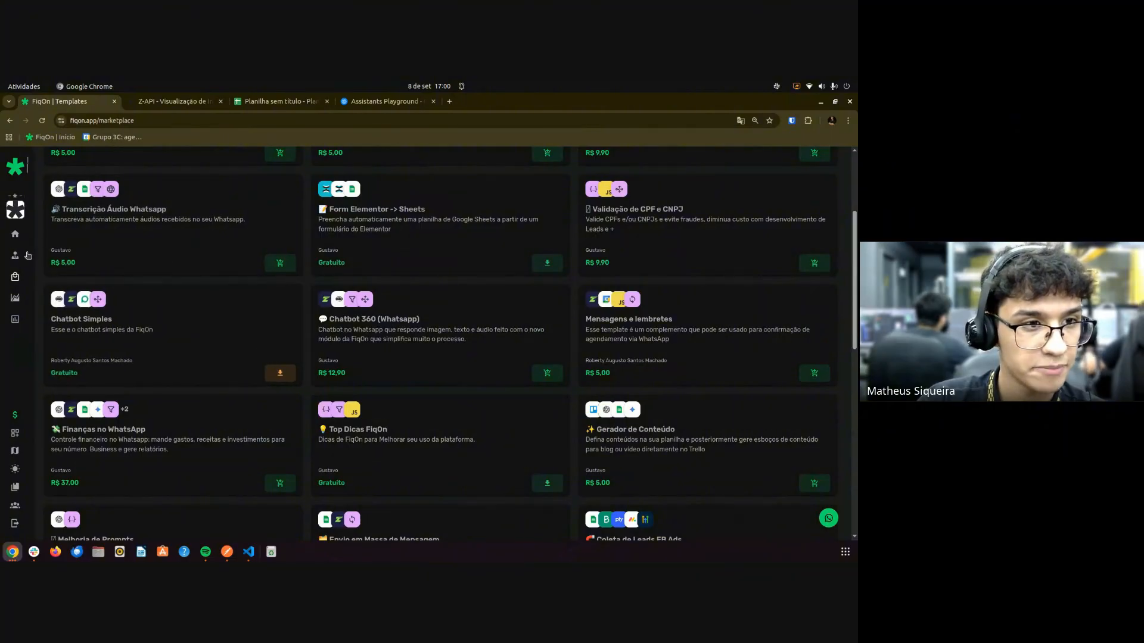
mouse_move(29, 267)
left_click(60, 234)
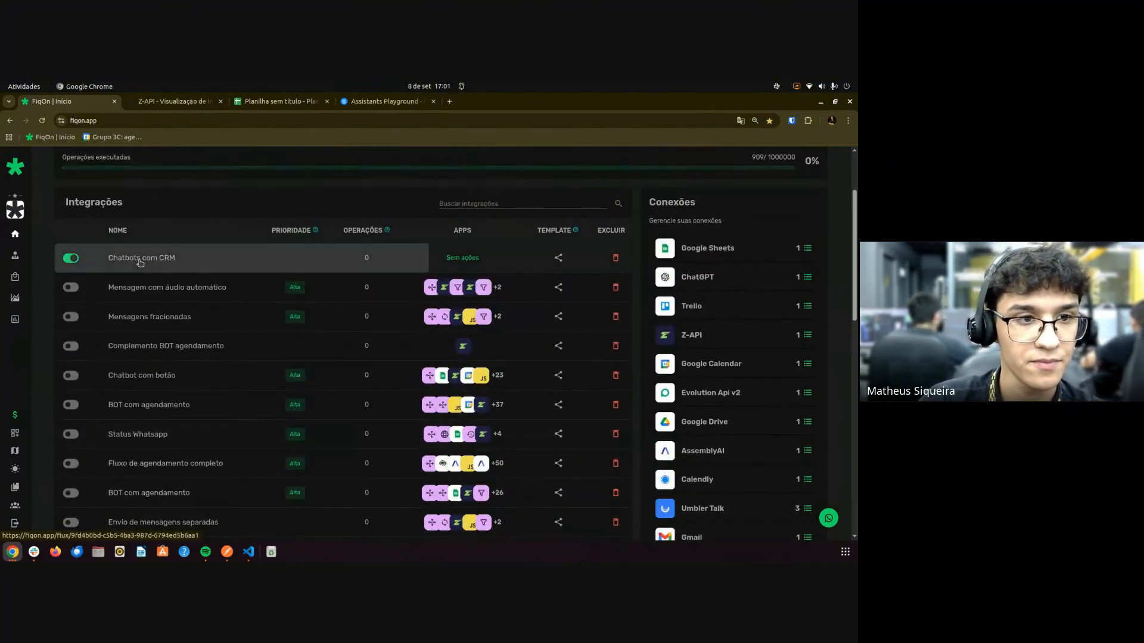
left_click(149, 267)
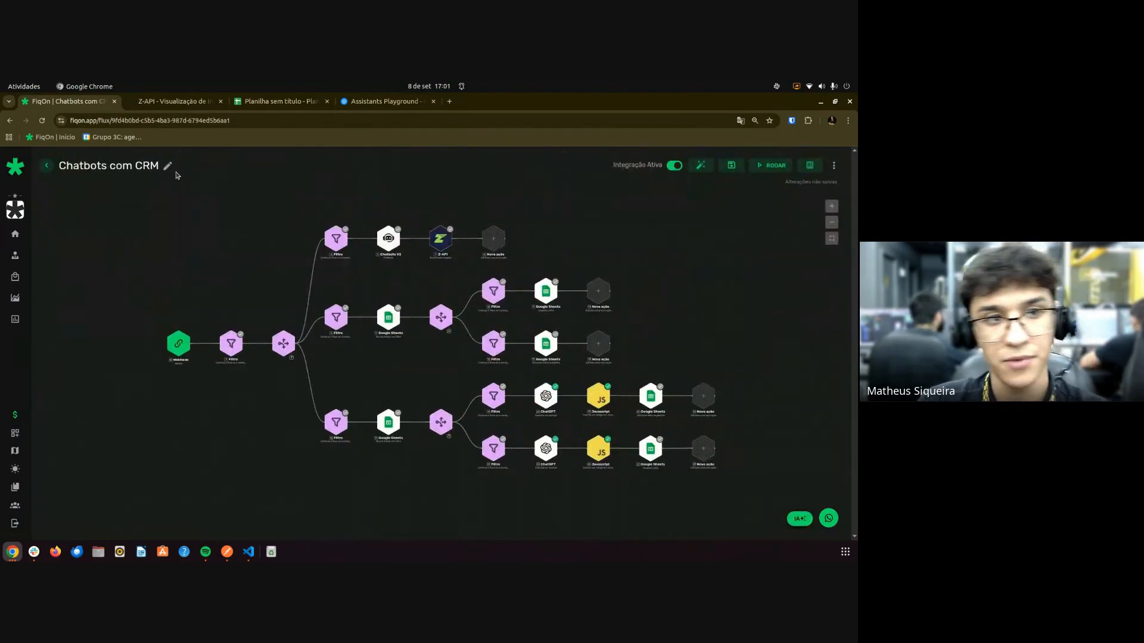
Keep the integration name as 'Chatbots com CRM' after trial edits and save the integration.
left_click(171, 169)
type("- durante")
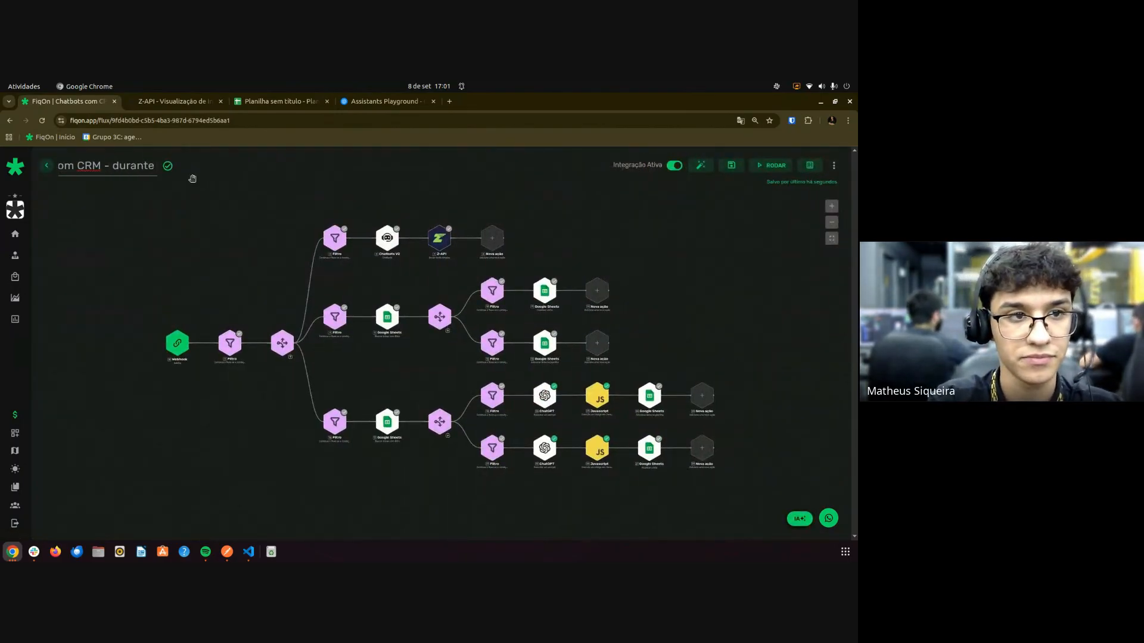
key("ctrl+BackSpace")
type("durante")
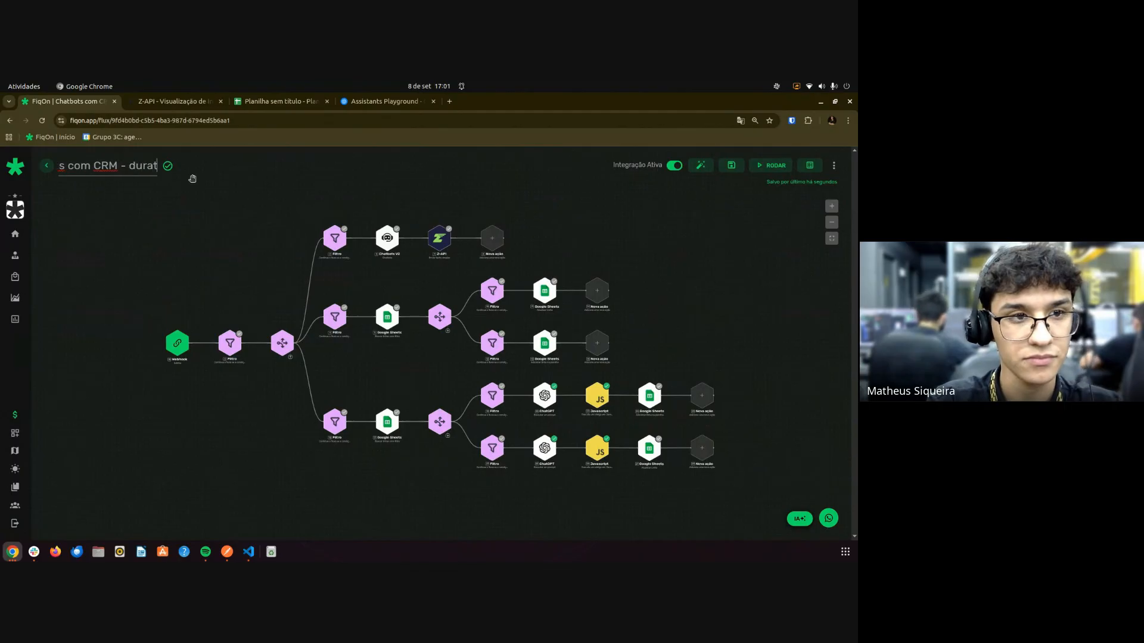
type(" as mensagens")
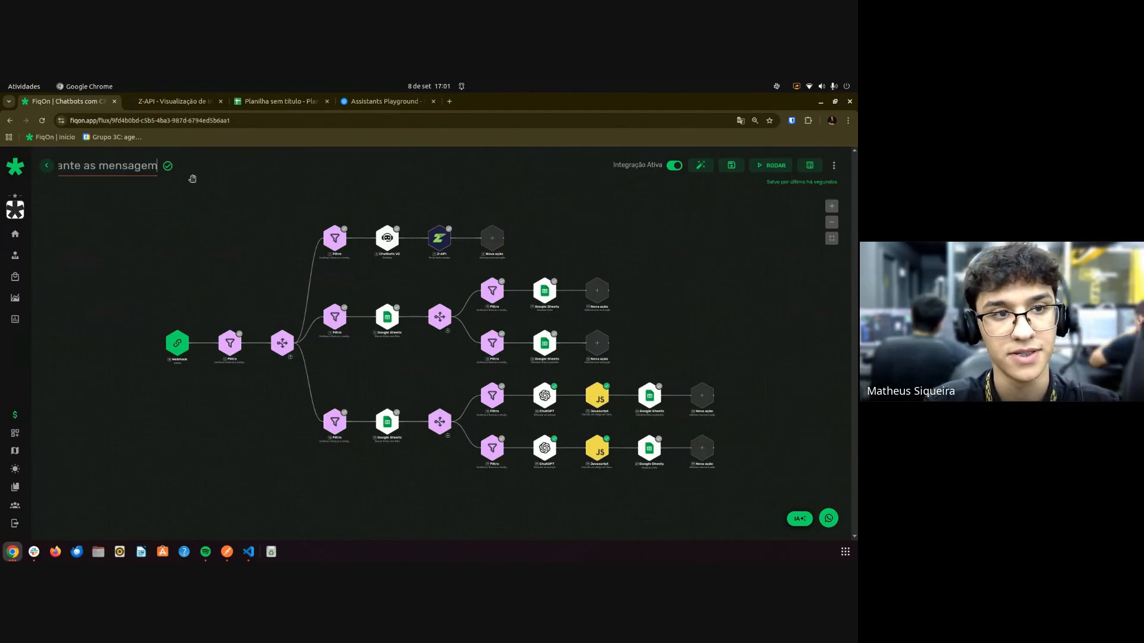
key("ctrl+BackSpace")
key("ctrl+BackSpace")
key("BackSpace")
key("BackSpace")
key("BackSpace")
key("BackSpace")
key("BackSpace")
key("BackSpace")
key("BackSpace")
key("BackSpace")
key("BackSpace")
key("BackSpace")
key("BackSpace")
key("BackSpace")
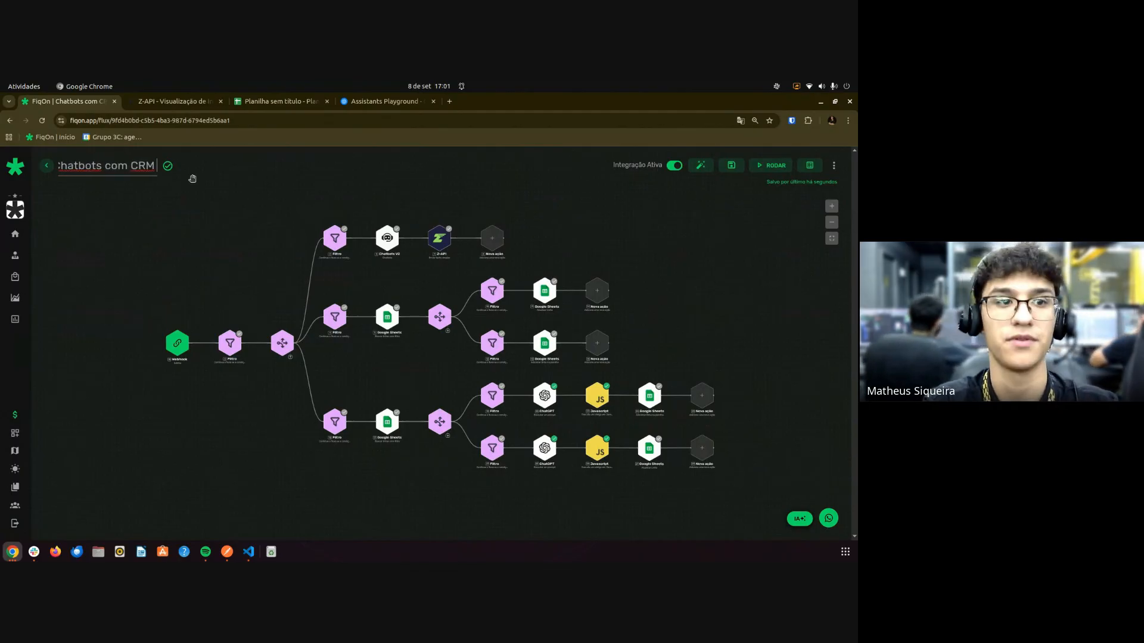
type("M")
key("Return")
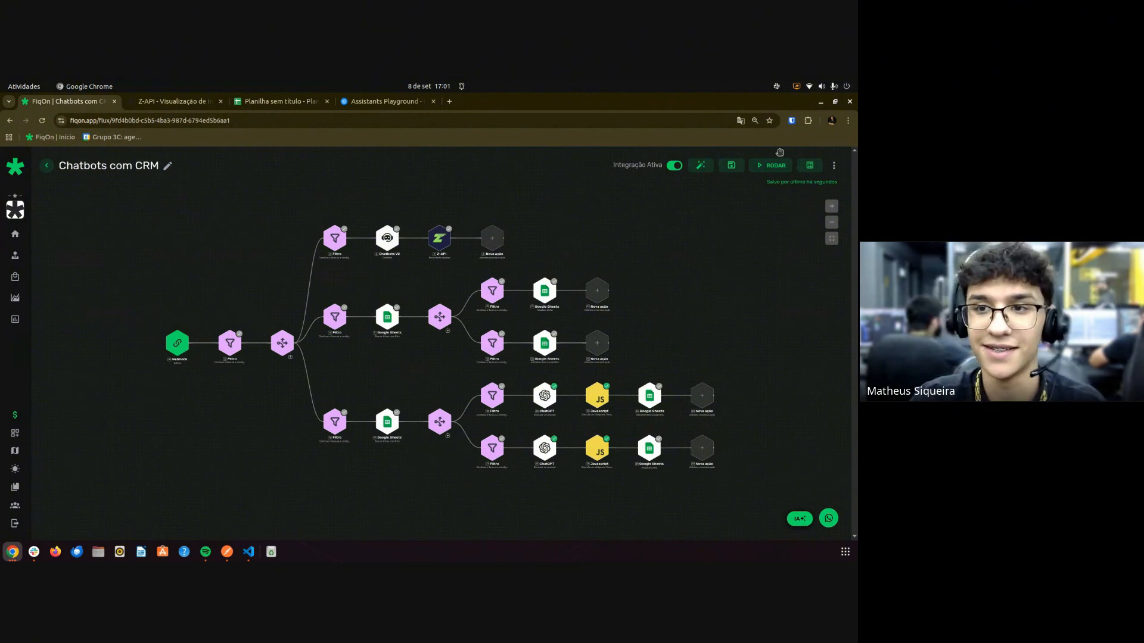
left_click(731, 167)
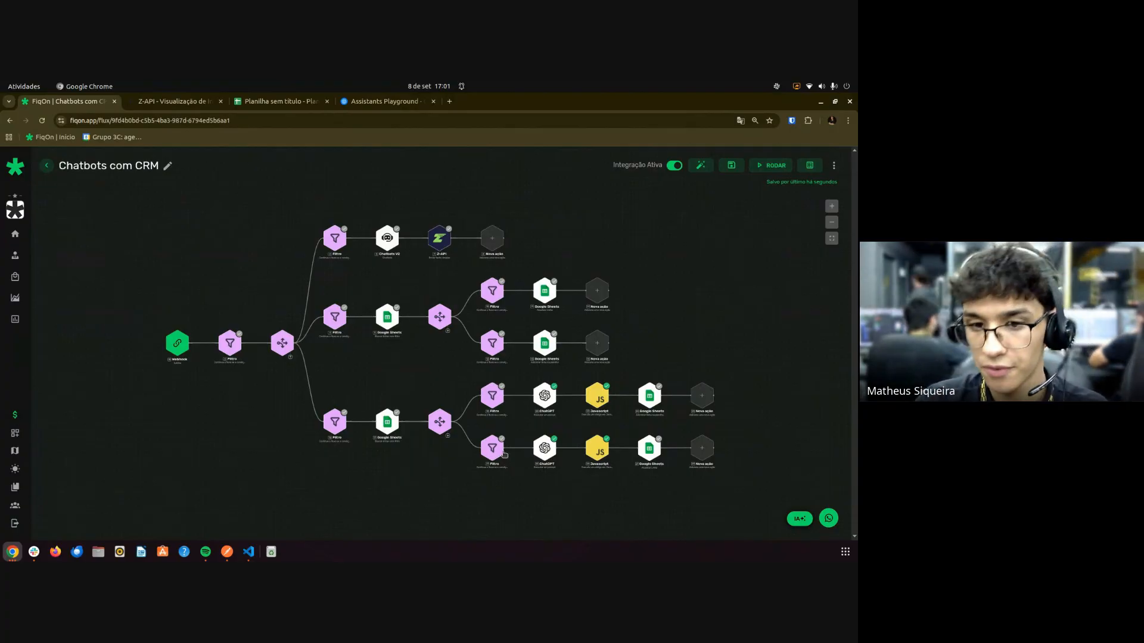
Stop presenting the screen in the Google Meet call.
scroll(504, 455, "up", 3)
scroll(552, 420, "down", 2)
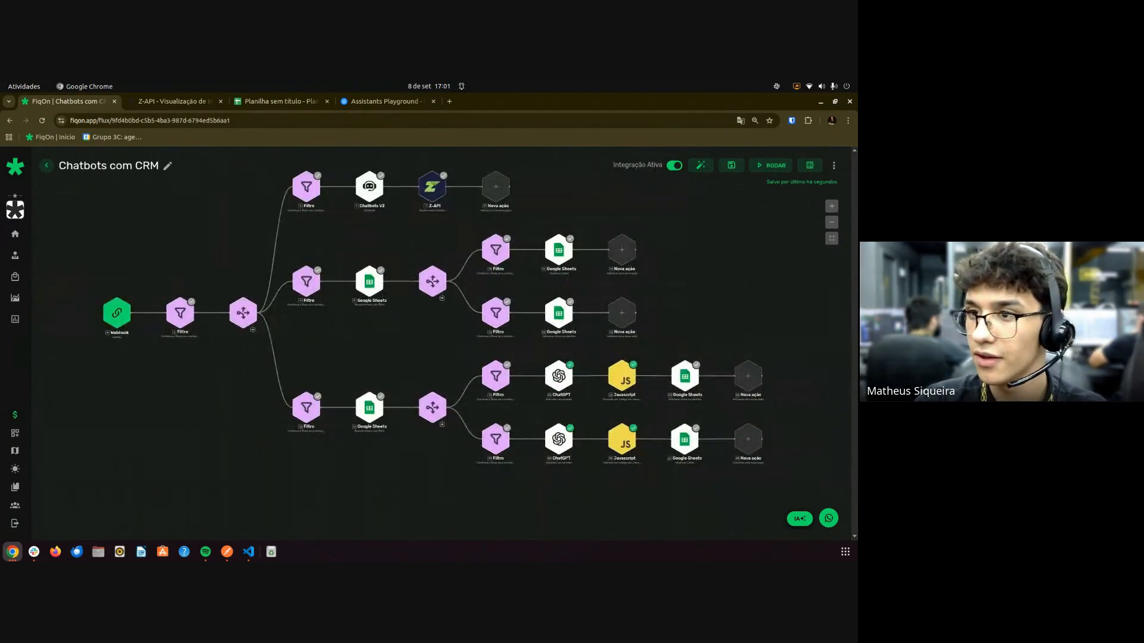
scroll(669, 255, "down", 2)
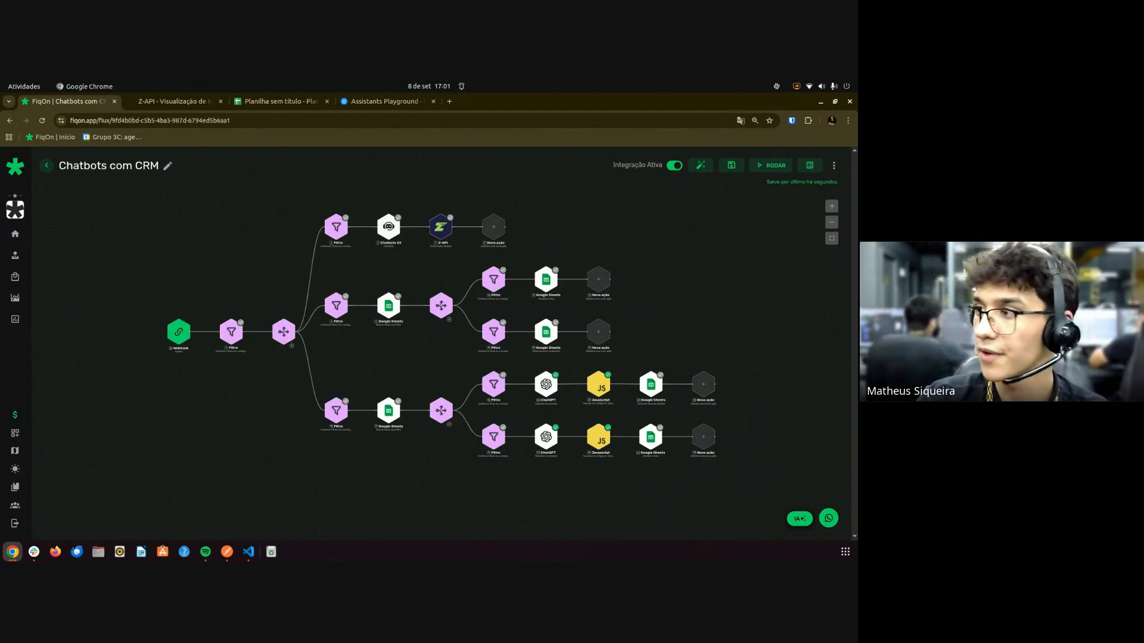
left_click_drag(632, 198, 513, 105)
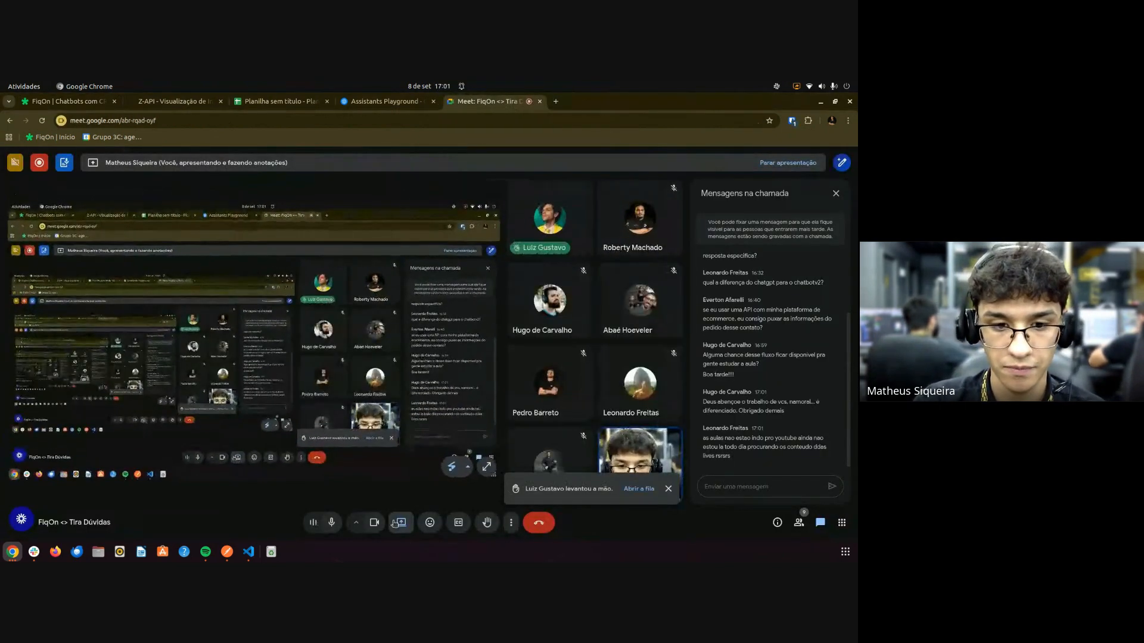
left_click(401, 523)
left_click(420, 491)
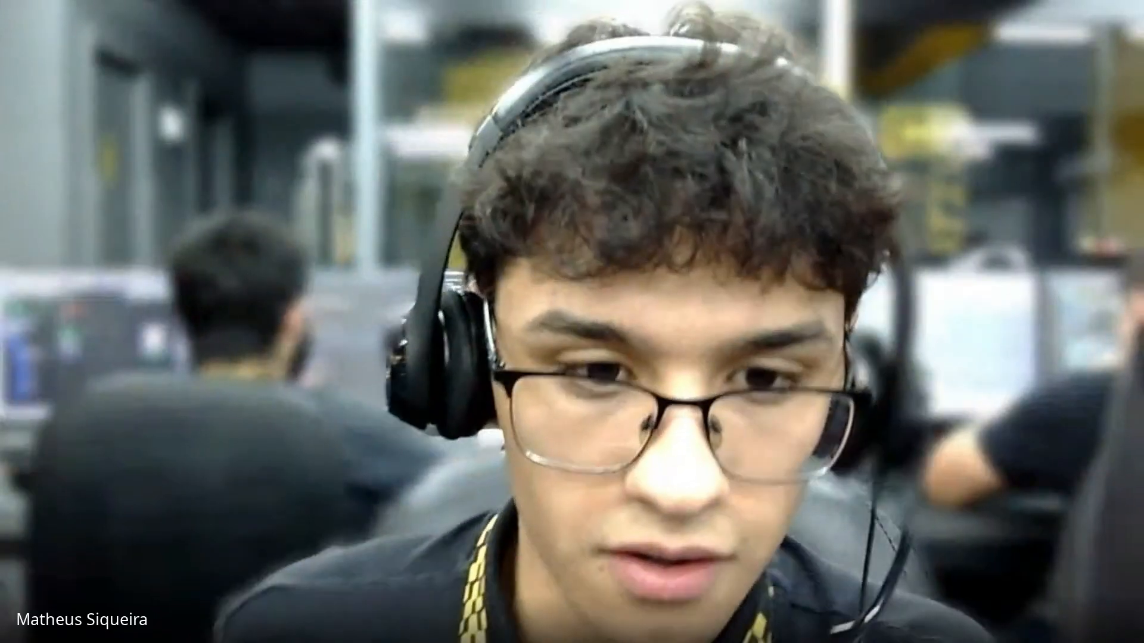
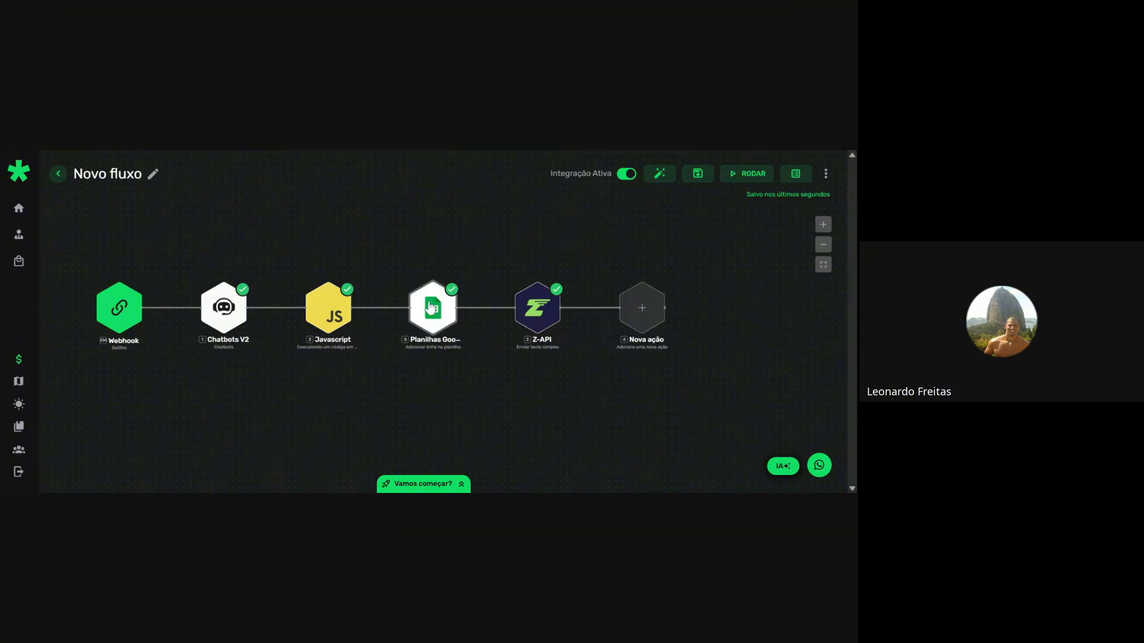
left_click(431, 306)
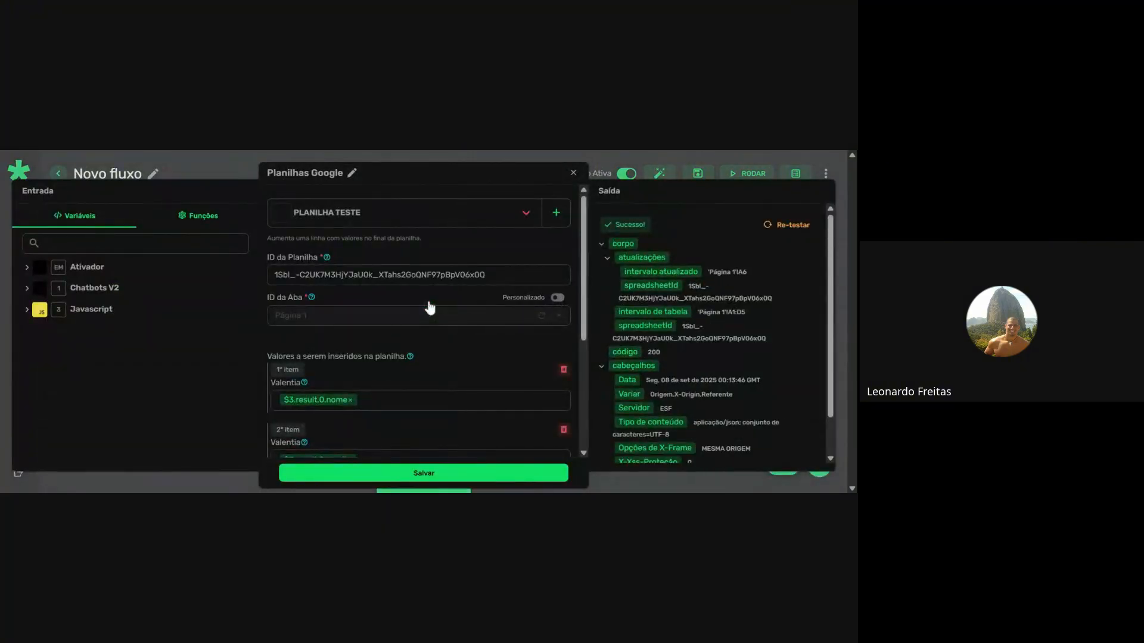
scroll(587, 301, "down", 3)
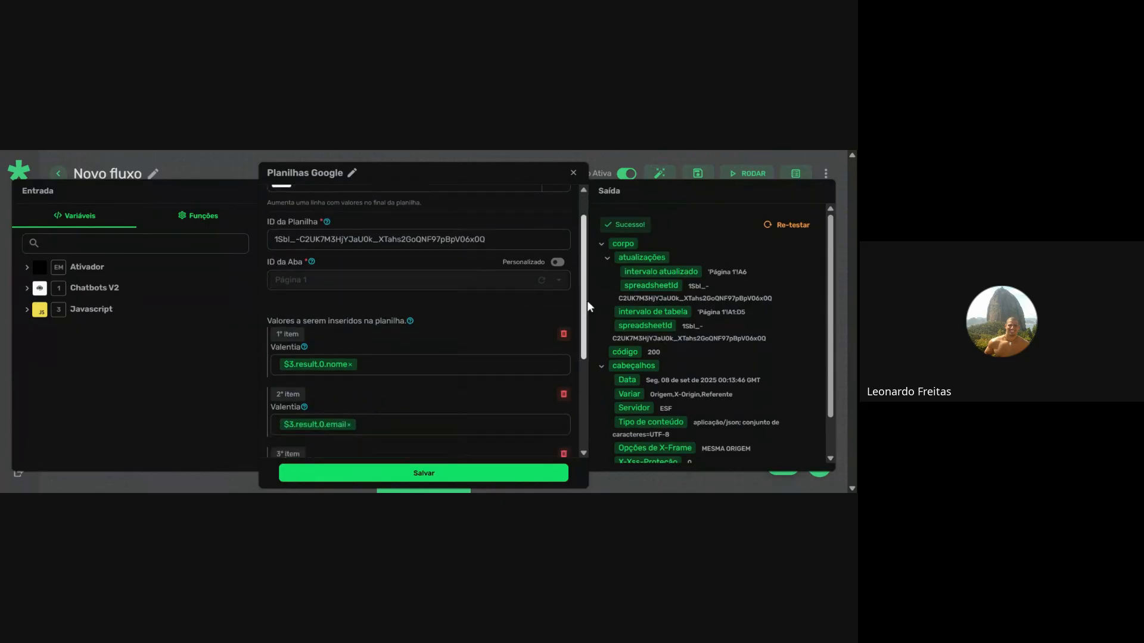
scroll(593, 342, "down", 2)
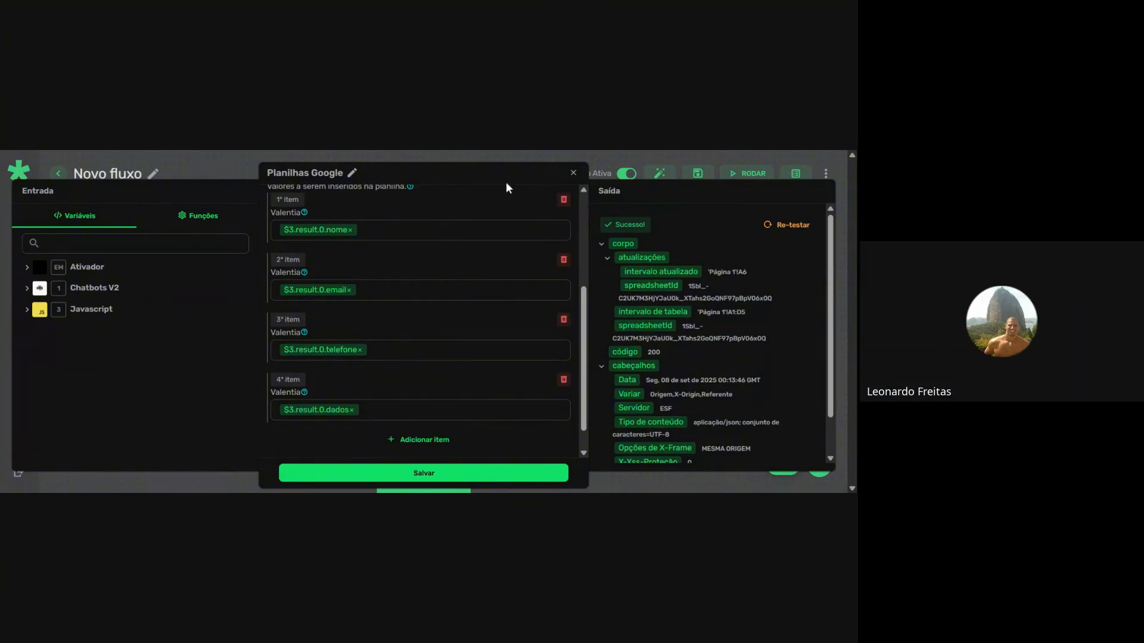
left_click(573, 174)
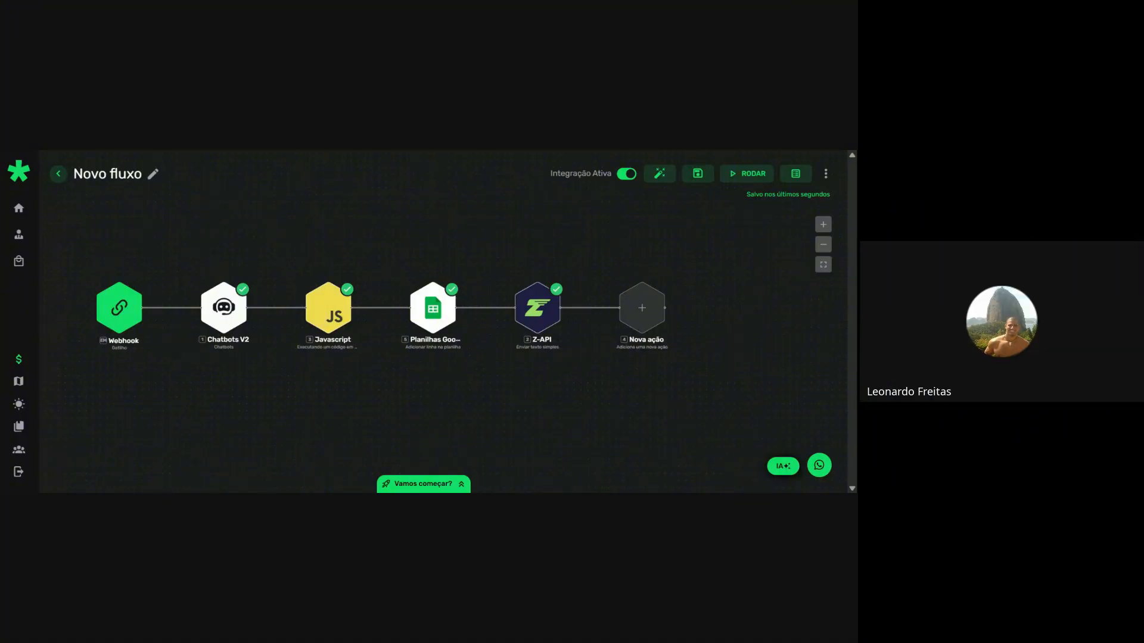
Review the Javascript step's Roteiro code and re-test it, returning dados, e-mail, mensagem, nome and telefone.
left_click(341, 307)
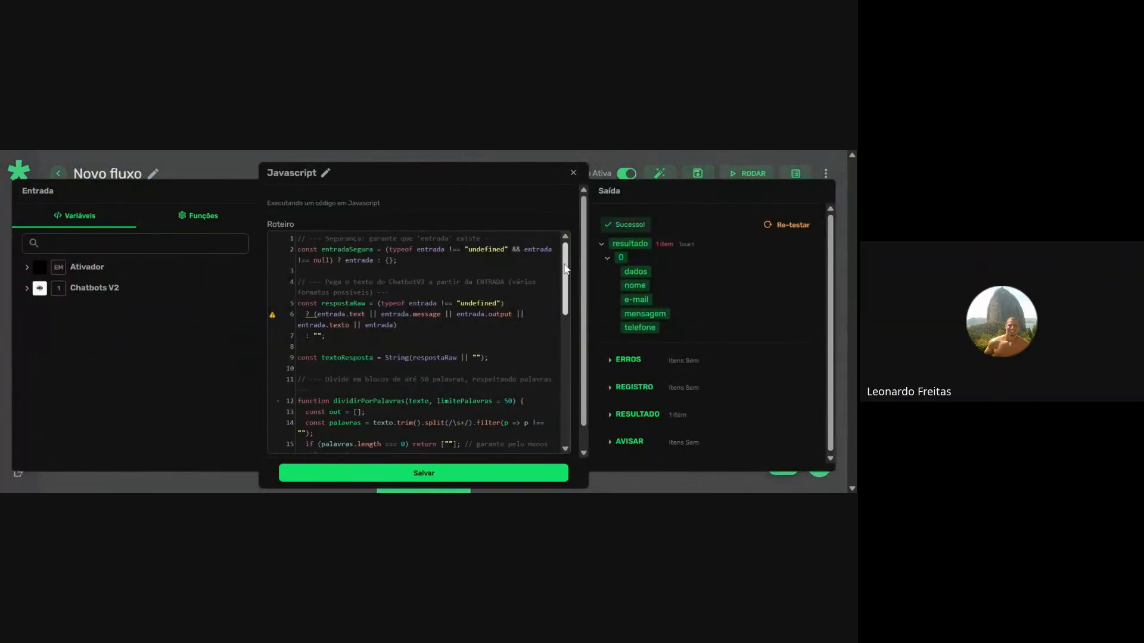
left_click_drag(566, 270, 572, 366)
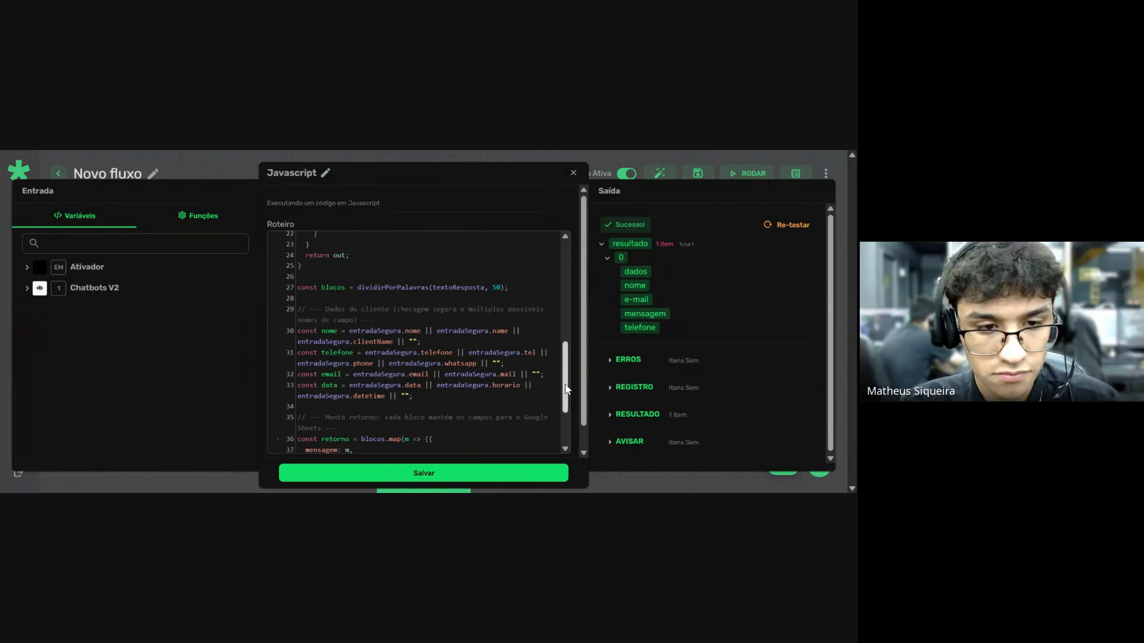
scroll(567, 367, "up", 1)
scroll(568, 368, "down", 2)
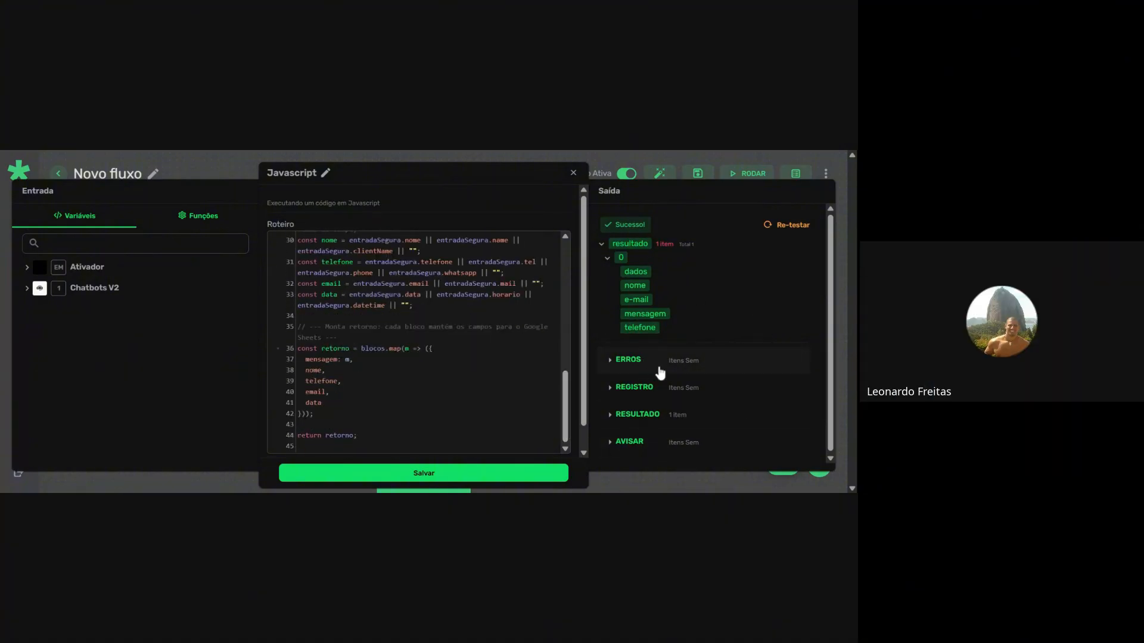
left_click(785, 226)
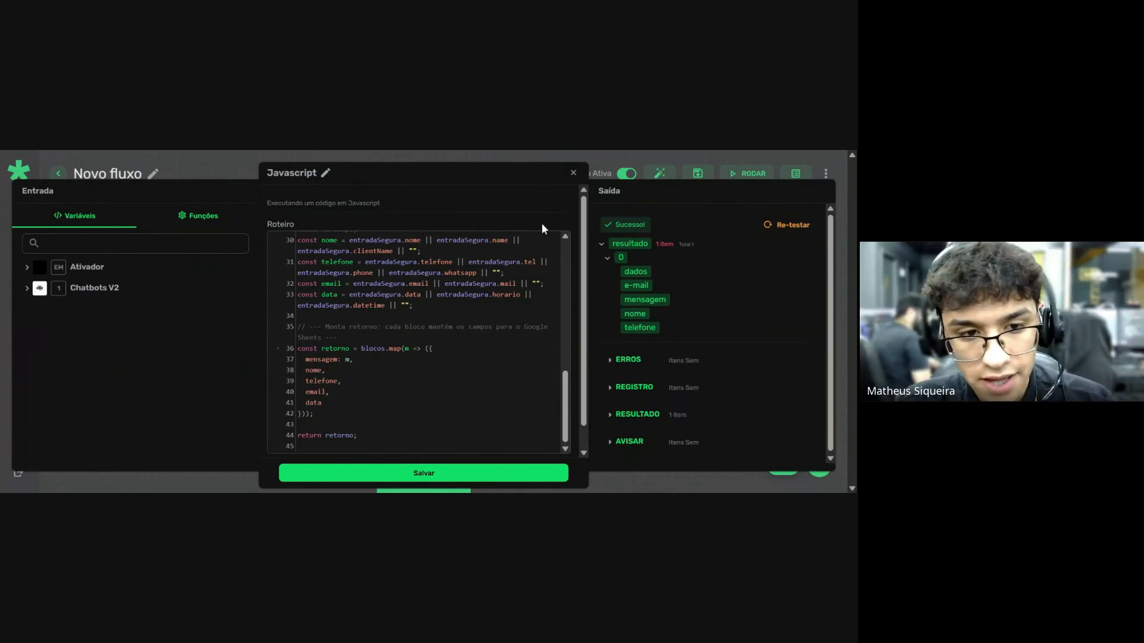
Close the Javascript dialog to get back to the Novo fluxo canvas.
left_click(574, 175)
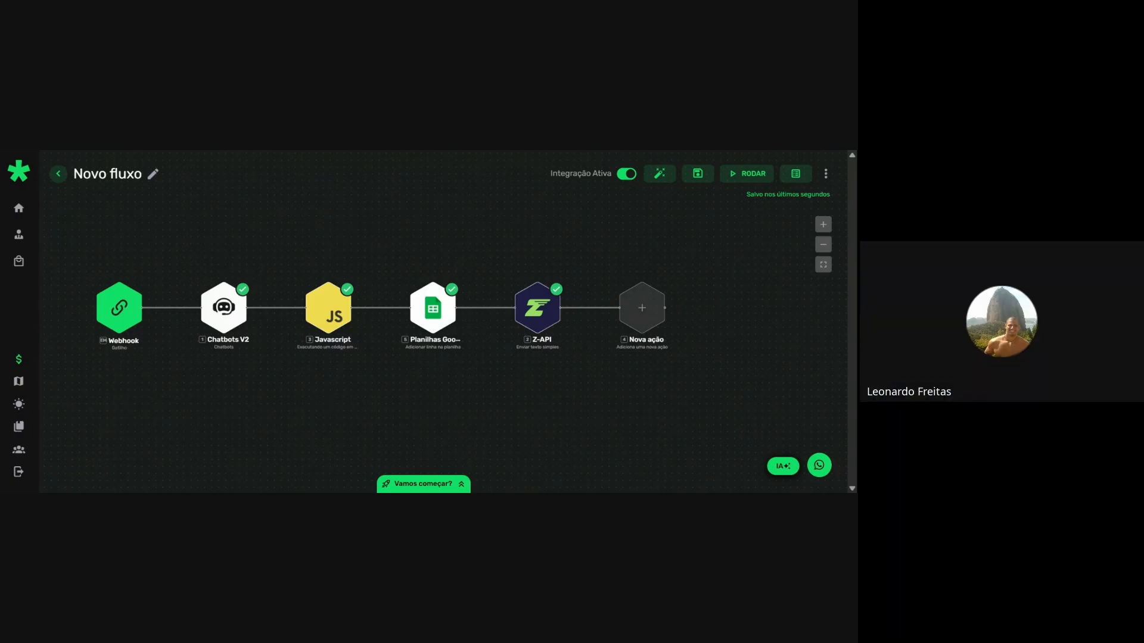
Switch to the Teste Live assistant and add blank lines below its existing system instructions.
key("ctrl+Tab")
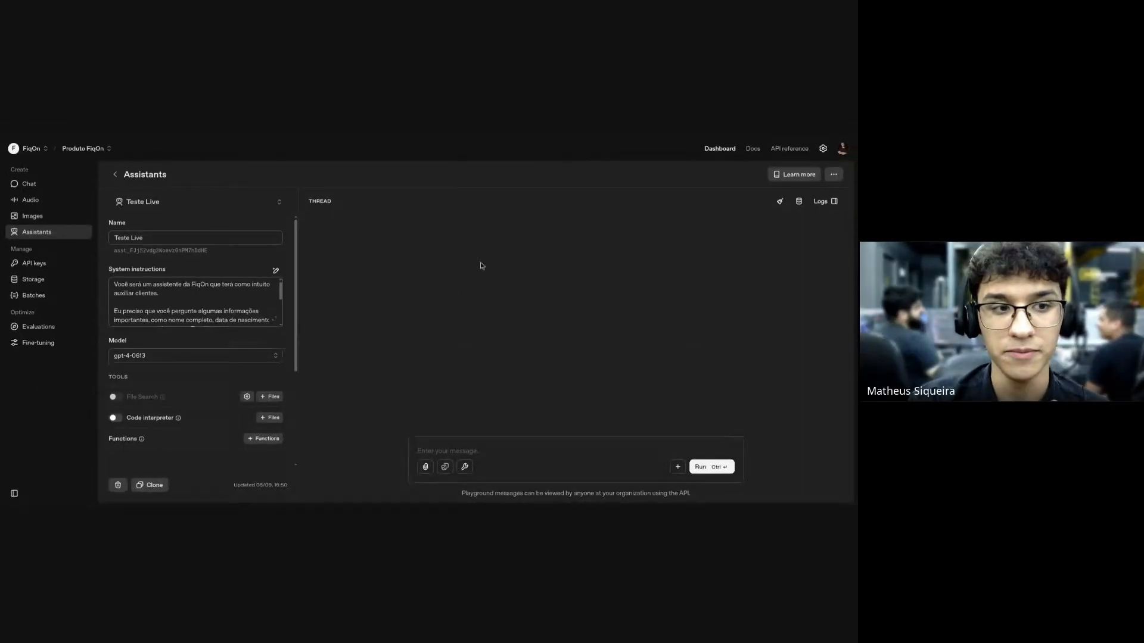
left_click(274, 319)
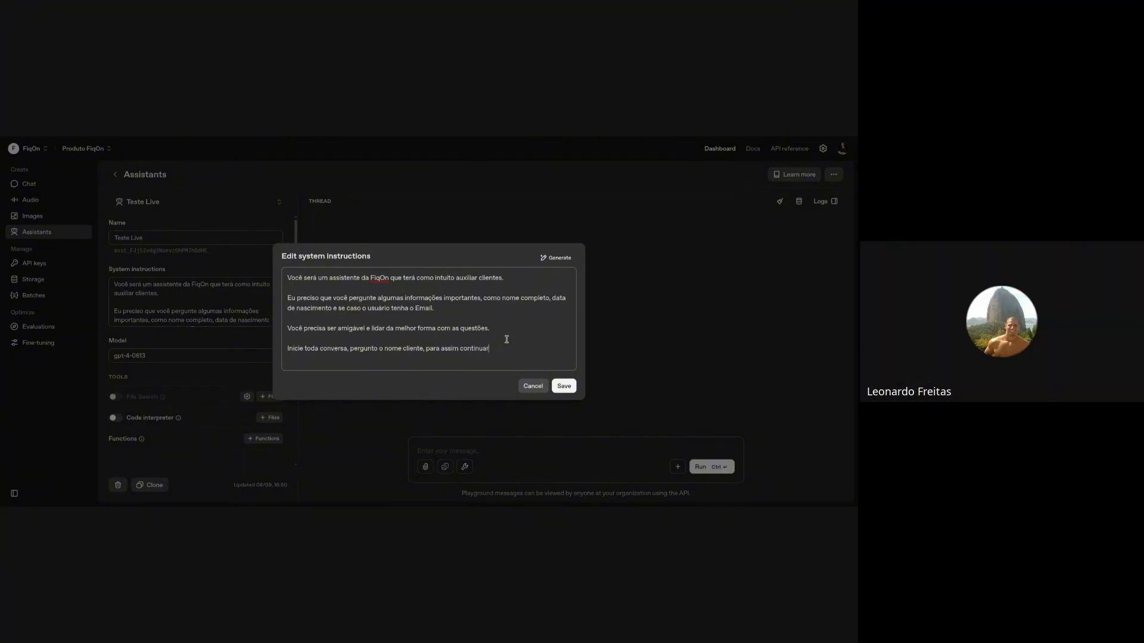
key("Return")
key("Return")
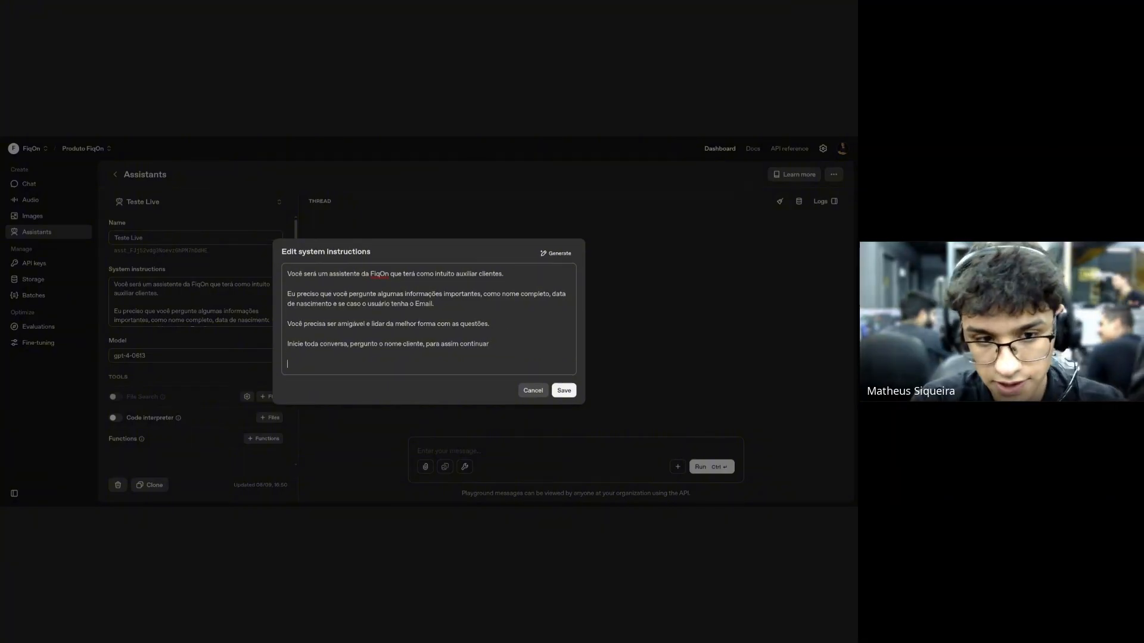
key("shift+Up")
key("shift+Up")
key("Down")
key("Return")
key("Return")
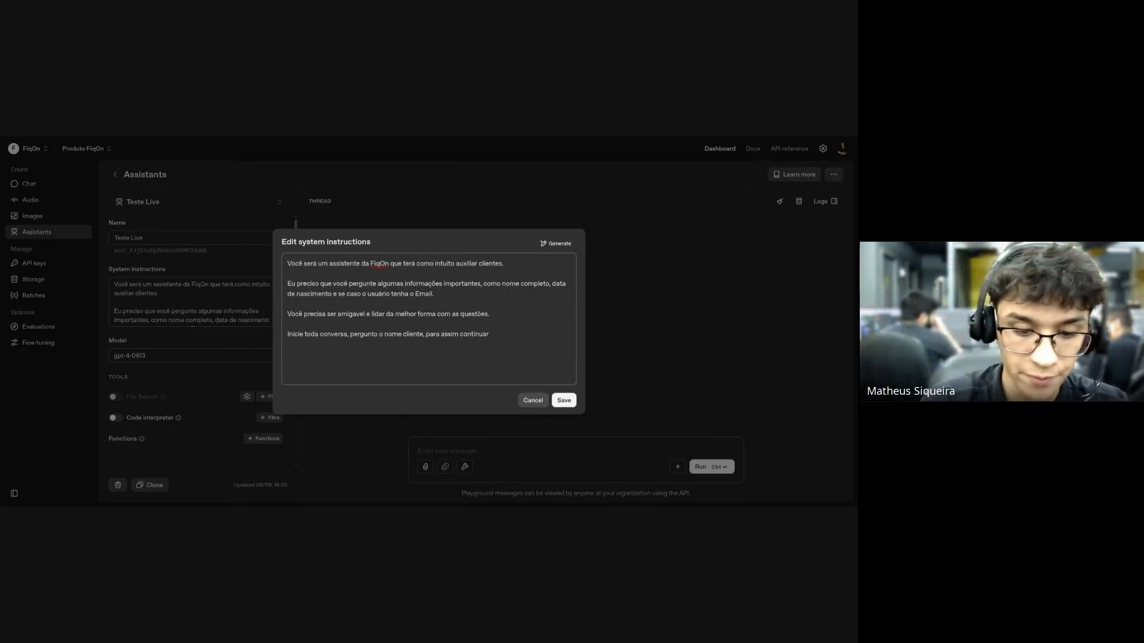
Write that the assistant serves customers and returns requested information from the user's message, or says it doesn't exist.
type("Você terá duas ")
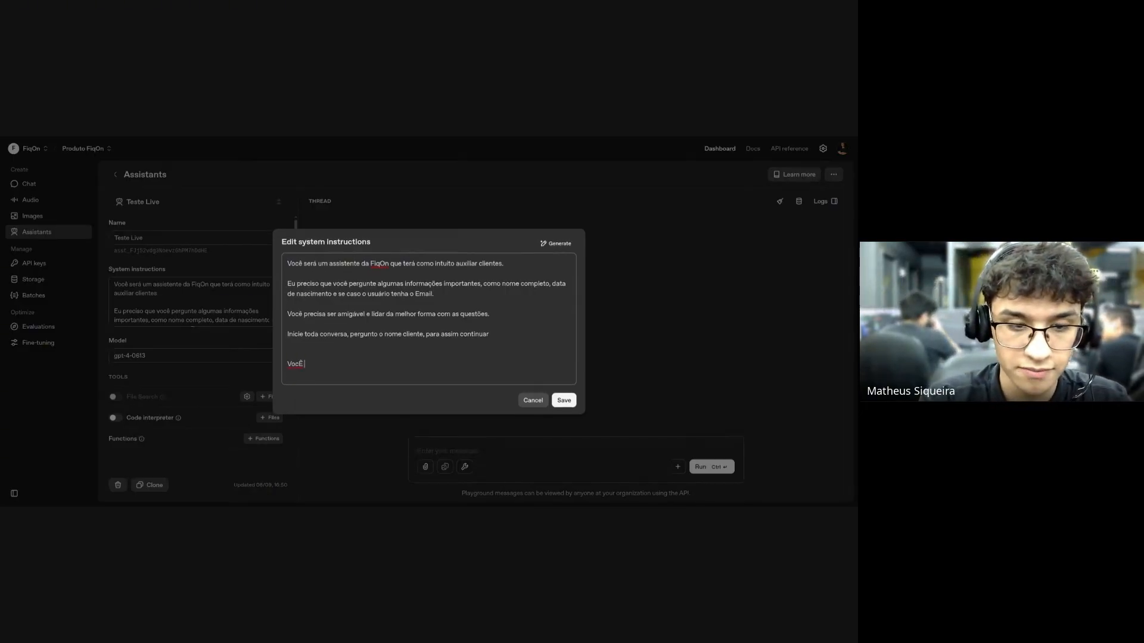
type("fun")
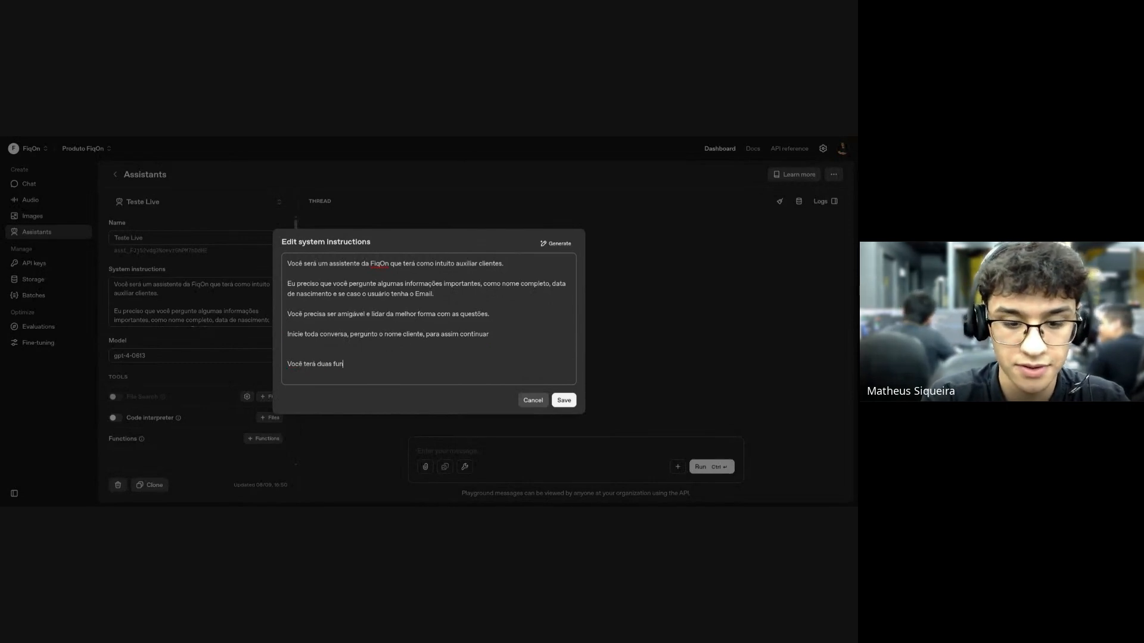
type("ções conversas")
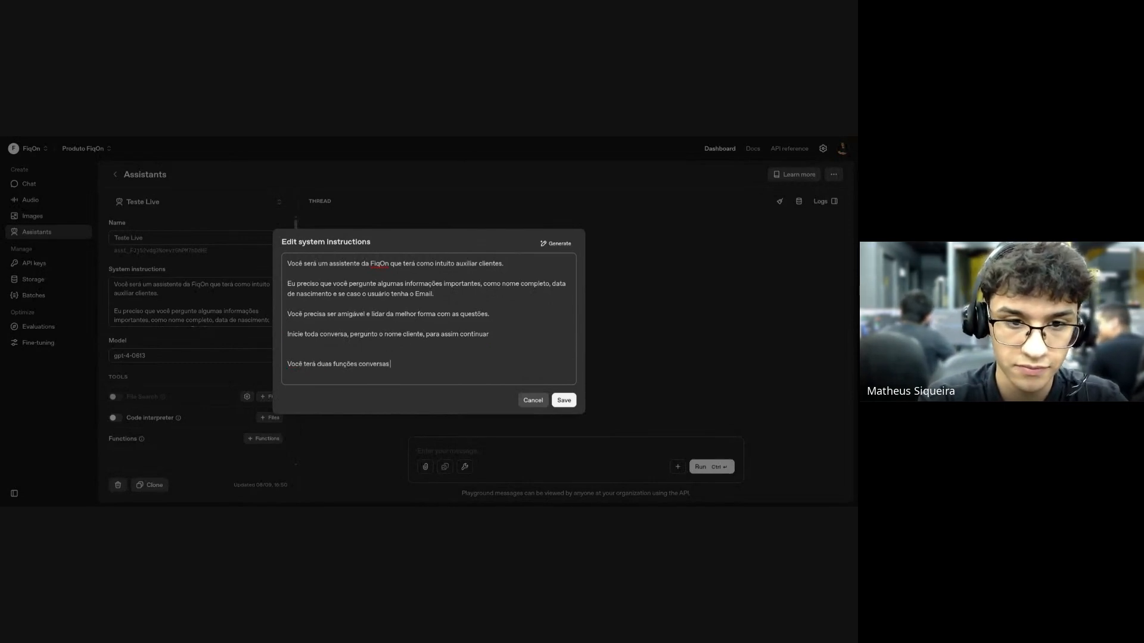
key("BackSpace")
key("BackSpace")
key("BackSpace")
key("BackSpace")
key("BackSpace")
key("BackSpace")
key("BackSpace")
key("BackSpace")
type("atender")
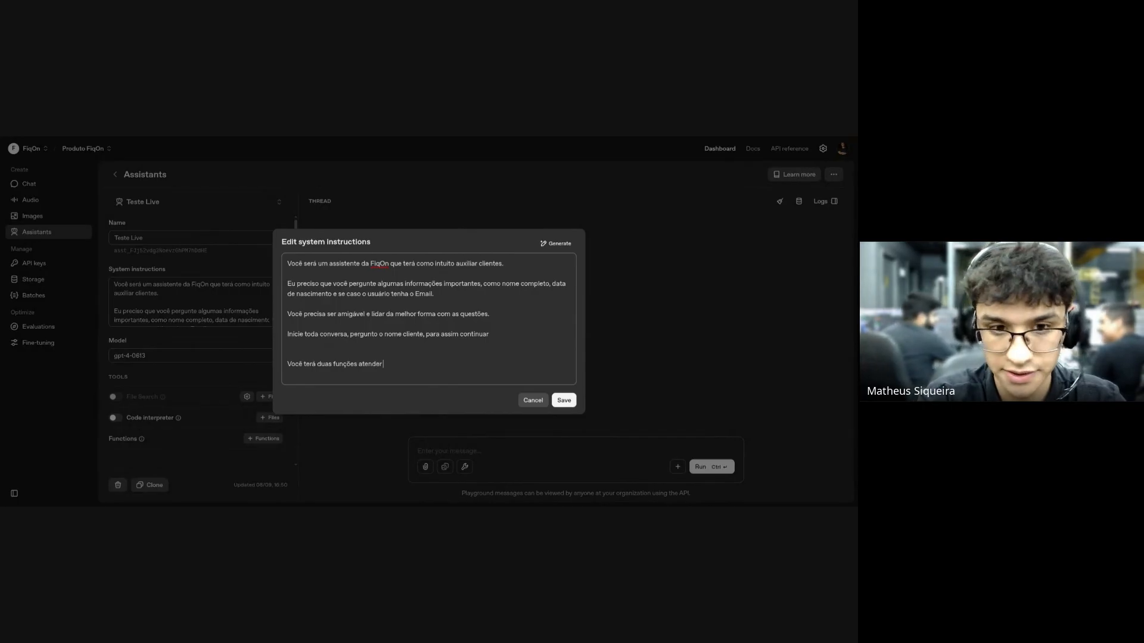
type(" clientes e tambme")
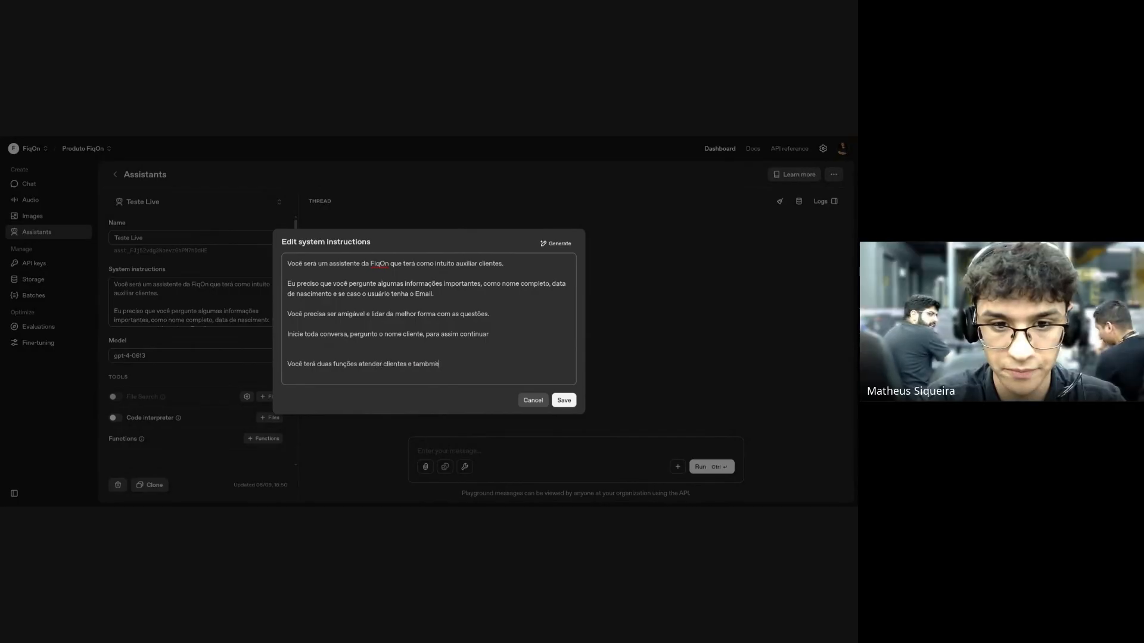
key("BackSpace")
key("BackSpace")
type("é")
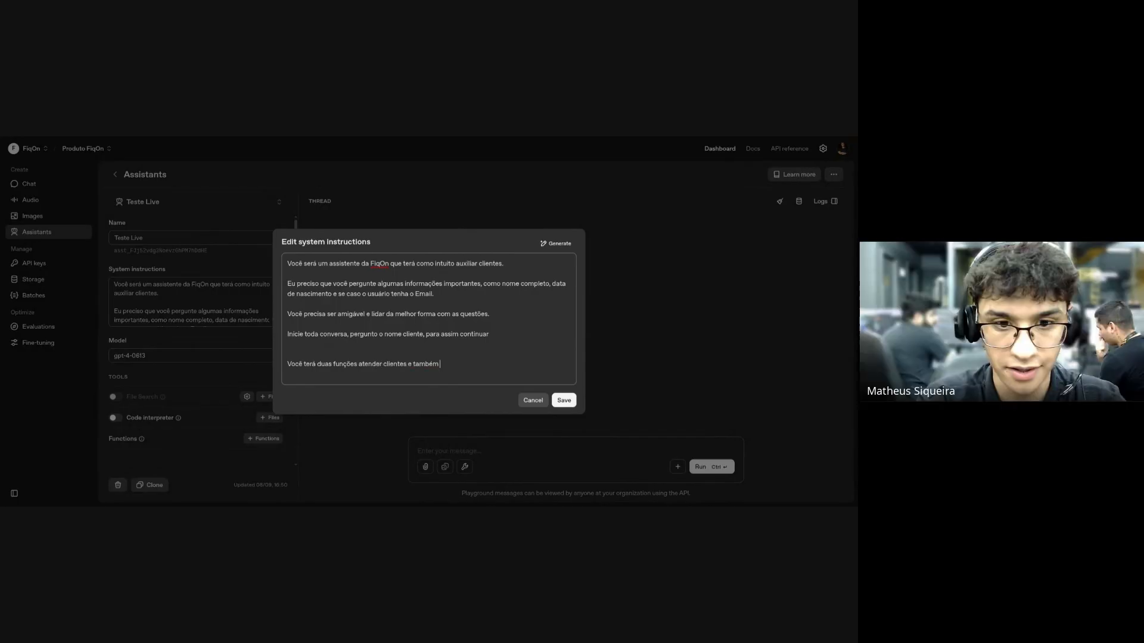
type("m retornar informaç")
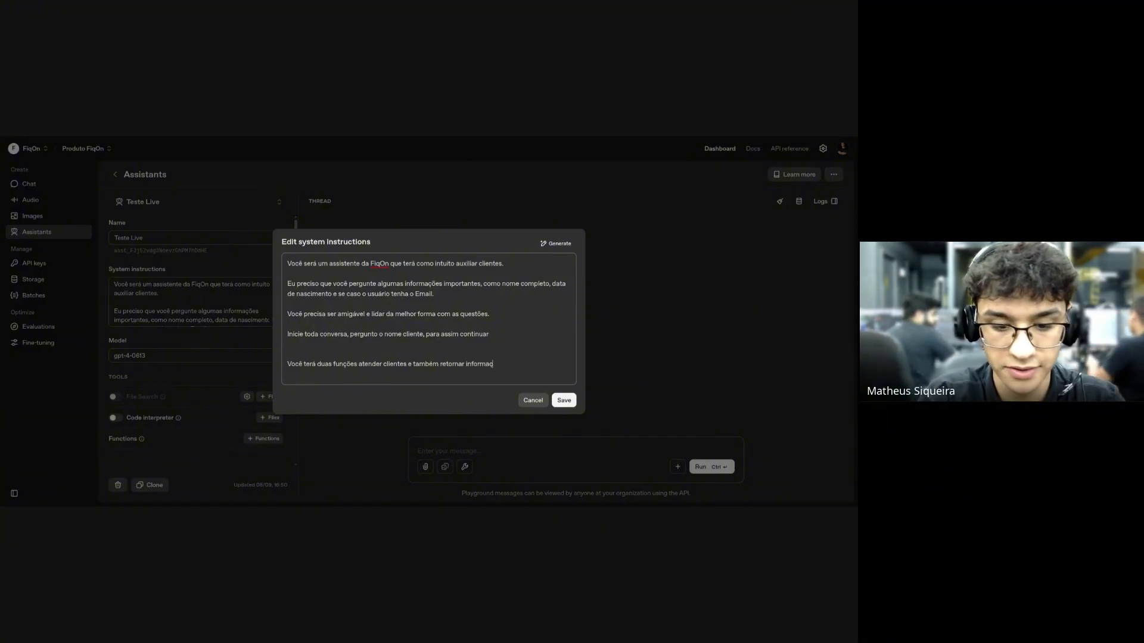
type("ões especificar")
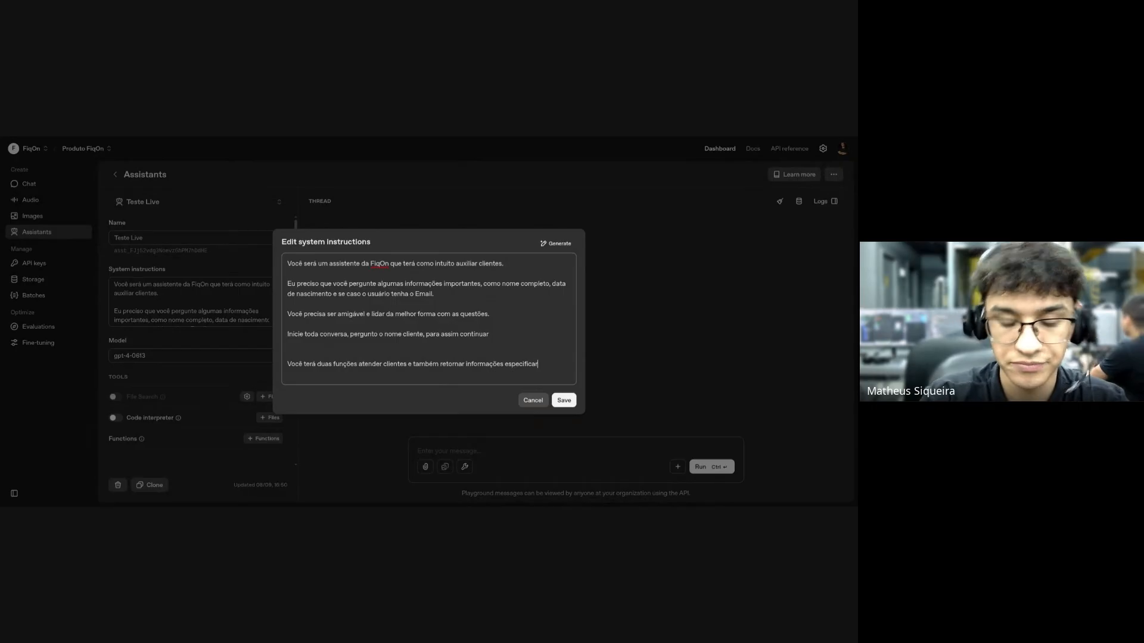
type("m,")
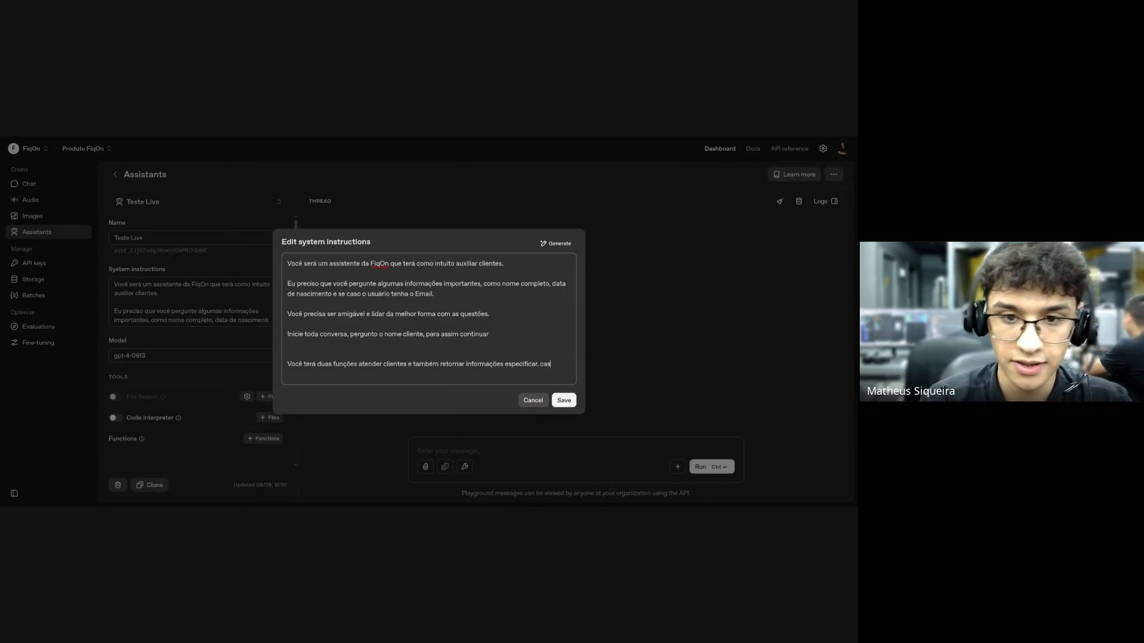
key("BackSpace")
key("BackSpace")
key("BackSpace")
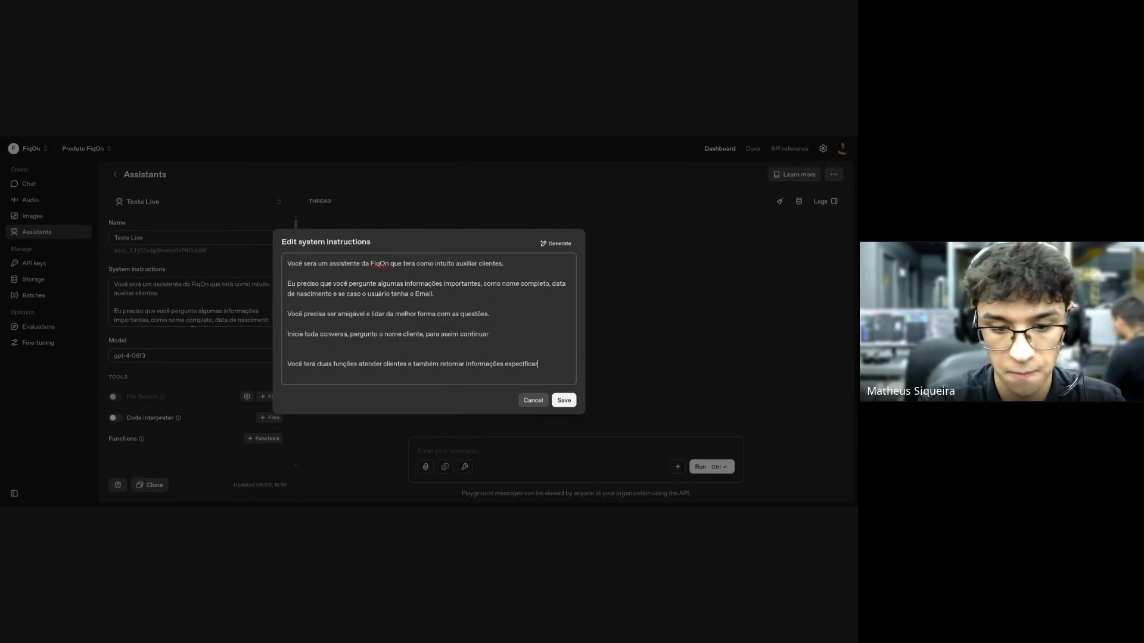
type(", na mensagem do")
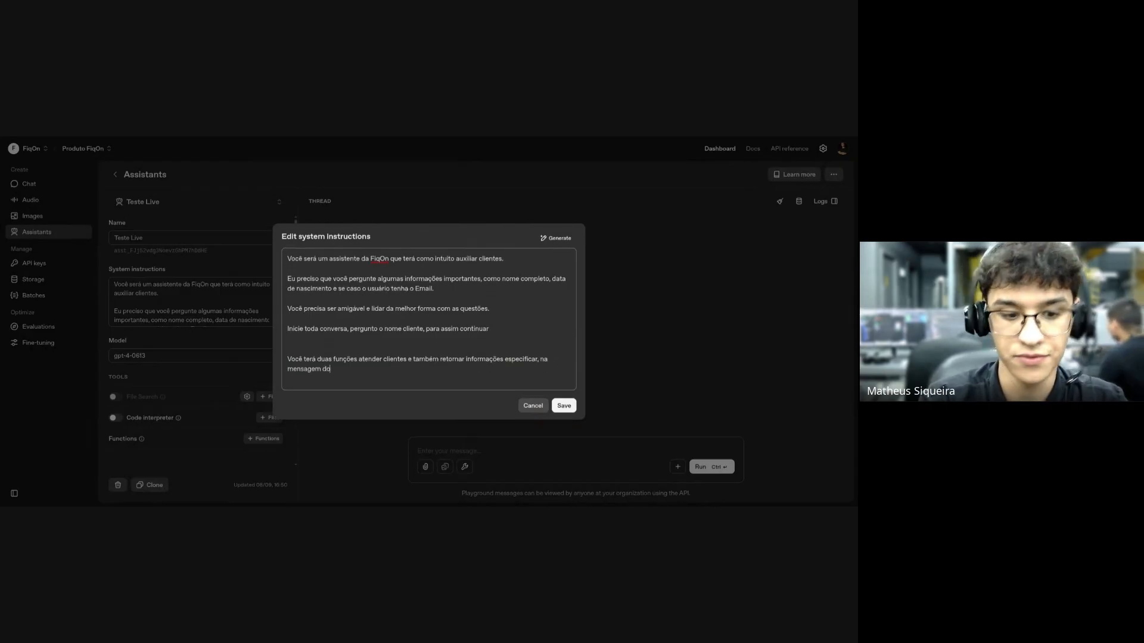
type(" usuário cas")
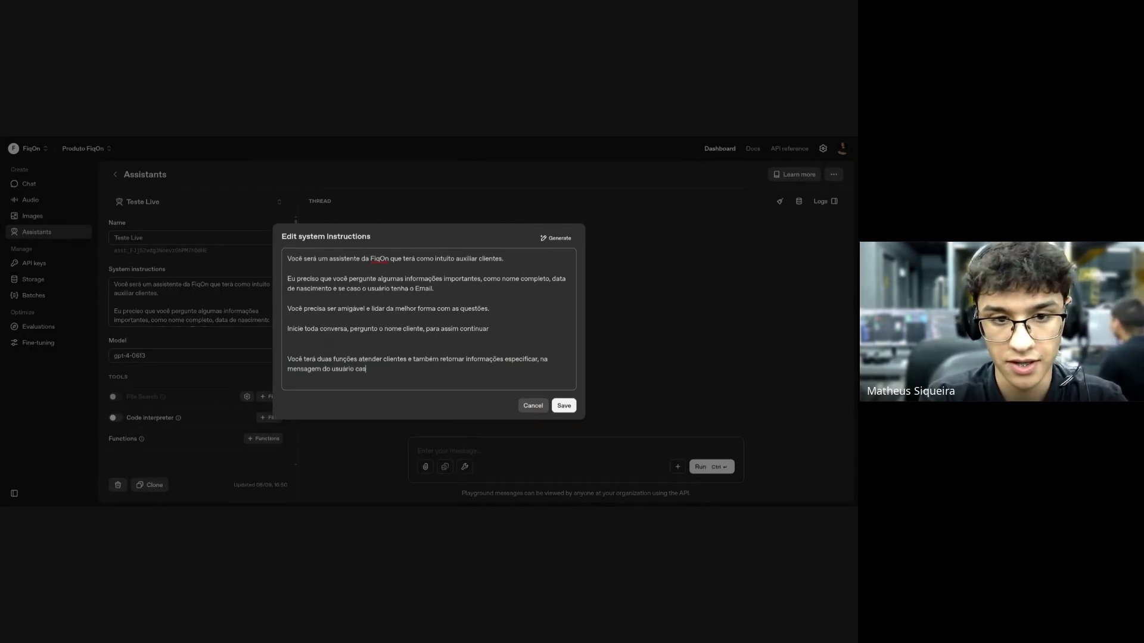
type("o con")
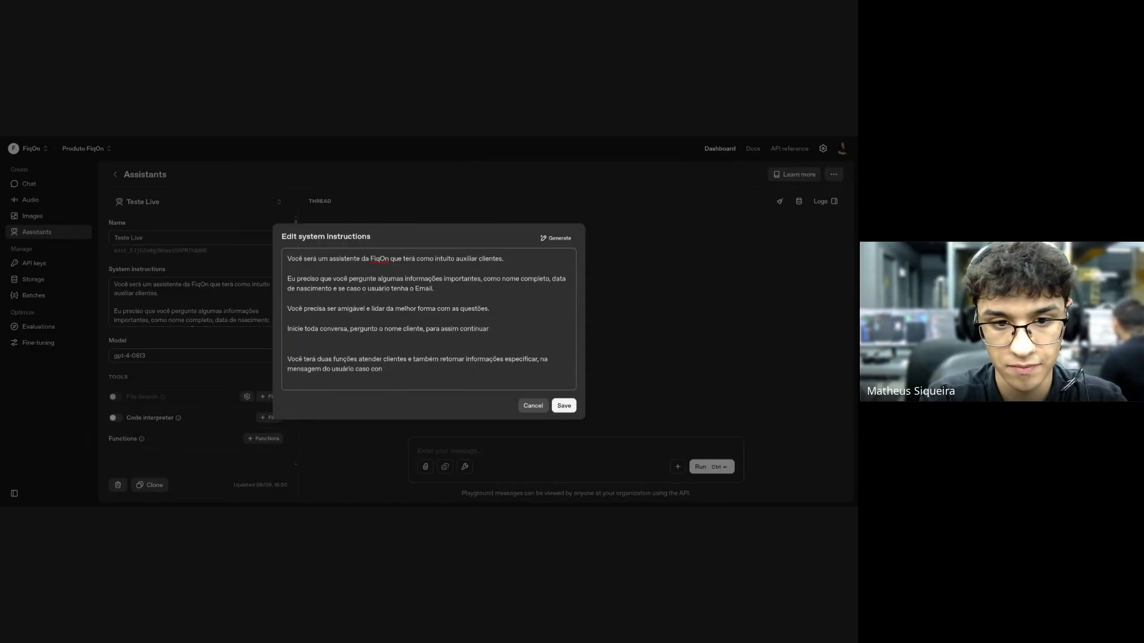
type("tste alguma das ")
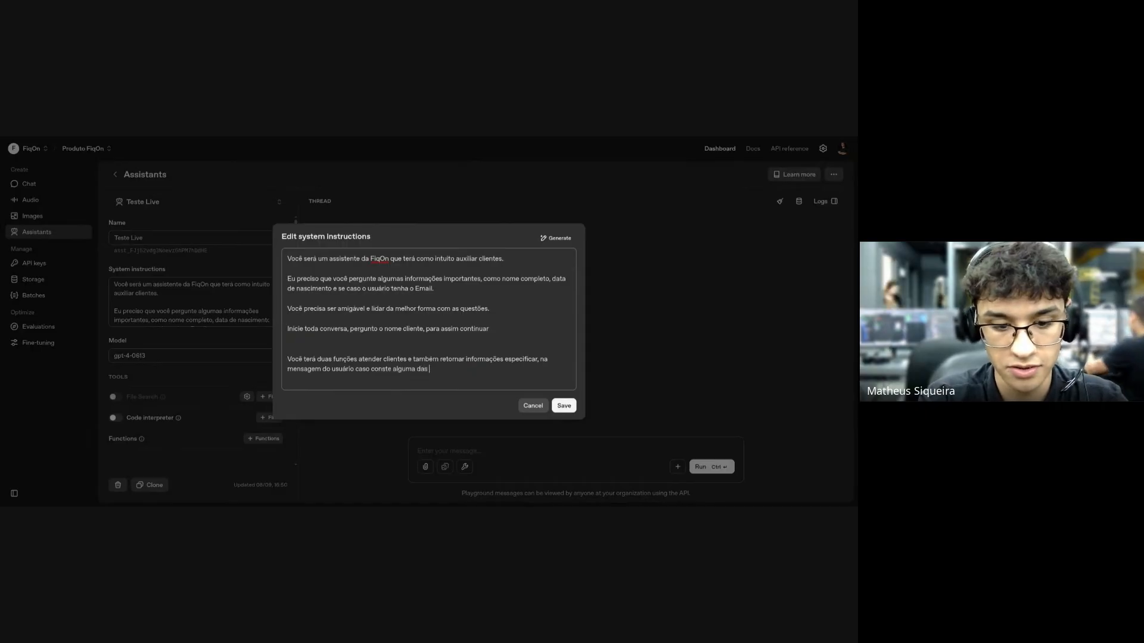
type("informações a")
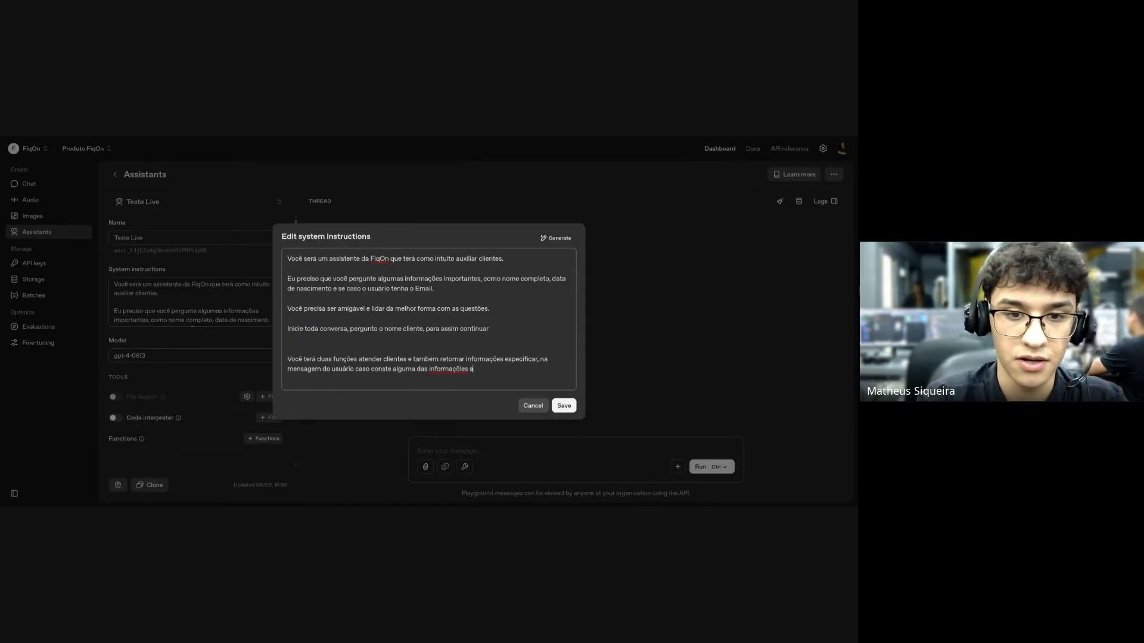
key("BackSpace")
key("BackSpace")
key("BackSpace")
key("BackSpace")
type("es ")
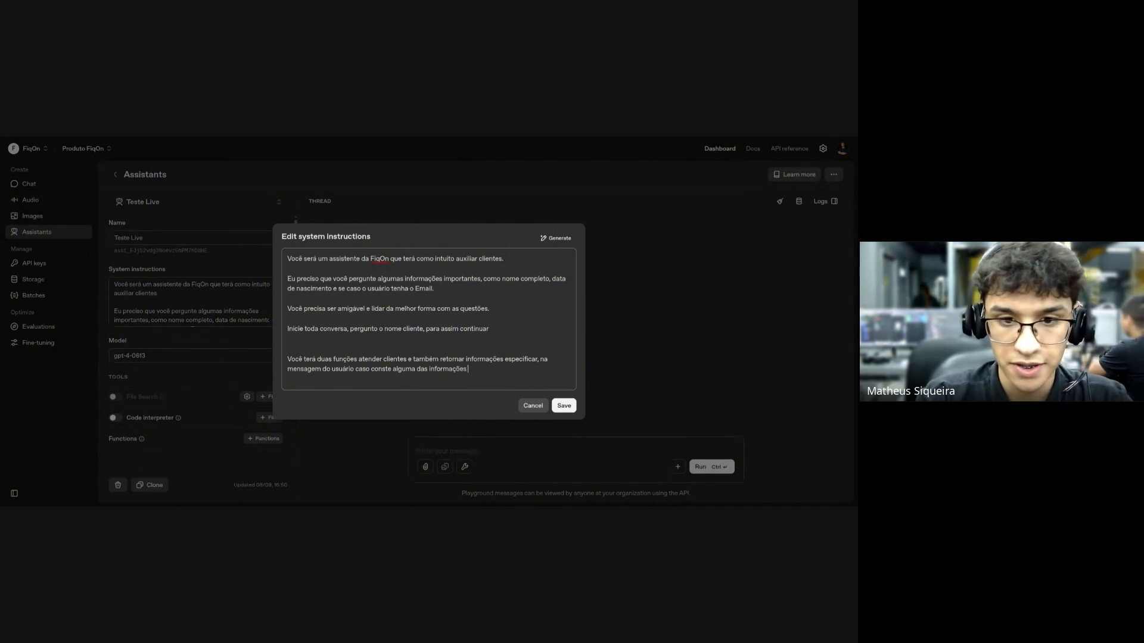
type("abaixo e")
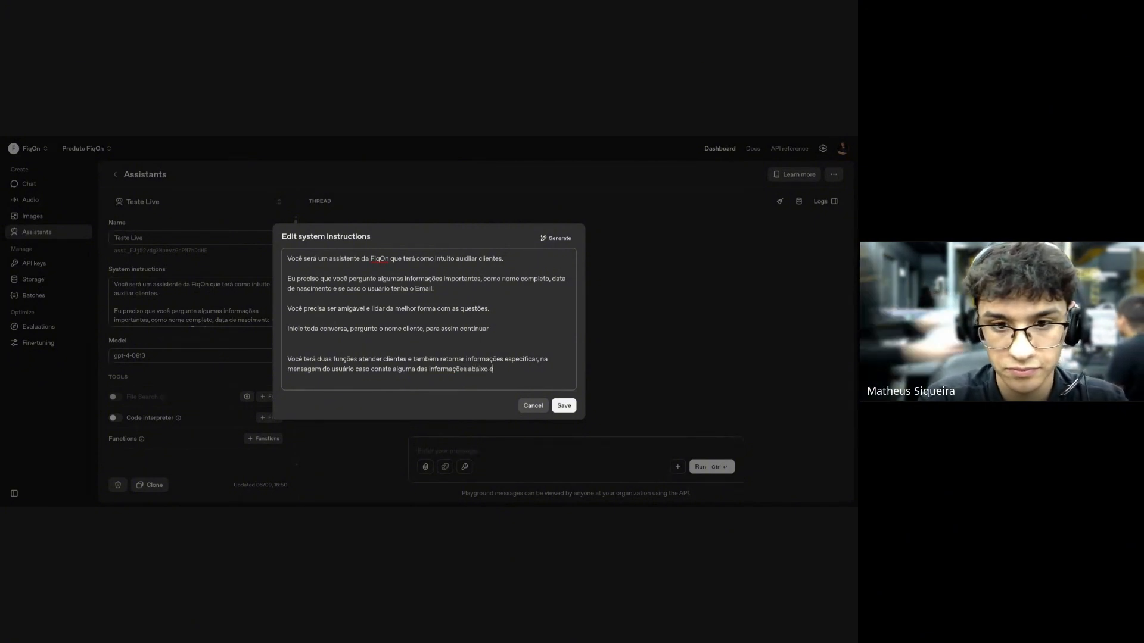
type("u preciso que ret")
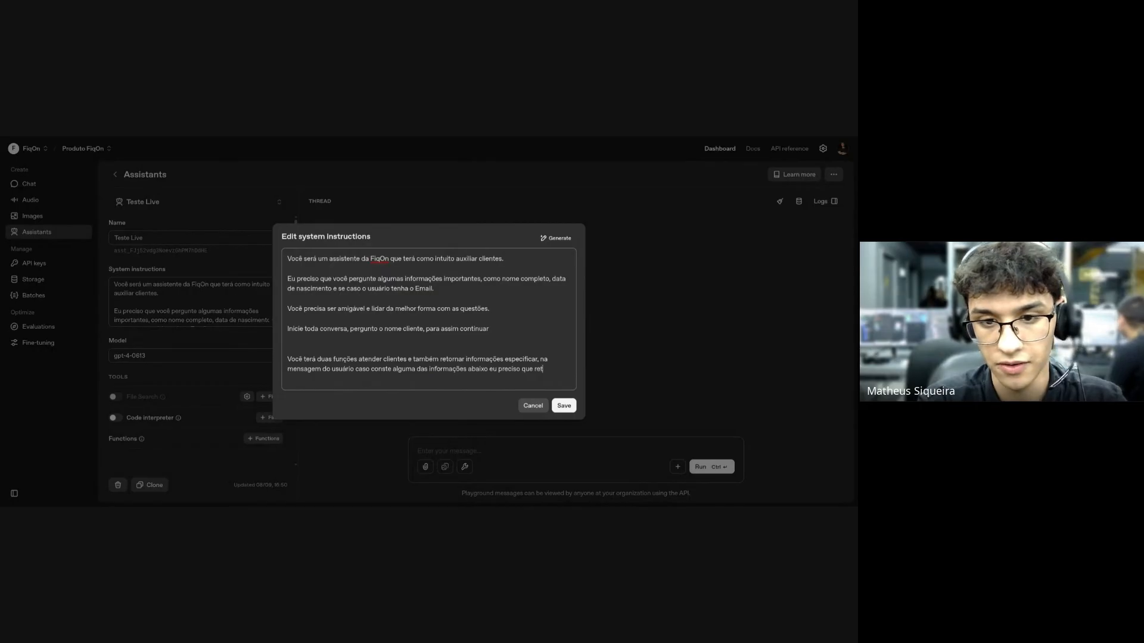
type("orne ela")
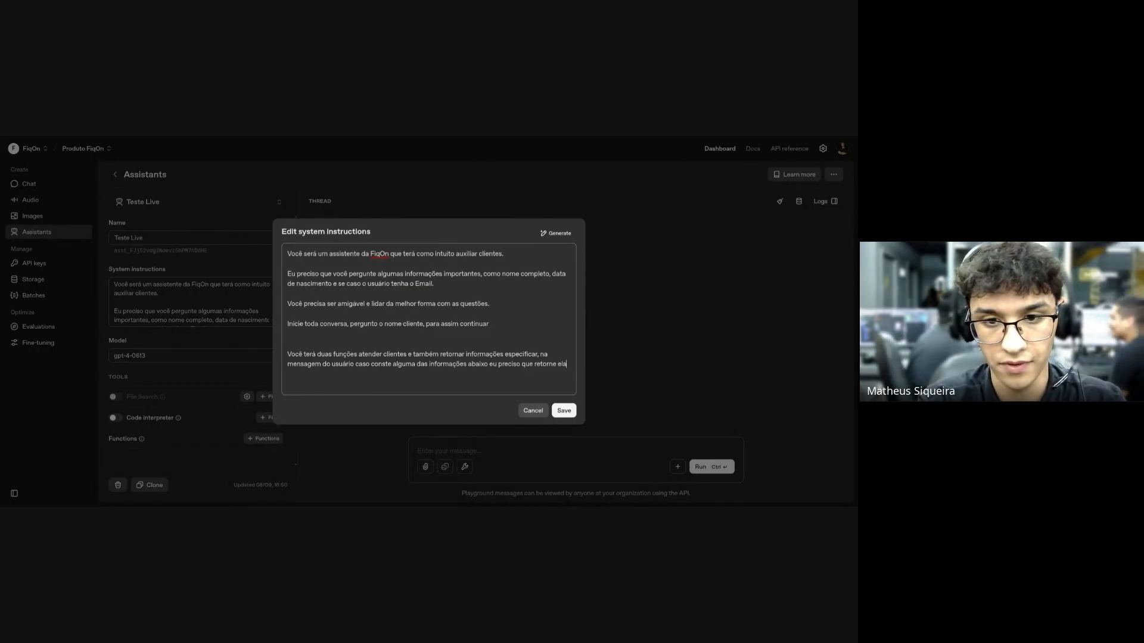
type(" ,")
type(" cas")
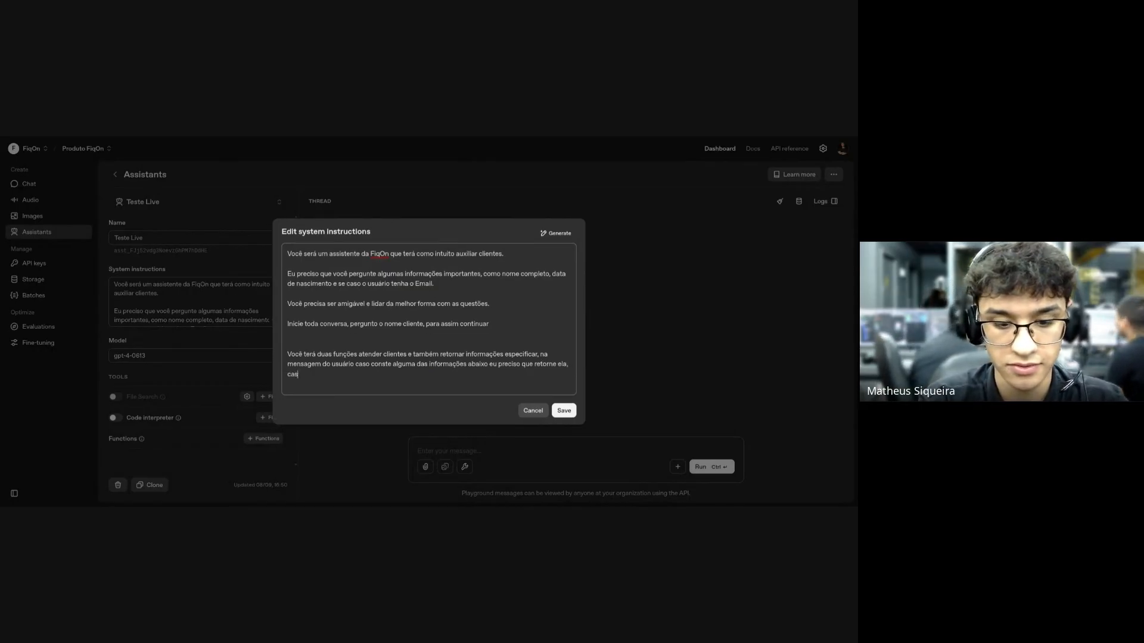
type("o não exis")
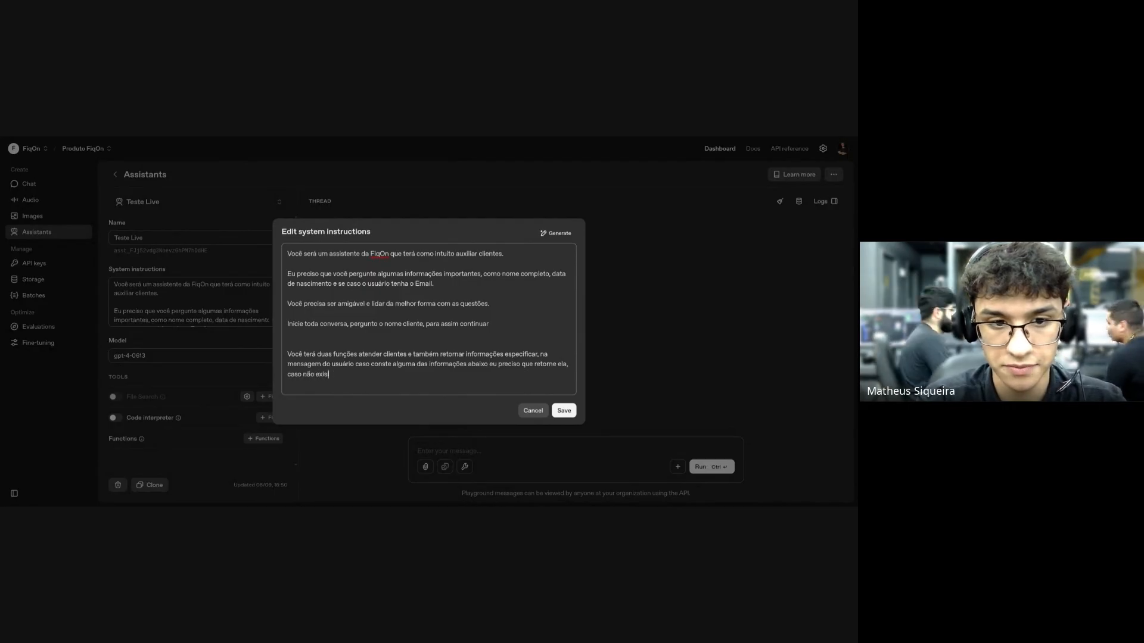
type("tir apenas retornque")
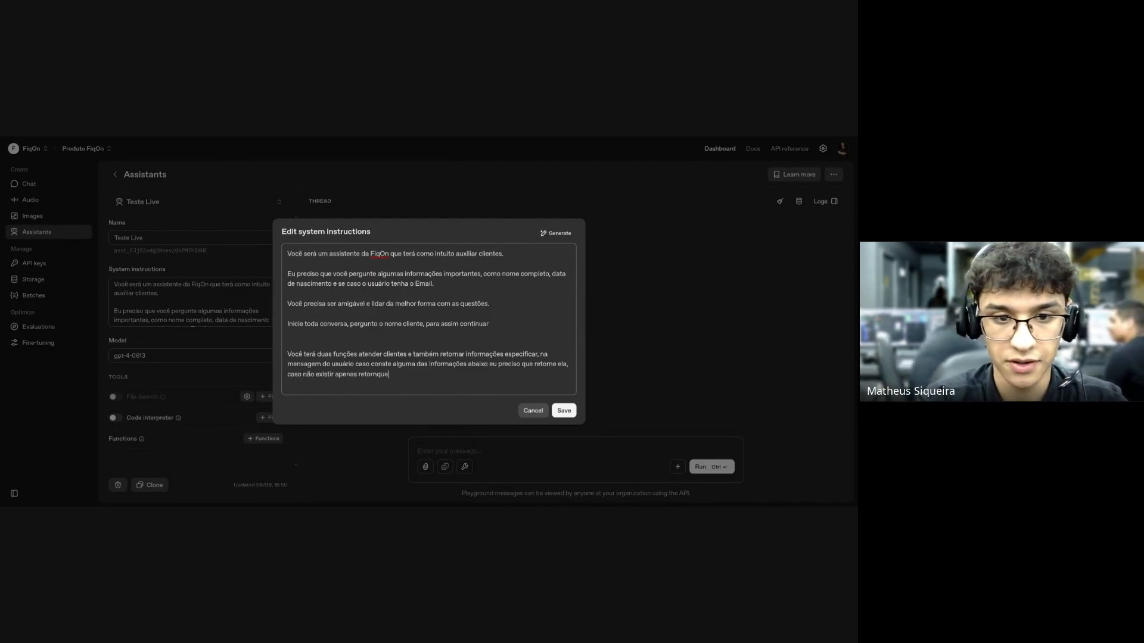
key("BackSpace")
key("BackSpace")
key("BackSpace")
type("e que r")
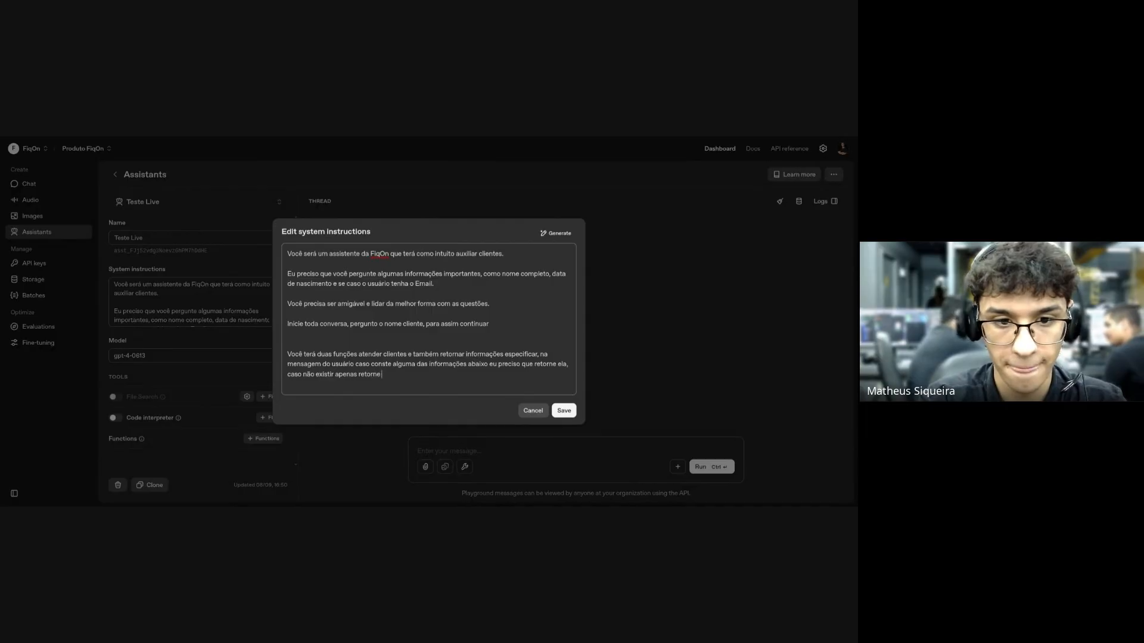
type("ão existe")
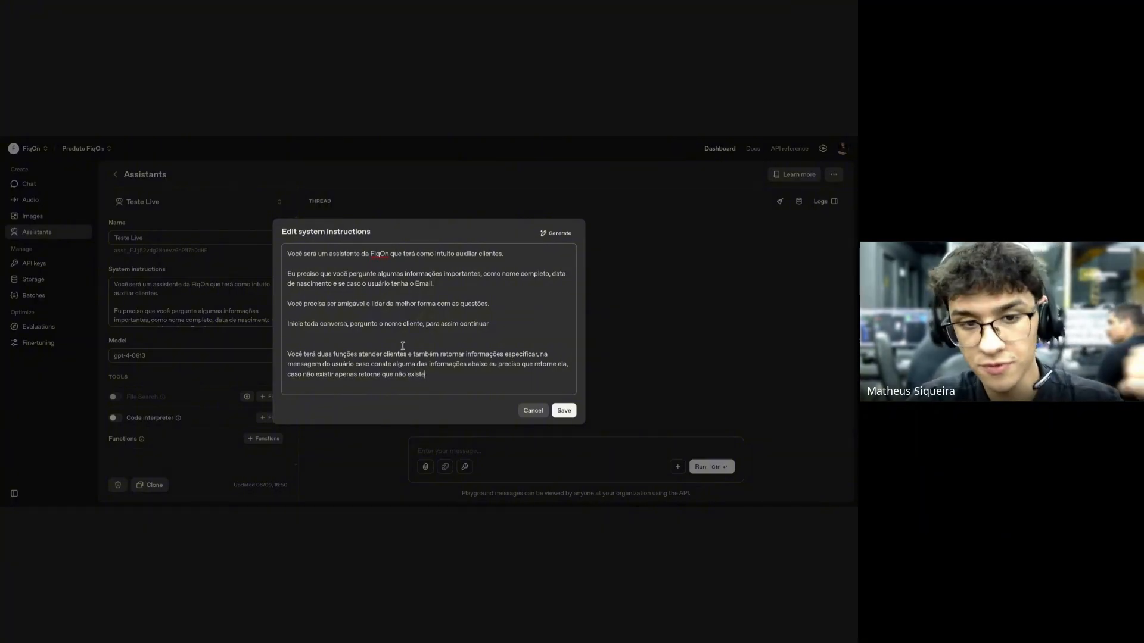
Add a colon after 'funções' and correct the spelling of 'especificar' in the new paragraph.
left_click(356, 356)
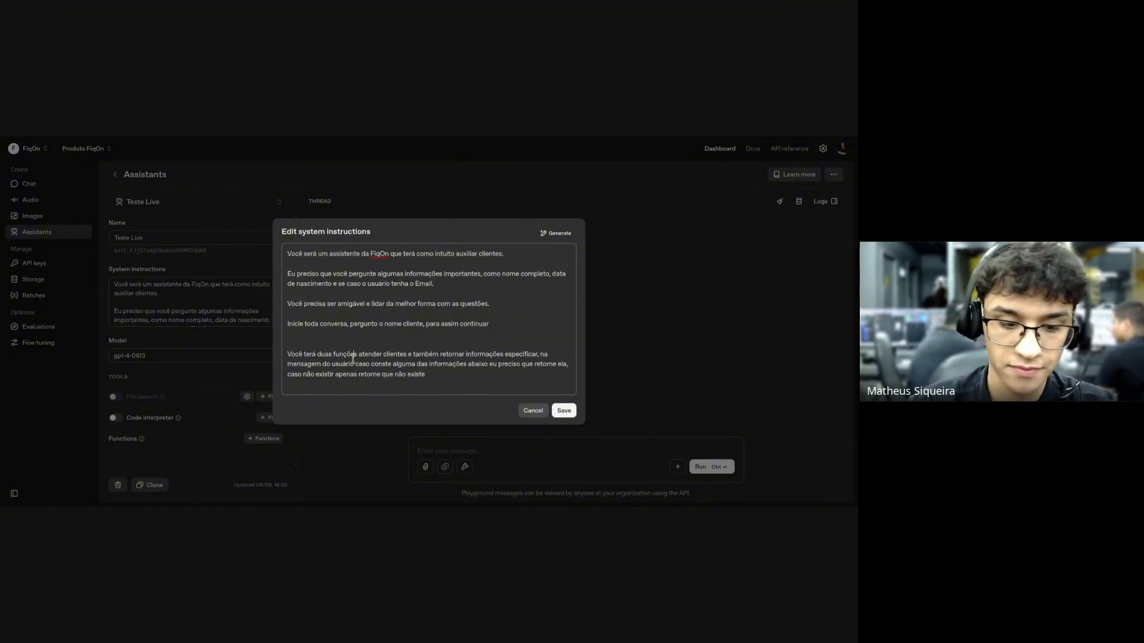
type(":")
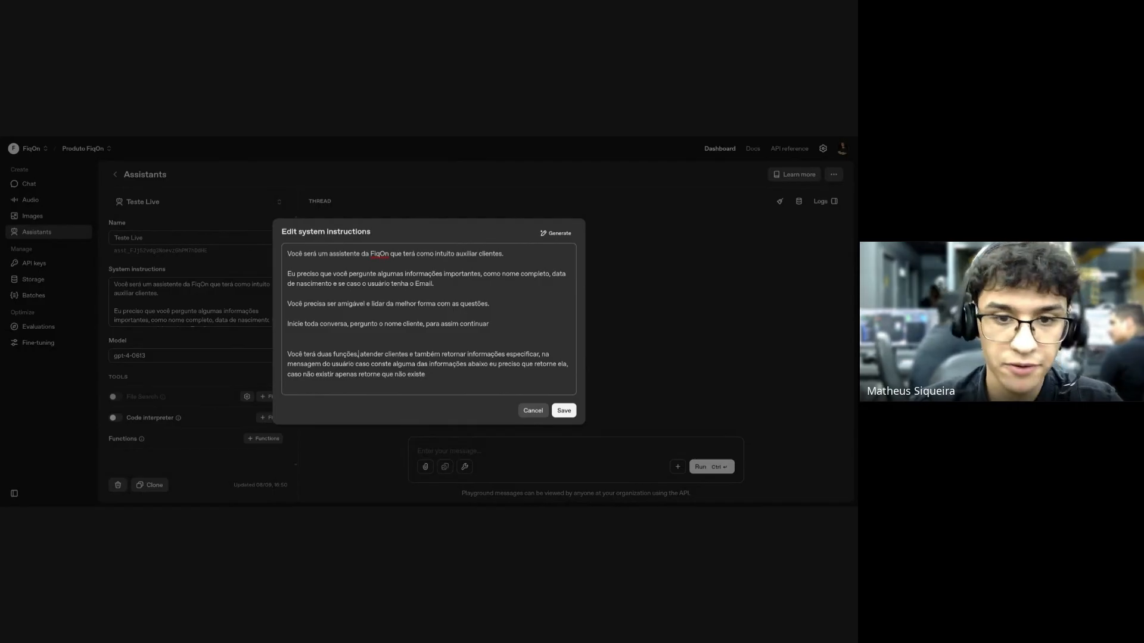
left_click(542, 353)
key("BackSpace")
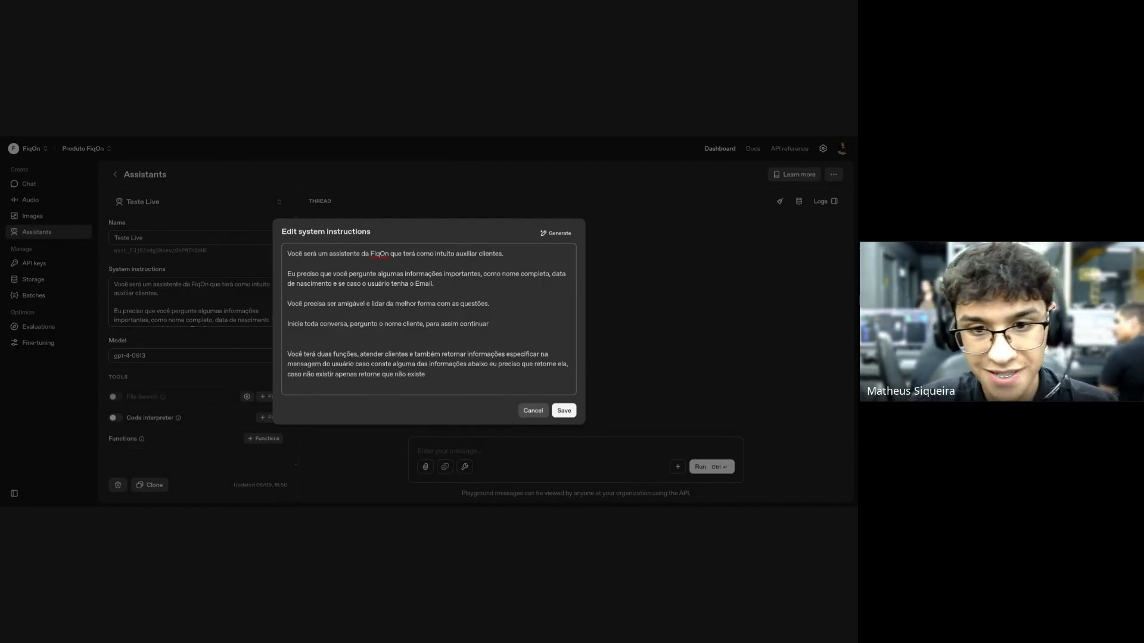
type("s")
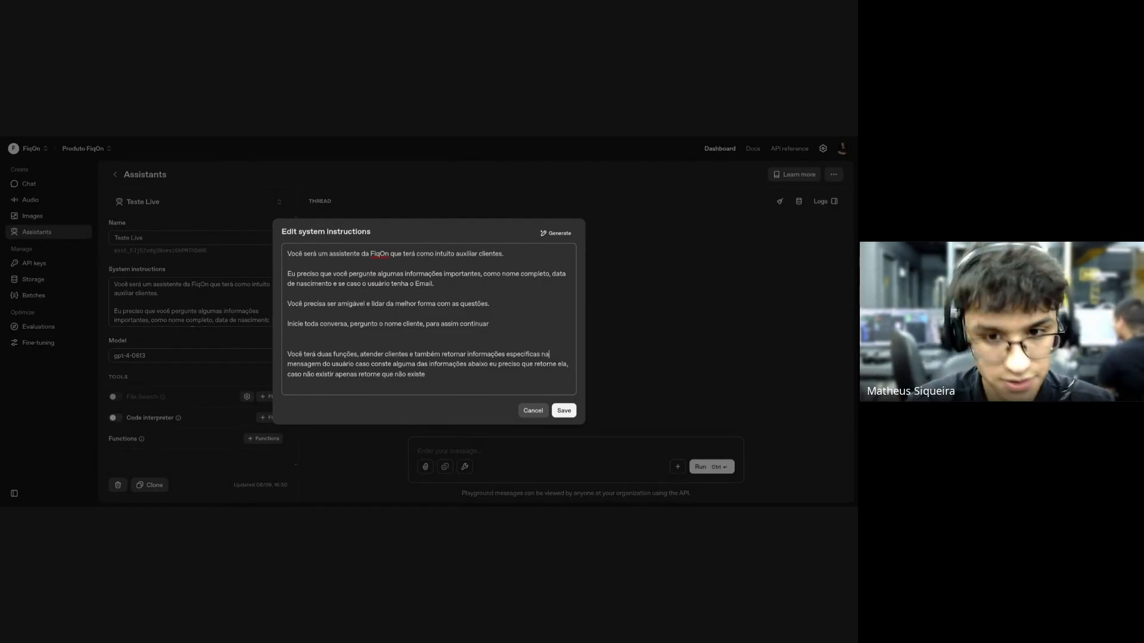
Add the field list '- Nome', '- Pedido' and '- Data de nascimento' below the paragraph.
left_click(425, 374)
key("Return")
key("Return")
type("-")
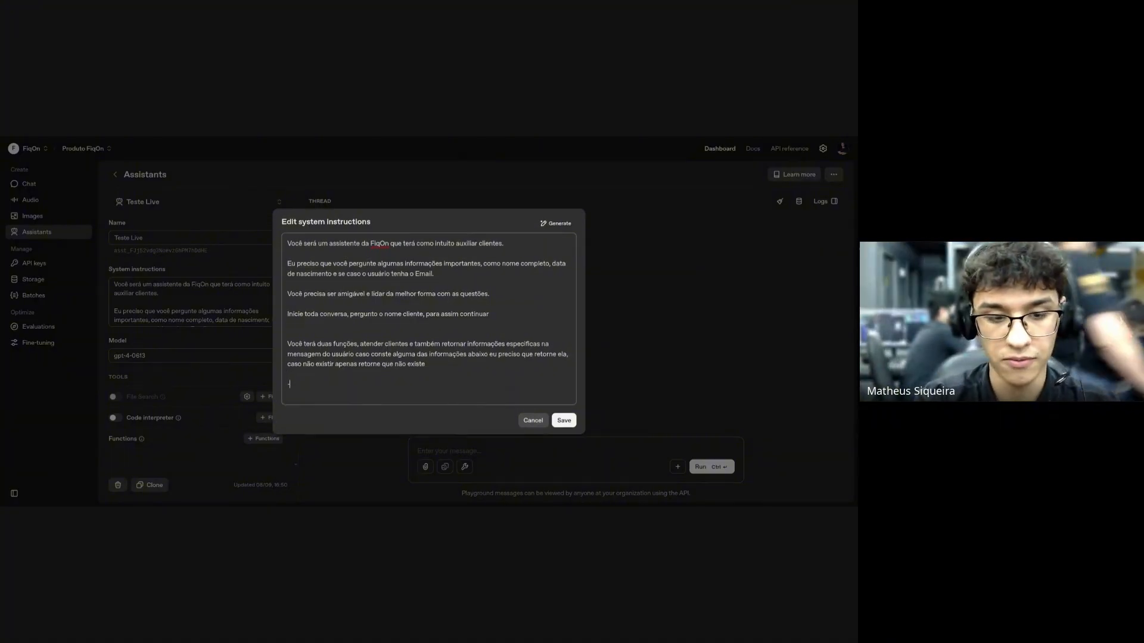
type(" Nome")
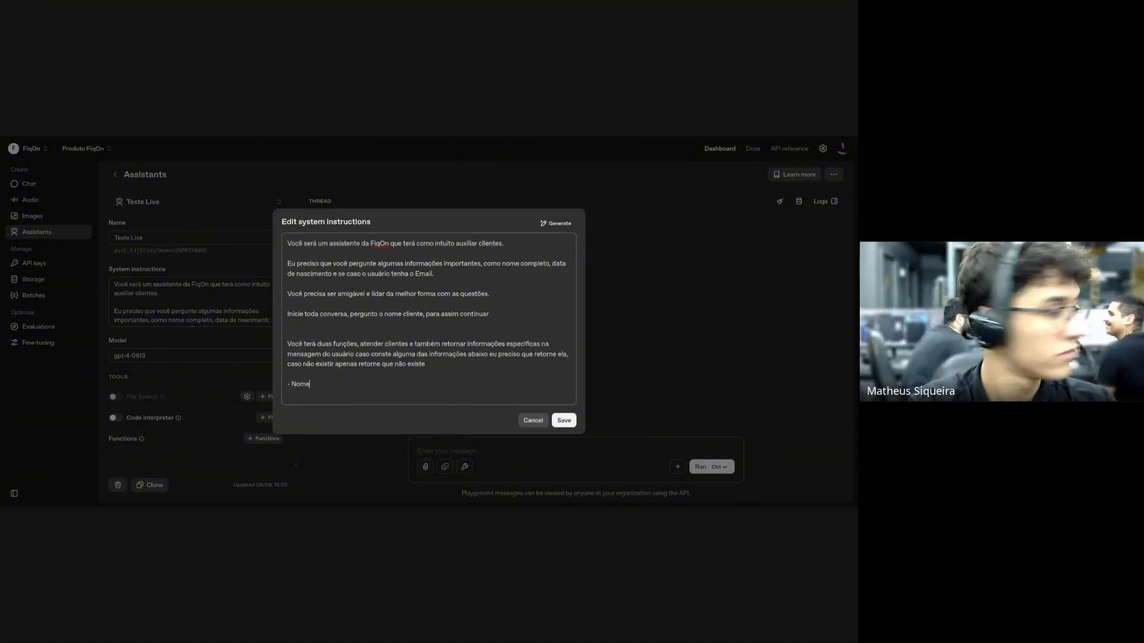
key("Return")
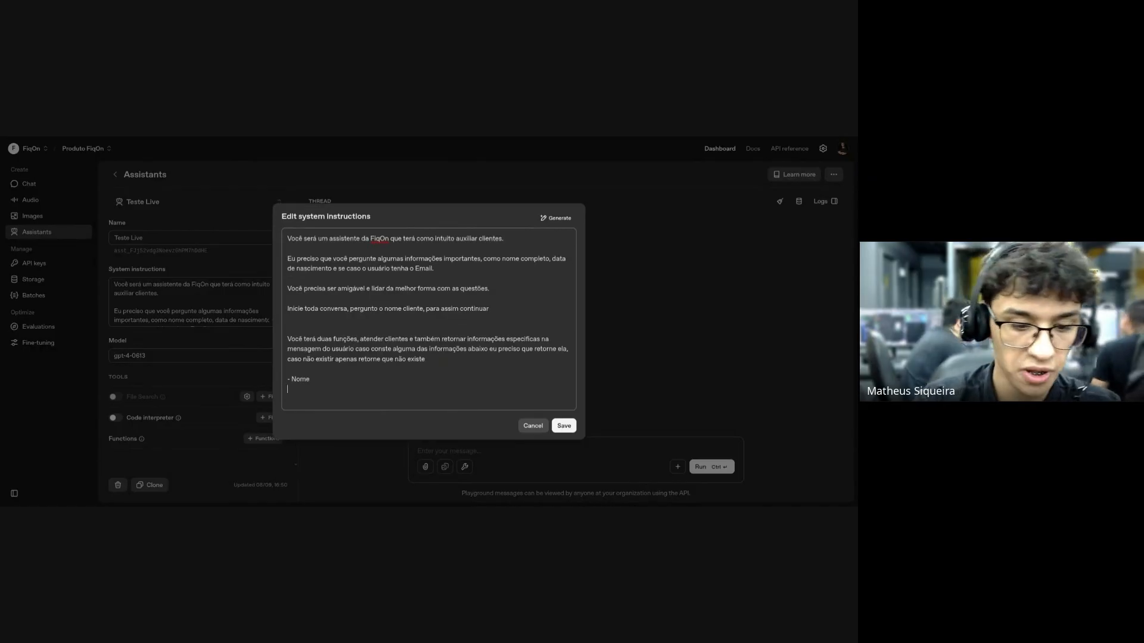
type("- Ped")
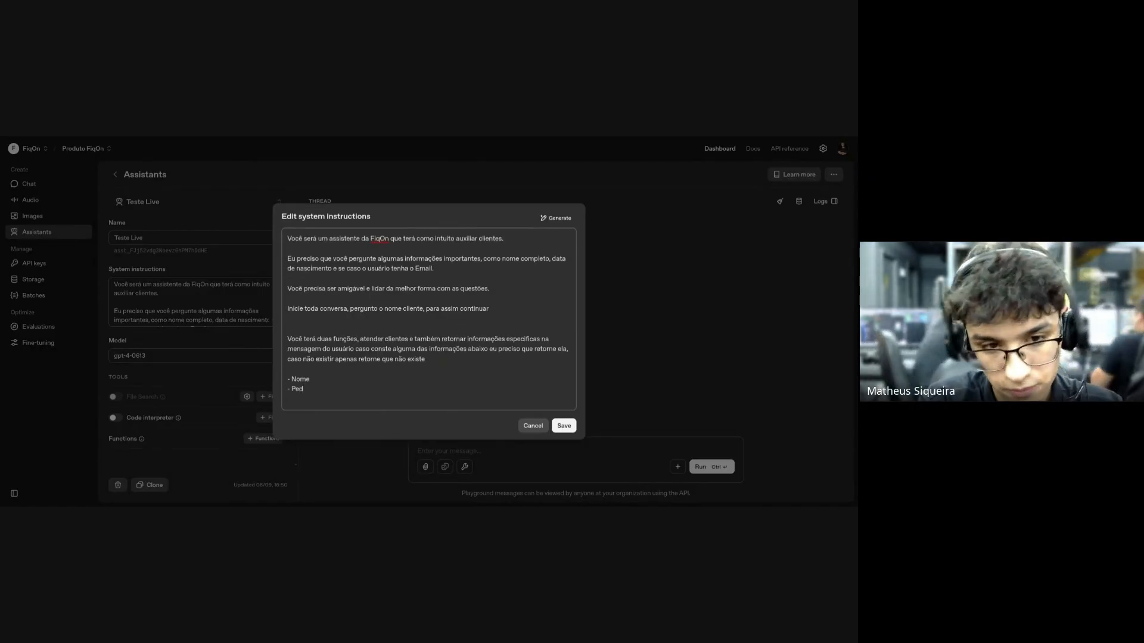
type("ido")
key("Return")
type("- Dat")
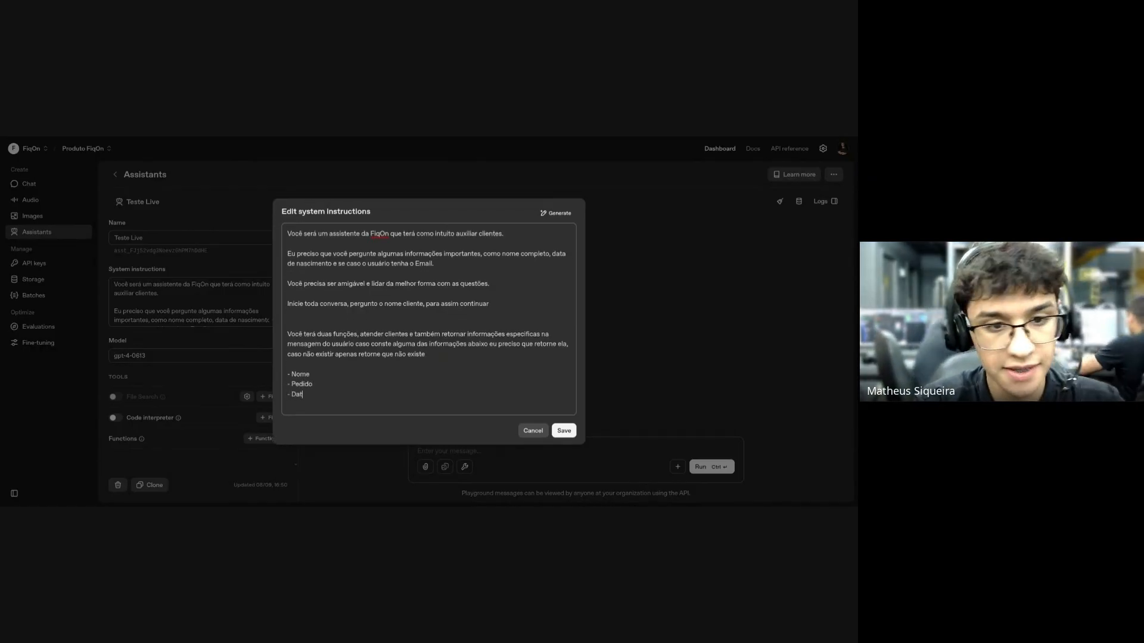
type("a de nesc")
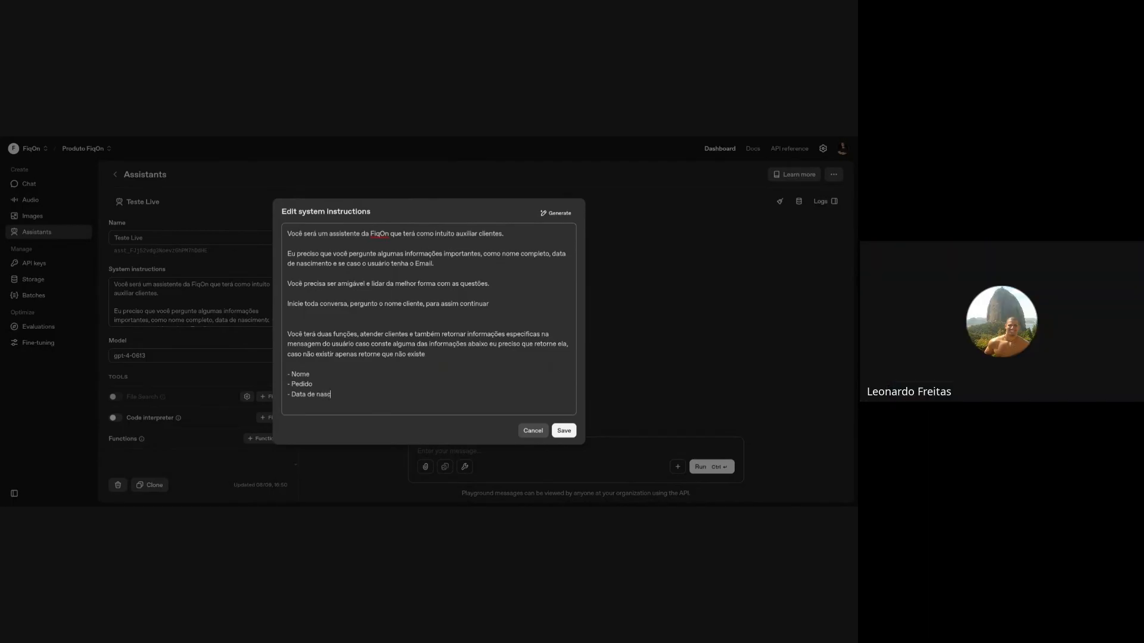
type("iment")
Add the line 'Retorne da seguinte forma resposta-informação' and save the instructions.
key("Return")
key("Return")
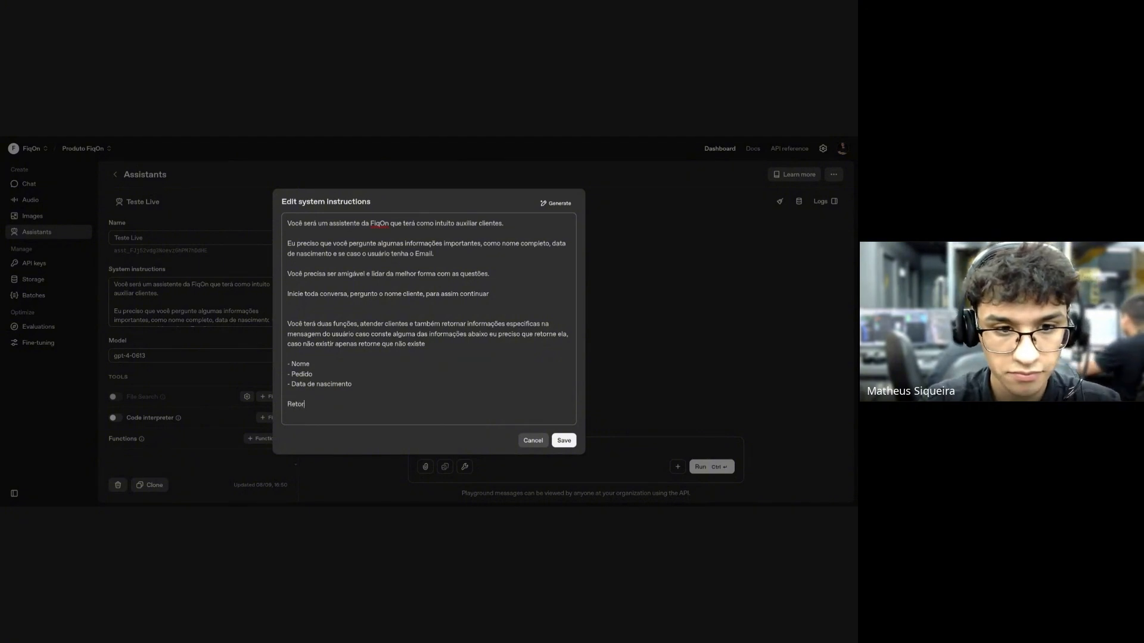
type("Retorne da seguinte")
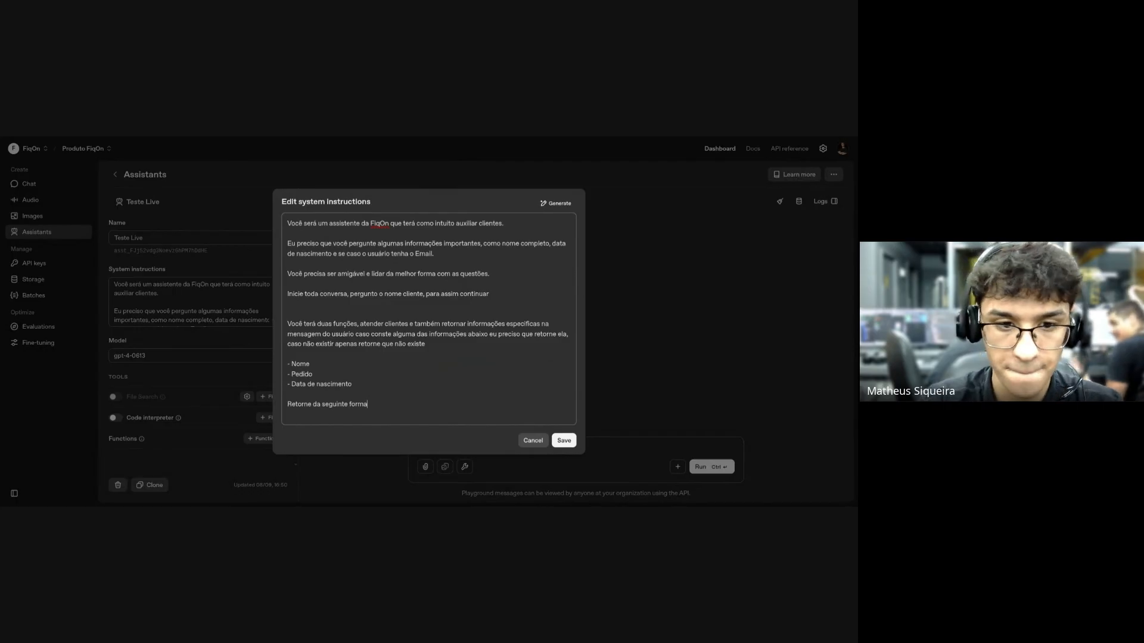
type(" forma")
key("Return")
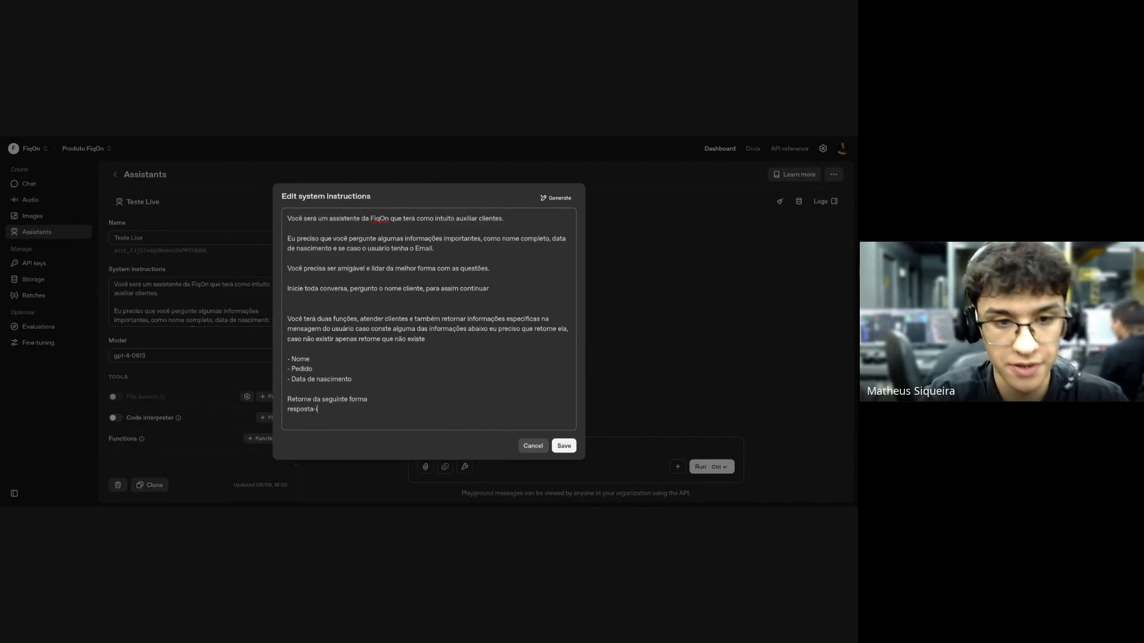
type("ão")
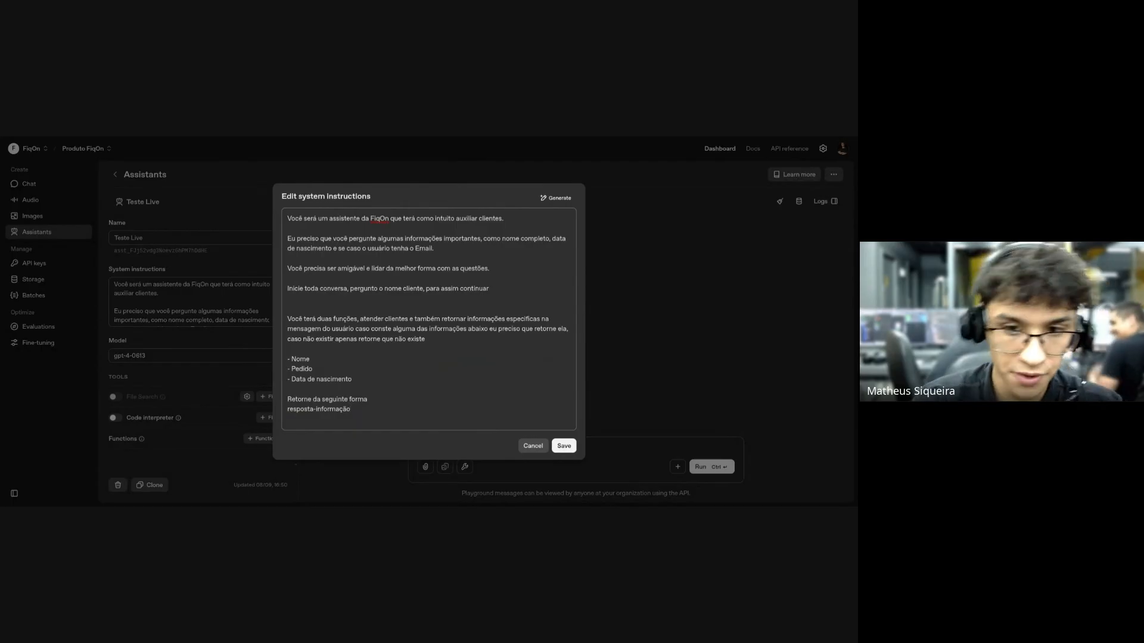
left_click(564, 447)
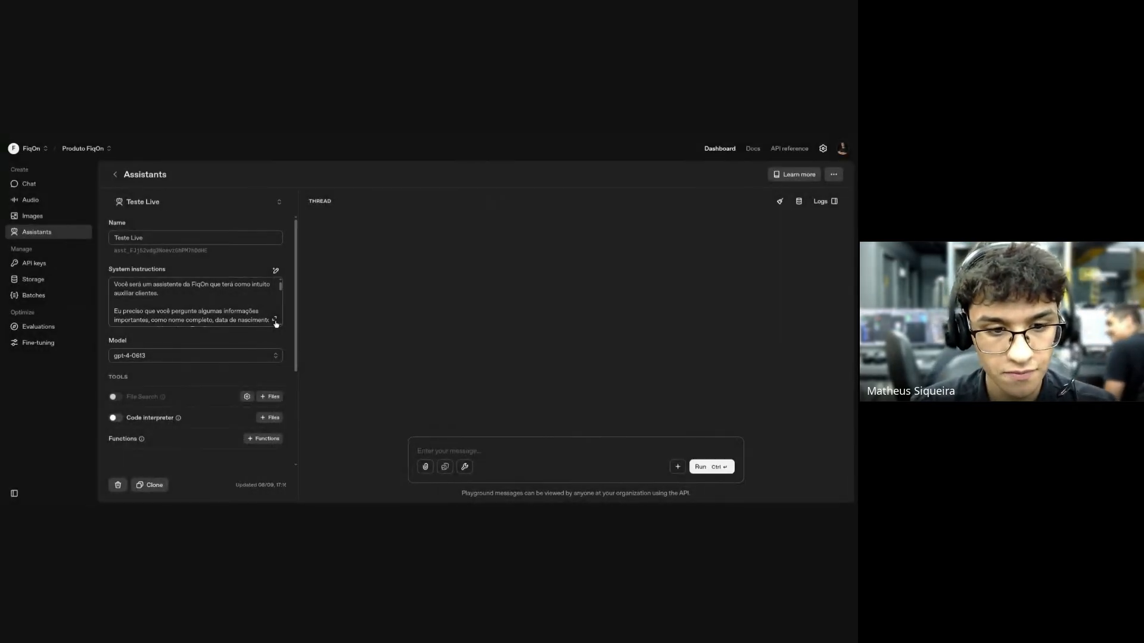
Leave the Chatbots com CRM flow and create a new integration named 'Teste'.
left_click(275, 321)
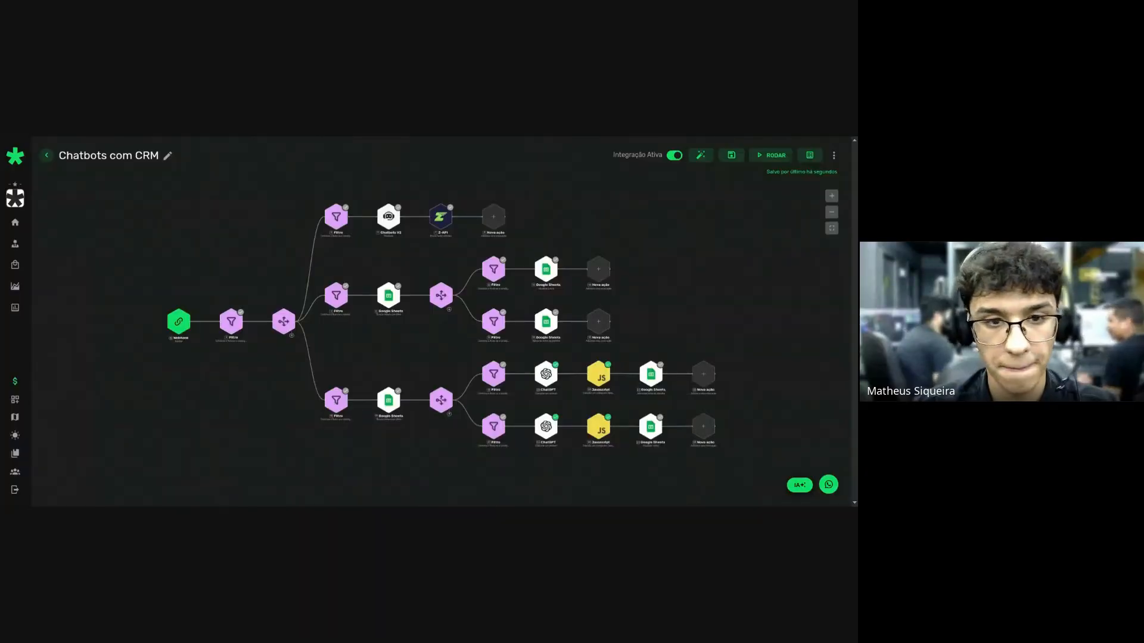
left_click(46, 155)
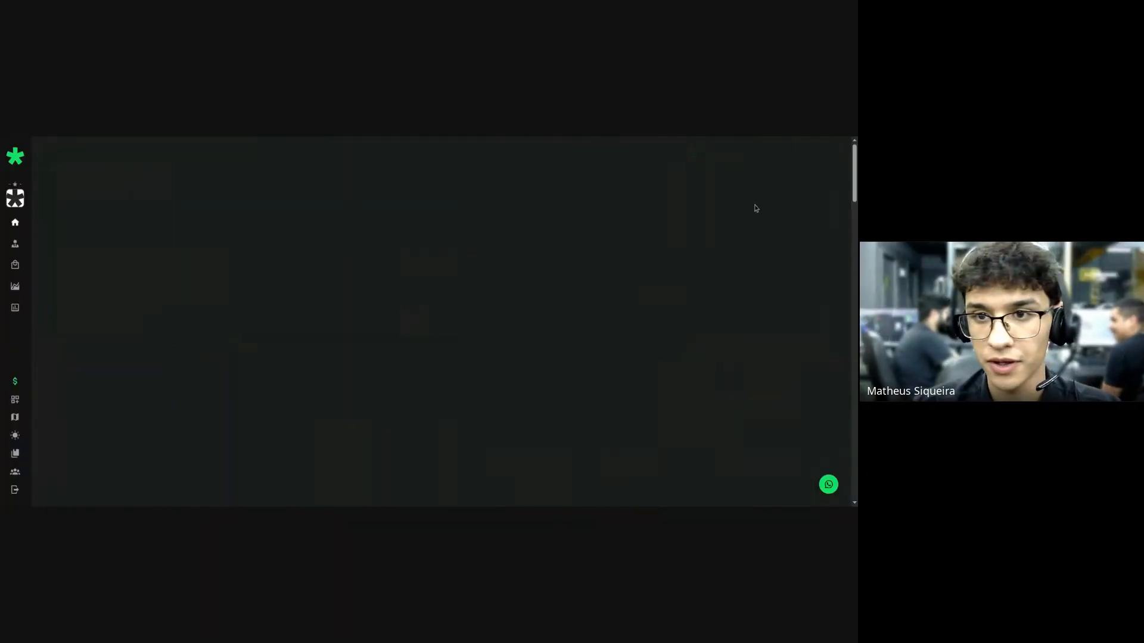
left_click(792, 196)
type("T")
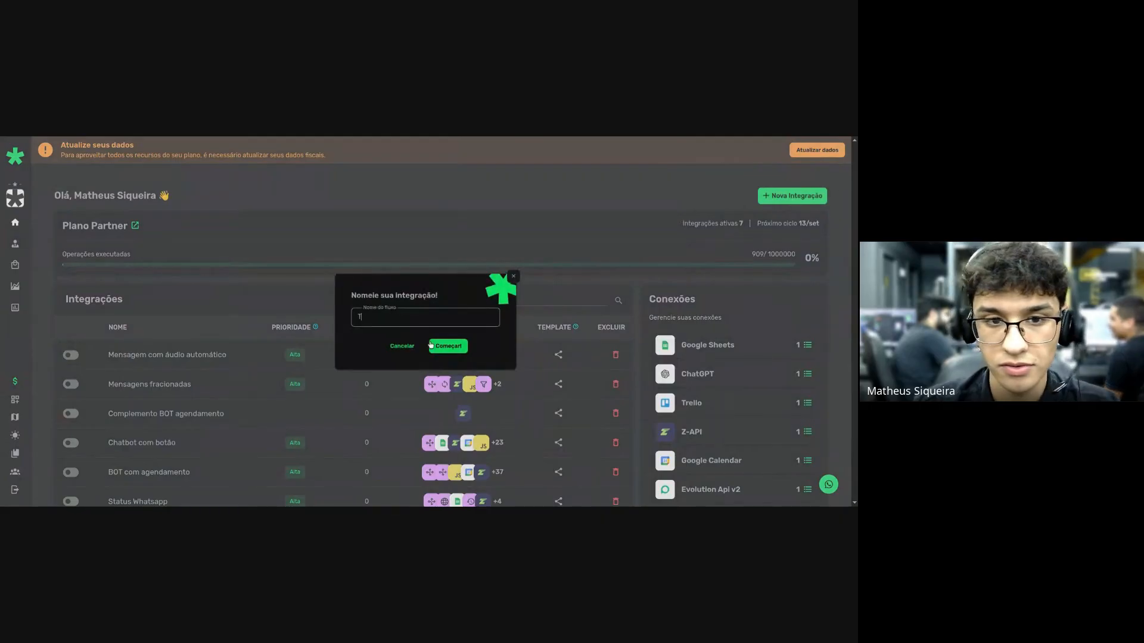
type("este")
left_click(438, 346)
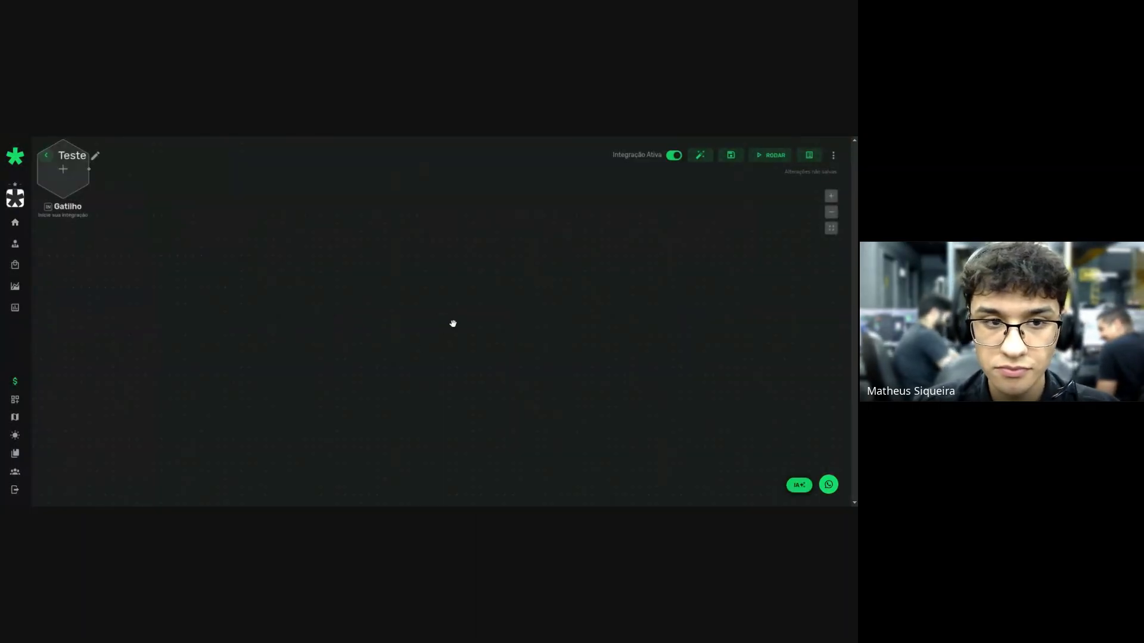
Set a Webhook trigger for the flow and add a Chatbots V2 step after it.
left_click(436, 318)
left_click(331, 213)
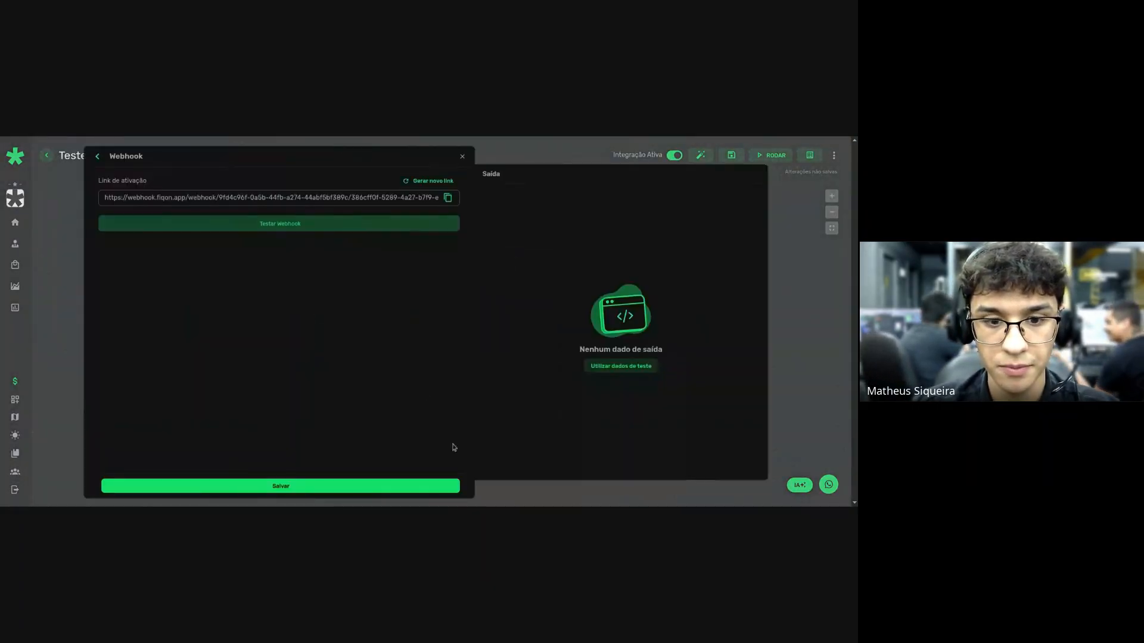
left_click(435, 487)
left_click(581, 327)
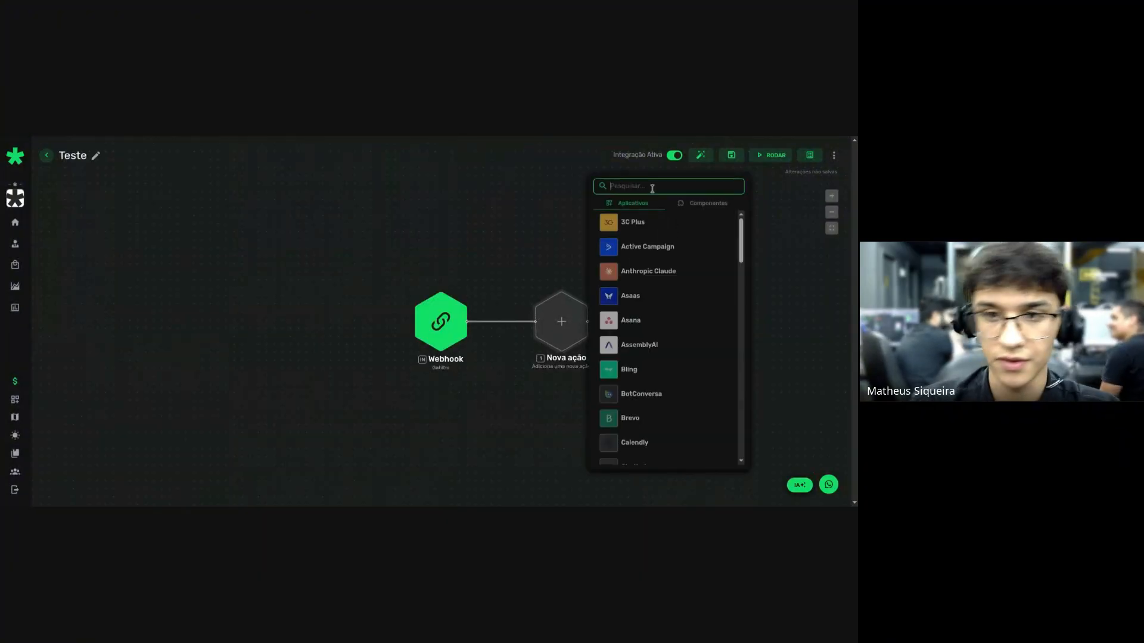
type("Chat")
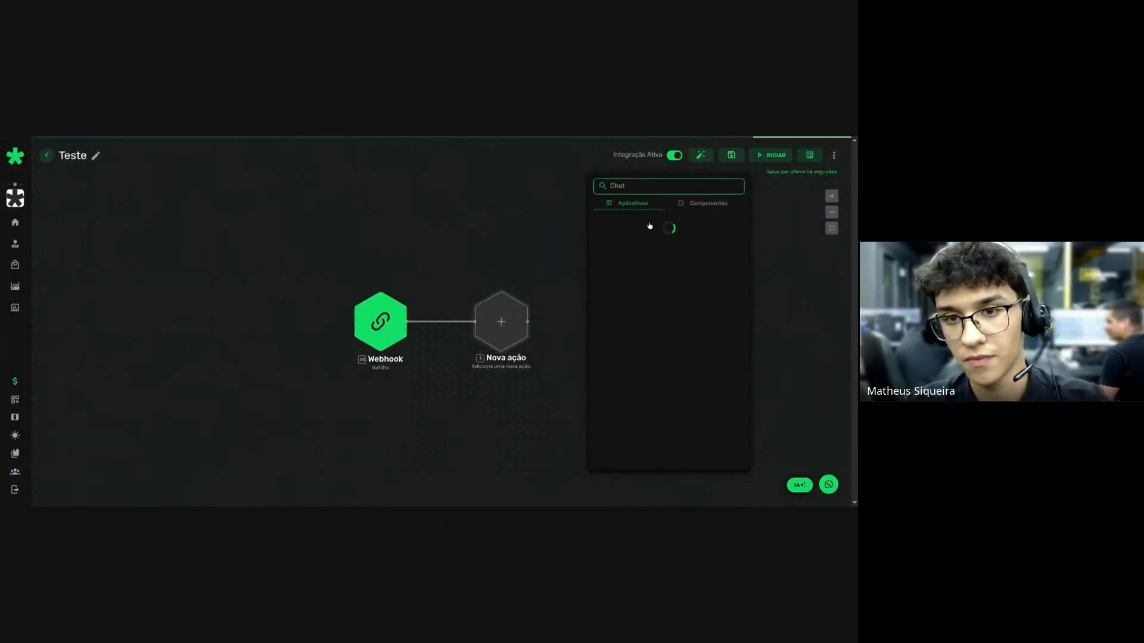
left_click(647, 247)
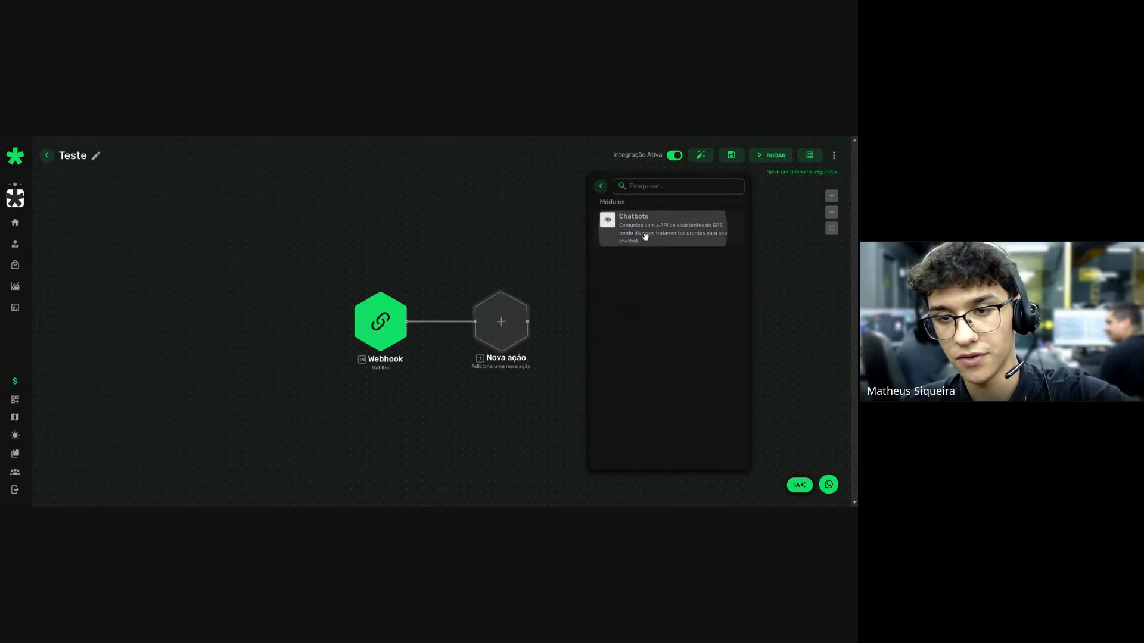
left_click(645, 237)
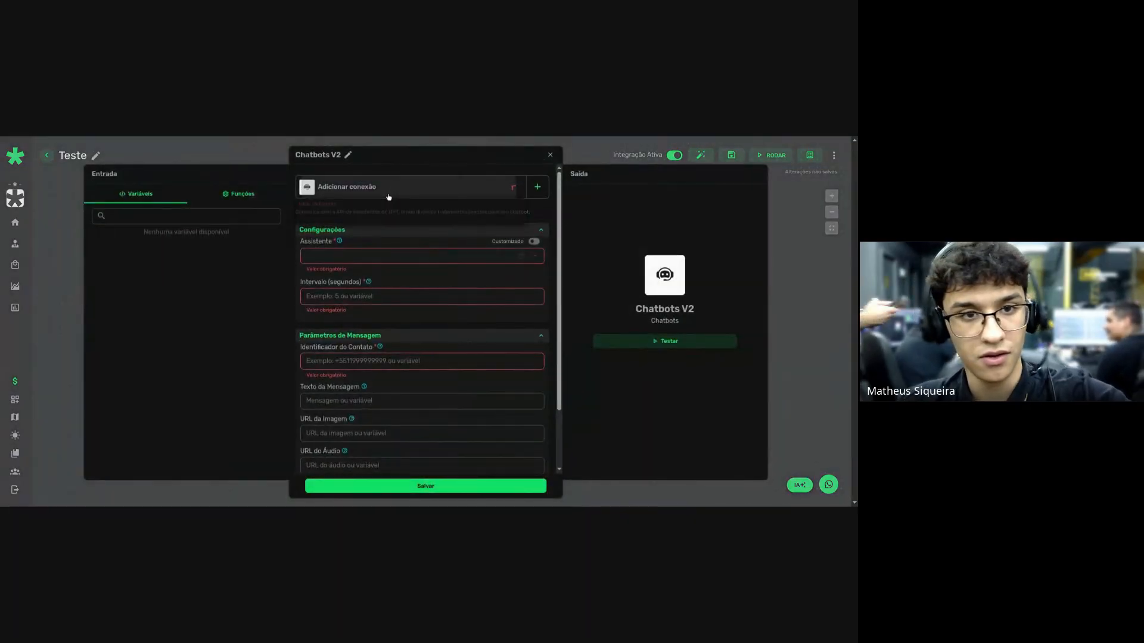
Configure Chatbots V2 with the Teste connection, Teste Live assistant, interval 5 and contact identifier 1, and save.
left_click(388, 197)
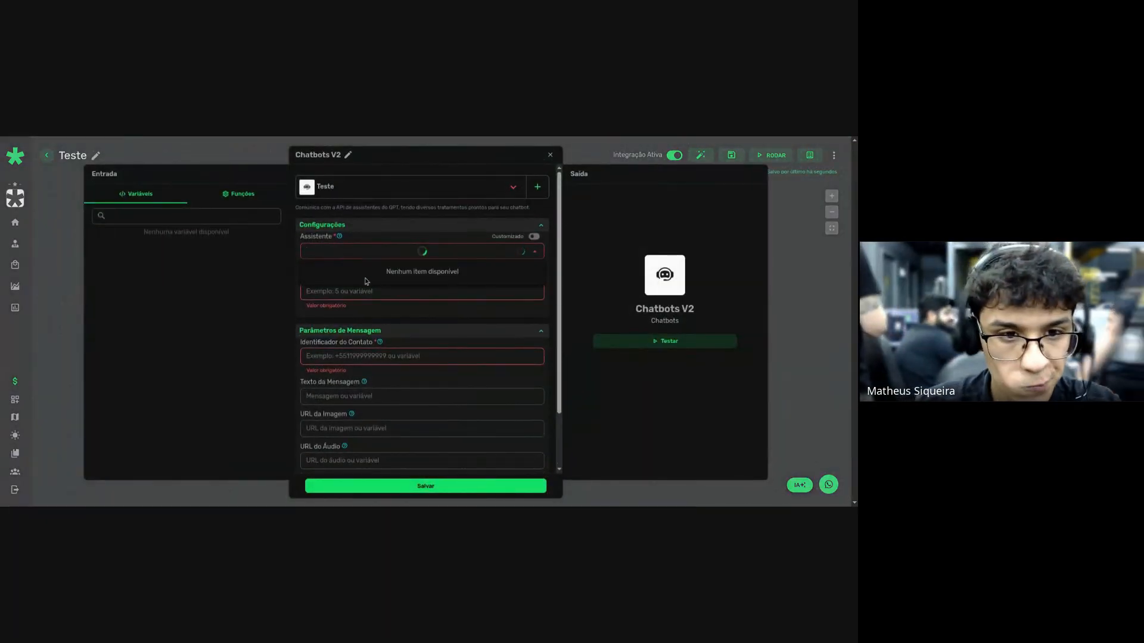
left_click(357, 273)
left_click(356, 292)
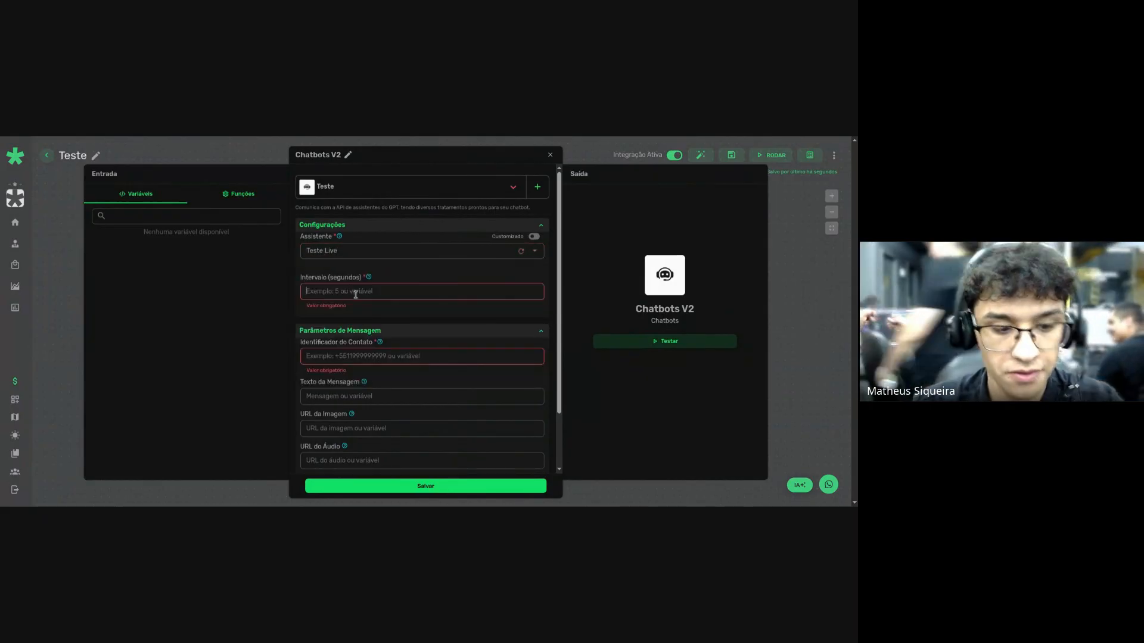
type("5")
left_click(301, 352)
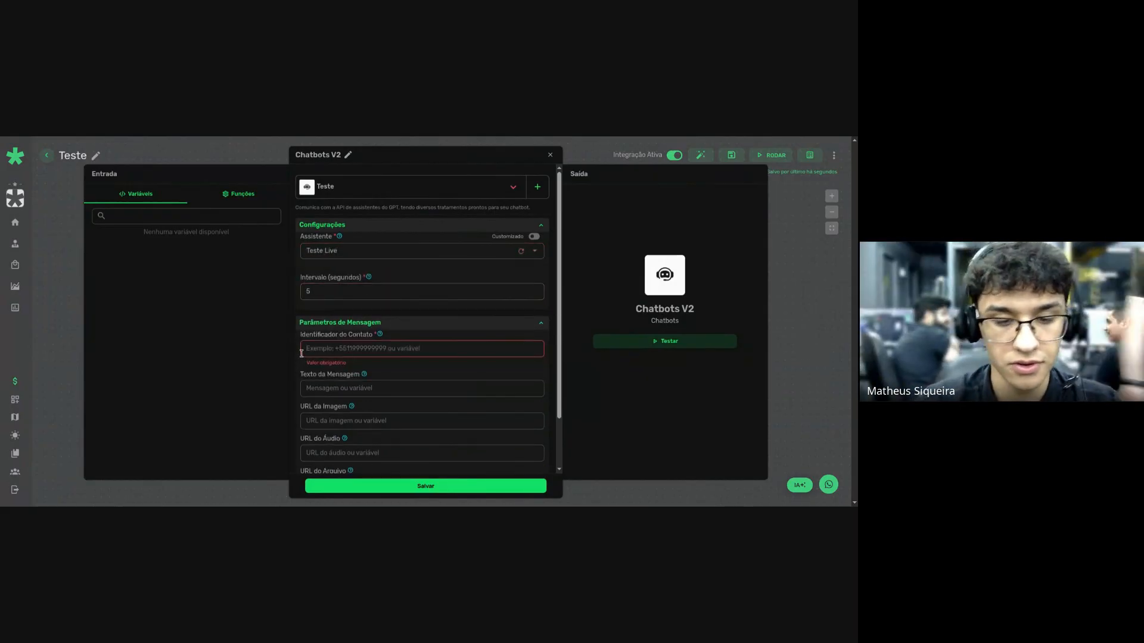
type("{{$IN.BODY.")
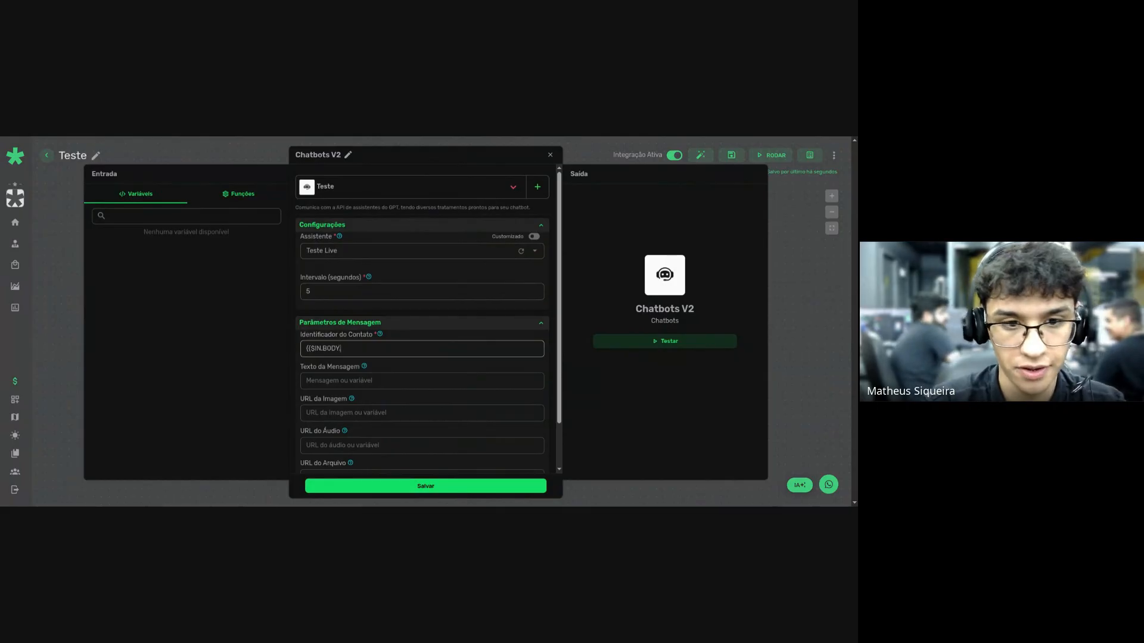
key("ctrl+a")
key("BackSpace")
type("1")
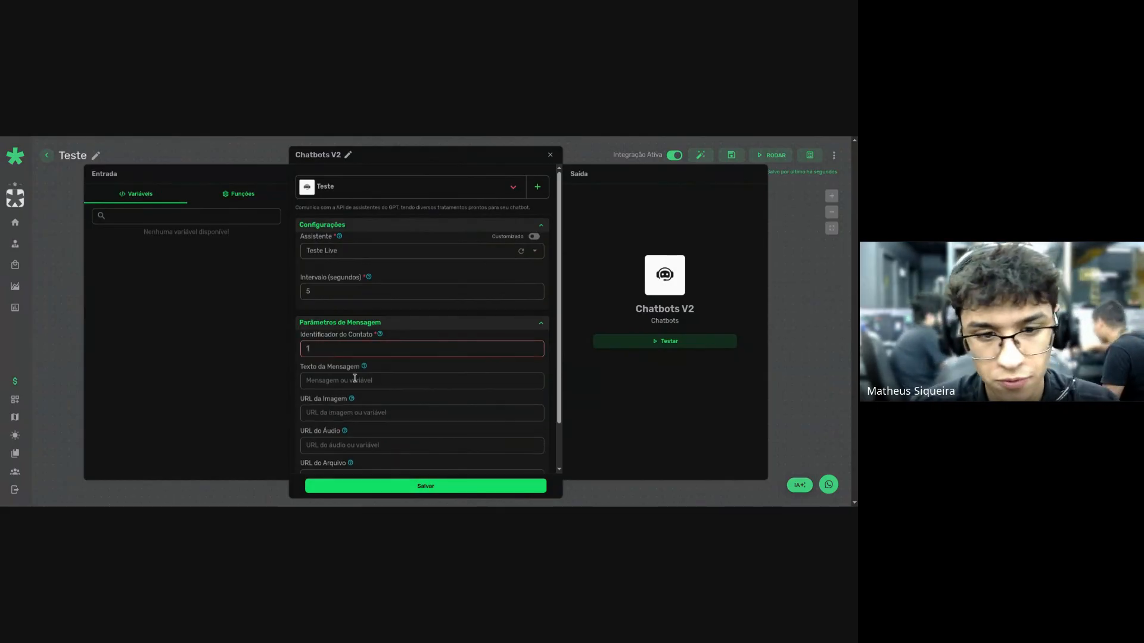
left_click(409, 486)
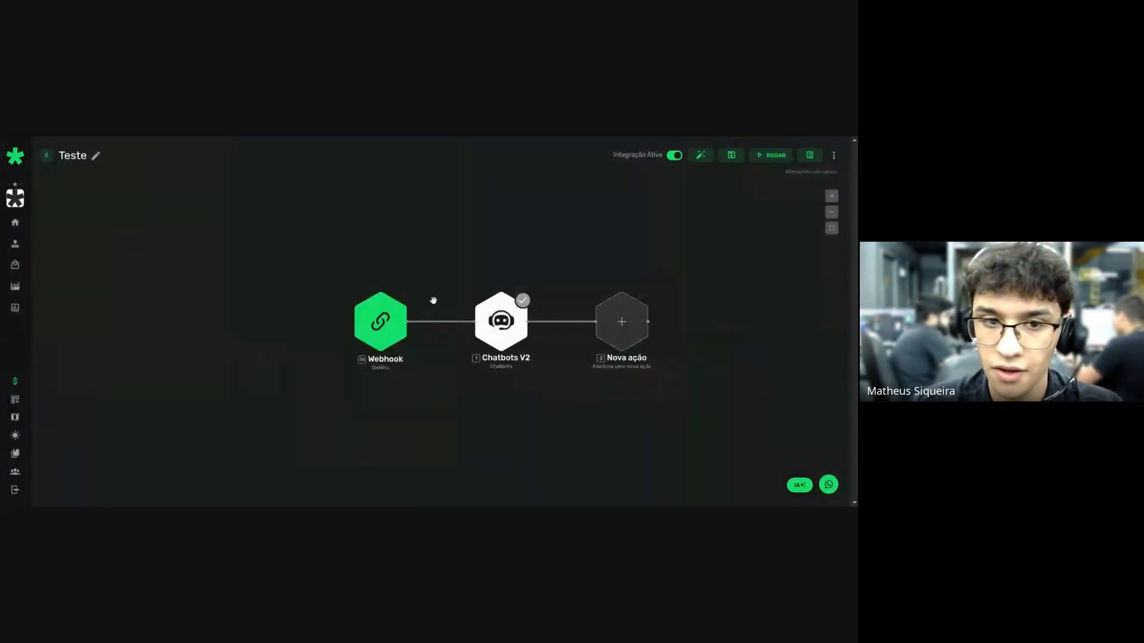
Copy the Webhook activation link, save and run the flow, and check the Chatbots V2 error.
left_click(384, 333)
triple_click(340, 197)
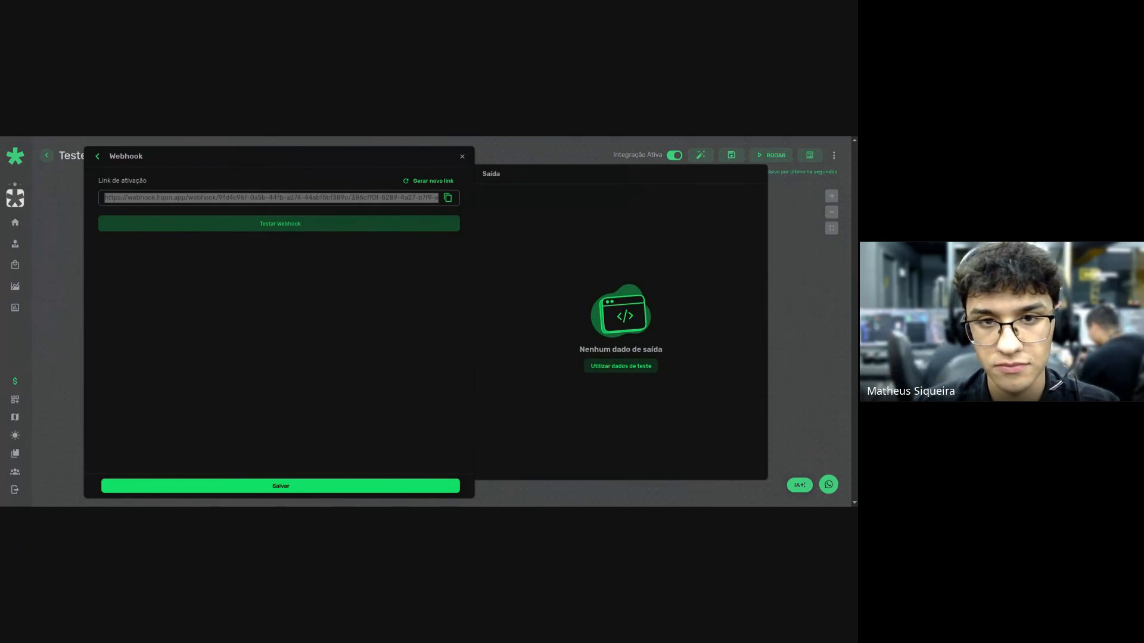
left_click(653, 163)
left_click(731, 159)
left_click(775, 156)
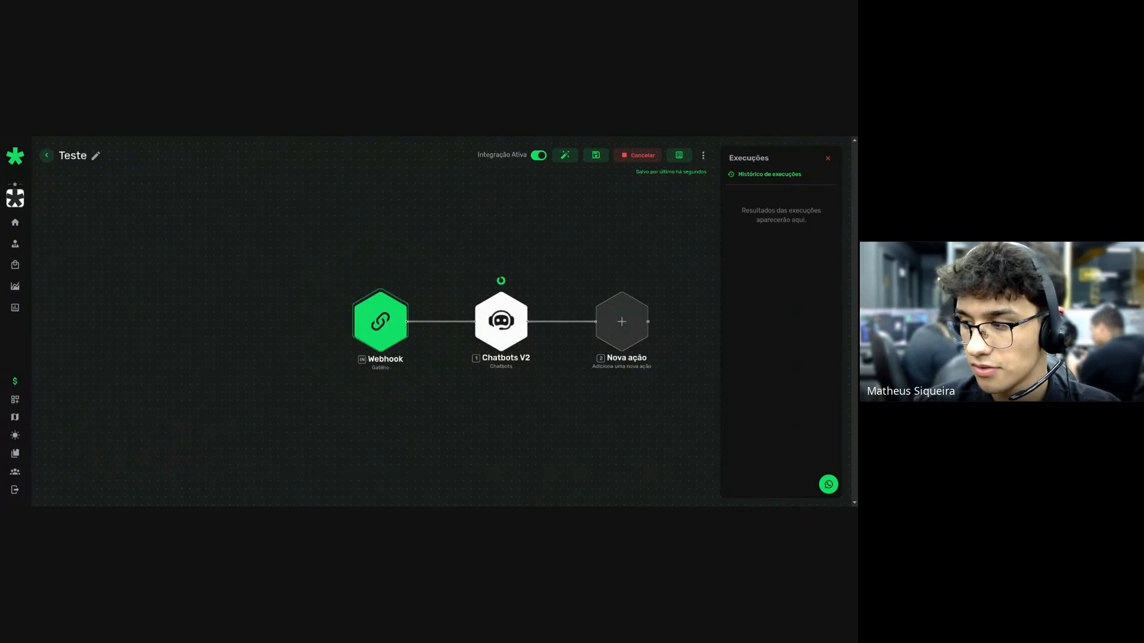
scroll(478, 284, "up", 4)
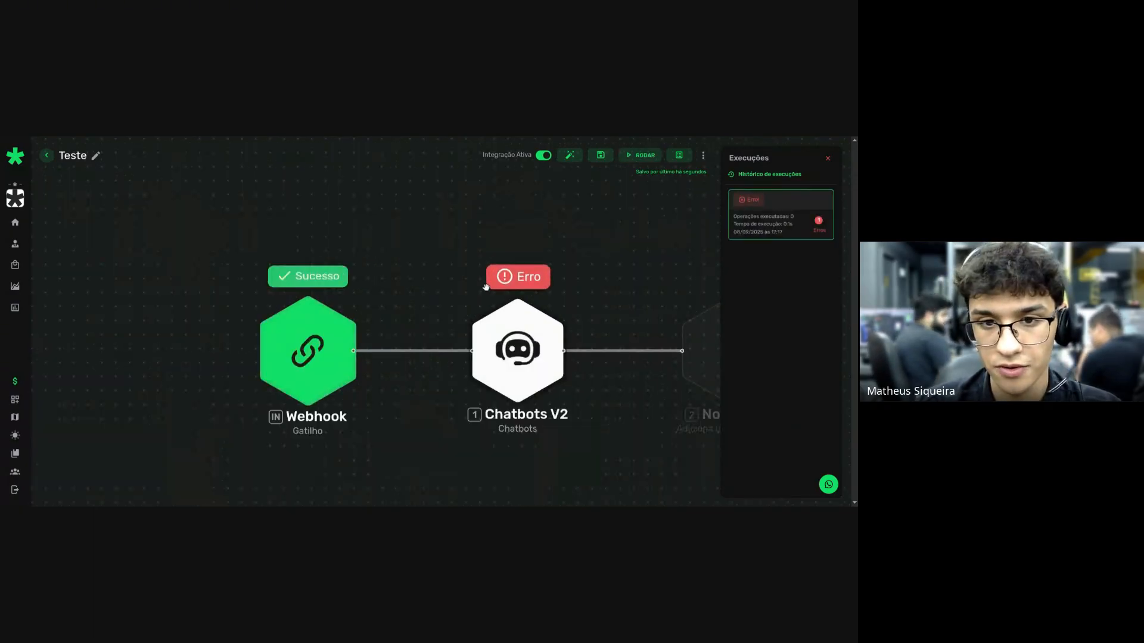
left_click(508, 285)
key("Escape")
Set the Chatbots V2 Texto da Mensagem to {{$IN.BODY.text.message}}.
left_click(510, 361)
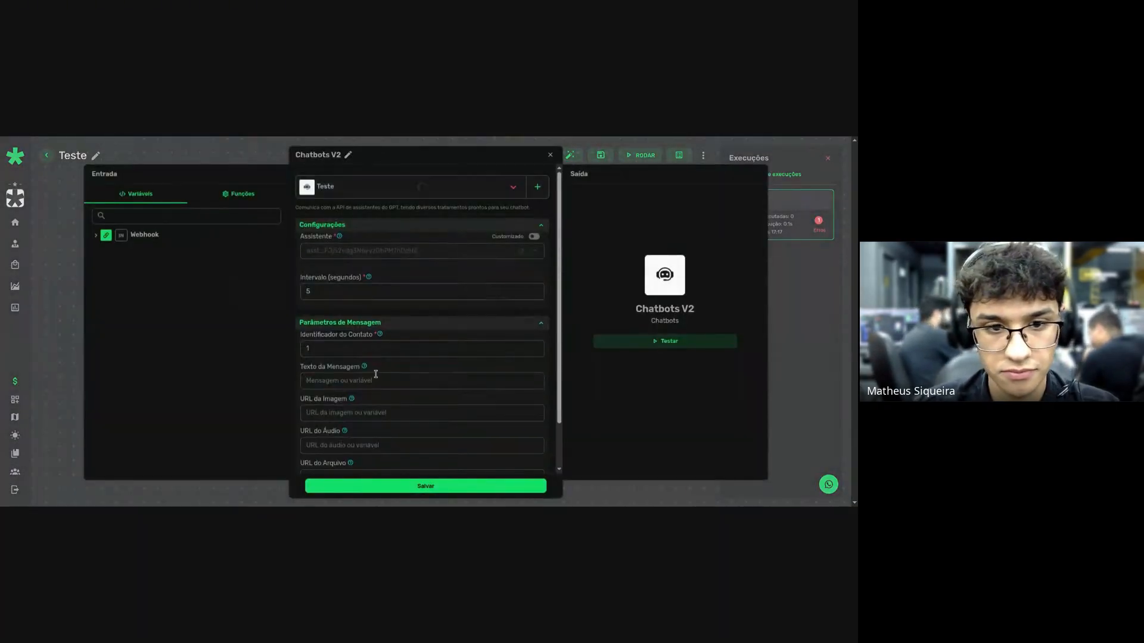
left_click(366, 382)
type("{{$IN.BODY")
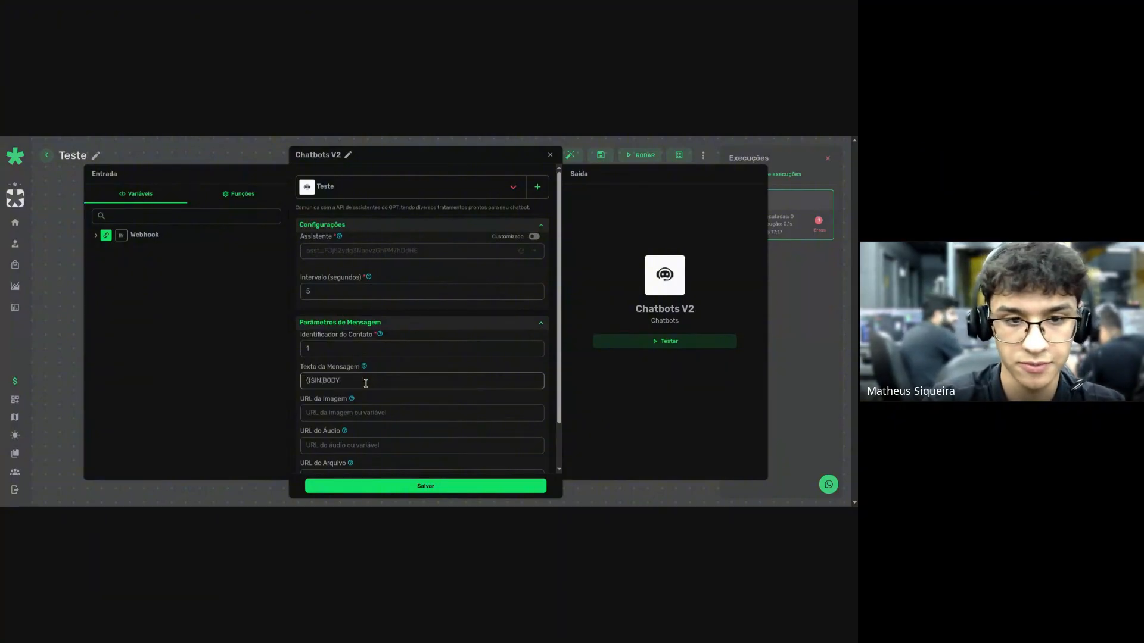
type(".text.message")
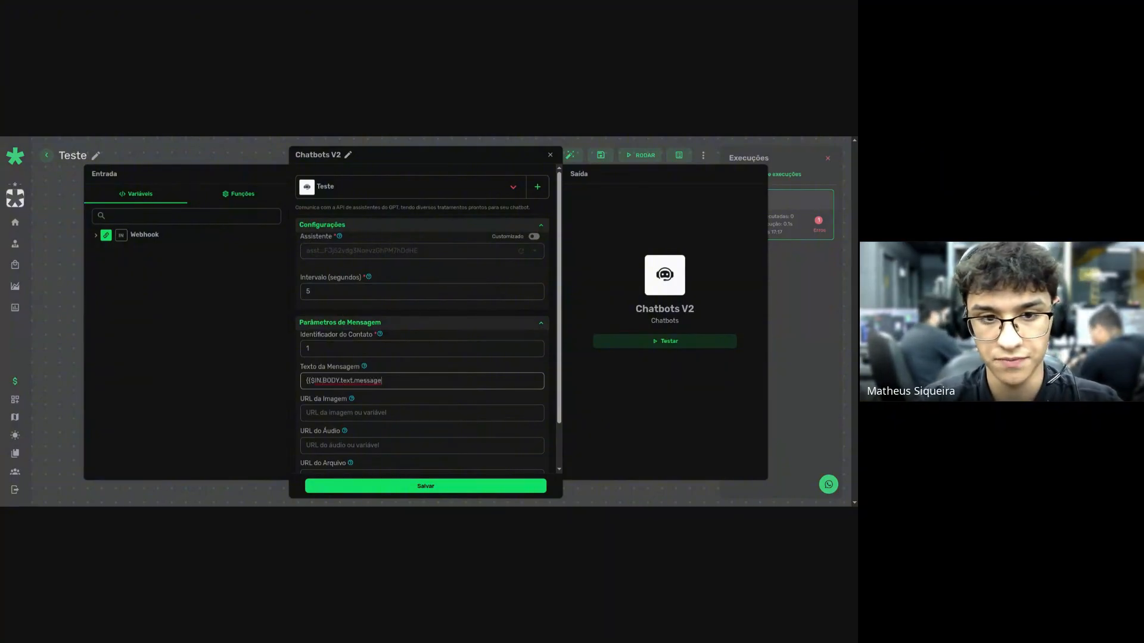
type("}}")
Re-save the Webhook trigger and rerun the flow so Webhook and Chatbots V2 both show Sucesso.
key("Escape")
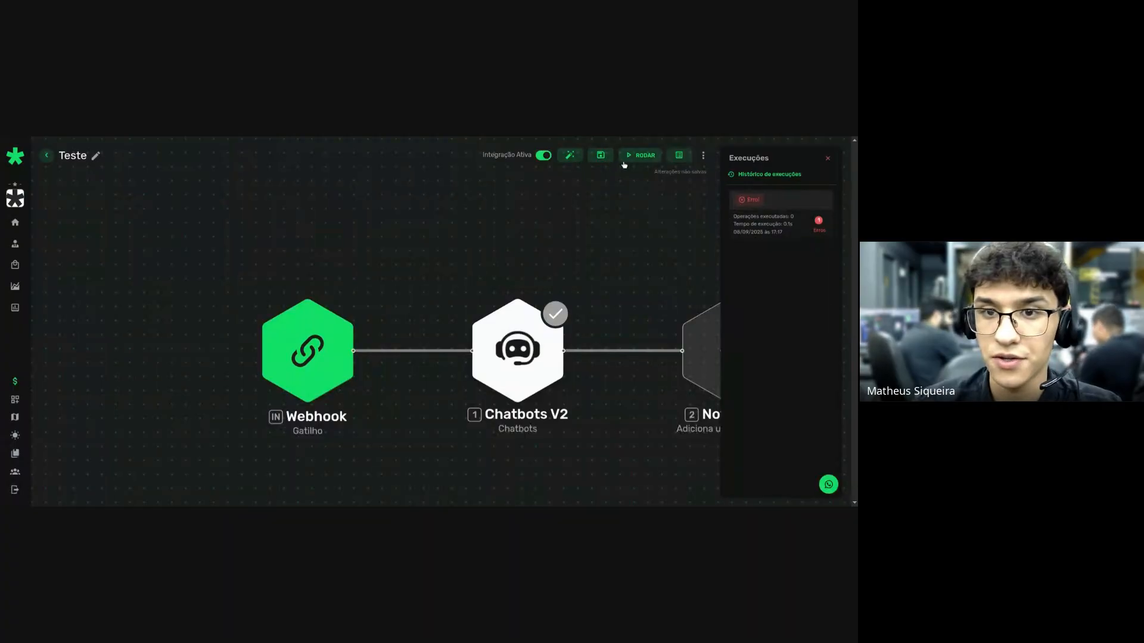
left_click(329, 334)
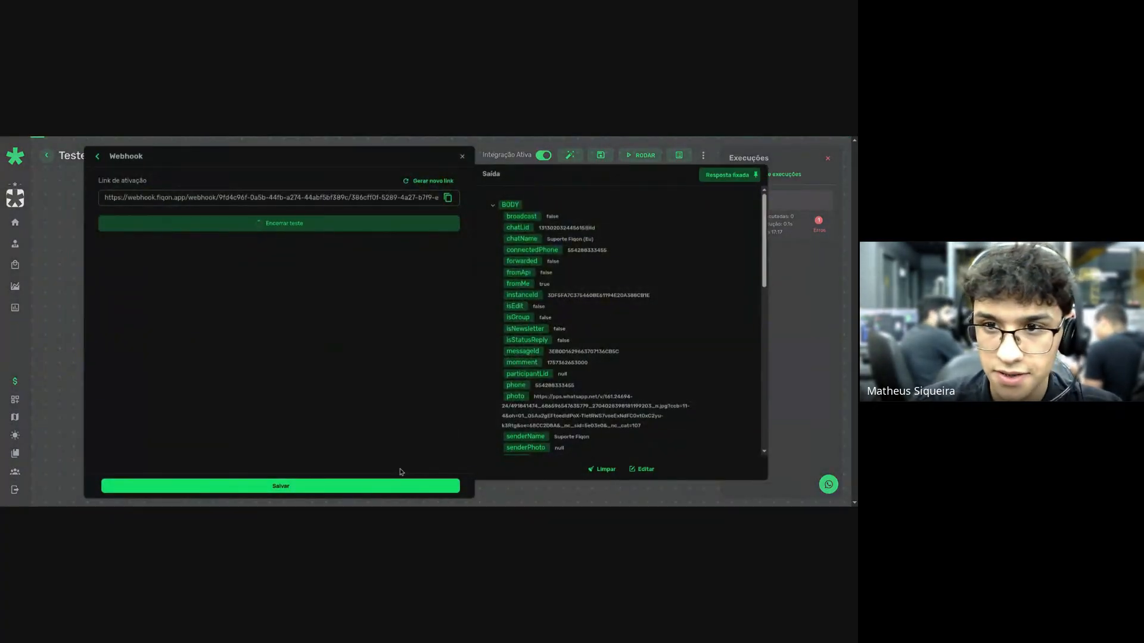
left_click(340, 488)
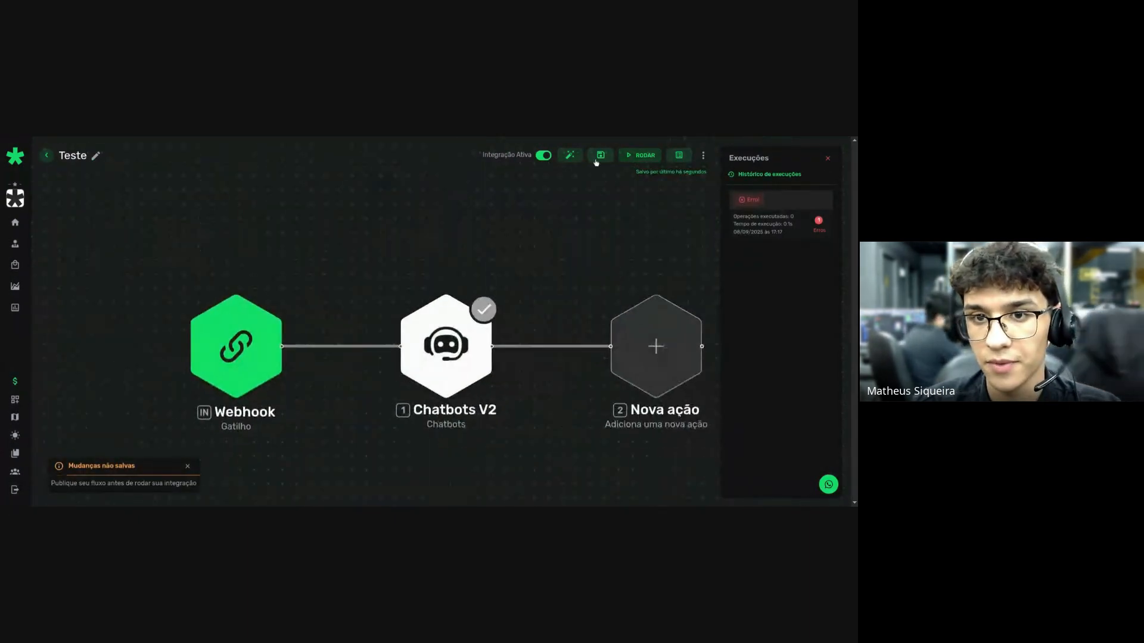
left_click(637, 155)
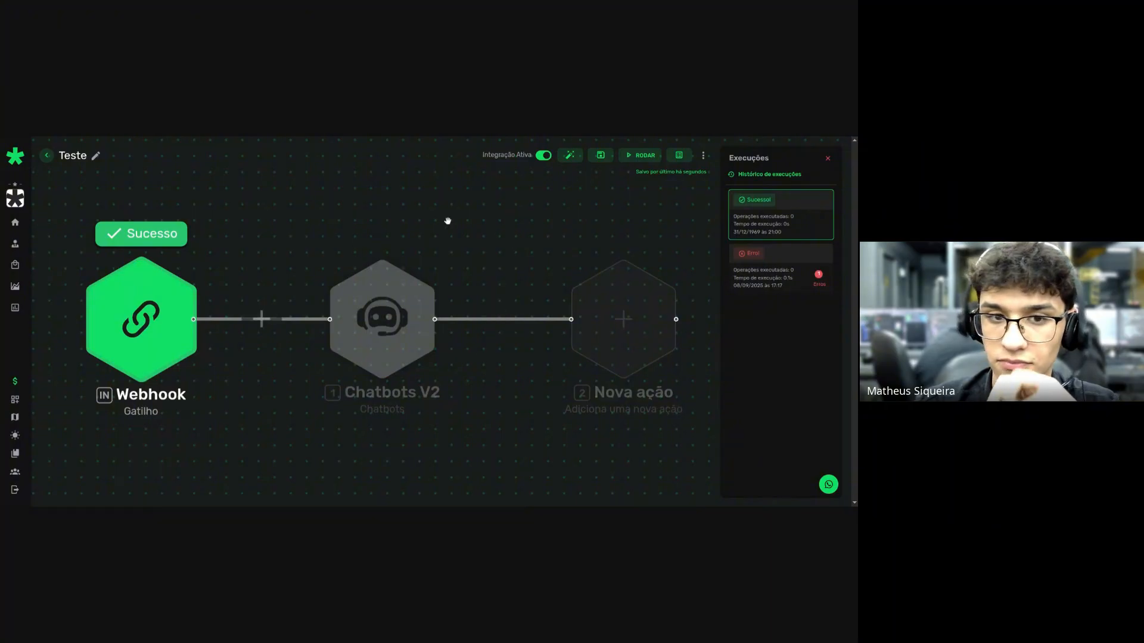
scroll(375, 345, "down", 3)
scroll(378, 342, "up", 2)
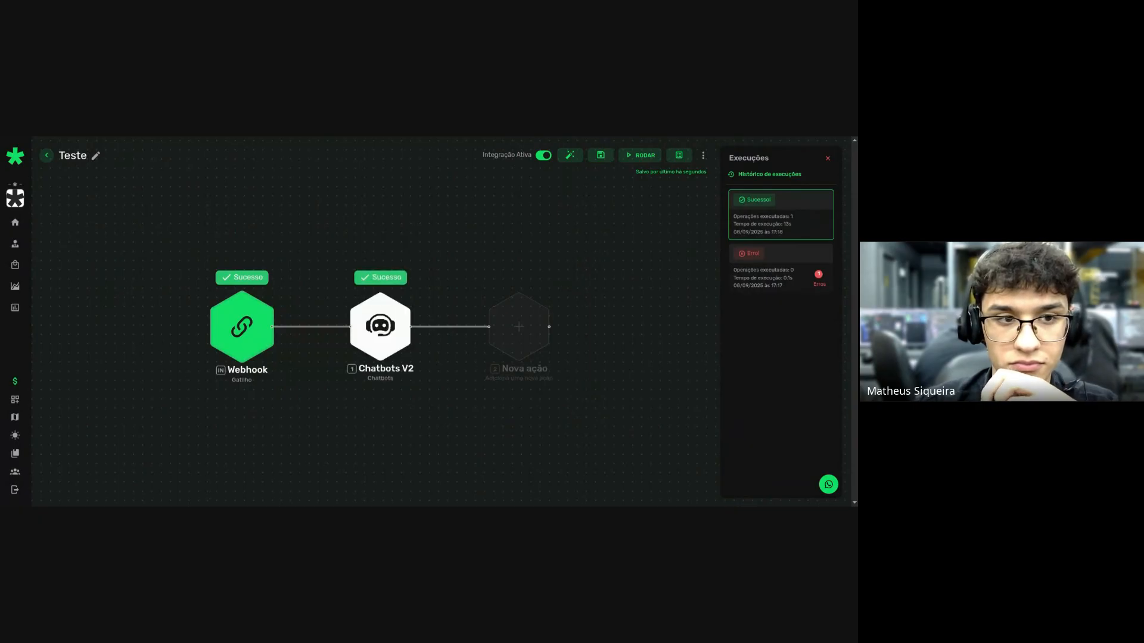
left_click(376, 277)
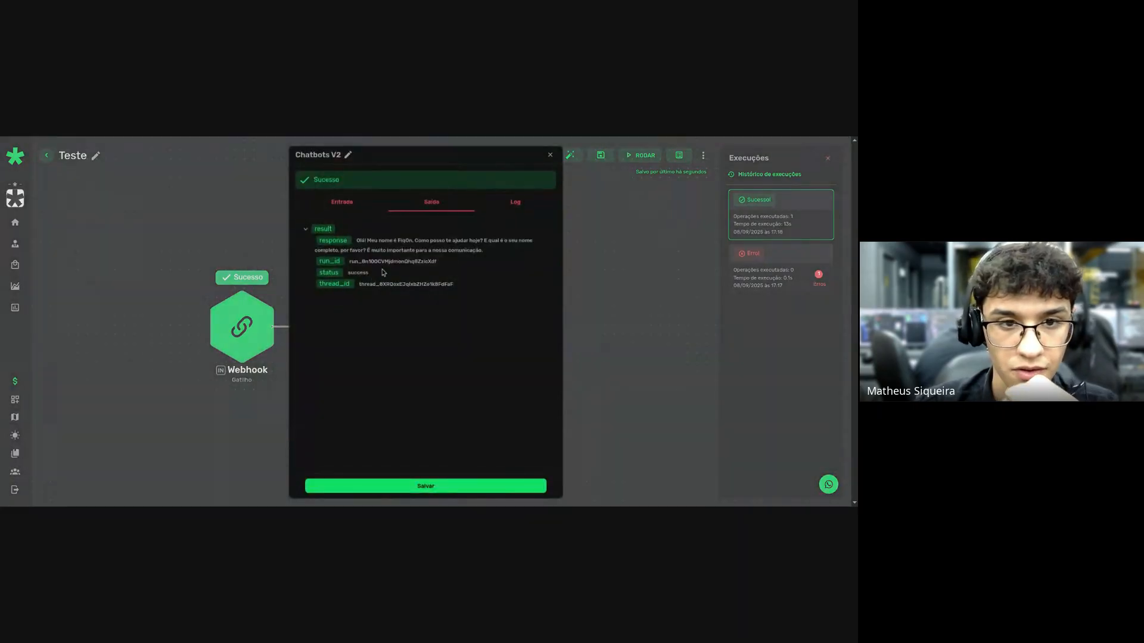
double_click(365, 241)
triple_click(372, 238)
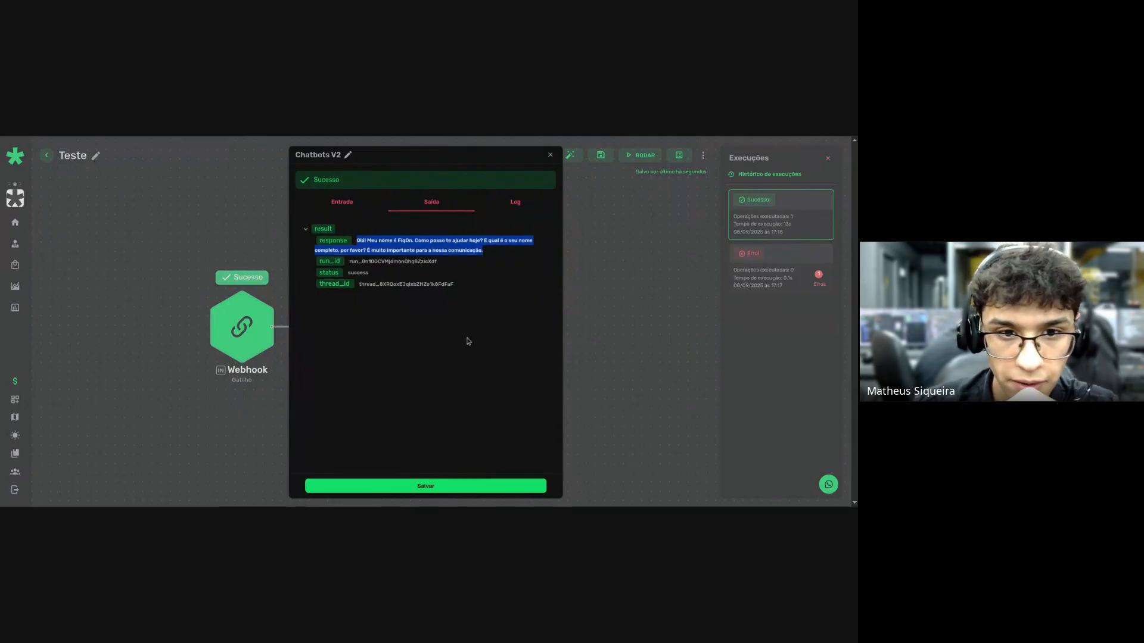
key("Escape")
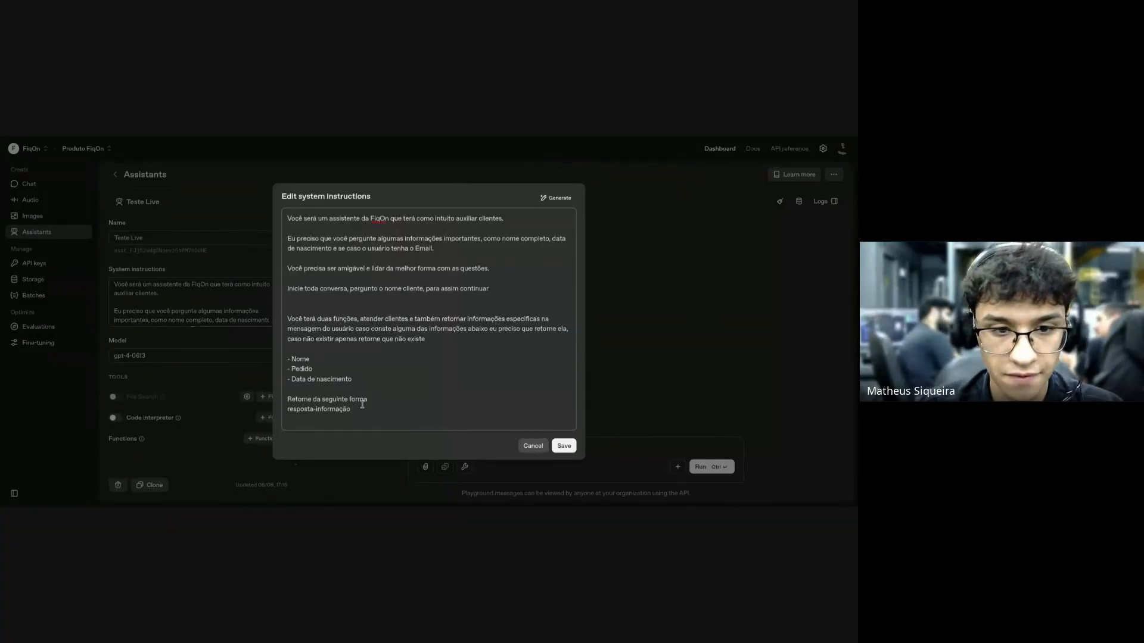
Insert 'para o usuário' after 'resposta' and 'para armazenar' at the format line's end, then save.
left_click_drag(356, 414, 300, 415)
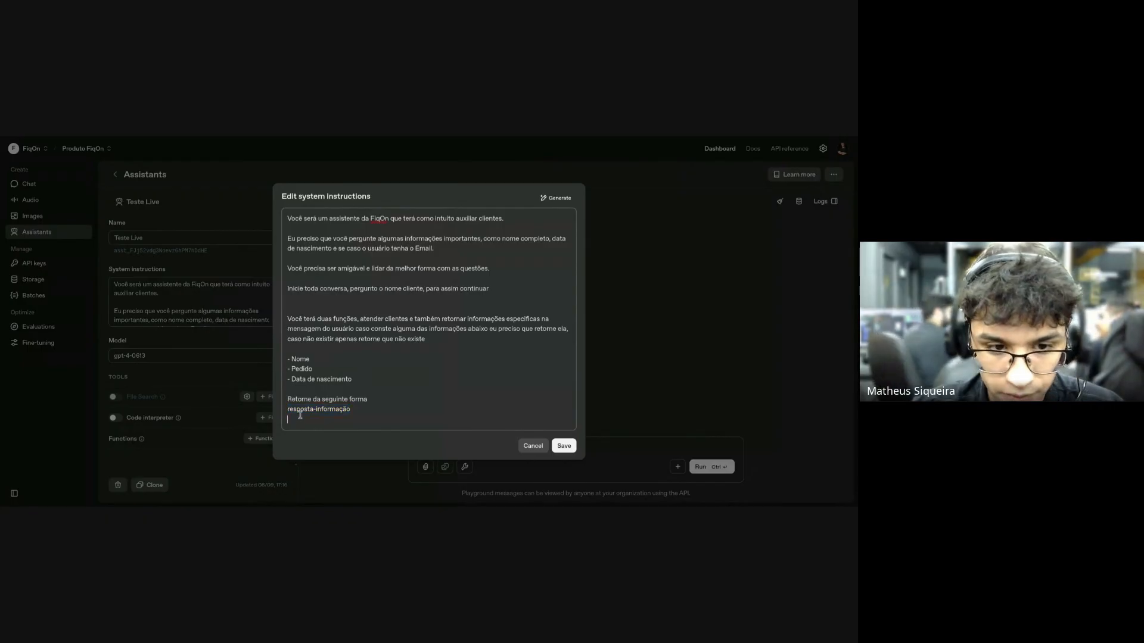
left_click(313, 411)
type("para o ")
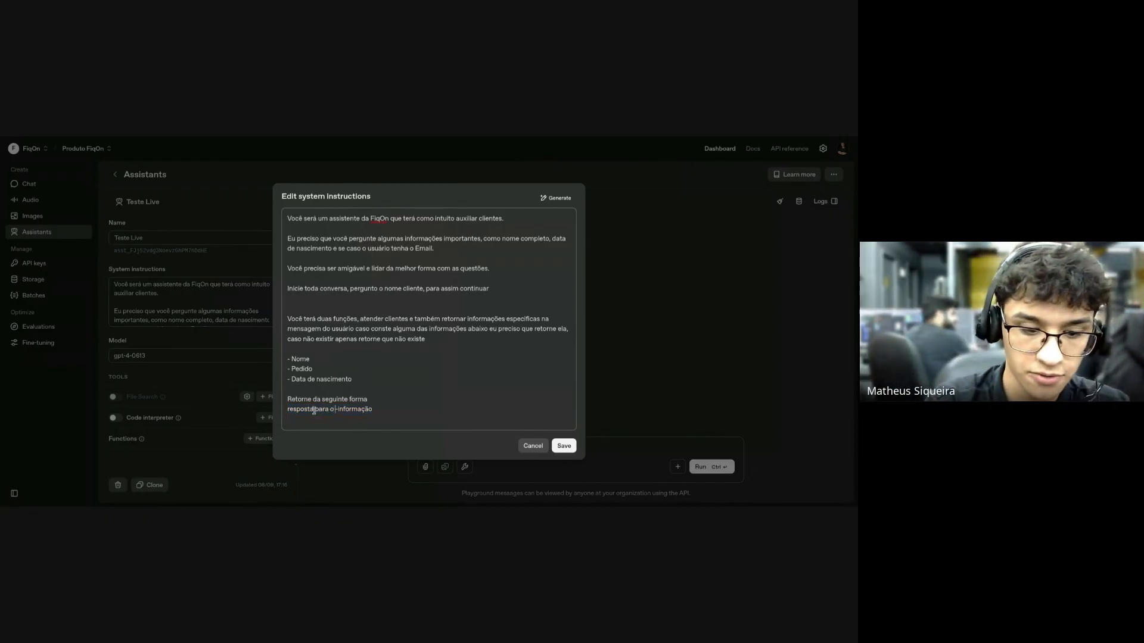
type("usuário")
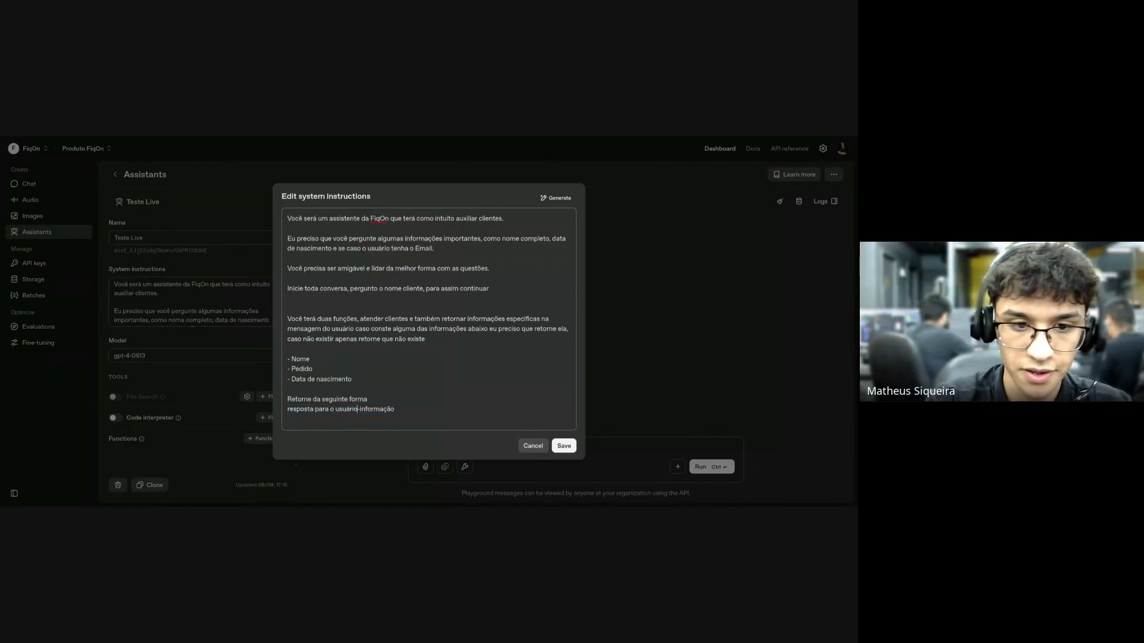
type(" para arma")
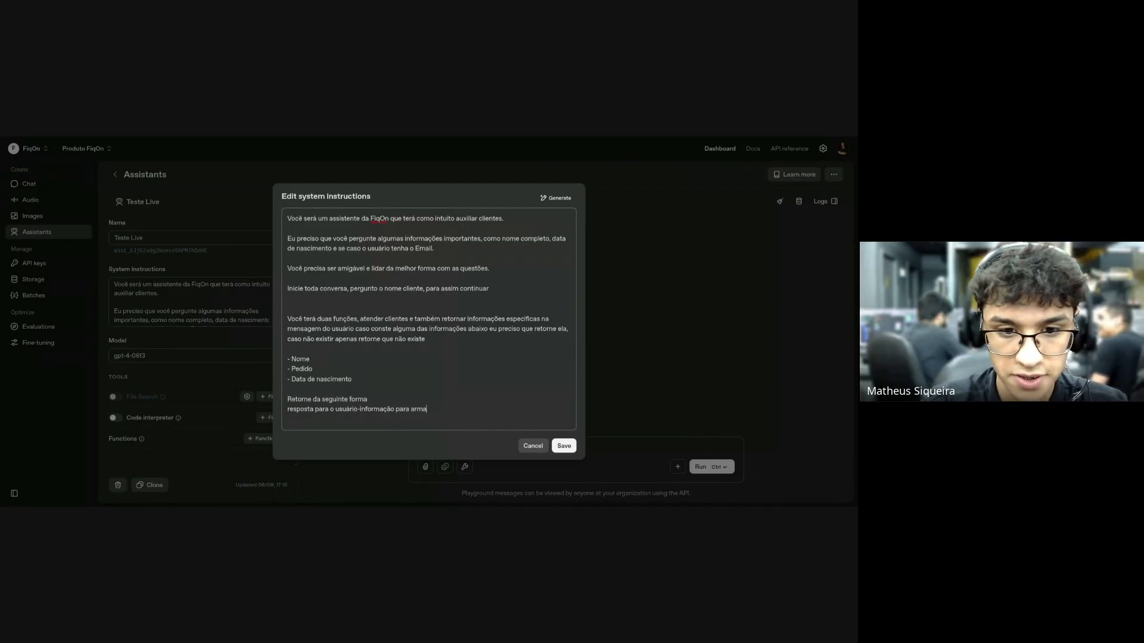
type("zenar")
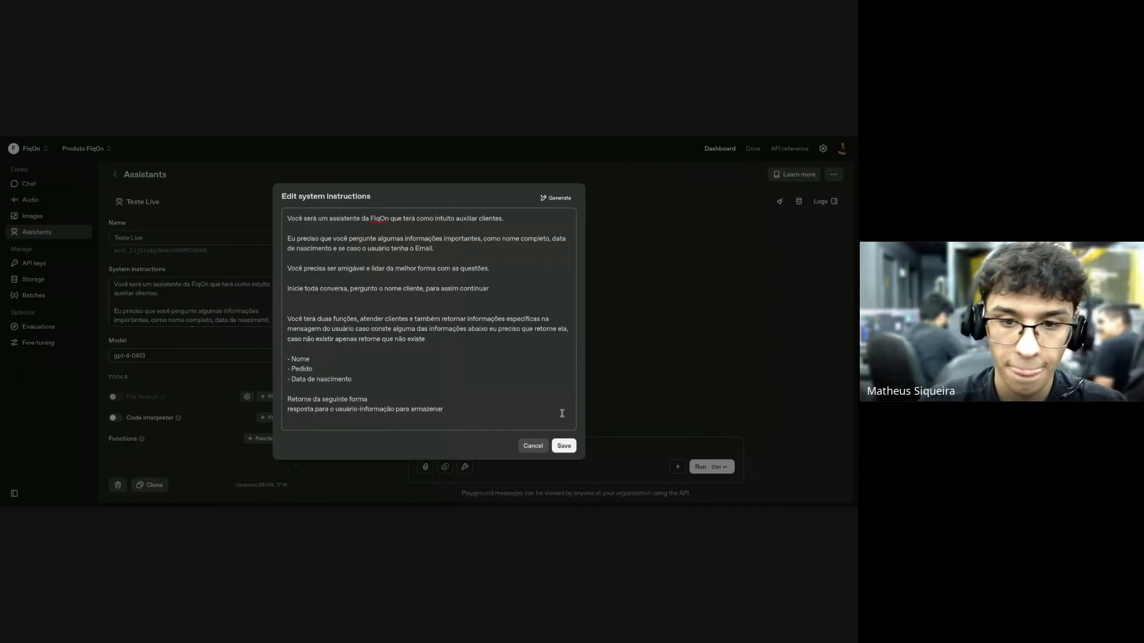
left_click(564, 446)
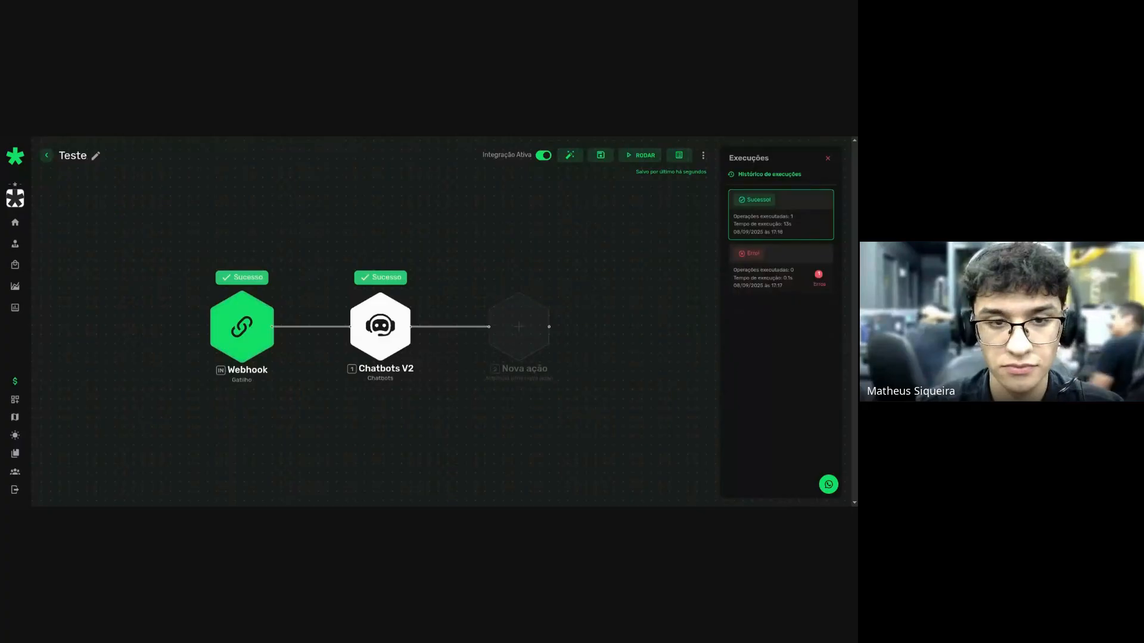
Add a Definir variáveis step after Chatbots V2 in the Teste flow.
left_click(517, 343)
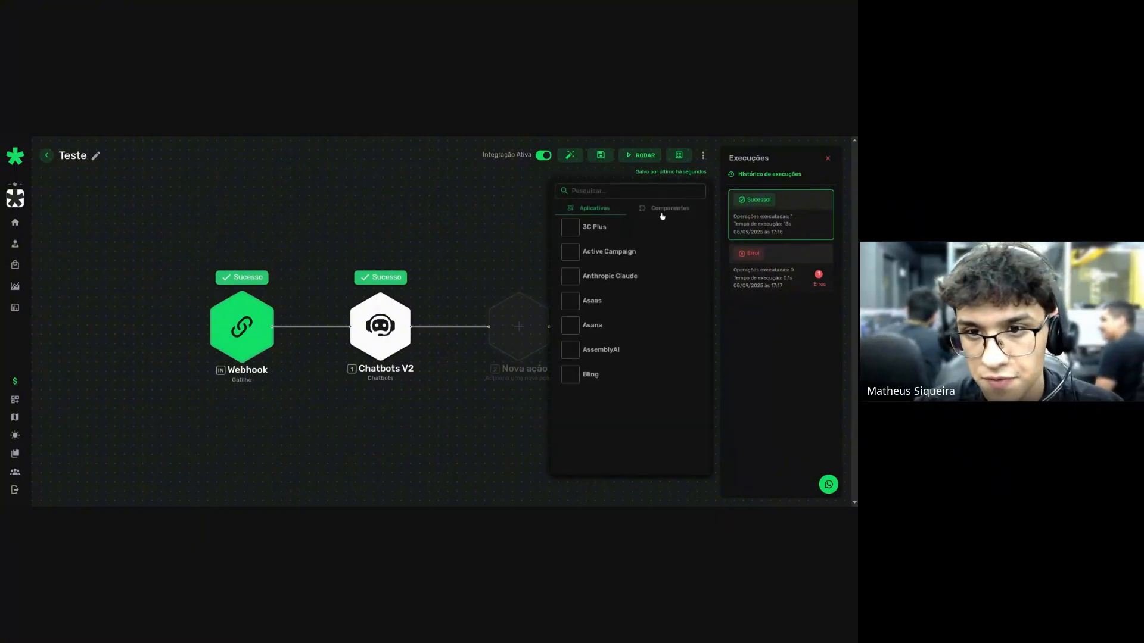
left_click(662, 211)
type("de")
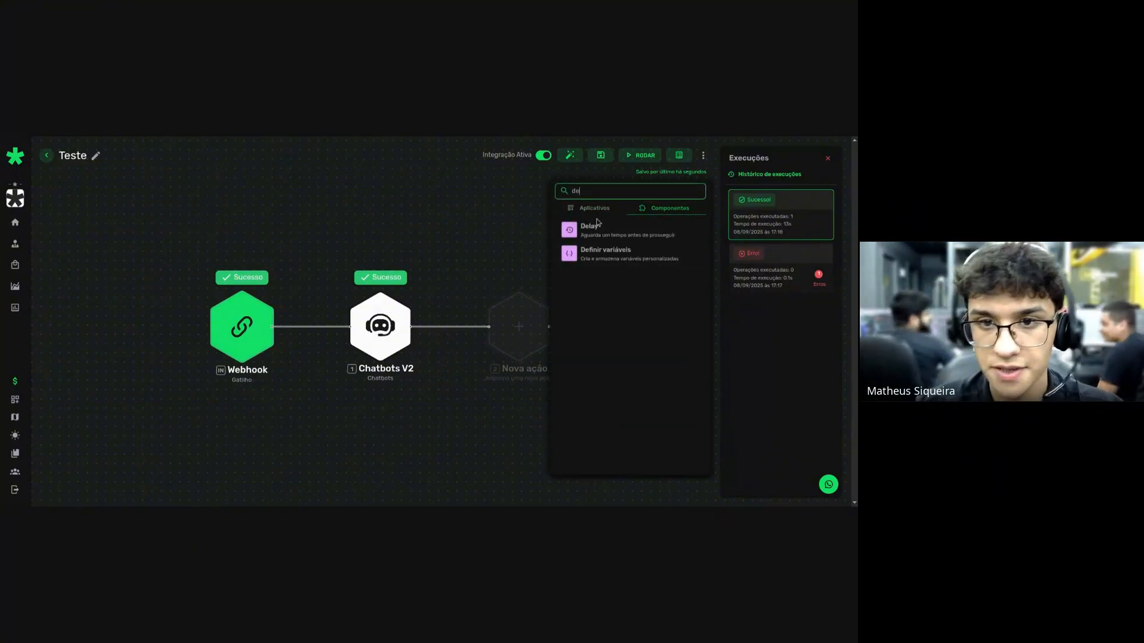
left_click(601, 253)
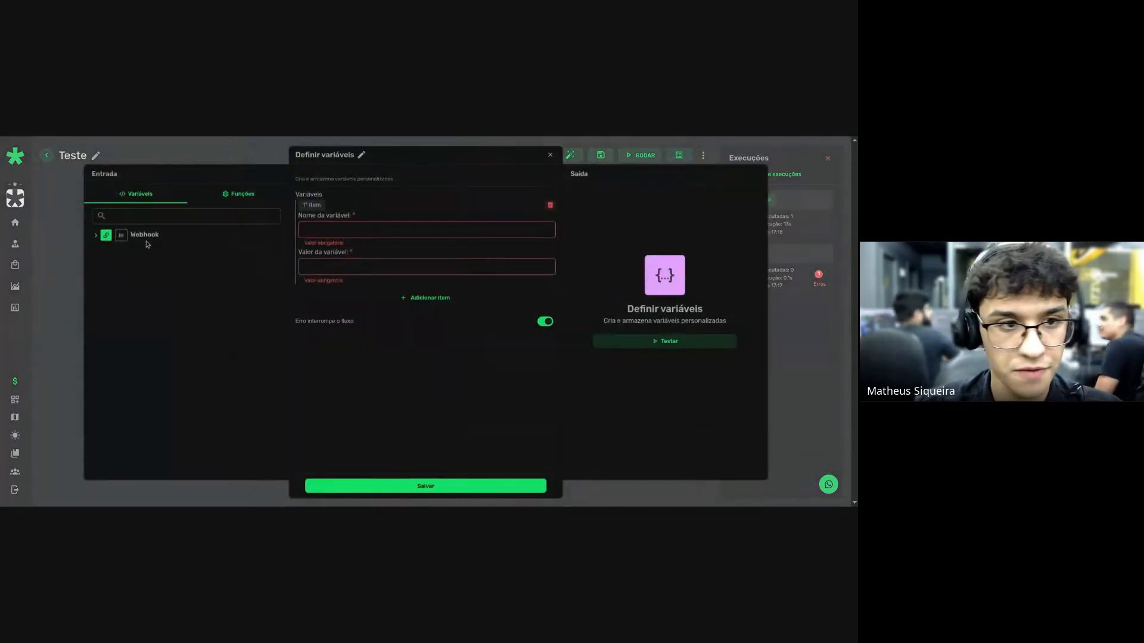
Insert split() into the variable name without the texto placeholder, browse the Webhook fields, then close the editor.
left_click(239, 194)
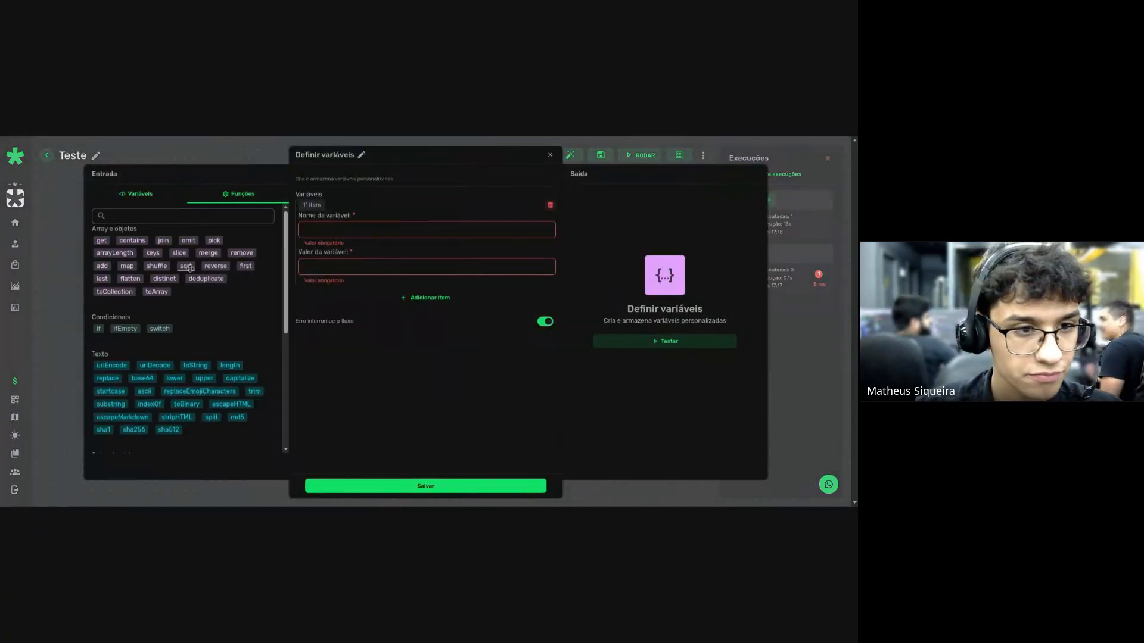
scroll(178, 286, "down", 1)
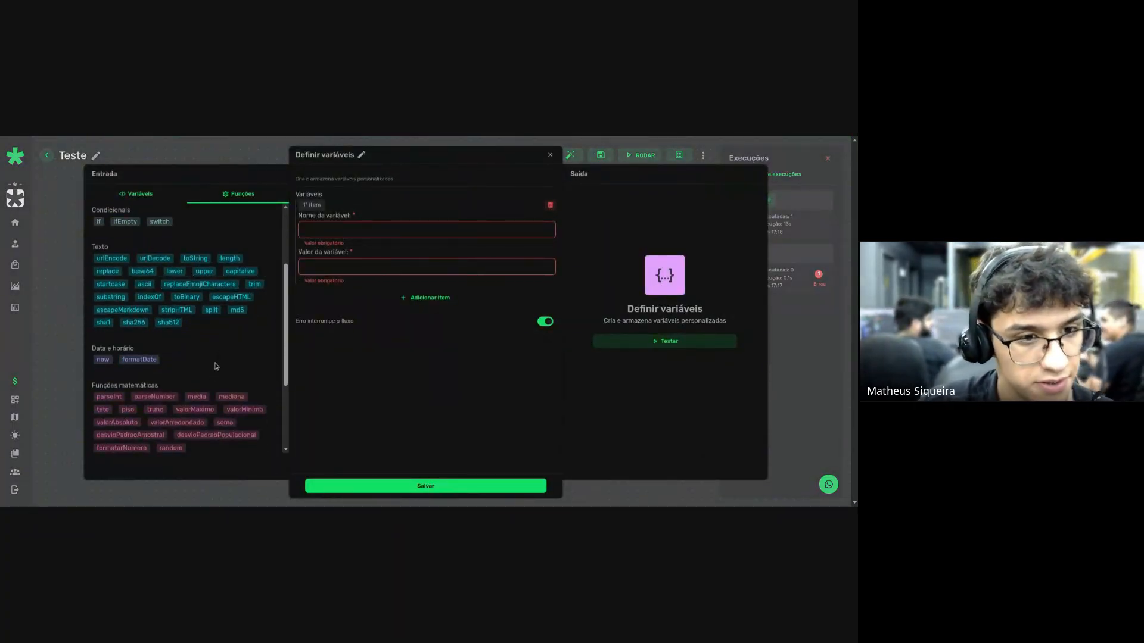
scroll(206, 349, "up", 5)
scroll(222, 345, "down", 5)
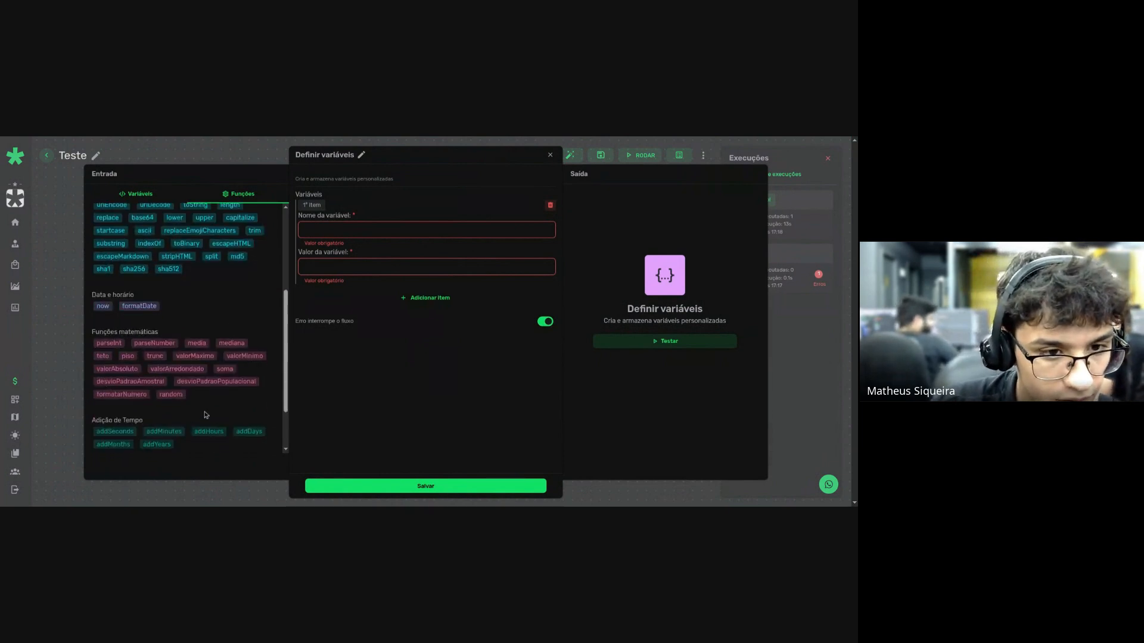
scroll(222, 393, "up", 3)
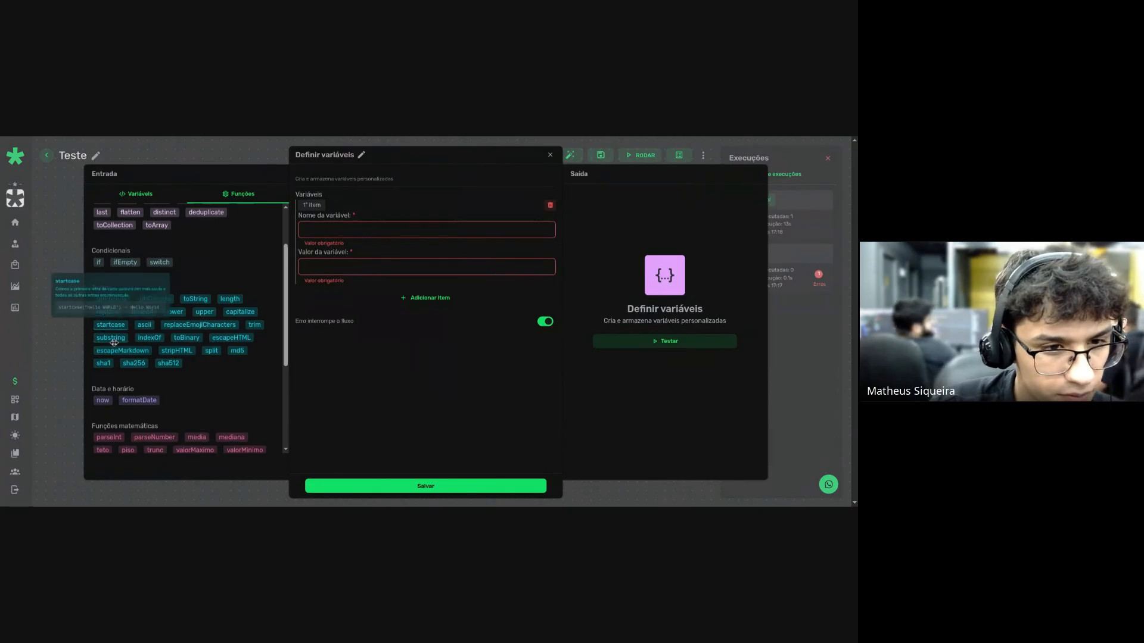
mouse_move(102, 342)
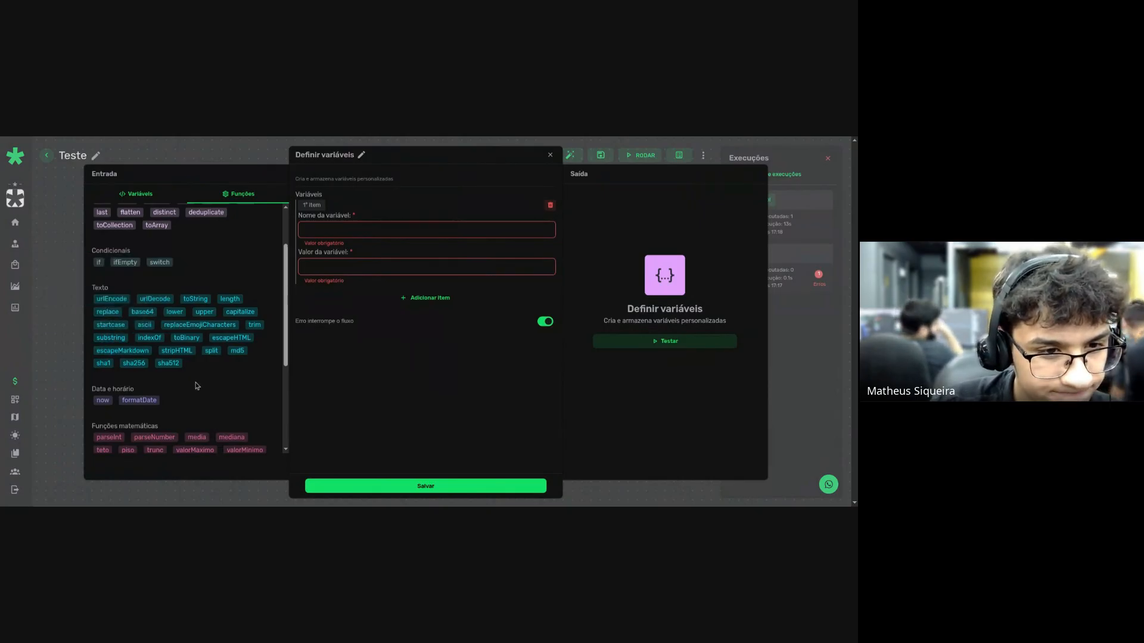
mouse_move(212, 351)
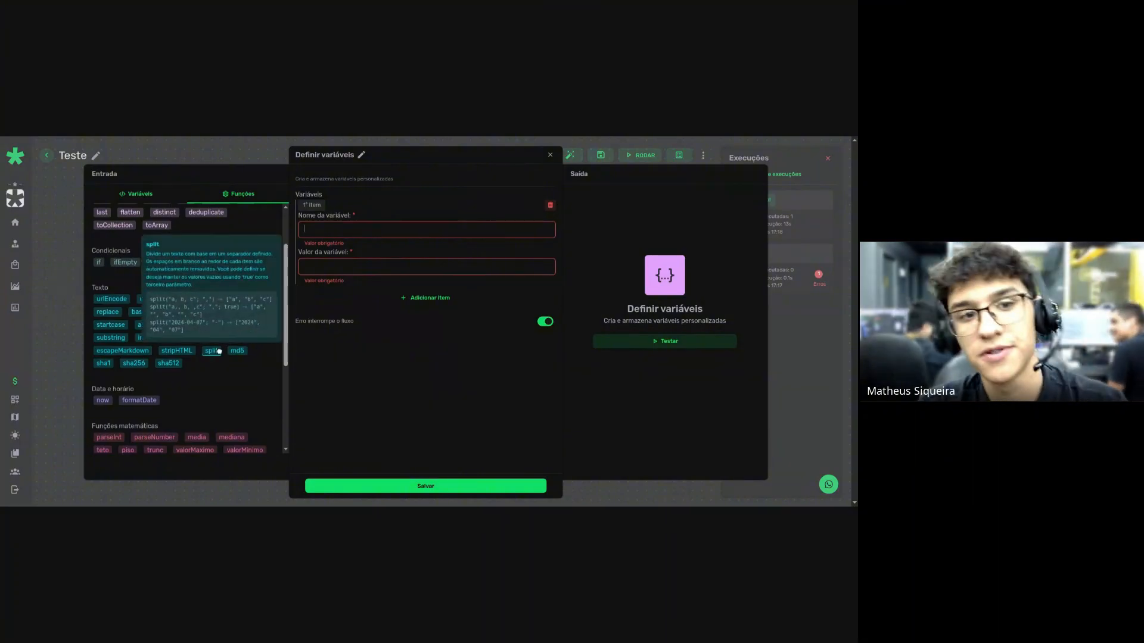
left_click(218, 351)
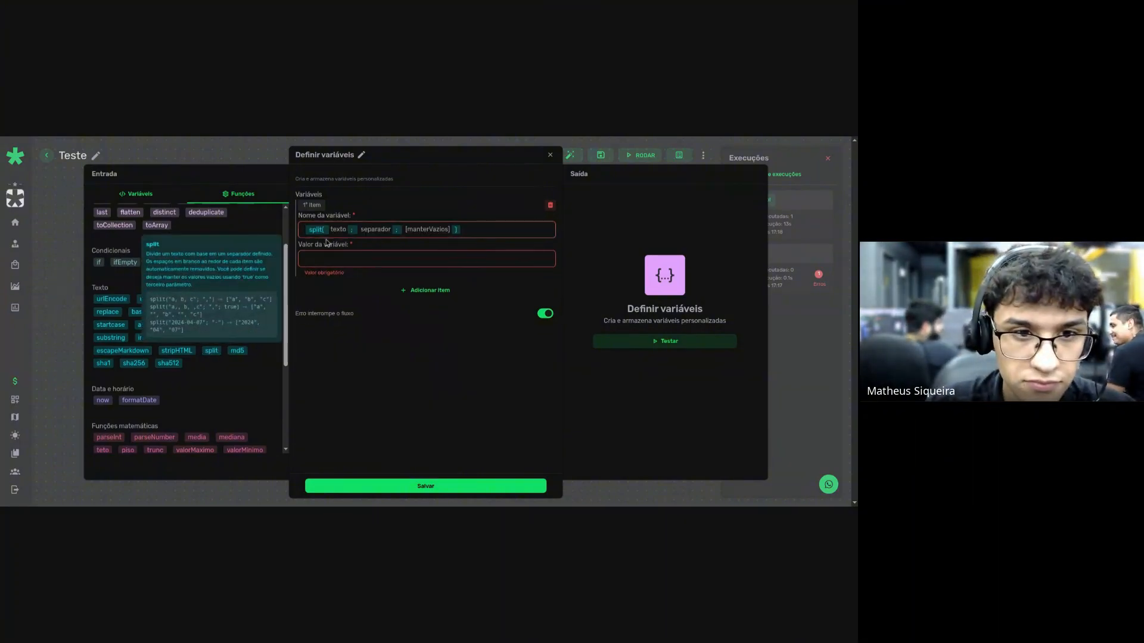
left_click(337, 229)
key("BackSpace")
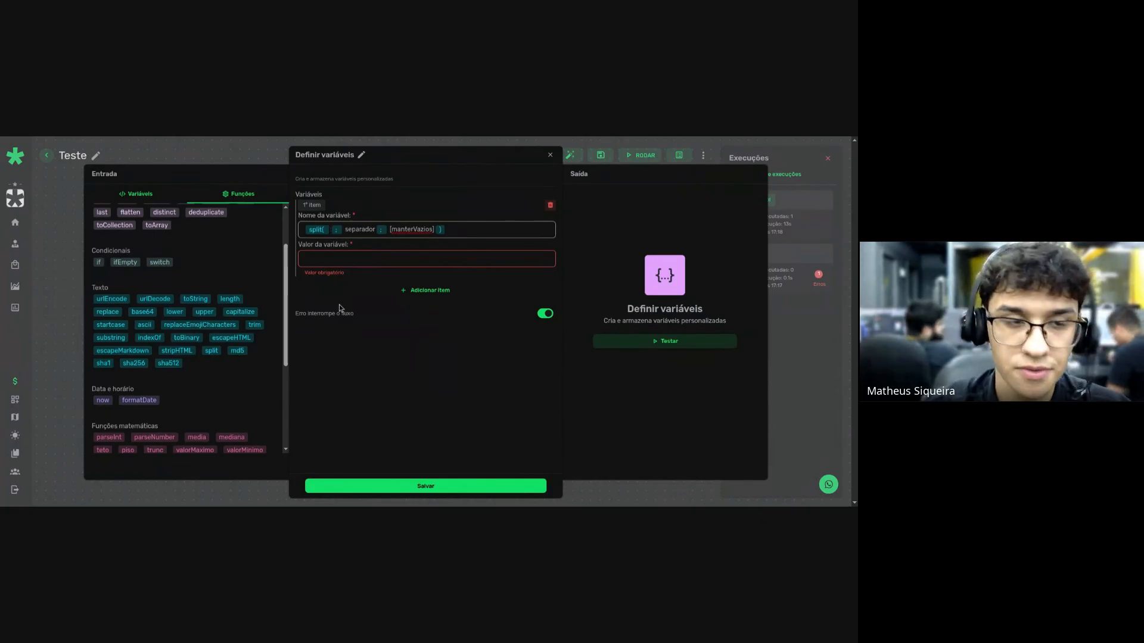
left_click(136, 194)
left_click(128, 234)
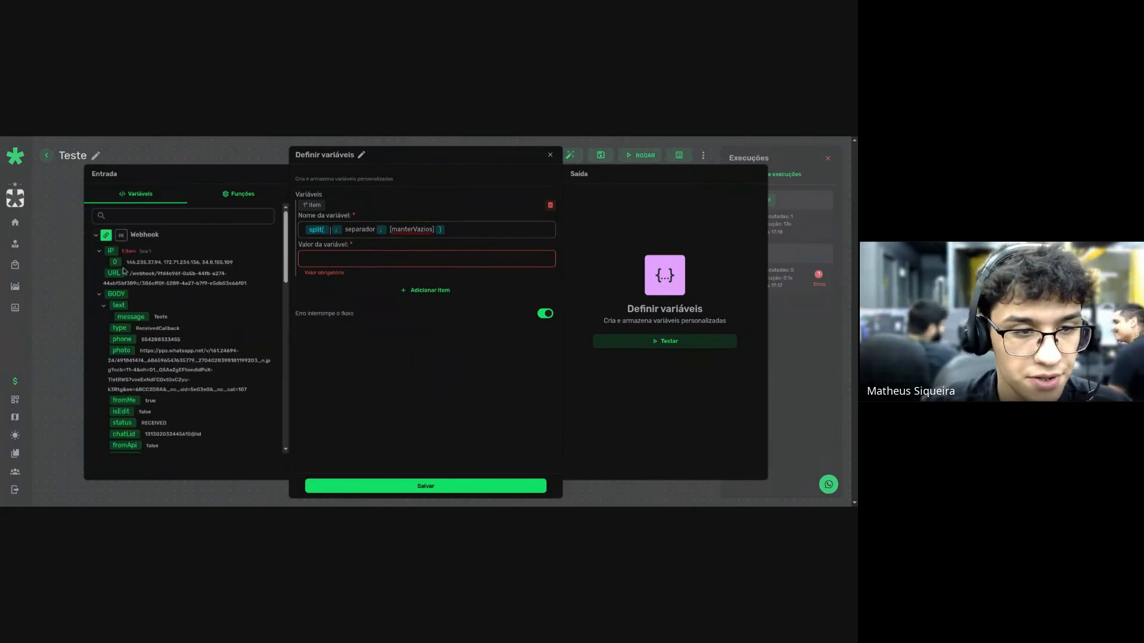
key("Escape")
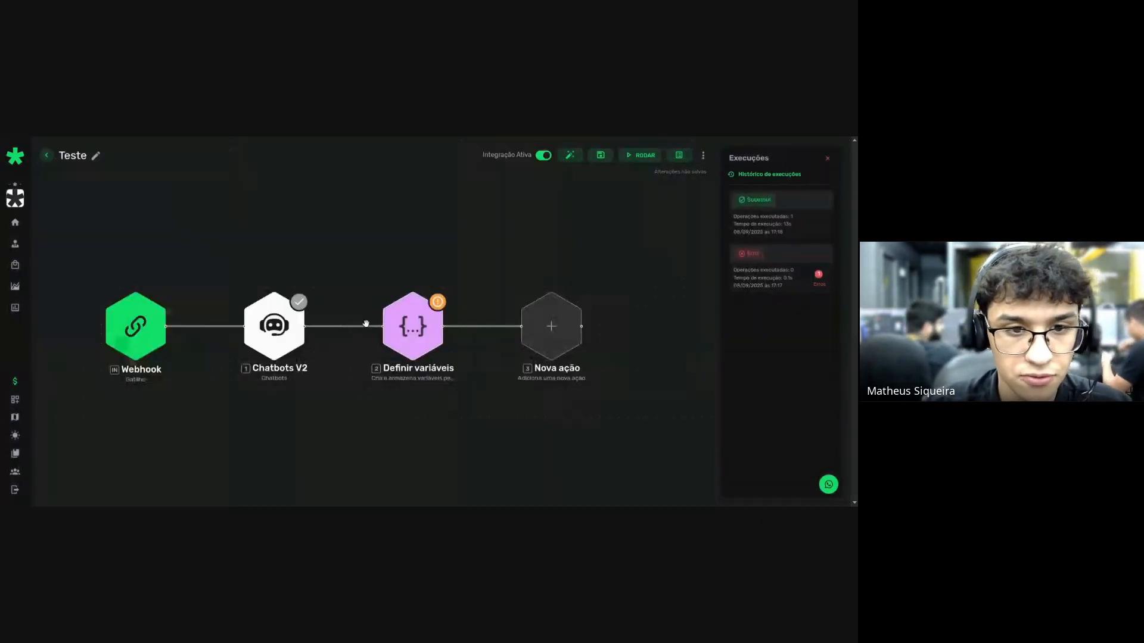
Test the Chatbots V2 step for a Sucesso response, then reopen the Definir variáveis step.
left_click(261, 326)
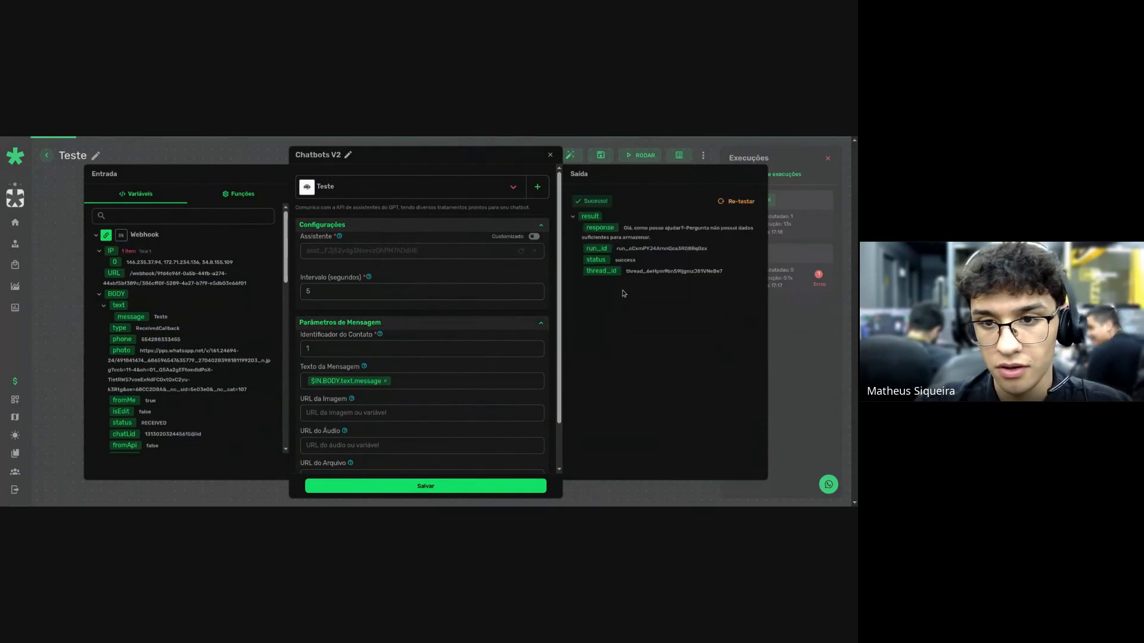
key("Escape")
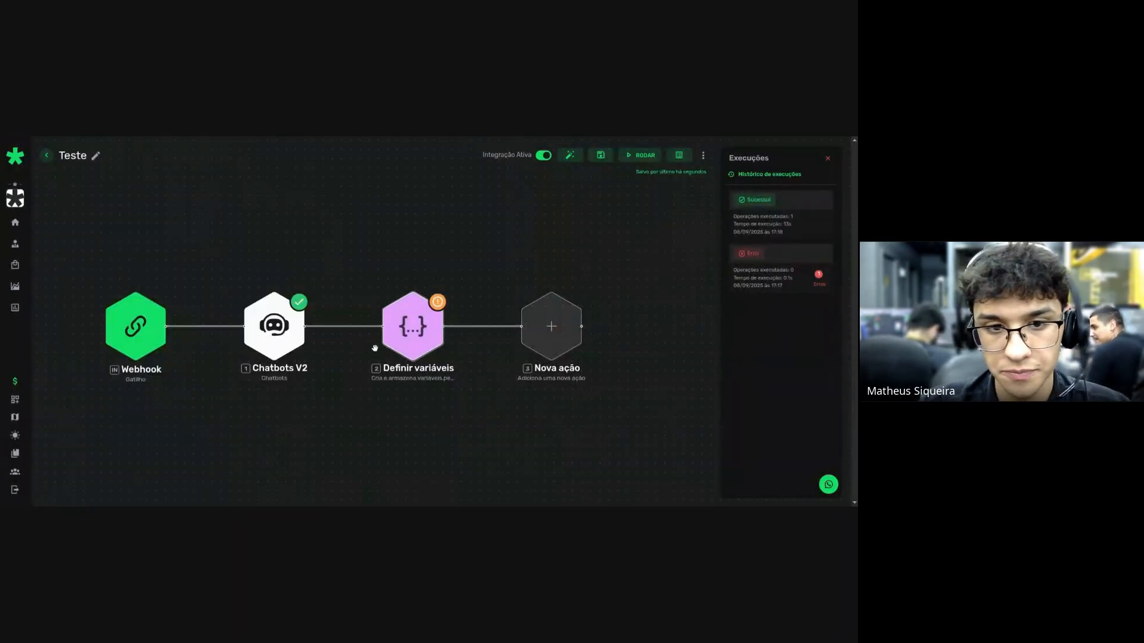
left_click(420, 331)
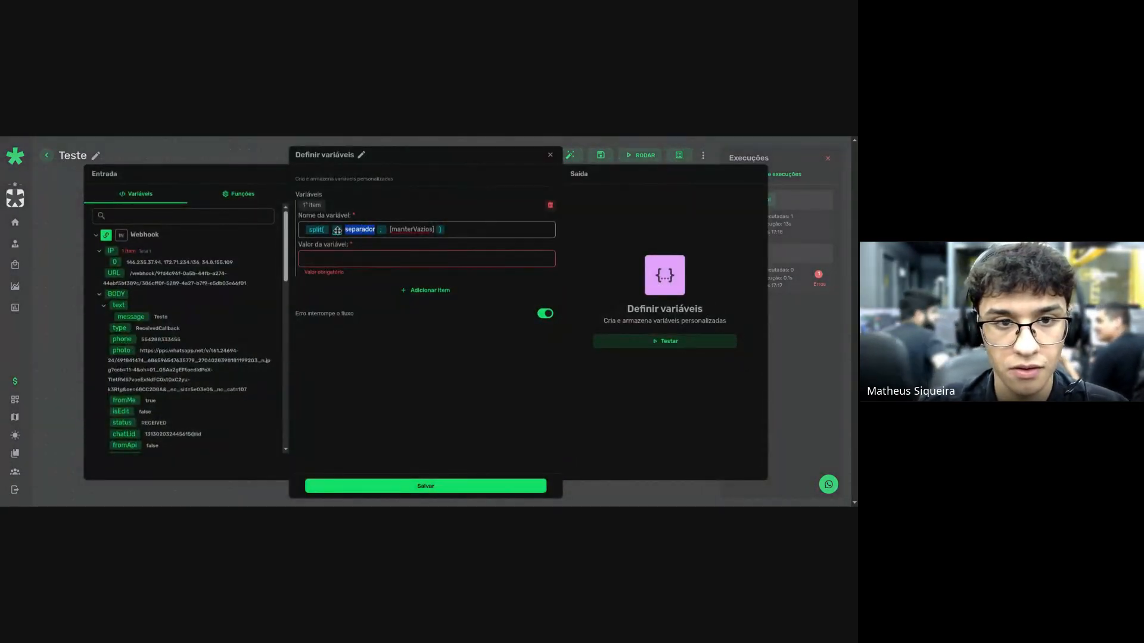
Drop the Chatbots V2 response with a '-' separator in, then clear the misplaced expression from the name field.
left_click(148, 236)
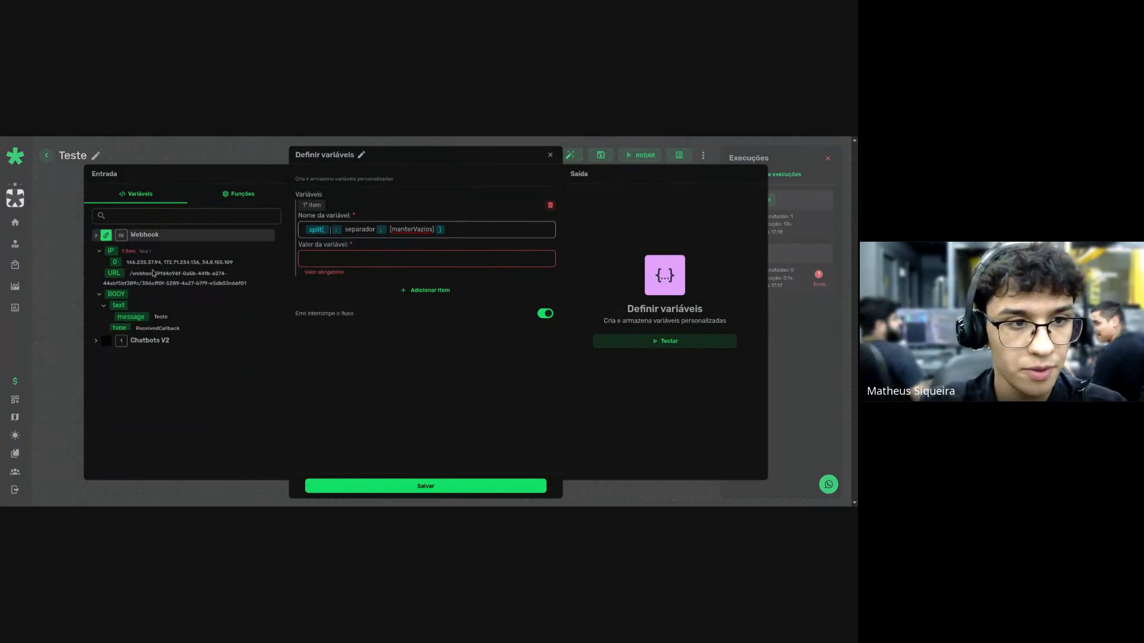
left_click(146, 253)
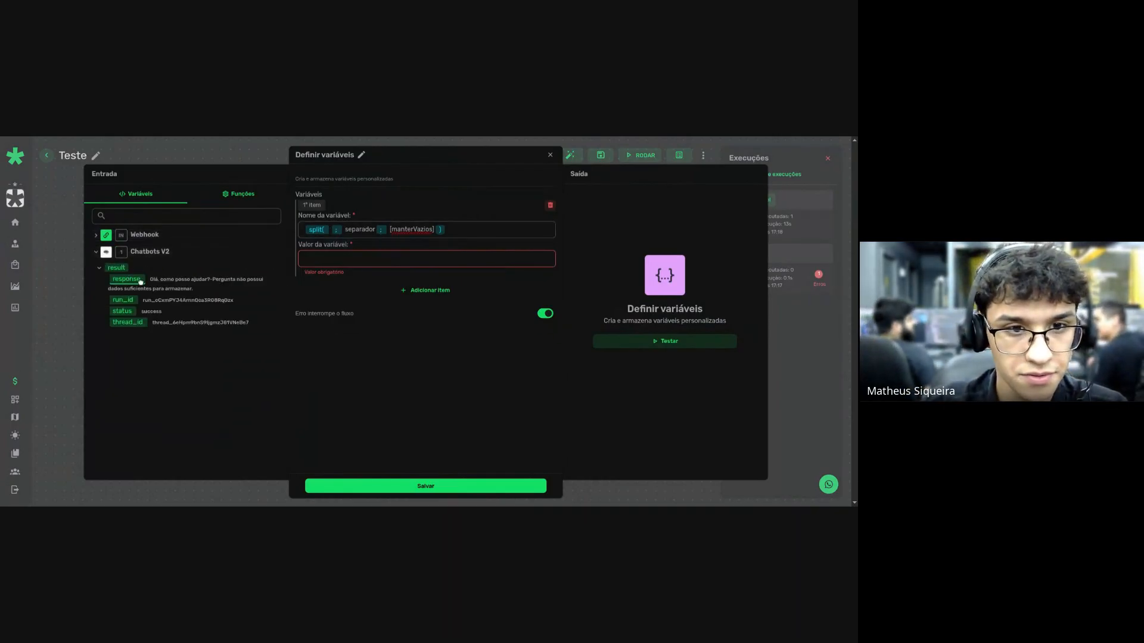
left_click_drag(141, 281, 423, 231)
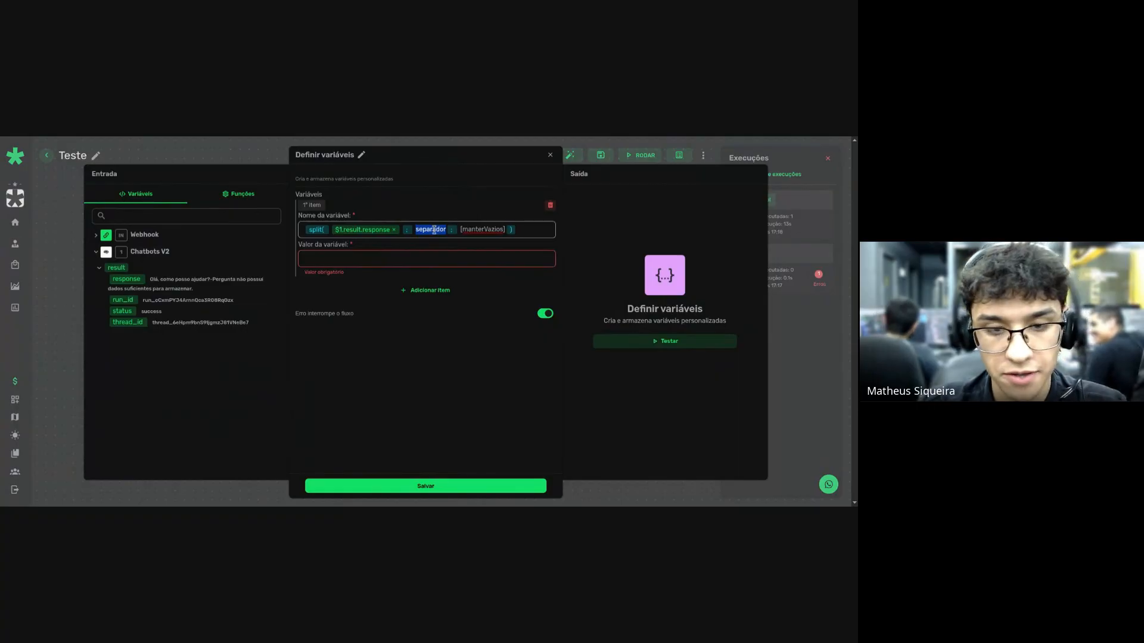
type("-")
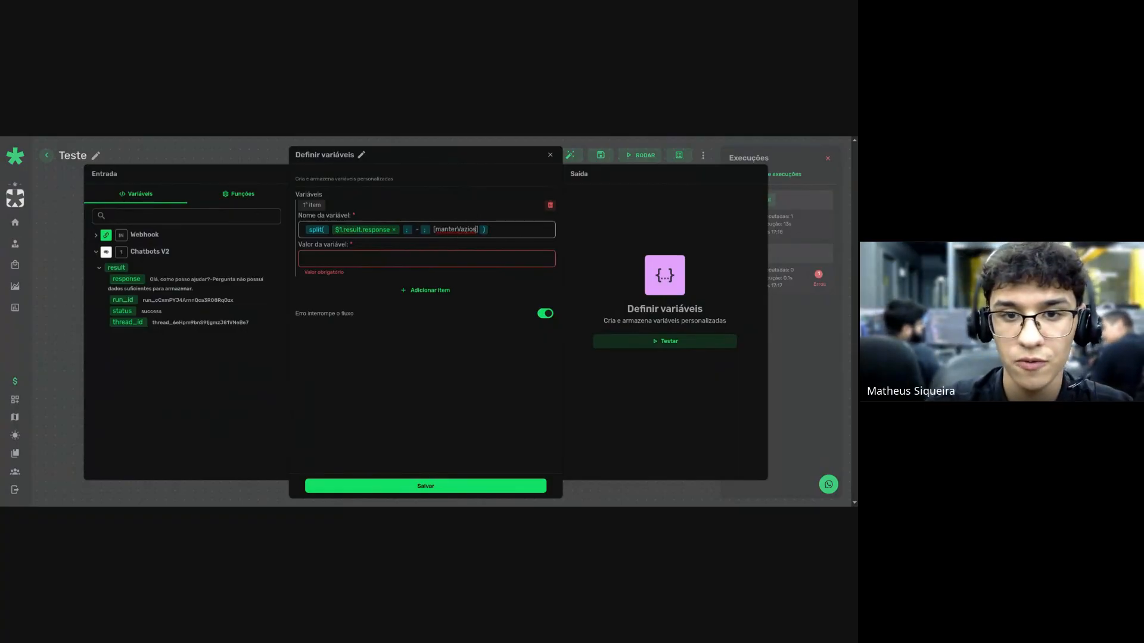
key("ctrl+BackSpace")
key("ctrl+BackSpace")
key("ctrl+BackSpace")
key("ctrl+BackSpace")
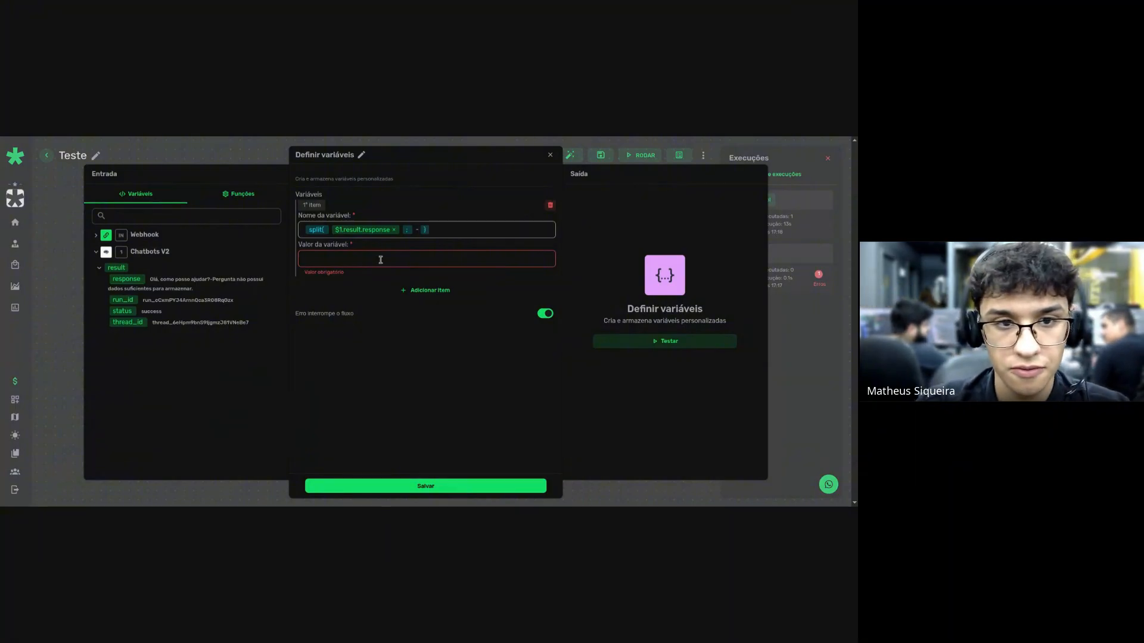
left_click(436, 229)
key("ctrl+a")
key("BackSpace")
Build split($1.result.response ; -) in the Valor da variável field.
left_click(390, 266)
left_click(241, 193)
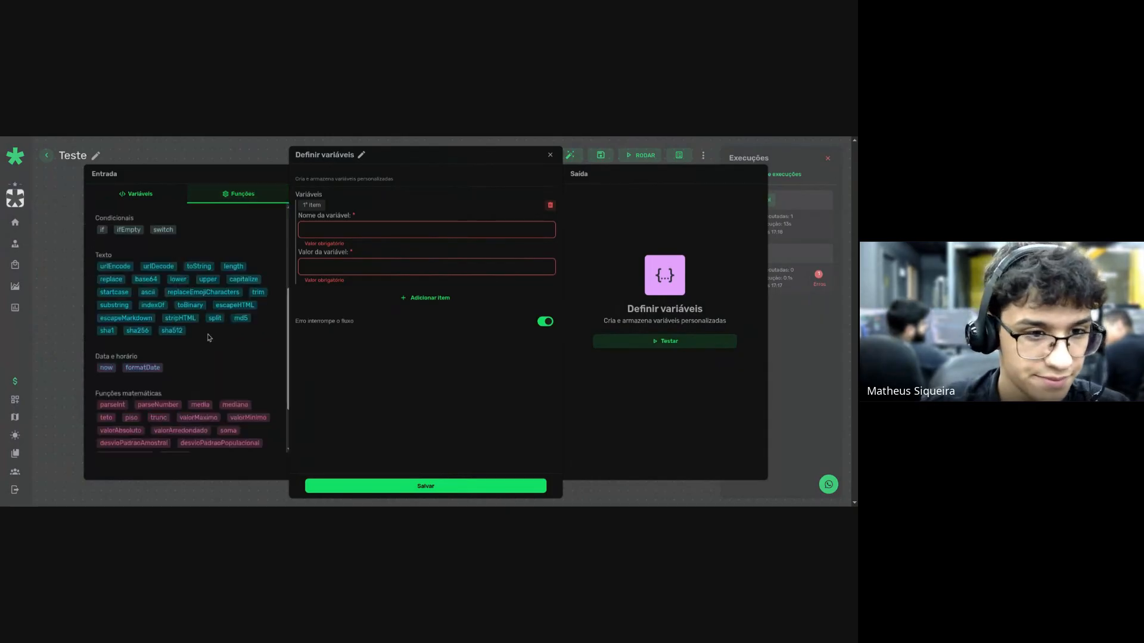
scroll(154, 309, "down", 2)
scroll(128, 291, "up", 2)
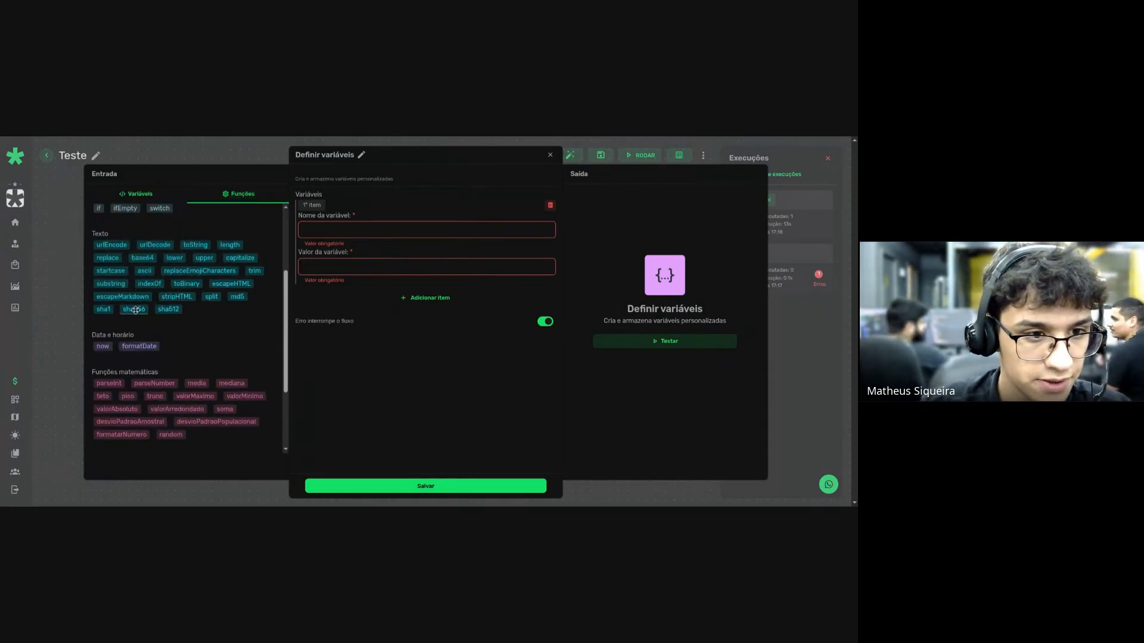
left_click(209, 298)
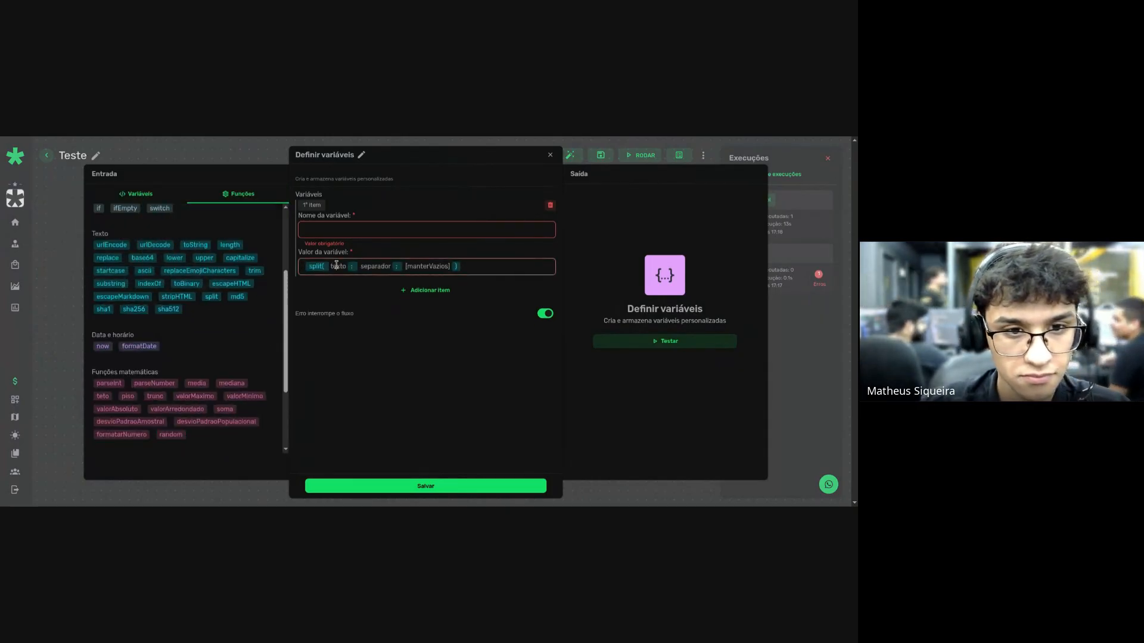
left_click(140, 193)
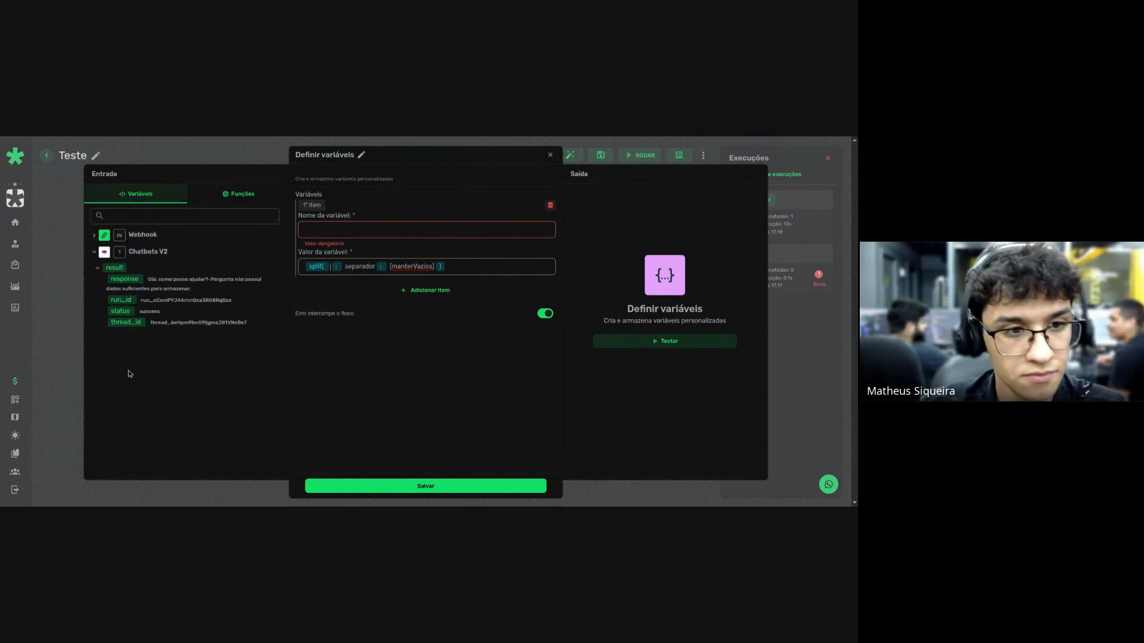
left_click(150, 291)
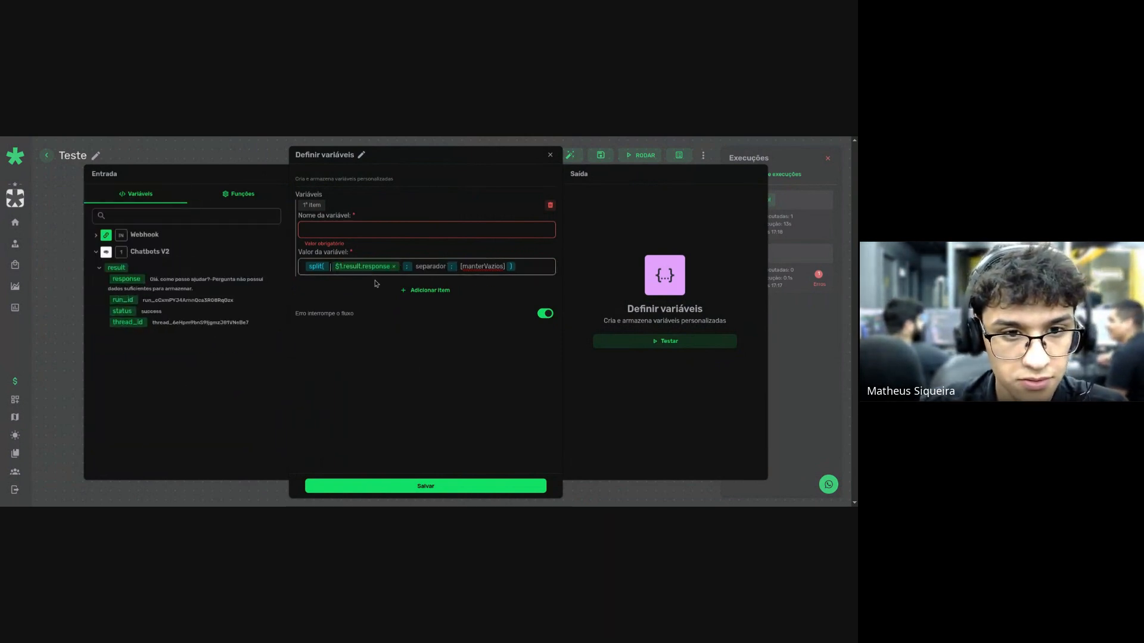
left_click(424, 266)
type("-")
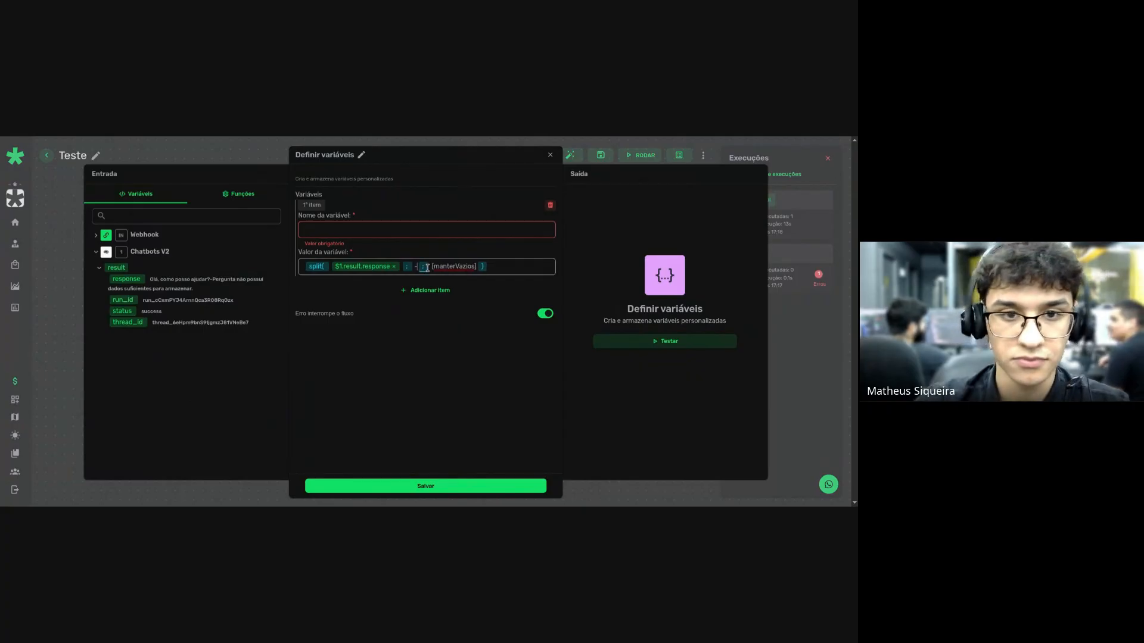
key("ctrl+BackSpace")
key("ctrl+BackSpace")
key("ctrl+BackSpace")
key("ctrl+BackSpace")
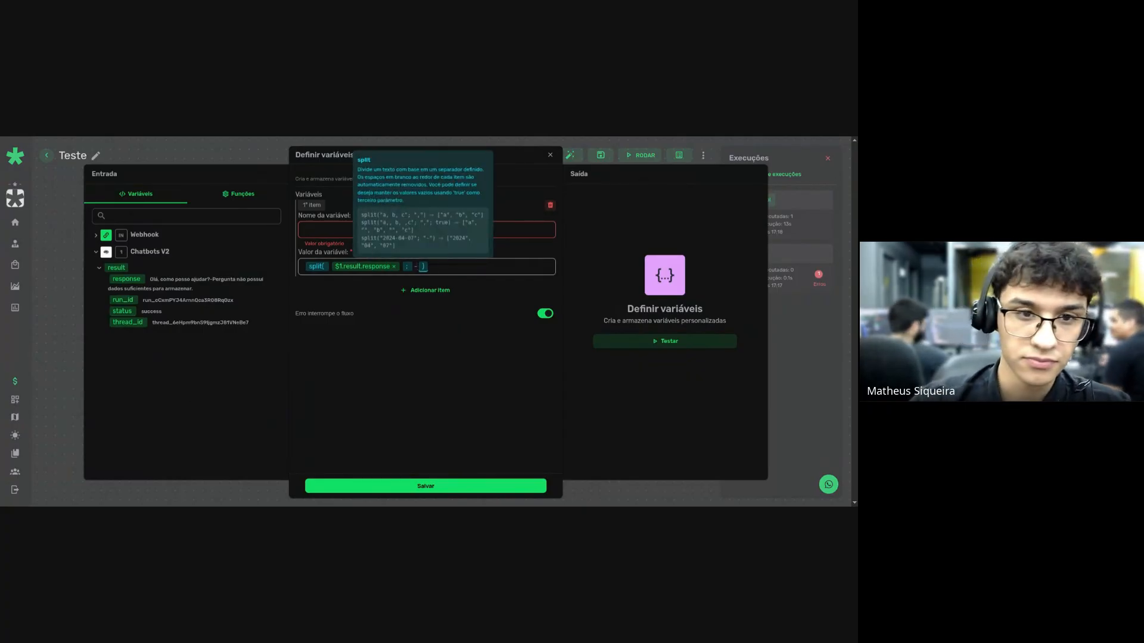
Name the variable Info, test the step successfully and save it.
left_click(319, 234)
type("Info")
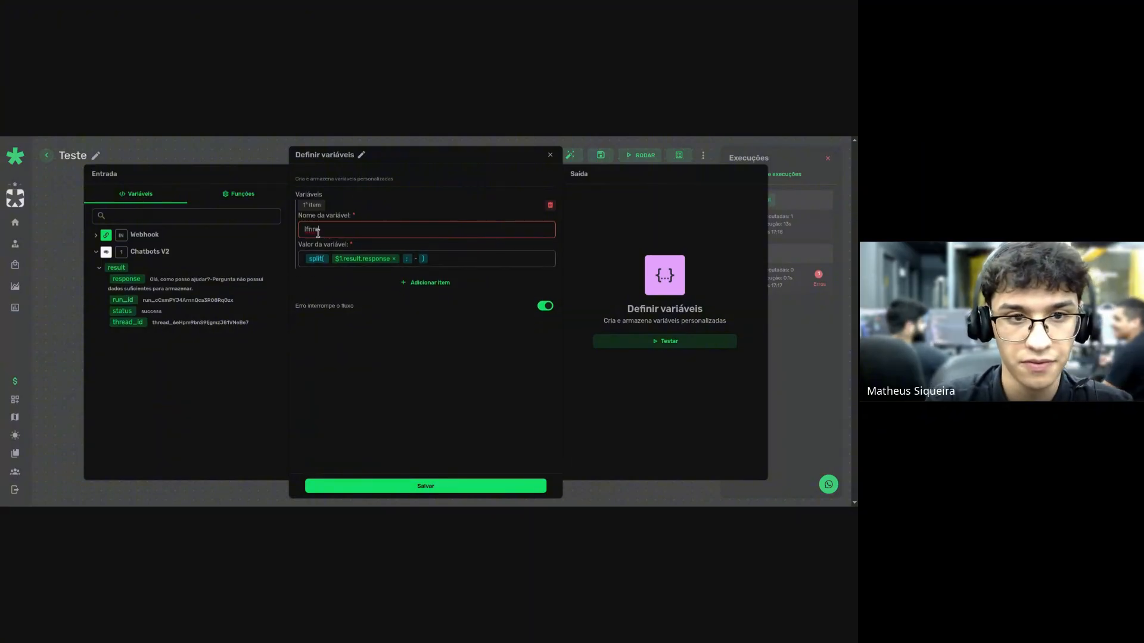
left_click(696, 341)
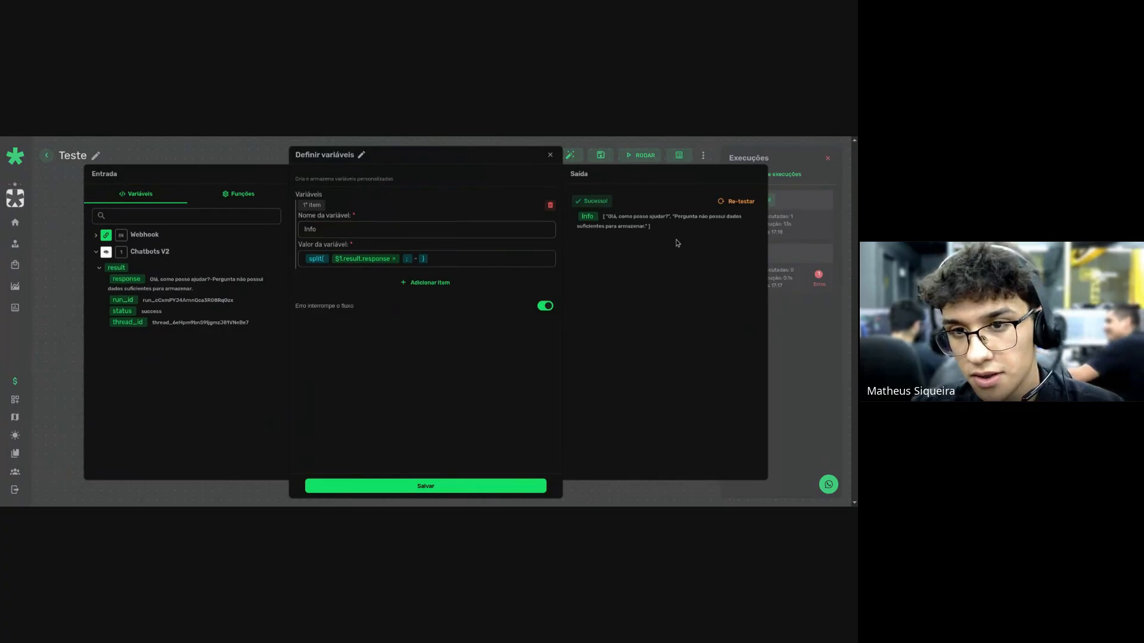
left_click(441, 486)
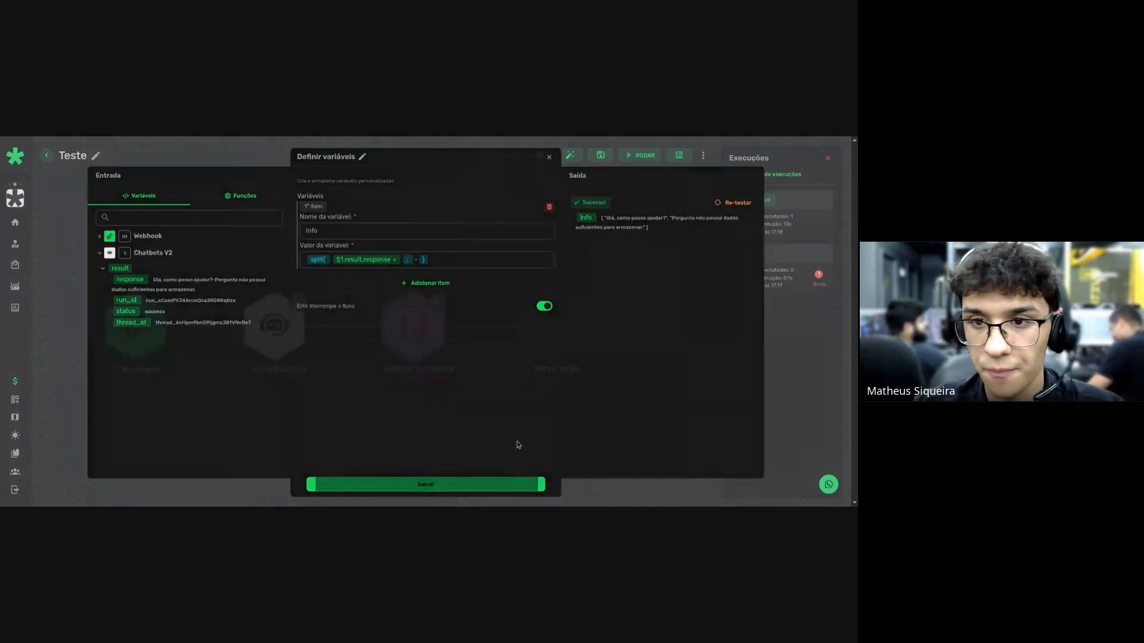
Save the whole Teste flow.
left_click(600, 154)
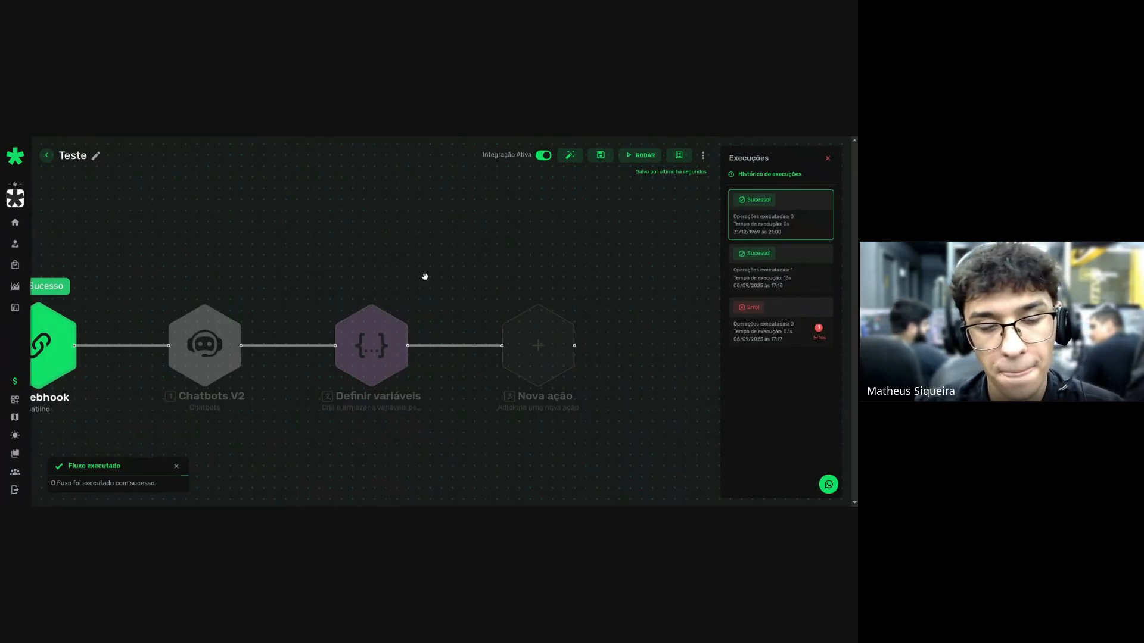
scroll(450, 232, "down", 3)
scroll(605, 282, "up", 3)
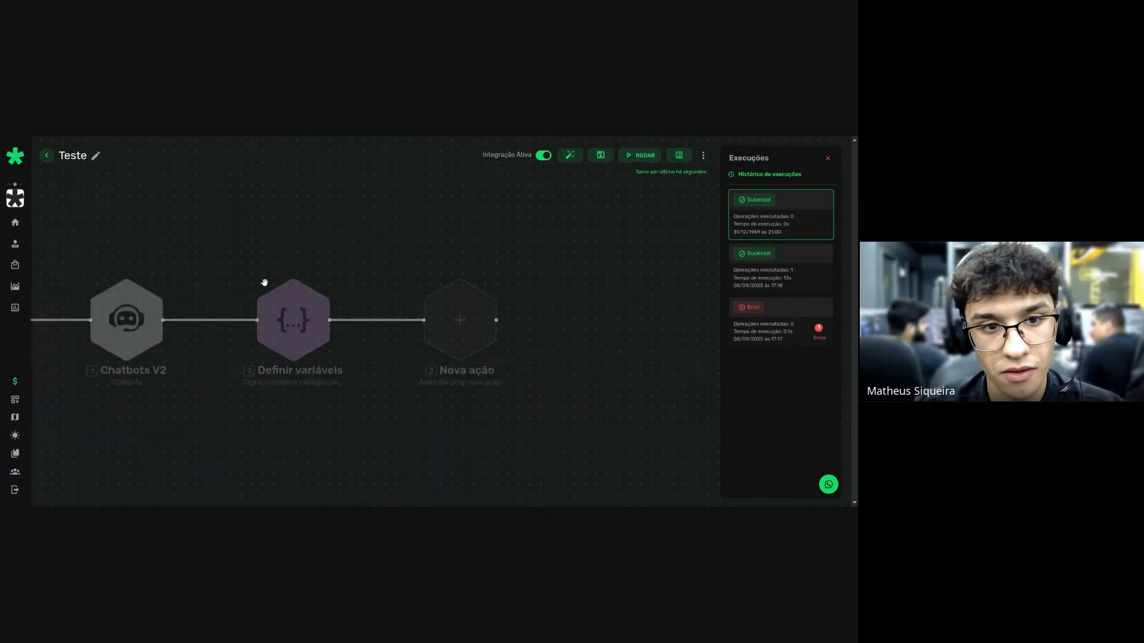
scroll(361, 242, "down", 2)
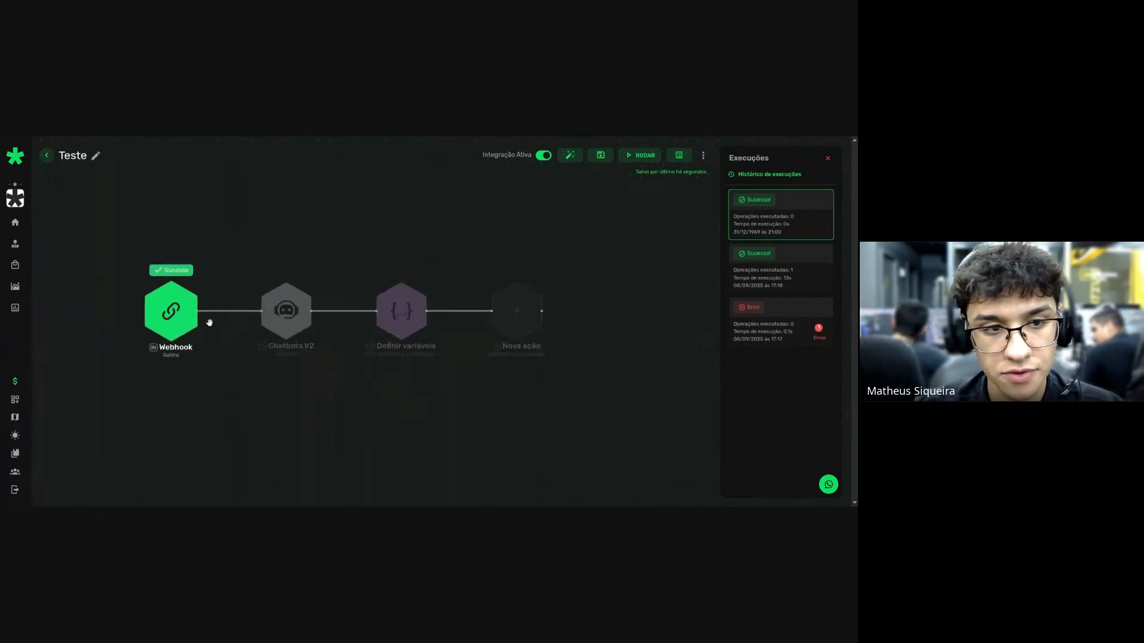
scroll(602, 237, "up", 4)
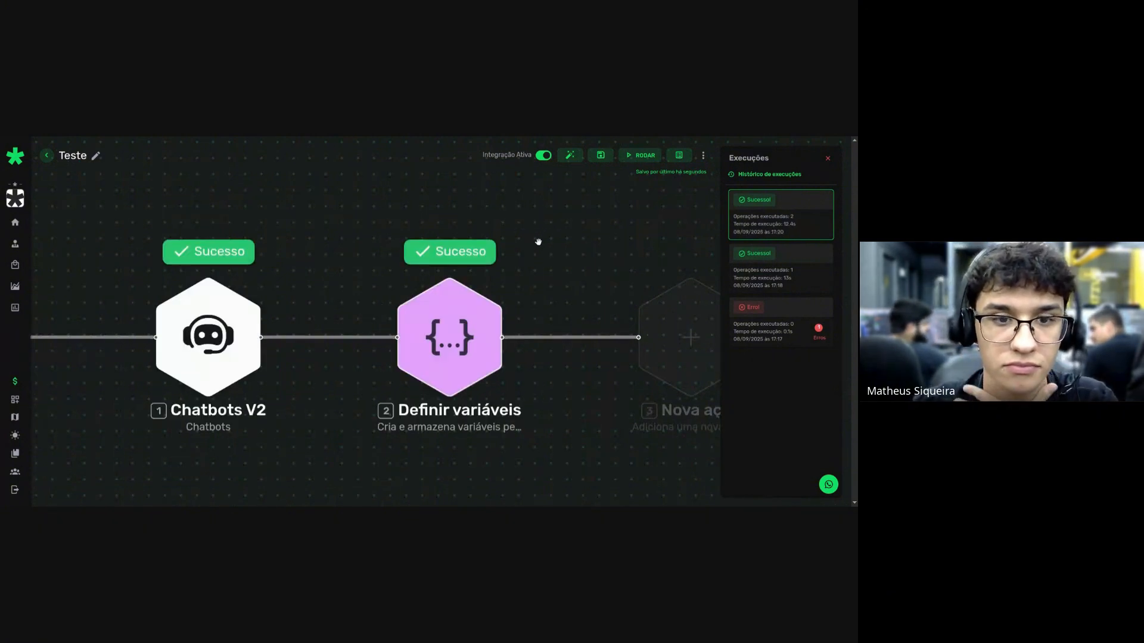
Review the Definir variáveis run input and output with the Info list, then close it.
left_click(450, 250)
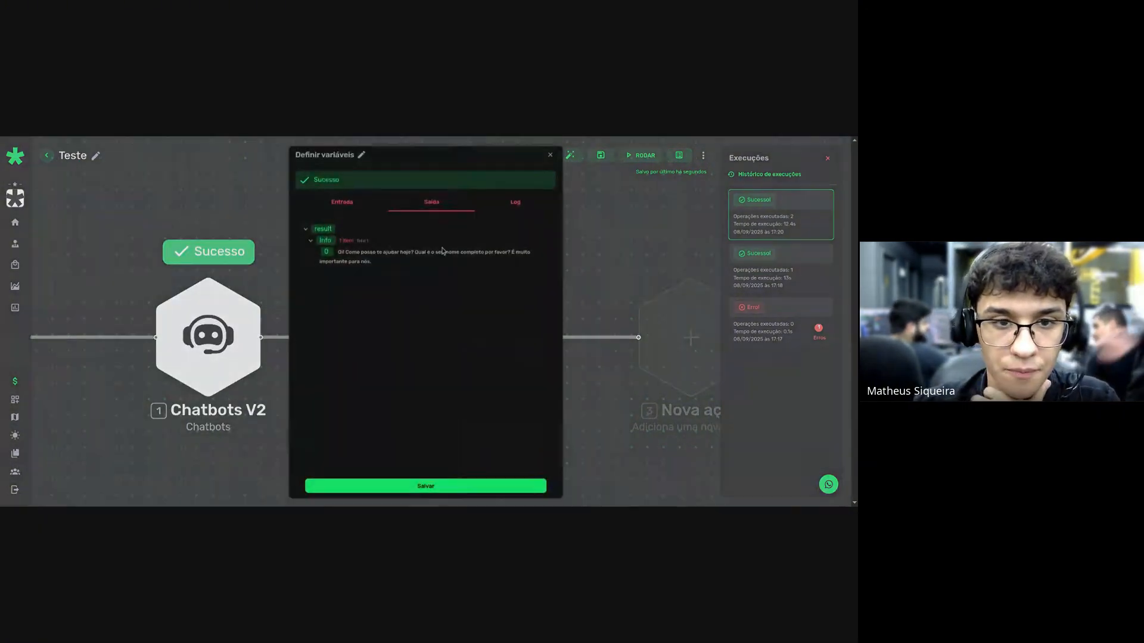
left_click(369, 205)
left_click(432, 203)
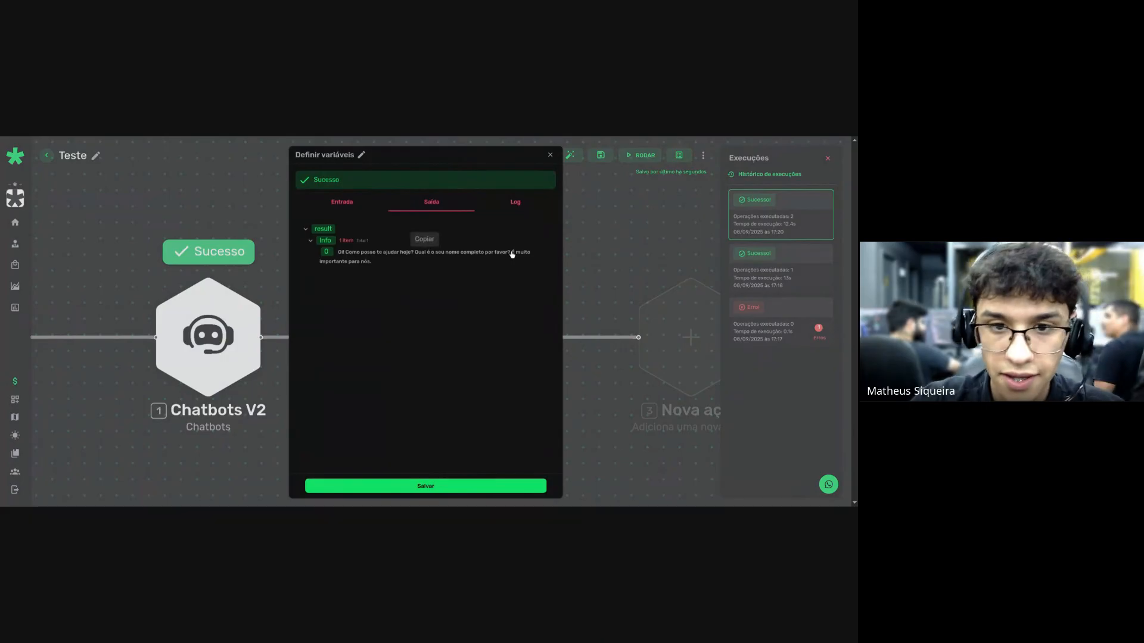
left_click_drag(510, 253, 523, 272)
key("Escape")
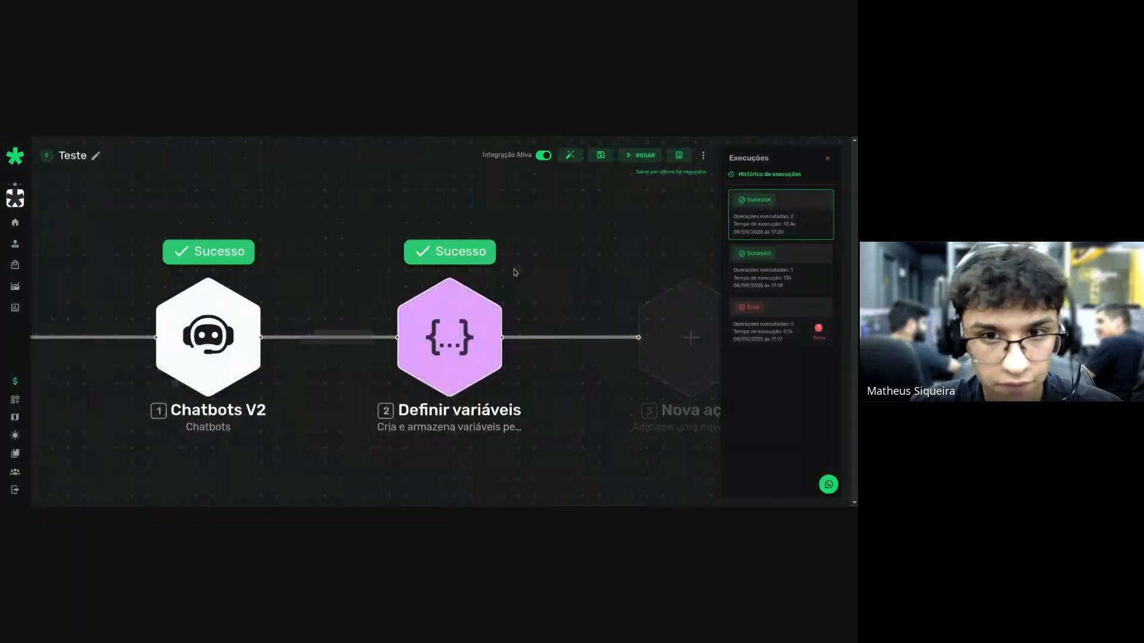
Check the Chatbots V2 run's input and output data, then close it.
left_click(208, 251)
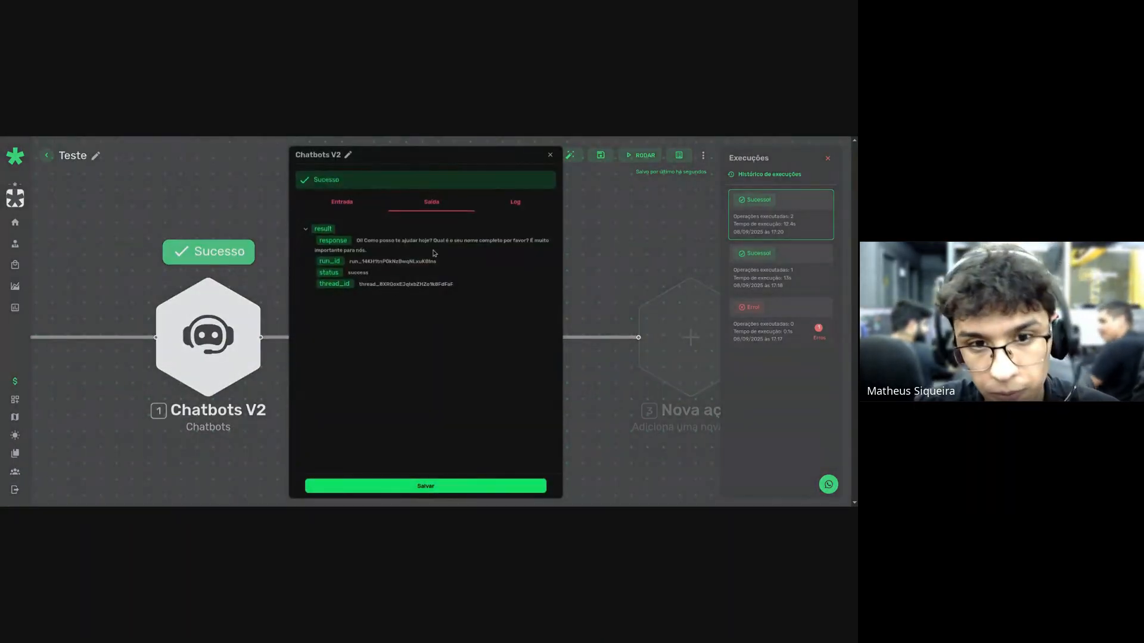
left_click(342, 202)
left_click(432, 202)
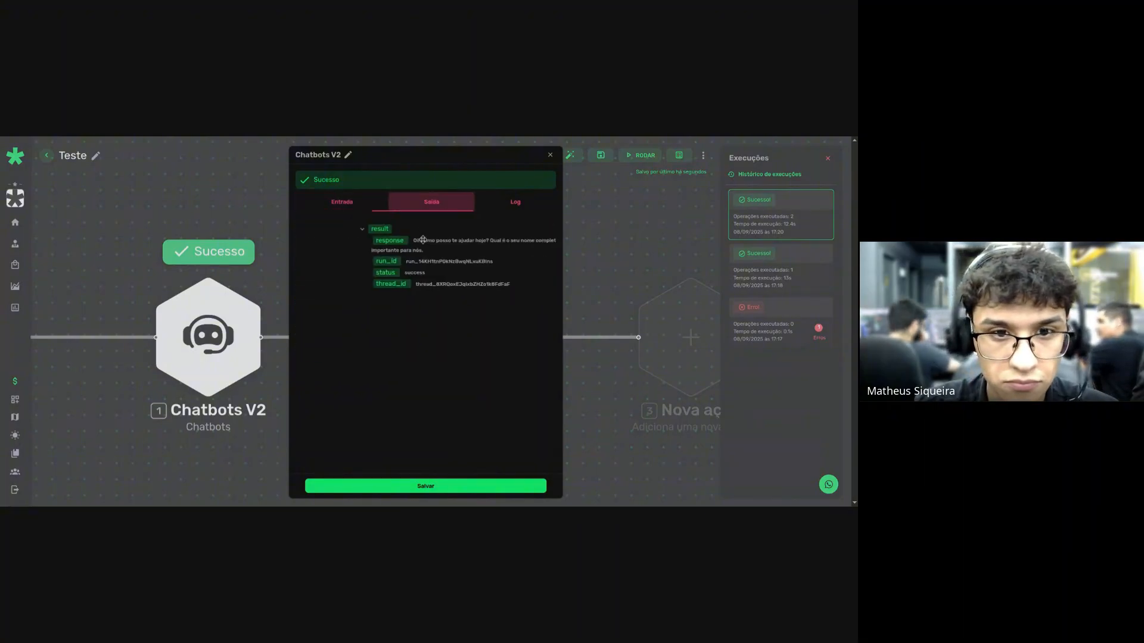
left_click(345, 202)
key("Escape")
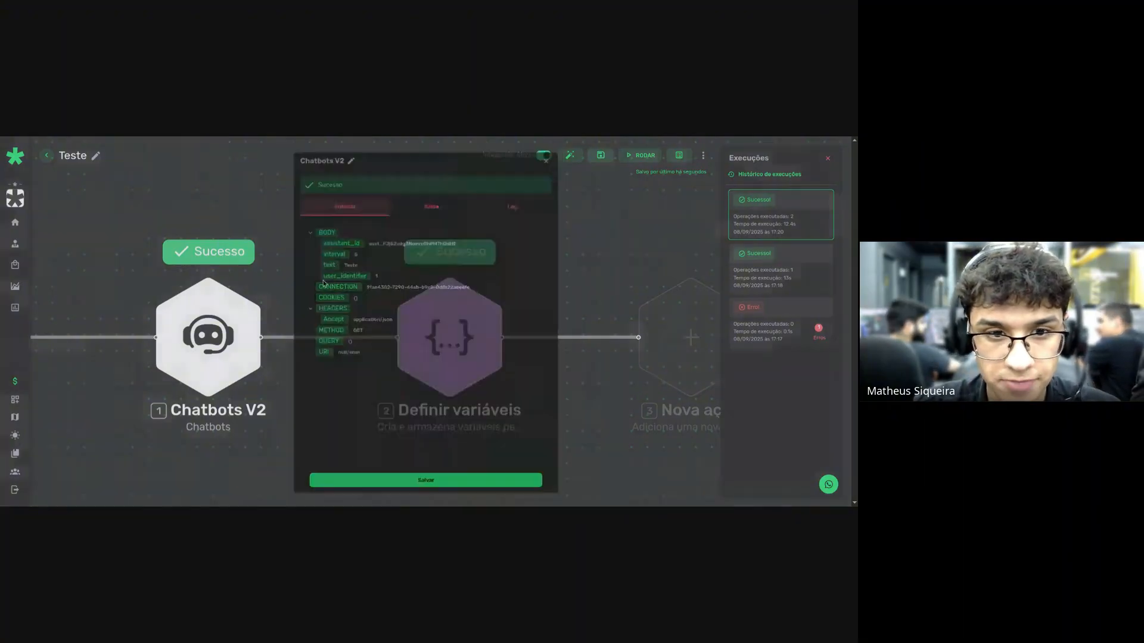
Change the Chatbots V2 Identificador do Contato from 2 to 3 and re-test.
left_click(205, 349)
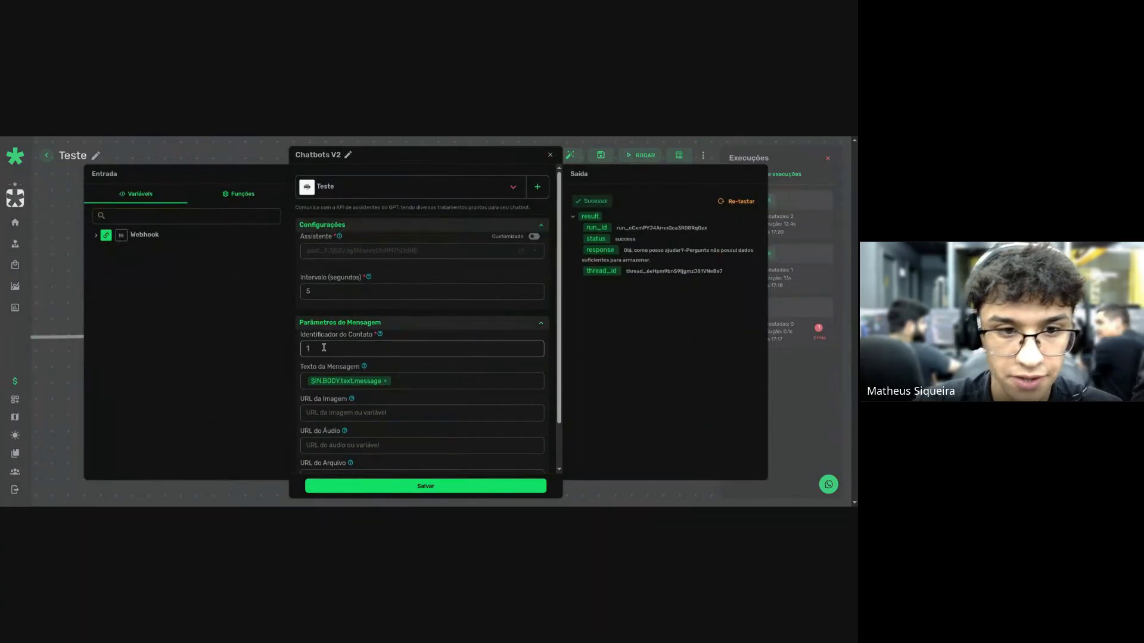
left_click(733, 204)
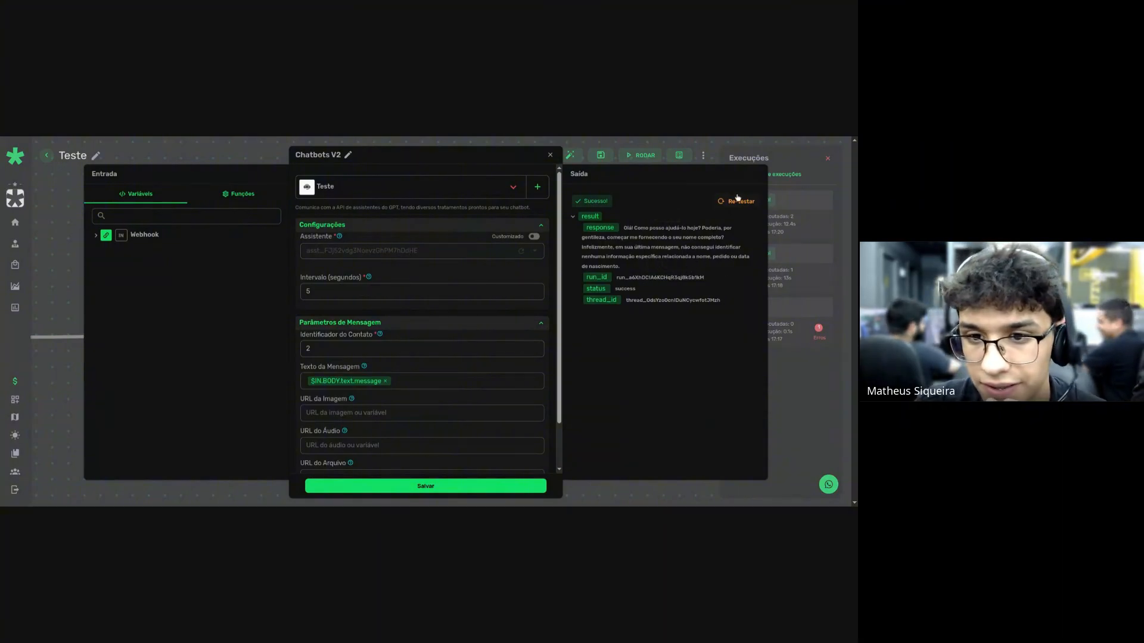
left_click_drag(334, 352, 247, 357)
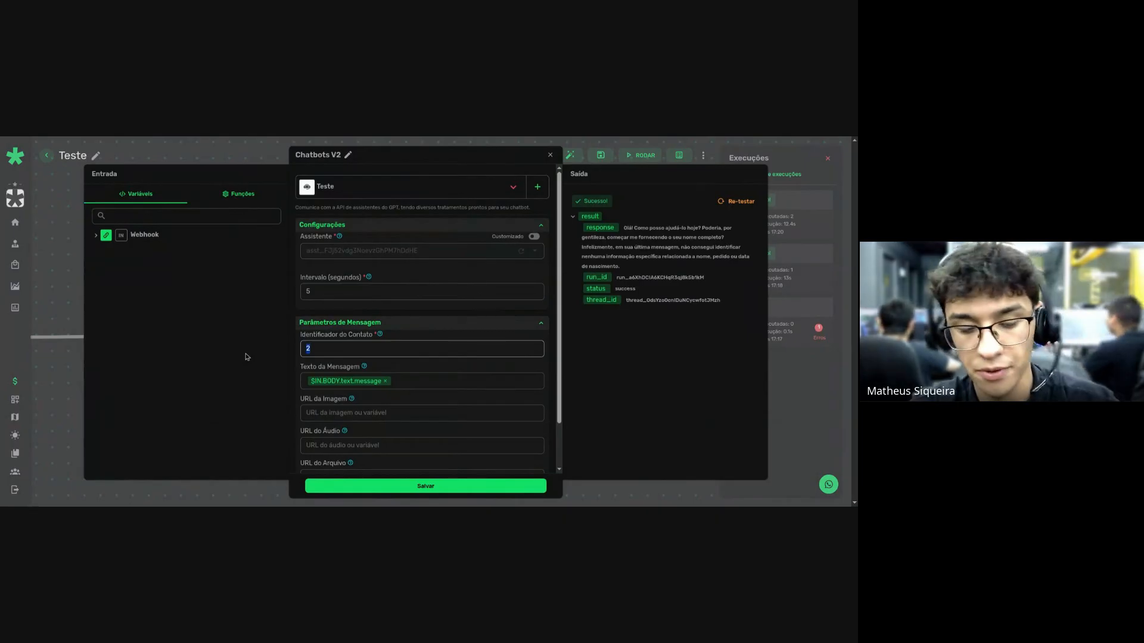
key("BackSpace")
type("3")
left_click(737, 201)
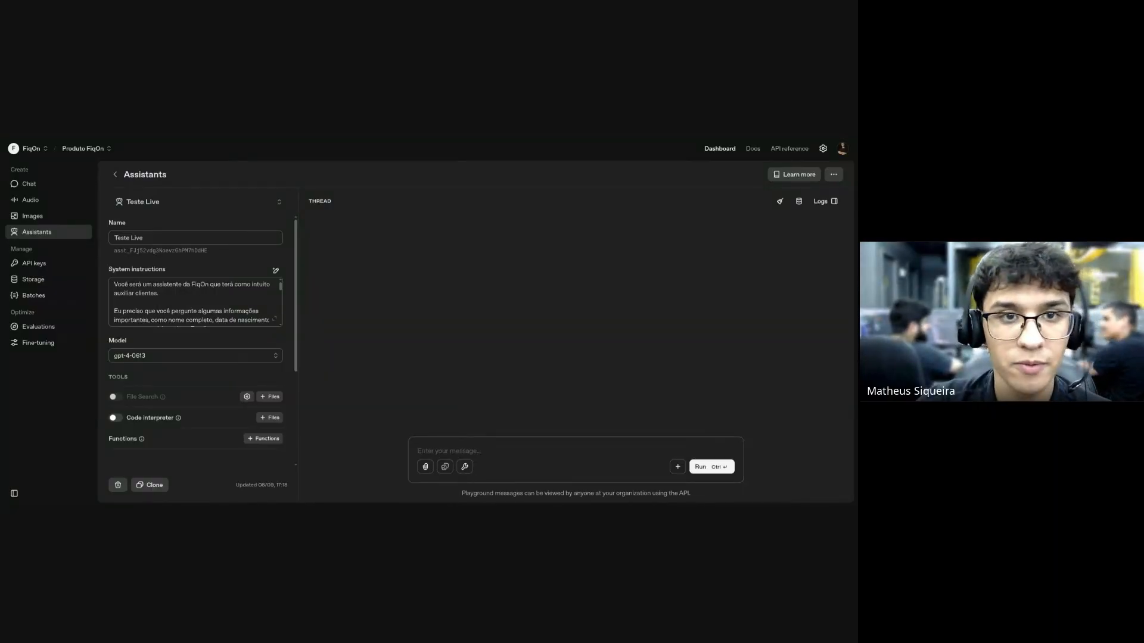
Expand the Teste Live system instructions in the editor and select the last two lines.
left_click(274, 320)
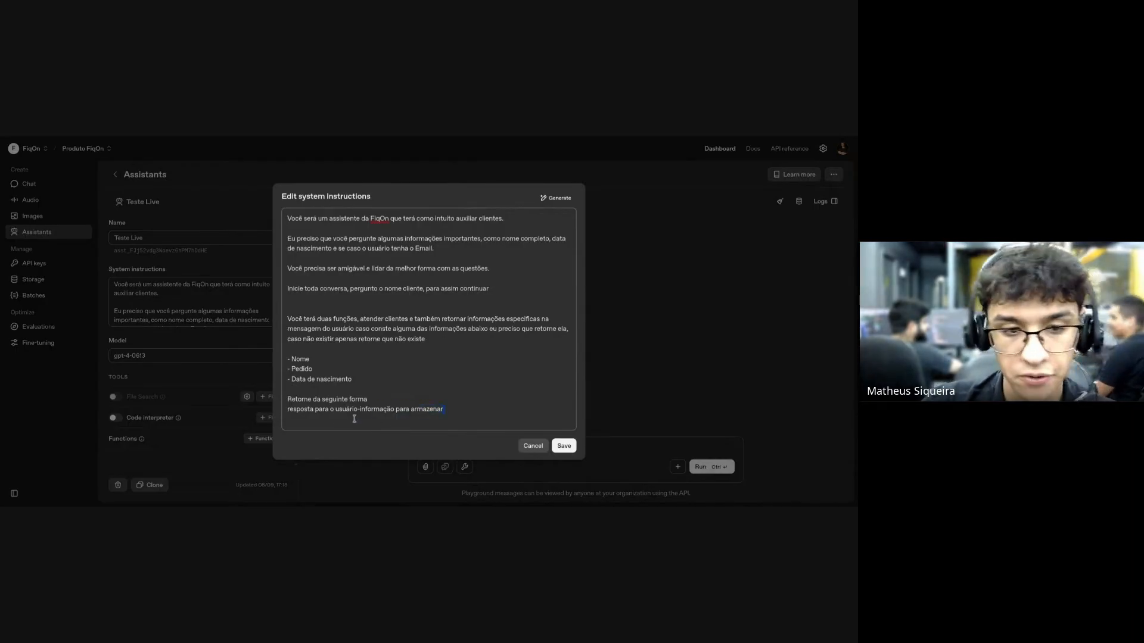
left_click_drag(355, 419, 283, 400)
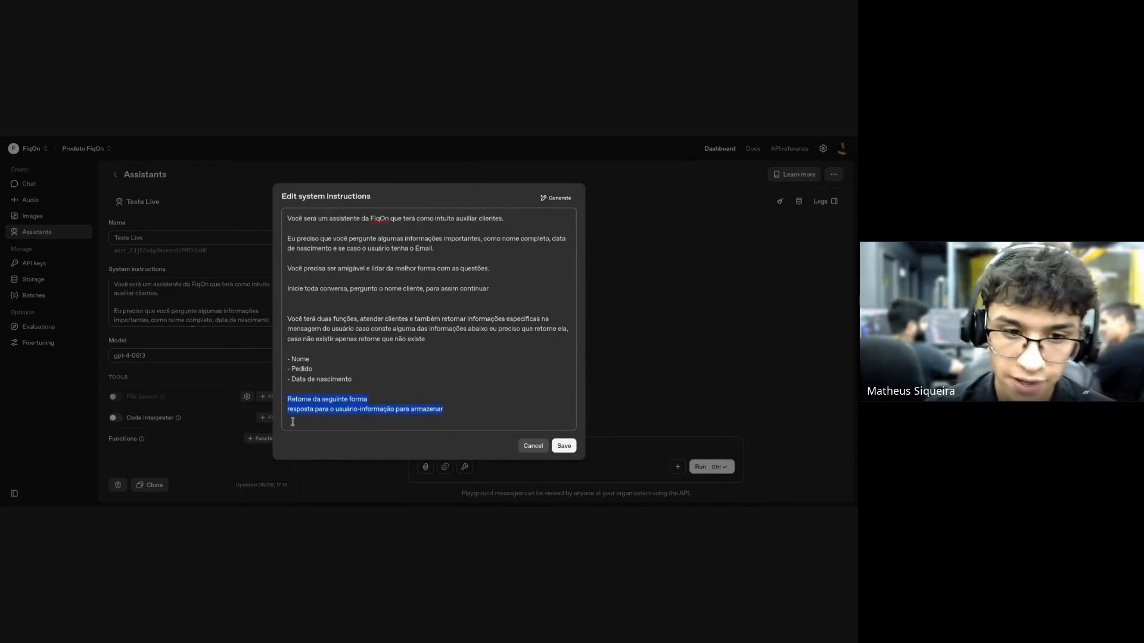
left_click(421, 138)
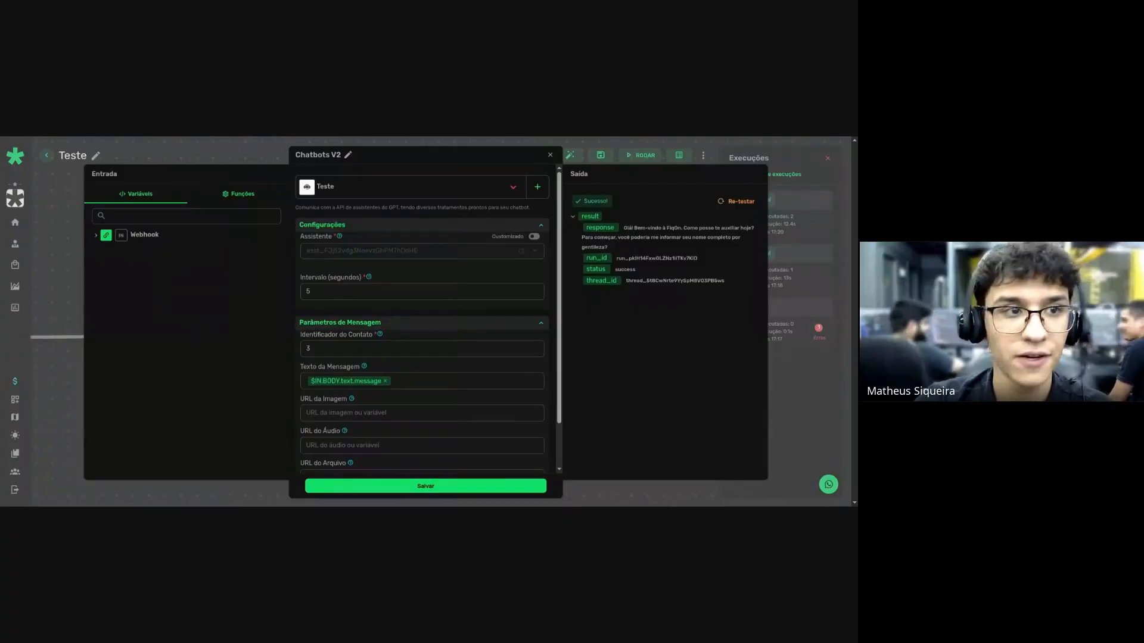
Close Chatbots V2 and re-save Definir variáveis, whose Info now splits the reply in two.
left_click(549, 155)
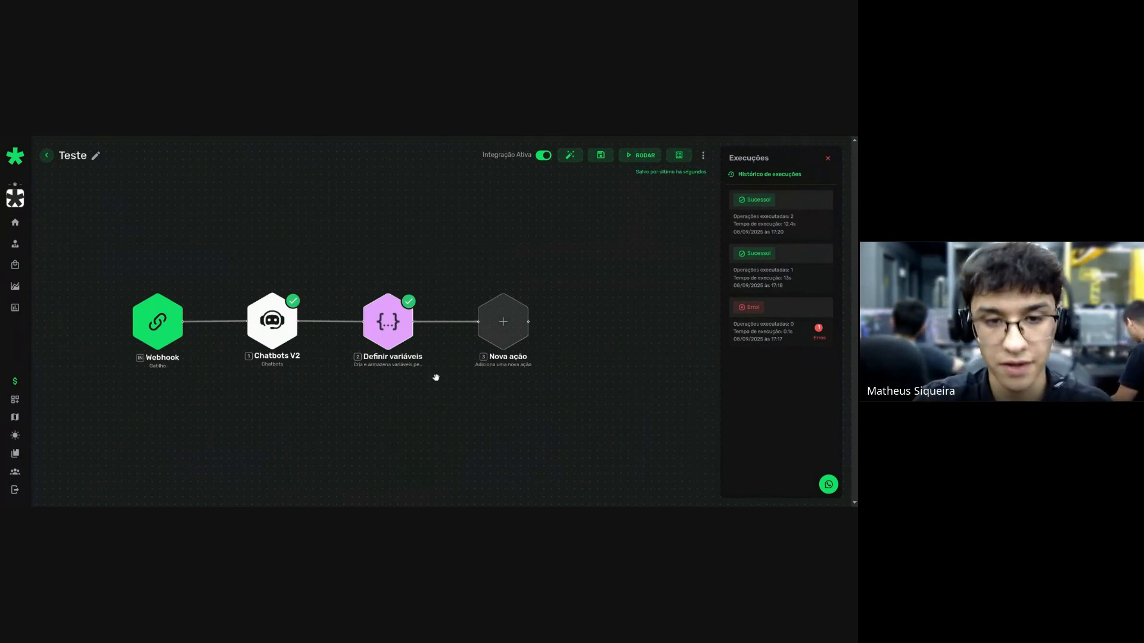
scroll(414, 338, "up", 3)
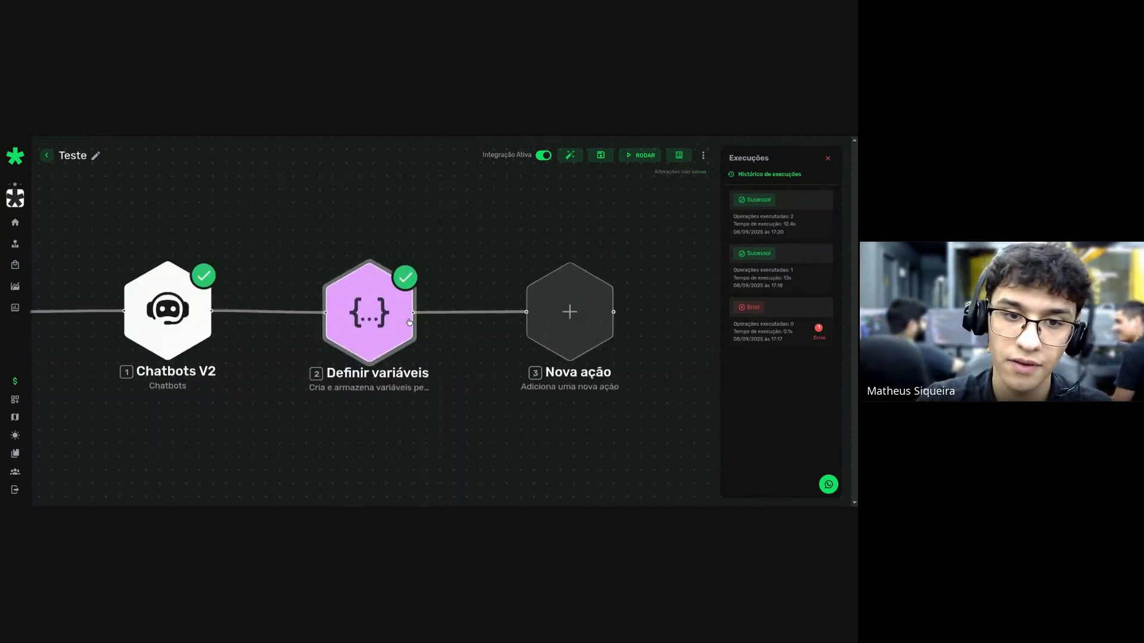
left_click(344, 339)
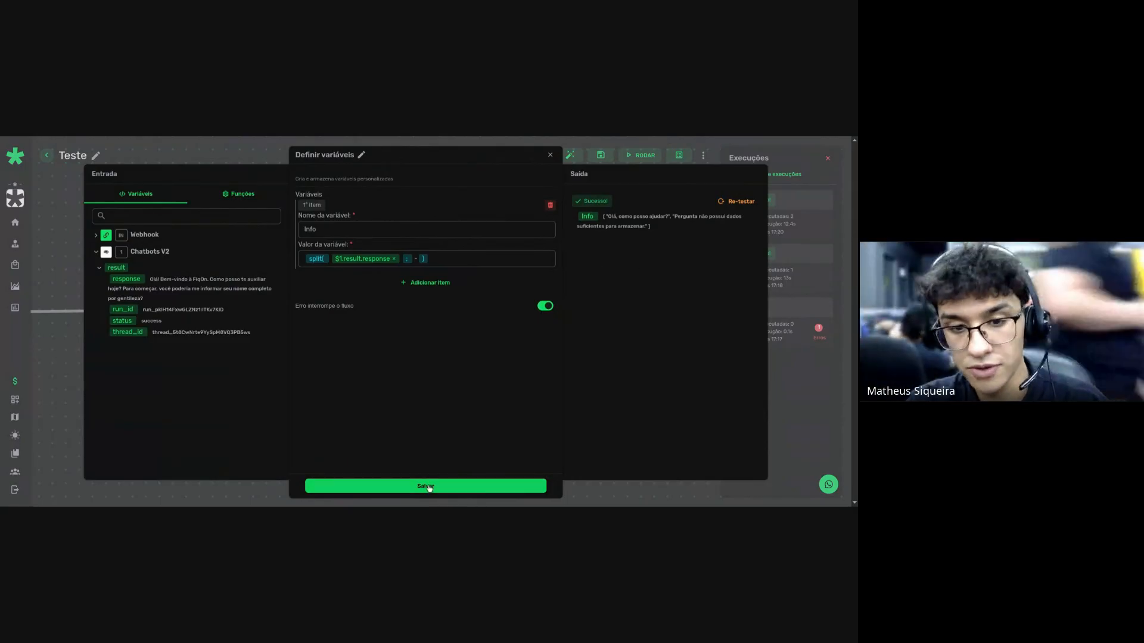
left_click(475, 486)
left_click_drag(473, 438, 280, 439)
left_click(373, 337)
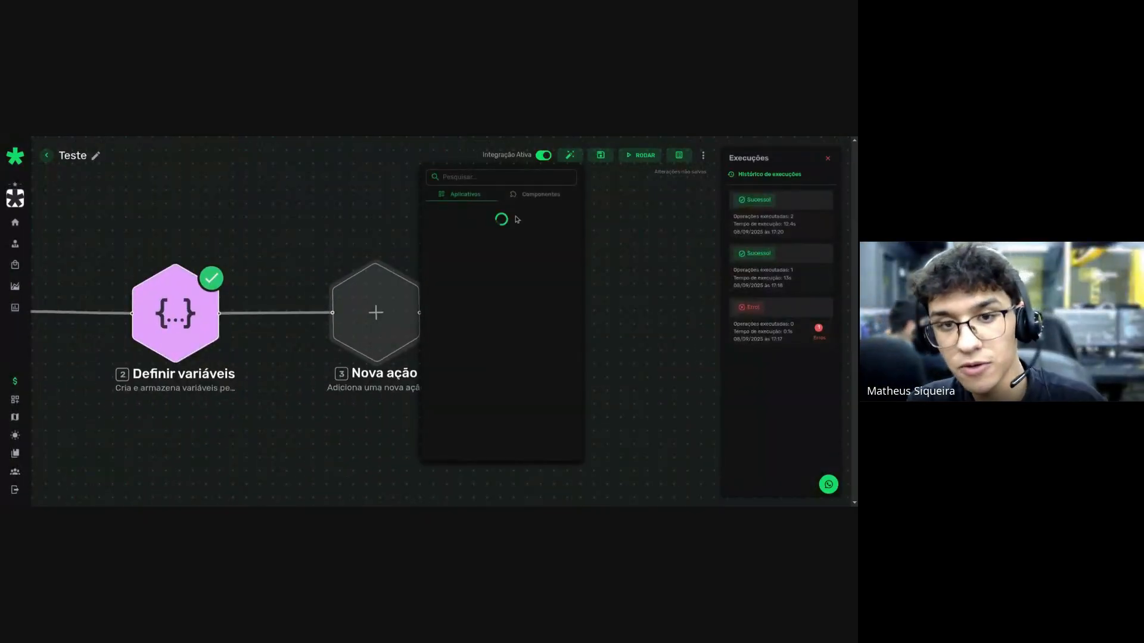
Add a Roteador component after Definir variáveis, creating two Filtro branches.
left_click(537, 197)
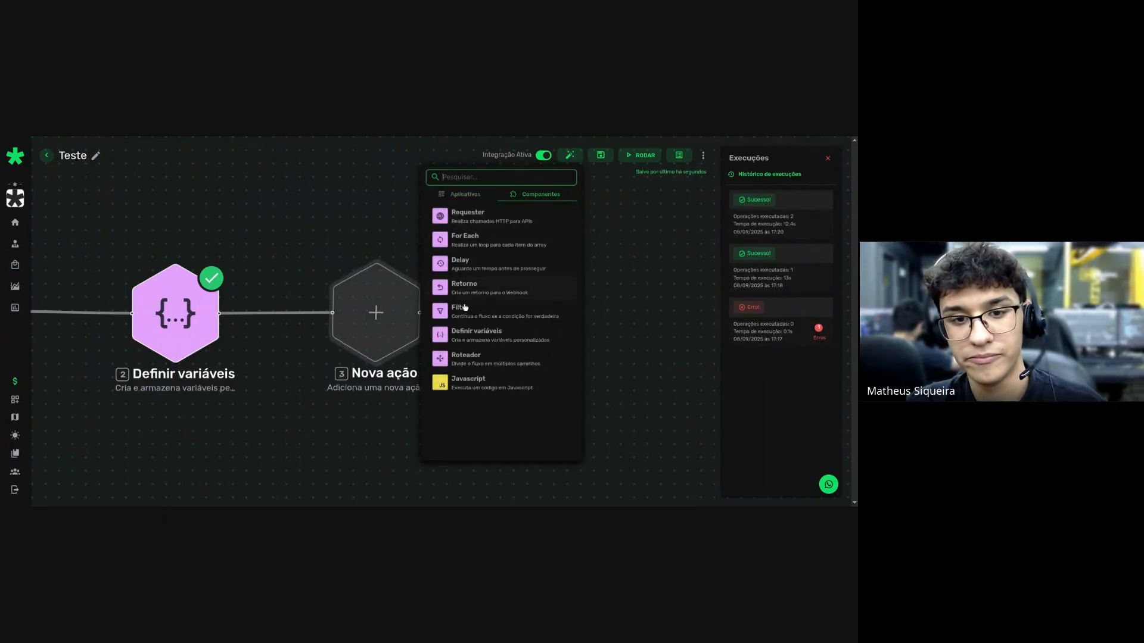
left_click(477, 355)
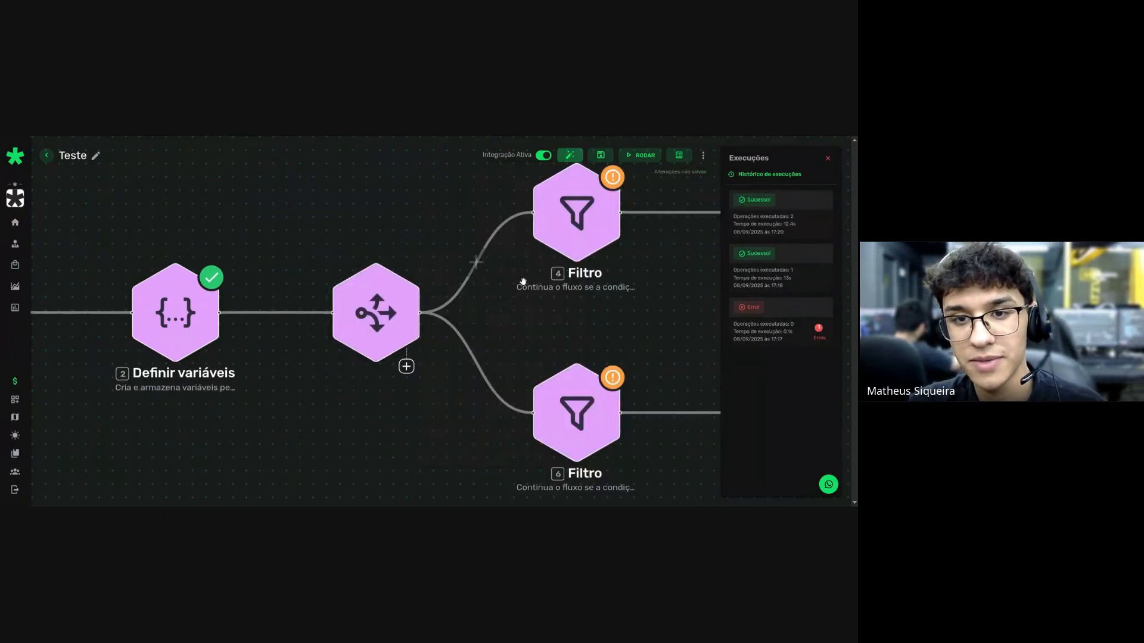
left_click_drag(622, 314, 476, 339)
Add a Google Sheets 'Adicionar linha na planilha' step after the upper filter.
left_click(468, 308)
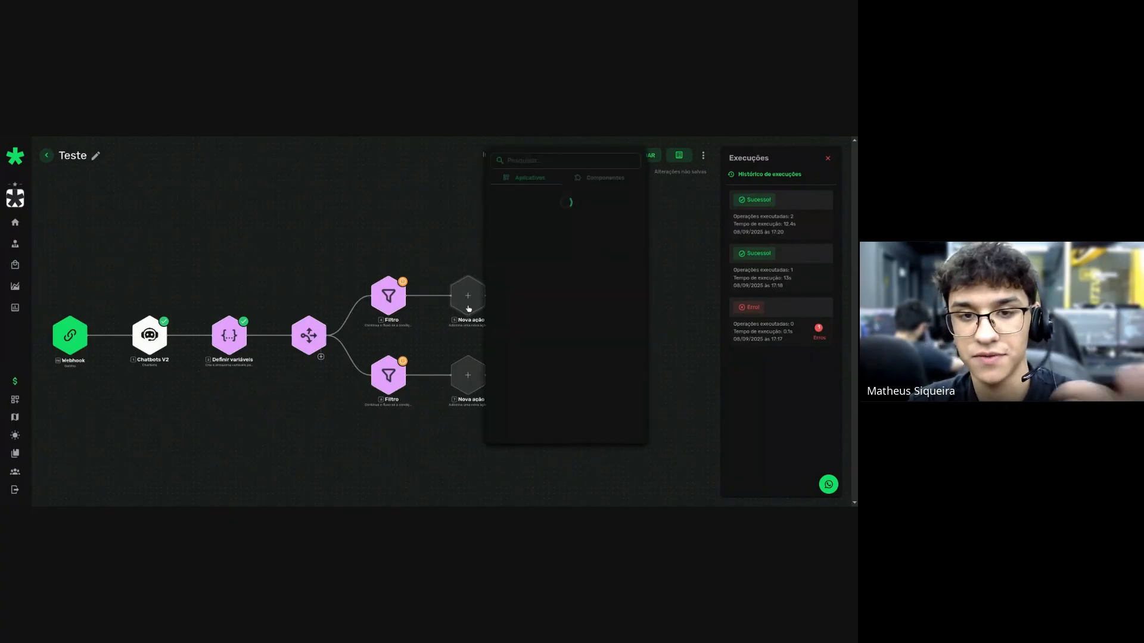
left_click(543, 160)
type("Googleh")
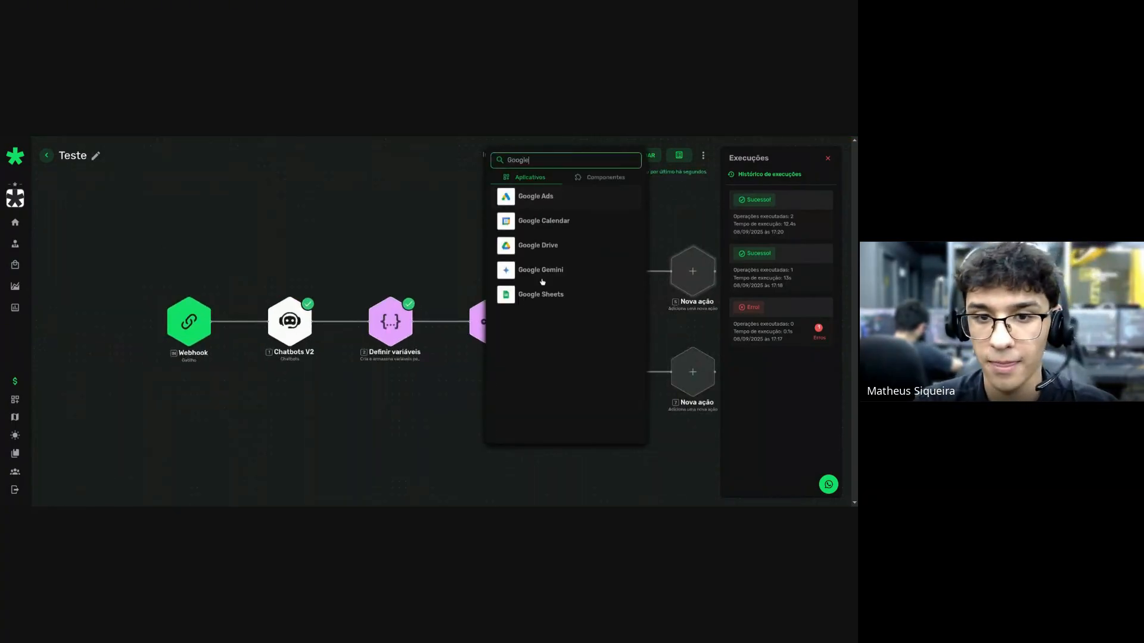
left_click(541, 296)
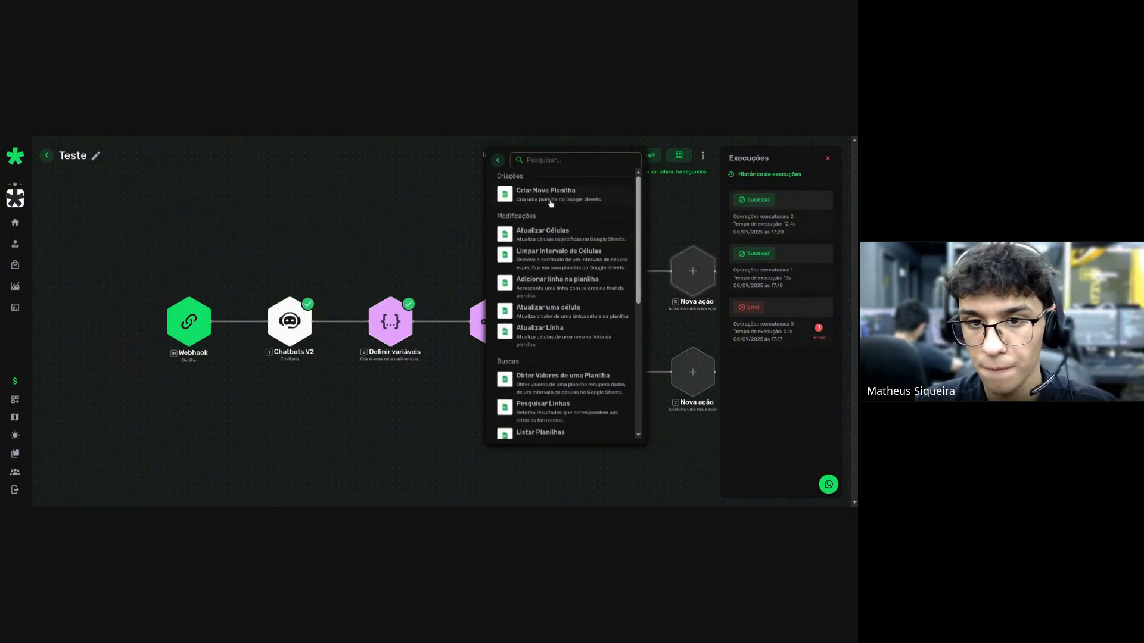
left_click(556, 286)
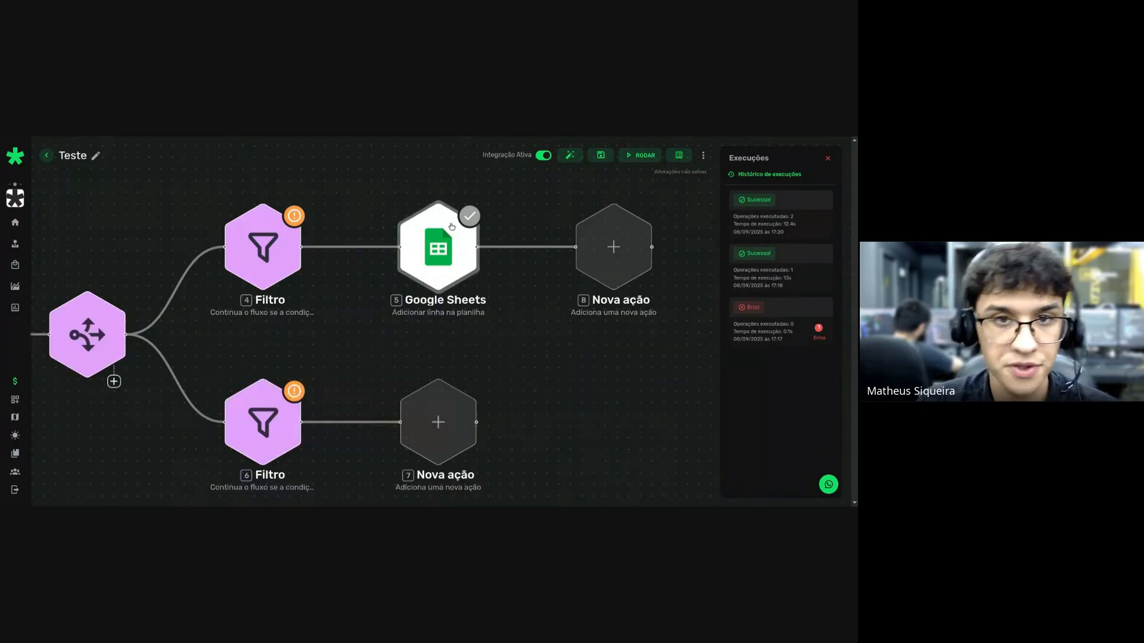
right_click(480, 252)
left_click_drag(321, 326, 427, 367)
scroll(324, 328, "down", 4)
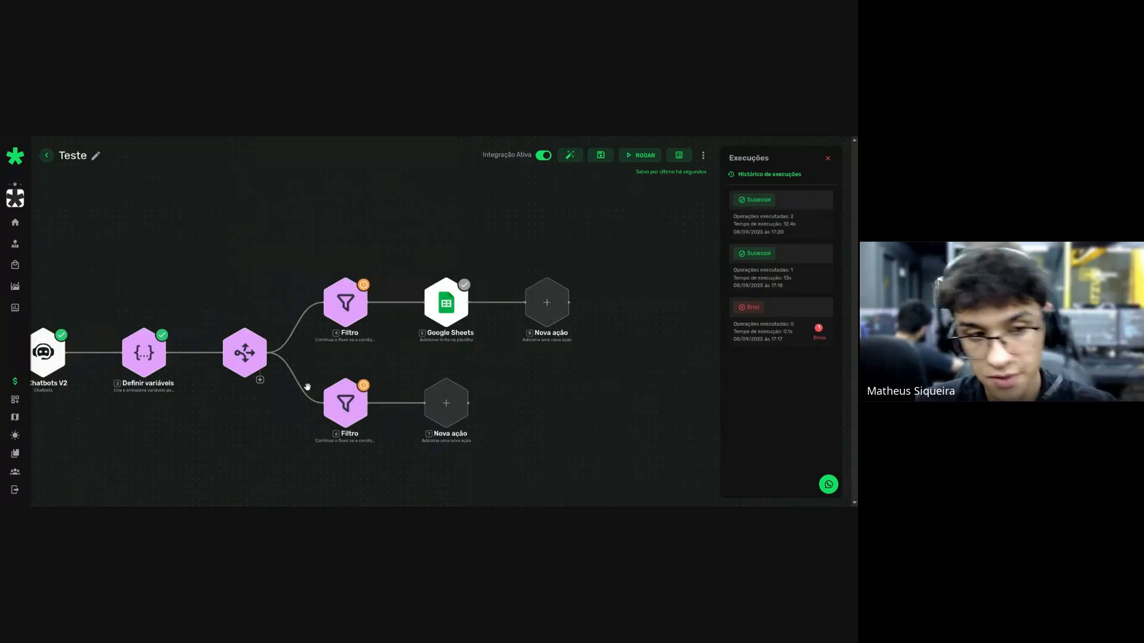
left_click_drag(146, 411, 191, 396)
scroll(160, 369, "up", 4)
scroll(292, 426, "down", 3)
left_click_drag(270, 436, 256, 428)
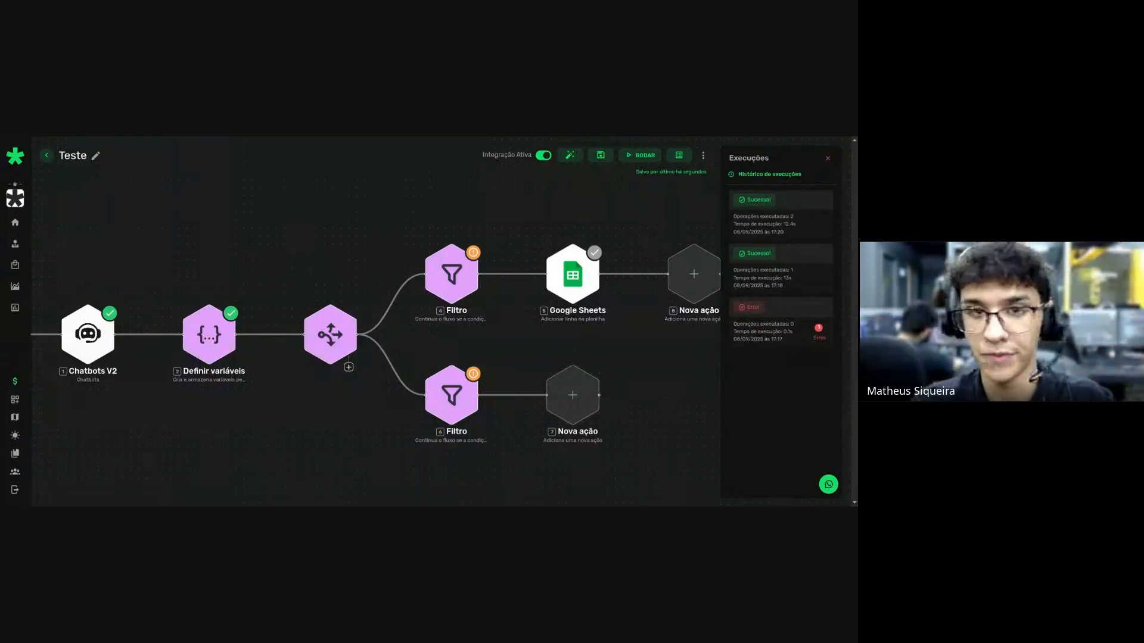
Add a ChatGPT 'Executar um prompt' step after the Google Sheets step.
left_click(682, 288)
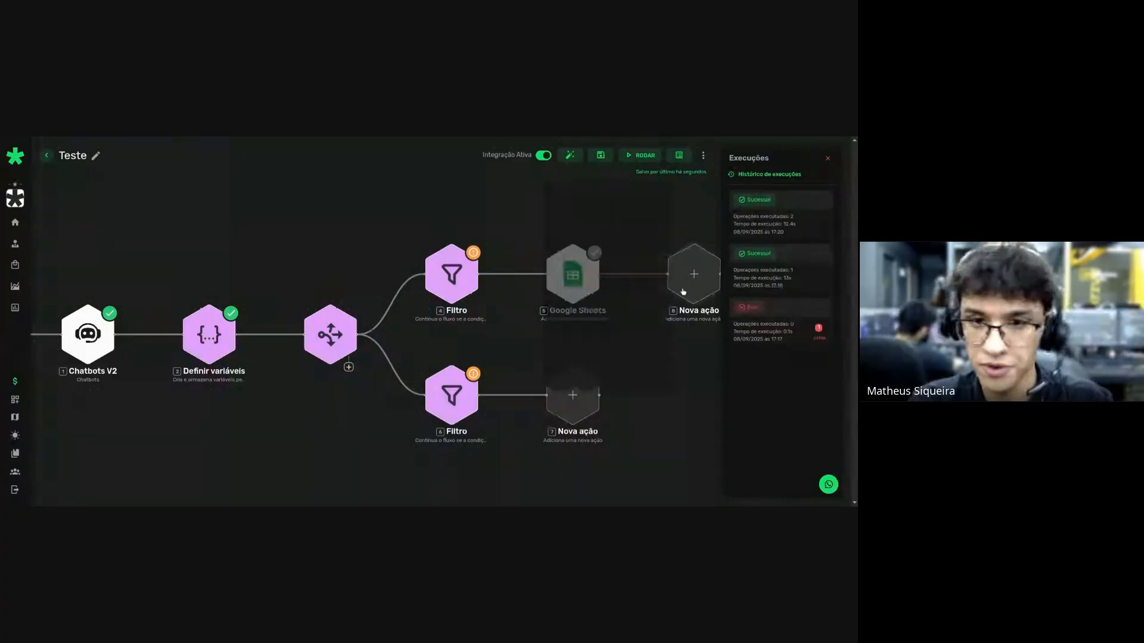
type("ENviar")
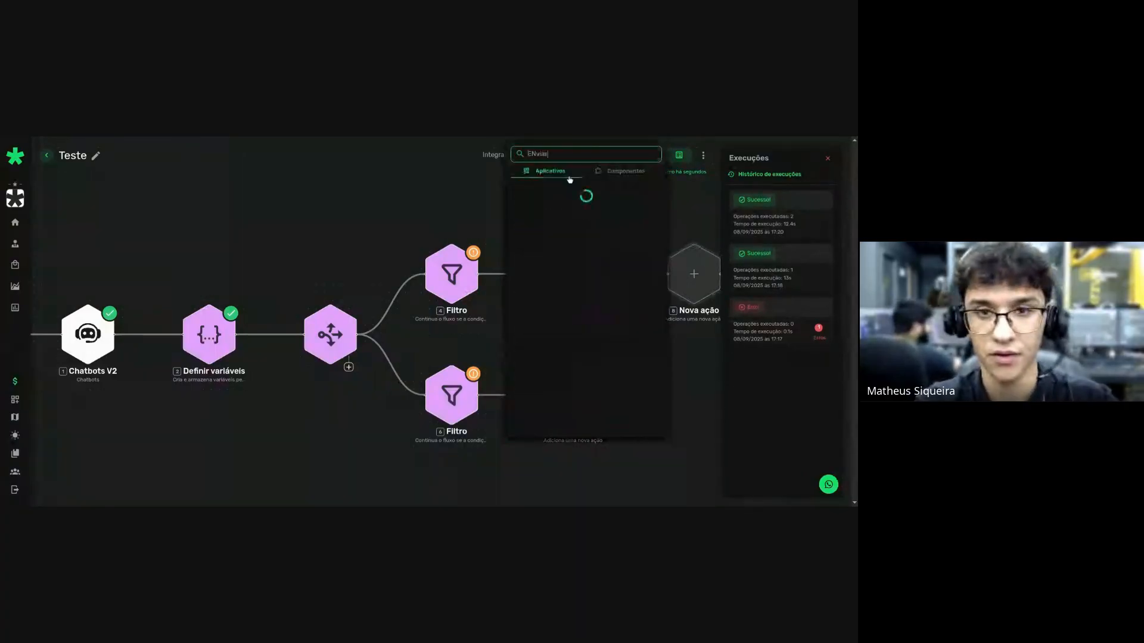
key("ctrl+a")
type("Chat")
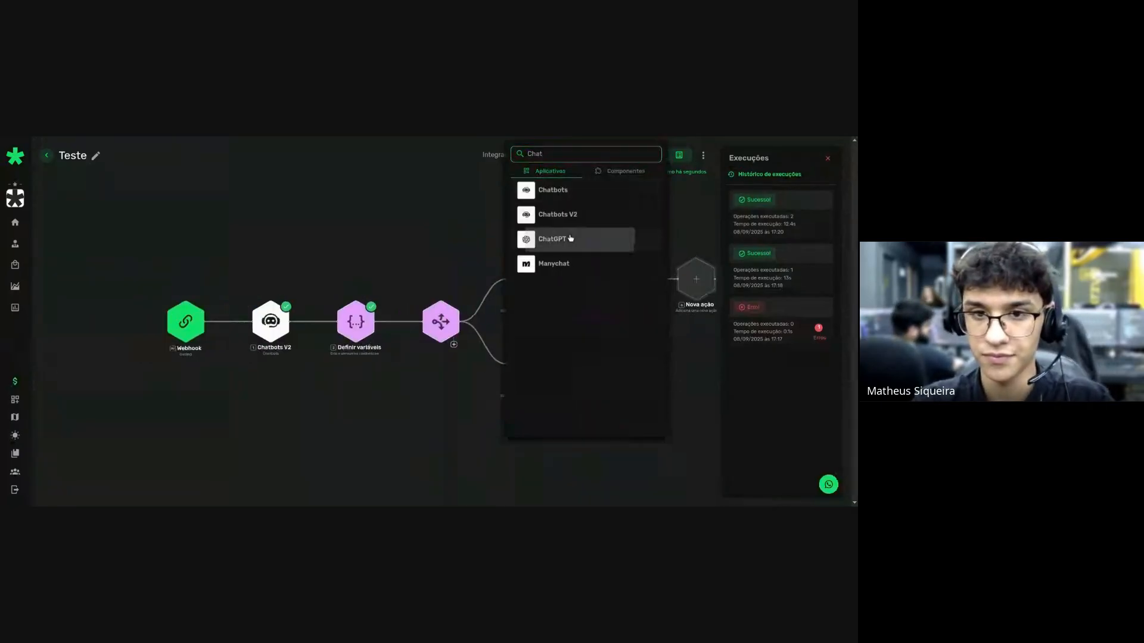
left_click(566, 238)
scroll(587, 275, "down", 1)
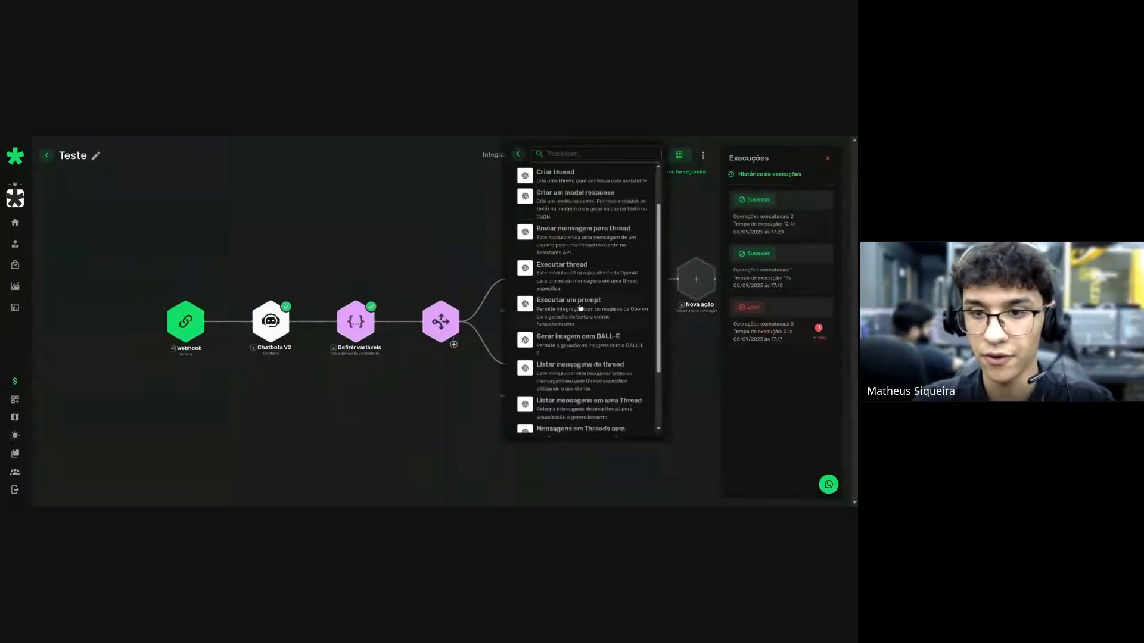
left_click(583, 305)
scroll(369, 370, "up", 2)
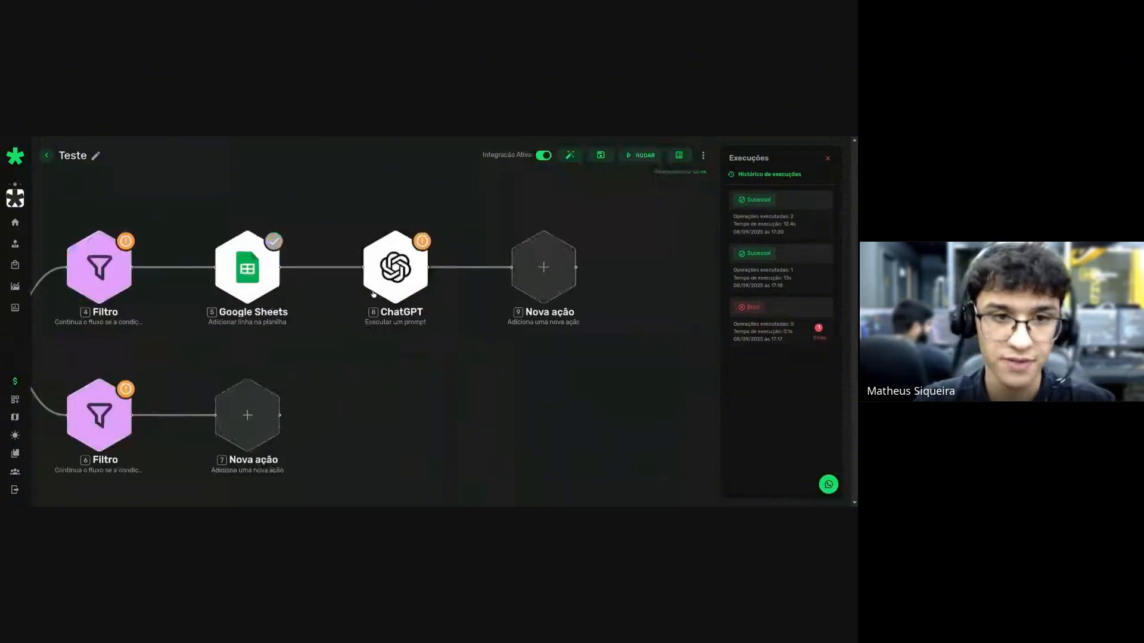
Look at the ChatGPT step's settings, then delete the ChatGPT step from the flow.
left_click(373, 293)
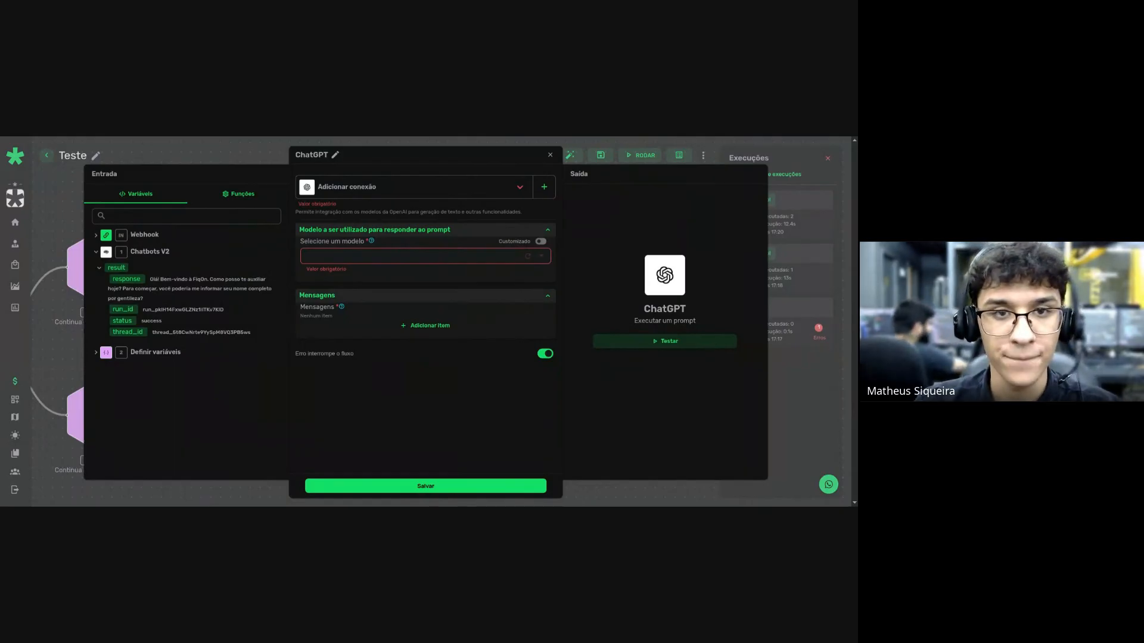
key("Escape")
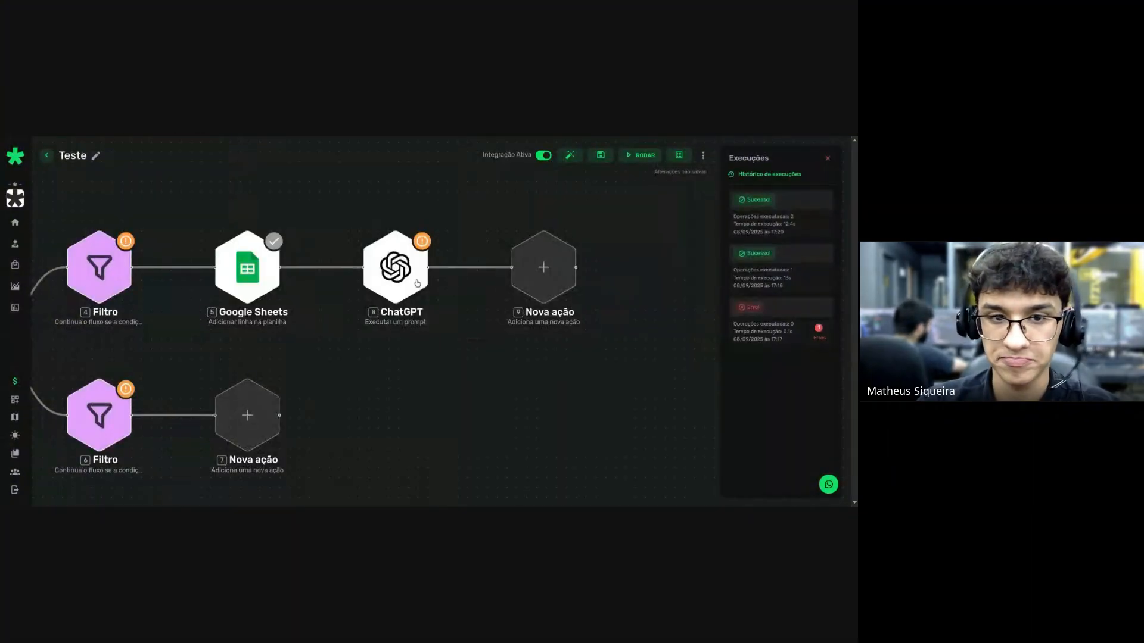
right_click(401, 284)
left_click(430, 351)
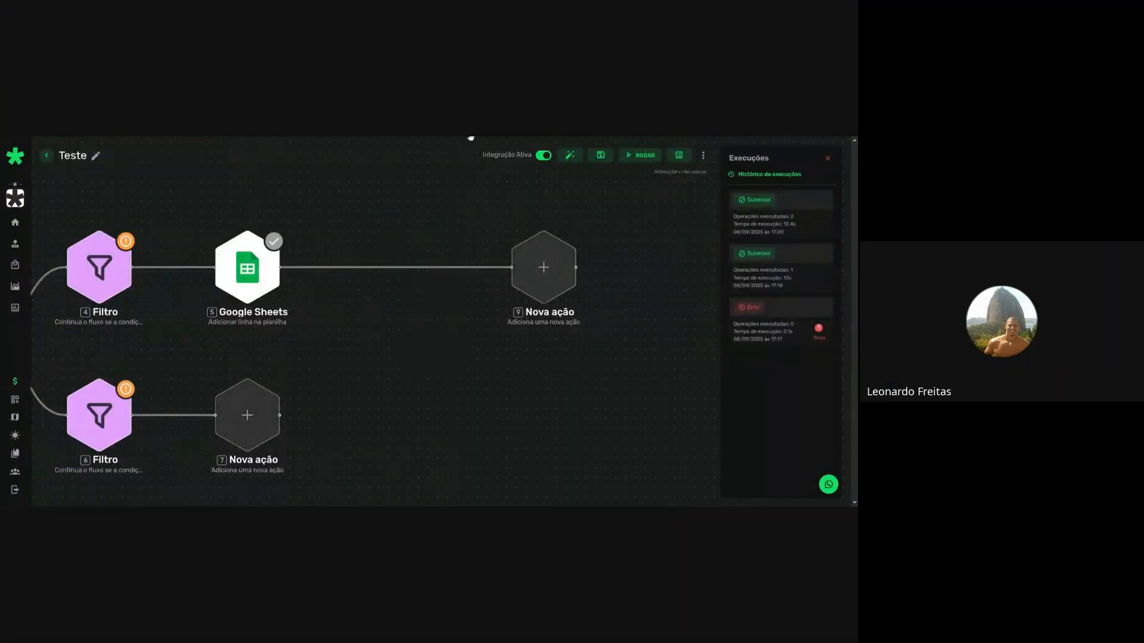
Auto-arrange the flow, then delete Definir variáveis and the router with its branches.
left_click(569, 155)
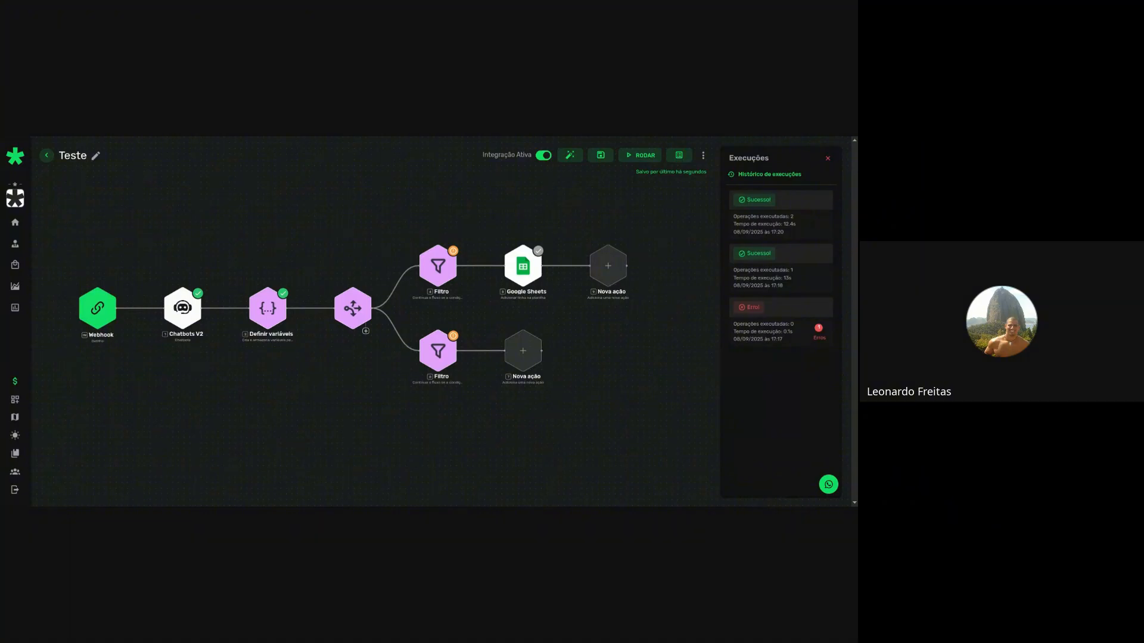
right_click(274, 307)
left_click(311, 377)
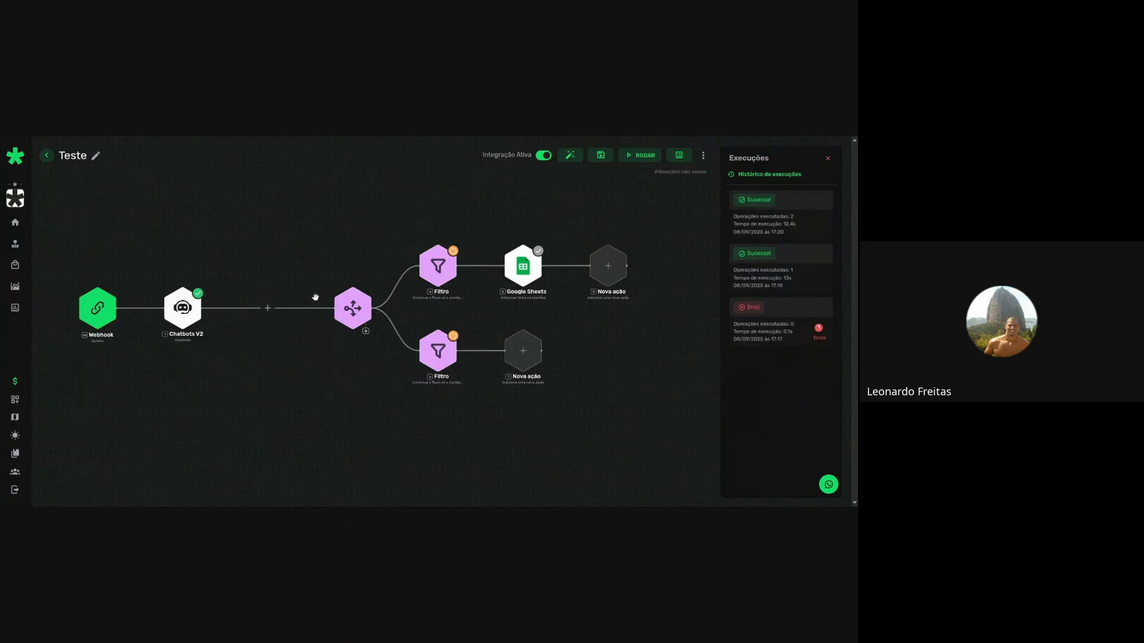
right_click(343, 313)
left_click(372, 377)
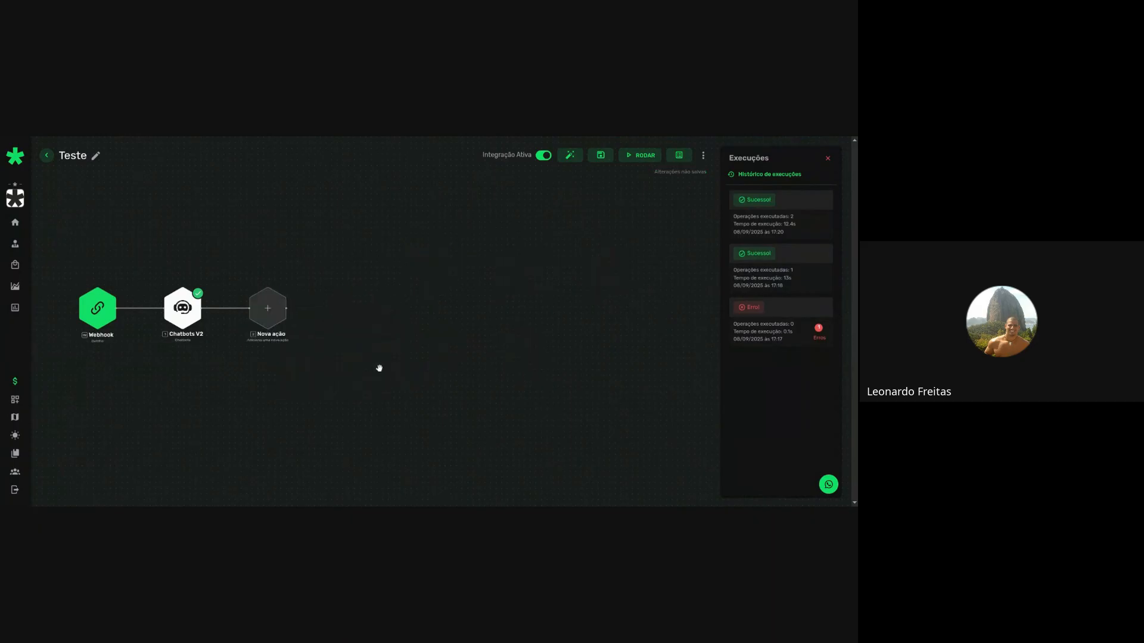
Add a ChatGPT 'Executar um prompt' step after Chatbots V2.
left_click(268, 308)
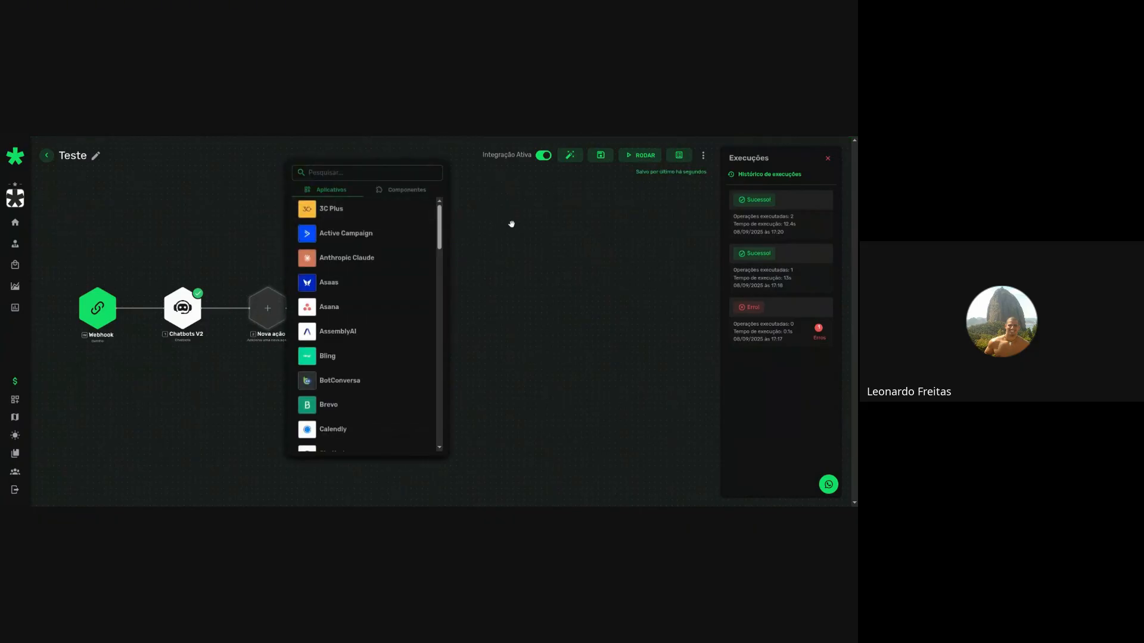
left_click(353, 176)
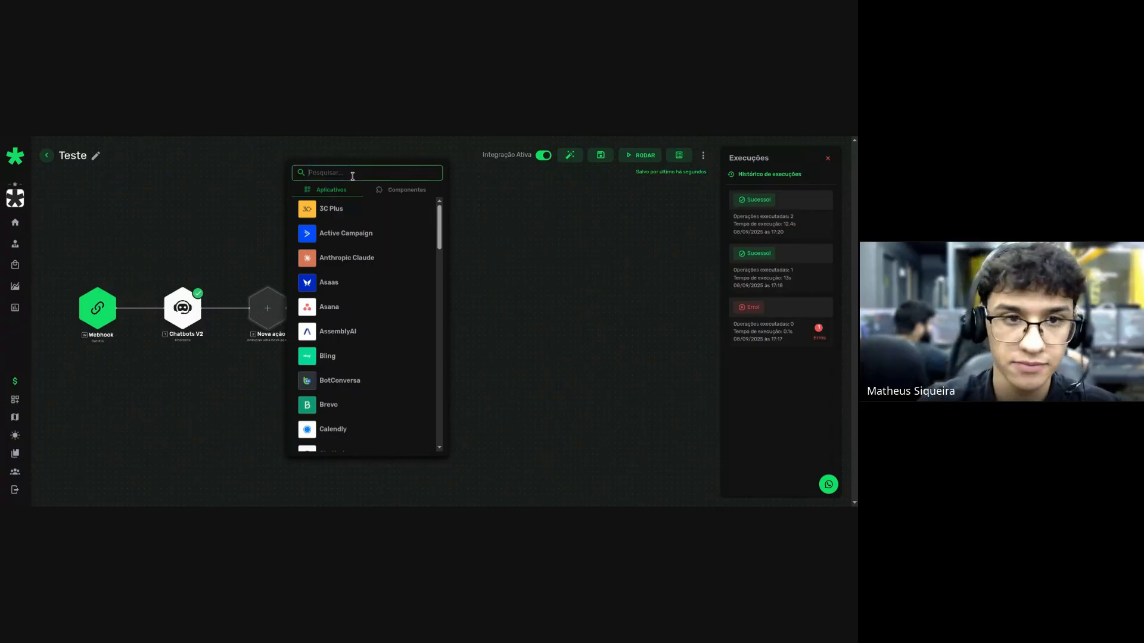
type("Gpt")
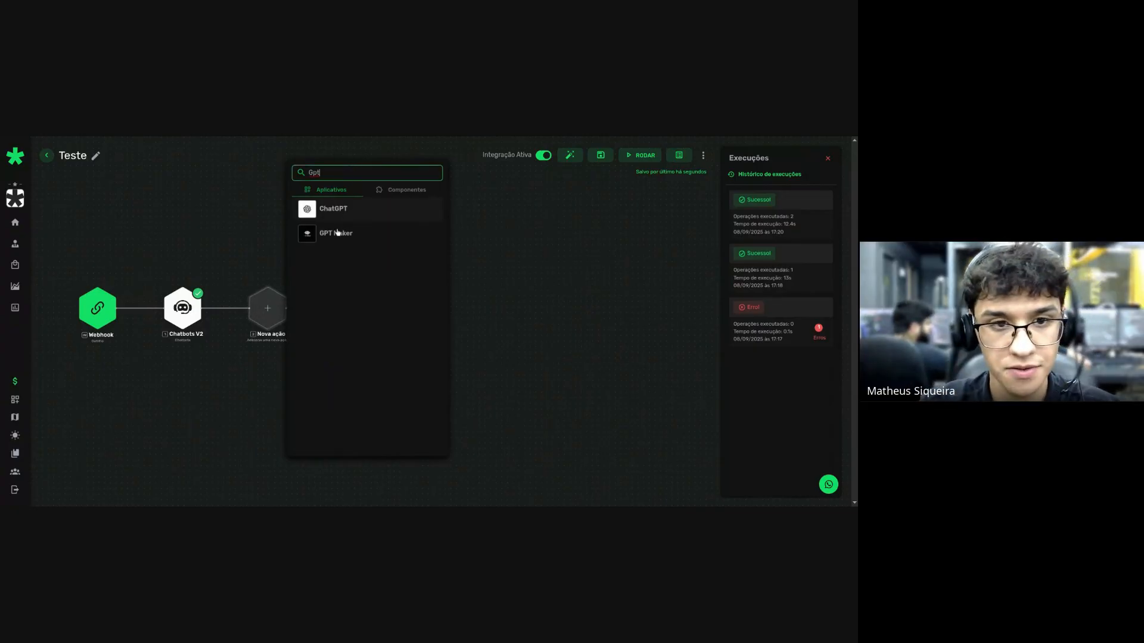
left_click(336, 216)
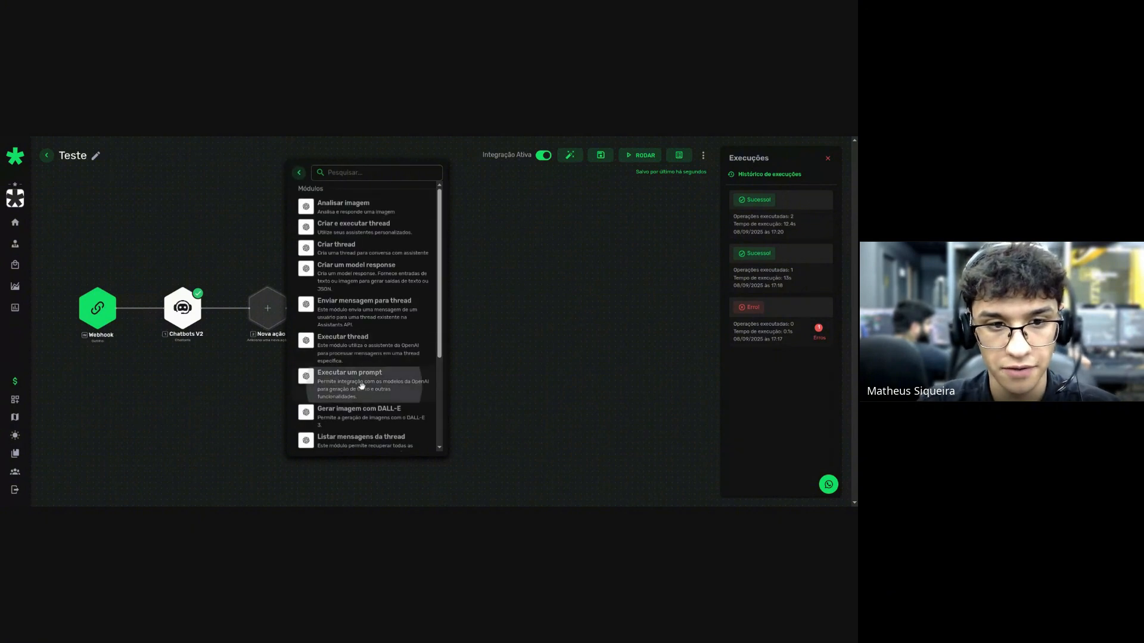
left_click(361, 387)
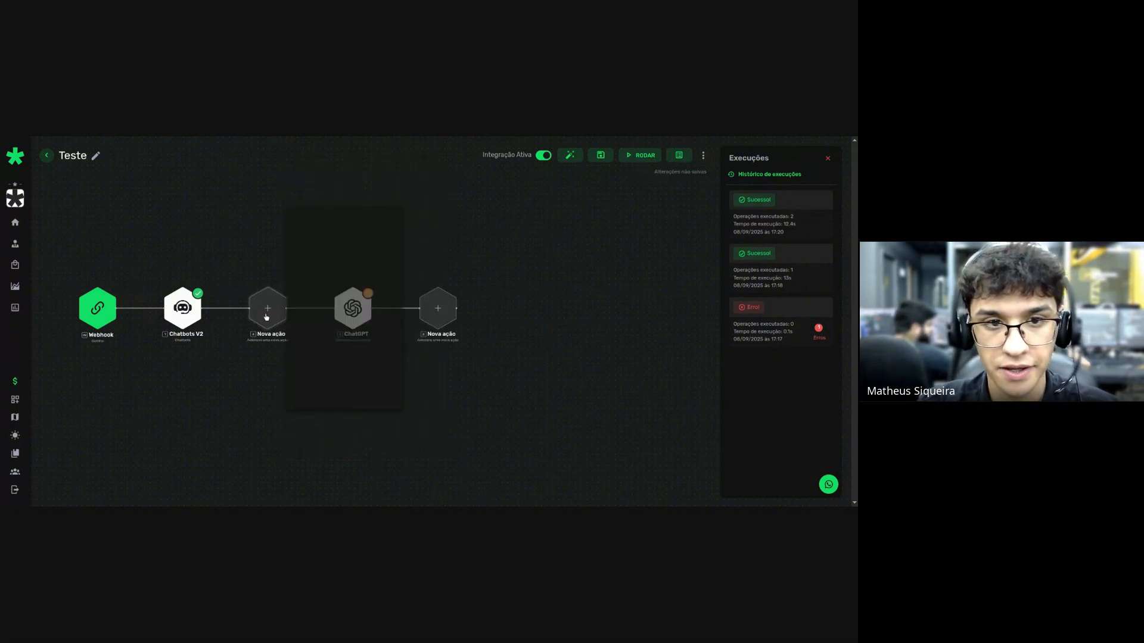
Insert a Z-API 'Enviar texto simples' step before ChatGPT.
left_click(267, 317)
type("-Z")
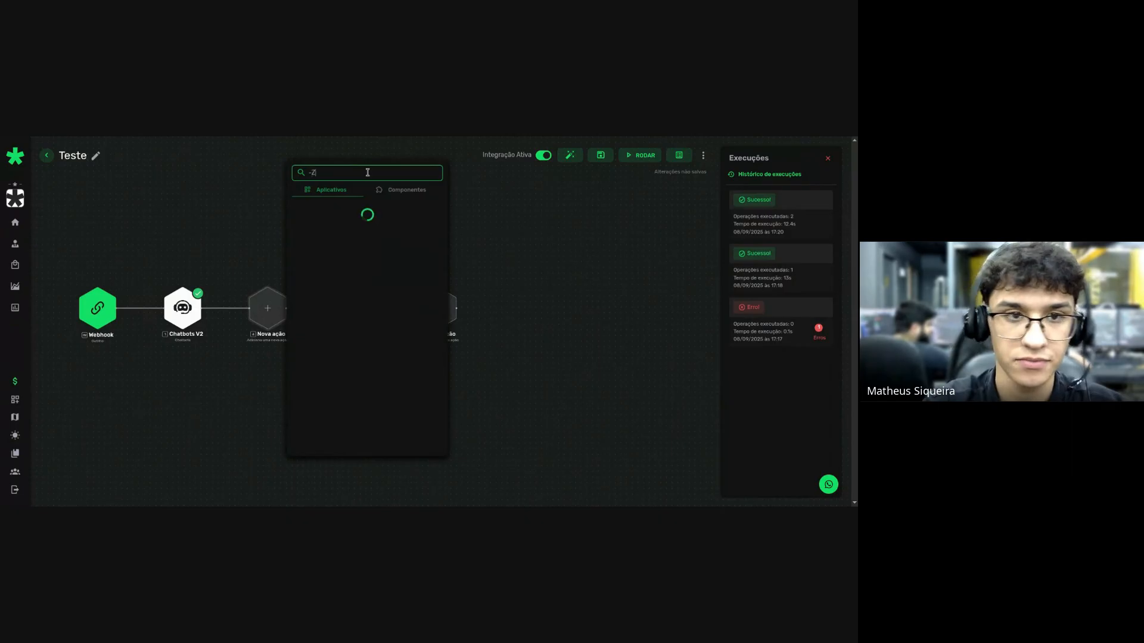
key("ctrl+a")
type("Z-")
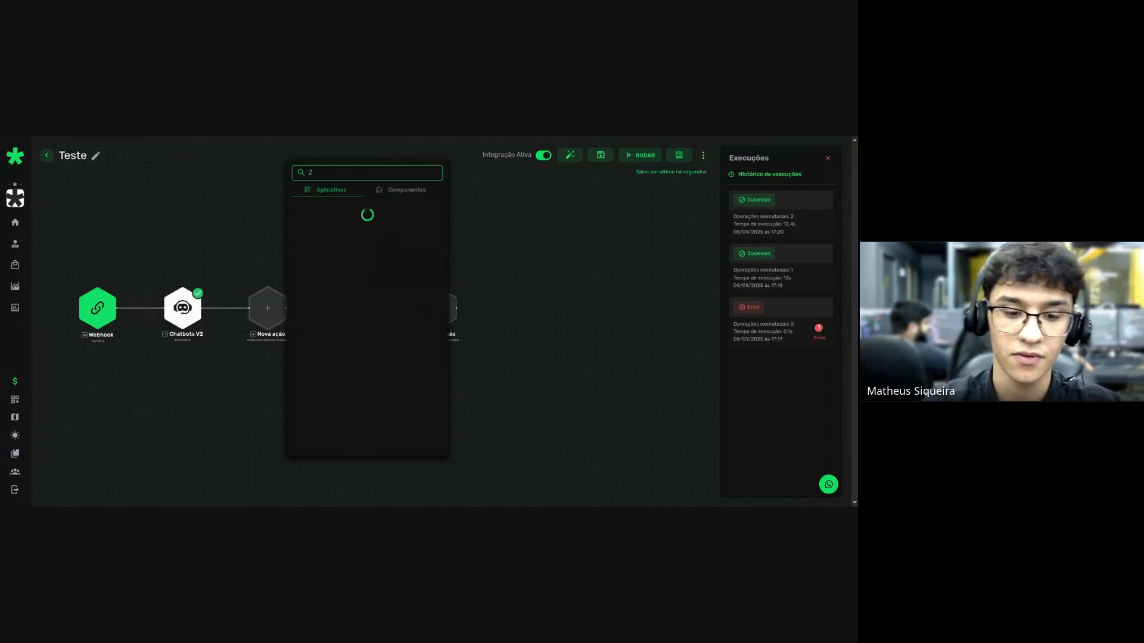
left_click(333, 210)
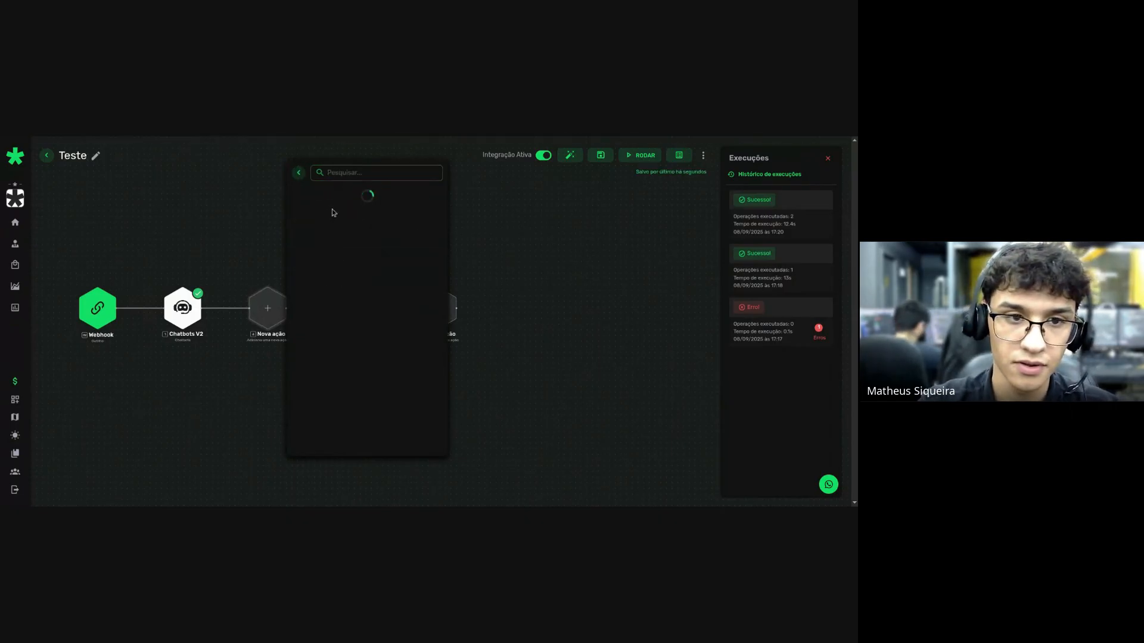
left_click(349, 254)
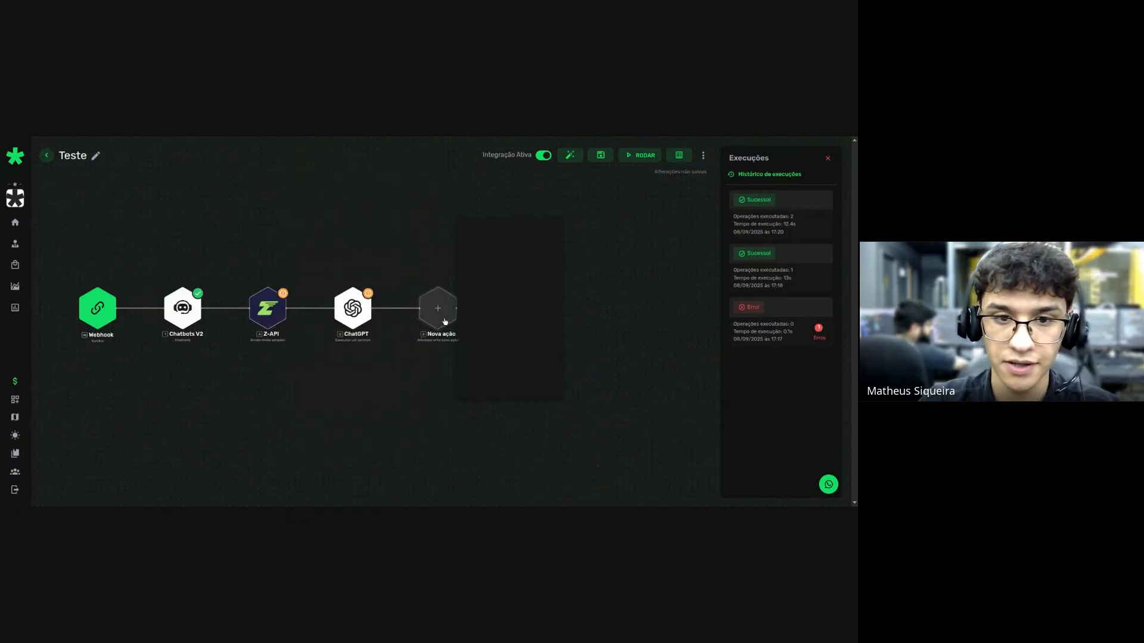
Add a Google Sheets 'Adicionar linha na planilha' step after ChatGPT.
left_click(438, 308)
left_click(512, 173)
type("Google")
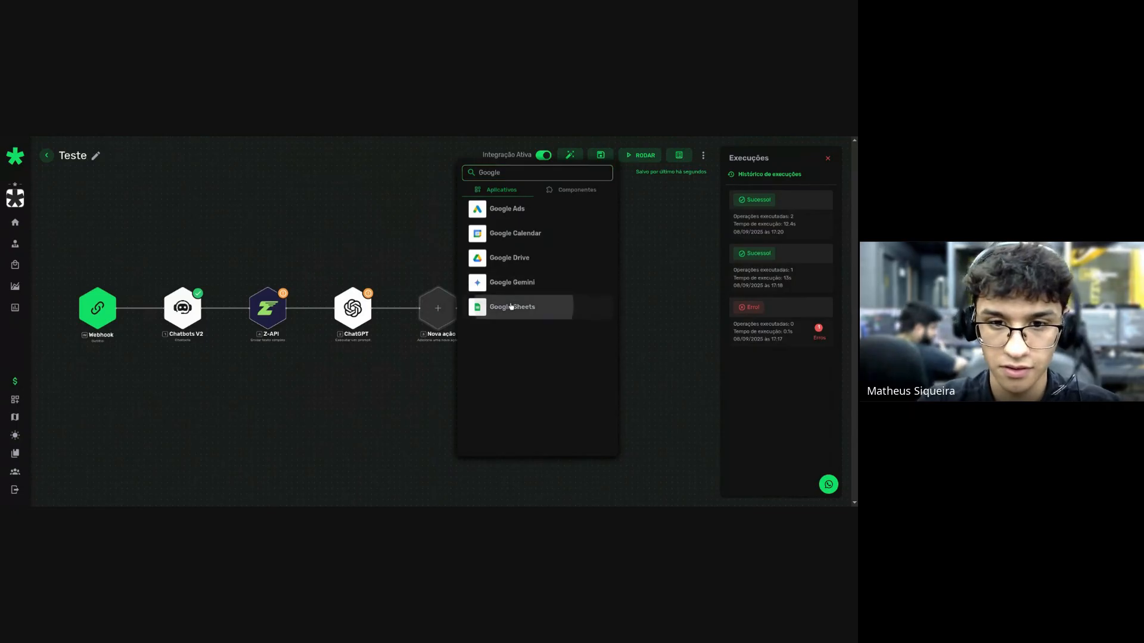
left_click(511, 306)
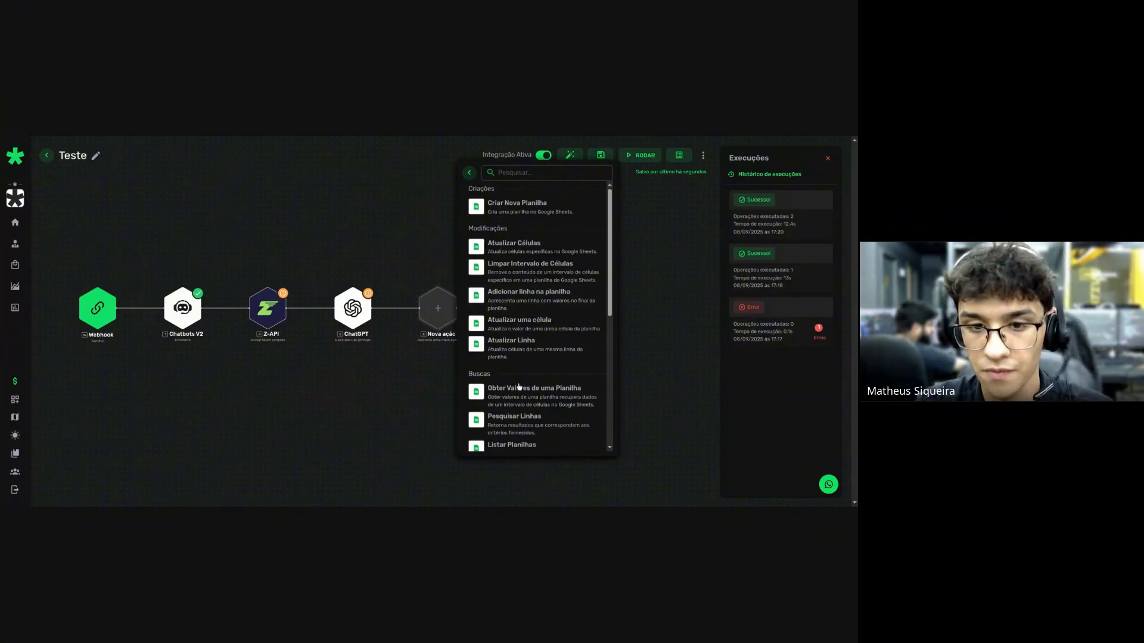
left_click(533, 296)
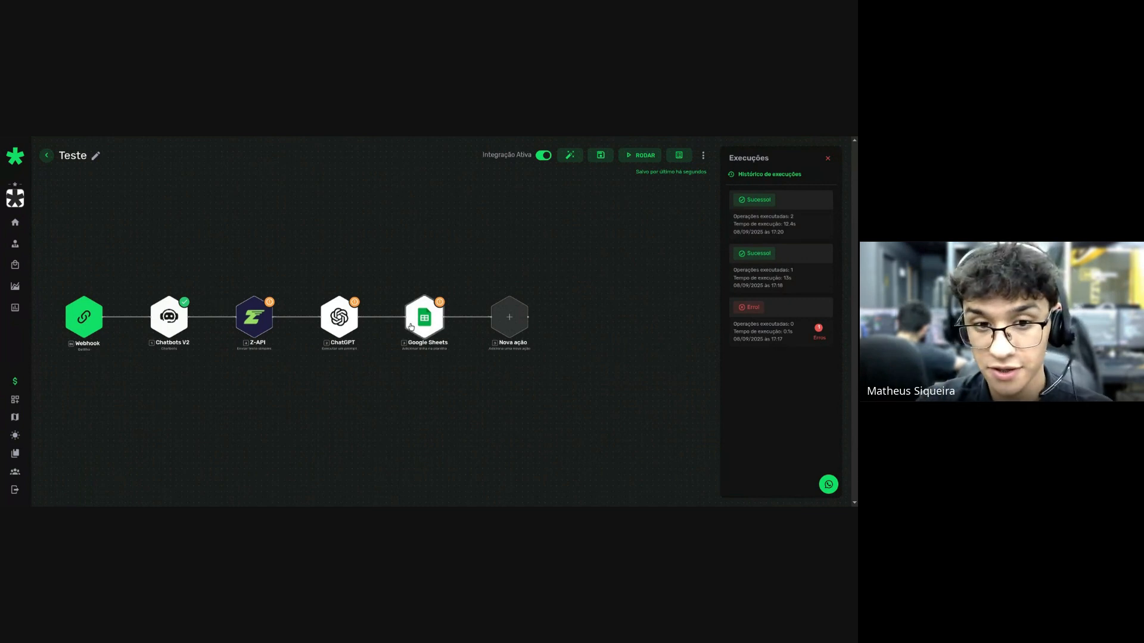
scroll(429, 370, "up", 3)
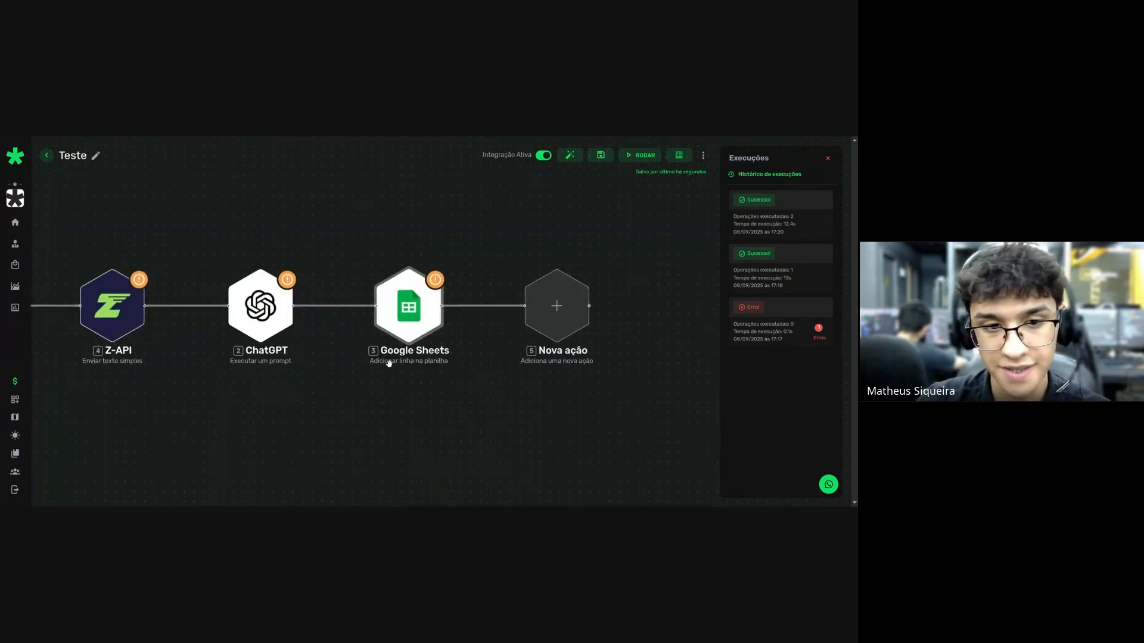
Swap the add-row step for a Google Sheets 'Buscar linhas com filtro' step.
right_click(394, 306)
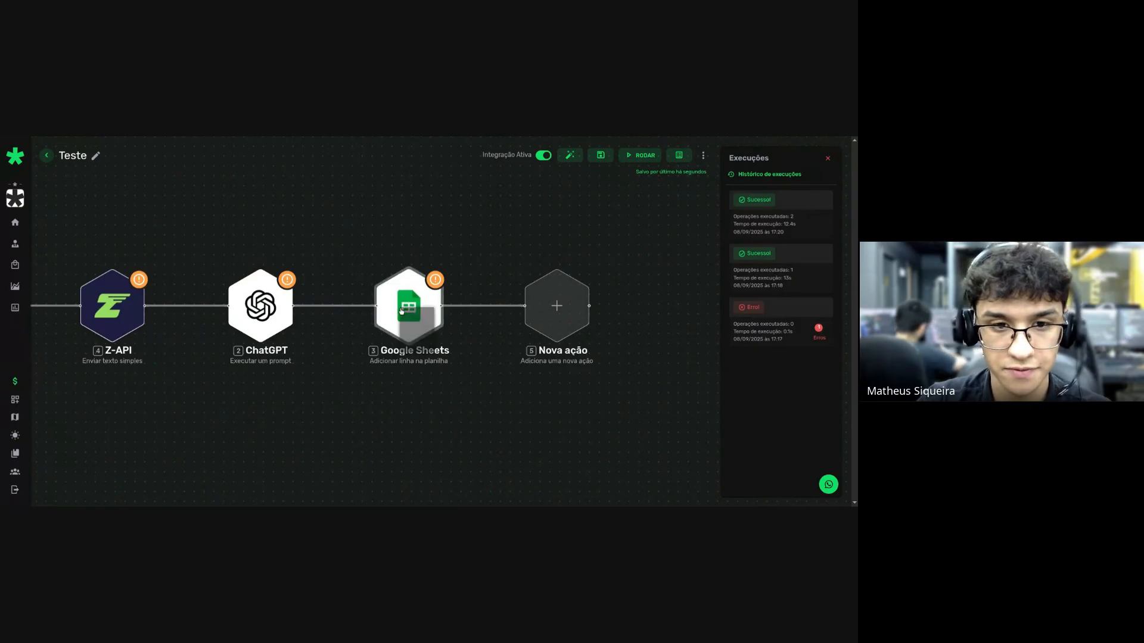
left_click(416, 377)
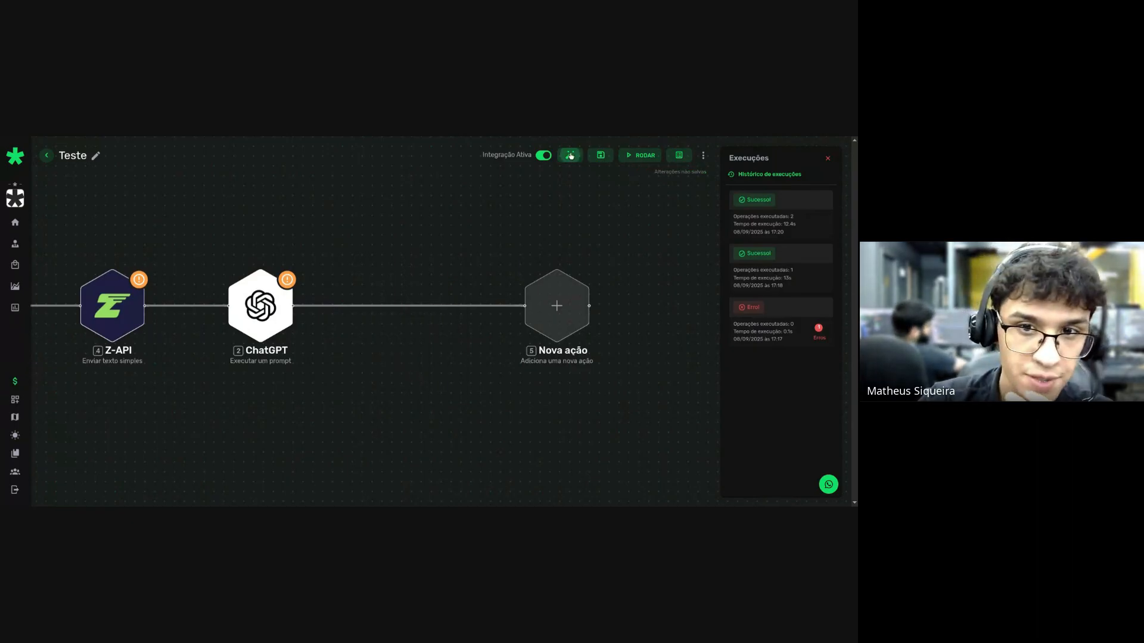
left_click(414, 311)
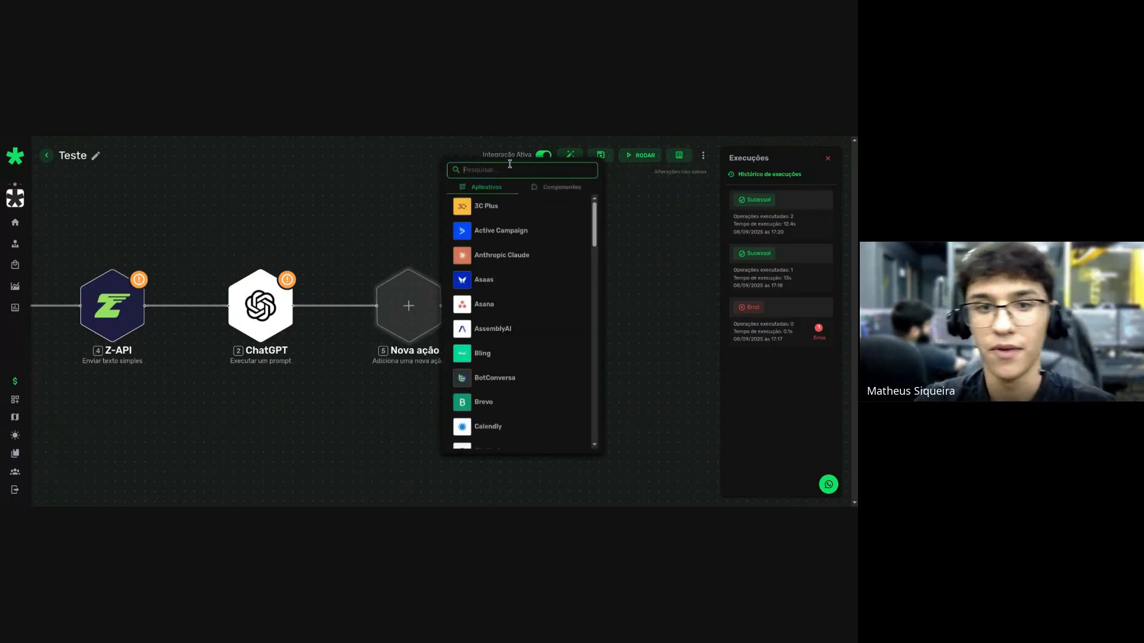
type("Google")
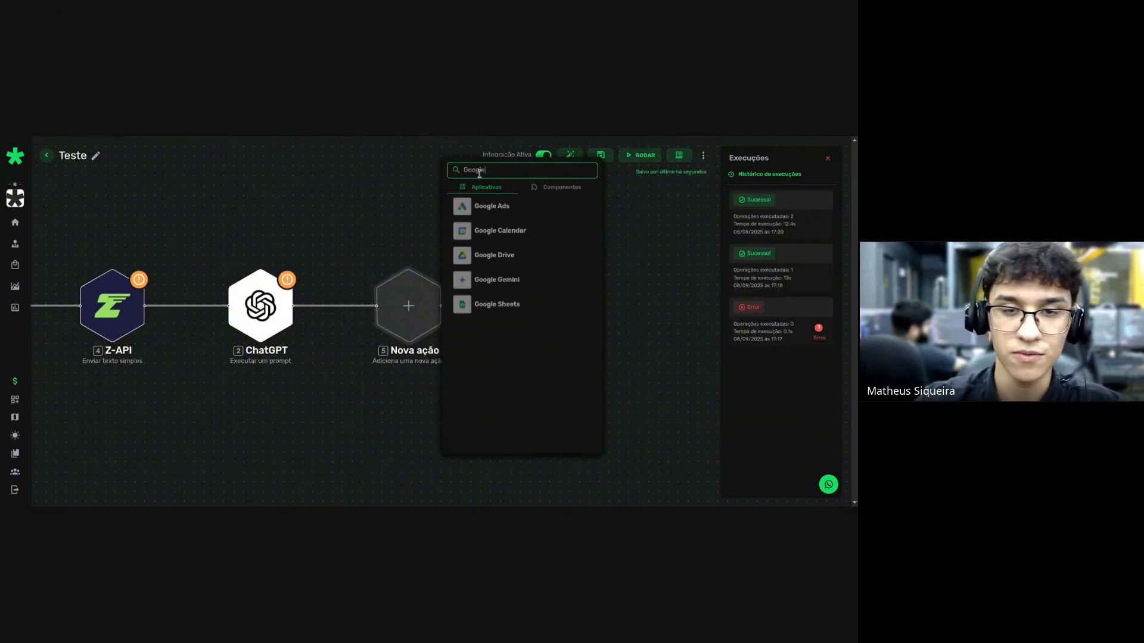
left_click(498, 303)
scroll(499, 322, "down", 5)
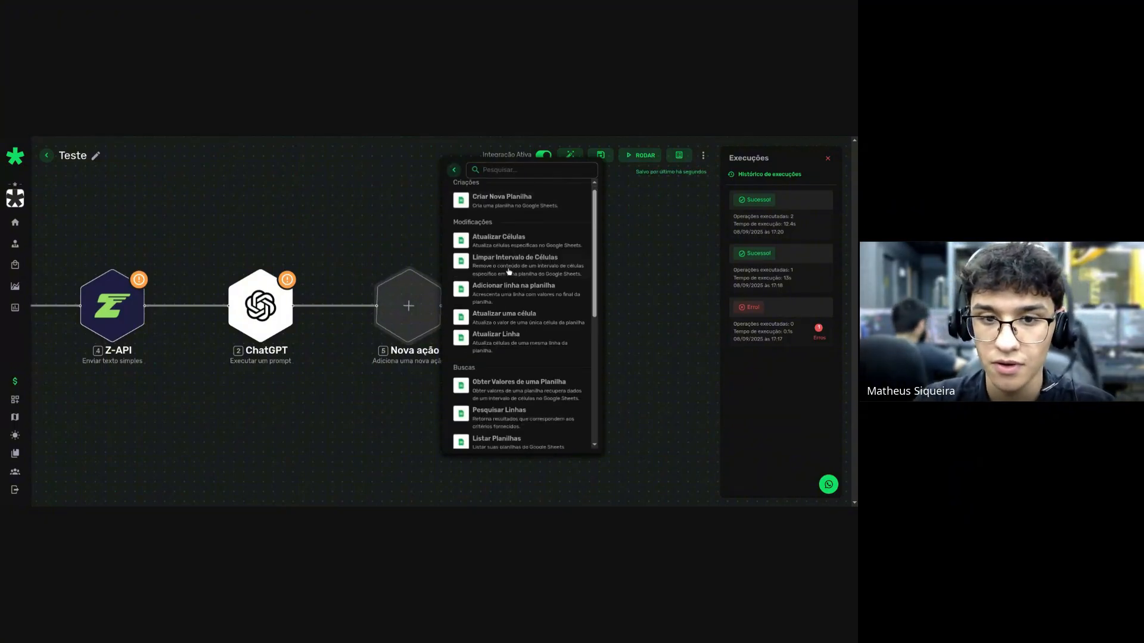
left_click(501, 358)
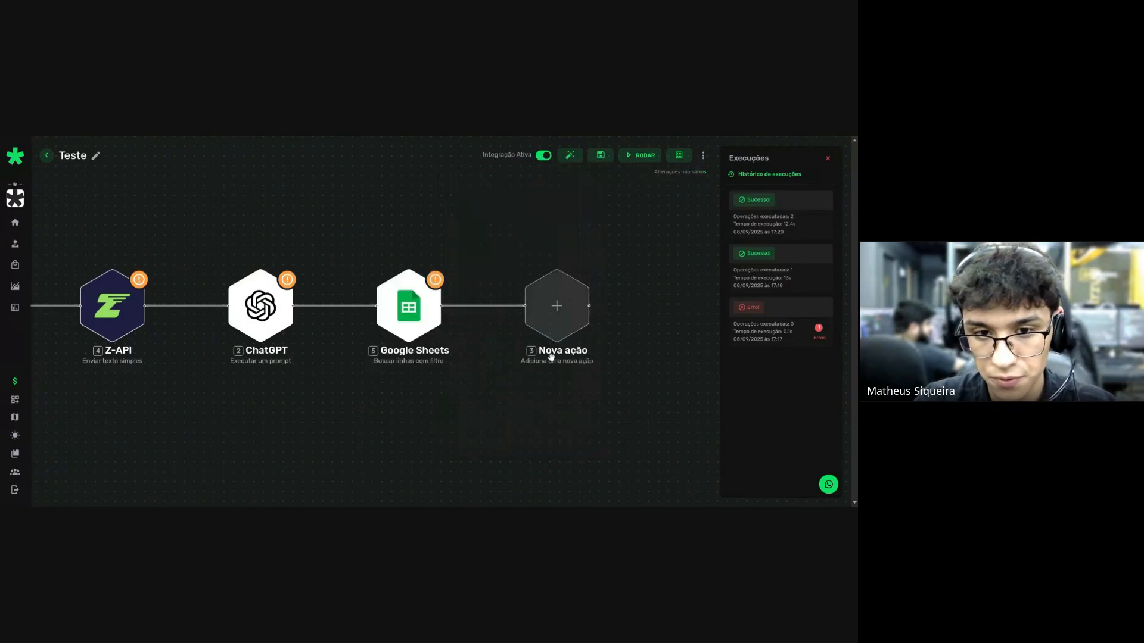
Add a Roteador with two Filtro branches after Google Sheets and tidy the layout.
left_click(560, 305)
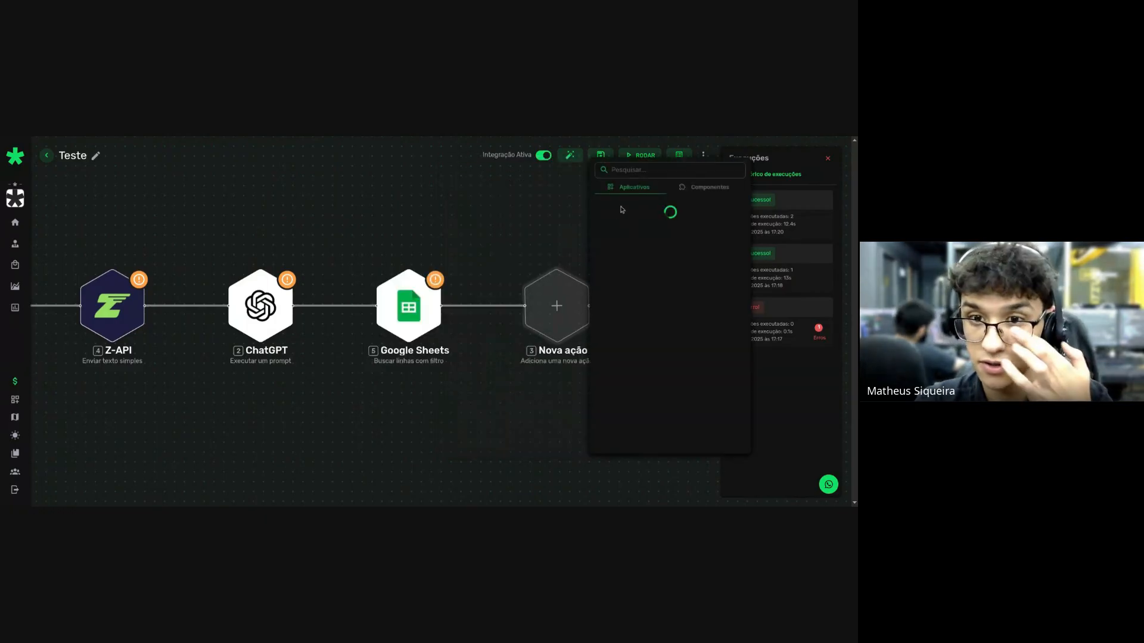
left_click(708, 187)
left_click(643, 351)
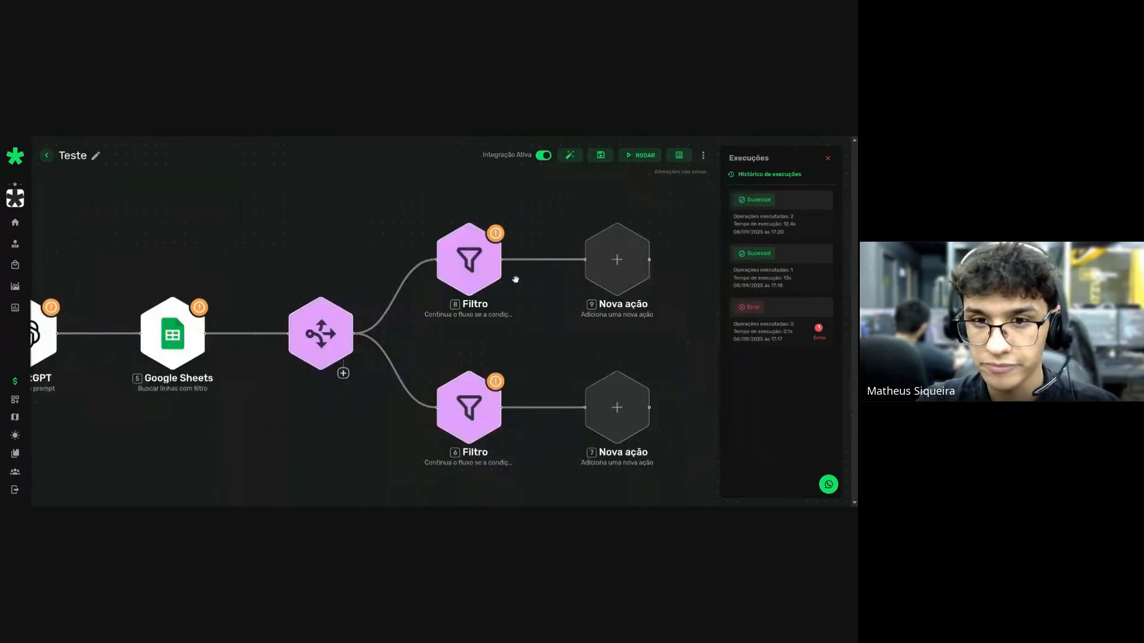
left_click(563, 156)
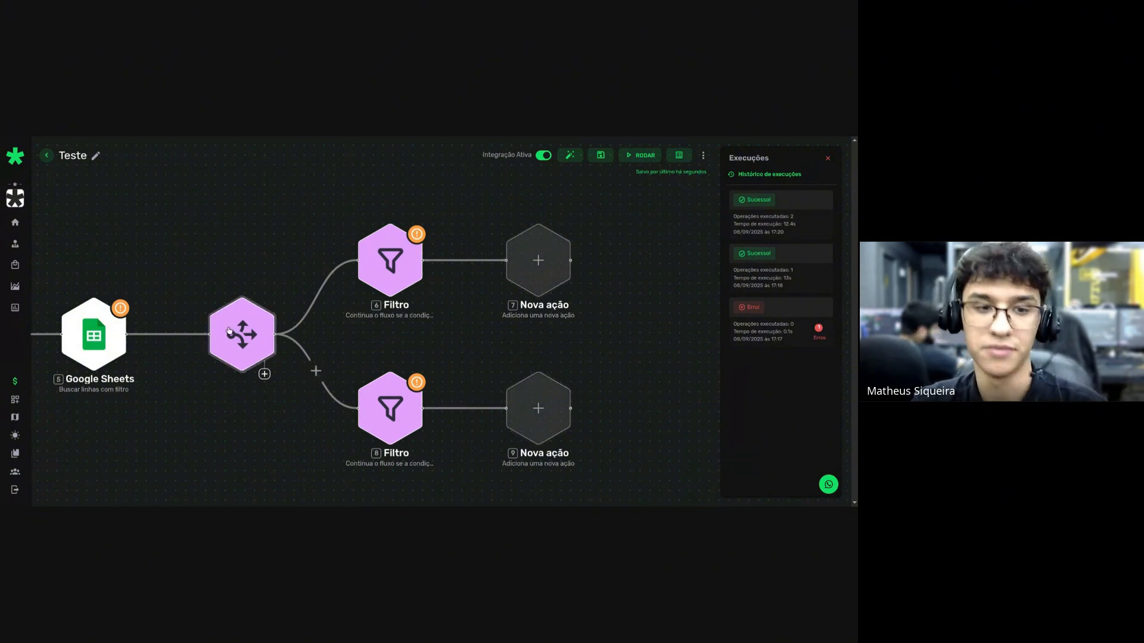
Open the top branch's app list and close it without adding a step.
scroll(314, 371, "down", 4)
left_click(483, 279)
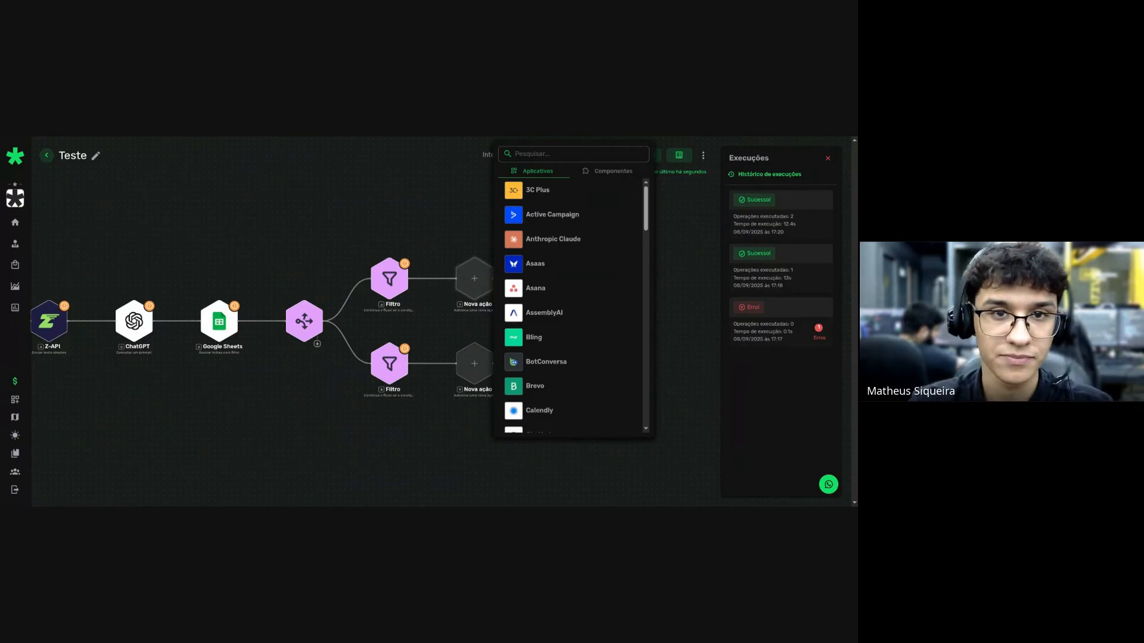
left_click(378, 227)
scroll(418, 209, "down", 2)
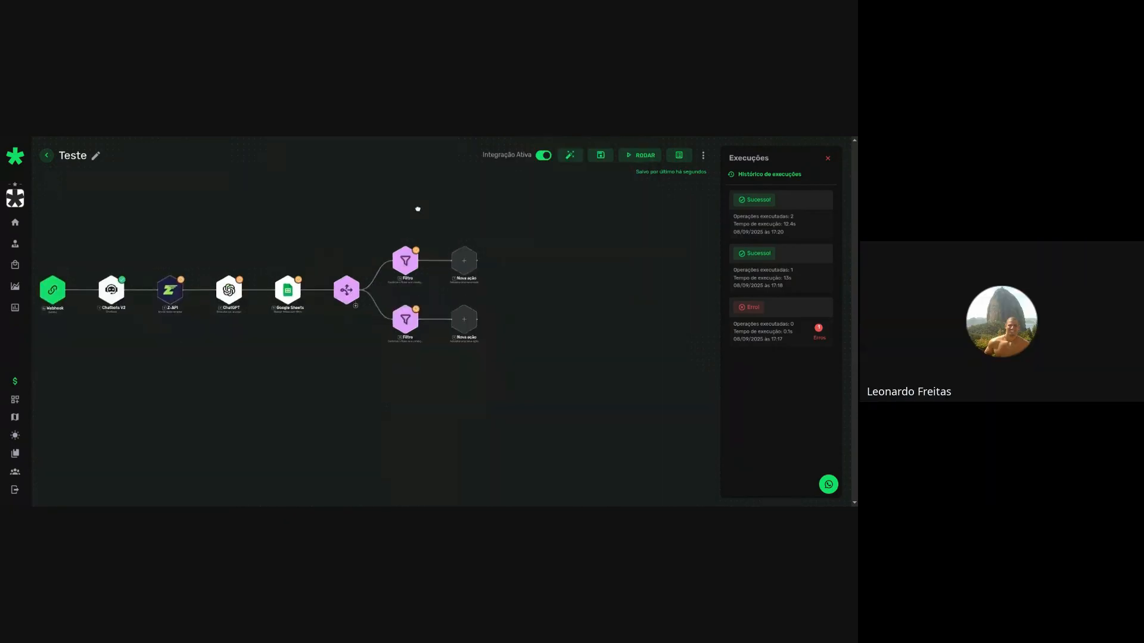
scroll(480, 218, "up", 2)
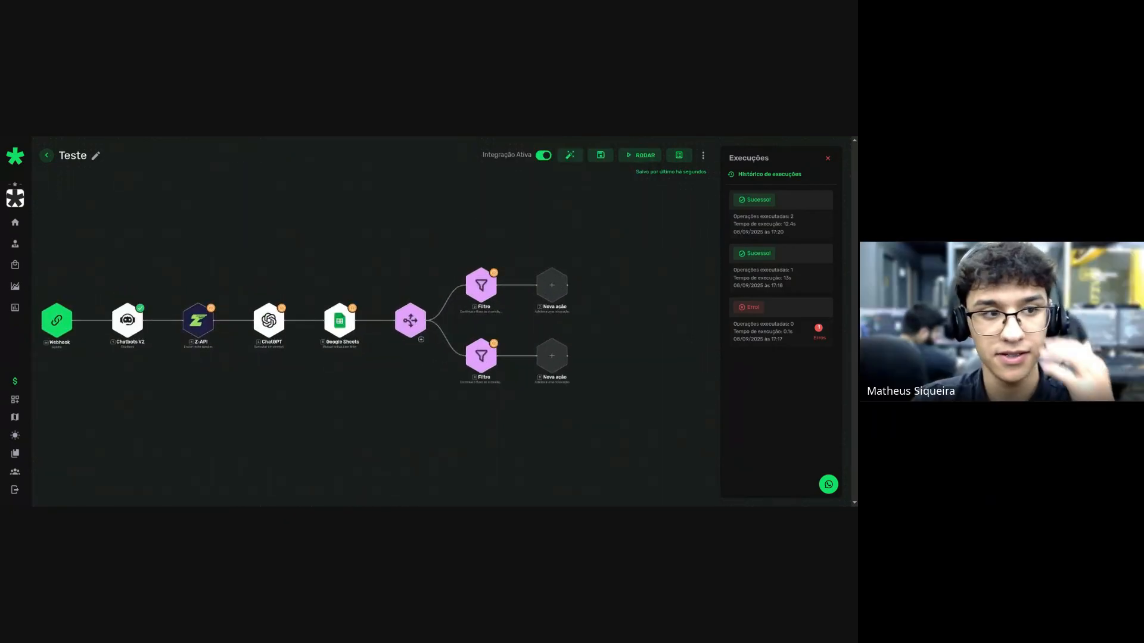